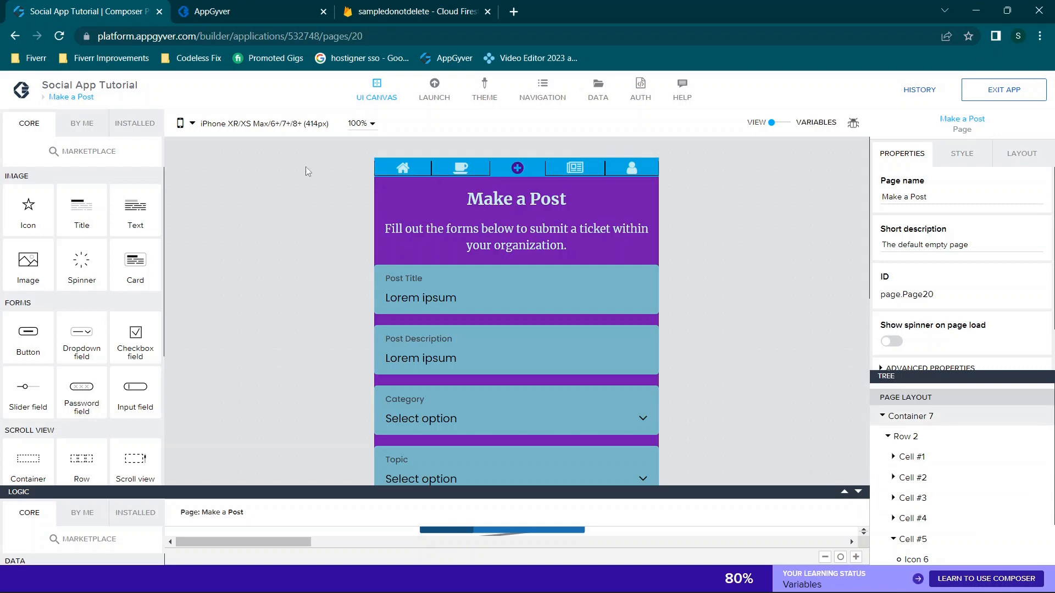
# Switch from the builder to the Social App Tutorial's web preview welcome page
pyautogui.scroll(-1, 305, 166)
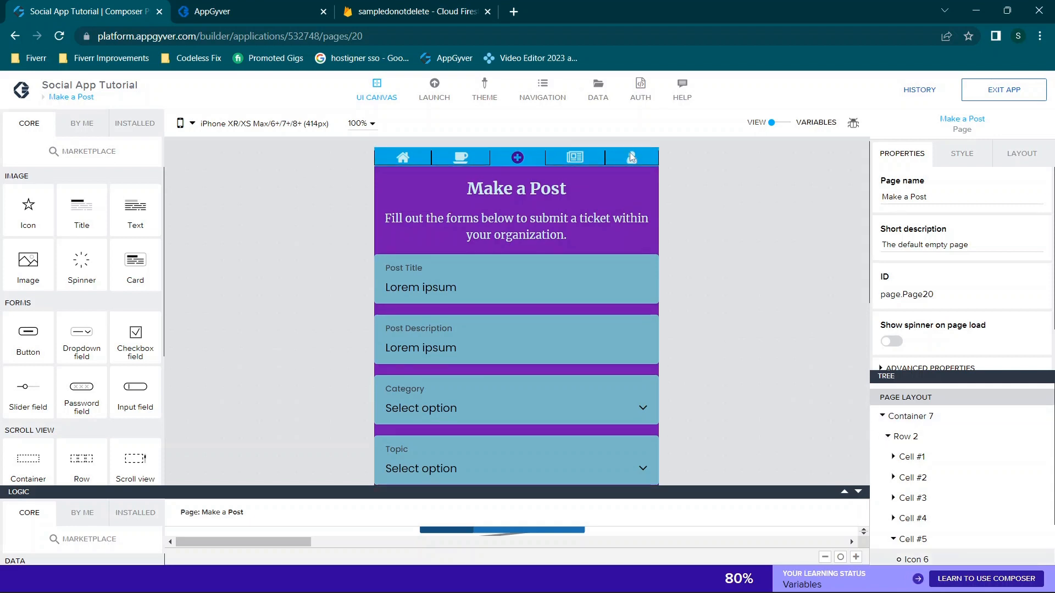
pyautogui.click(260, 6)
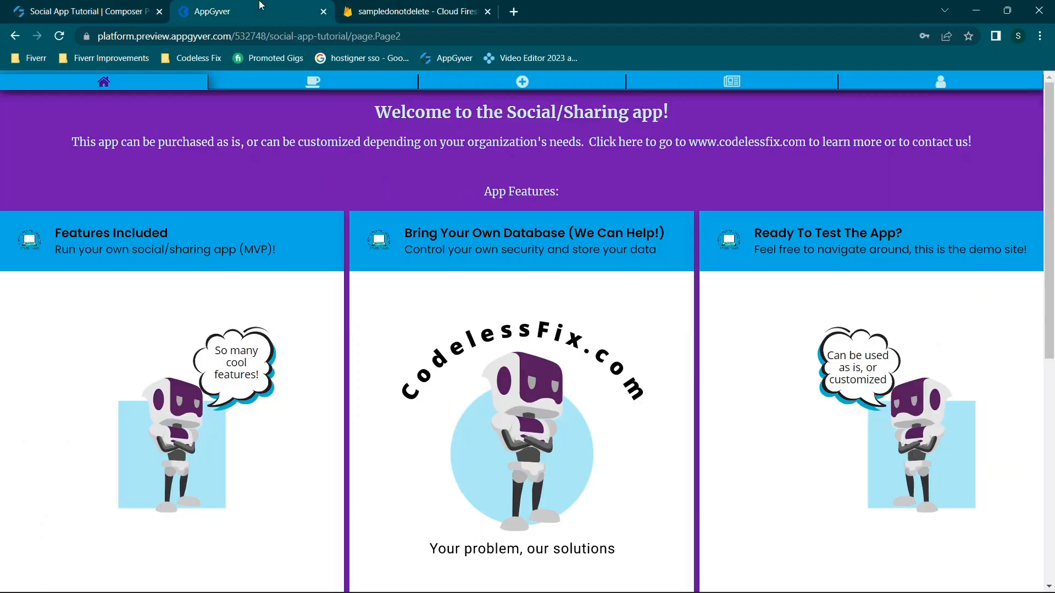
# Open the preview's My Profile page and expand its Update Profile Details form
pyautogui.scroll(-5, 378, 229)
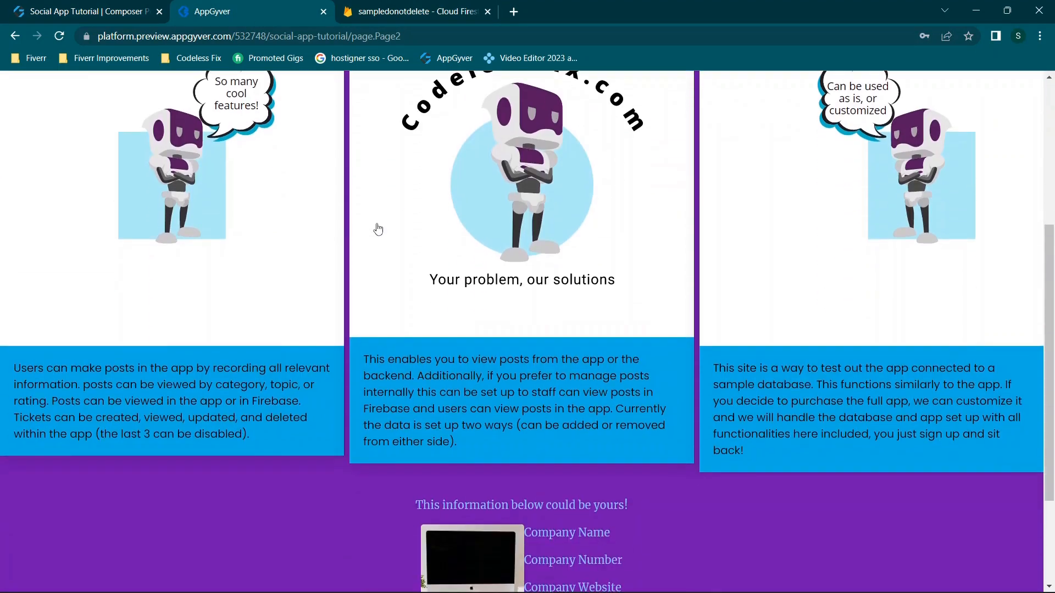
pyautogui.scroll(-2, 378, 229)
pyautogui.scroll(7, 378, 229)
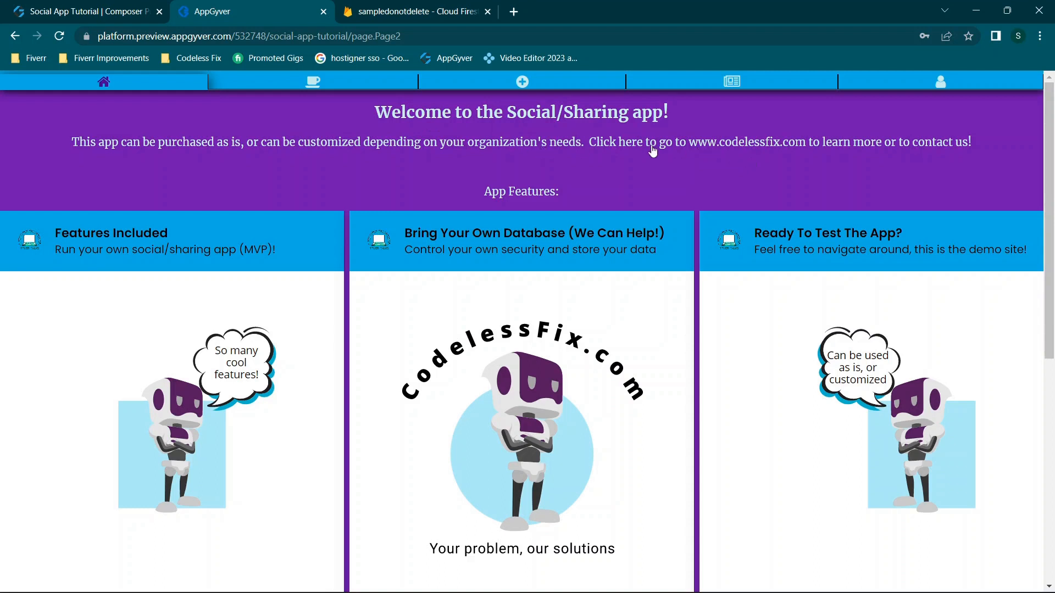
pyautogui.click(939, 84)
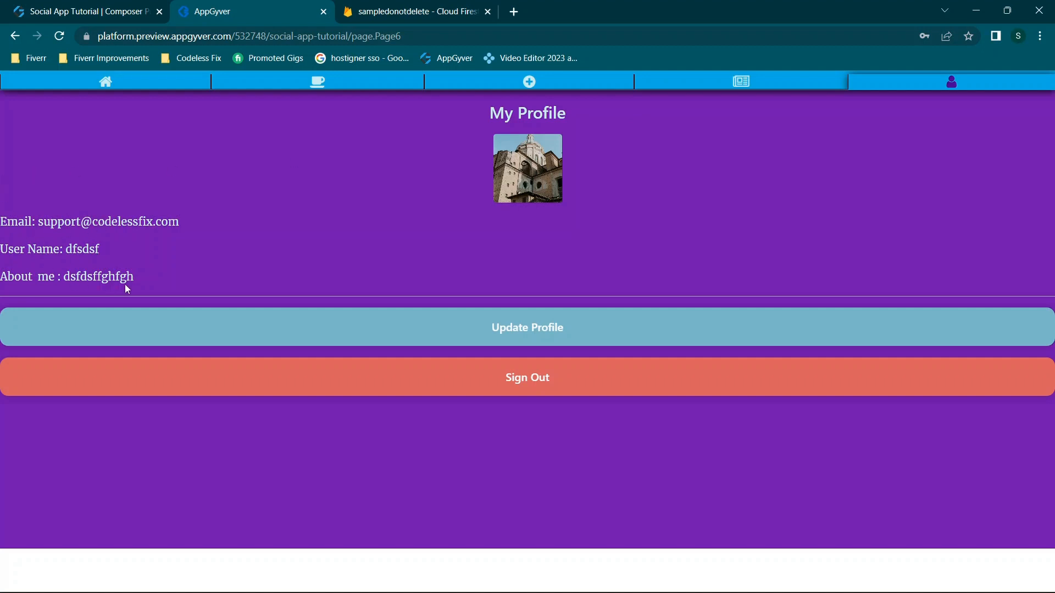
pyautogui.click(474, 316)
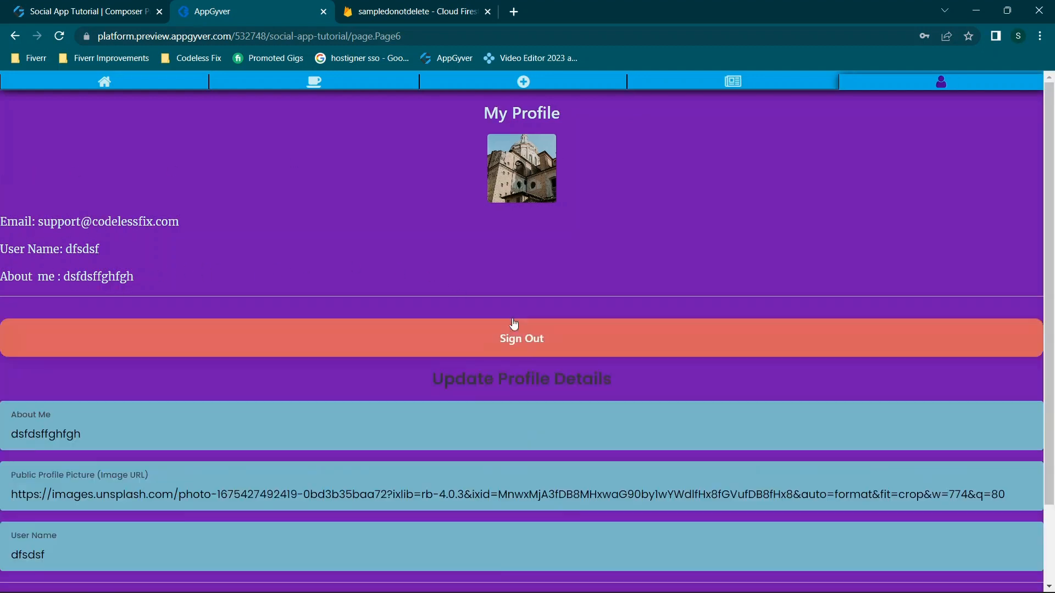
# Review the update form, then return to the builder's Make a Post page
pyautogui.scroll(-2, 468, 330)
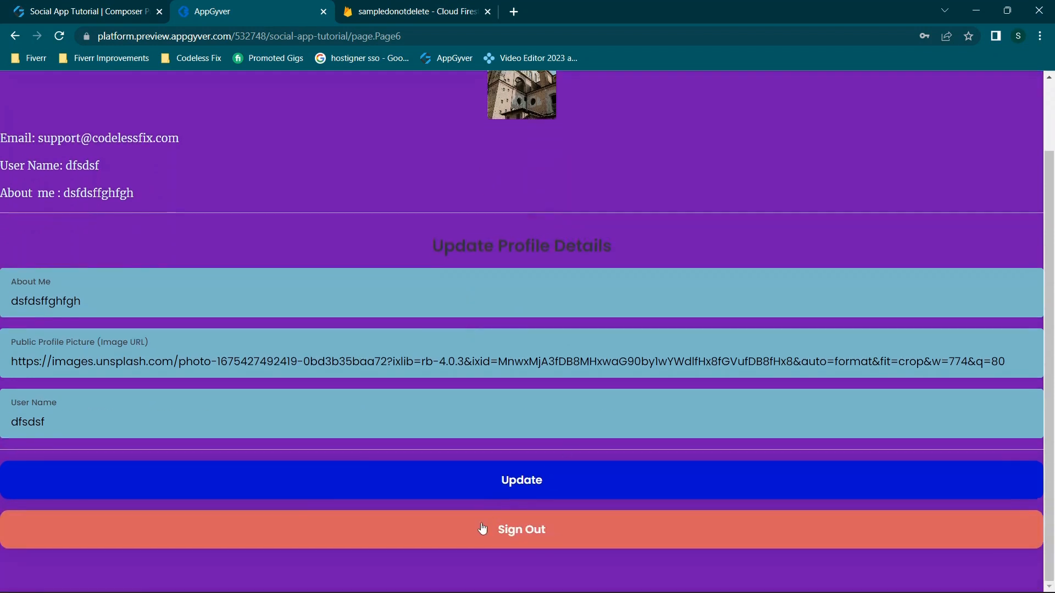
pyautogui.scroll(2, 570, 215)
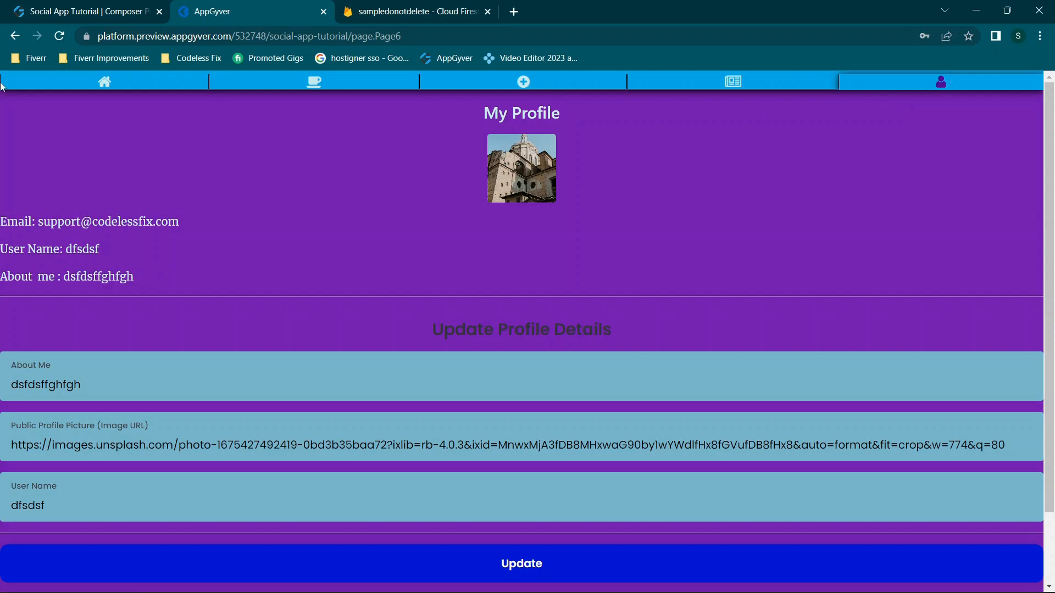
pyautogui.click(65, 7)
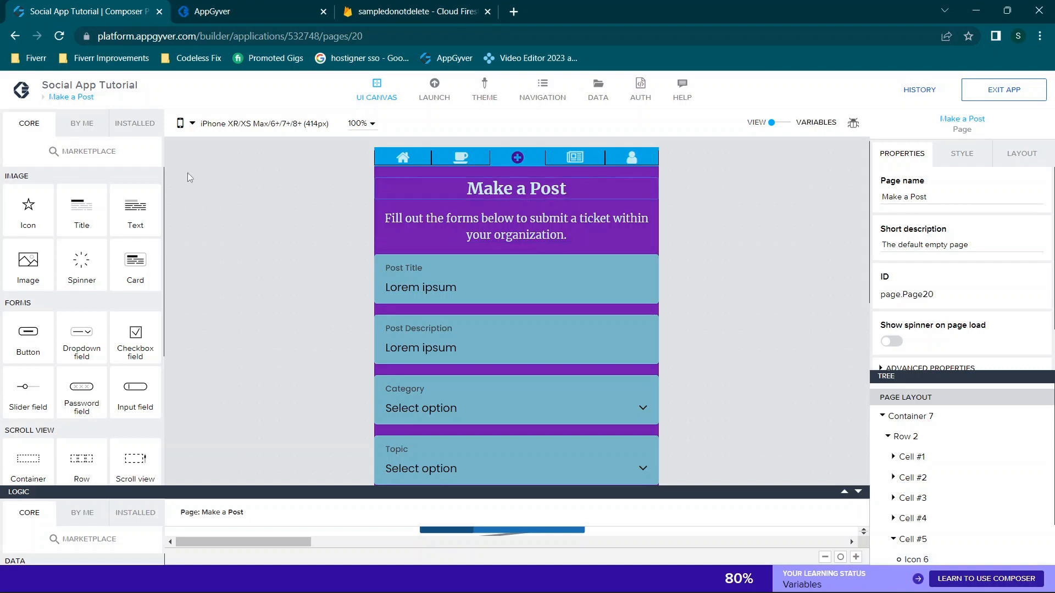
# Inspect the profile tab icon's tap flow in an enlarged logic editor
pyautogui.click(81, 97)
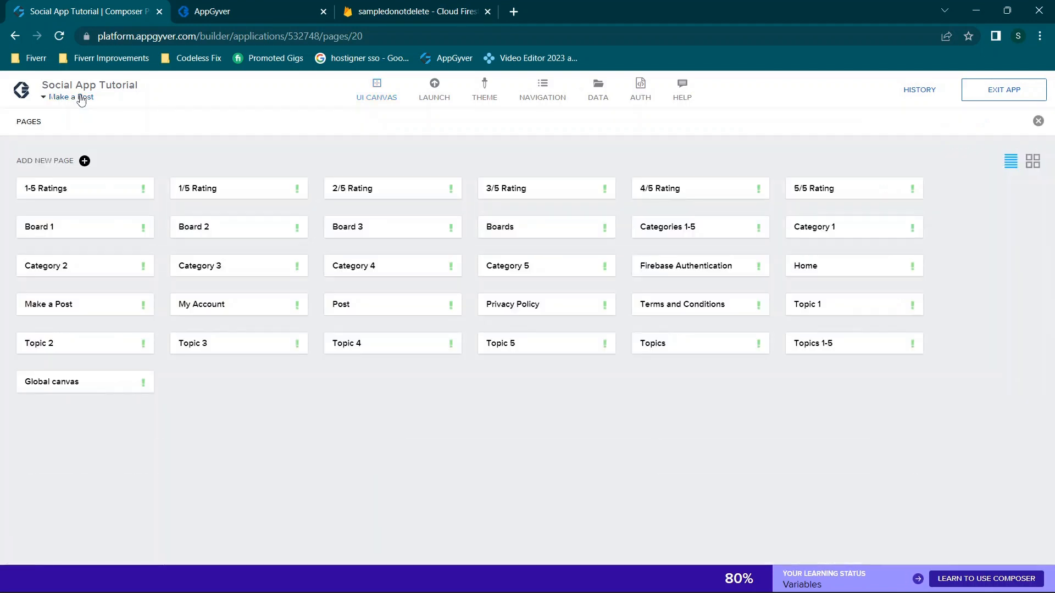
pyautogui.click(82, 97)
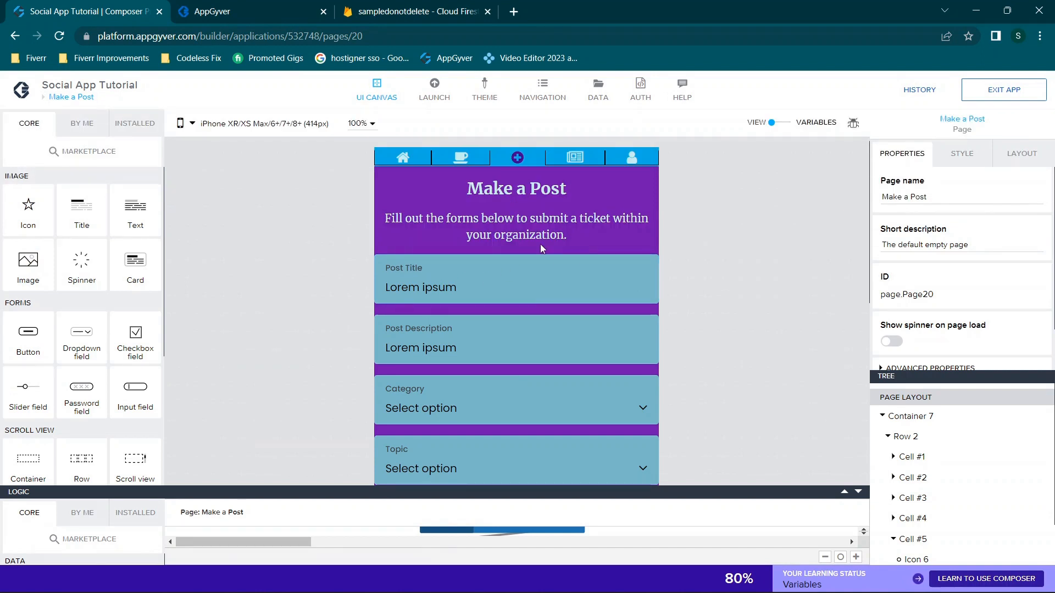
pyautogui.moveTo(843, 492)
pyautogui.mouseDown()
pyautogui.moveTo(827, 170)
pyautogui.moveTo(846, 492)
pyautogui.mouseUp()
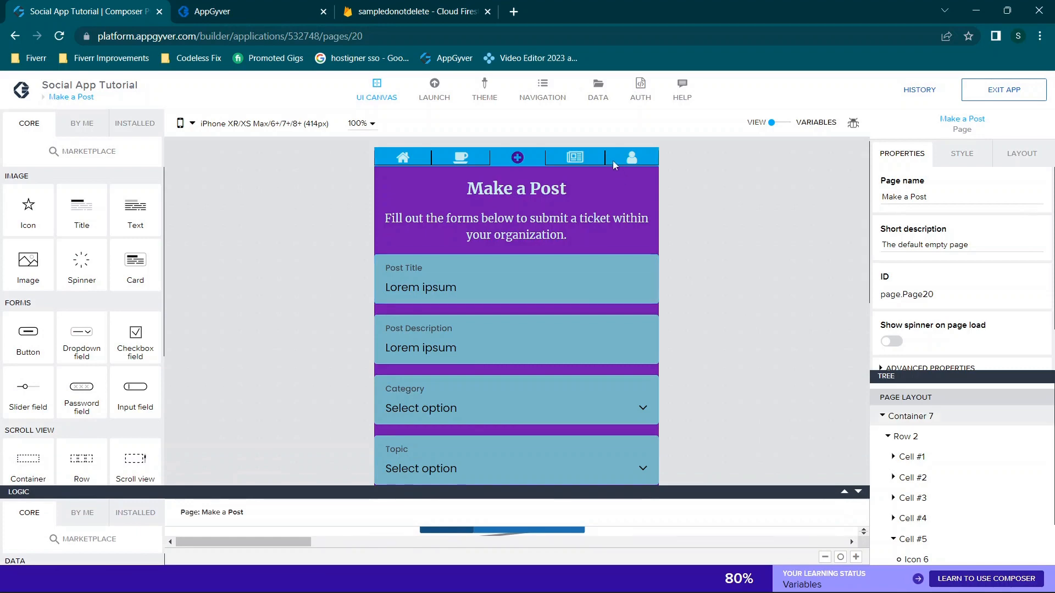
pyautogui.click(630, 164)
pyautogui.moveTo(843, 492); pyautogui.dragTo(799, 151)
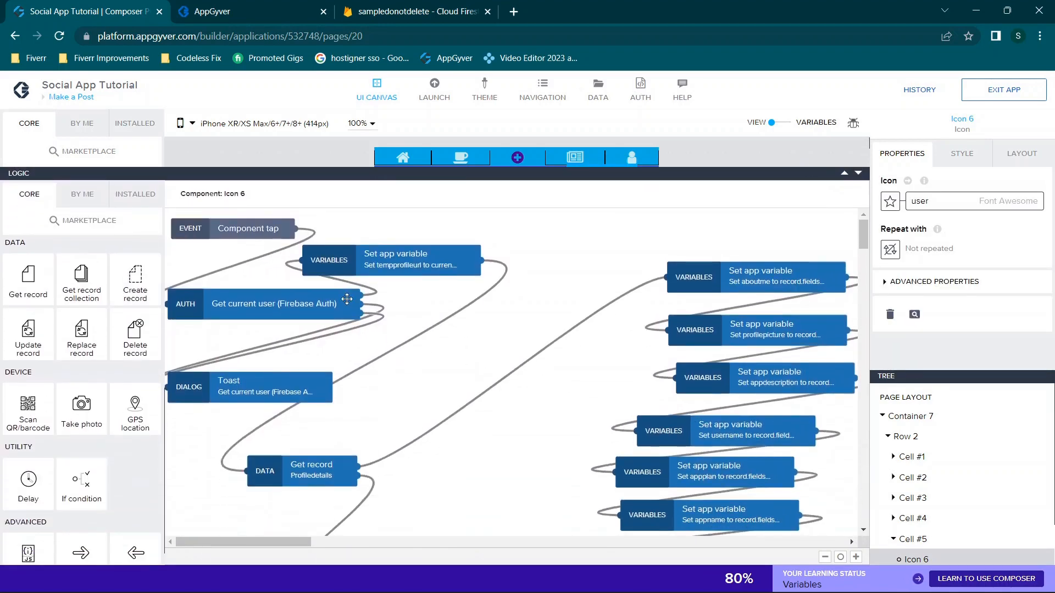
pyautogui.moveTo(286, 543)
pyautogui.mouseDown()
pyautogui.moveTo(315, 544)
pyautogui.moveTo(339, 561)
pyautogui.moveTo(271, 551)
pyautogui.mouseUp()
pyautogui.scroll(-4, 556, 408)
pyautogui.scroll(-1, 556, 408)
pyautogui.scroll(5, 556, 408)
pyautogui.click(858, 174)
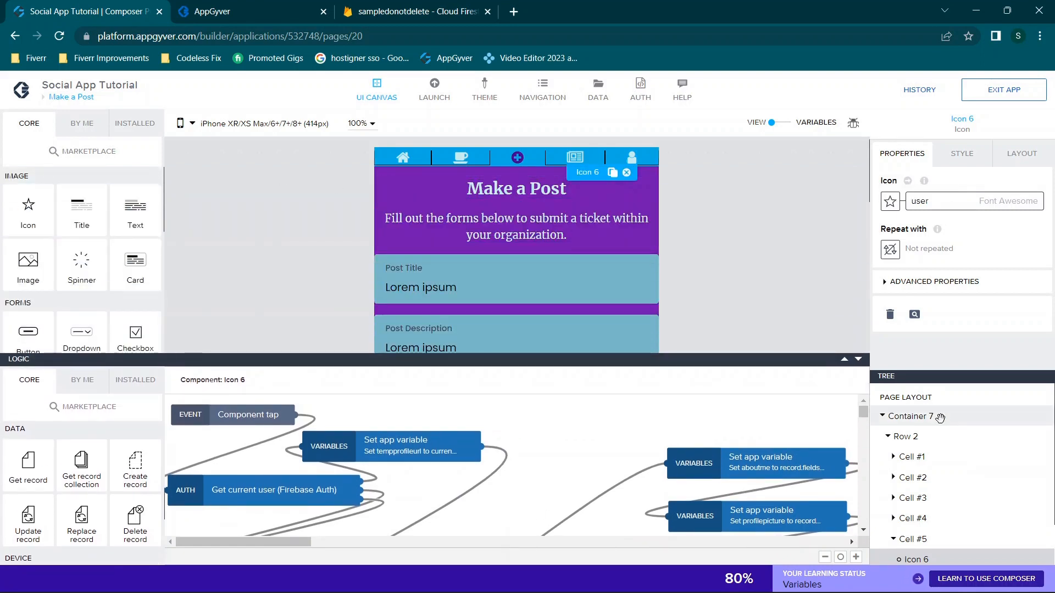
# View the Make a Post page's Page mounted flow starting with Get current user
pyautogui.click(911, 399)
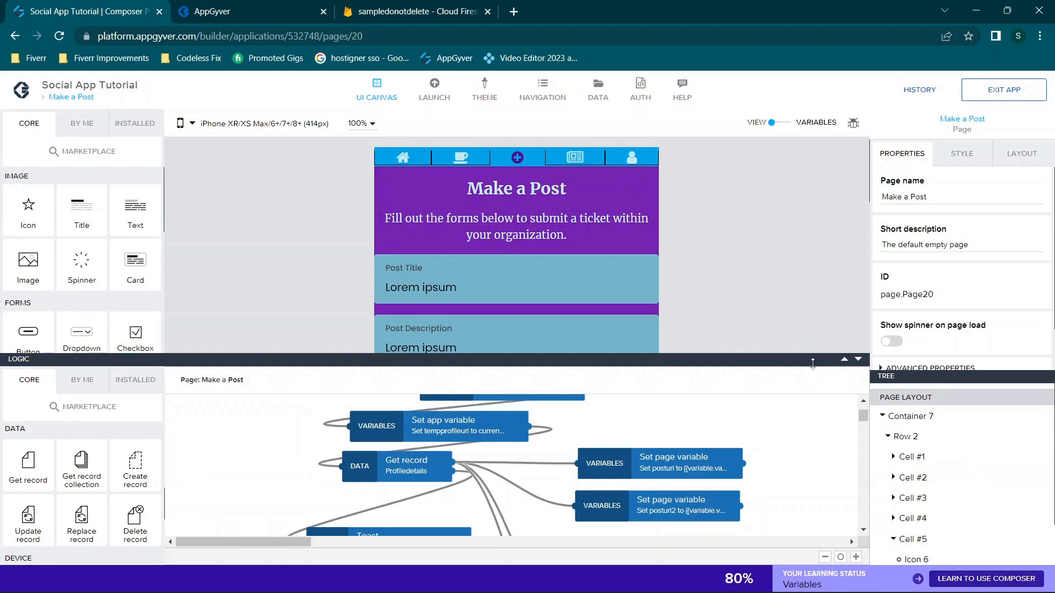
pyautogui.click(844, 359)
pyautogui.scroll(3, 632, 389)
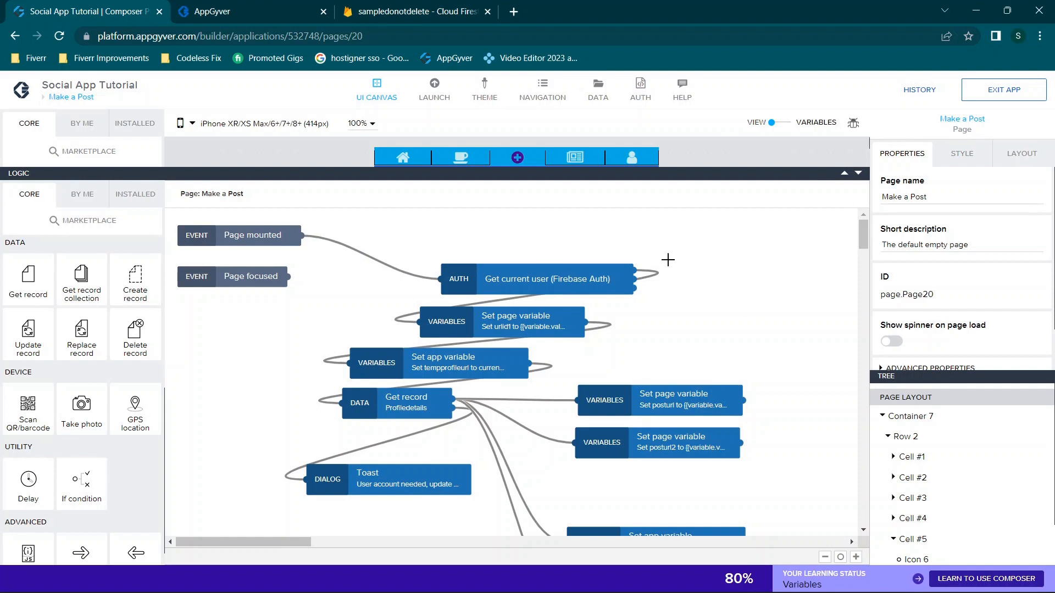
pyautogui.click(858, 174)
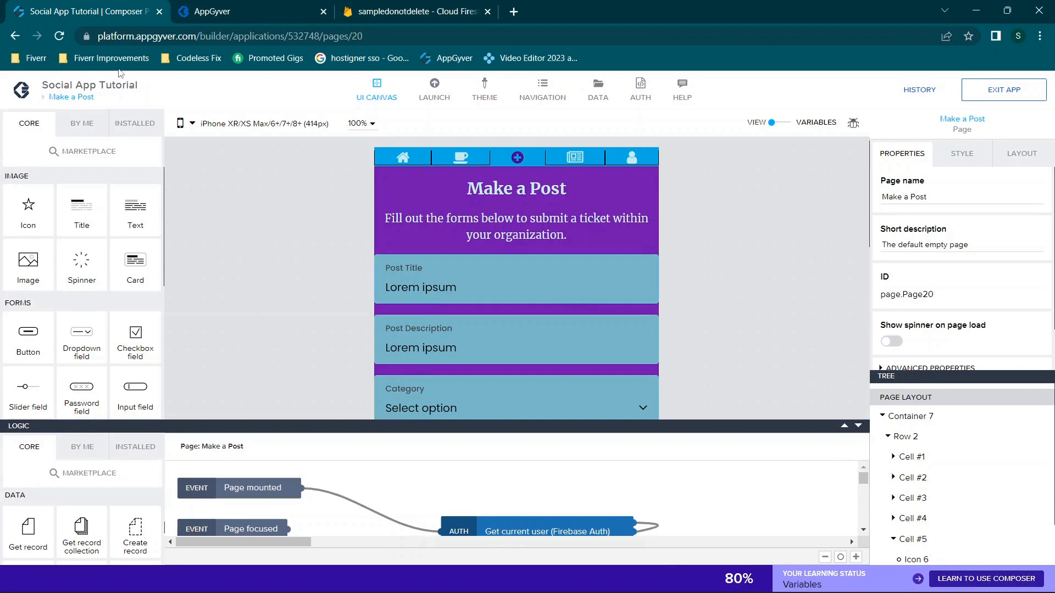
# Open the My Account page from the pages overview
pyautogui.click(72, 99)
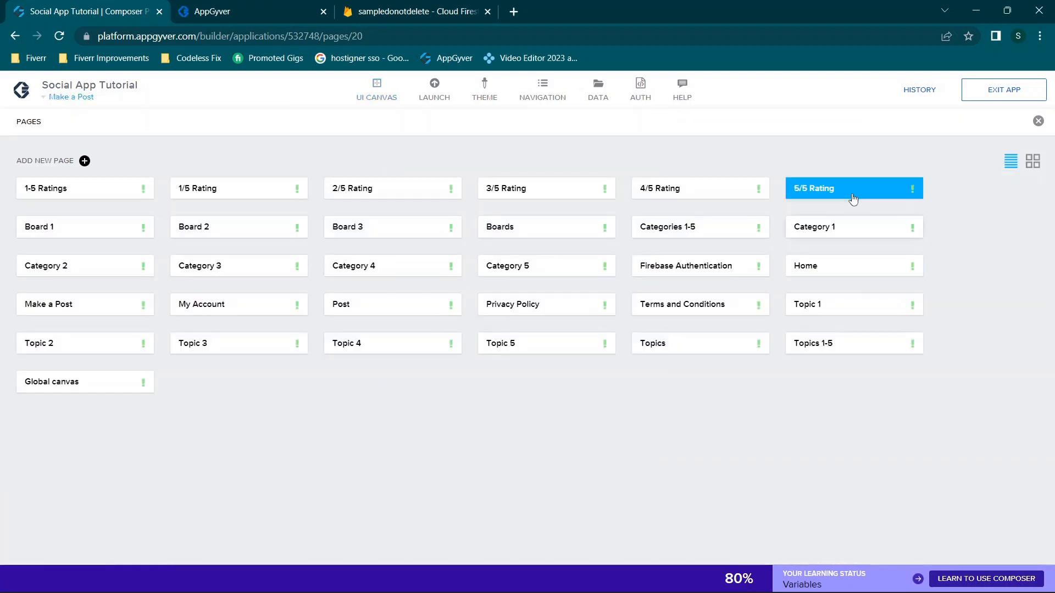
pyautogui.click(214, 309)
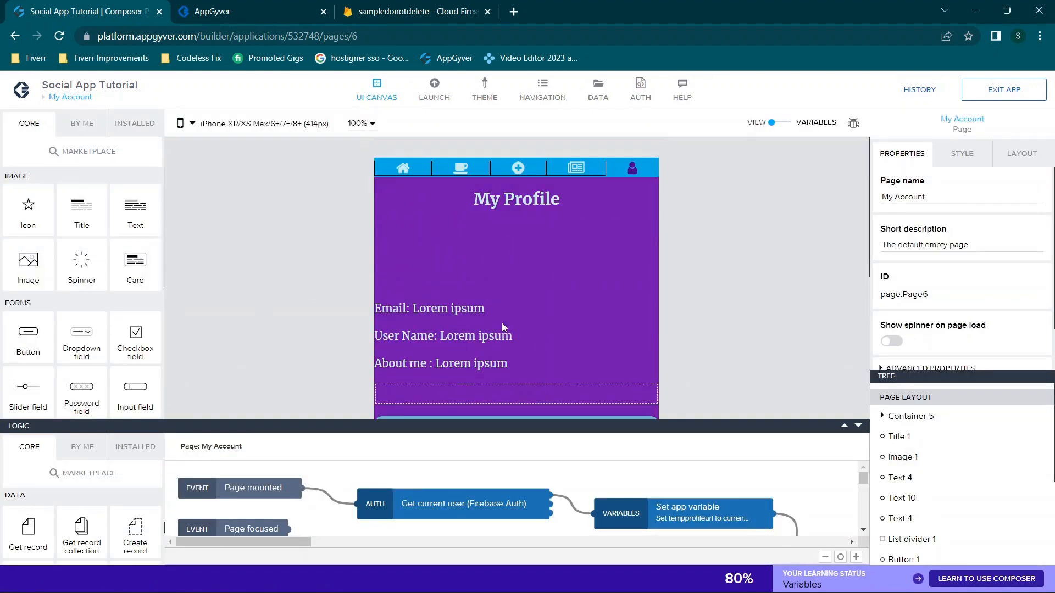
pyautogui.scroll(-1, 503, 324)
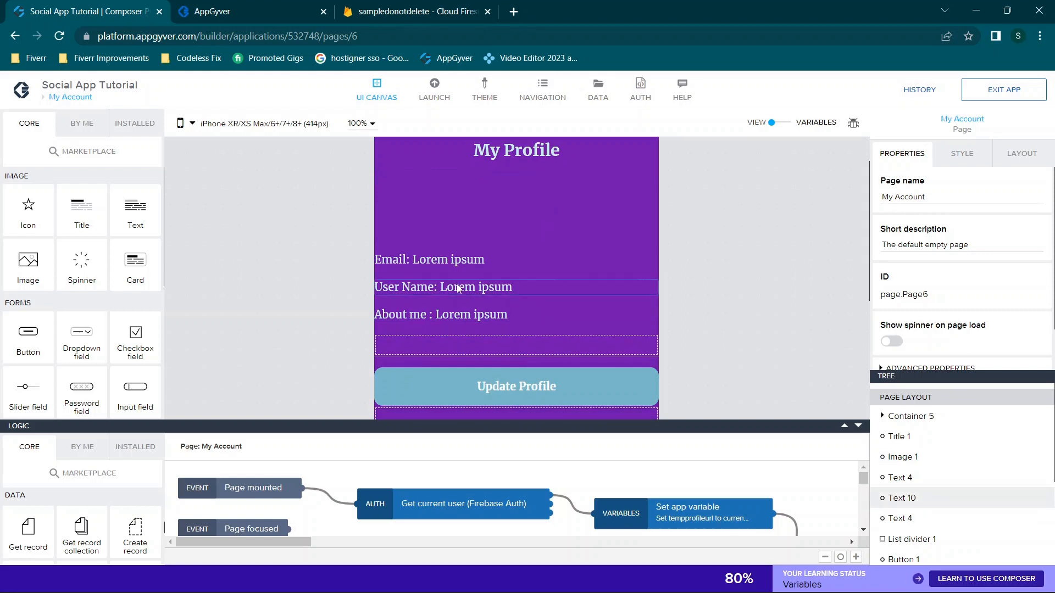
pyautogui.scroll(1, 566, 214)
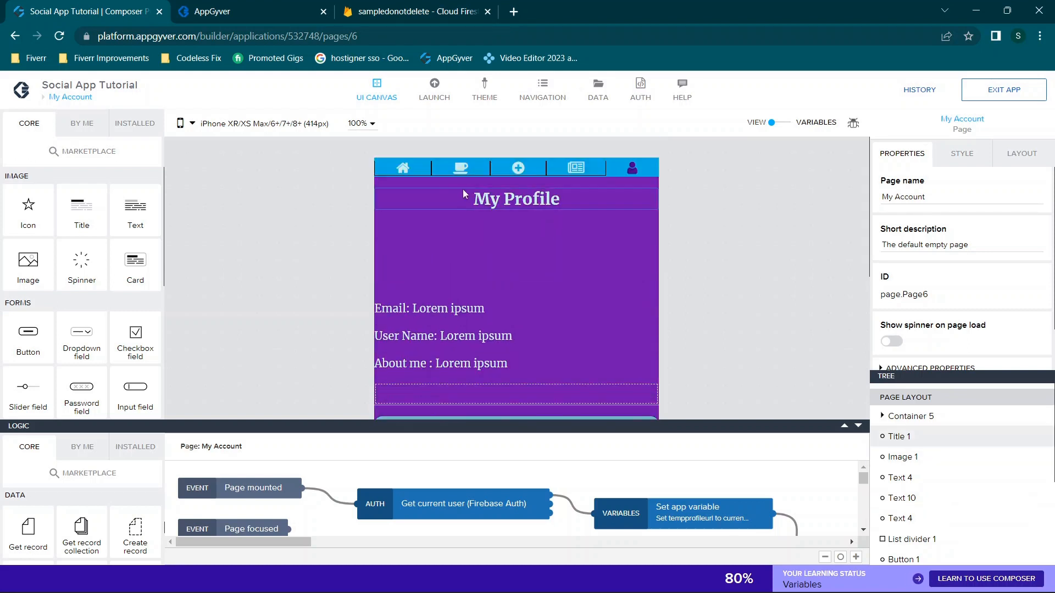
# Inspect Title 1 and Image 1's source binding, then show the app variables list
pyautogui.click(500, 205)
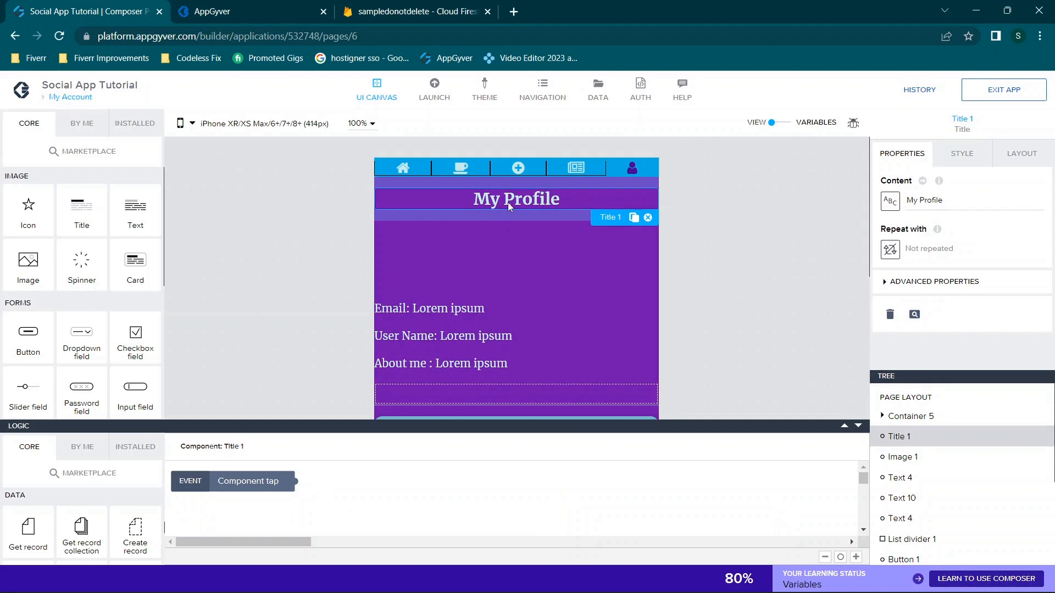
pyautogui.click(529, 248)
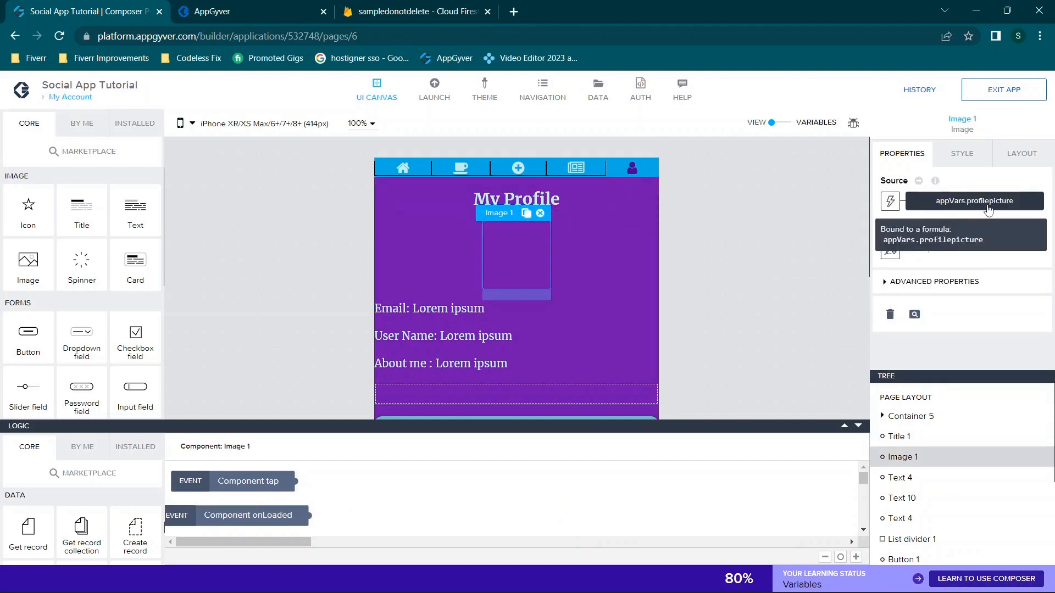
pyautogui.scroll(-1, 688, 251)
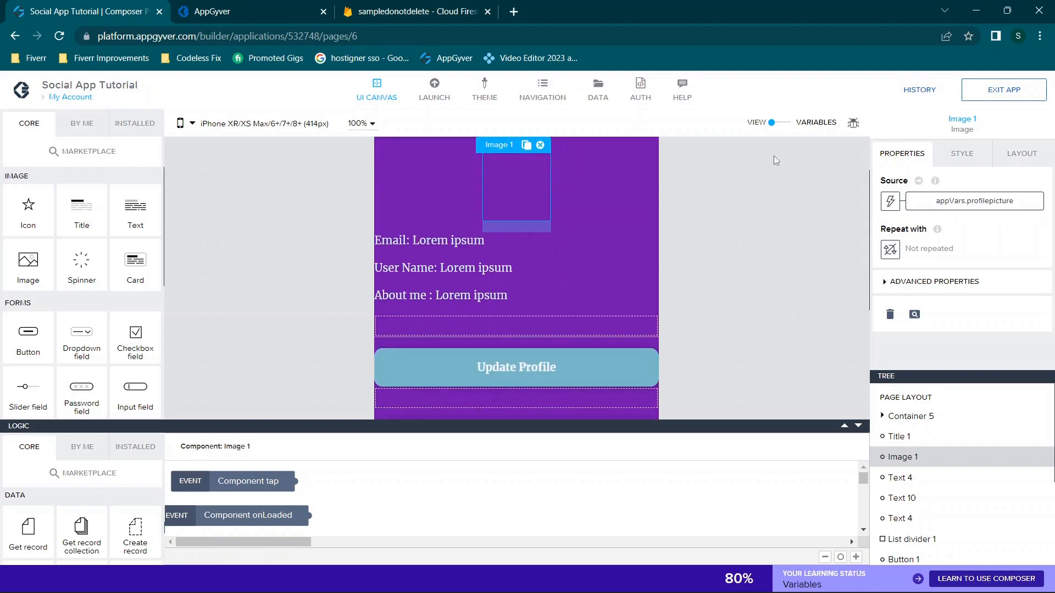
pyautogui.click(780, 125)
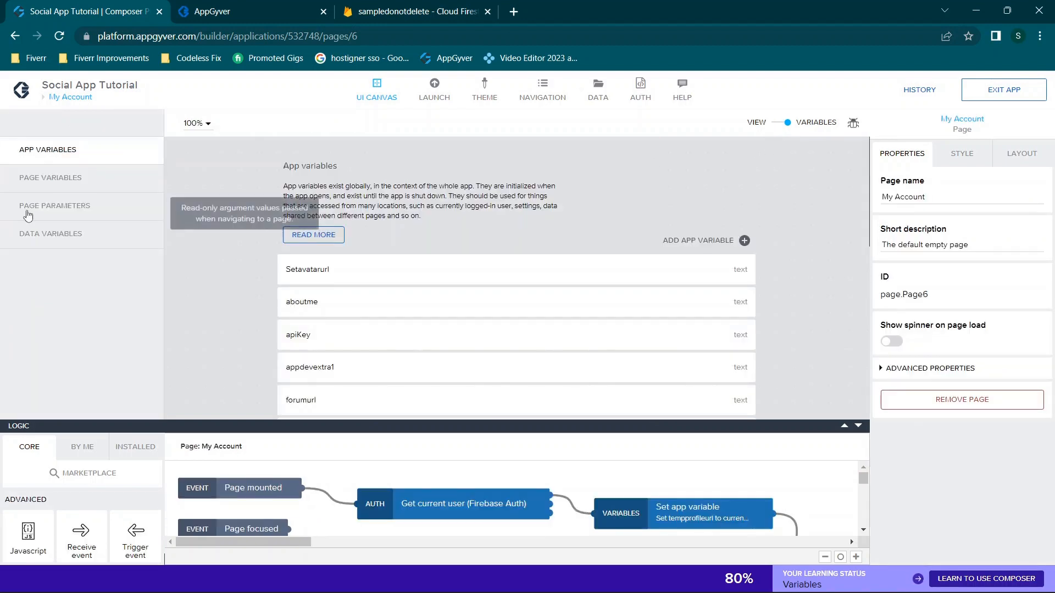
# List My Account's page variables, then return to the page canvas and layout tree
pyautogui.scroll(-1, 429, 242)
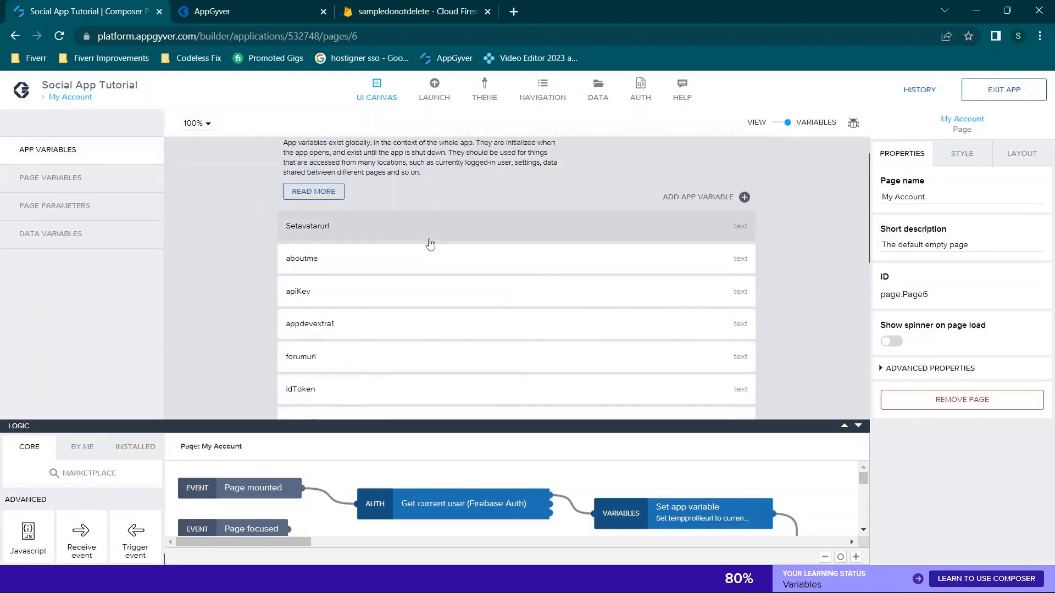
pyautogui.click(77, 189)
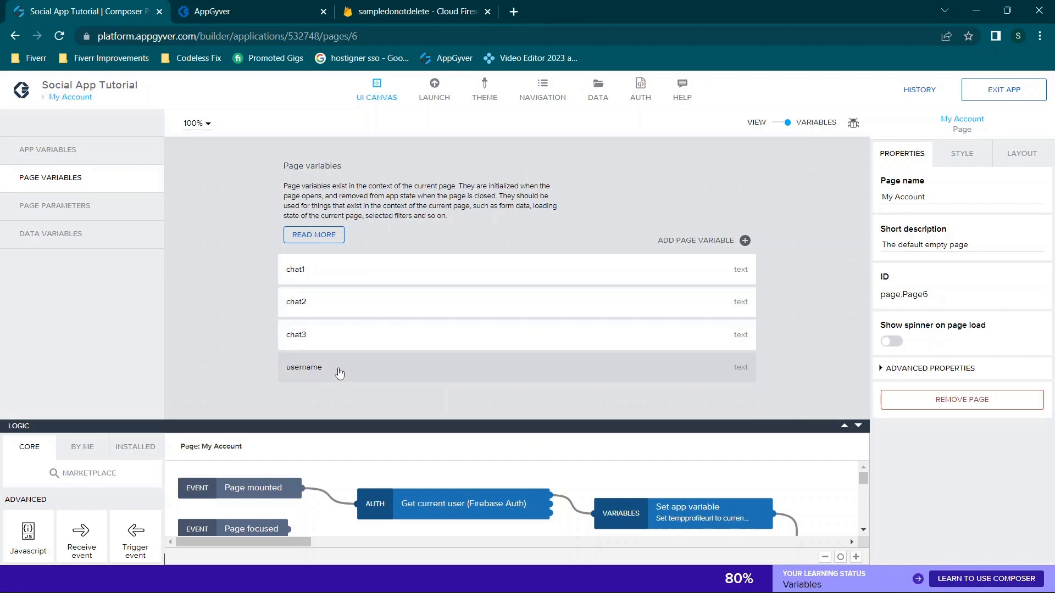
pyautogui.click(783, 124)
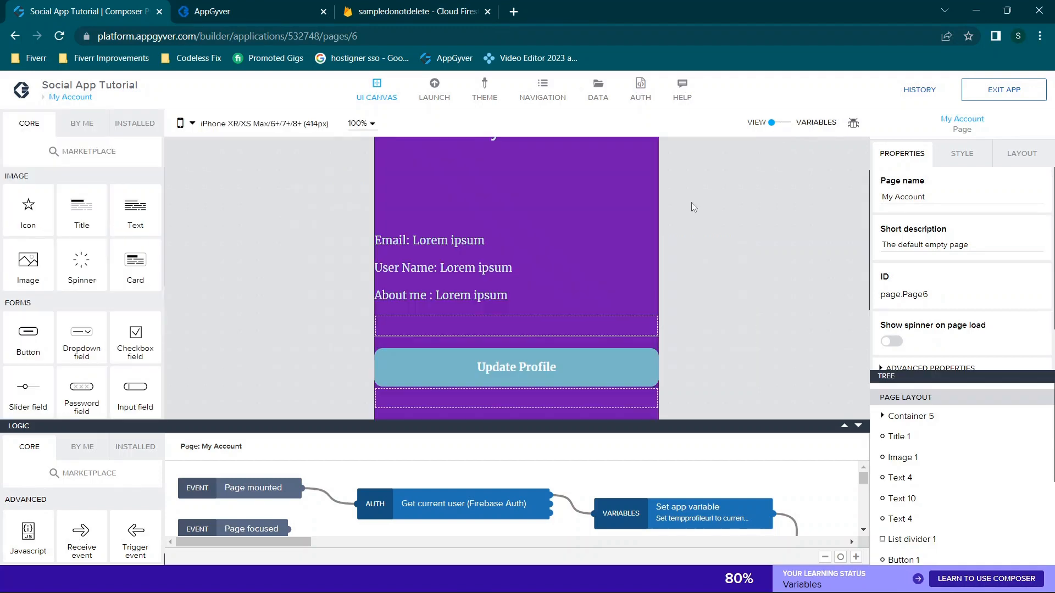
pyautogui.click(511, 251)
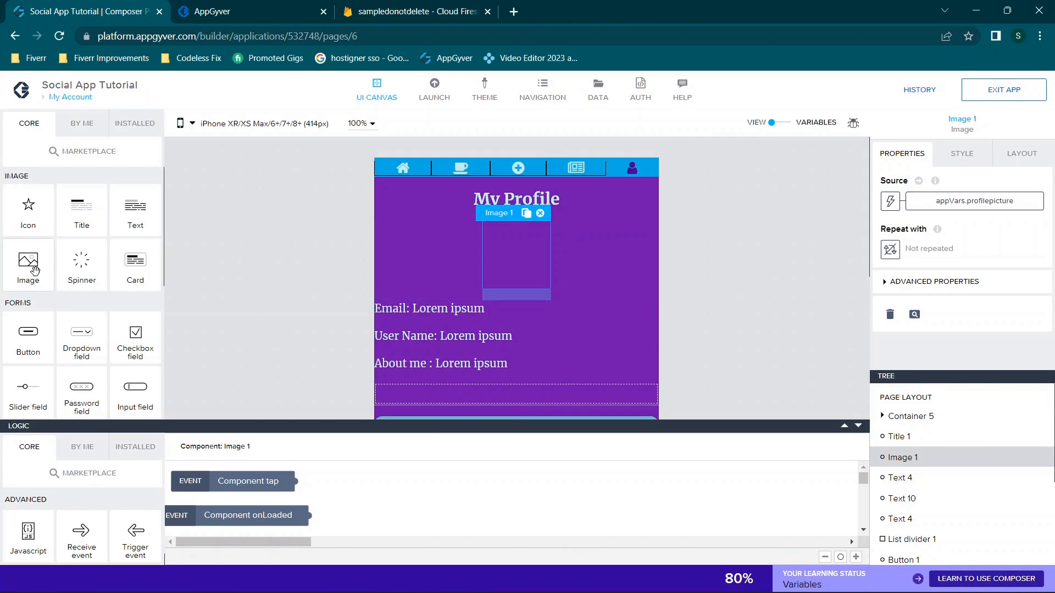
pyautogui.click(890, 201)
pyautogui.click(656, 320)
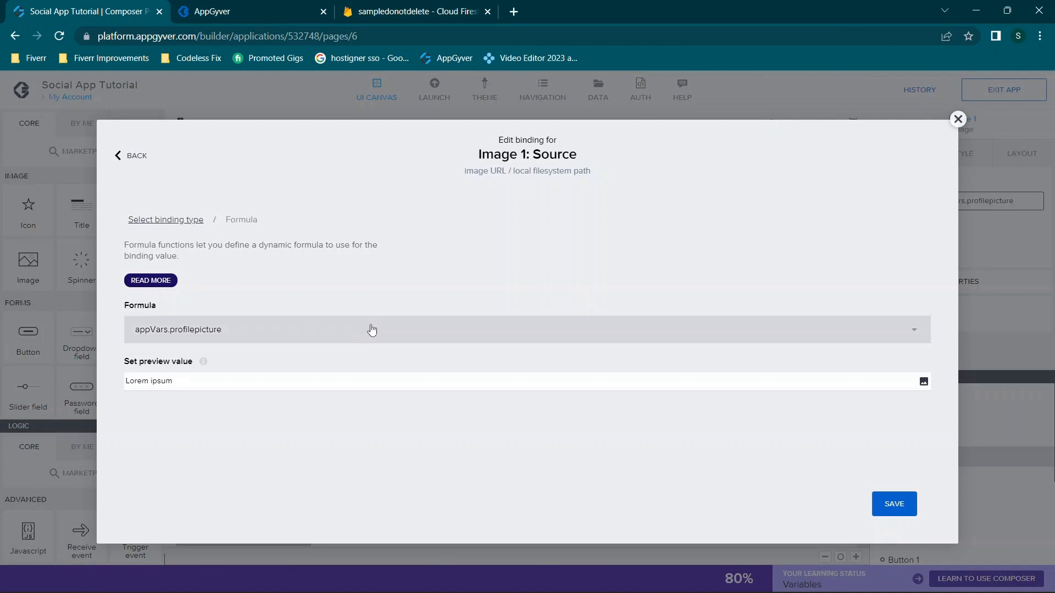
pyautogui.click(354, 338)
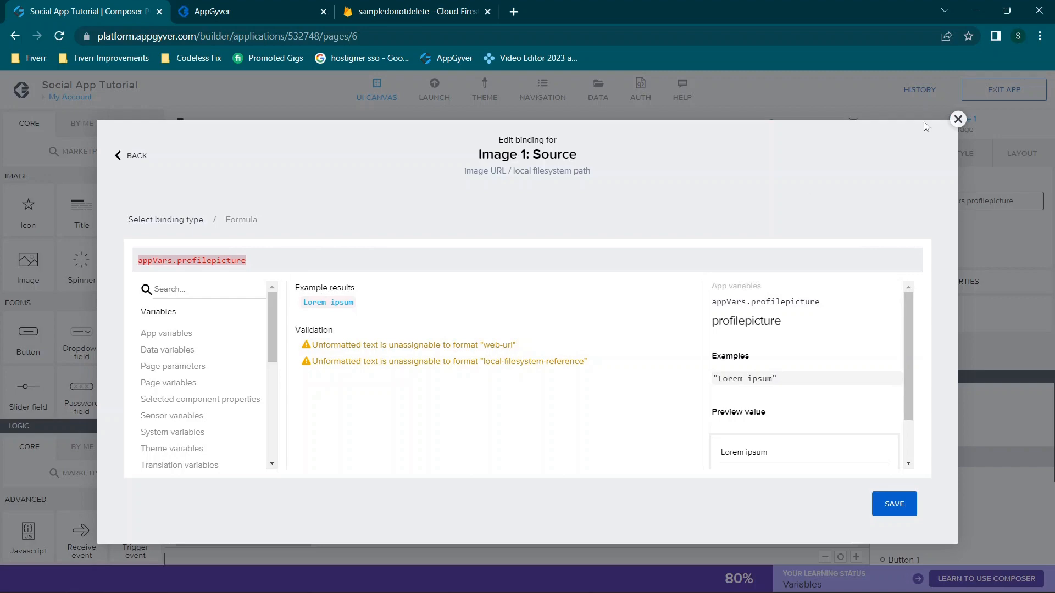
pyautogui.click(957, 120)
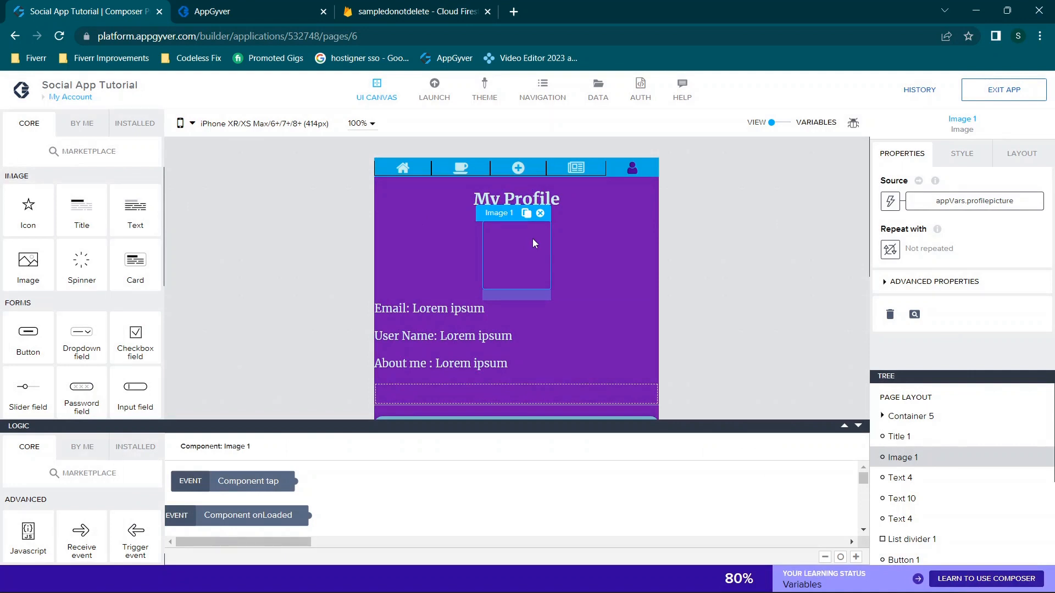
pyautogui.scroll(-1, 533, 239)
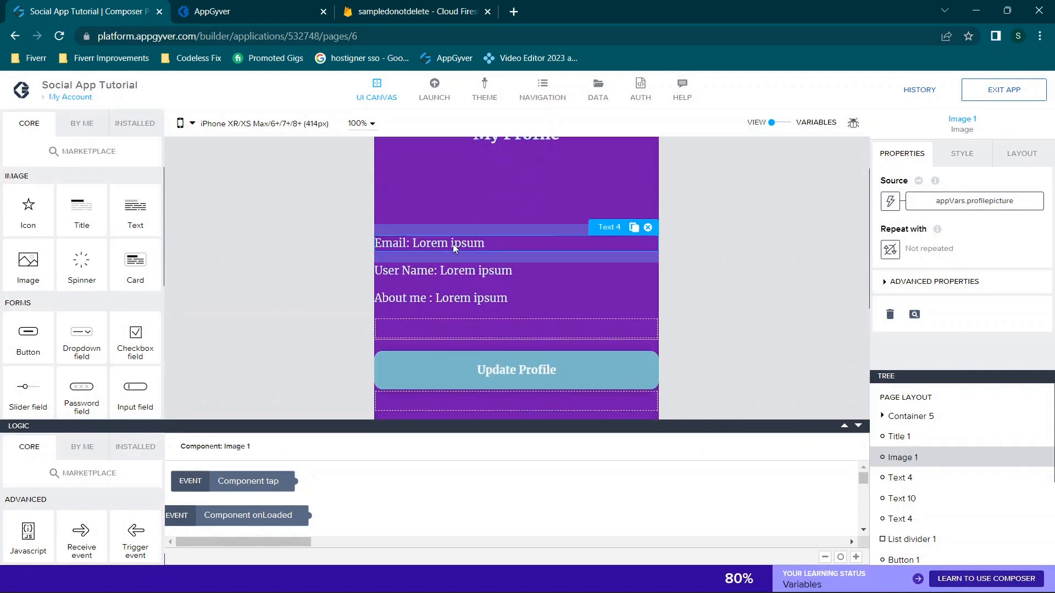
pyautogui.click(483, 241)
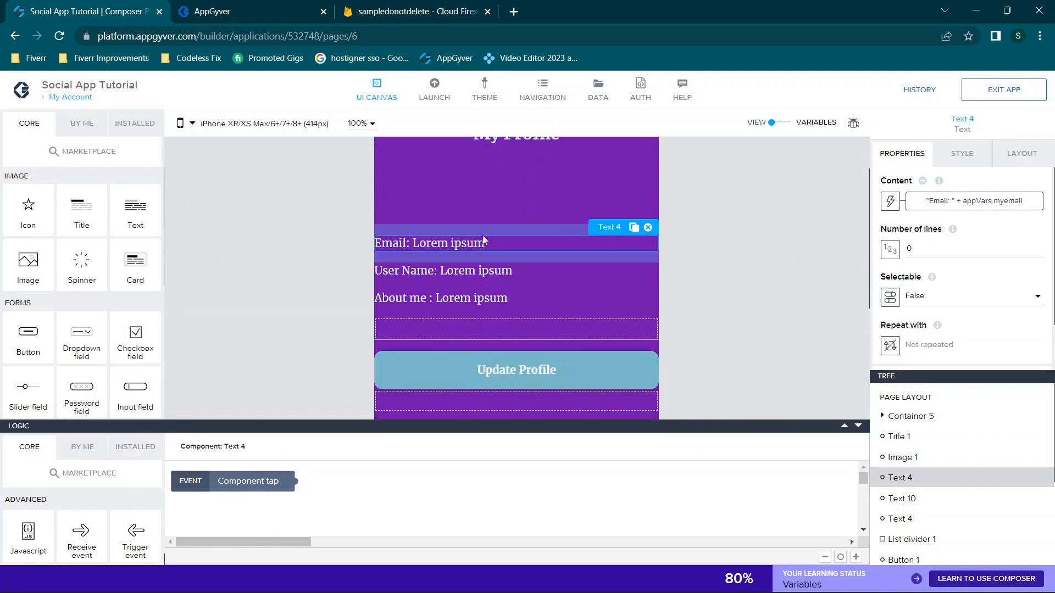
pyautogui.click(890, 201)
pyautogui.click(653, 290)
pyautogui.click(377, 325)
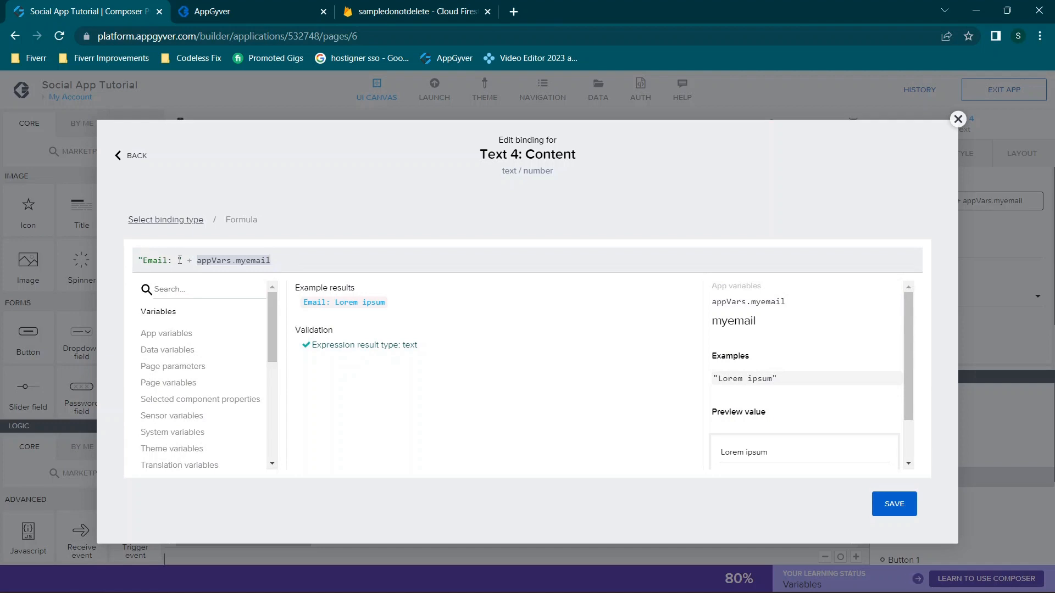
pyautogui.moveTo(182, 260); pyautogui.dragTo(198, 261)
pyautogui.click(214, 261)
pyautogui.moveTo(184, 260); pyautogui.dragTo(84, 269)
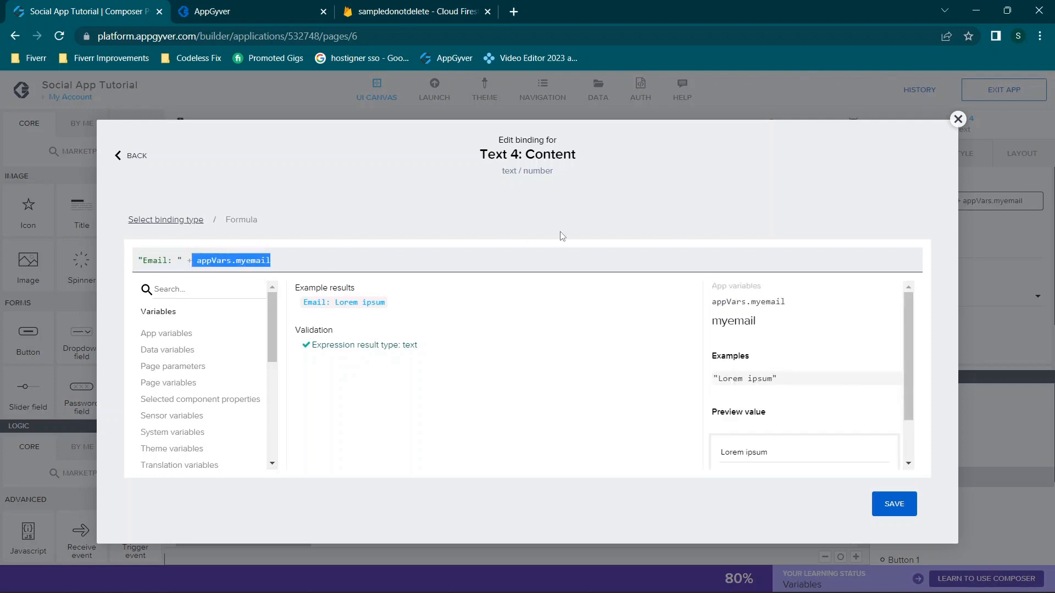
pyautogui.click(523, 263)
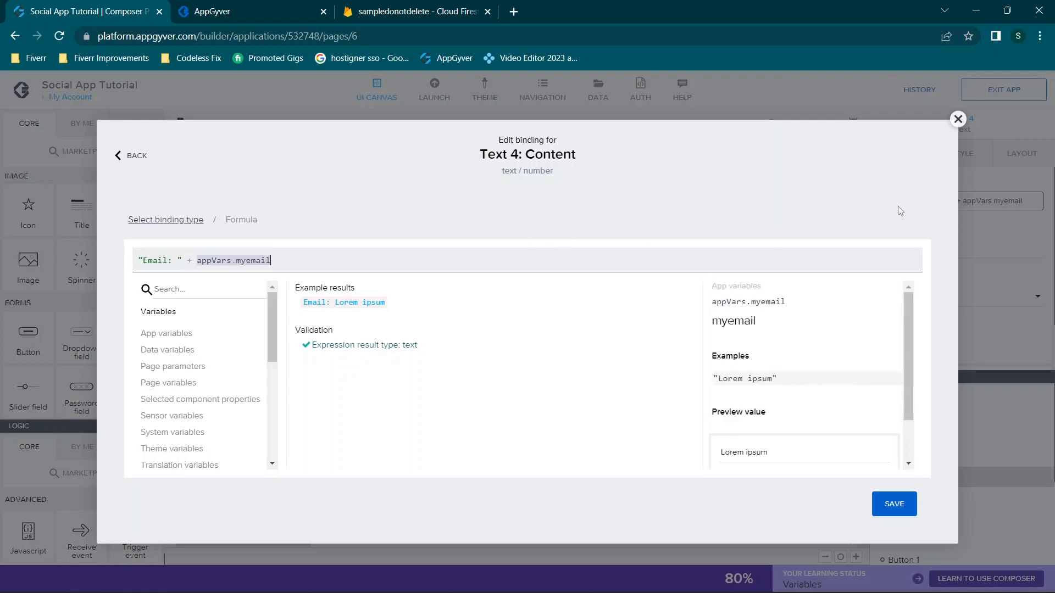
pyautogui.click(958, 121)
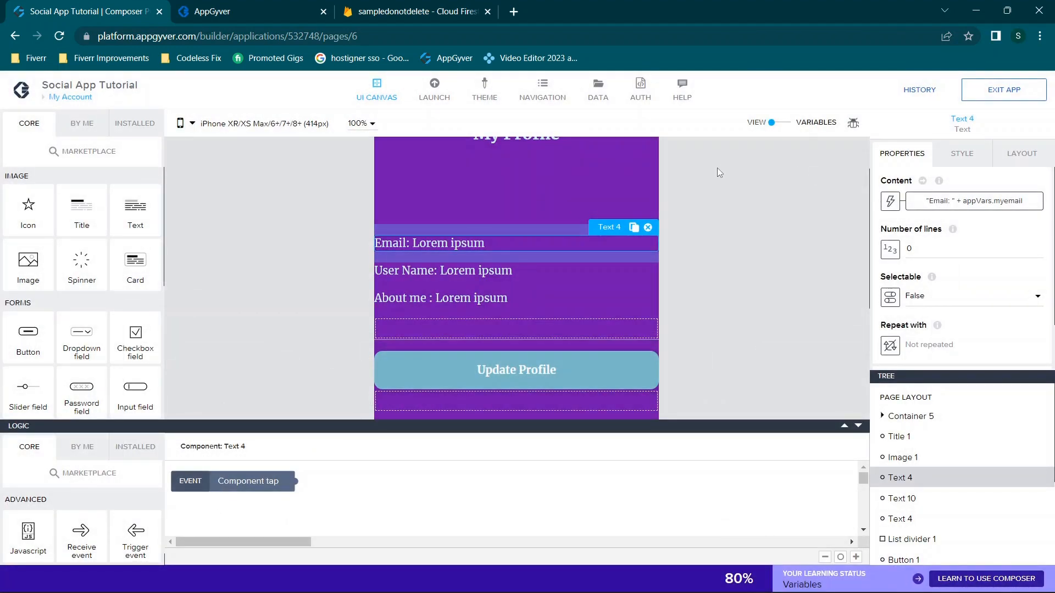
pyautogui.click(467, 278)
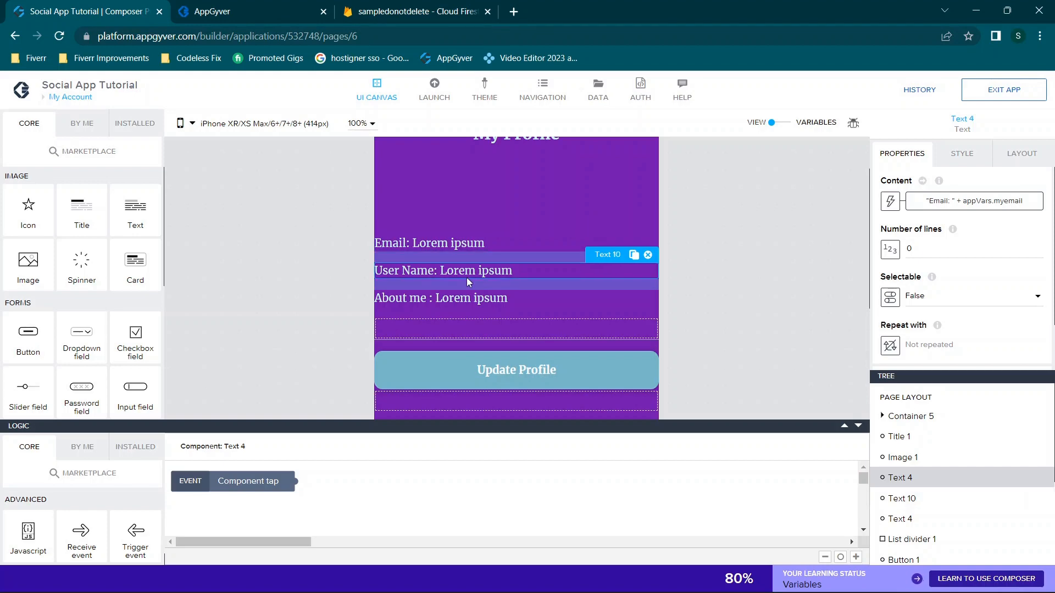
pyautogui.click(979, 208)
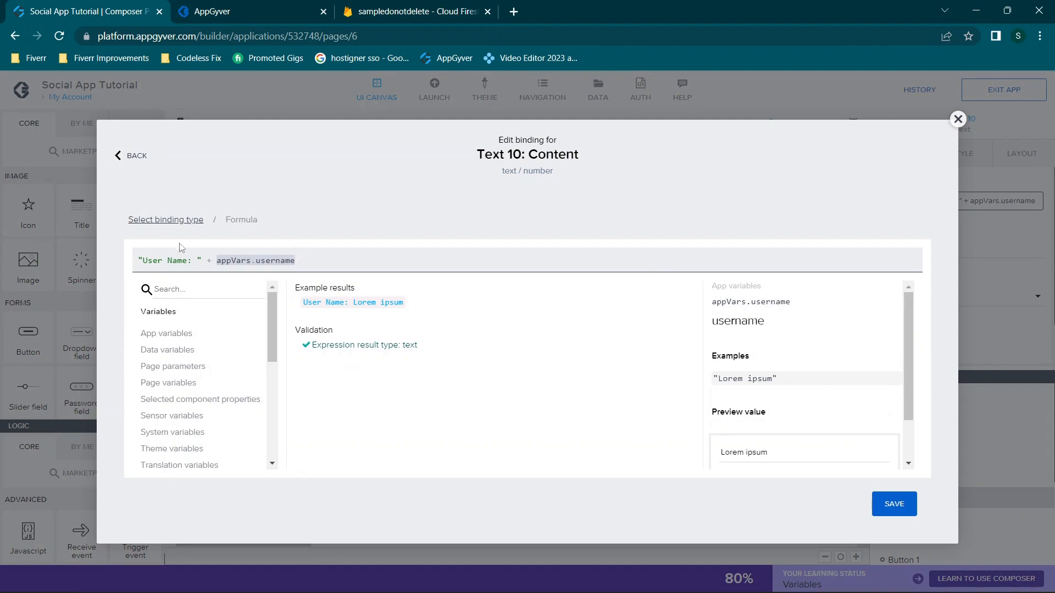
pyautogui.moveTo(139, 259); pyautogui.dragTo(200, 261)
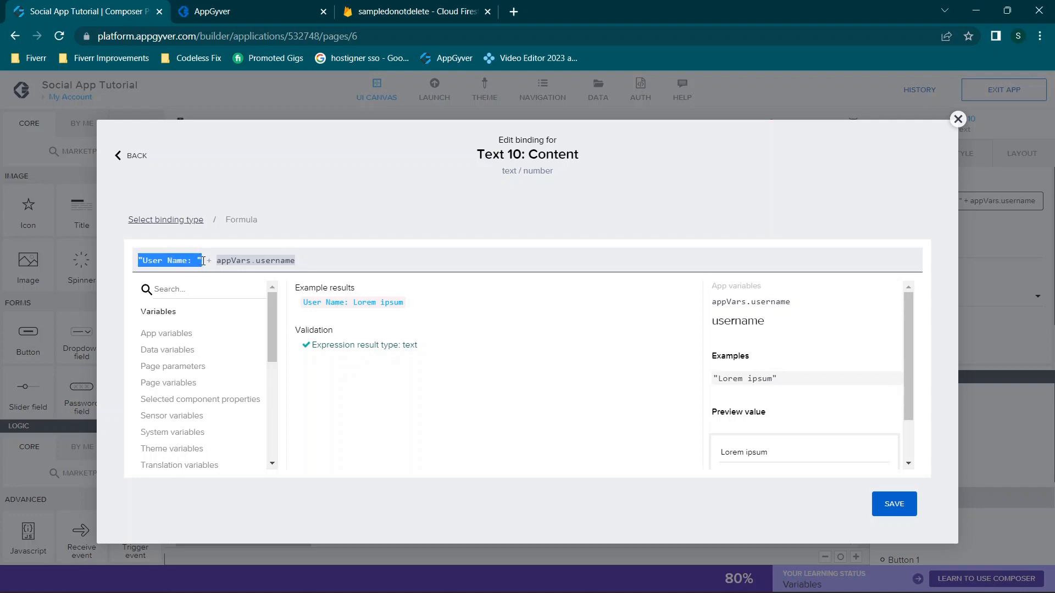
pyautogui.click(187, 260)
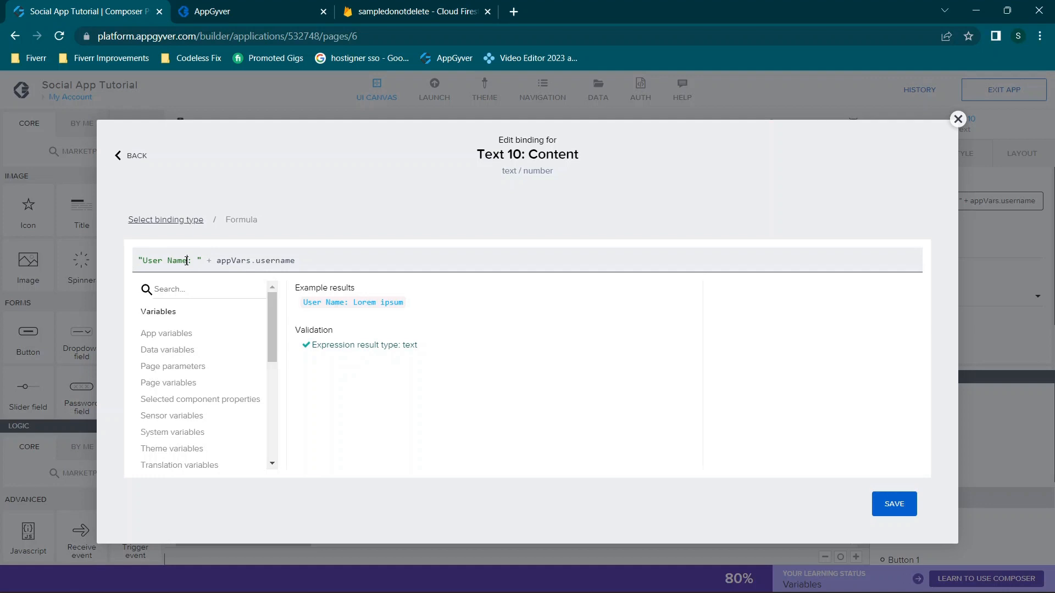
pyautogui.moveTo(200, 262)
pyautogui.mouseDown()
pyautogui.moveTo(225, 263)
pyautogui.moveTo(216, 265)
pyautogui.mouseUp()
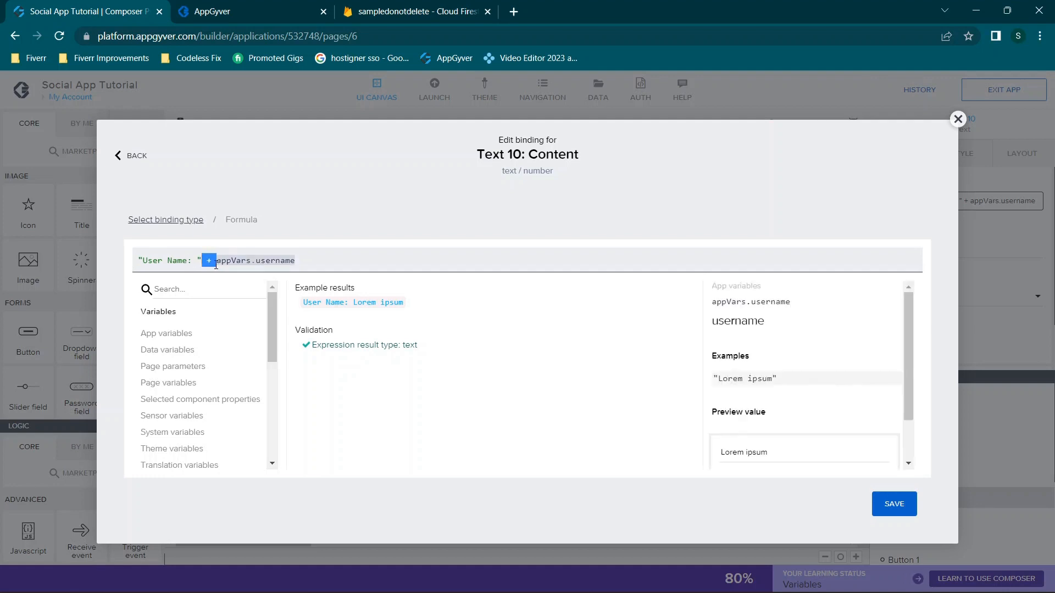
pyautogui.click(226, 265)
pyautogui.click(314, 19)
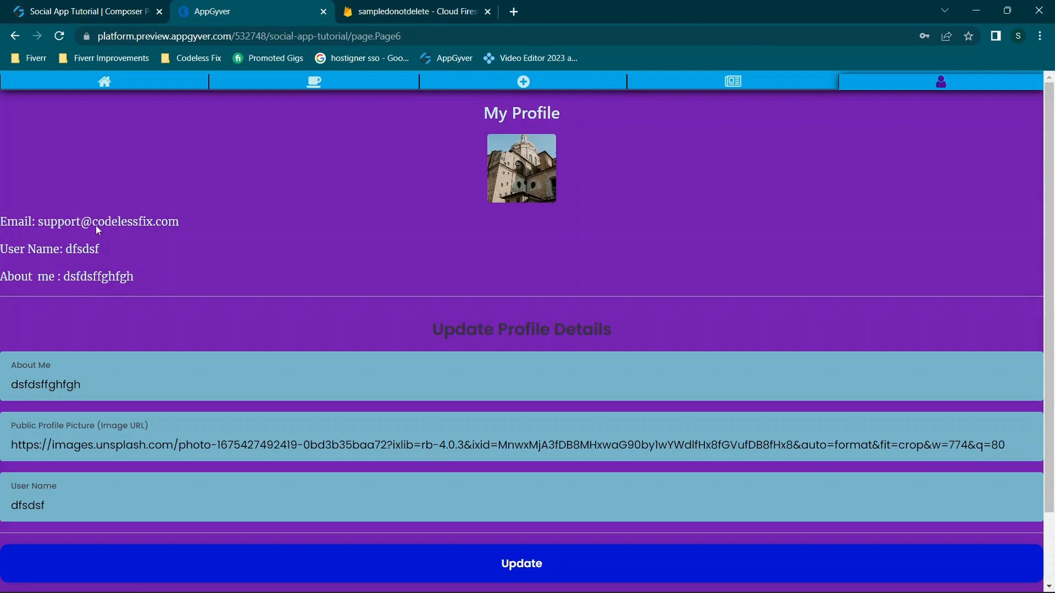
pyautogui.click(96, 10)
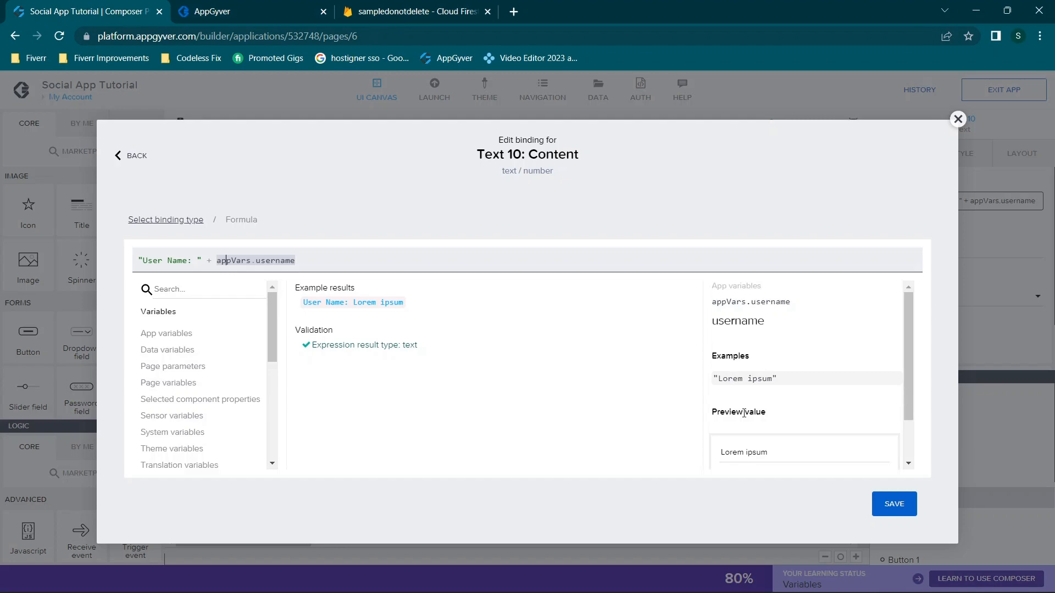
pyautogui.click(957, 119)
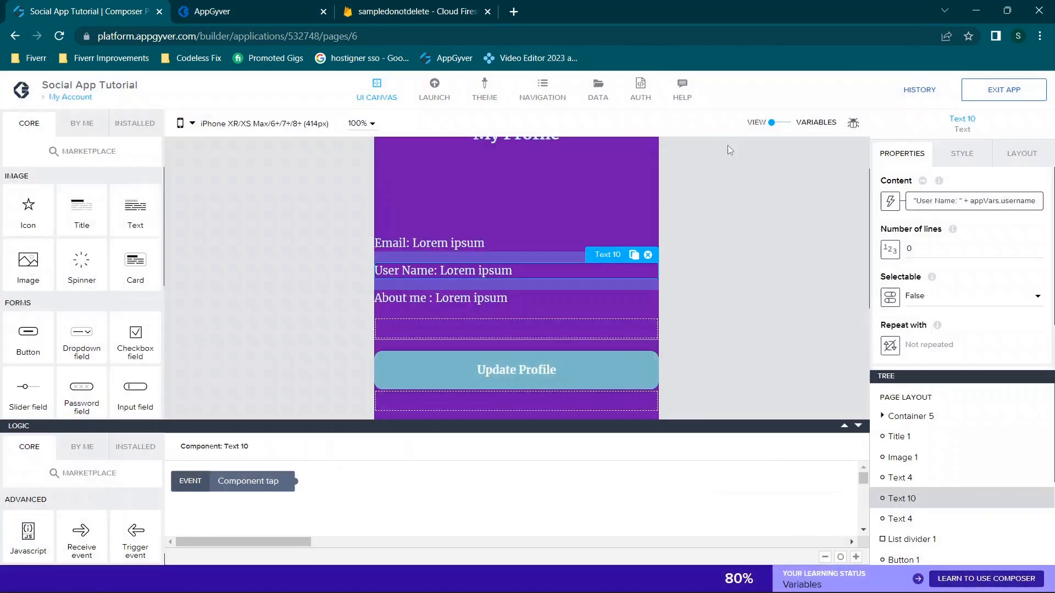
pyautogui.click(405, 302)
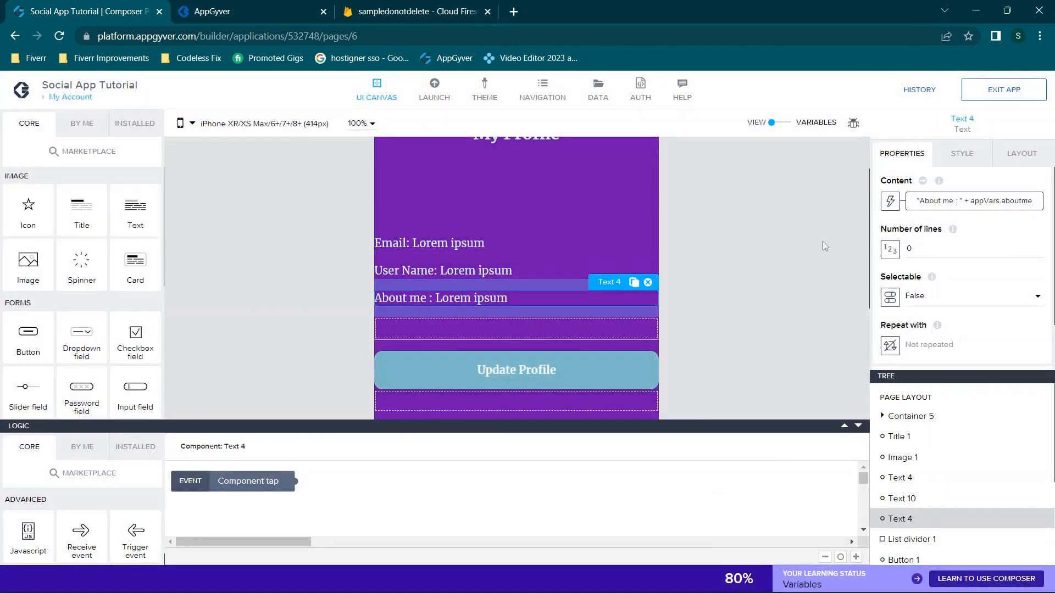
pyautogui.click(942, 204)
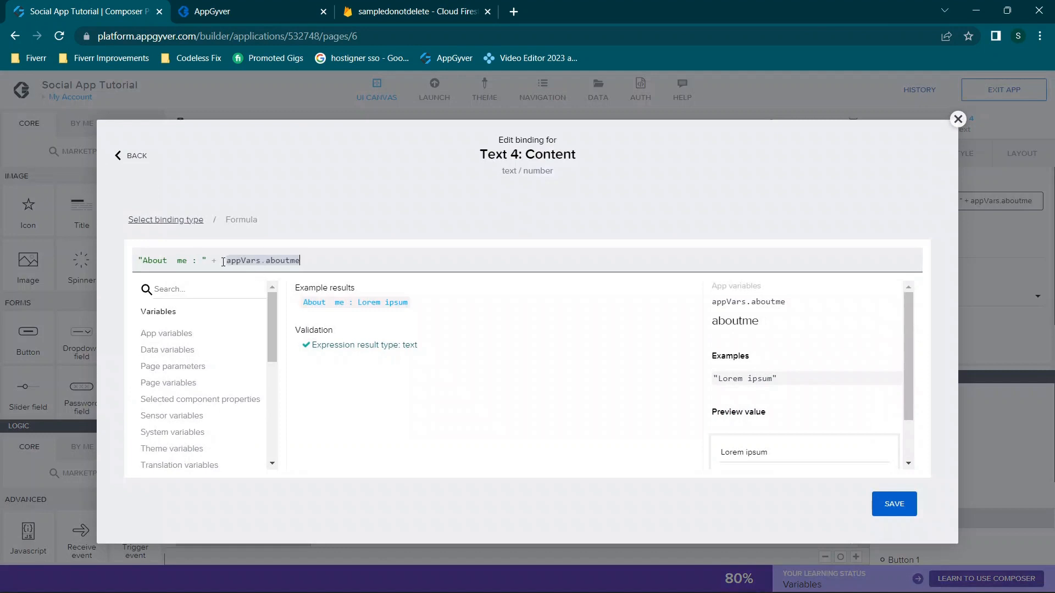
pyautogui.moveTo(225, 261); pyautogui.dragTo(319, 274)
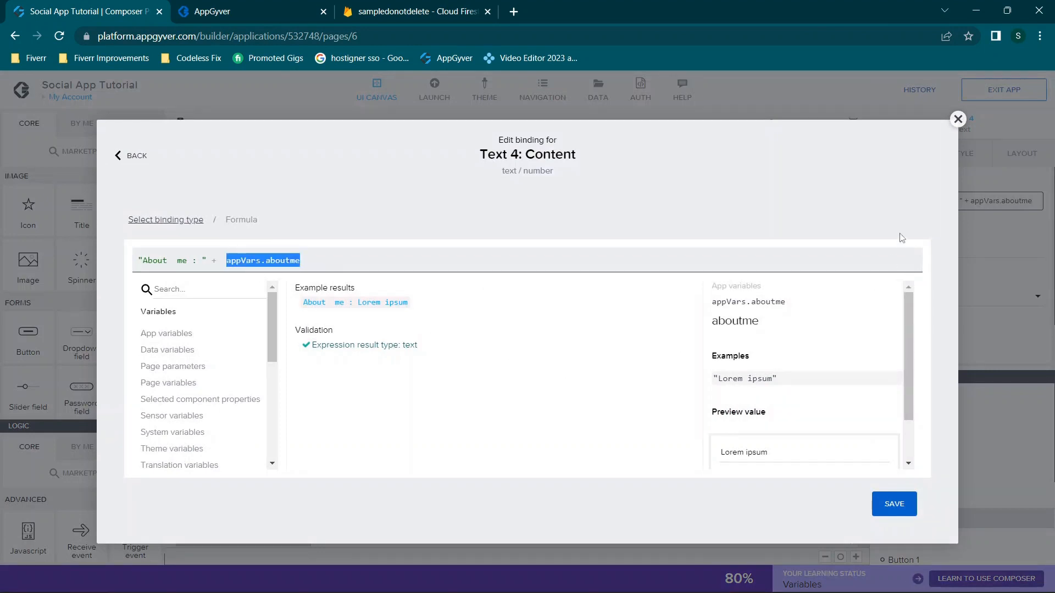
pyautogui.click(956, 120)
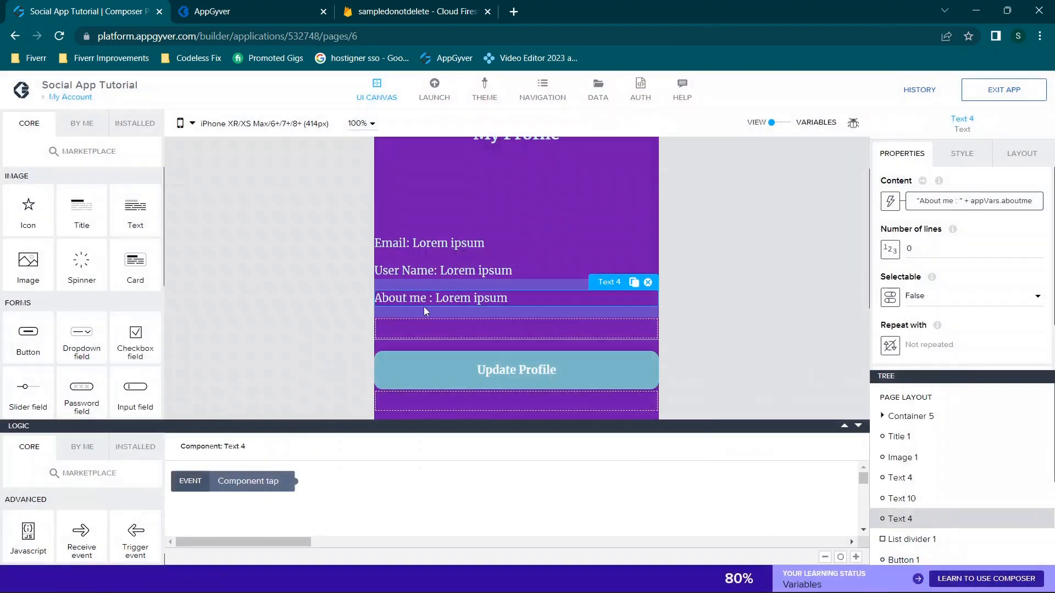
pyautogui.scroll(-2, 558, 298)
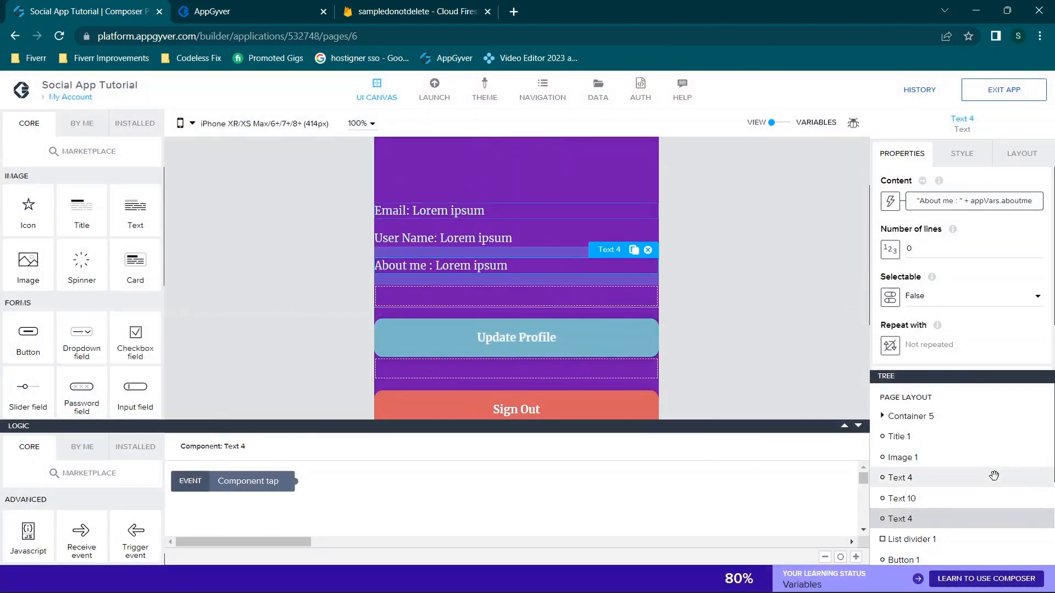
pyautogui.scroll(-1, 967, 478)
pyautogui.click(928, 489)
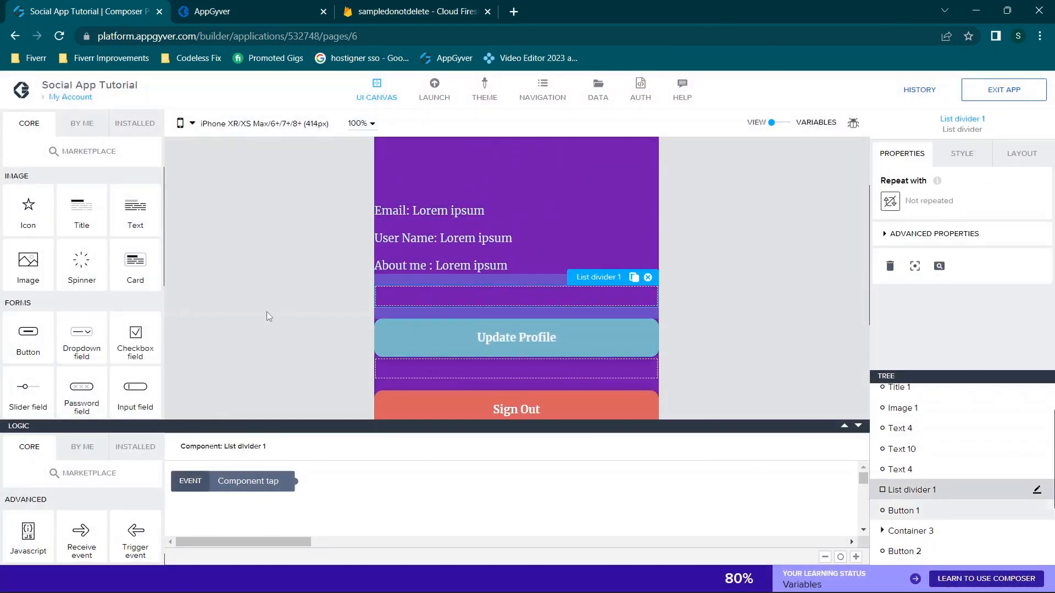
# Glance at the preview, then select the Update Profile button in the builder
pyautogui.click(231, 7)
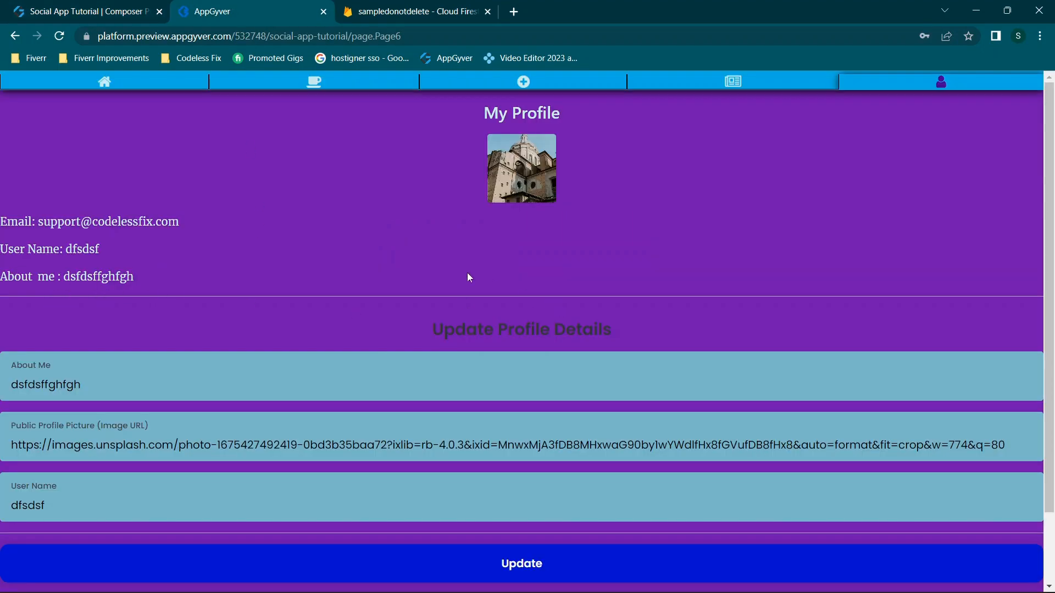
pyautogui.click(49, 6)
pyautogui.scroll(-4, 97, 260)
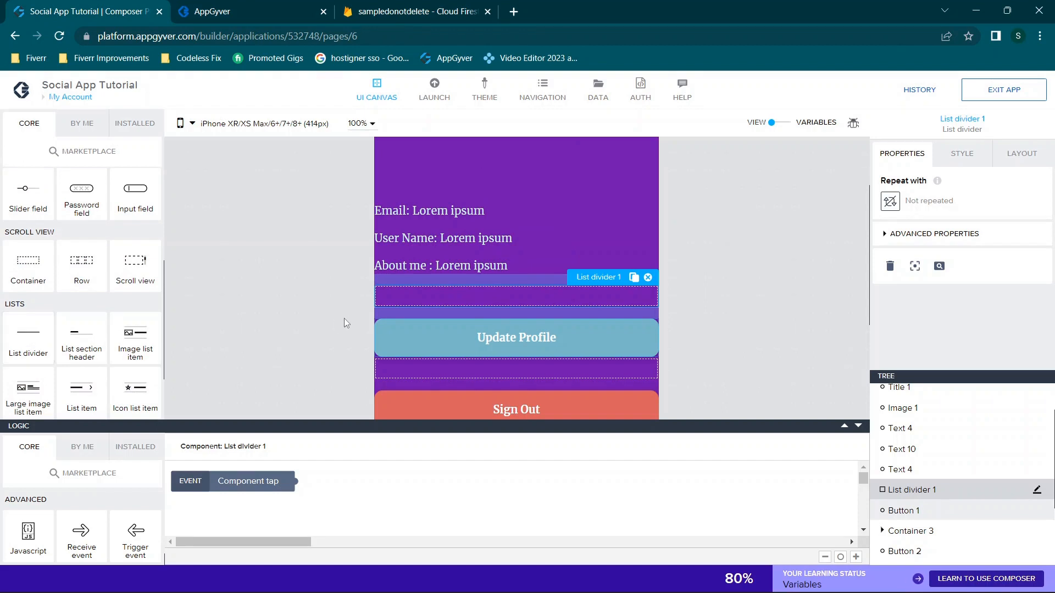
pyautogui.scroll(-1, 348, 317)
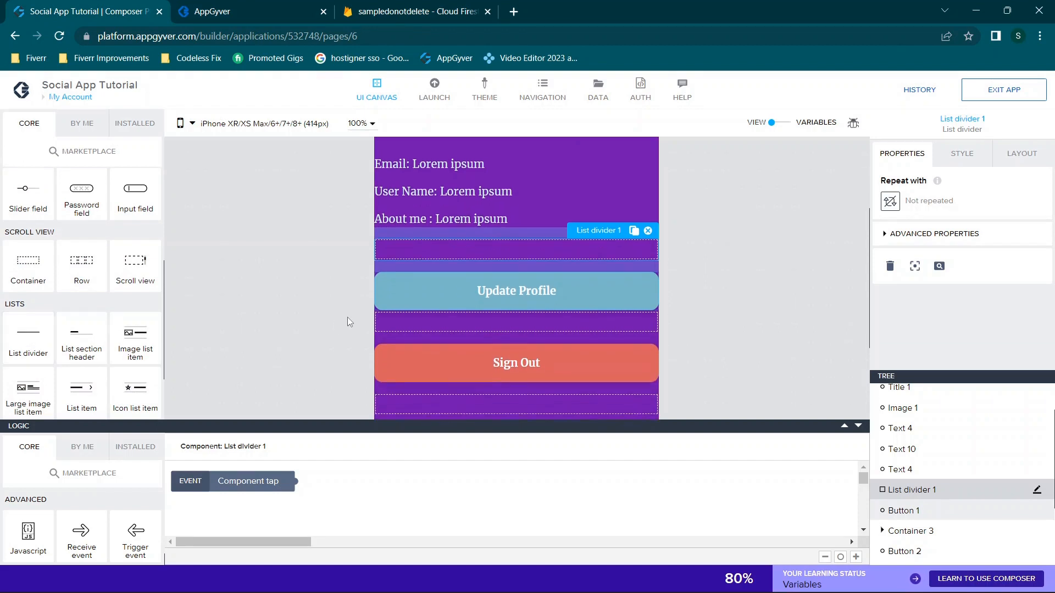
pyautogui.click(466, 291)
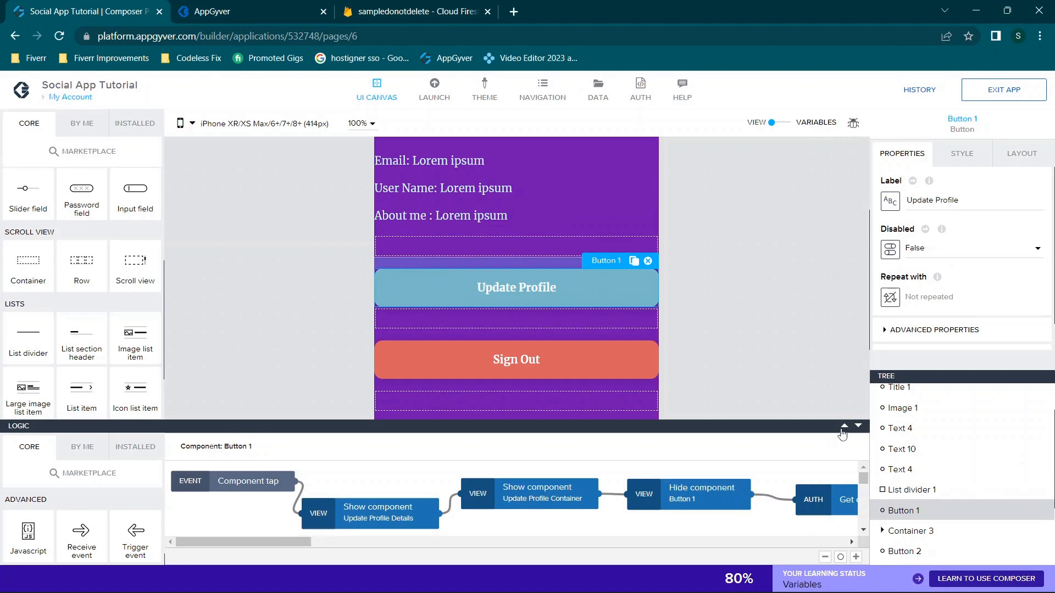
# Try the preview's Boards and Profile pages and expand the Update Profile form
pyautogui.click(220, 10)
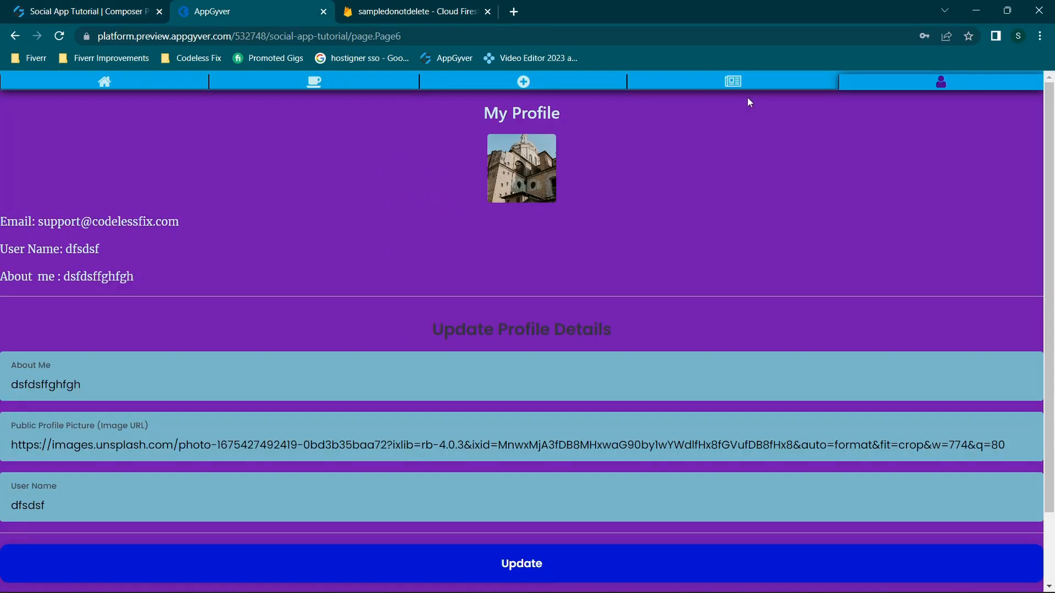
pyautogui.click(748, 83)
pyautogui.click(896, 85)
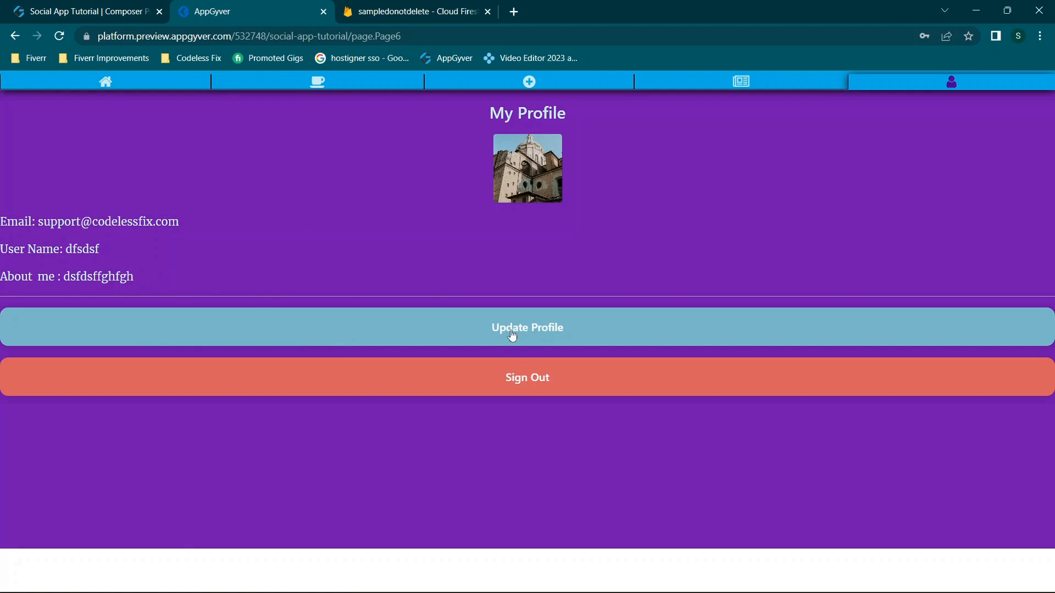
pyautogui.click(531, 341)
pyautogui.scroll(-2, 528, 337)
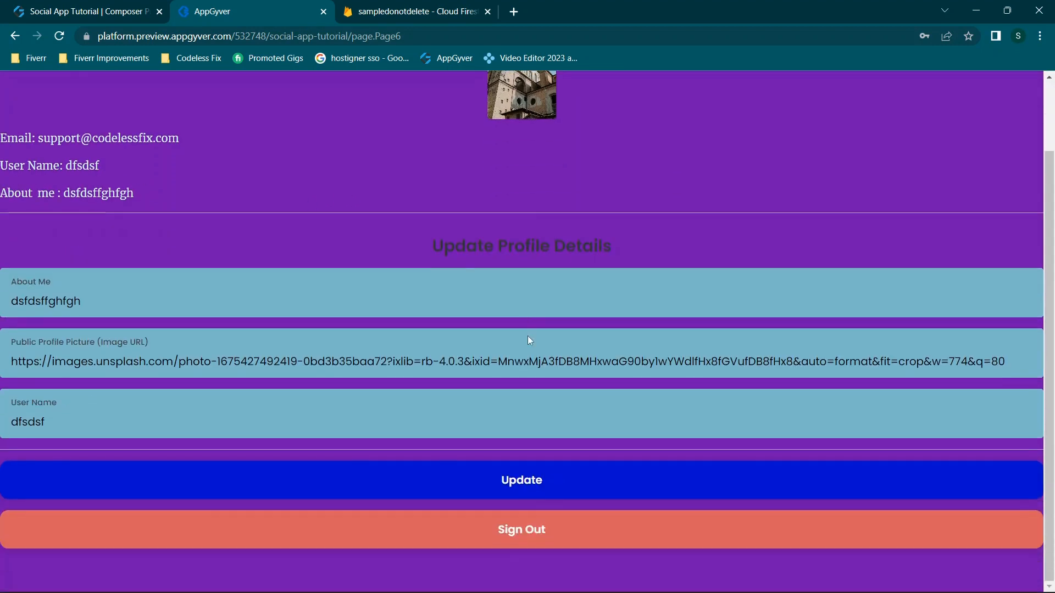
pyautogui.click(109, 7)
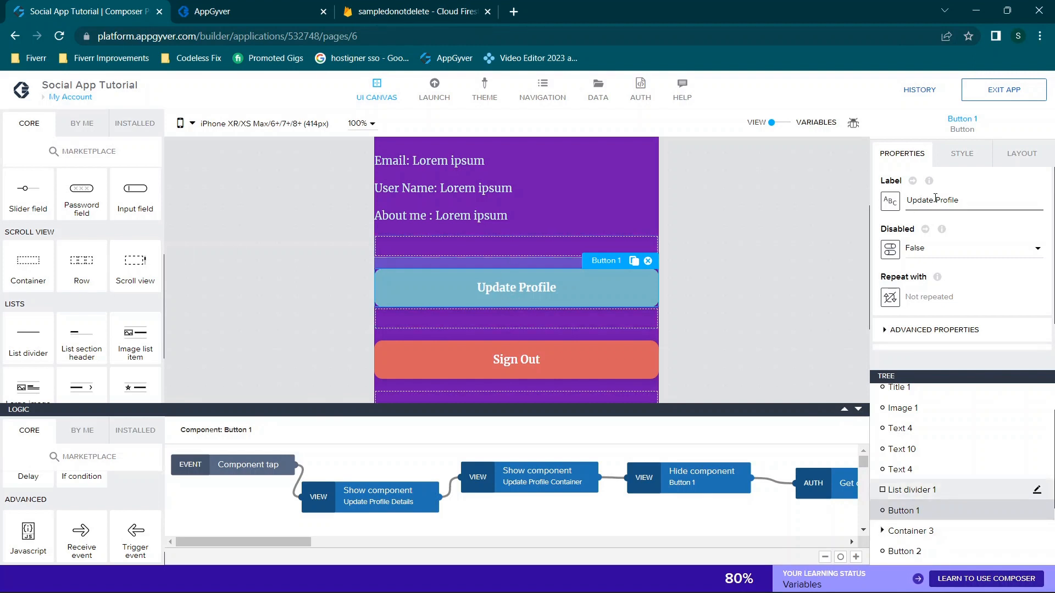
# Review Button 1's Style, Properties and Layout tabs, ending on its Secondary Button style
pyautogui.click(962, 153)
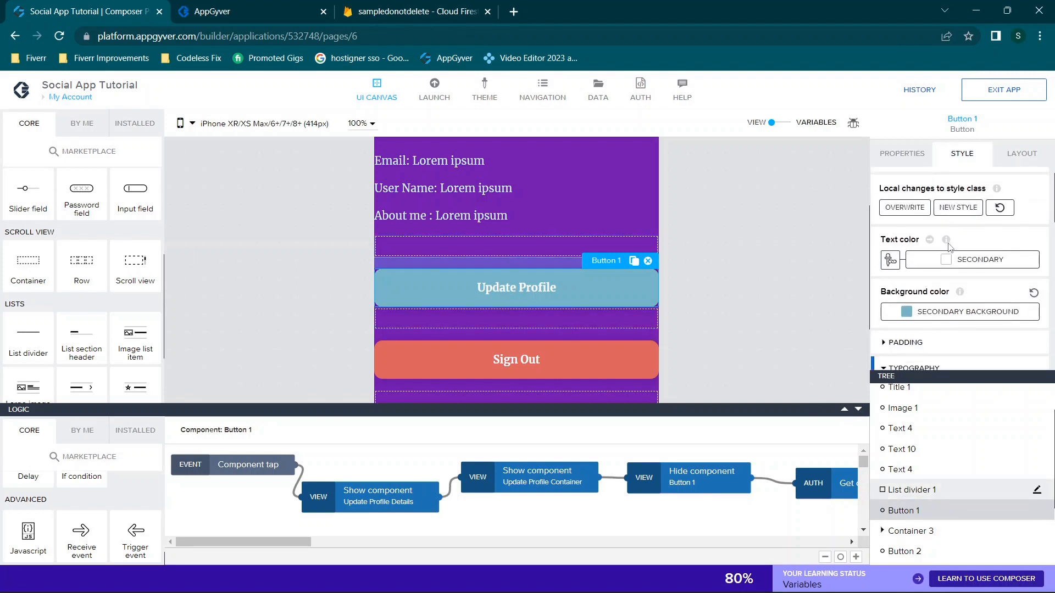
pyautogui.click(902, 153)
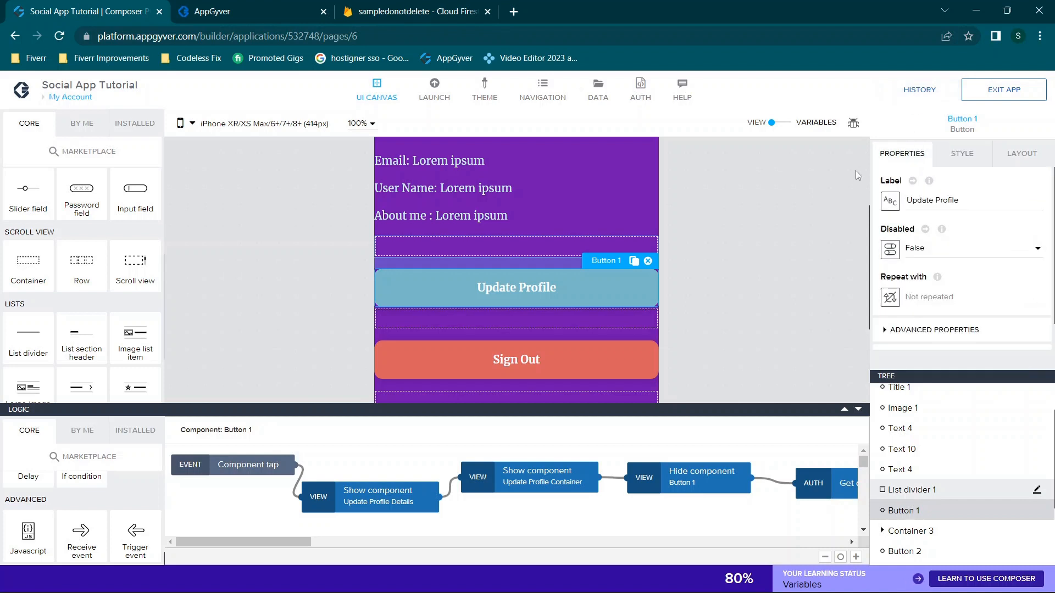
pyautogui.click(1022, 153)
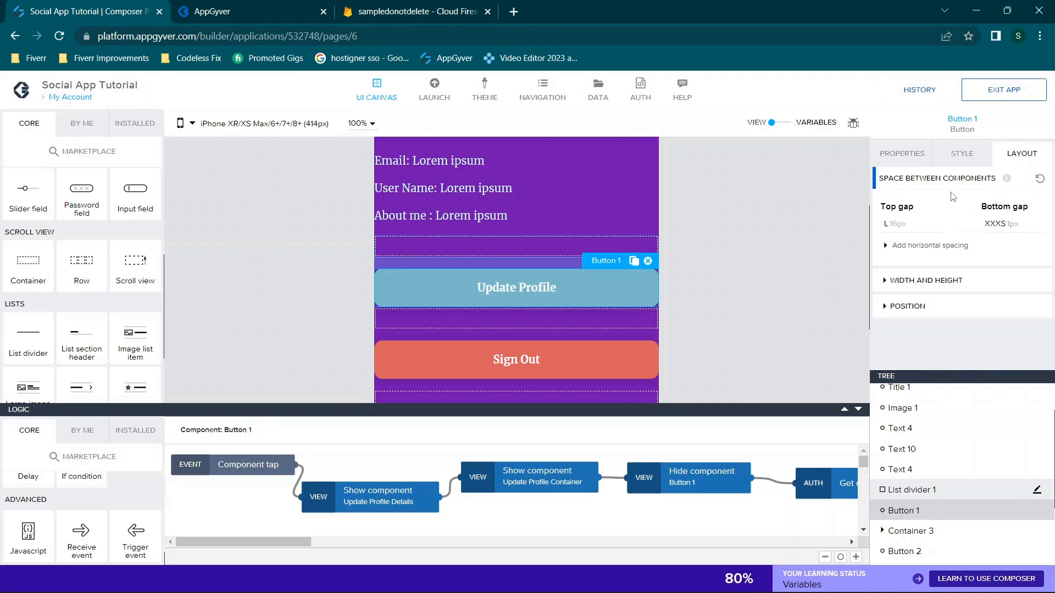
pyautogui.click(958, 155)
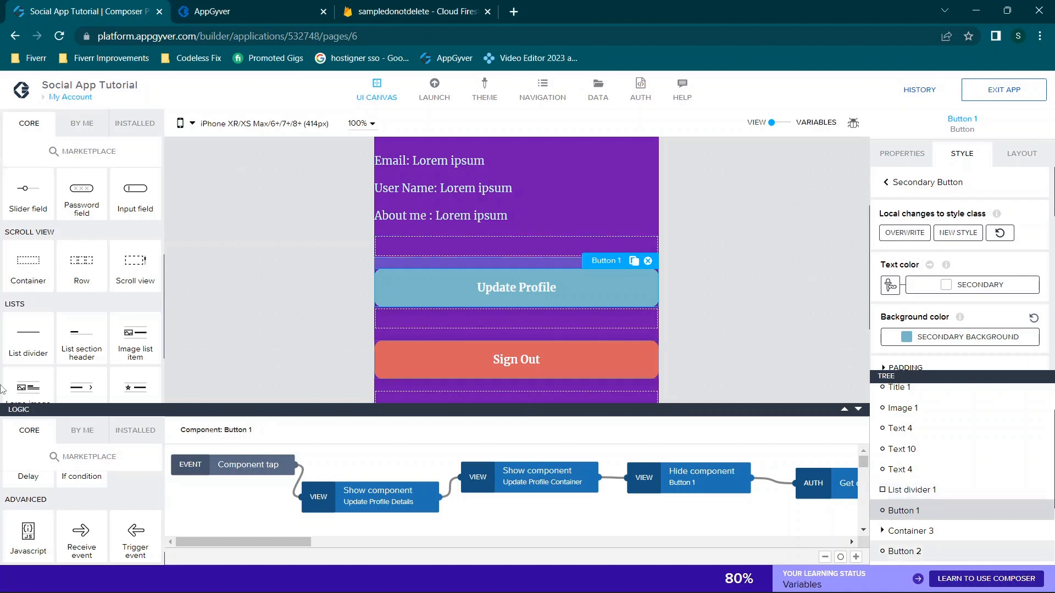
pyautogui.scroll(-2, 35, 346)
pyautogui.scroll(5, 67, 279)
pyautogui.moveTo(25, 301); pyautogui.dragTo(501, 317)
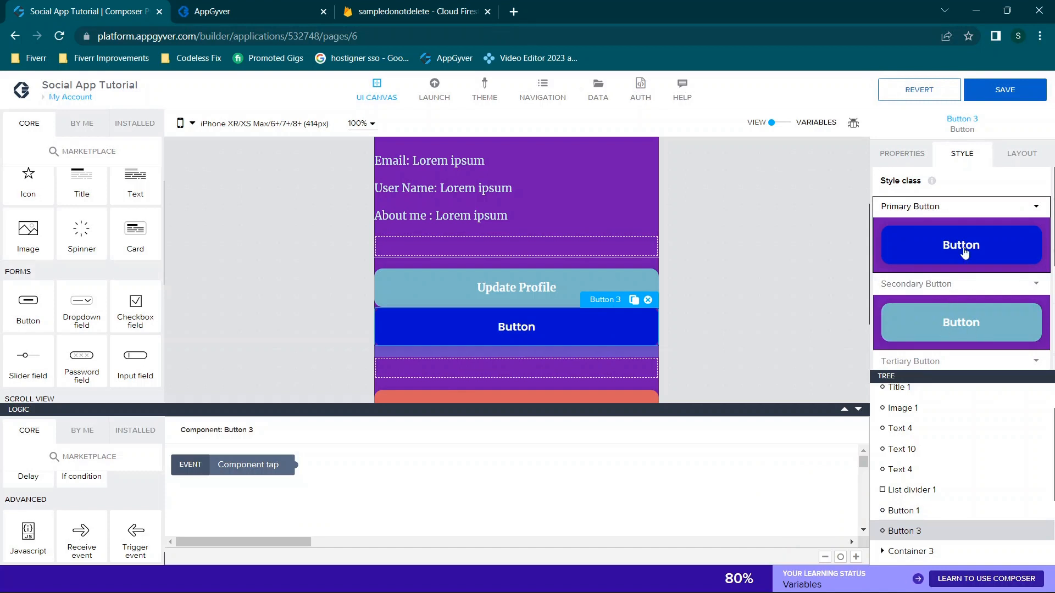
pyautogui.scroll(-3, 966, 253)
pyautogui.scroll(-1, 965, 252)
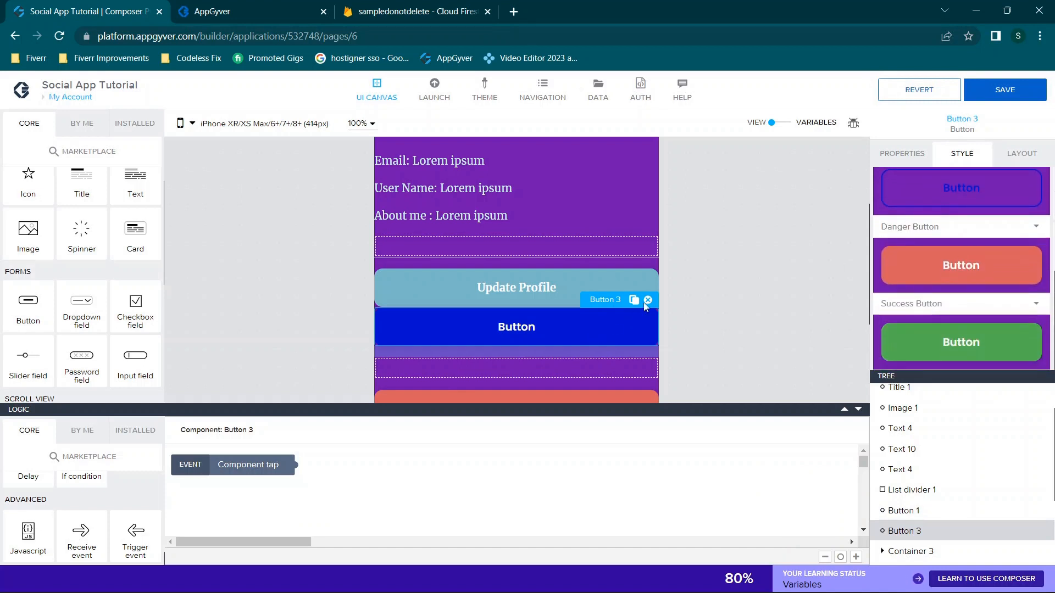
pyautogui.scroll(4, 940, 258)
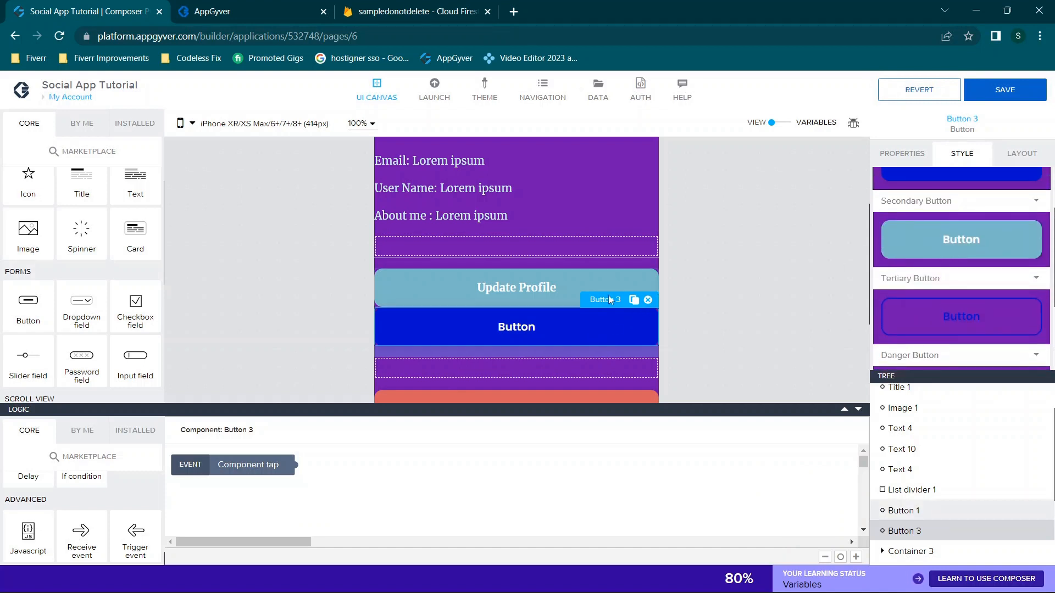
pyautogui.click(648, 300)
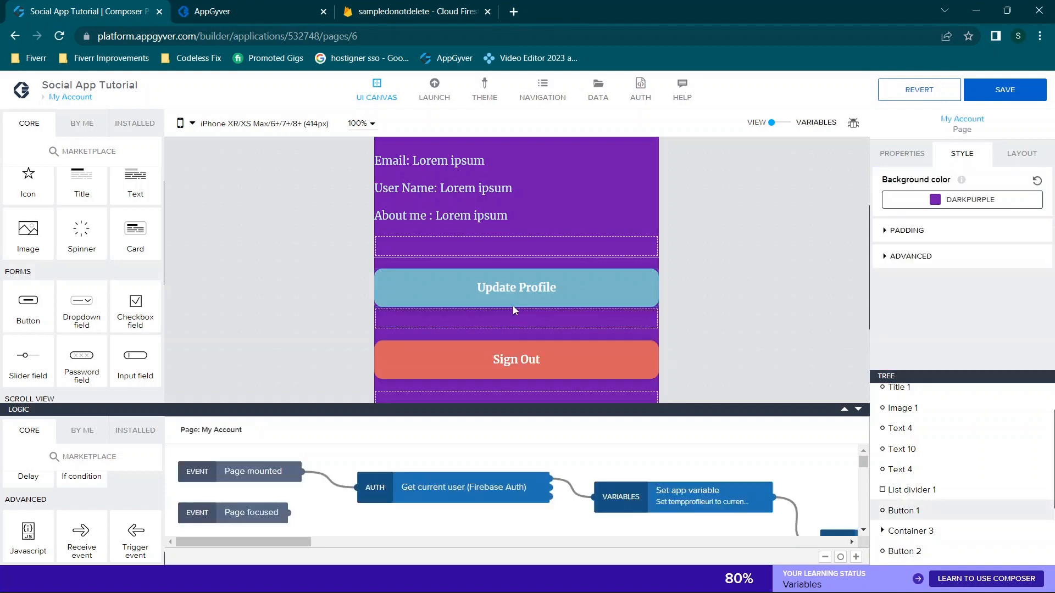
pyautogui.click(513, 292)
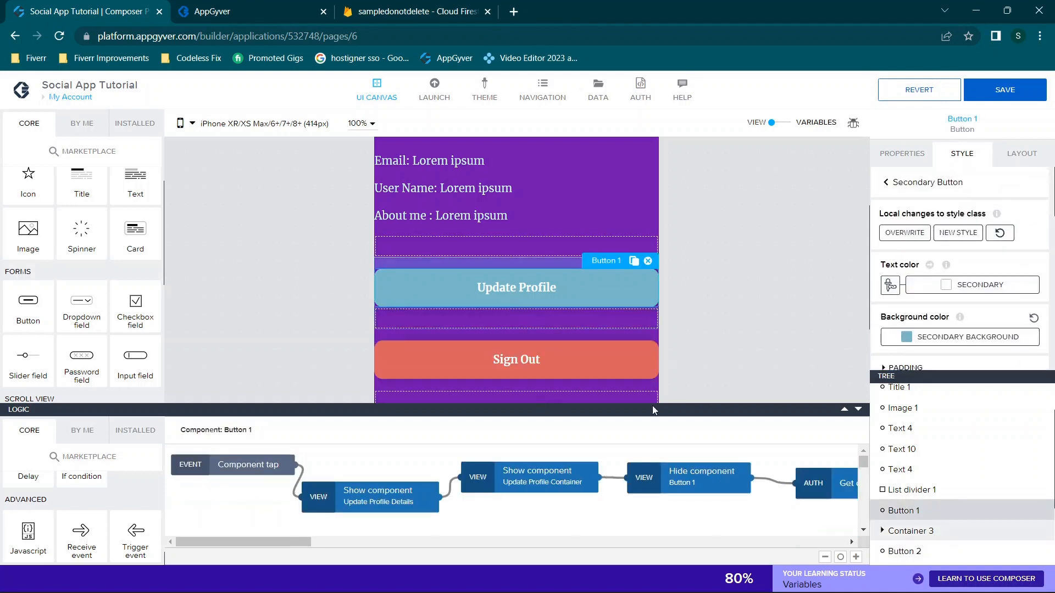
# Save the page and enlarge the logic area
pyautogui.hotkey('ctrl', 's')
pyautogui.moveTo(830, 409); pyautogui.dragTo(817, 226)
pyautogui.moveTo(296, 542)
pyautogui.mouseDown()
pyautogui.moveTo(311, 544)
pyautogui.moveTo(266, 537)
pyautogui.moveTo(314, 543)
pyautogui.mouseUp()
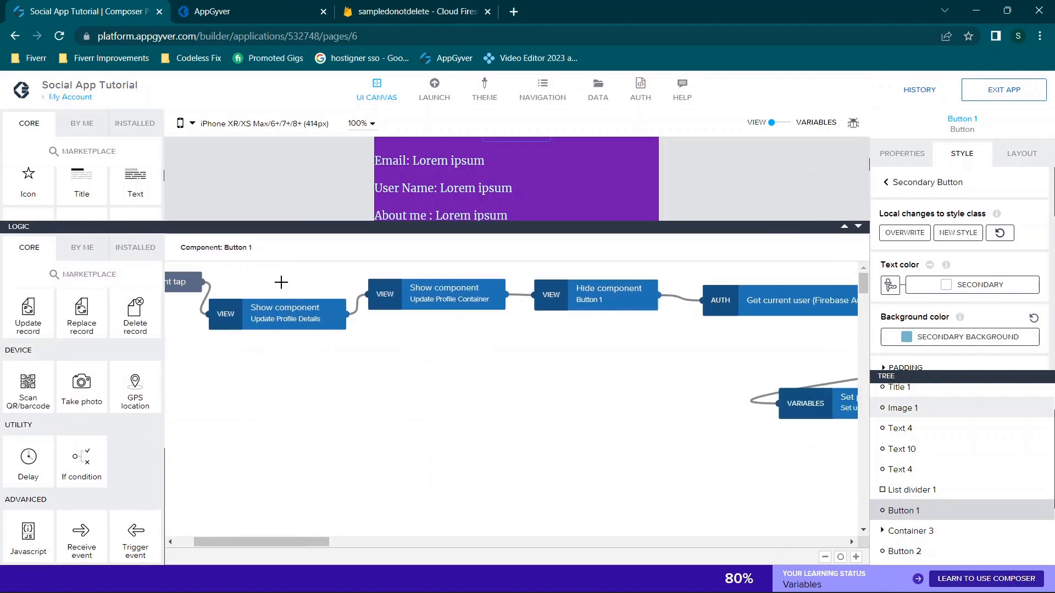
# Inspect the Show Update Profile Details and Show Update Profile Container steps
pyautogui.click(294, 321)
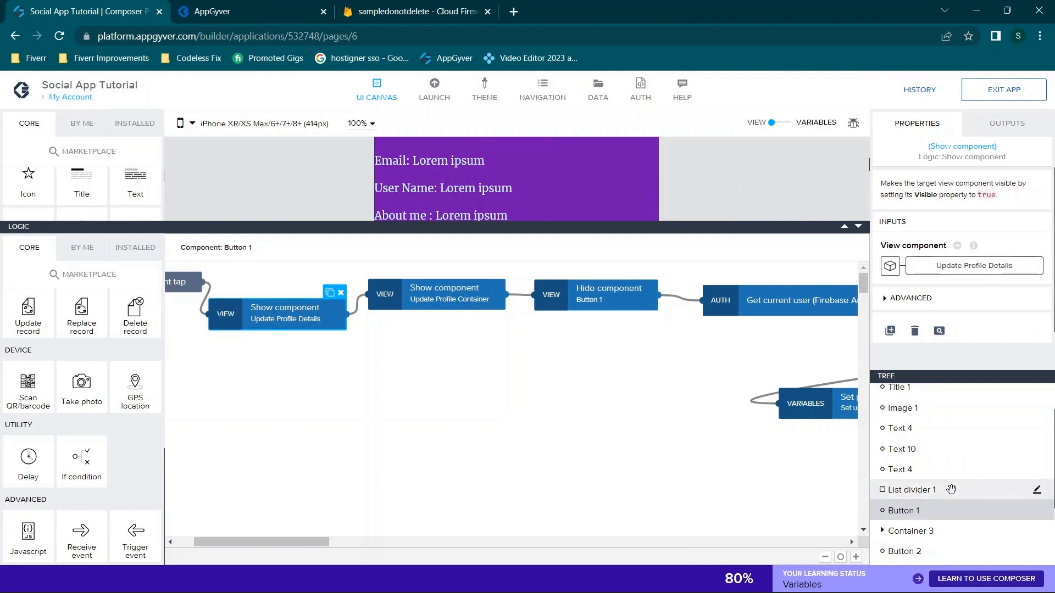
pyautogui.scroll(-3, 951, 489)
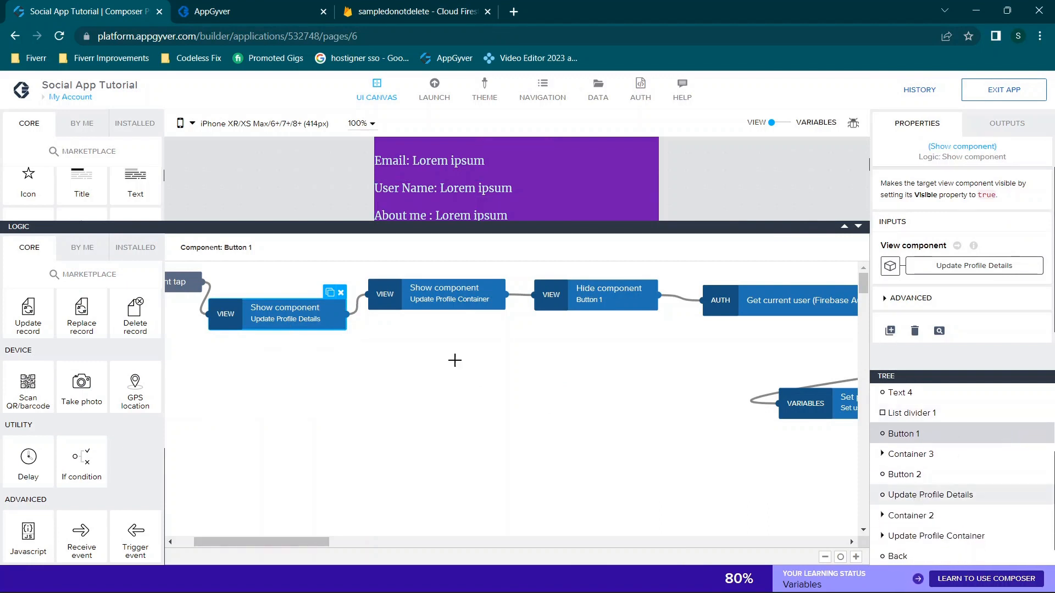
pyautogui.click(440, 286)
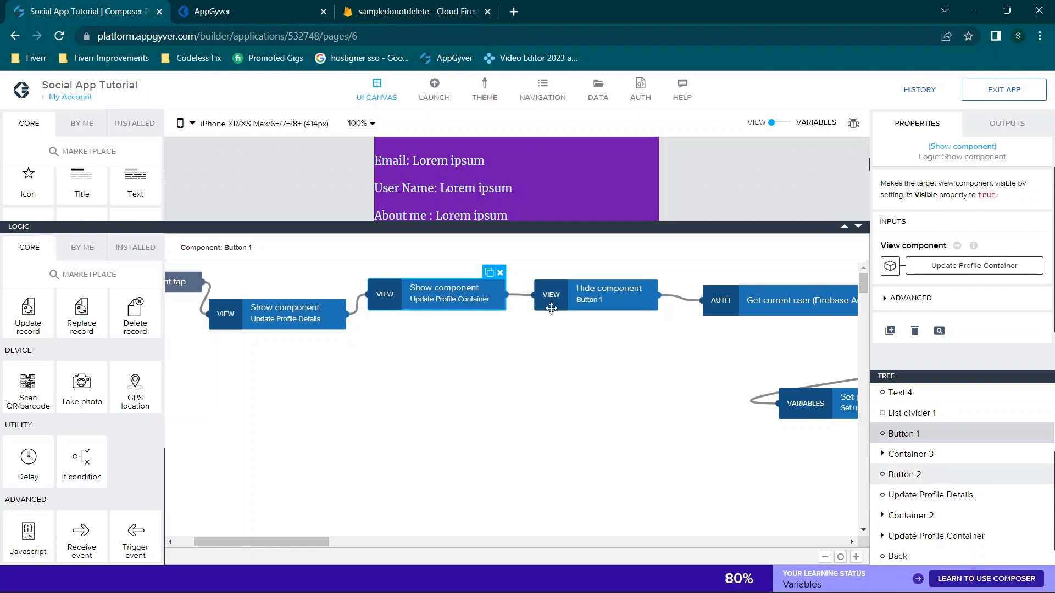
pyautogui.hscroll(2, 604, 330)
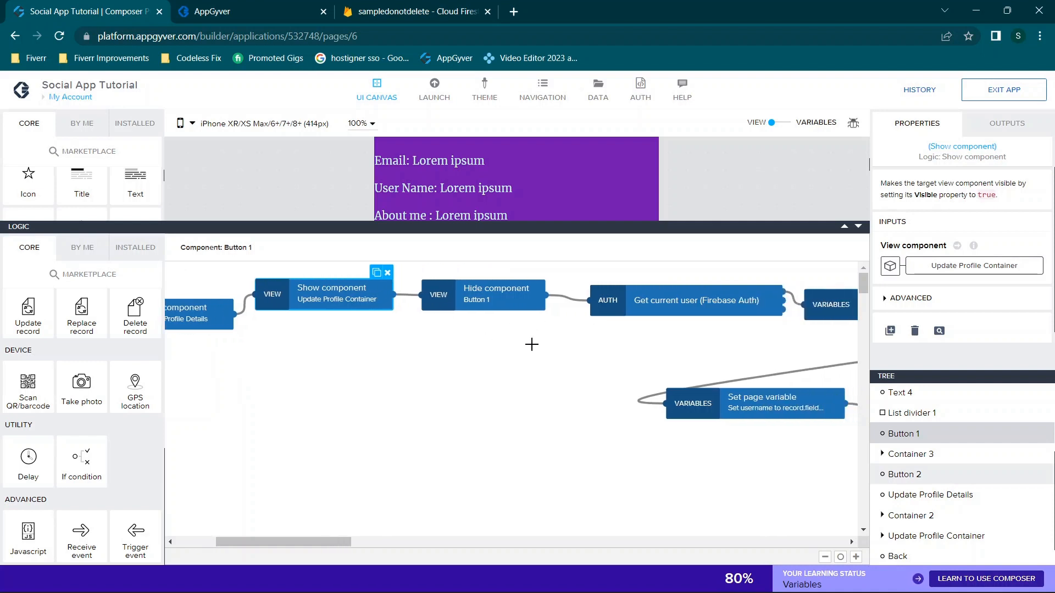
pyautogui.click(912, 434)
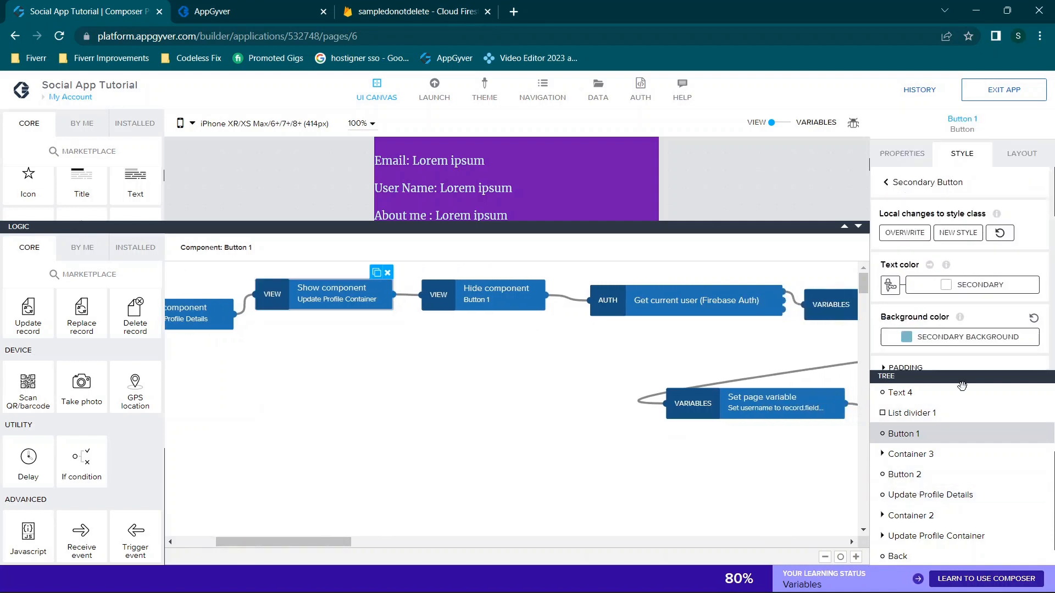
pyautogui.click(930, 495)
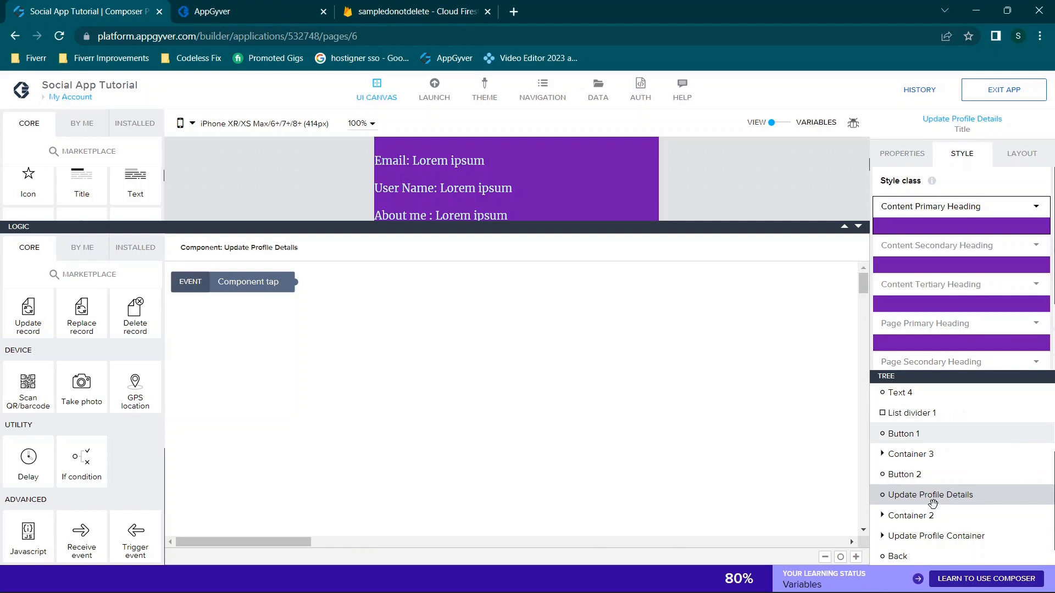
pyautogui.scroll(-1, 921, 491)
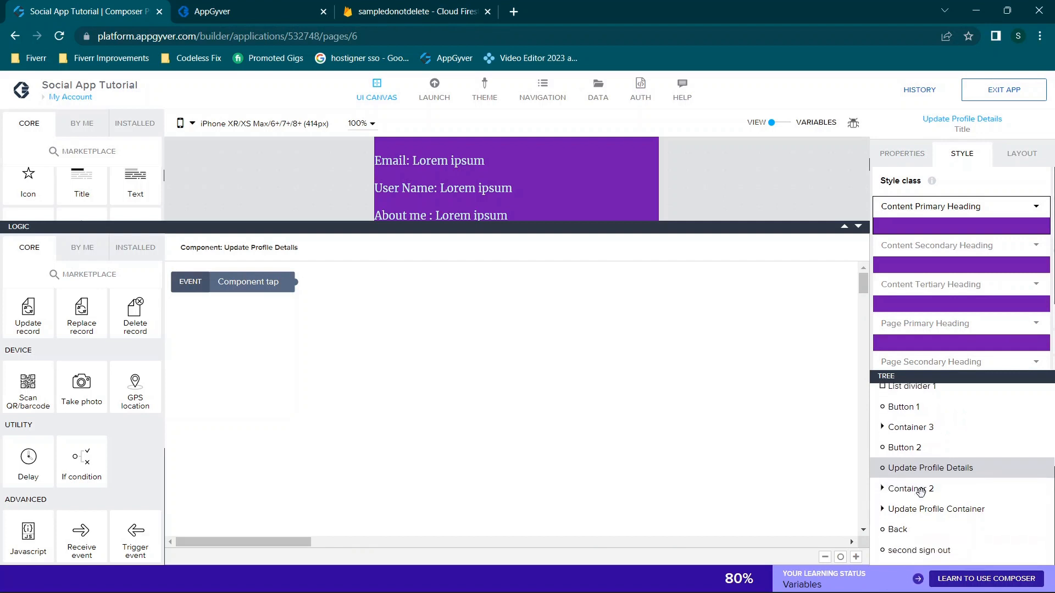
pyautogui.click(882, 510)
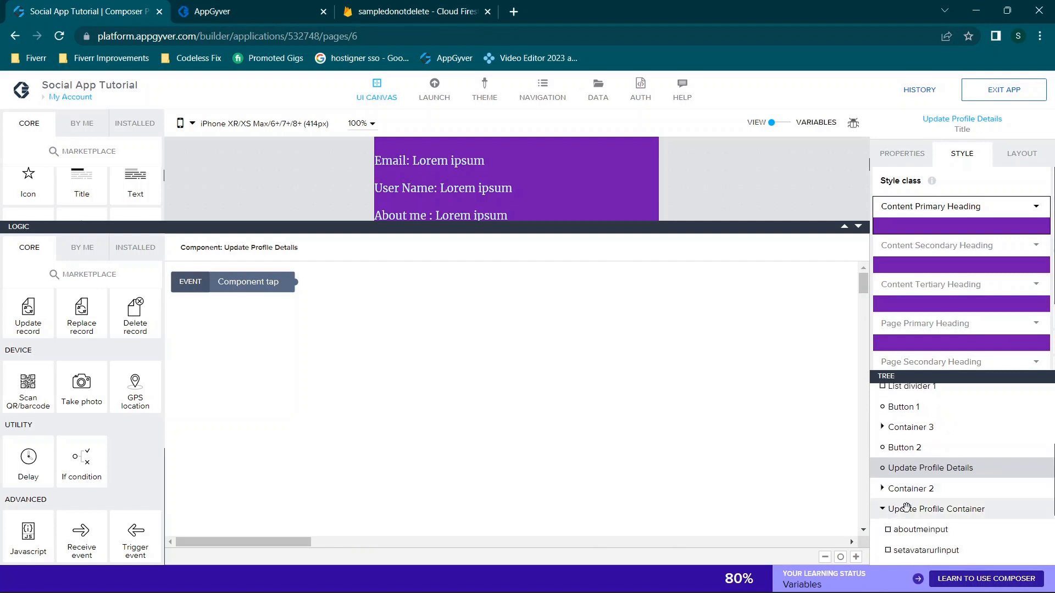
pyautogui.scroll(-4, 907, 506)
pyautogui.scroll(6, 923, 448)
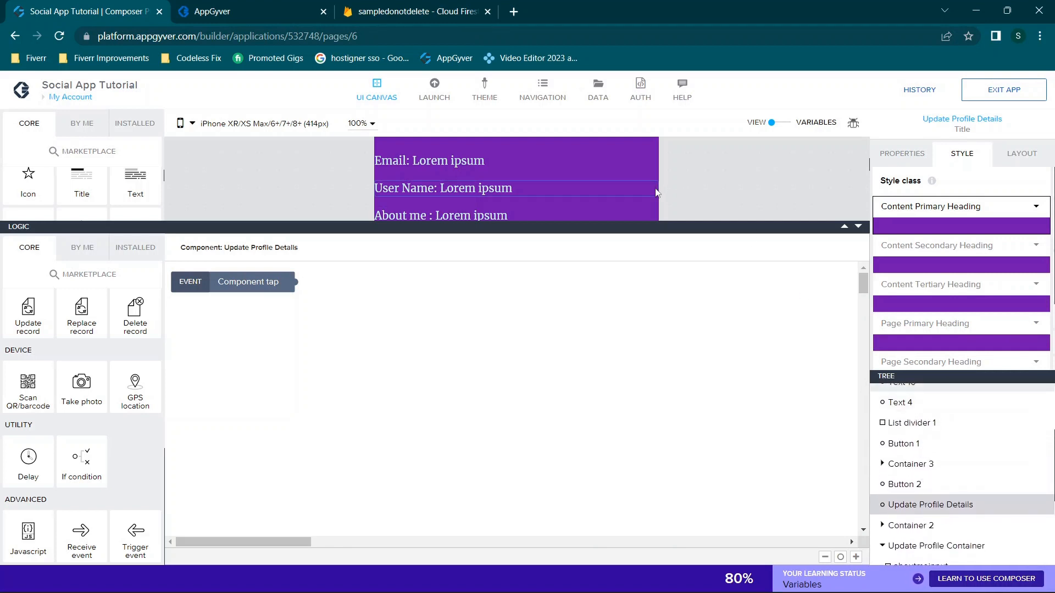
pyautogui.scroll(-3, 657, 192)
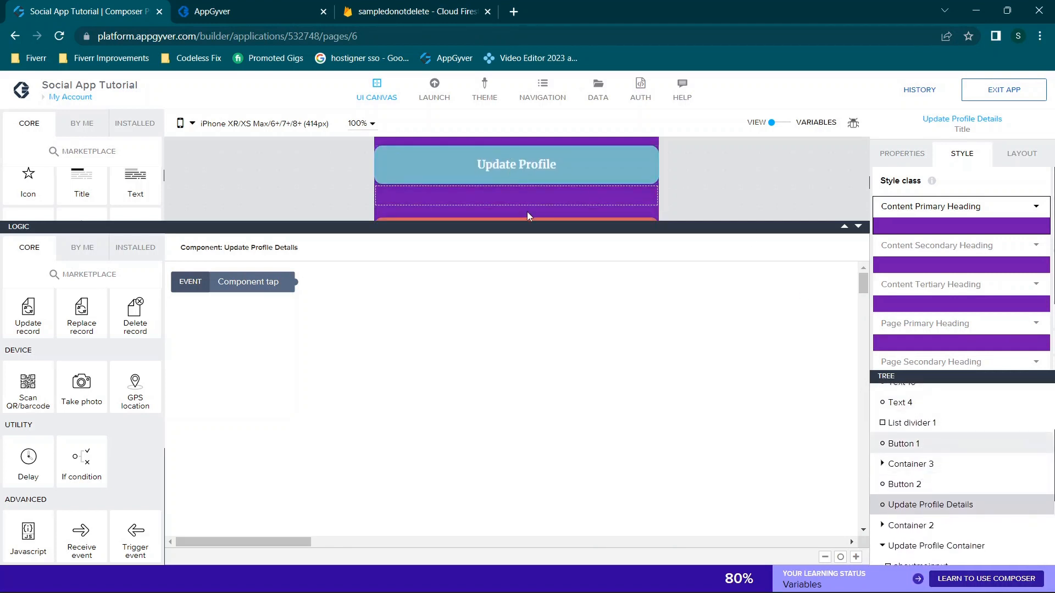
pyautogui.click(503, 171)
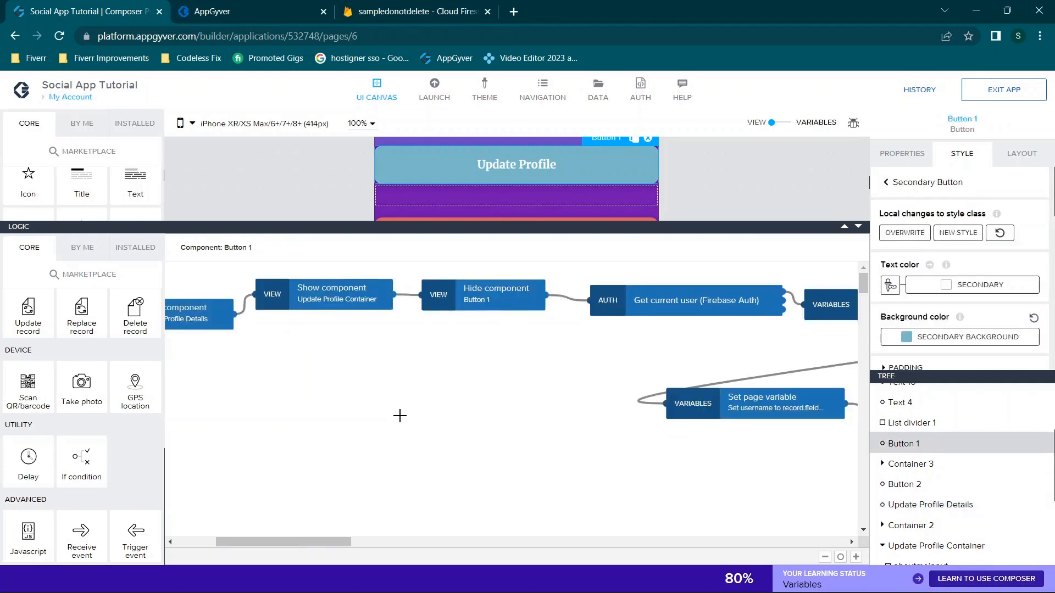
pyautogui.moveTo(322, 542); pyautogui.dragTo(281, 542)
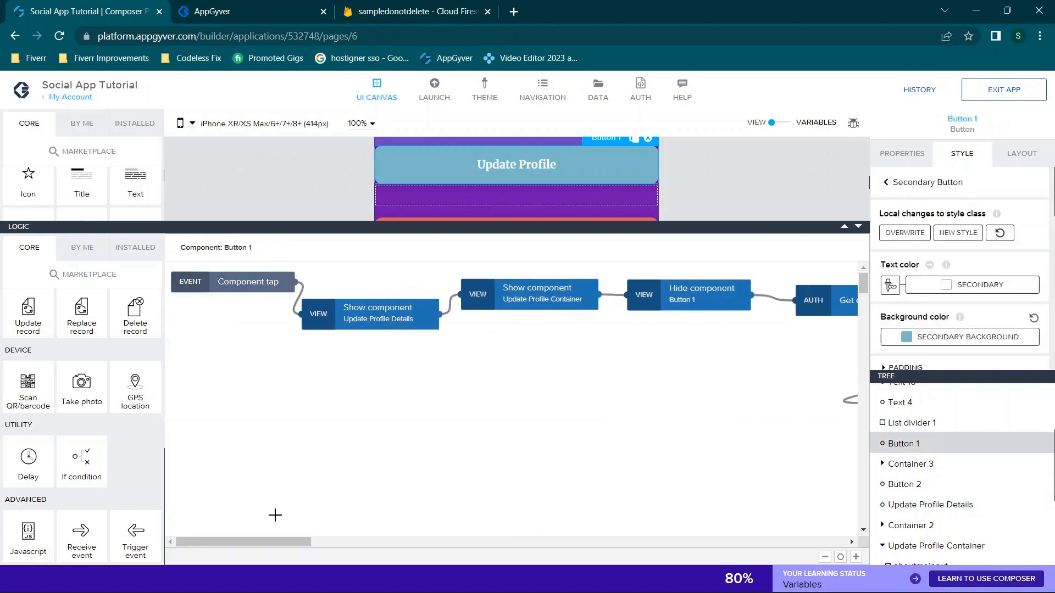
pyautogui.click(382, 315)
pyautogui.click(507, 284)
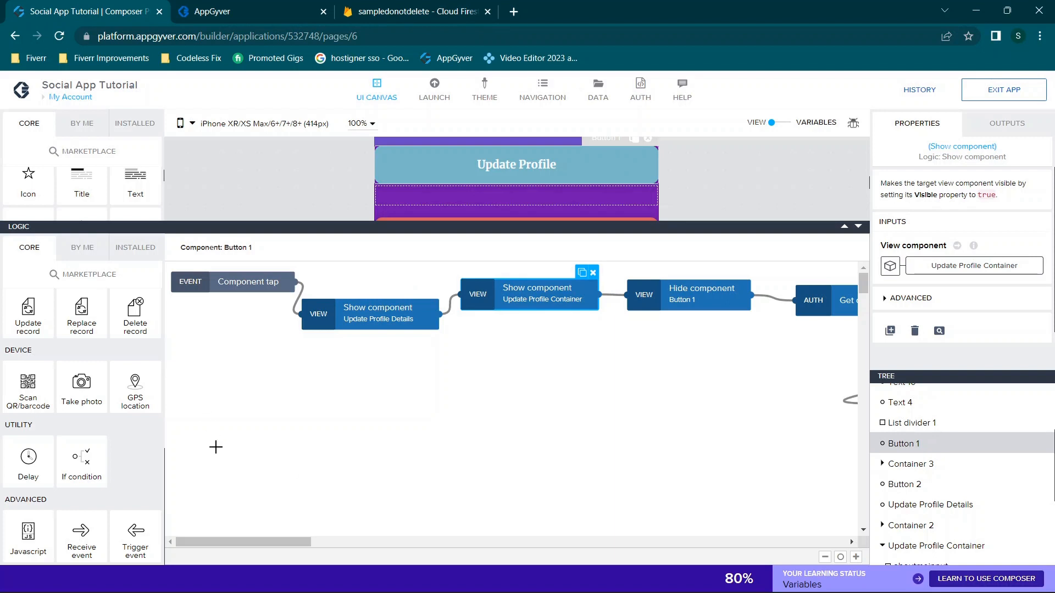
pyautogui.moveTo(254, 527); pyautogui.dragTo(308, 532)
pyautogui.click(392, 301)
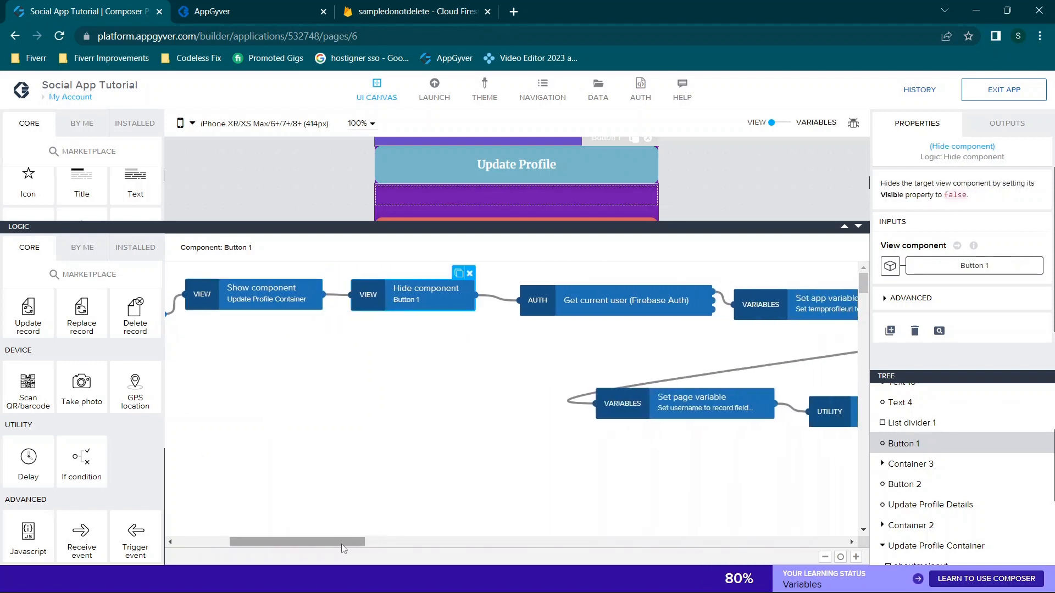
pyautogui.moveTo(341, 542); pyautogui.dragTo(390, 542)
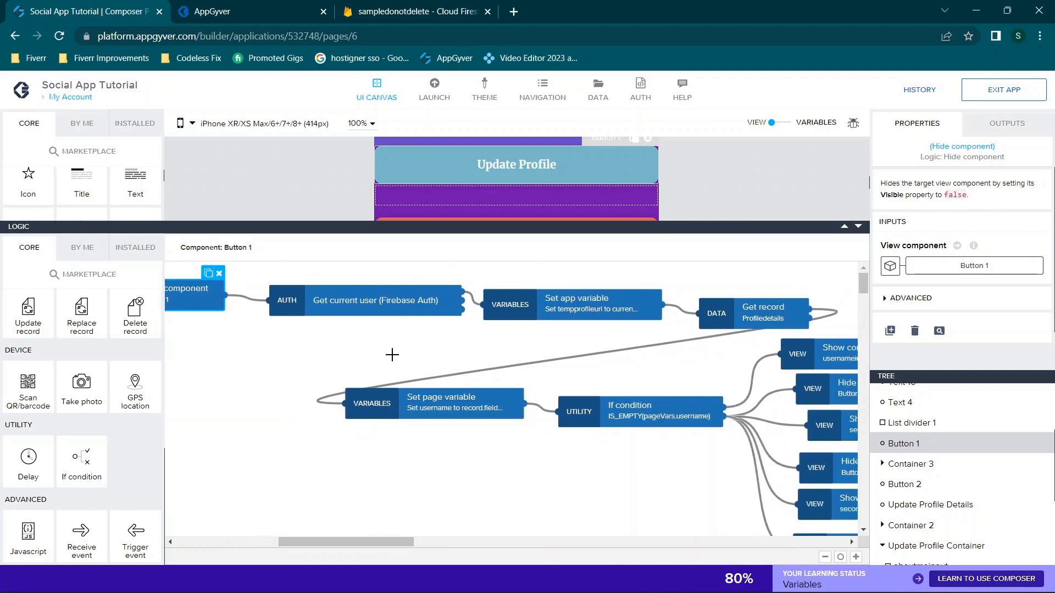
pyautogui.click(391, 300)
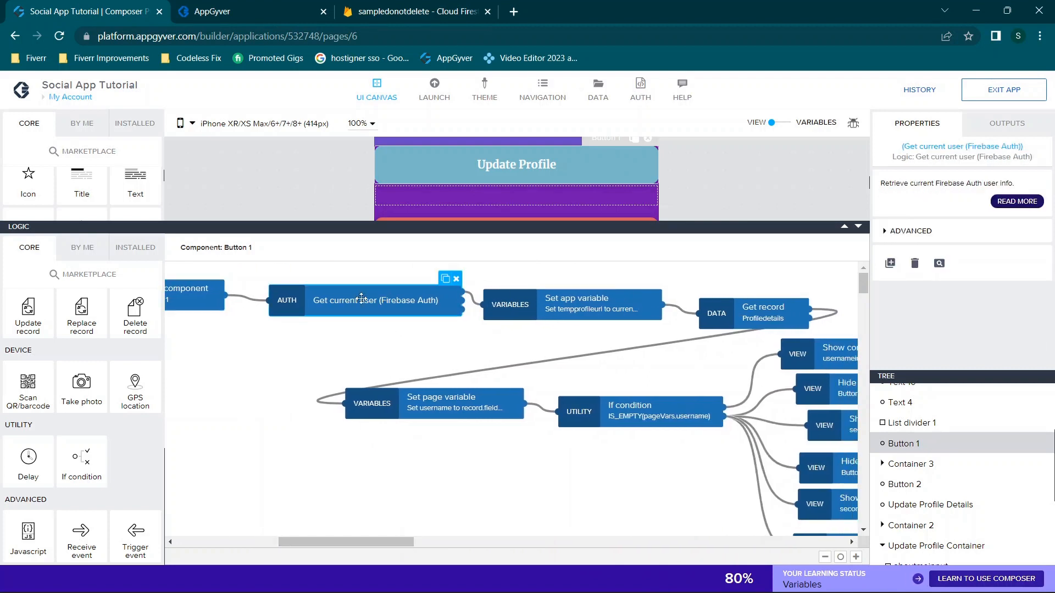
pyautogui.click(104, 254)
pyautogui.click(132, 250)
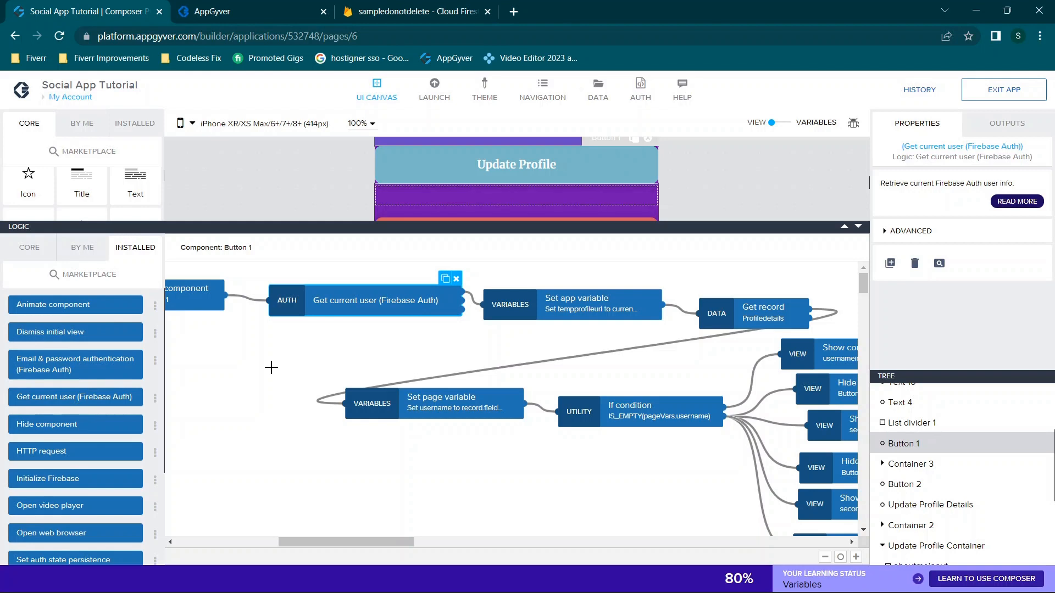
pyautogui.click(475, 299)
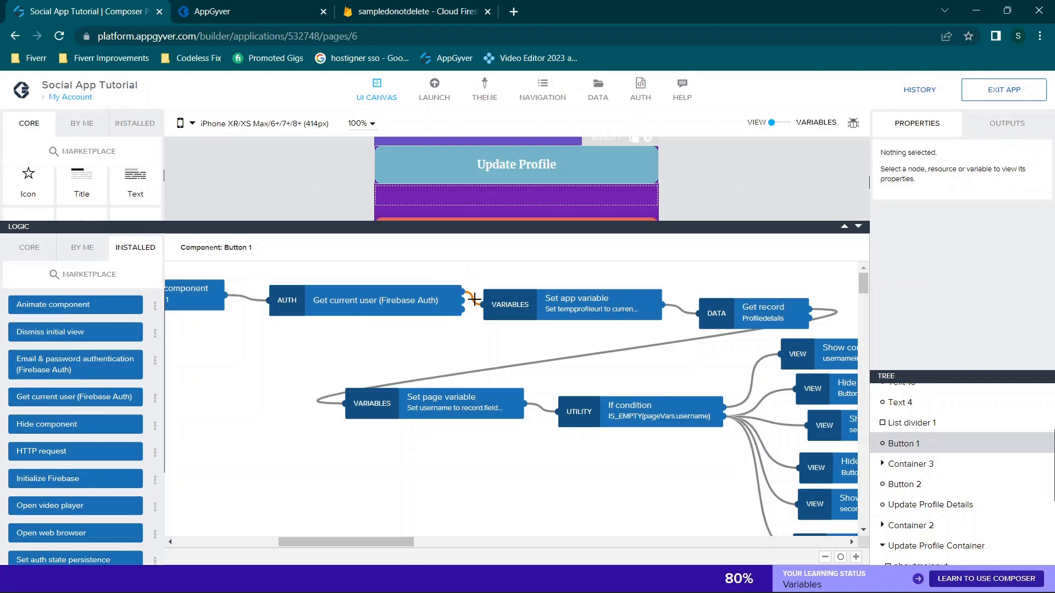
pyautogui.click(568, 296)
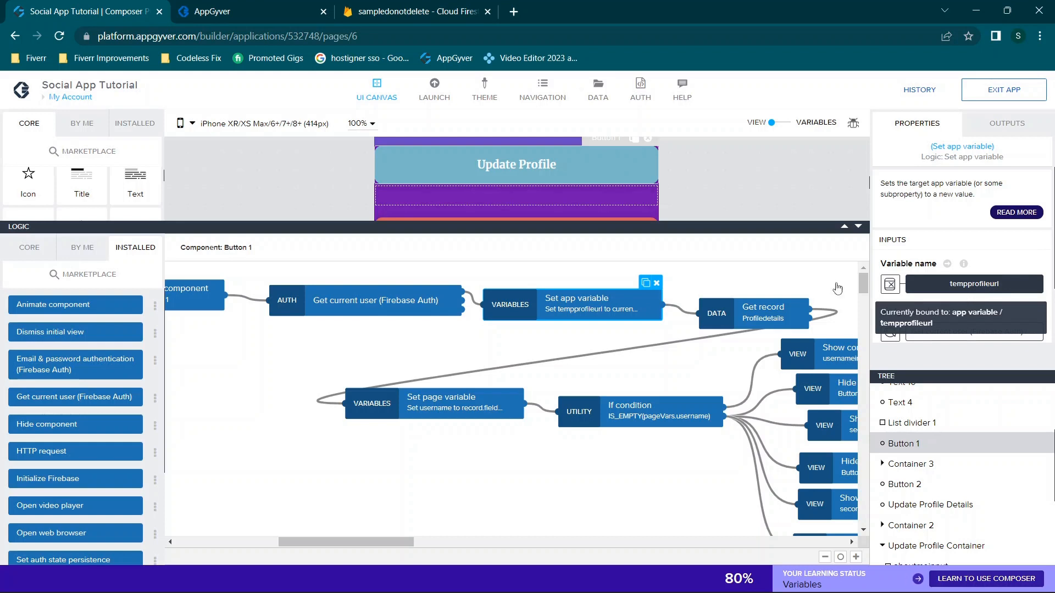
pyautogui.click(29, 247)
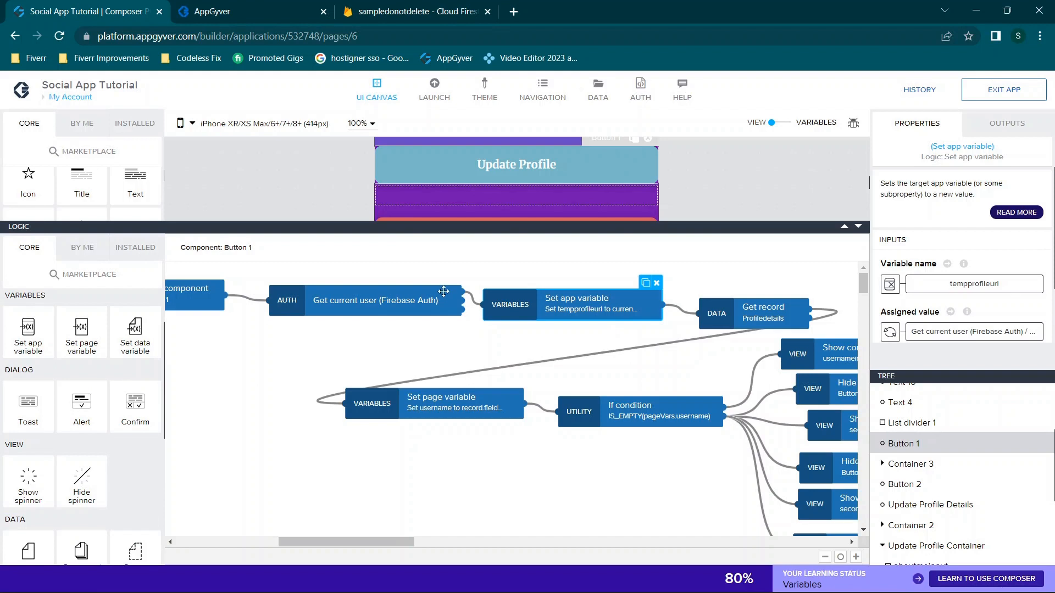
pyautogui.click(468, 297)
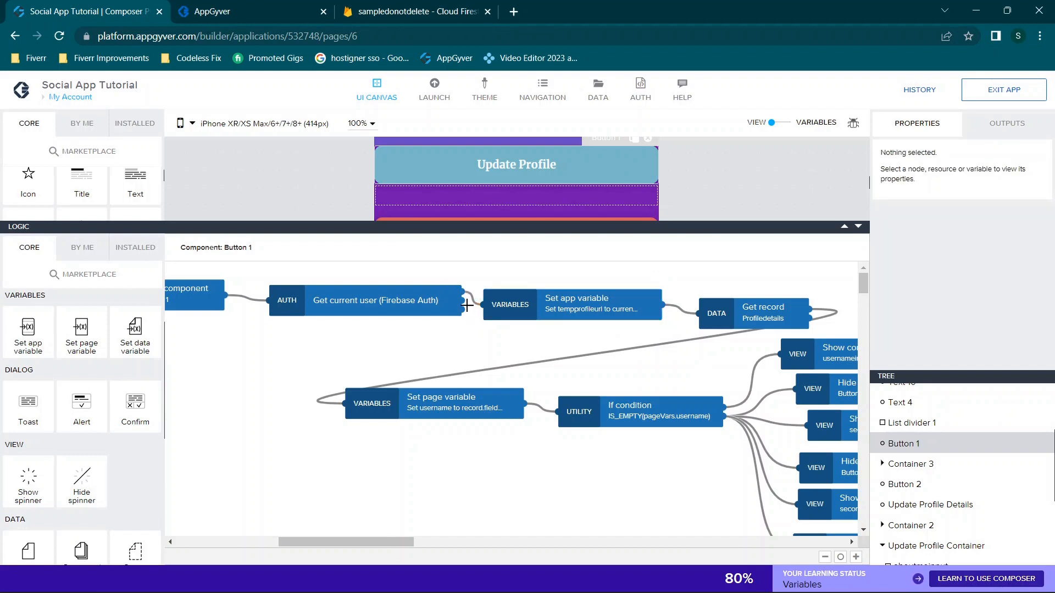
pyautogui.hscroll(4, 655, 325)
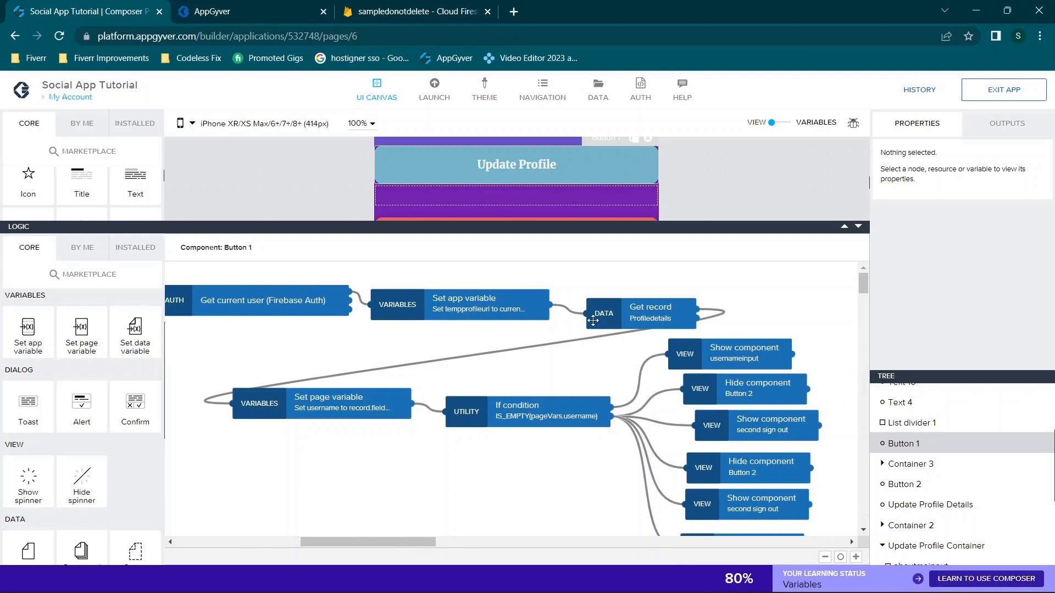
pyautogui.click(434, 305)
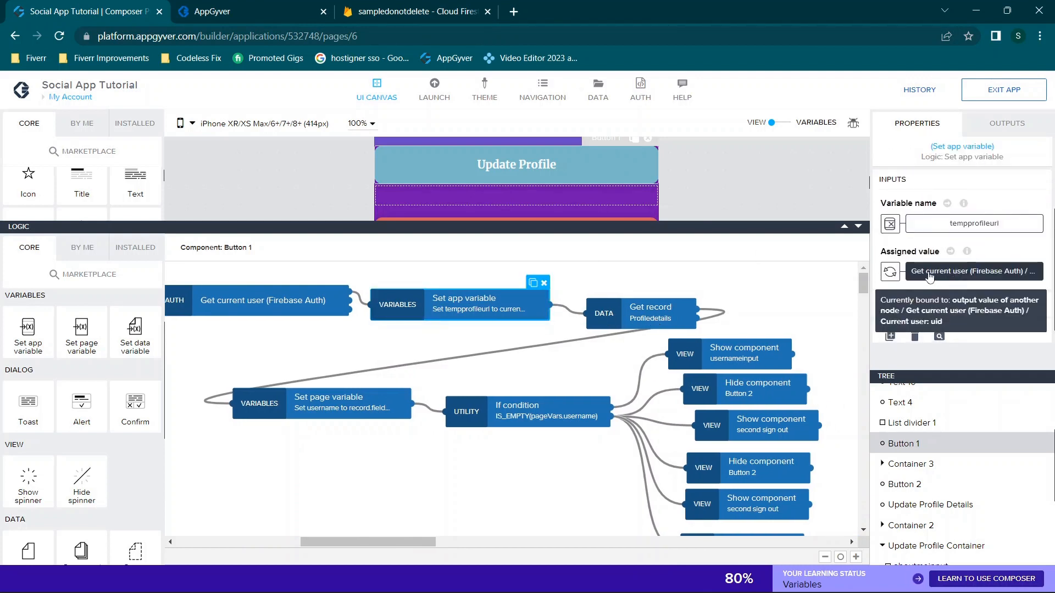
# Inspect the Assigned value binding and the Get current user node
pyautogui.click(963, 273)
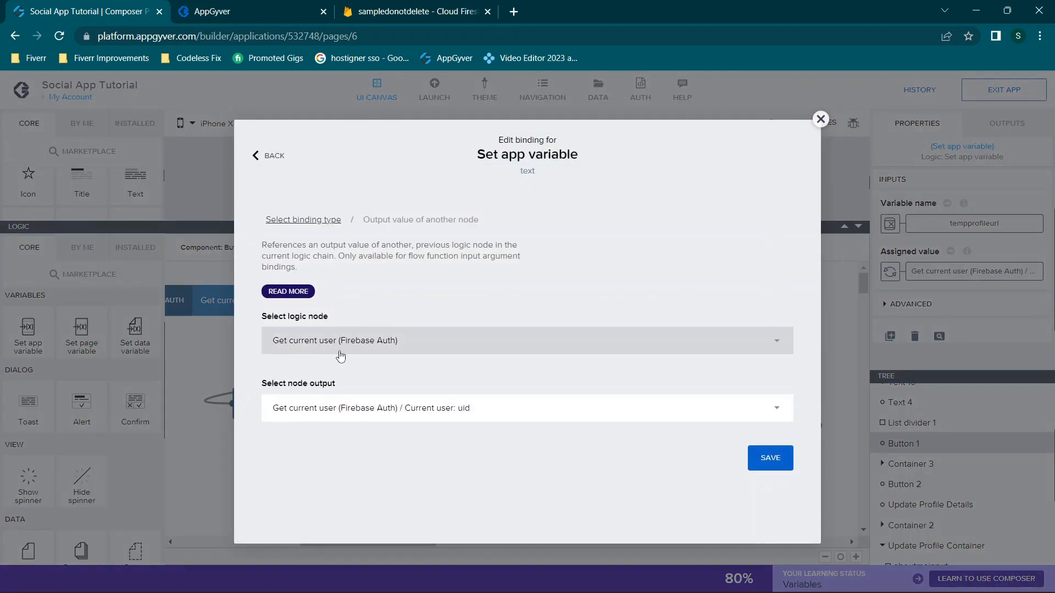
pyautogui.click(820, 119)
pyautogui.click(262, 303)
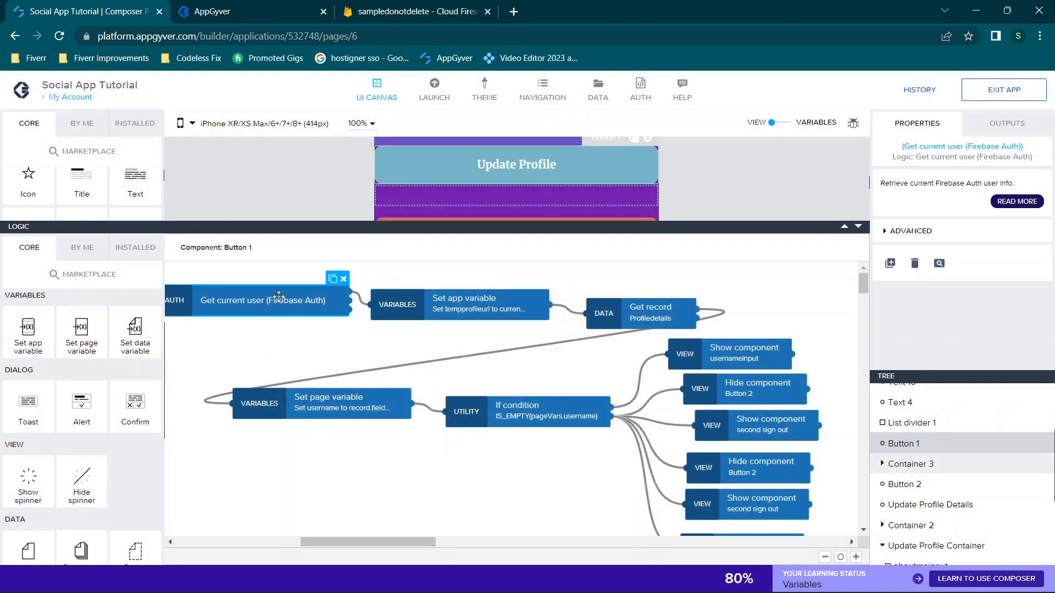
pyautogui.click(414, 301)
# Bind the Set app variable value to Get current user's uid output and save
pyautogui.click(890, 332)
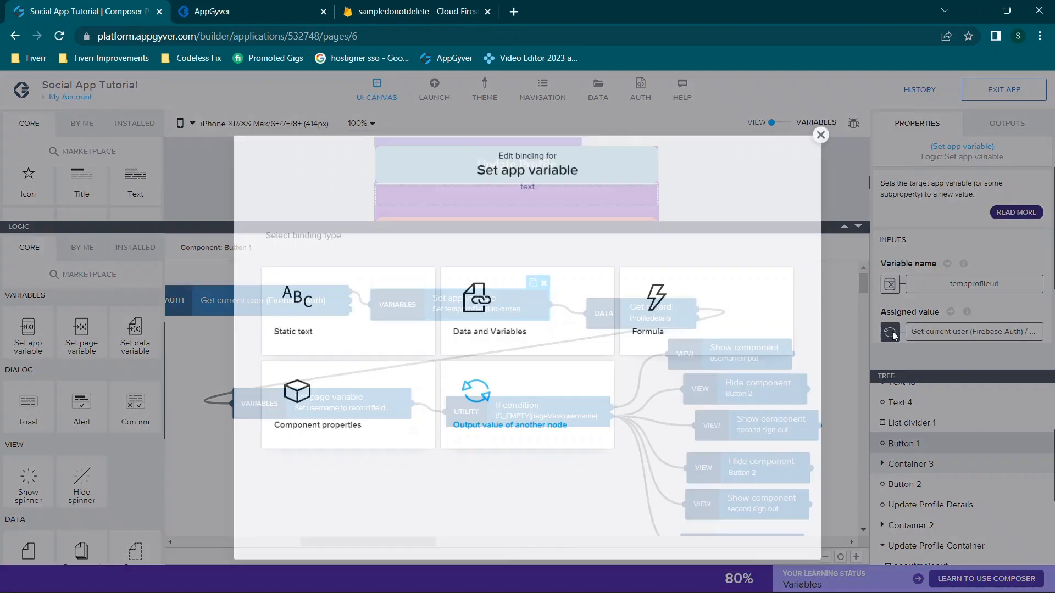
pyautogui.click(499, 378)
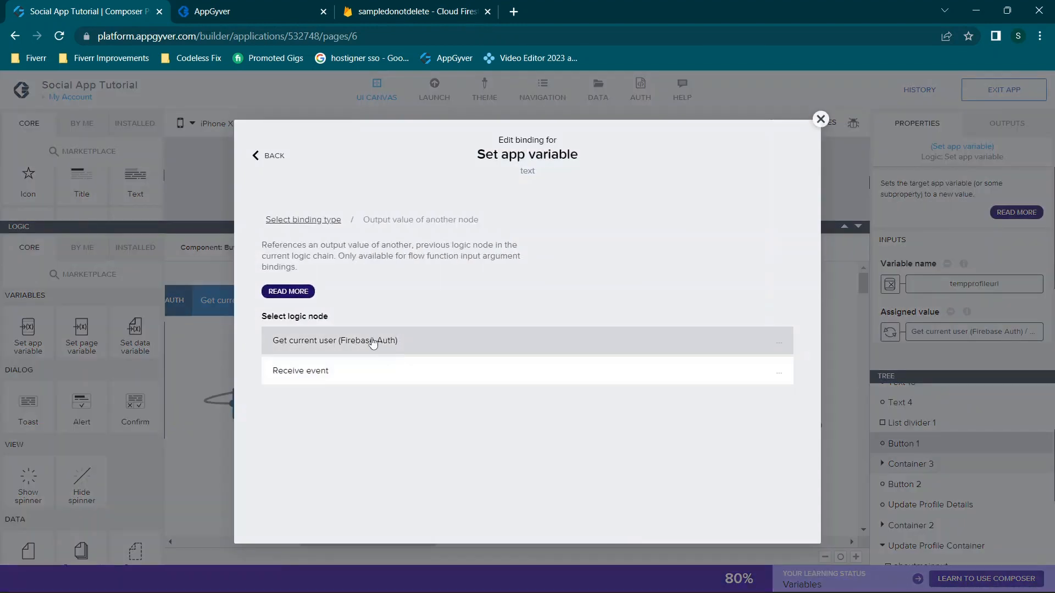
pyautogui.click(333, 346)
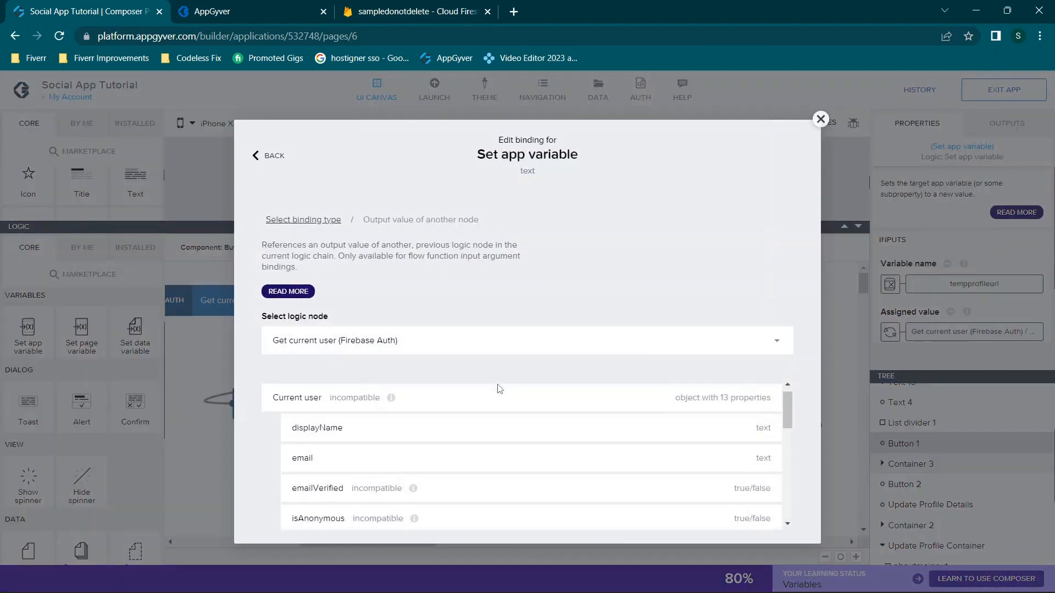
pyautogui.scroll(-8, 499, 389)
pyautogui.click(322, 509)
pyautogui.click(765, 457)
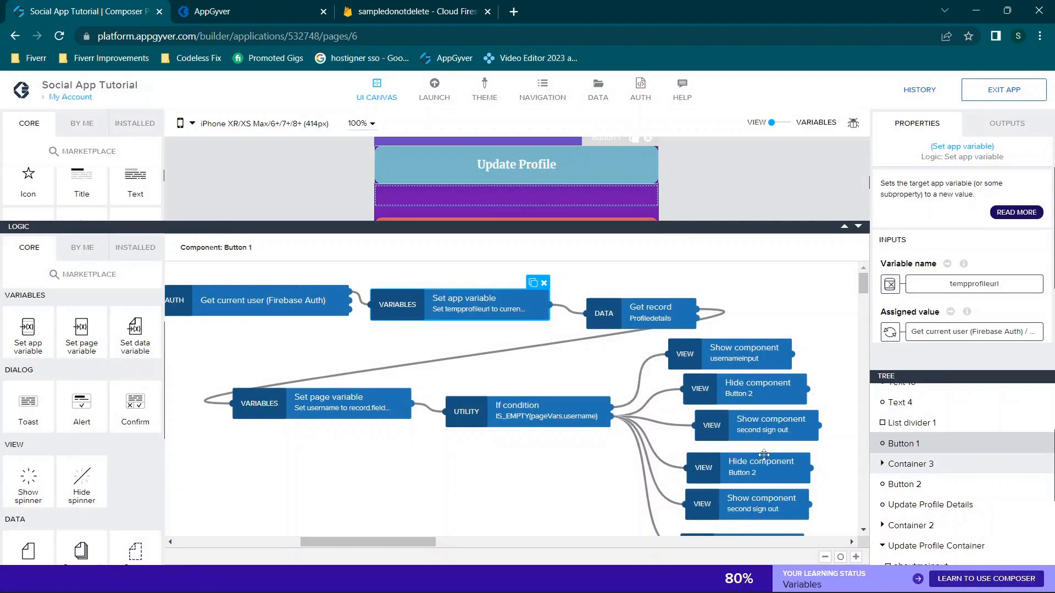
pyautogui.click(600, 319)
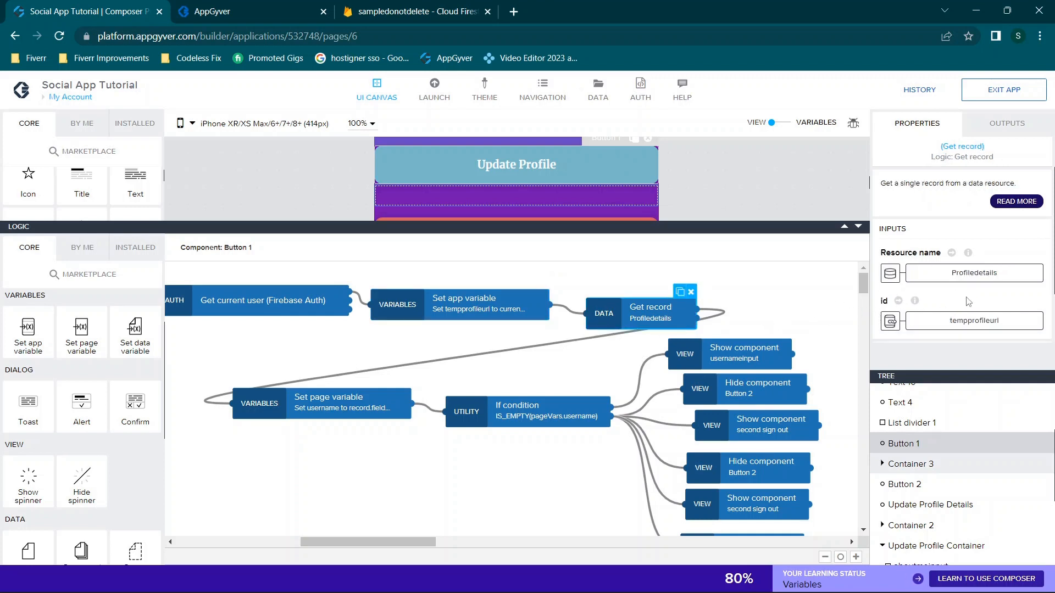
pyautogui.scroll(-2, 968, 302)
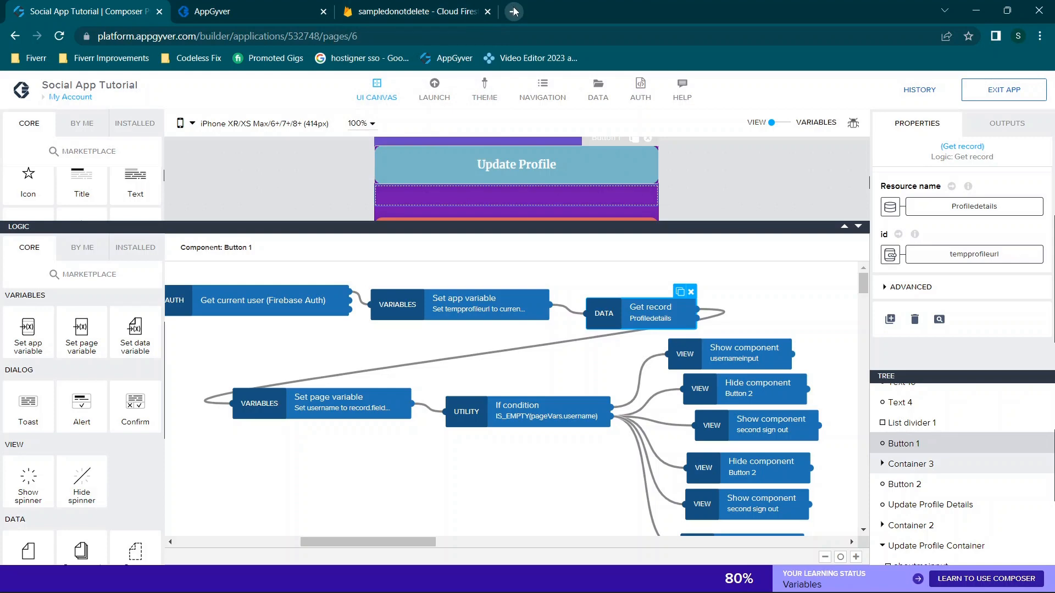
# Open the Firebase console home in a second window beside the profiledetails Firestore data
pyautogui.click(454, 7)
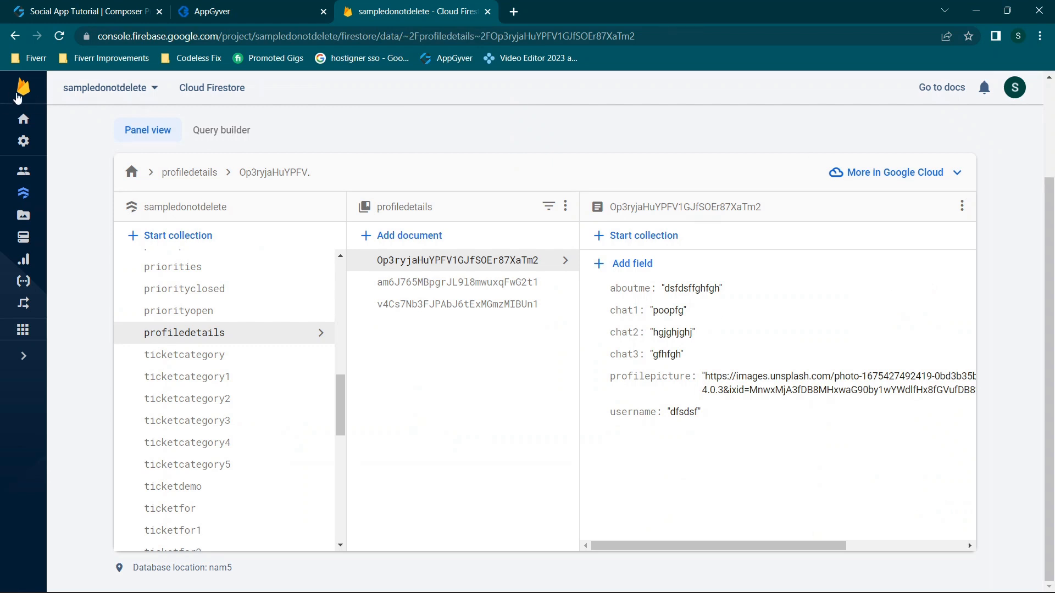
pyautogui.rightClick(18, 98)
pyautogui.click(60, 105)
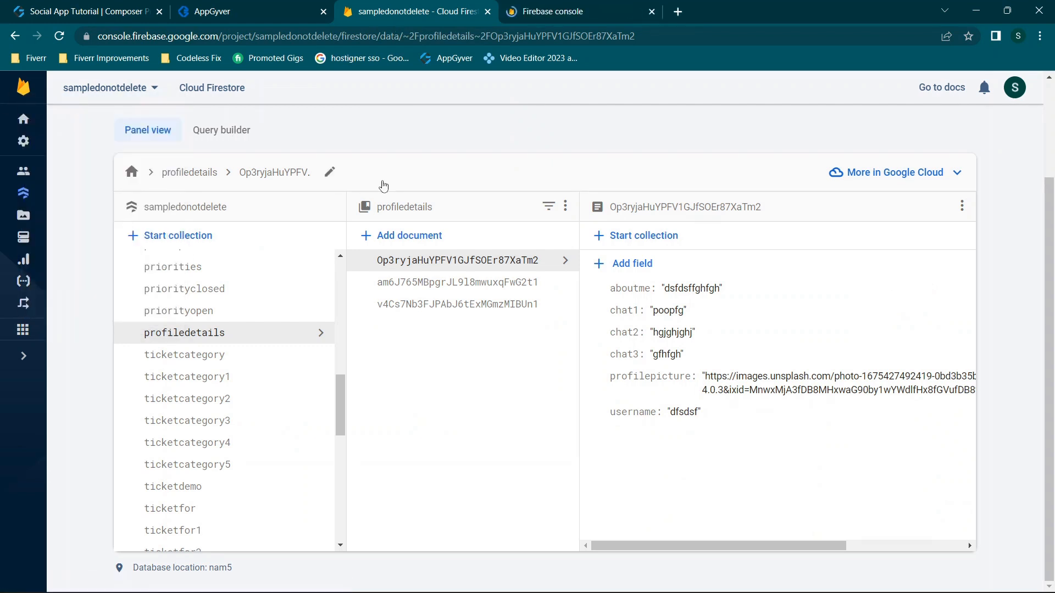
pyautogui.moveTo(456, 8); pyautogui.dragTo(1, 50)
pyautogui.click(791, 285)
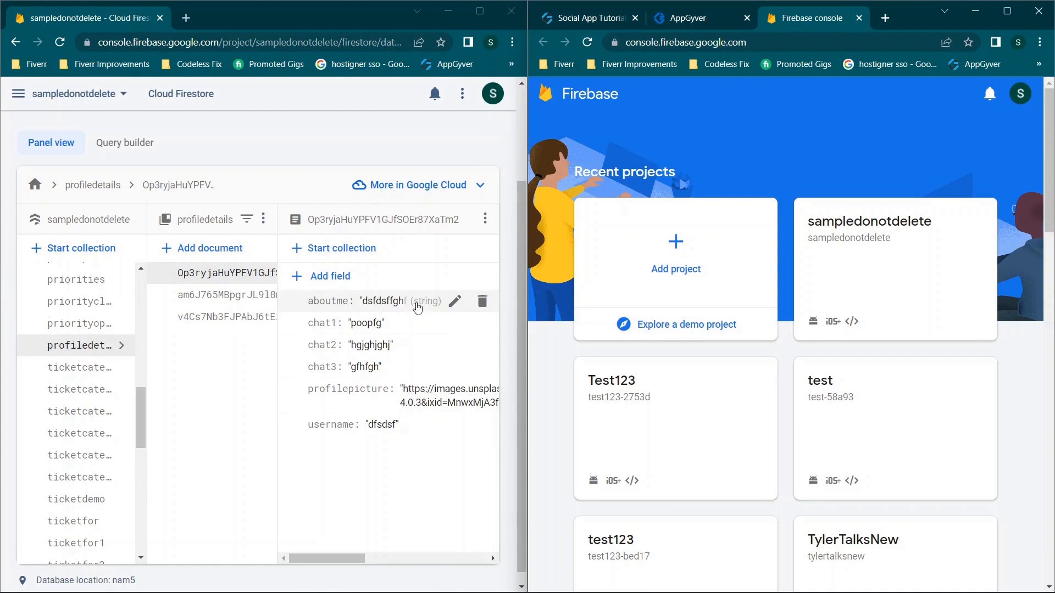
# Open the Test123 project's empty Firestore database
pyautogui.click(654, 419)
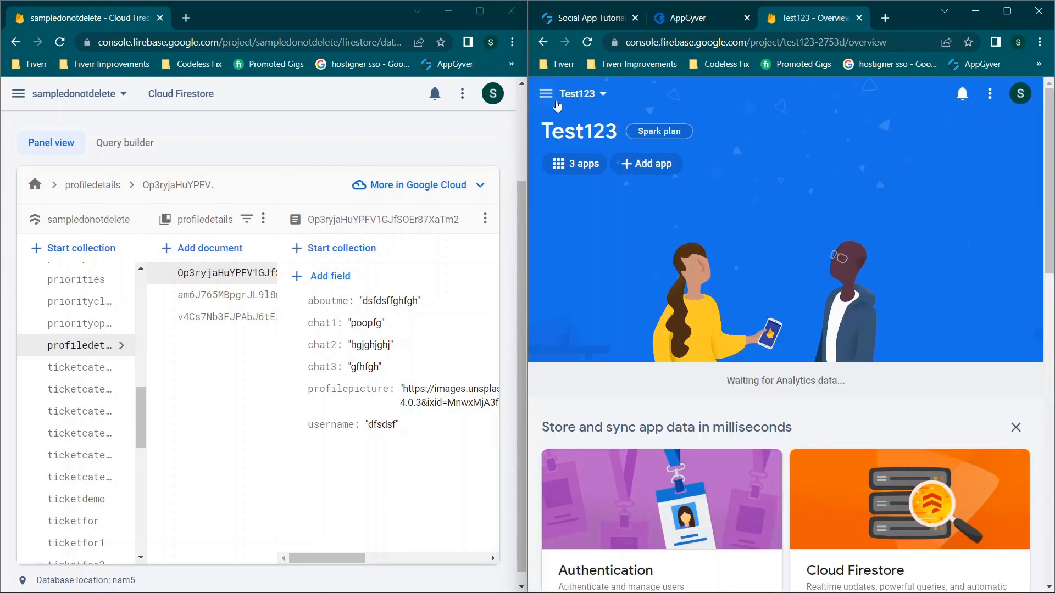
pyautogui.click(545, 94)
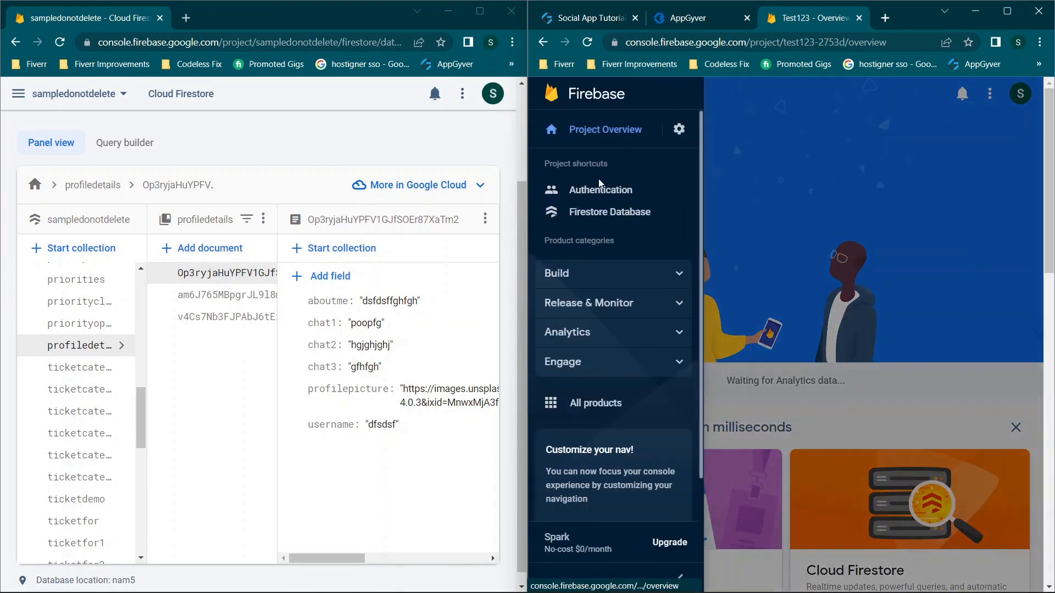
pyautogui.click(605, 213)
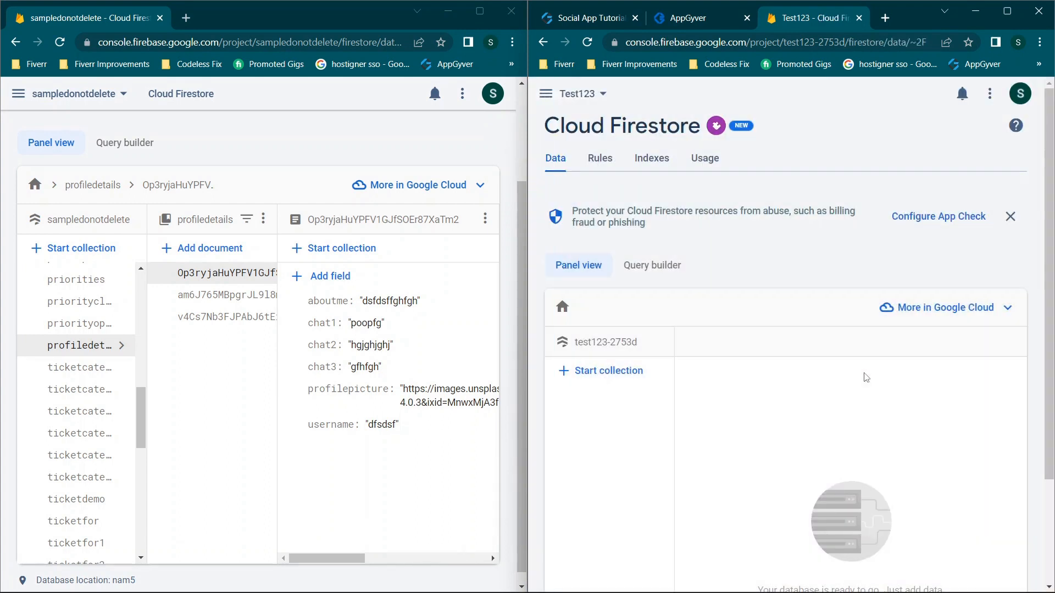
pyautogui.scroll(-3, 833, 400)
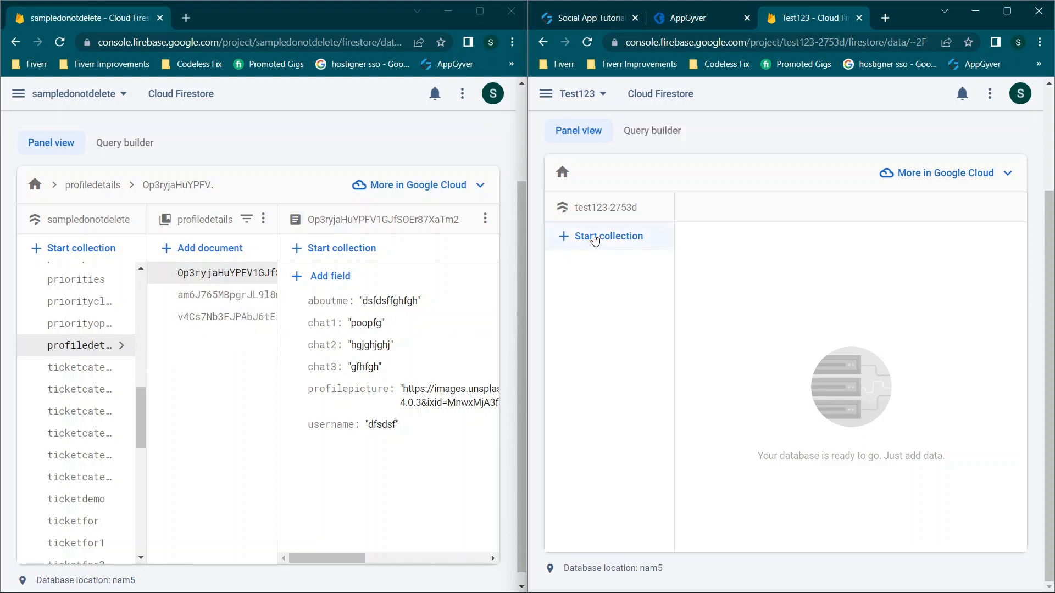
# Start a profiledetails collection whose first document gets an auto-generated ID
pyautogui.click(597, 242)
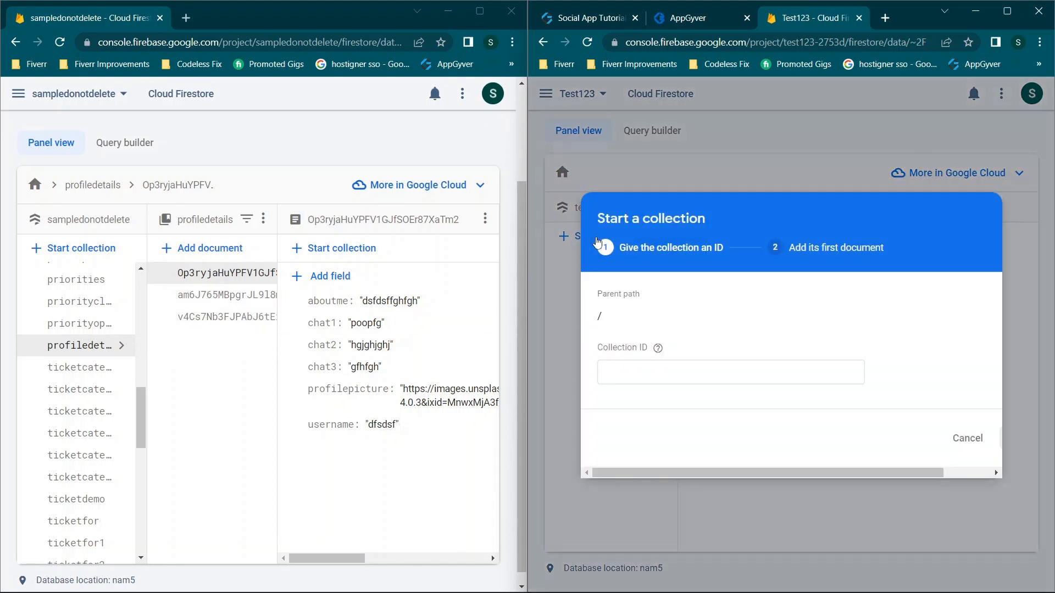
pyautogui.write('profiledetai')
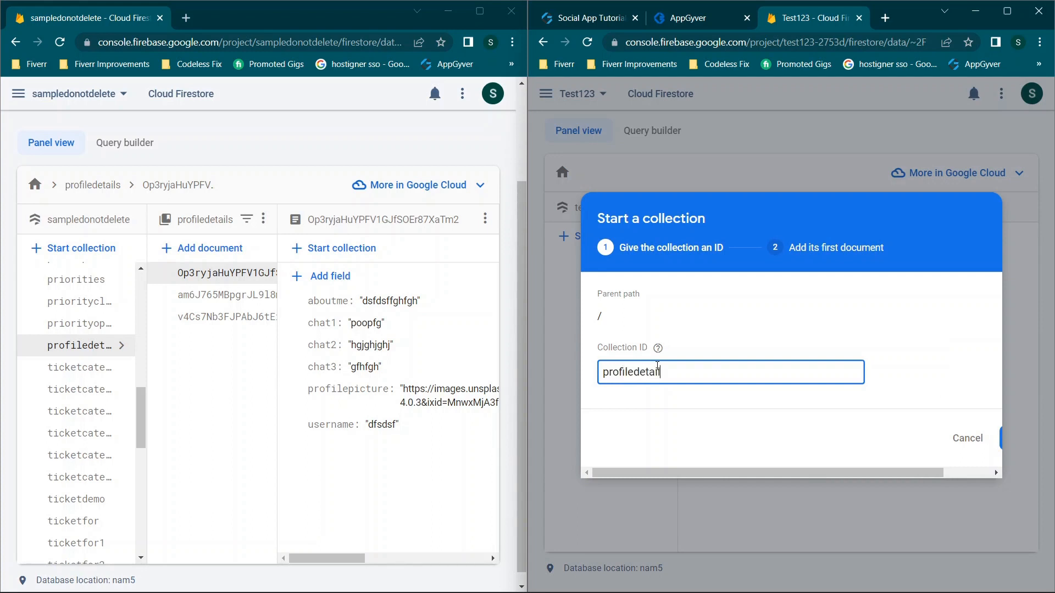
pyautogui.hscroll(3, 806, 412)
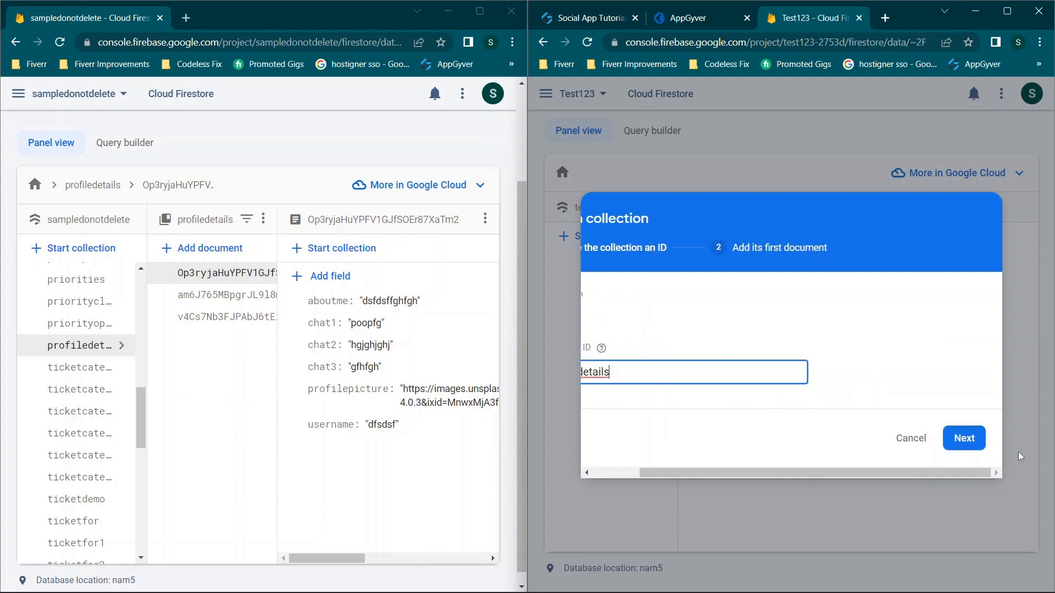
pyautogui.click(967, 438)
pyautogui.click(632, 329)
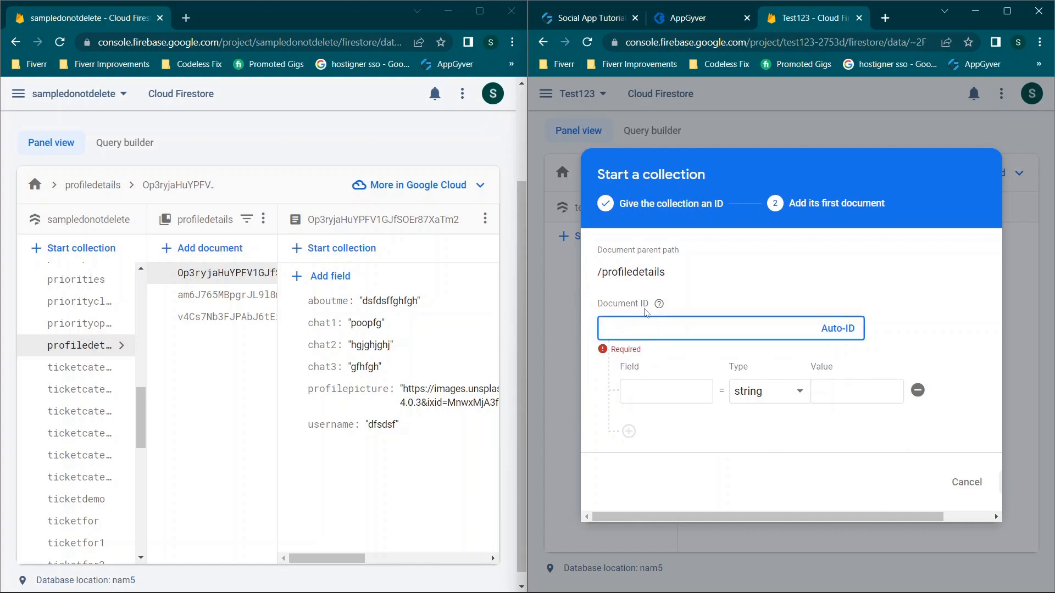
pyautogui.click(834, 329)
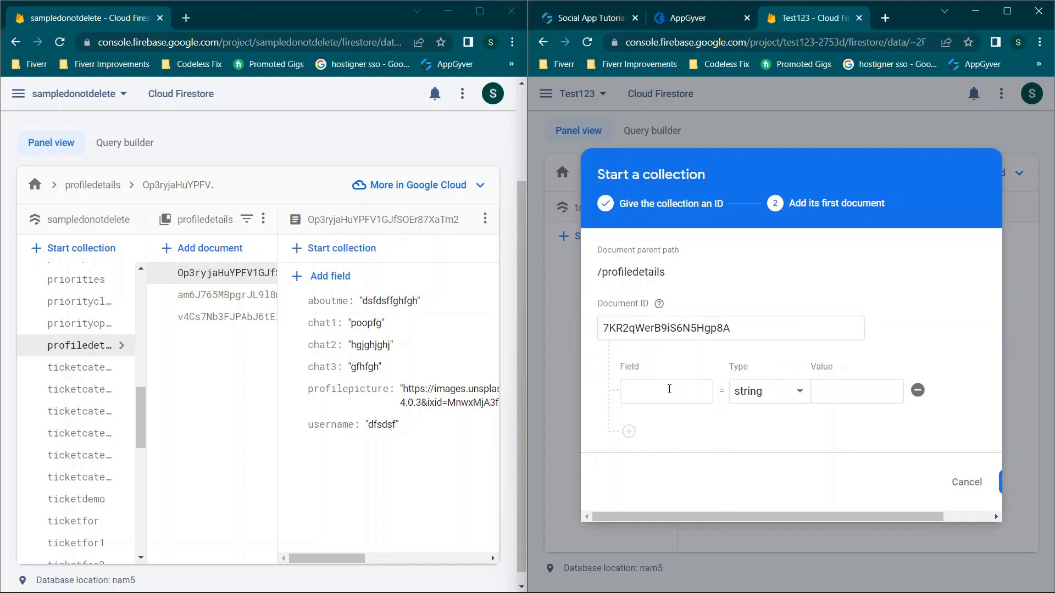
# Add five more field rows to the new document, making six in total
pyautogui.click(640, 430)
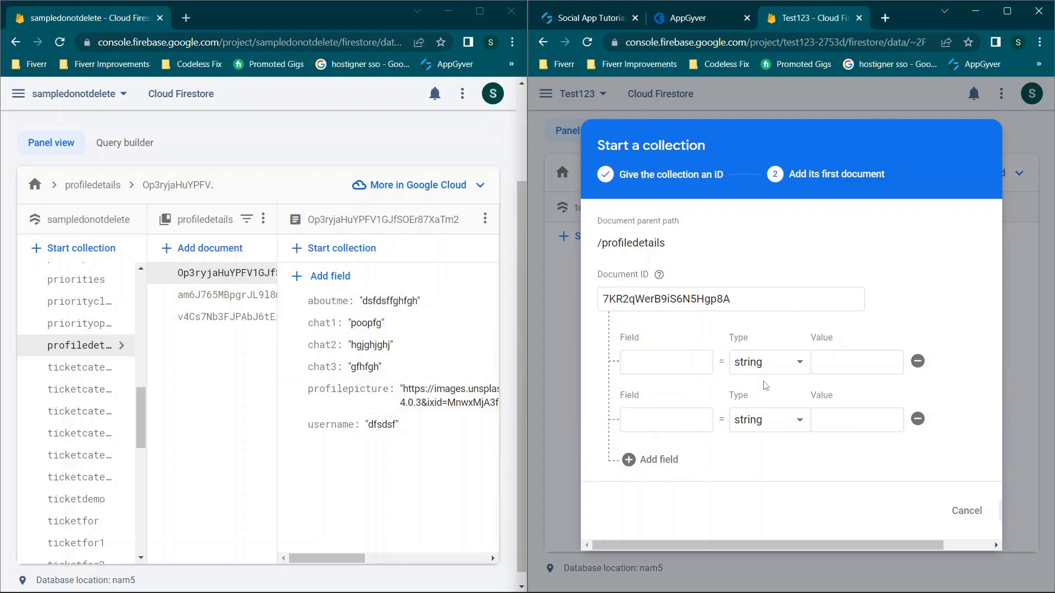
pyautogui.click(661, 451)
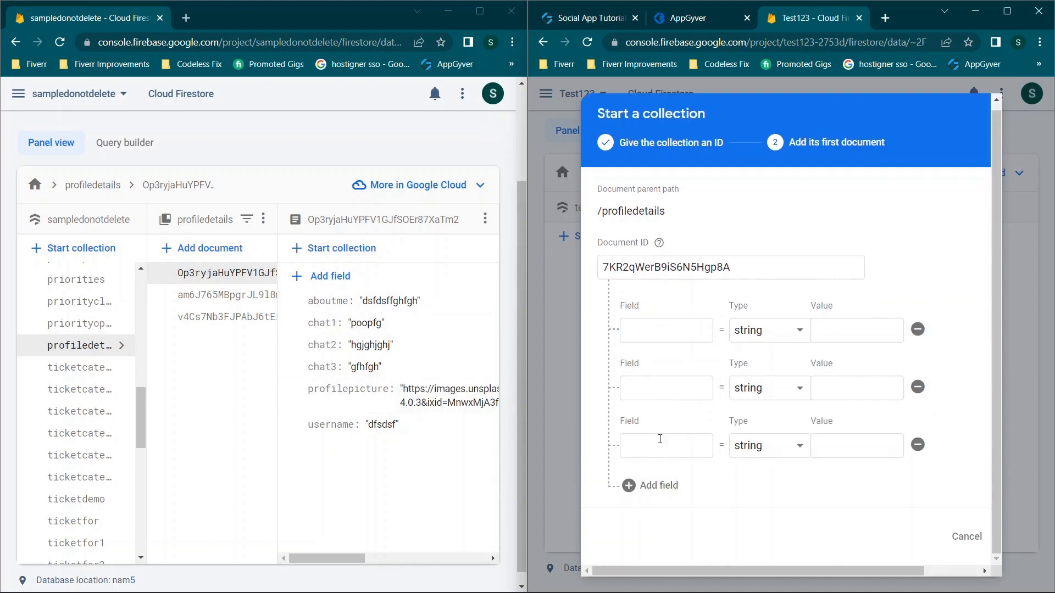
pyautogui.click(647, 491)
pyautogui.click(647, 491)
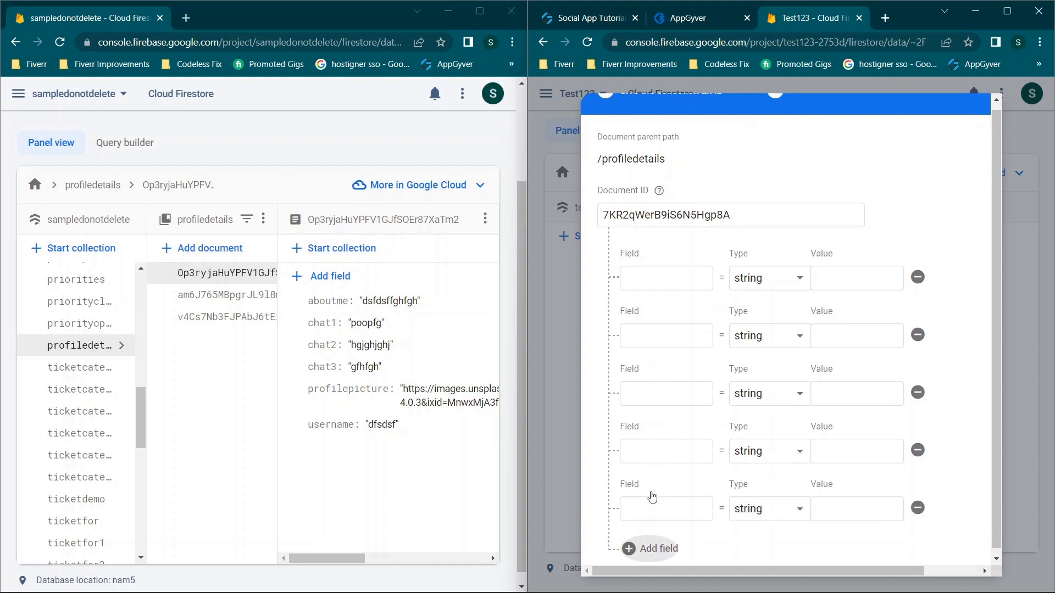
pyautogui.click(650, 516)
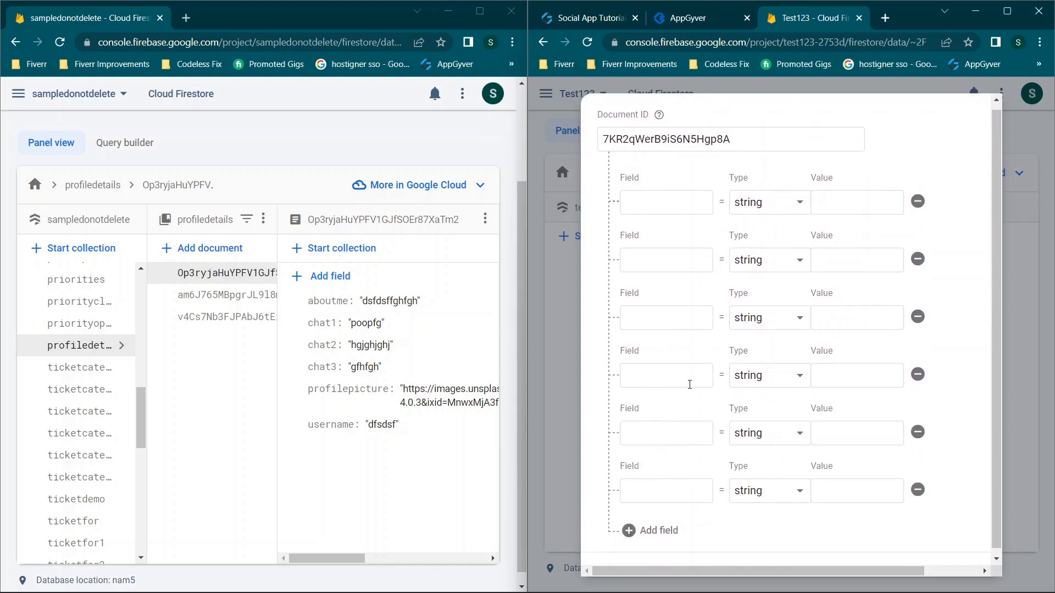
# Name the first four fields aboutme, chat1, chat2 and chat3
pyautogui.click(666, 202)
pyautogui.write('aboutme')
pyautogui.click(660, 256)
pyautogui.write('chat1')
pyautogui.click(649, 313)
pyautogui.write('cha')
pyautogui.click(652, 374)
pyautogui.write('chat3')
# Name the last two fields profilepicture and username, then save the document
pyautogui.click(657, 432)
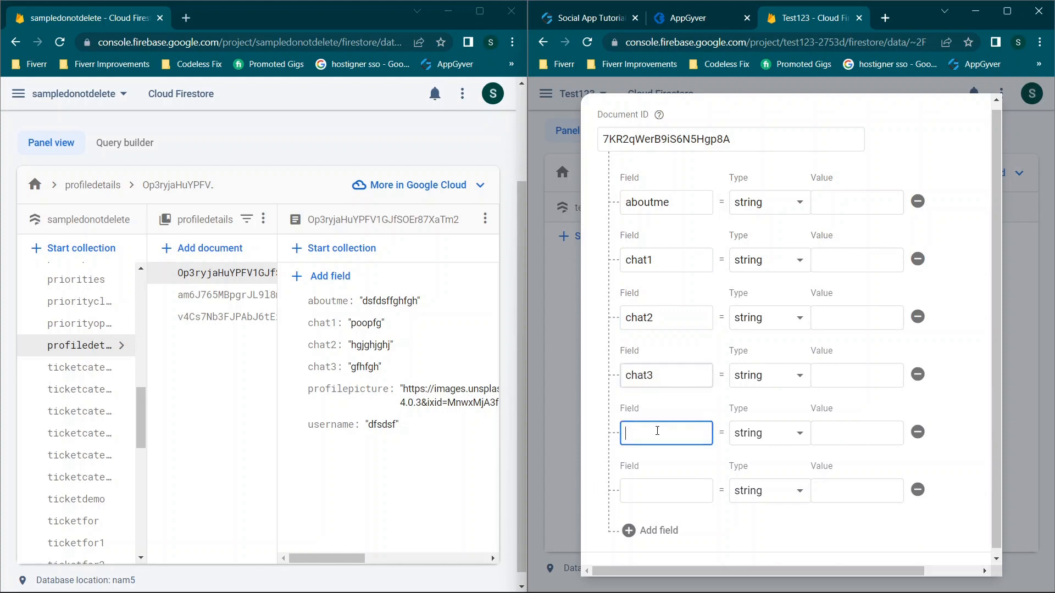
pyautogui.write('profilepicture')
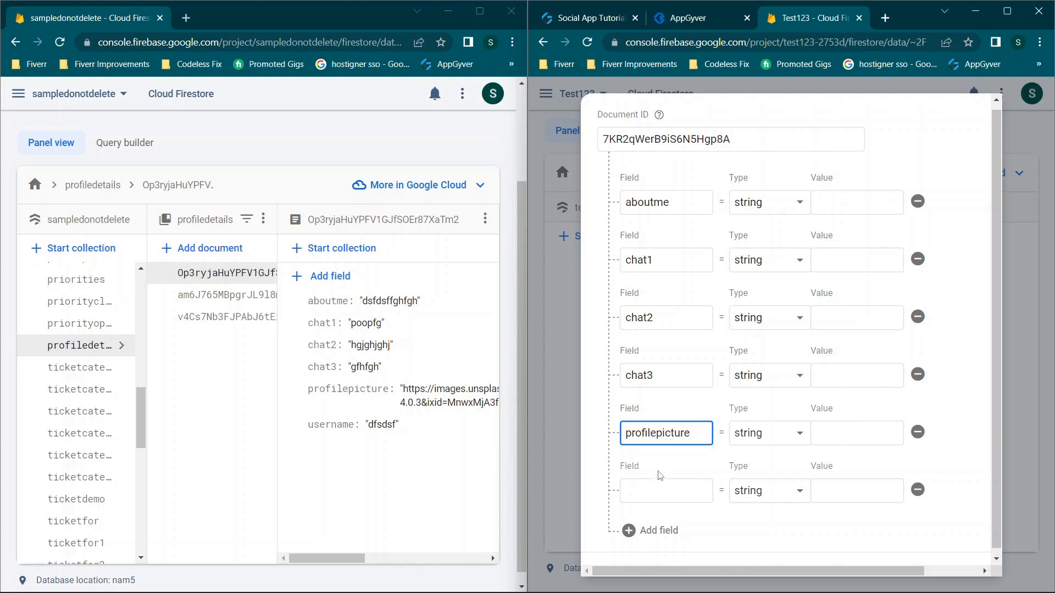
pyautogui.click(665, 491)
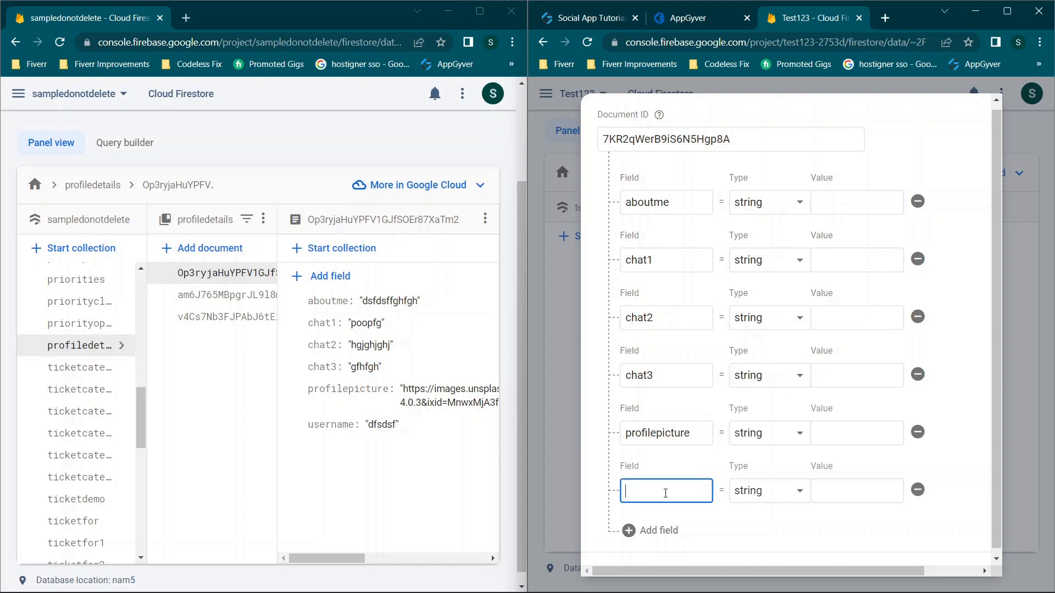
pyautogui.write('username')
pyautogui.scroll(-1, 868, 266)
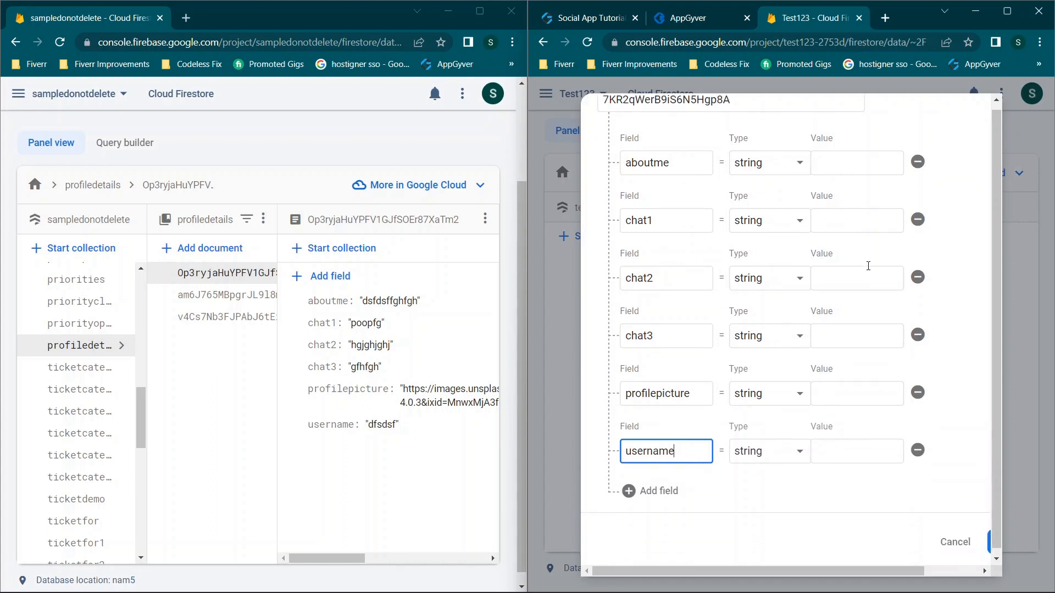
pyautogui.scroll(1, 962, 426)
pyautogui.hscroll(1, 937, 455)
pyautogui.click(939, 558)
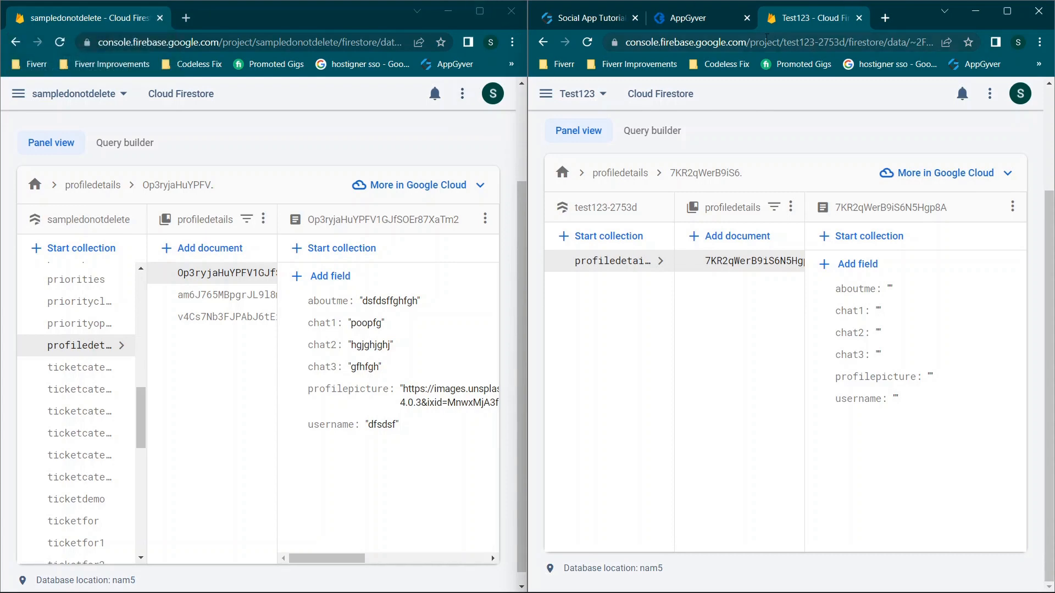
pyautogui.moveTo(912, 20); pyautogui.dragTo(543, 51)
# Close the sampledonotdelete window, maximize Test123 and return to the Composer editor
pyautogui.click(511, 11)
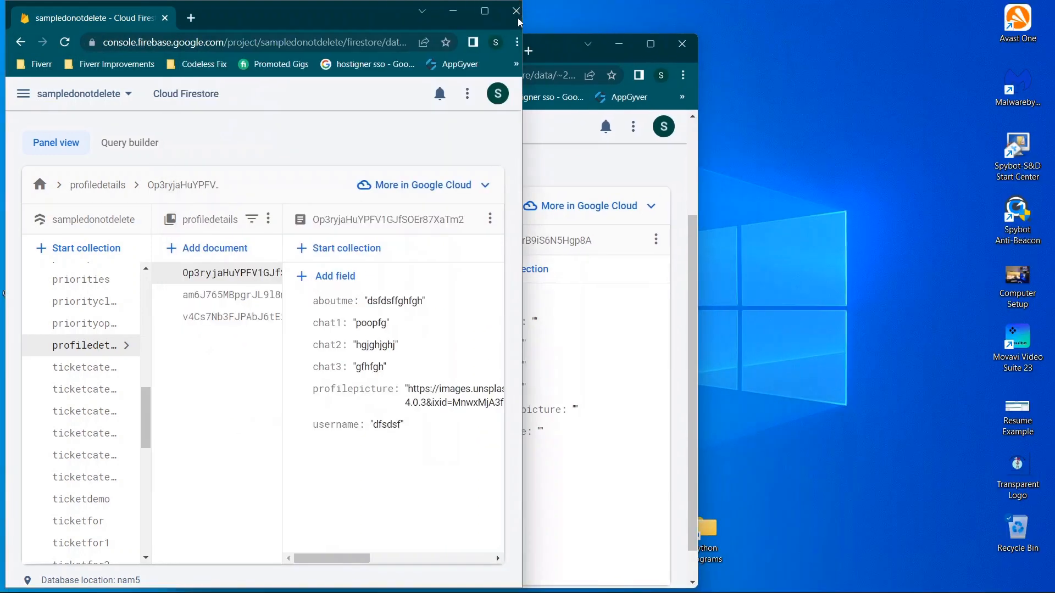
pyautogui.click(649, 51)
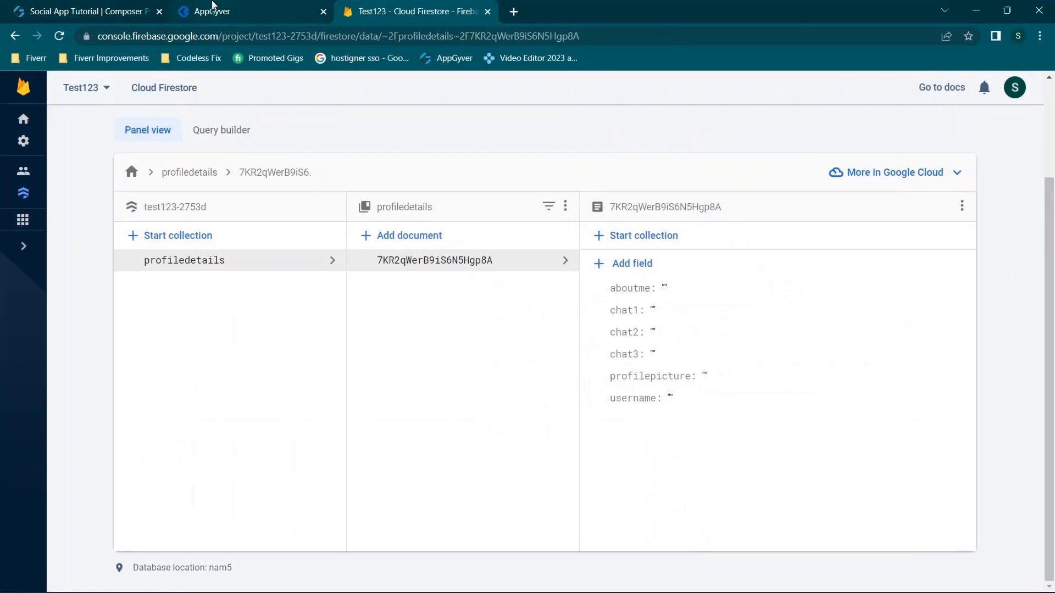
pyautogui.click(214, 4)
pyautogui.click(101, 4)
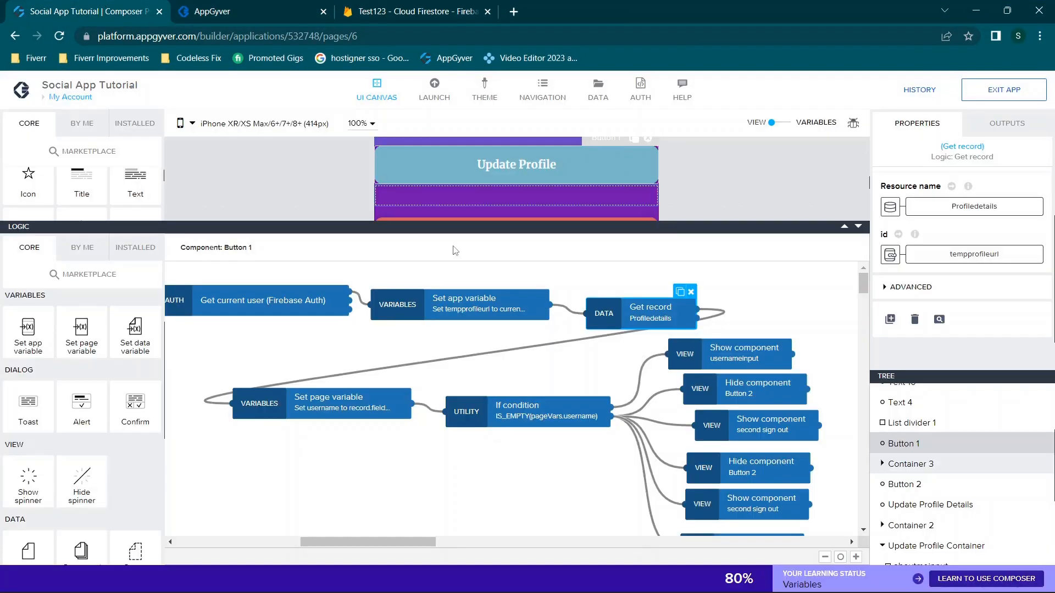
# Show the app's data resources list, board1 through feeling3
pyautogui.scroll(-3, 606, 405)
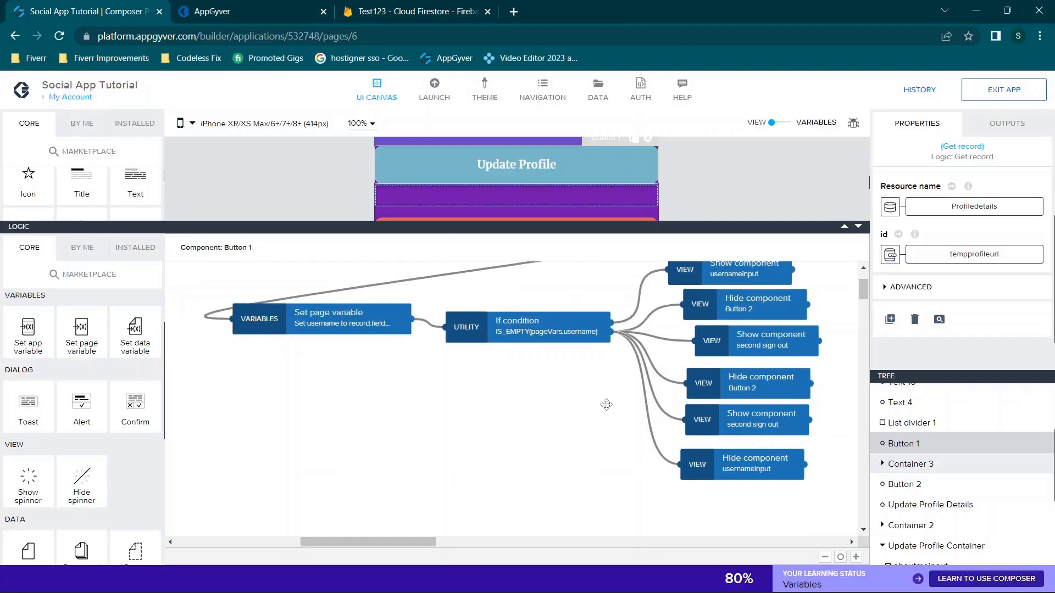
pyautogui.scroll(2, 606, 404)
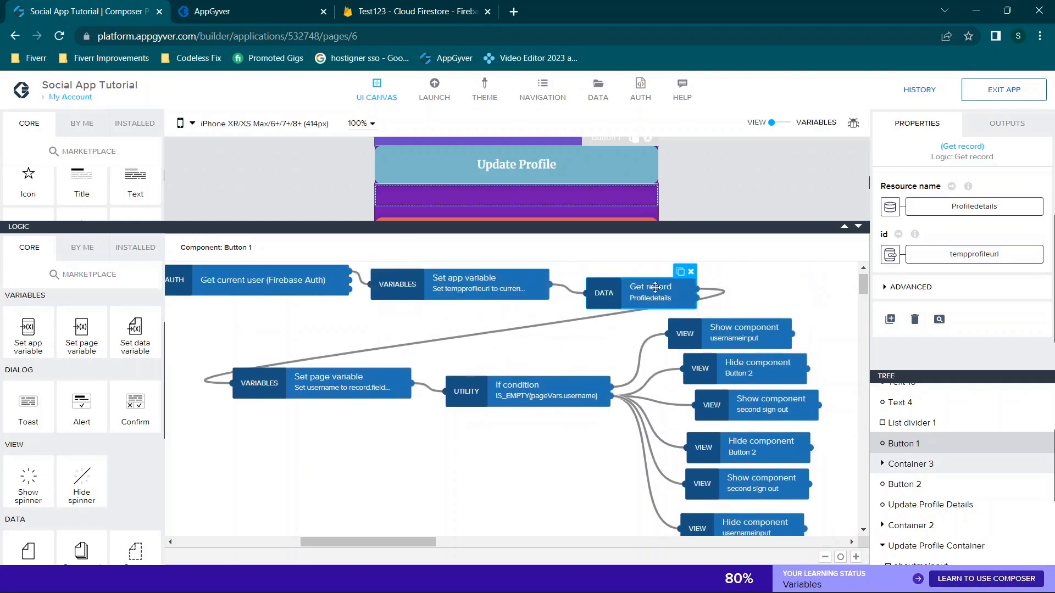
pyautogui.click(599, 91)
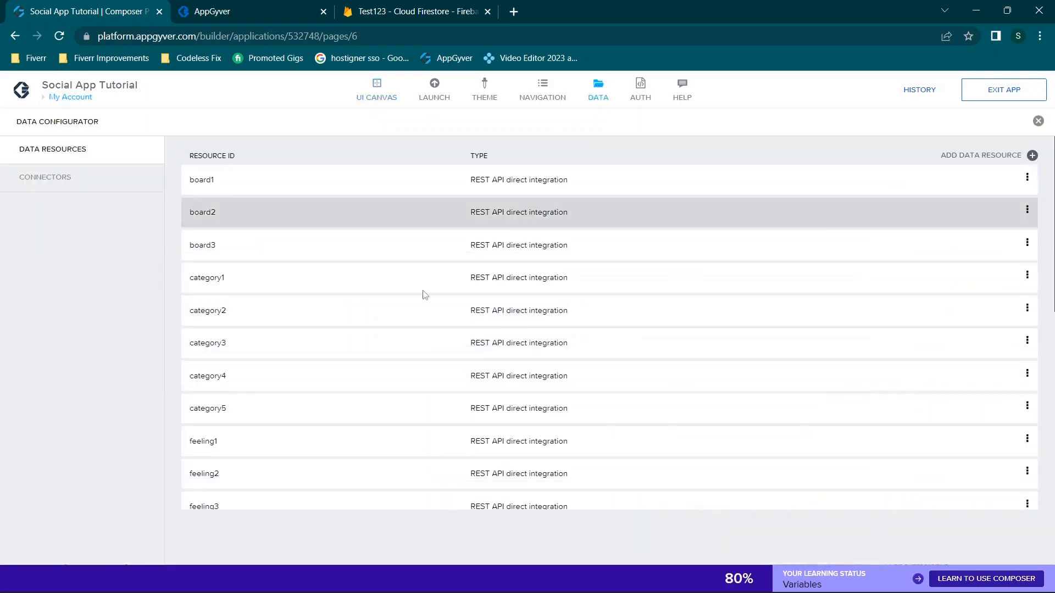
pyautogui.scroll(-5, 424, 294)
pyautogui.scroll(-3, 414, 357)
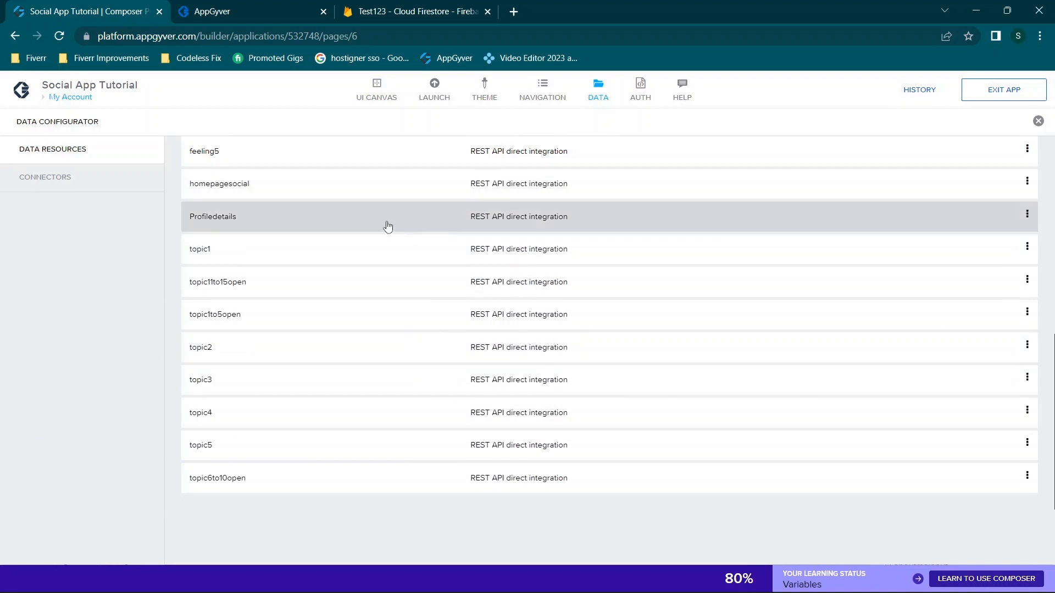
pyautogui.scroll(10, 834, 262)
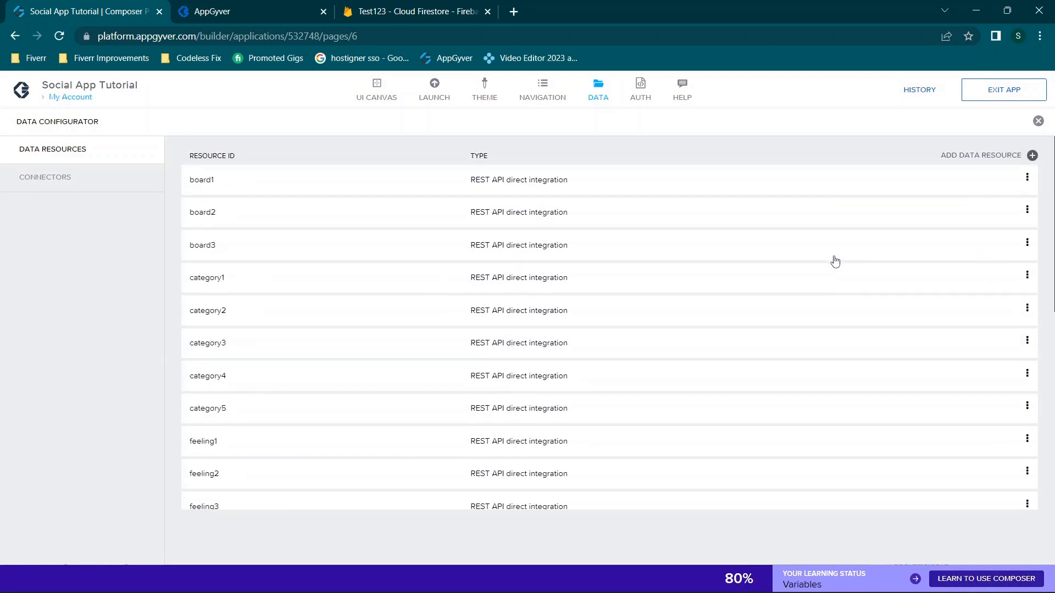
# Start a new REST API data resource, then abandon it and go back to the list
pyautogui.click(968, 157)
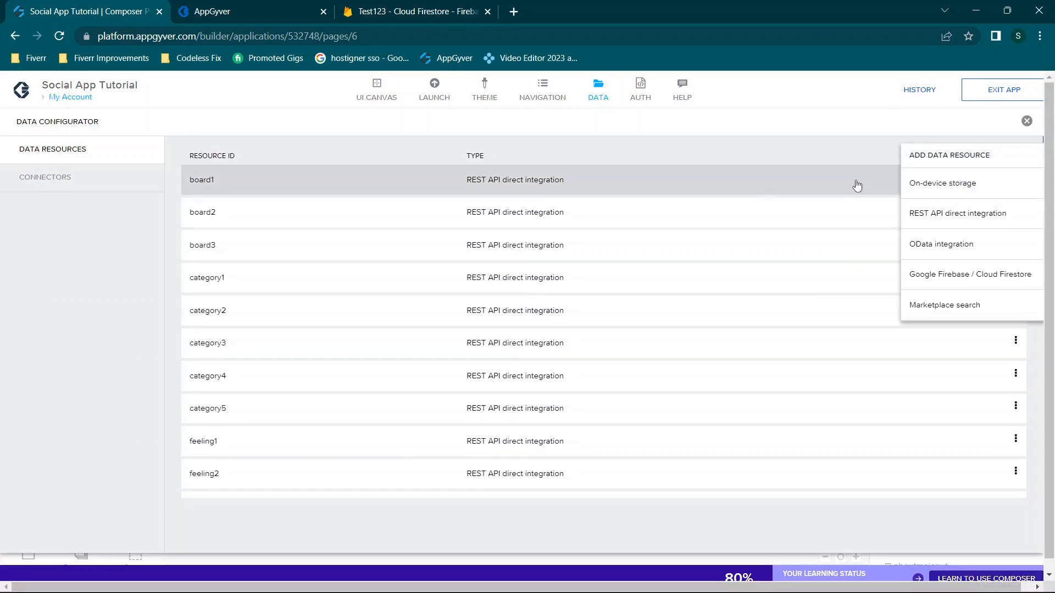
pyautogui.click(980, 217)
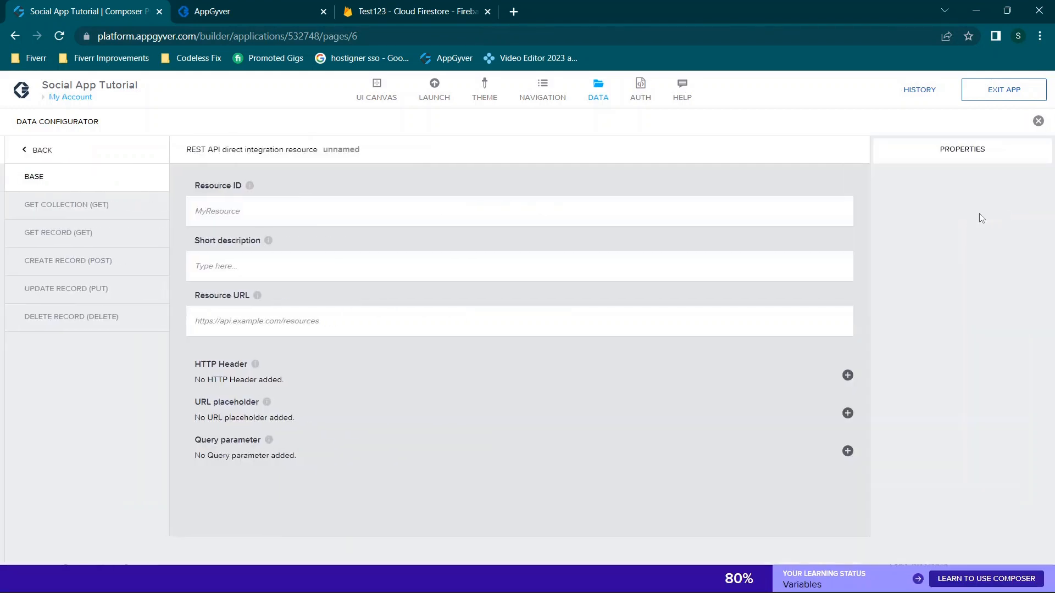
pyautogui.click(244, 225)
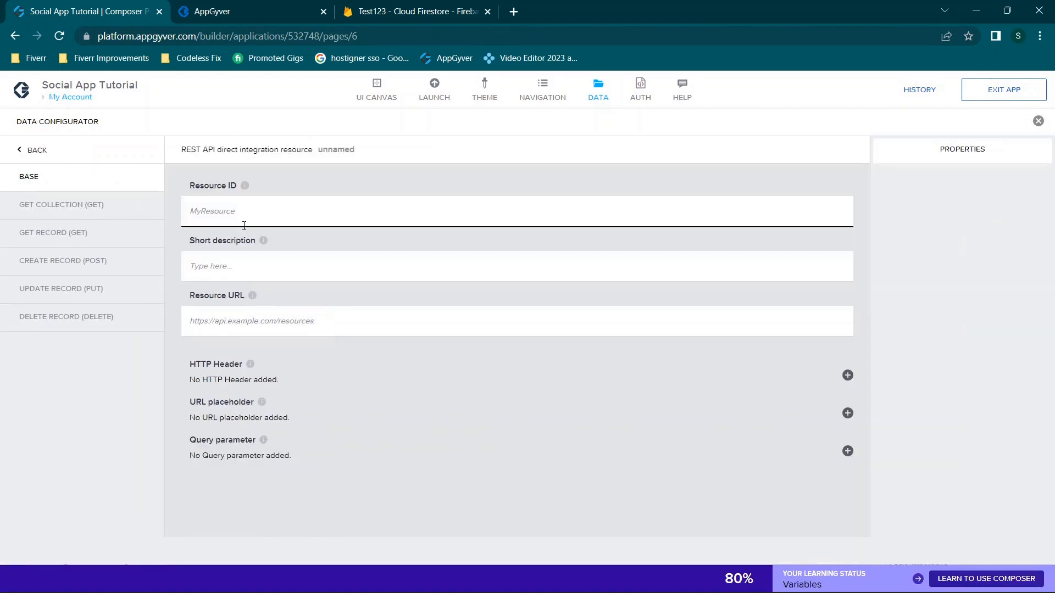
pyautogui.click(28, 150)
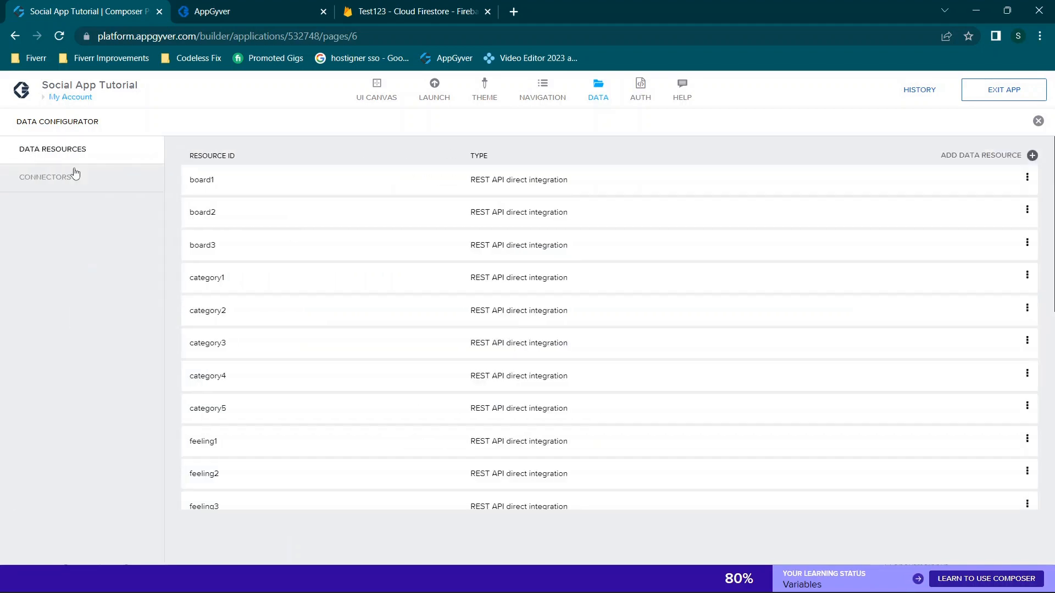
pyautogui.scroll(-5, 308, 321)
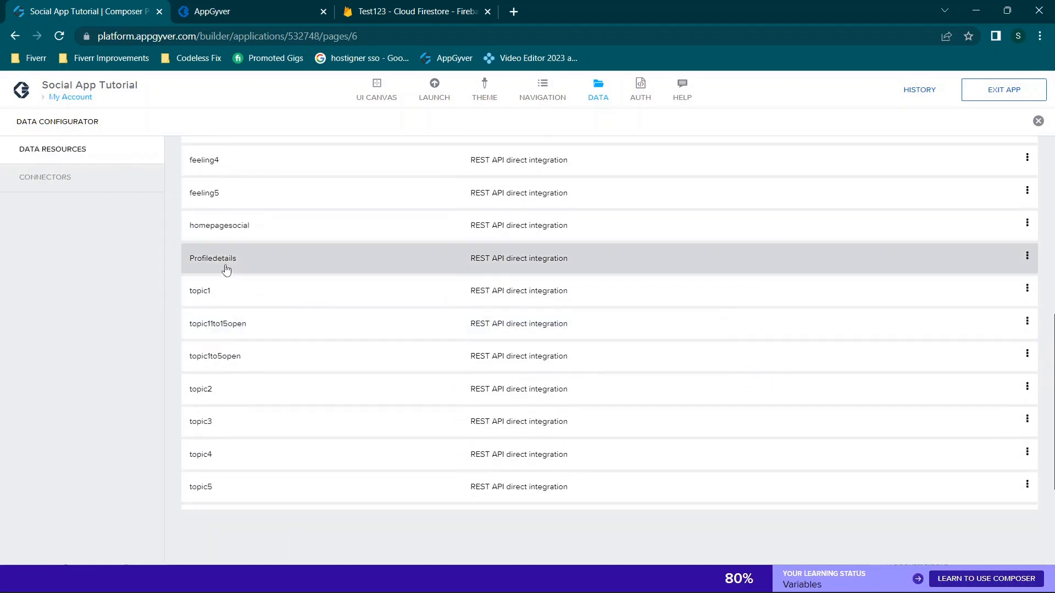
# Open Profiledetails and confirm its Resource URL targets the sampledonotdelete project
pyautogui.click(207, 262)
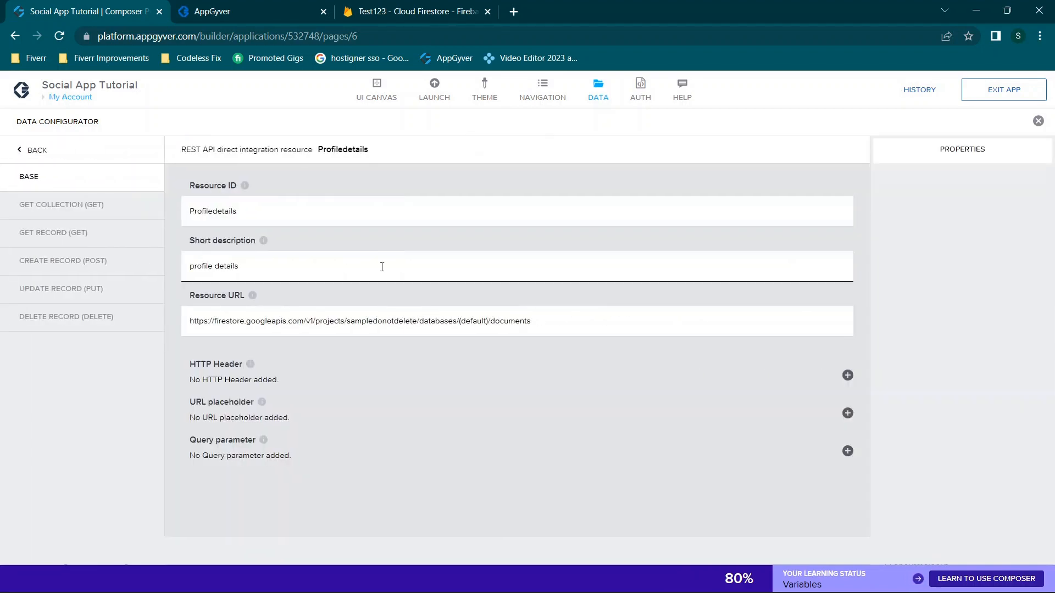
pyautogui.moveTo(301, 216); pyautogui.dragTo(157, 218)
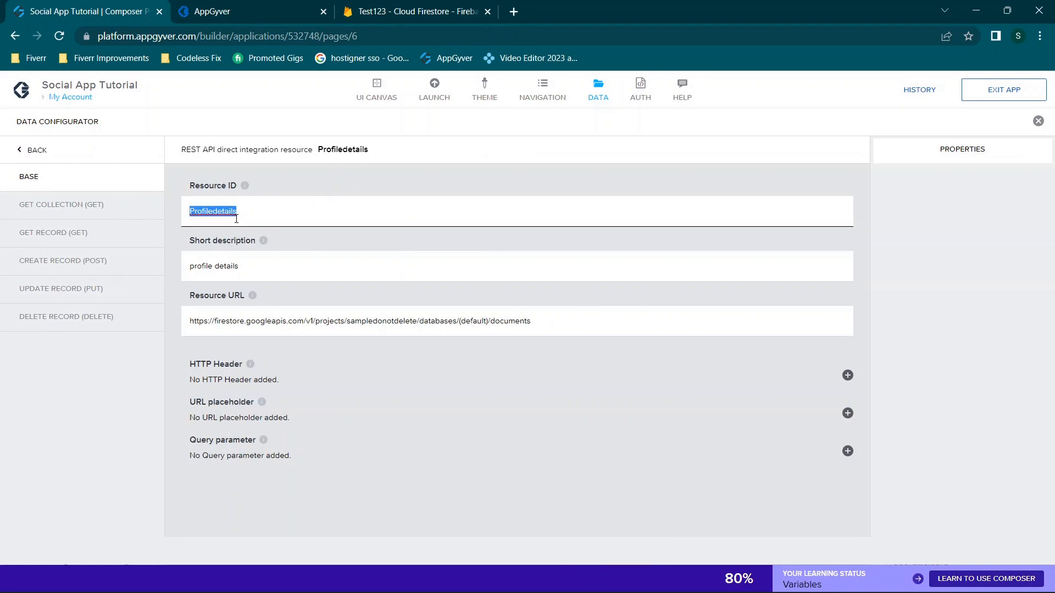
pyautogui.click(190, 210)
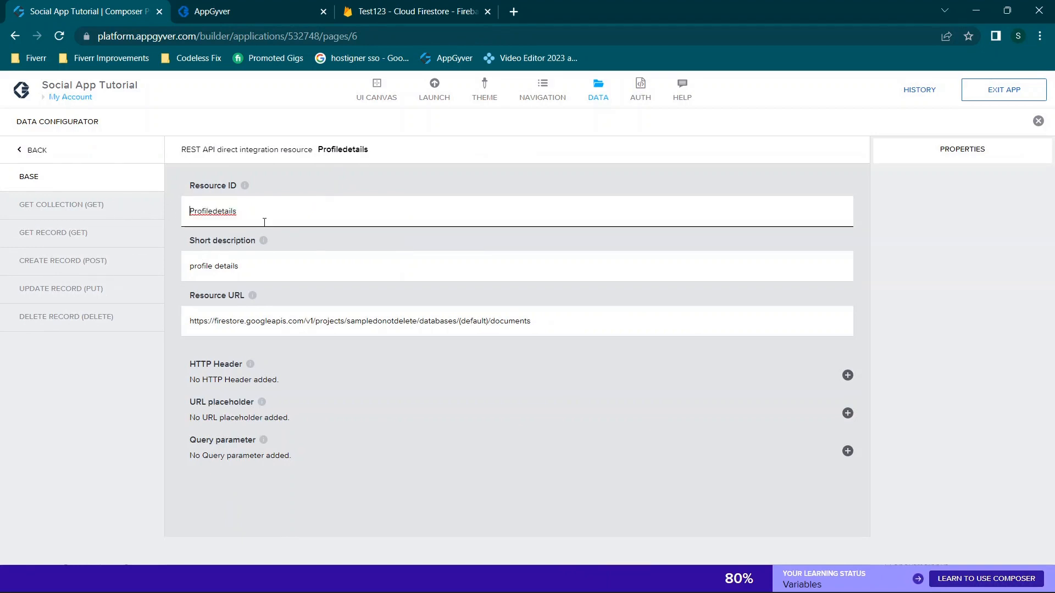
pyautogui.moveTo(282, 256); pyautogui.dragTo(108, 237)
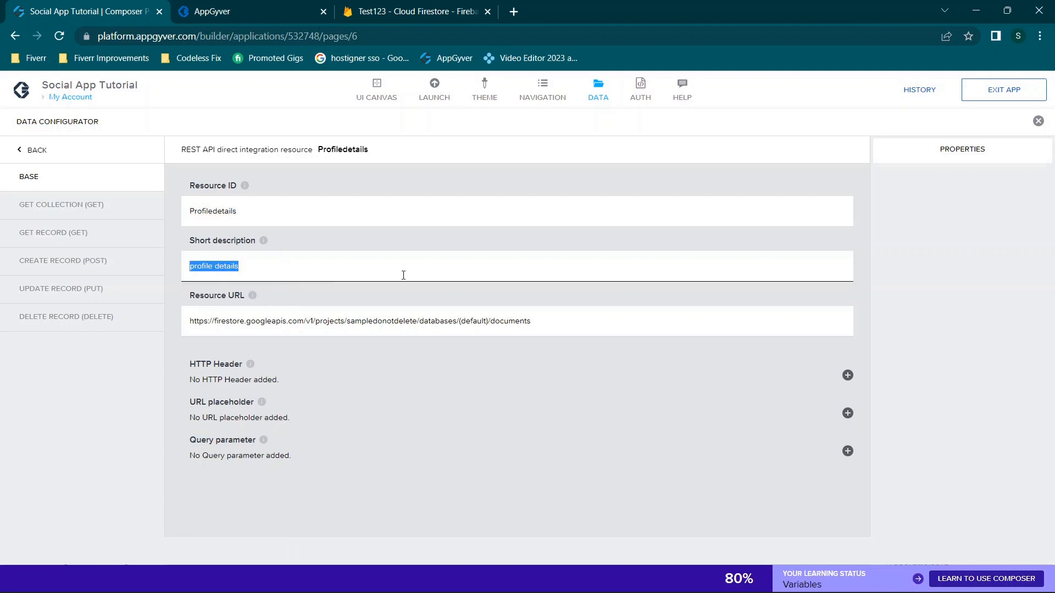
pyautogui.tripleClick(594, 328)
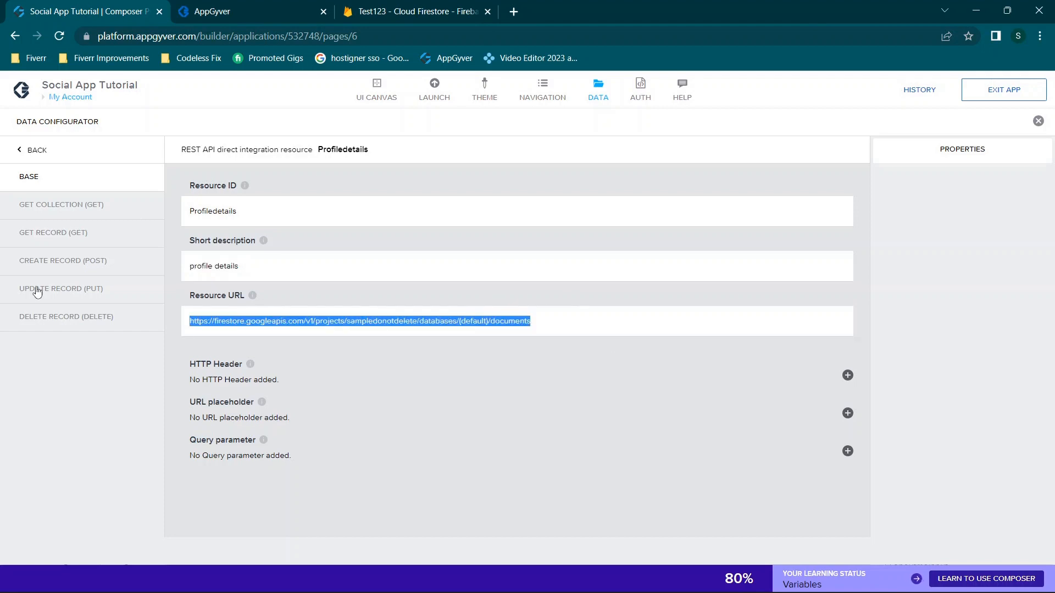
pyautogui.click(341, 314)
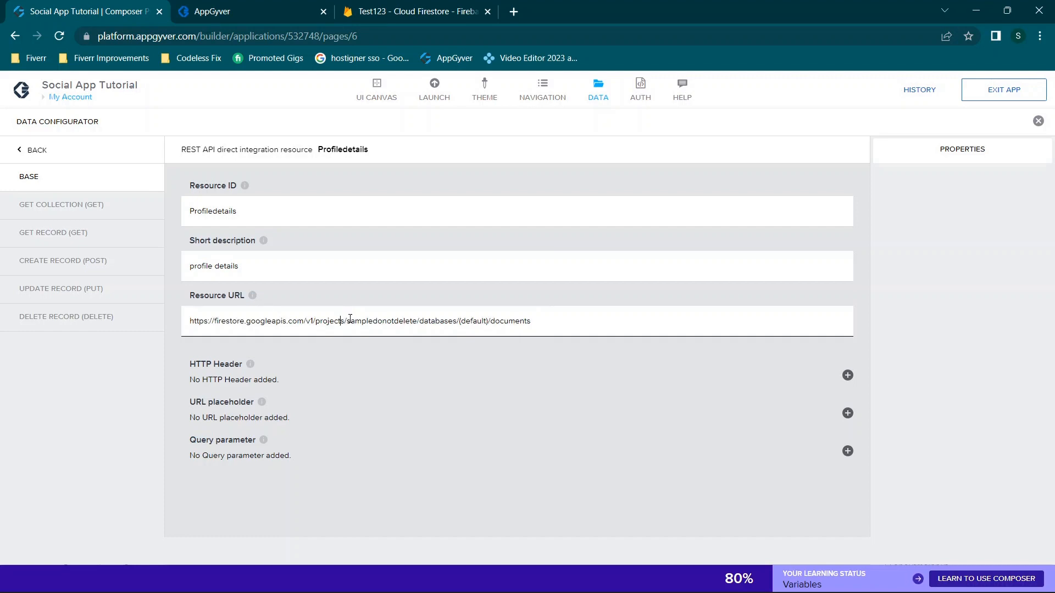
pyautogui.moveTo(349, 319); pyautogui.dragTo(417, 317)
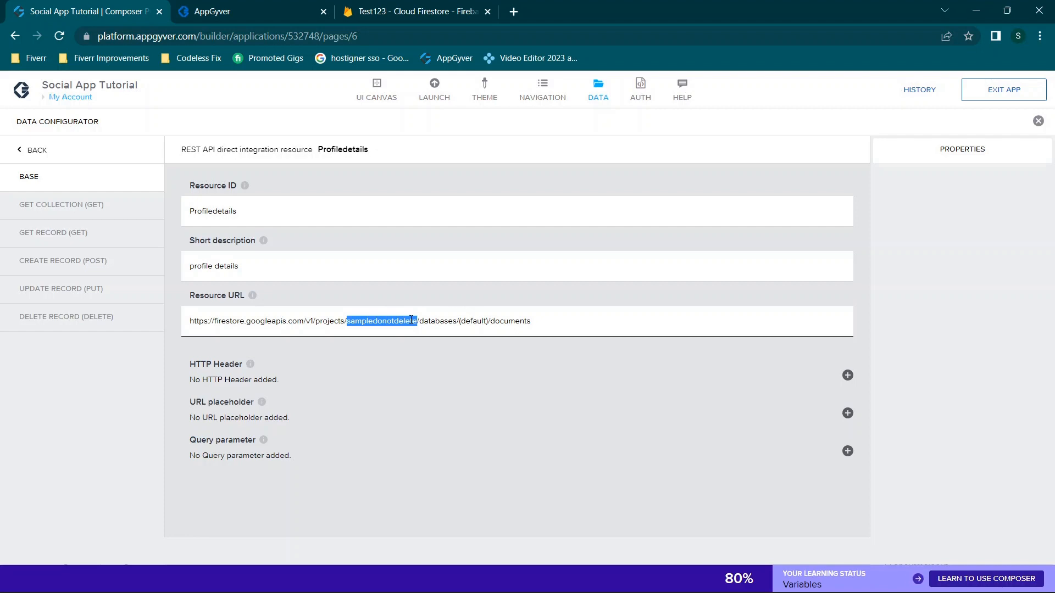
pyautogui.click(419, 10)
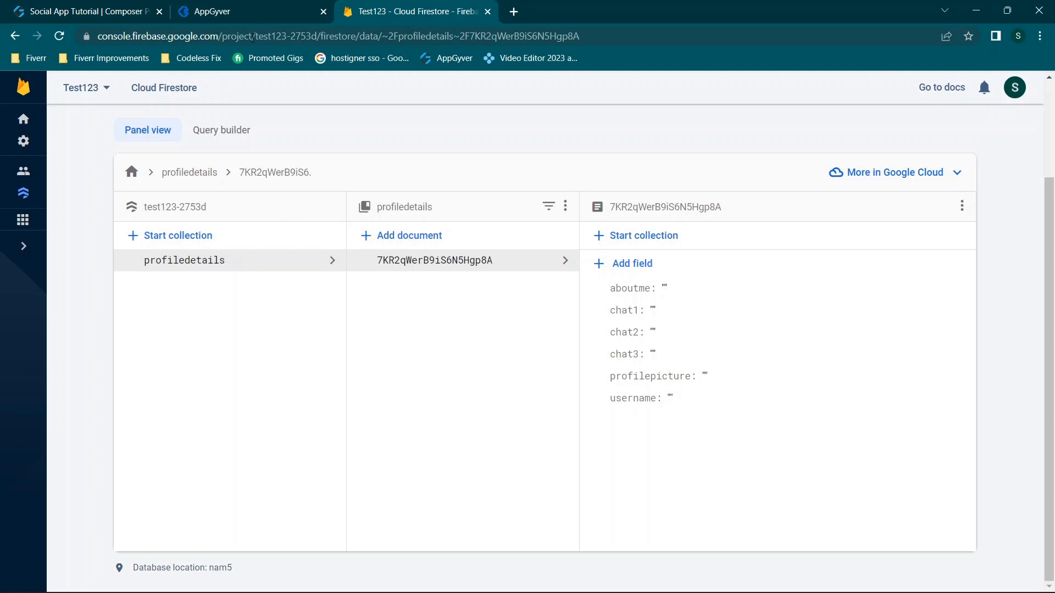
# Inspect the project id in the Profiledetails Resource URL and its Get collection settings
pyautogui.click(271, 7)
pyautogui.click(39, 10)
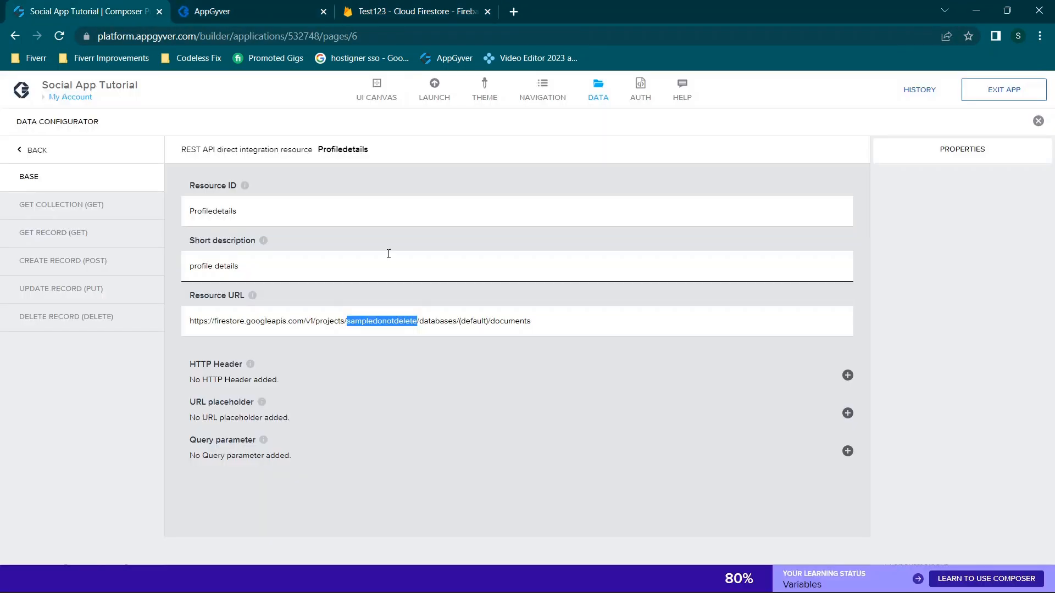
pyautogui.click(240, 321)
pyautogui.tripleClick(673, 314)
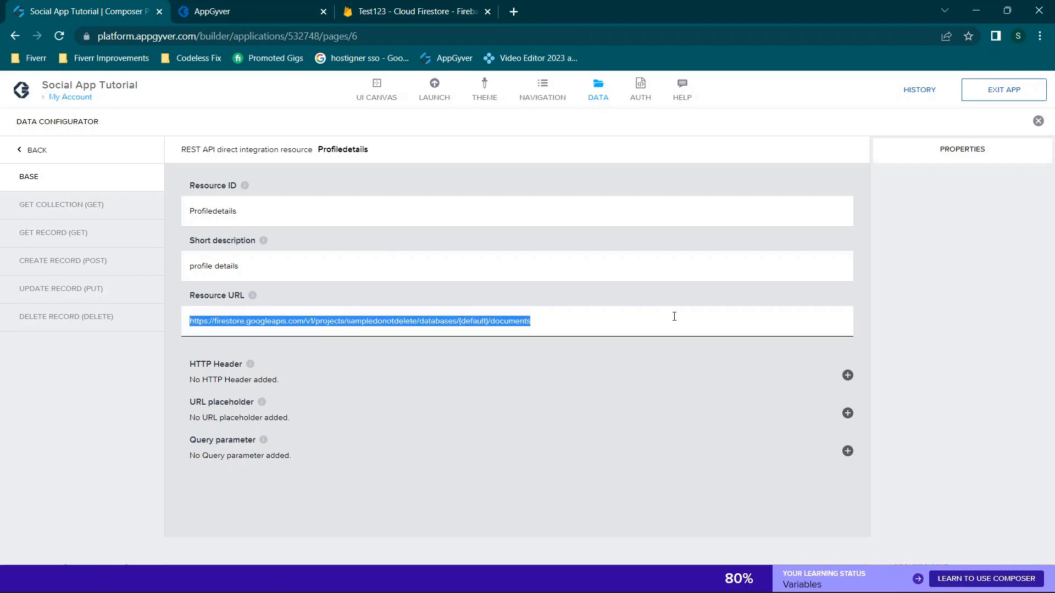
pyautogui.click(674, 317)
pyautogui.moveTo(347, 321); pyautogui.dragTo(422, 321)
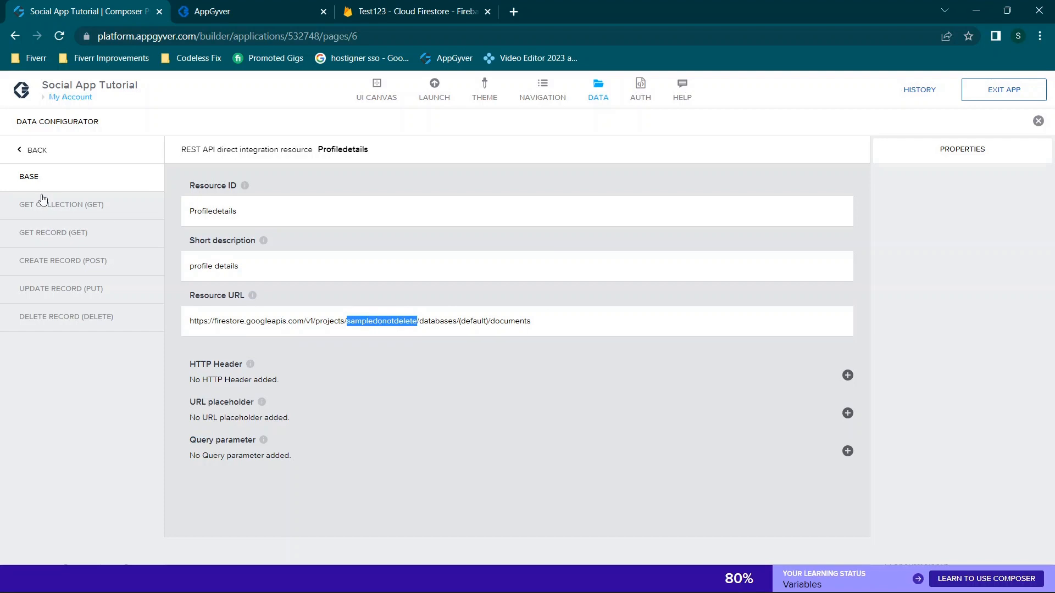
pyautogui.moveTo(192, 321); pyautogui.dragTo(653, 299)
pyautogui.click(533, 332)
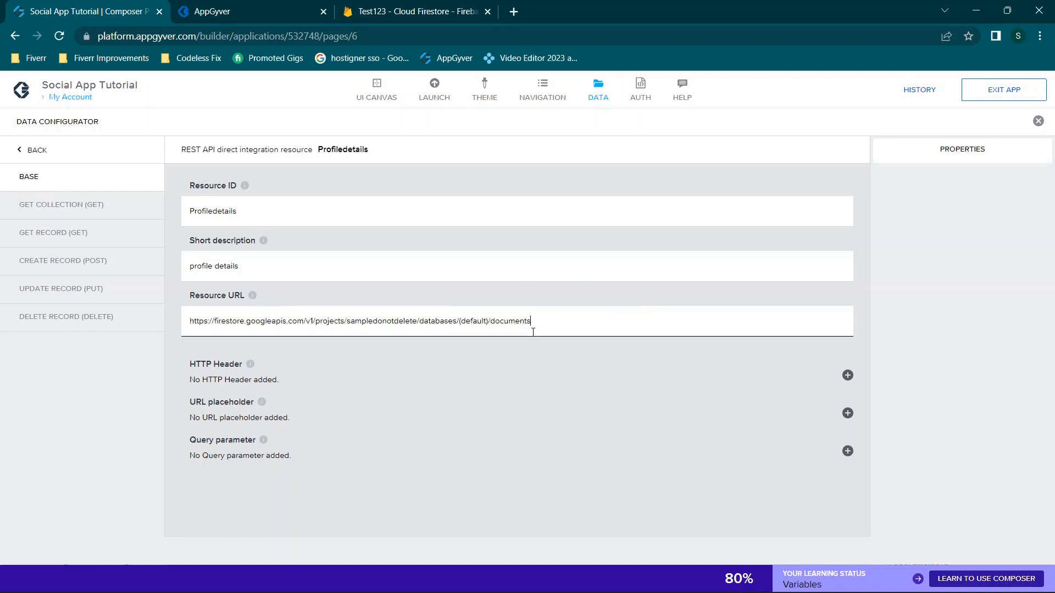
pyautogui.click(81, 217)
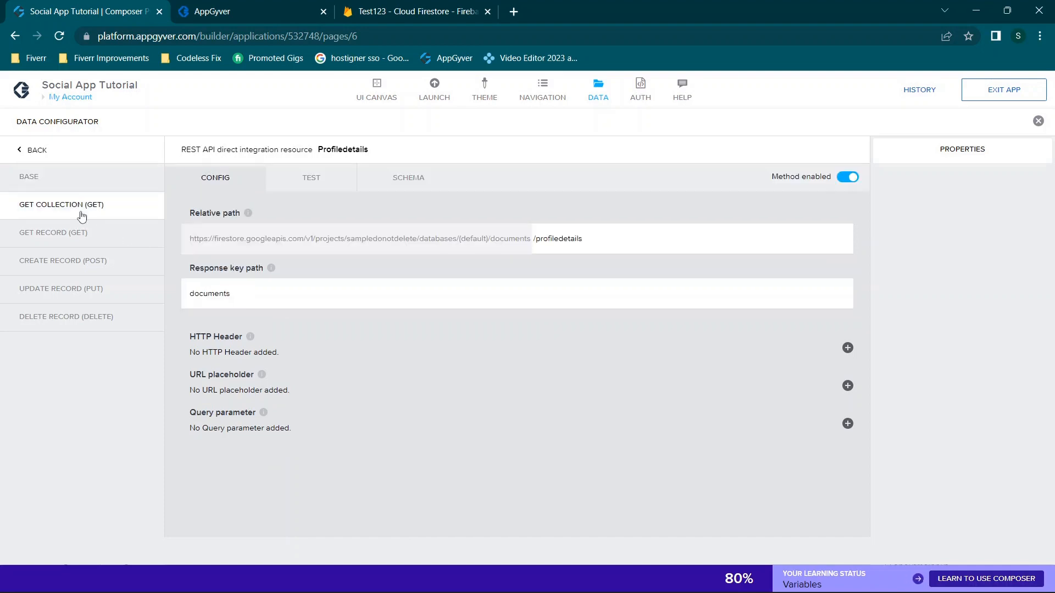
pyautogui.click(67, 179)
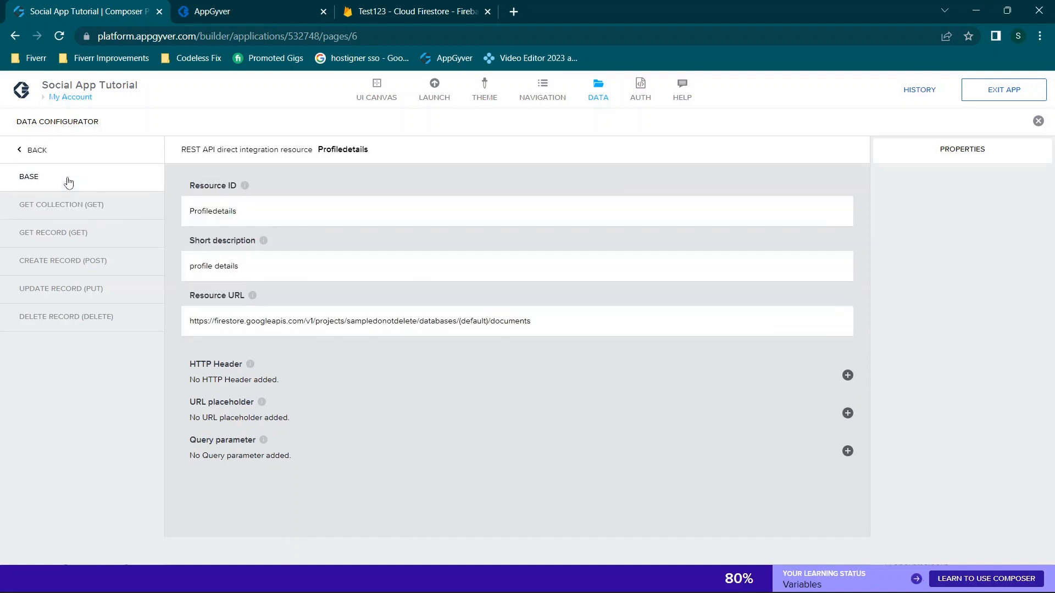
# Copy test123-2753d from the Firebase address and paste it over sampledonotdelete in the Resource URL
pyautogui.click(418, 4)
pyautogui.click(334, 38)
pyautogui.click(334, 37)
pyautogui.moveTo(286, 36); pyautogui.dragTo(349, 36)
pyautogui.hotkey('ctrl', 'c')
pyautogui.click(119, 4)
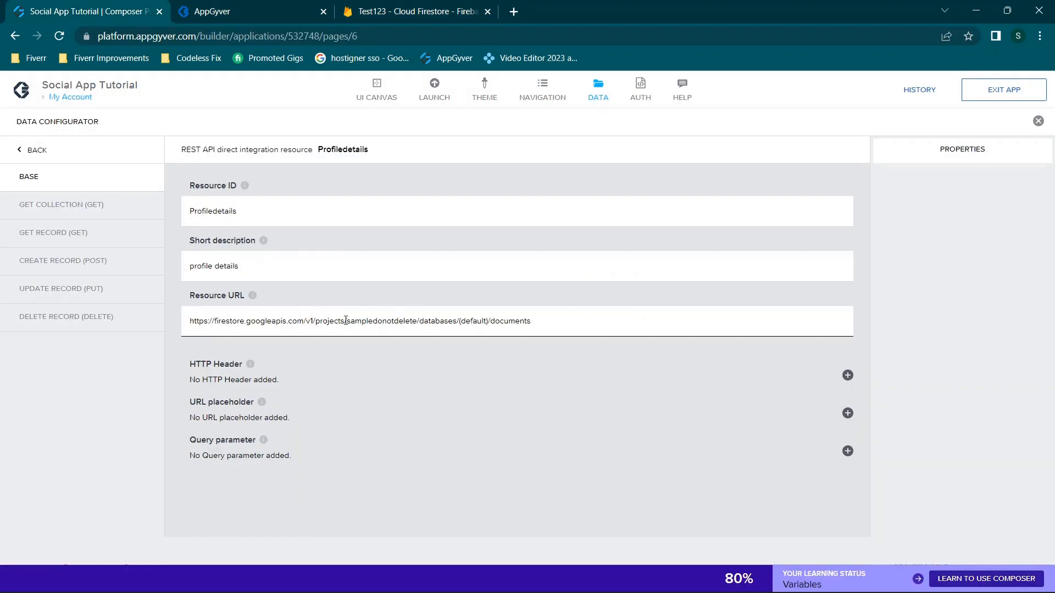
pyautogui.moveTo(346, 320); pyautogui.dragTo(416, 318)
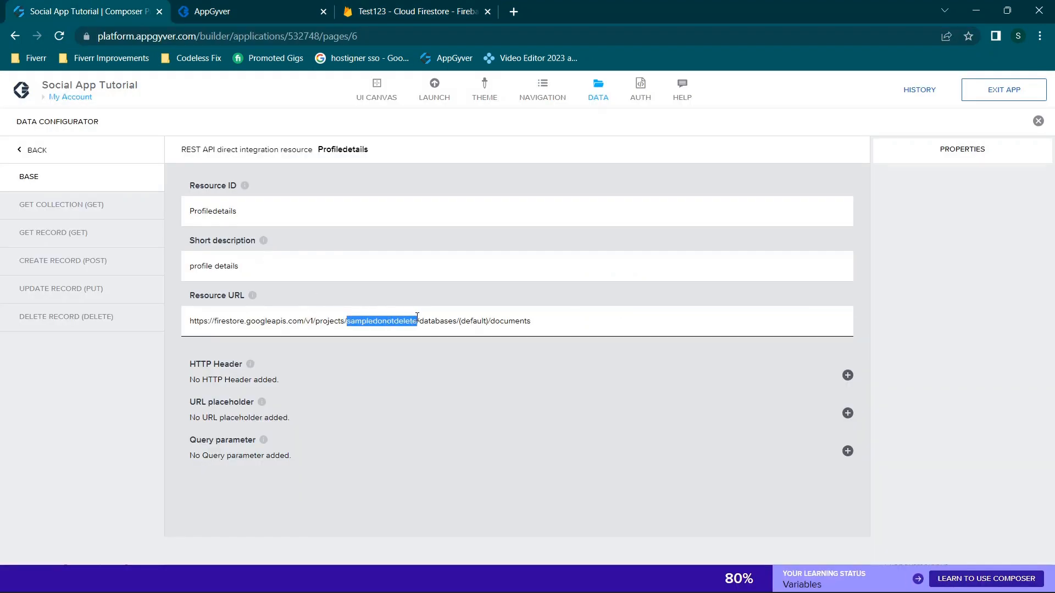
pyautogui.hotkey('ctrl', 'v')
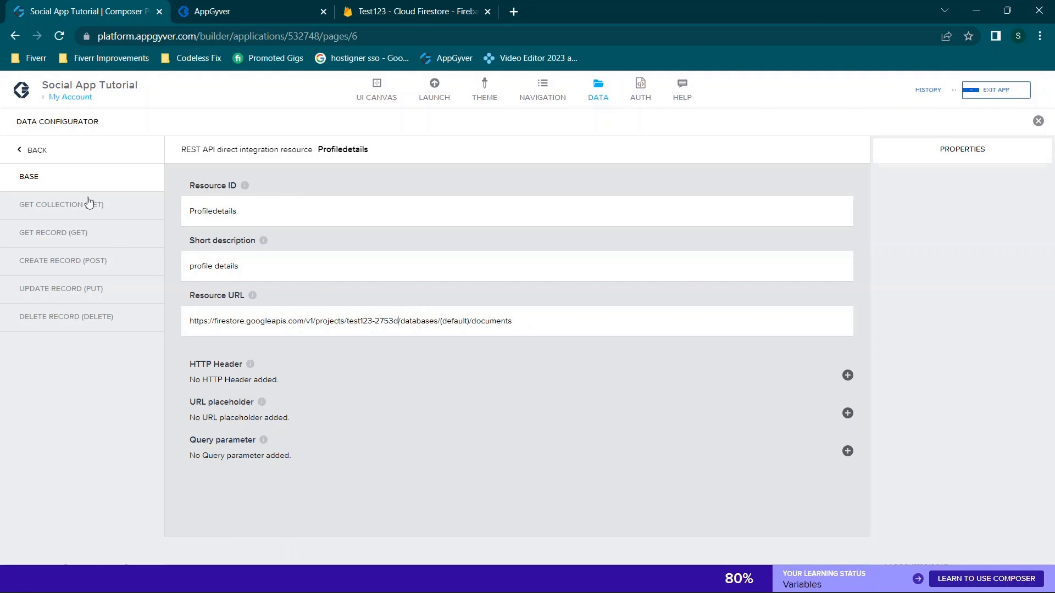
pyautogui.click(88, 203)
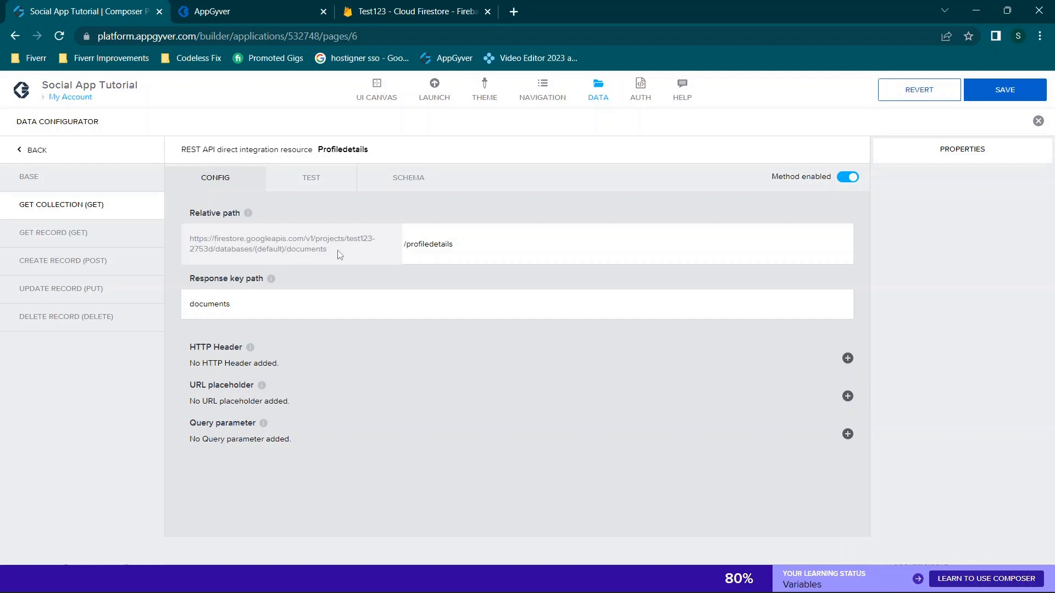
# Review the /profiledetails relative path and the documents response key path
pyautogui.moveTo(339, 255); pyautogui.dragTo(191, 238)
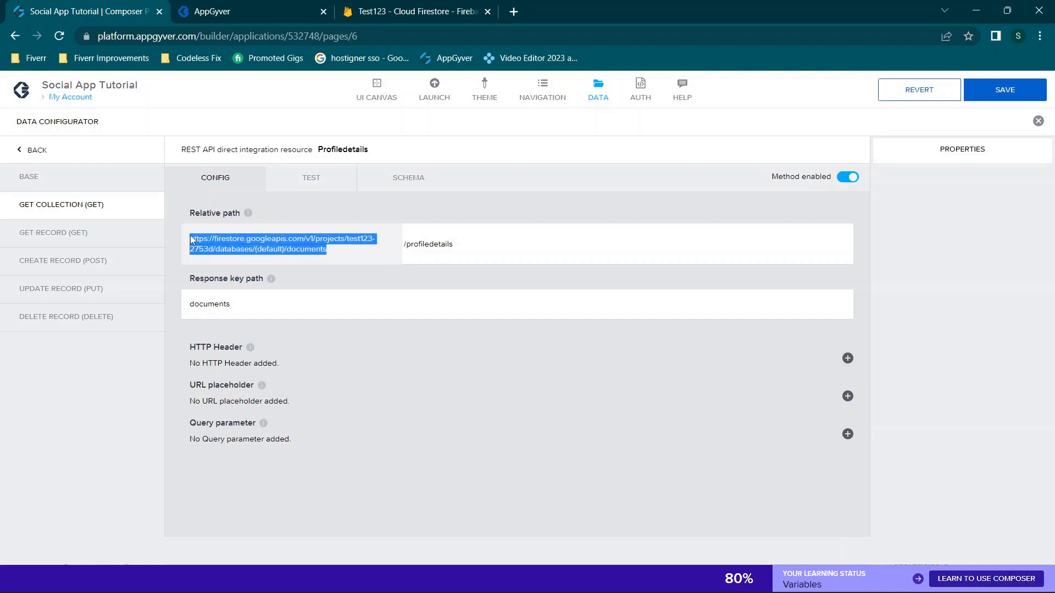
pyautogui.tripleClick(429, 246)
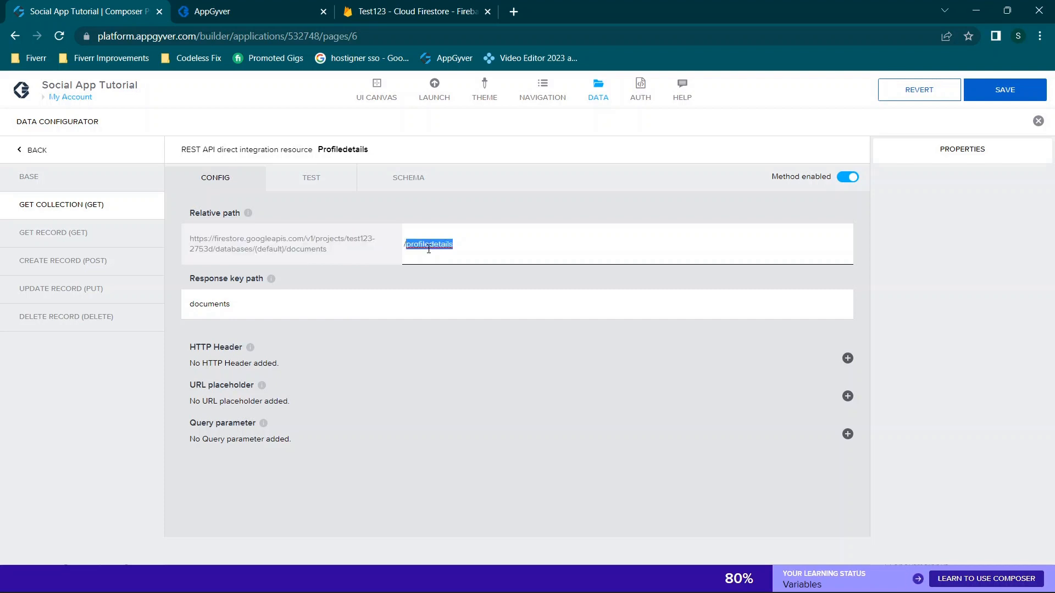
pyautogui.doubleClick(413, 246)
pyautogui.click(414, 246)
pyautogui.click(356, 264)
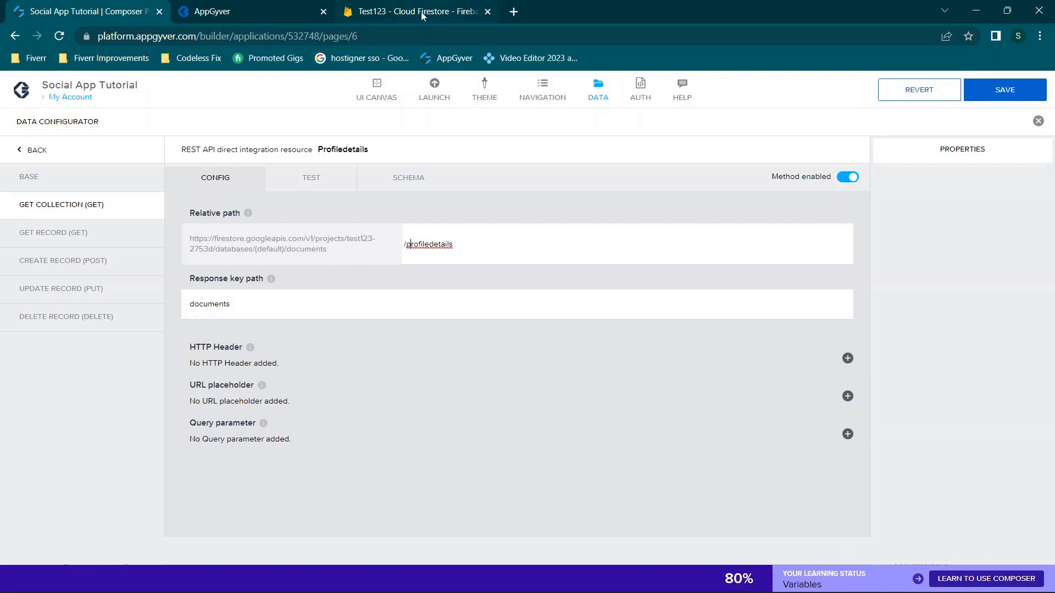
pyautogui.moveTo(252, 302); pyautogui.dragTo(146, 324)
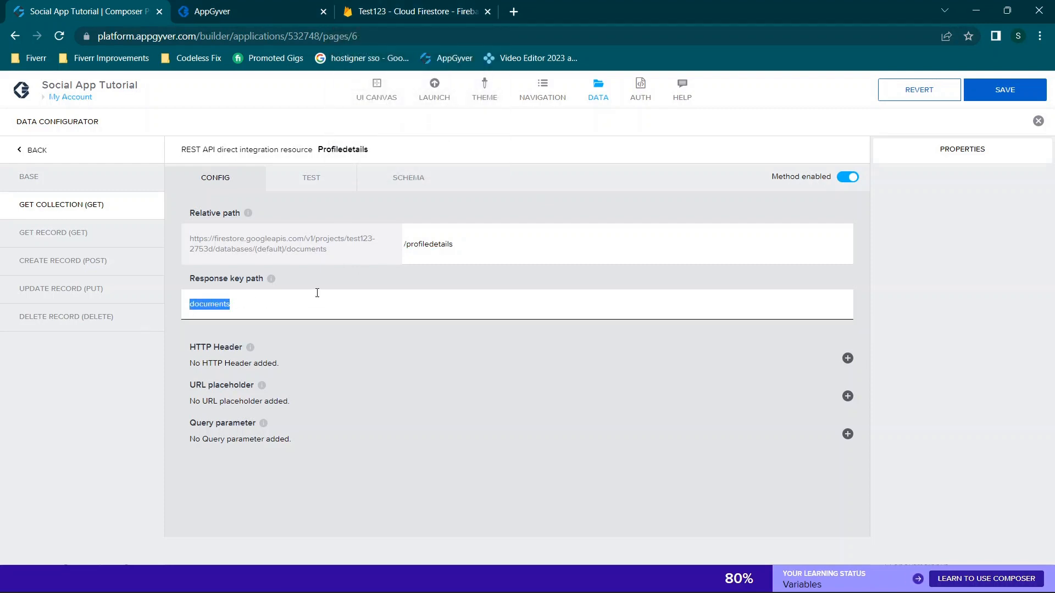
# Run the Get collection test, which fails with a 403 permission error
pyautogui.click(307, 179)
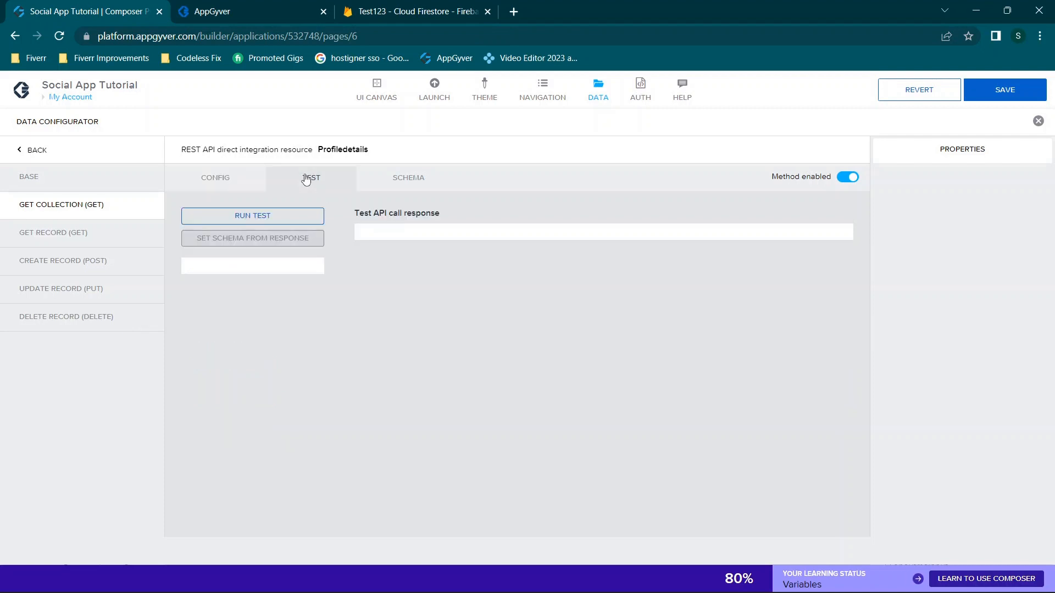
pyautogui.click(275, 216)
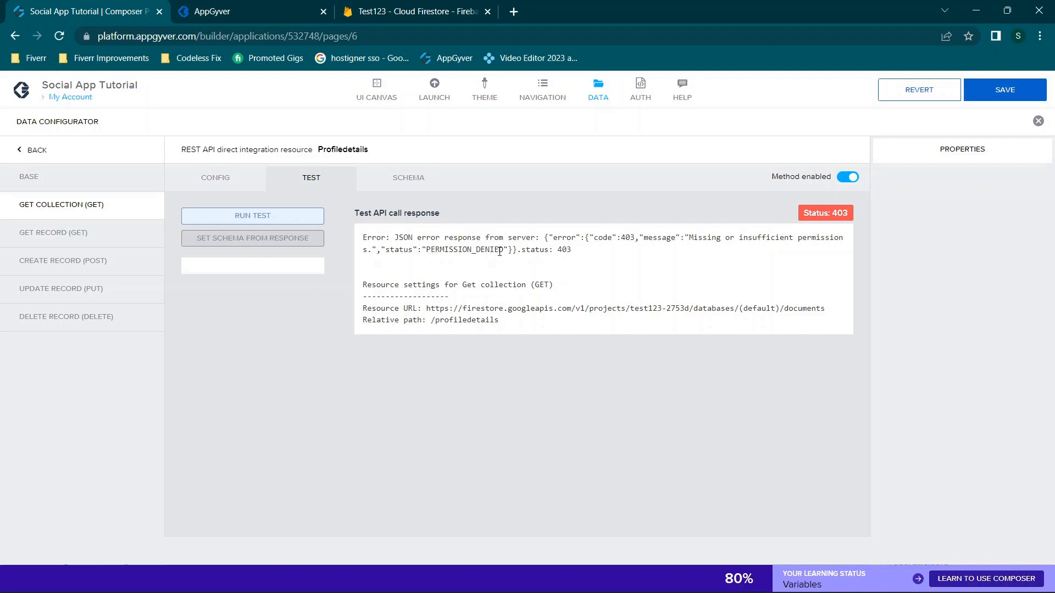
pyautogui.click(377, 6)
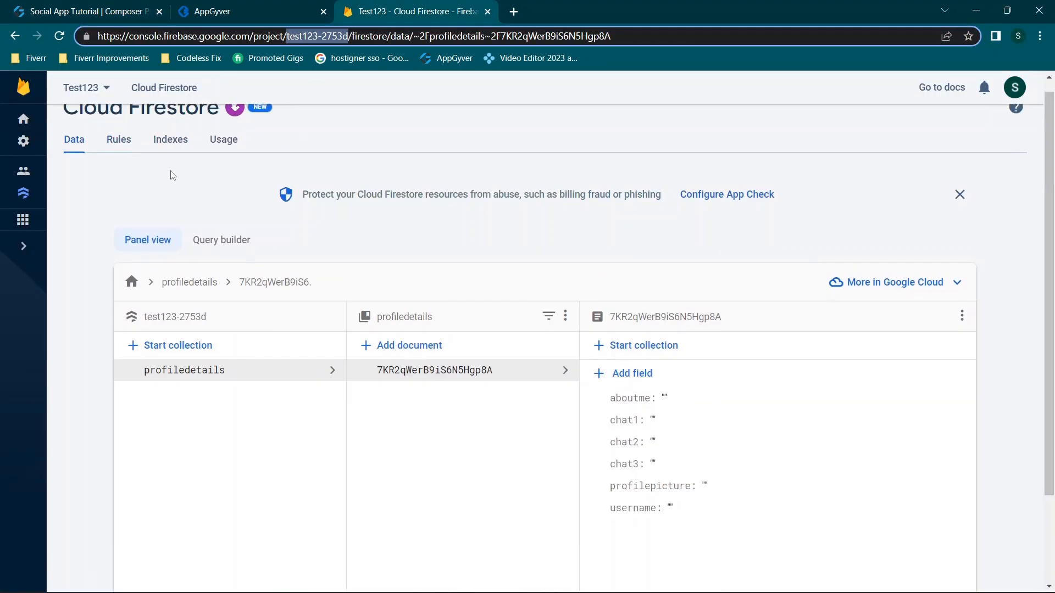
# Change the Firestore rule to 'allow read, write: if true' and publish it
pyautogui.scroll(1, 173, 175)
pyautogui.click(120, 156)
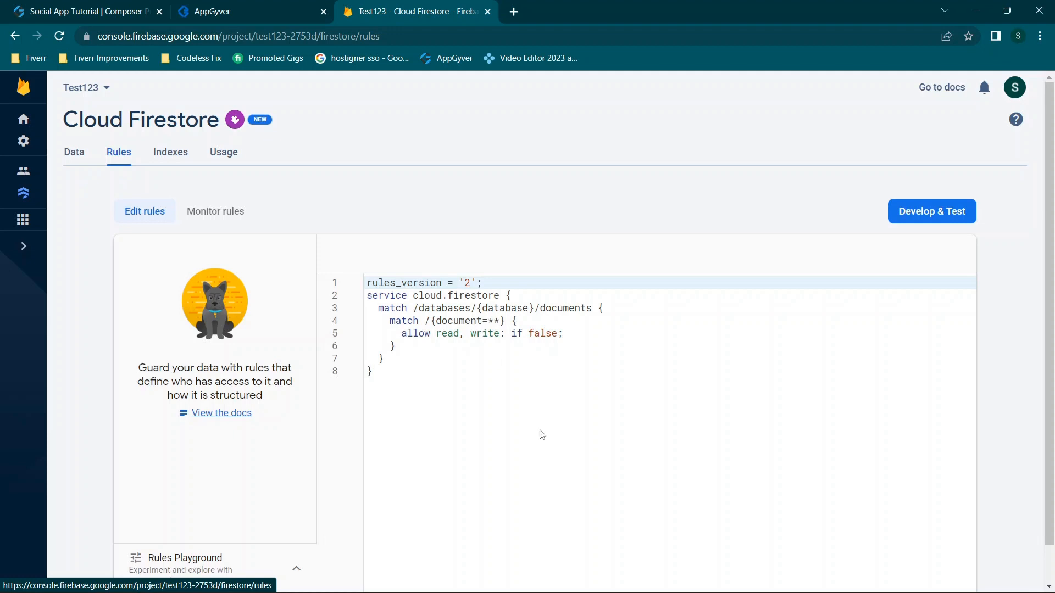
pyautogui.click(559, 333)
pyautogui.moveTo(559, 333); pyautogui.dragTo(530, 333)
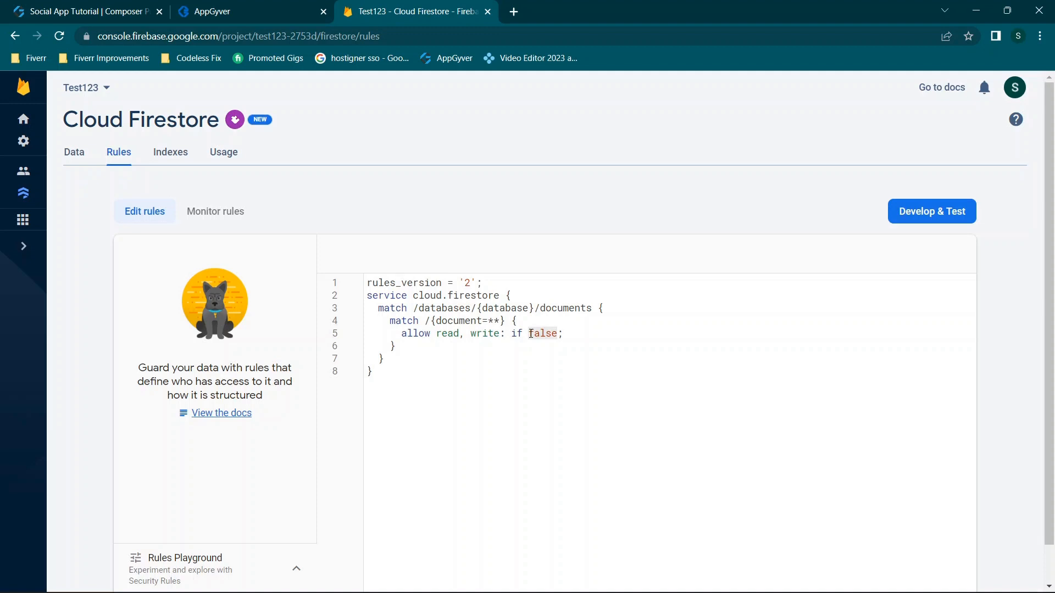
pyautogui.write('true')
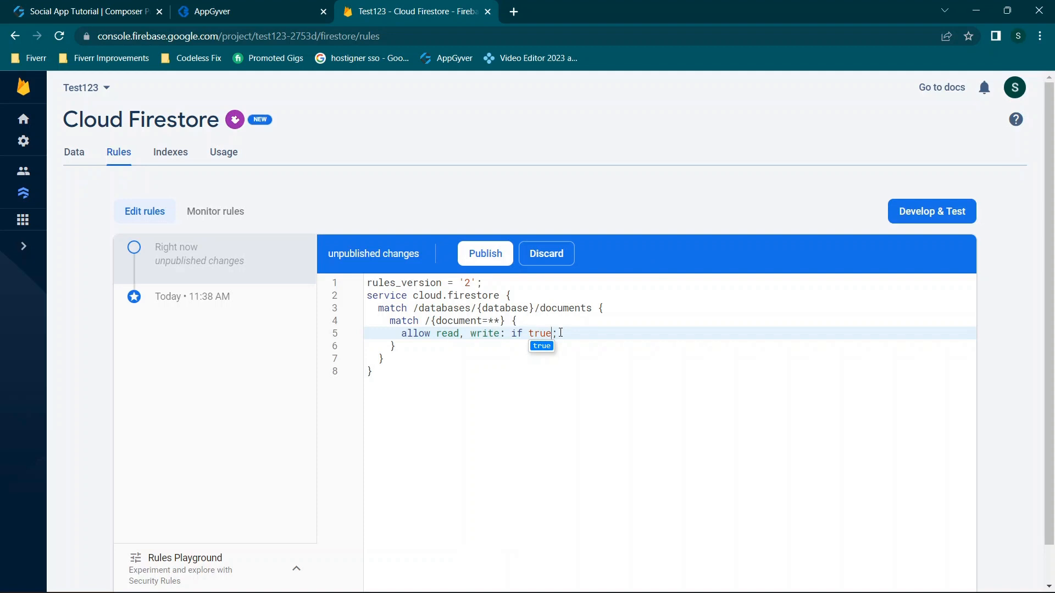
pyautogui.click(486, 254)
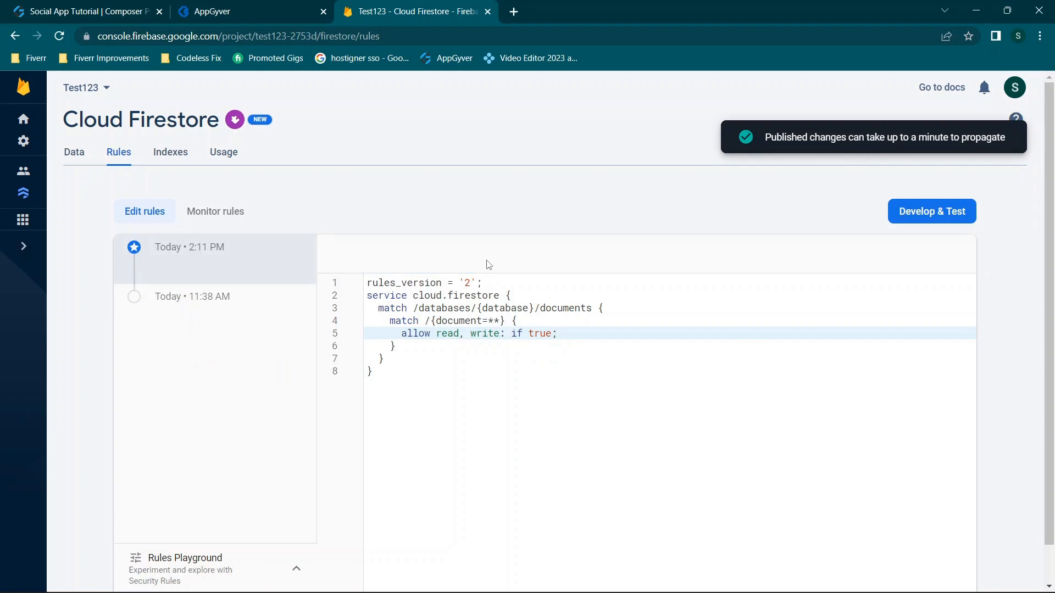
pyautogui.click(530, 333)
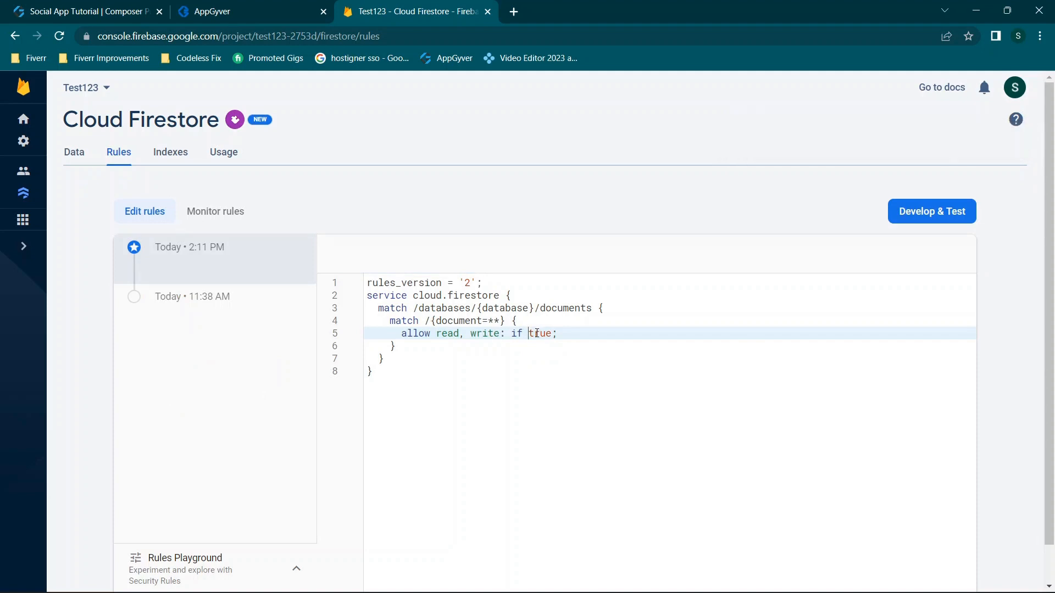
pyautogui.moveTo(537, 334); pyautogui.dragTo(550, 334)
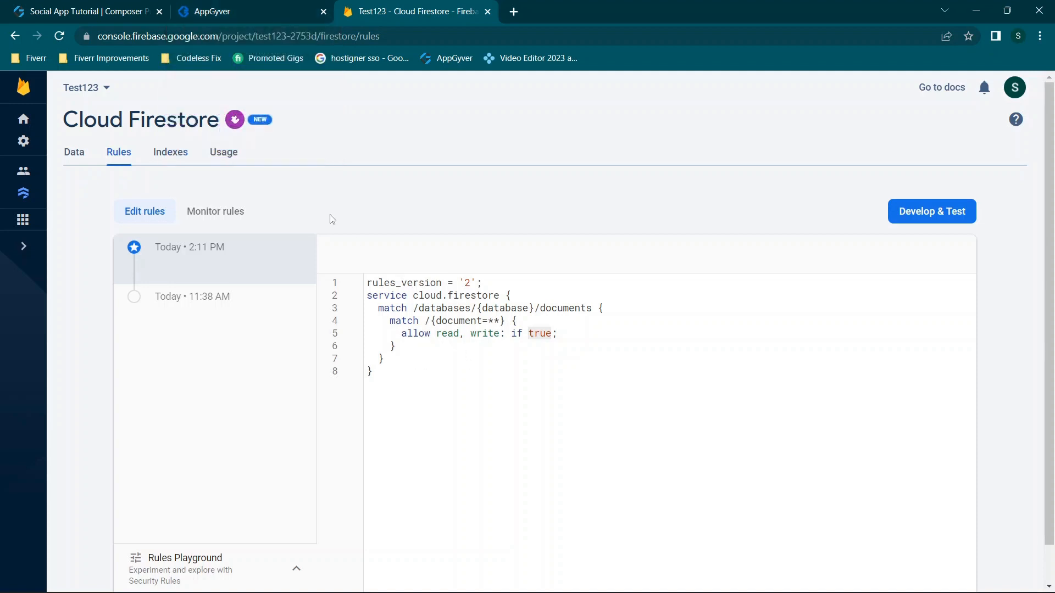
pyautogui.click(80, 163)
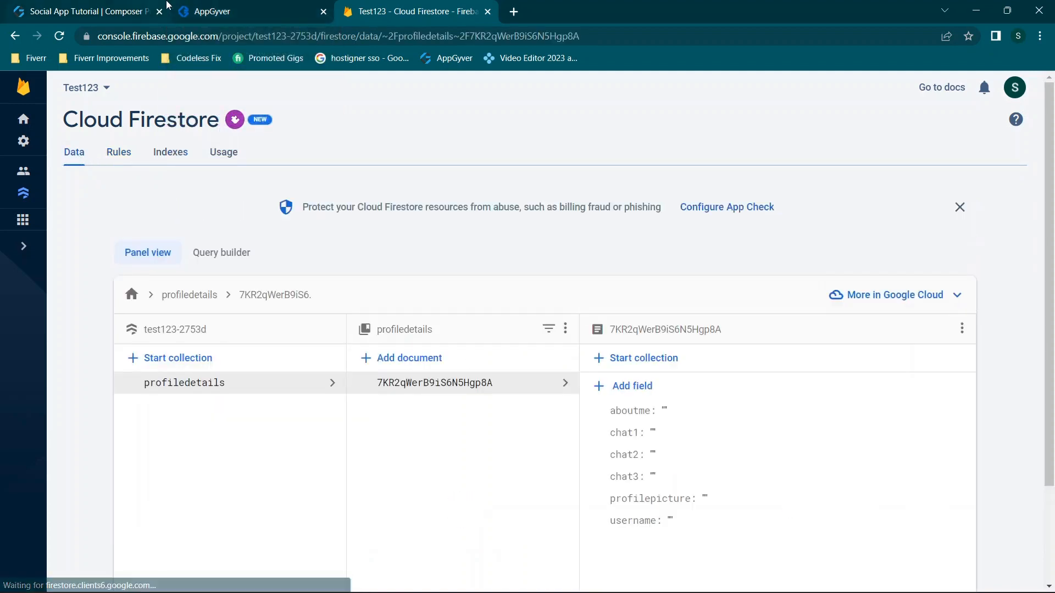
# Rerun the Get collection test, set the schema from its response, and save the resource
pyautogui.click(134, 6)
pyautogui.click(263, 218)
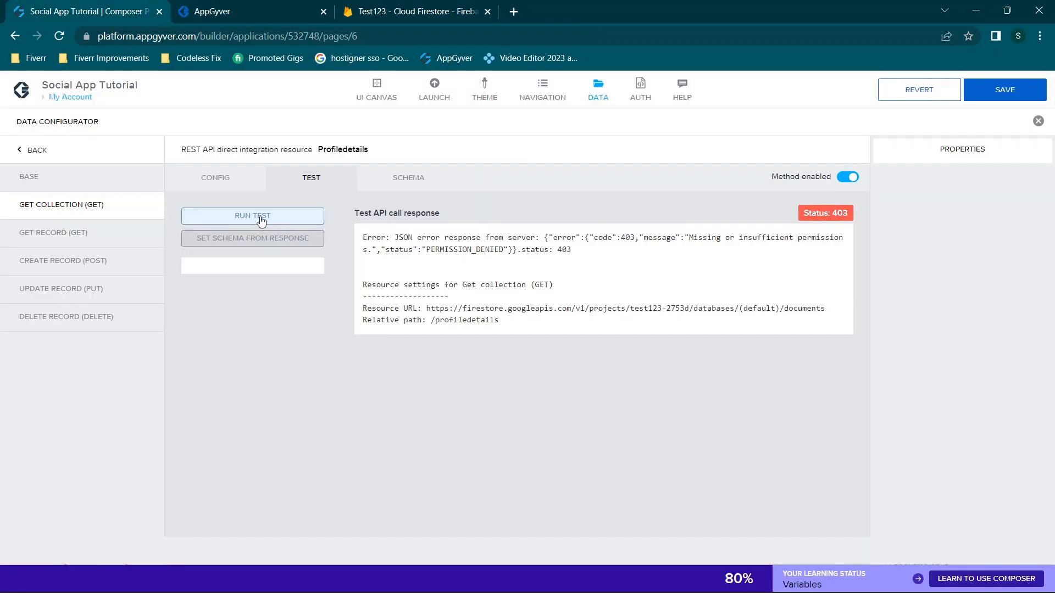
pyautogui.scroll(-1, 494, 285)
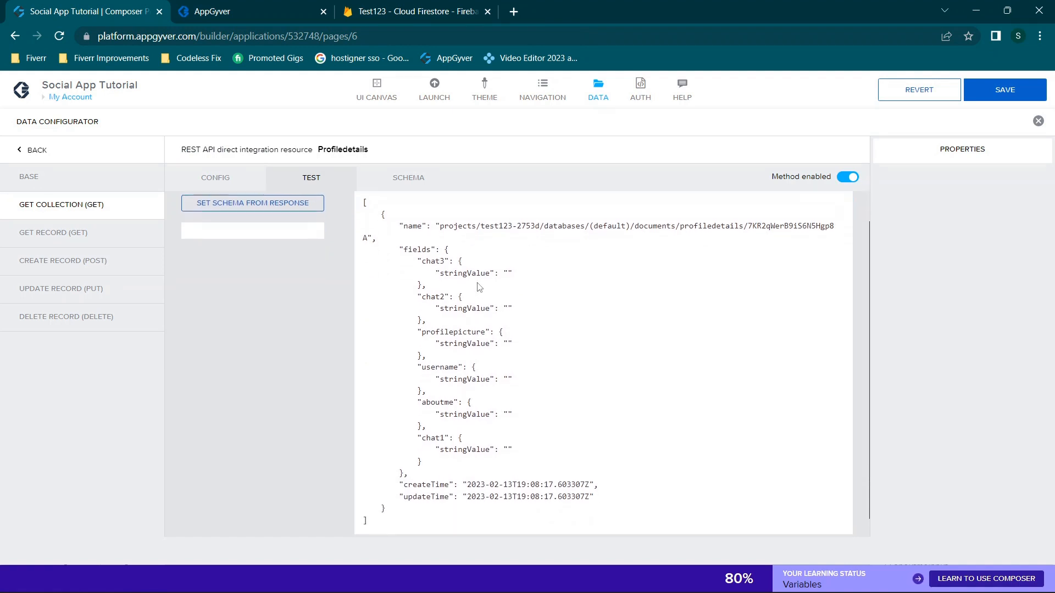
pyautogui.moveTo(515, 449); pyautogui.dragTo(400, 249)
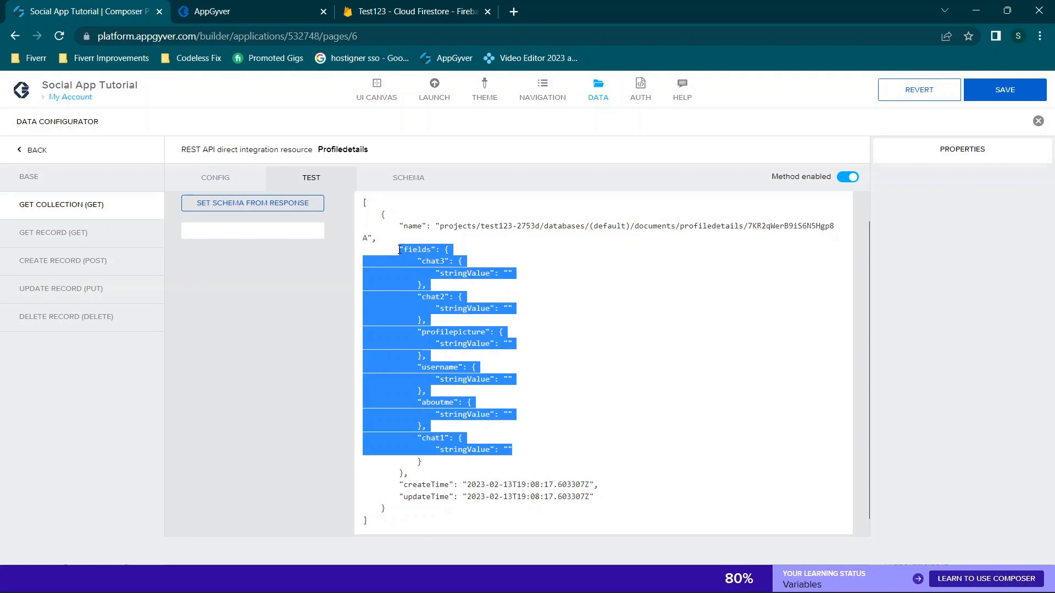
pyautogui.click(432, 324)
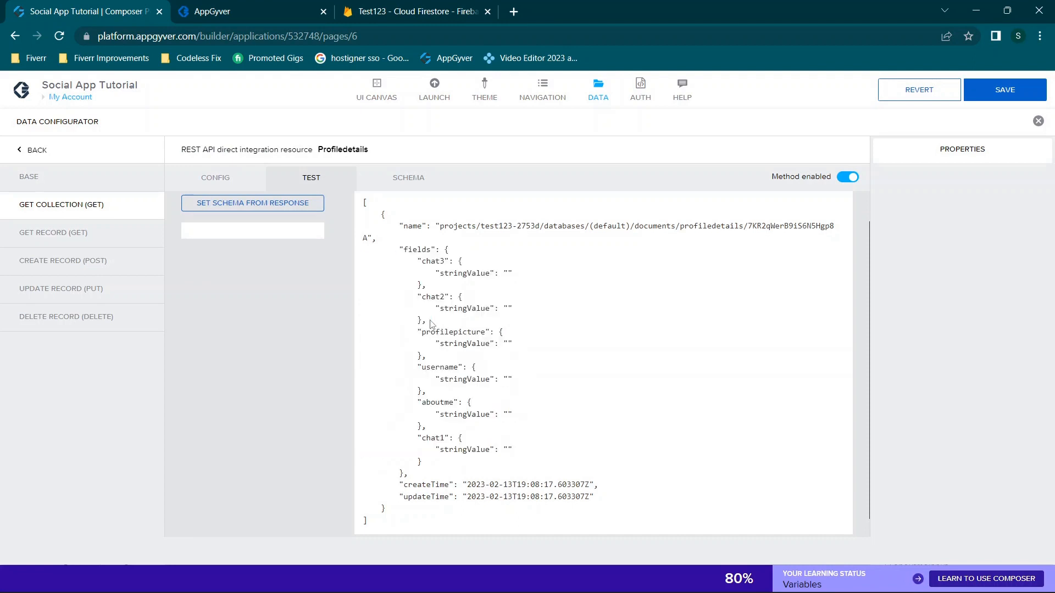
pyautogui.click(262, 207)
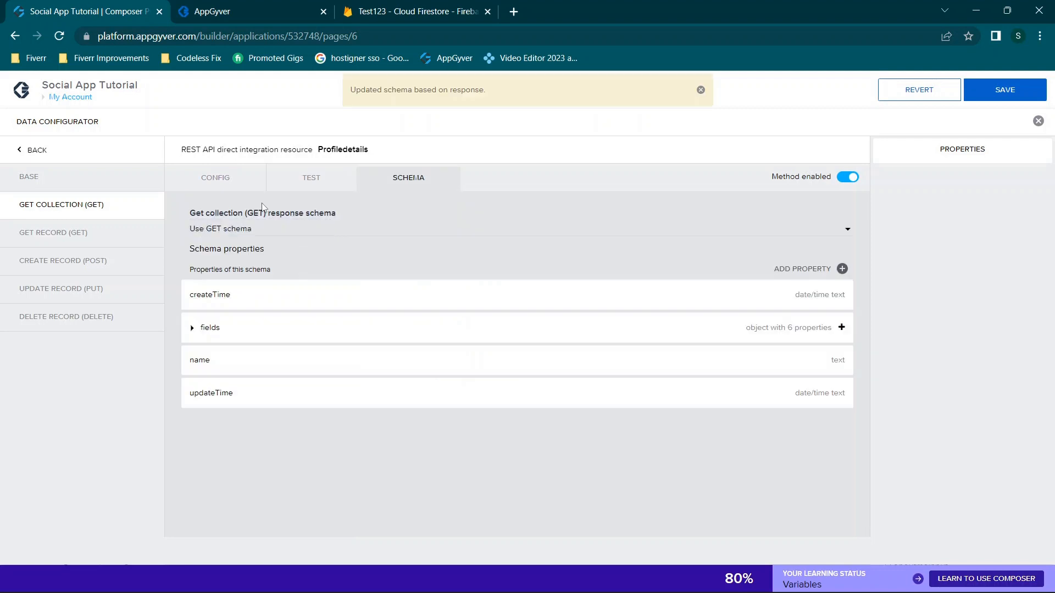
pyautogui.click(1000, 90)
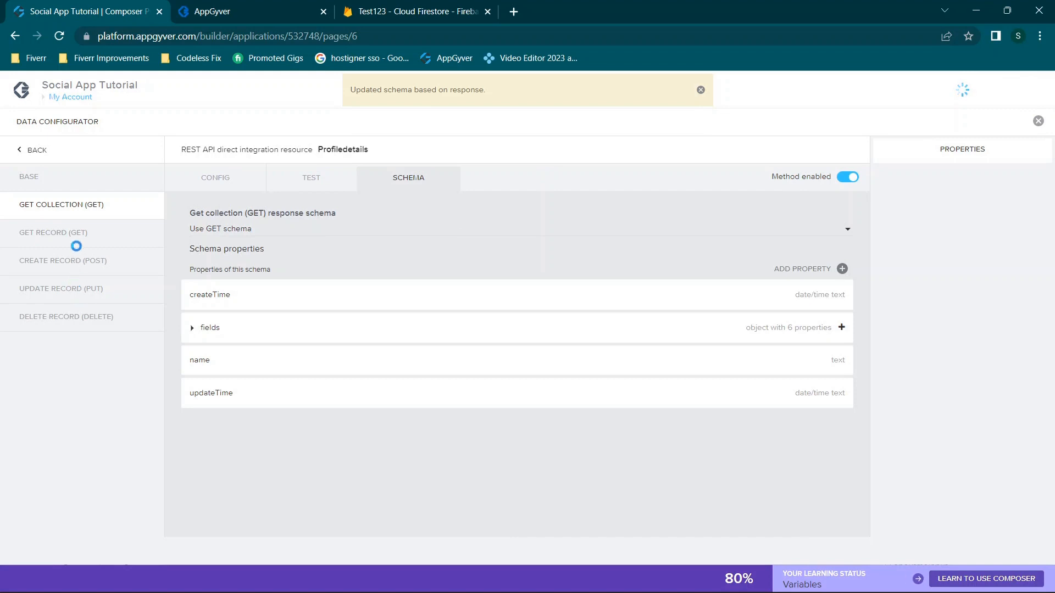
# Review Get record's /profiledetails/{id} relative path and bring up its test view
pyautogui.click(72, 238)
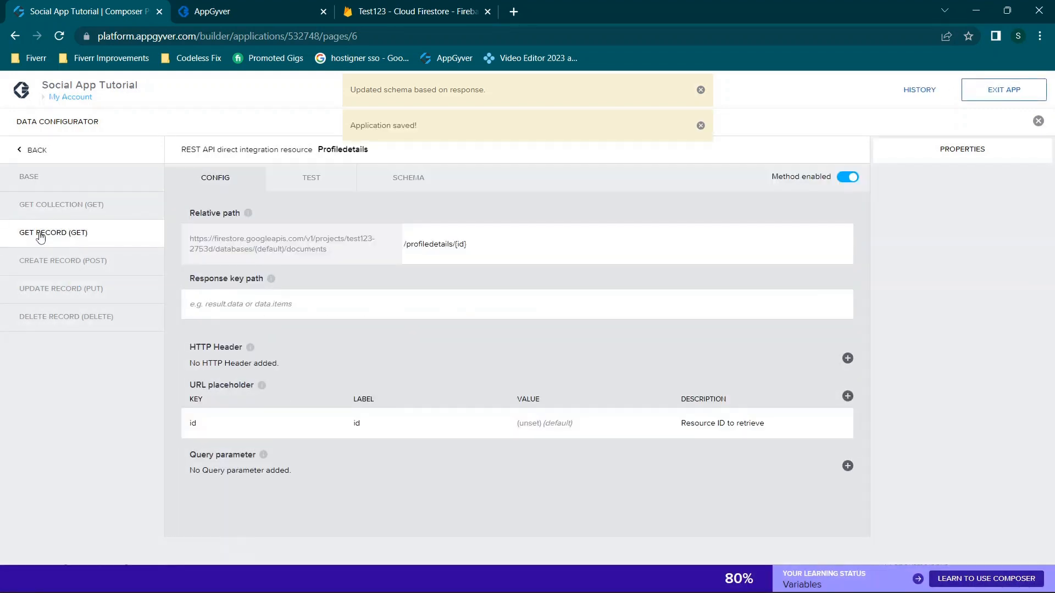
pyautogui.click(436, 242)
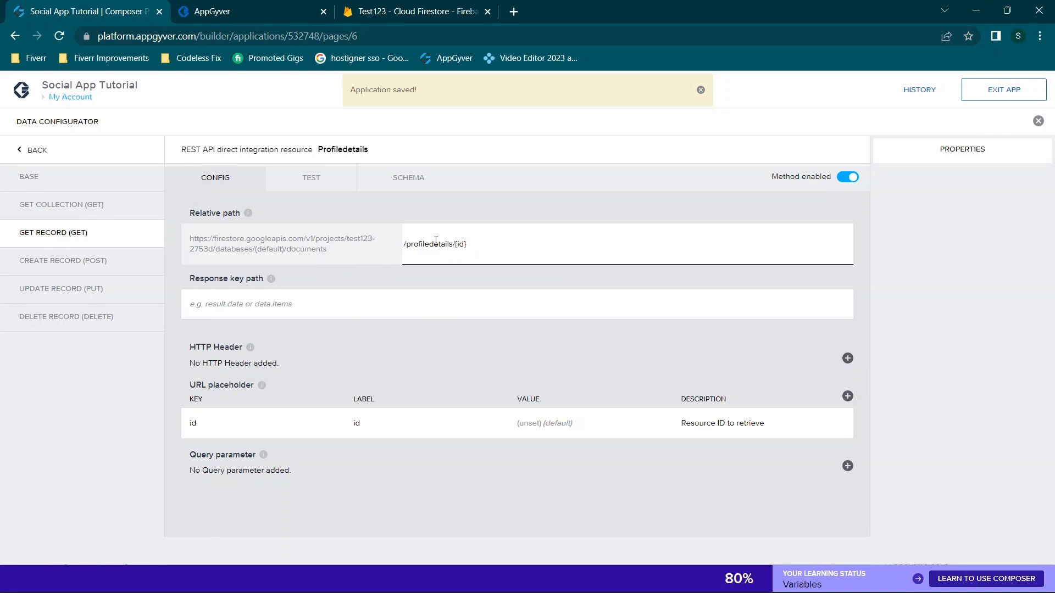
pyautogui.moveTo(405, 243); pyautogui.dragTo(486, 242)
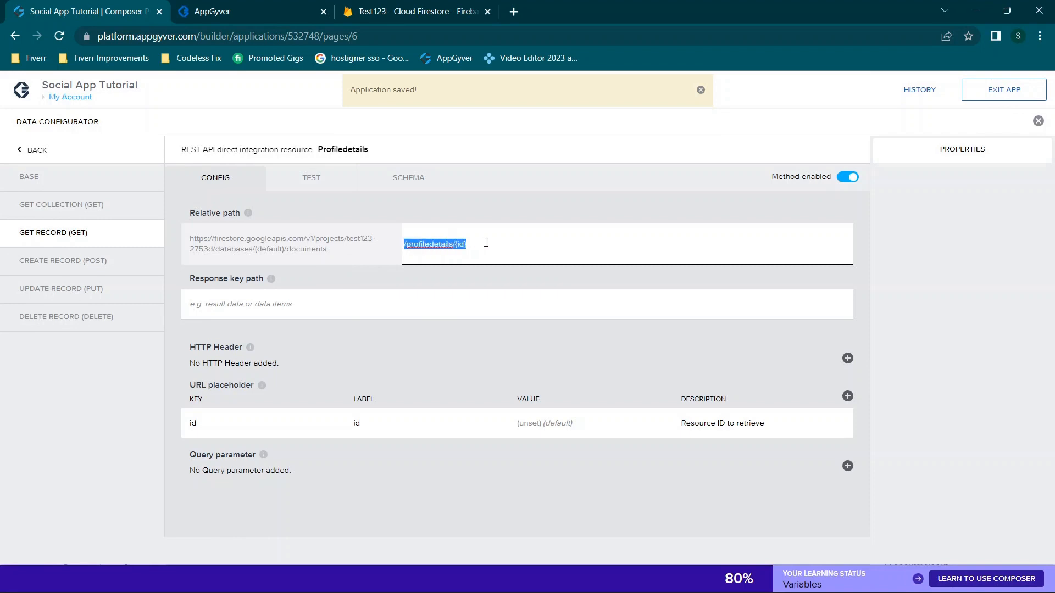
pyautogui.click(486, 242)
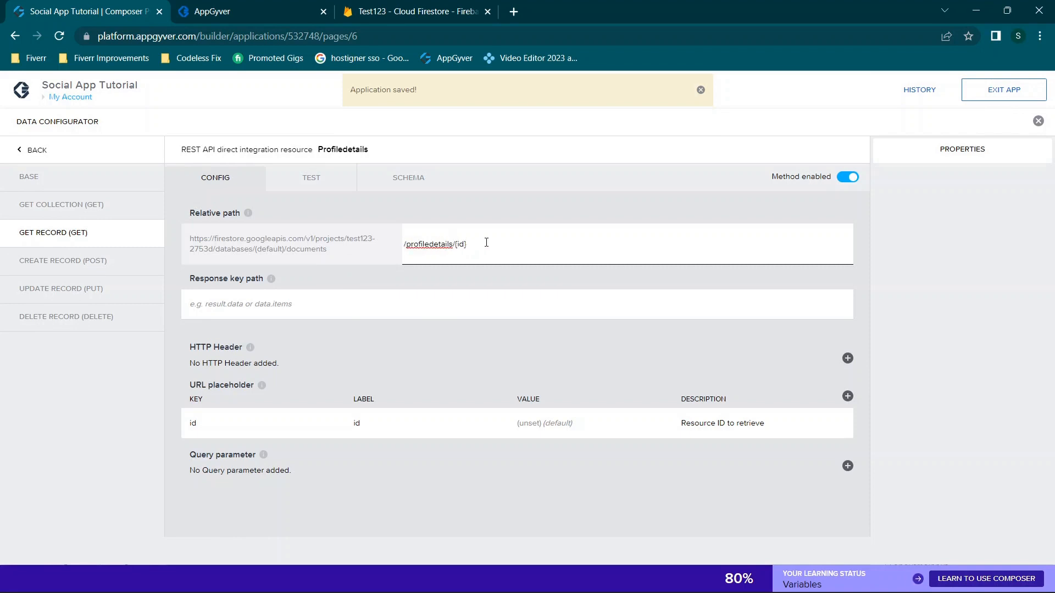
pyautogui.moveTo(345, 251); pyautogui.dragTo(176, 231)
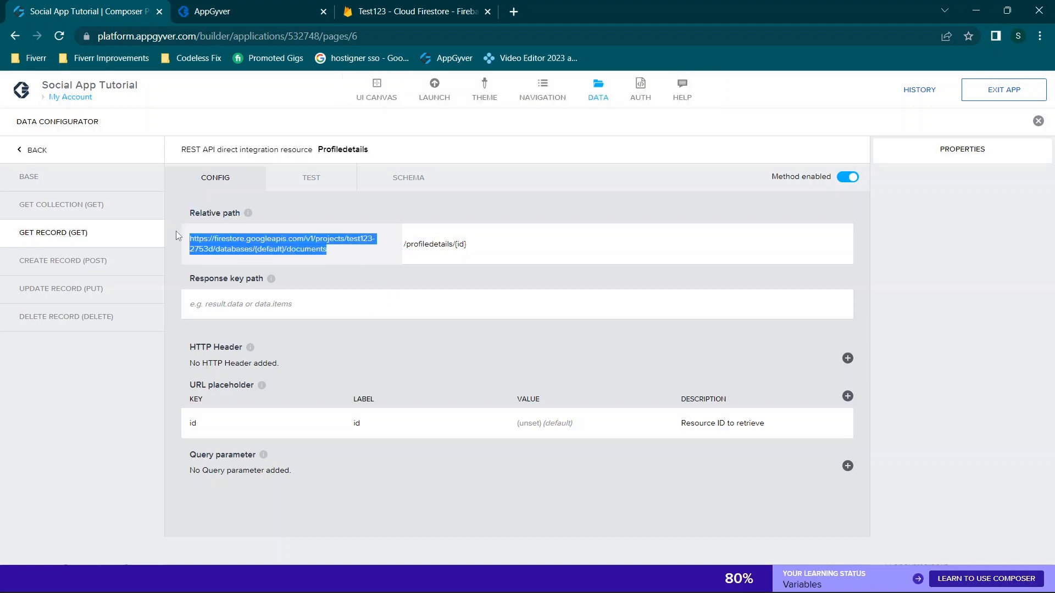
pyautogui.click(404, 245)
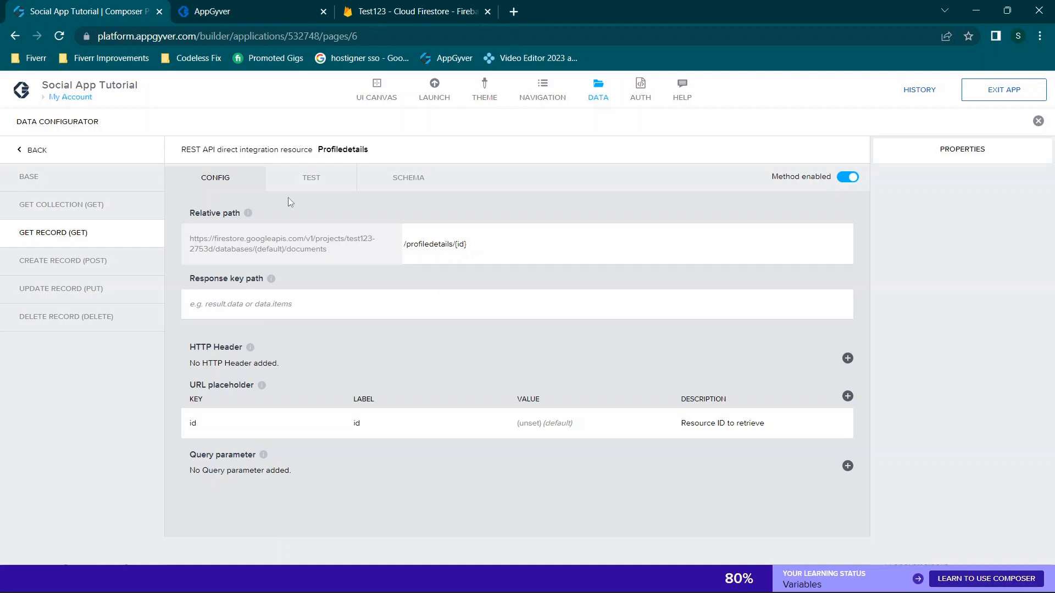
pyautogui.click(306, 189)
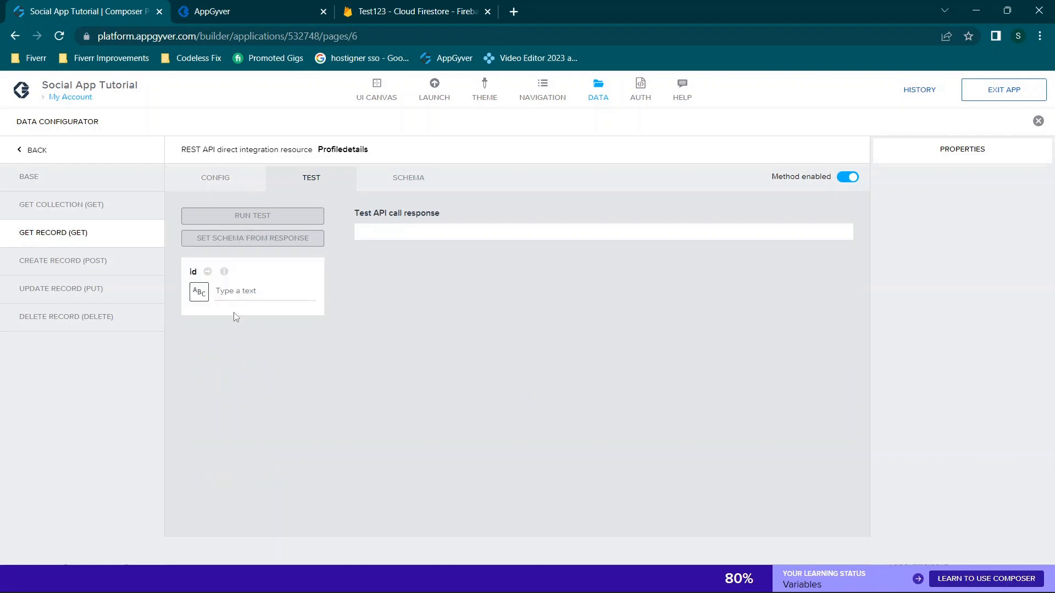
pyautogui.click(409, 6)
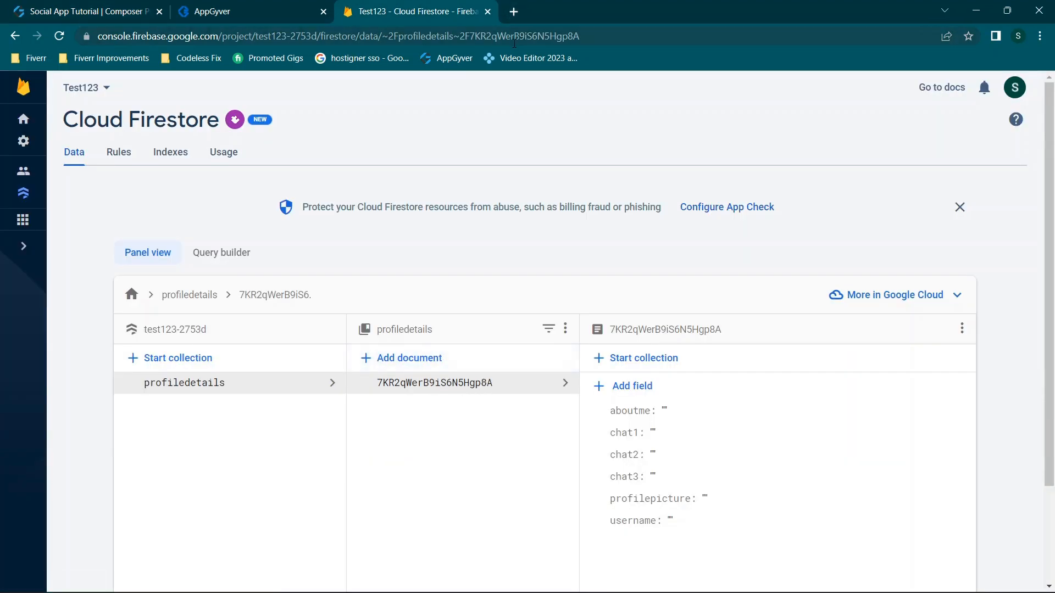
# Copy the profiledetails document ID from the end of the Firestore page address
pyautogui.click(514, 36)
pyautogui.click(502, 36)
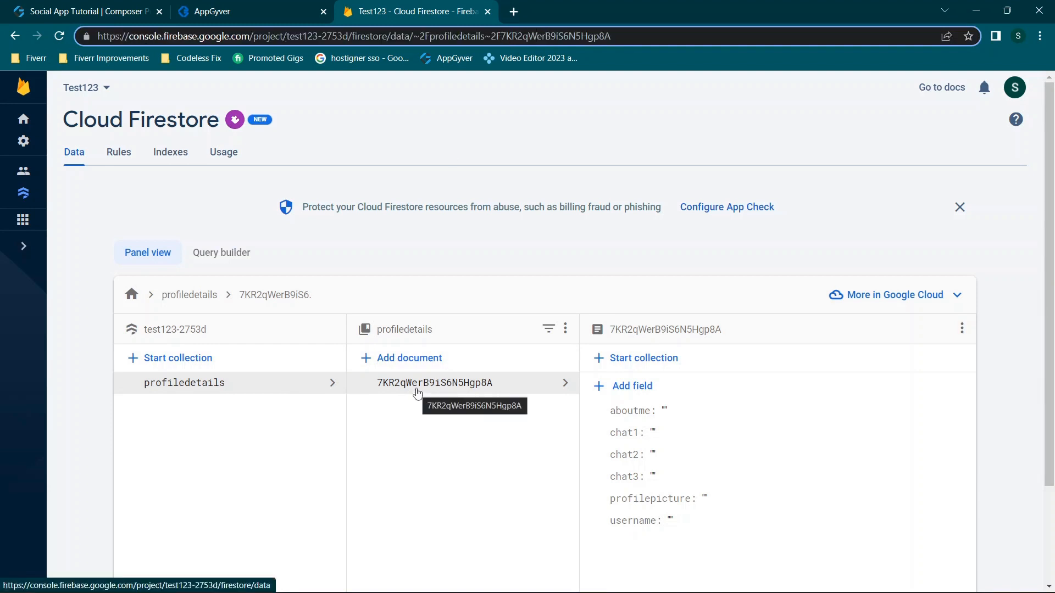
pyautogui.click(417, 393)
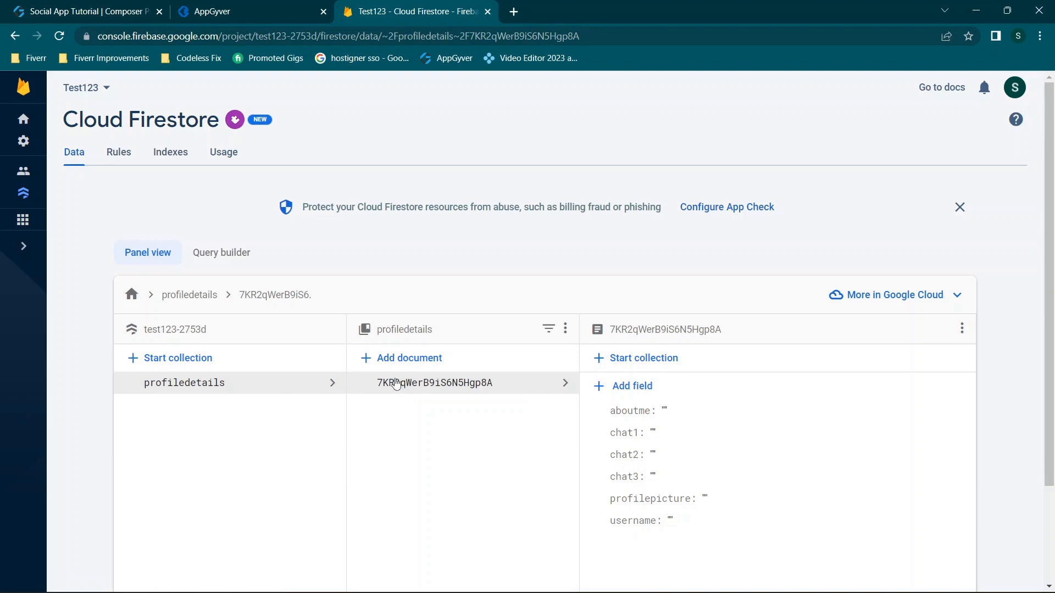
pyautogui.doubleClick(472, 37)
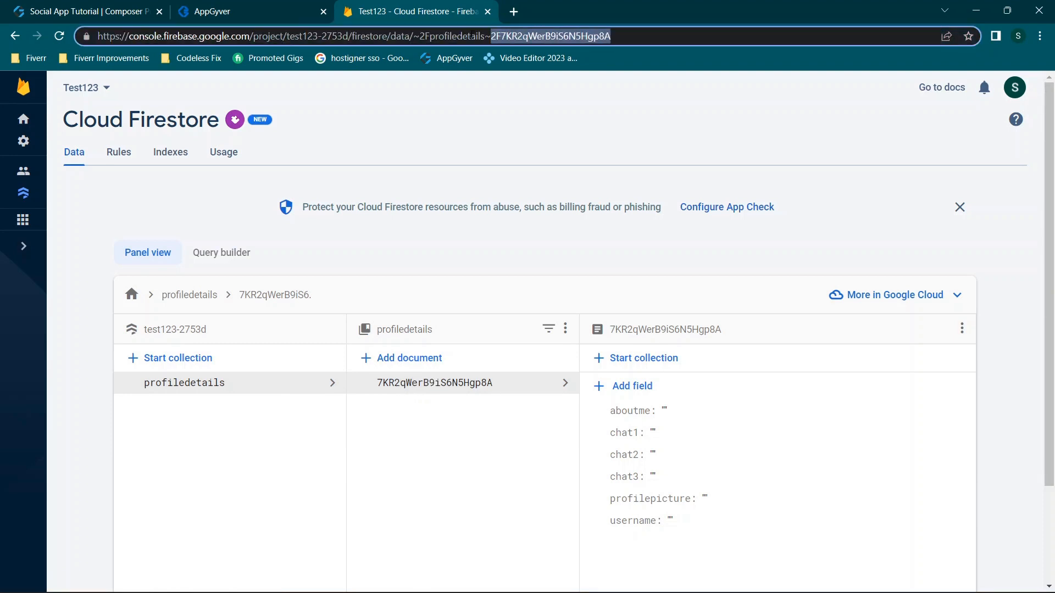
pyautogui.click(497, 37)
pyautogui.moveTo(503, 37); pyautogui.dragTo(670, 59)
pyautogui.hotkey('ctrl', 'c')
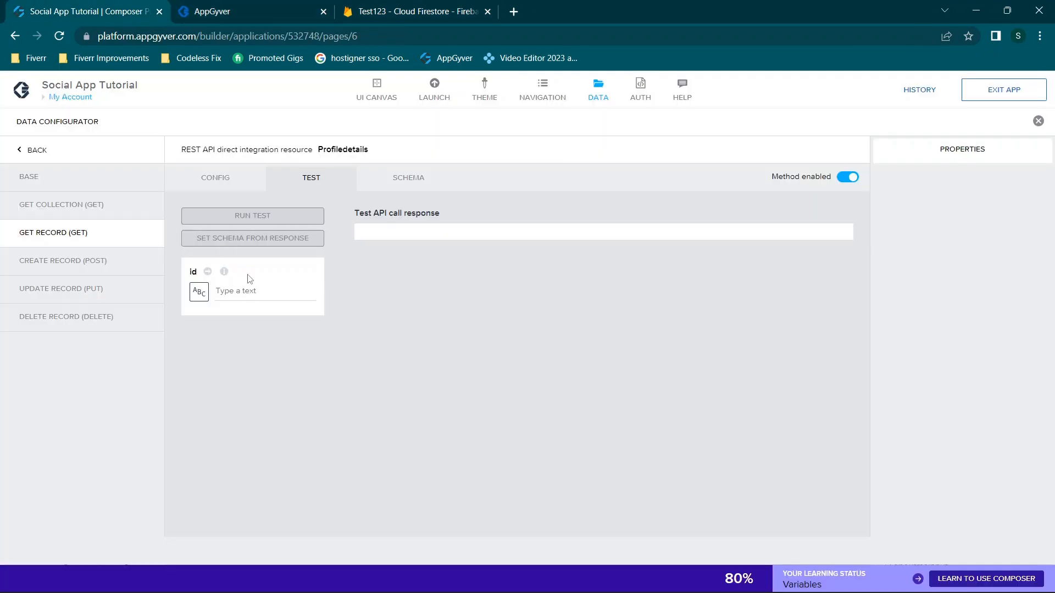
# Run the Get record test with the pasted document ID and check the resulting schema
pyautogui.click(249, 290)
pyautogui.hotkey('ctrl', 'v')
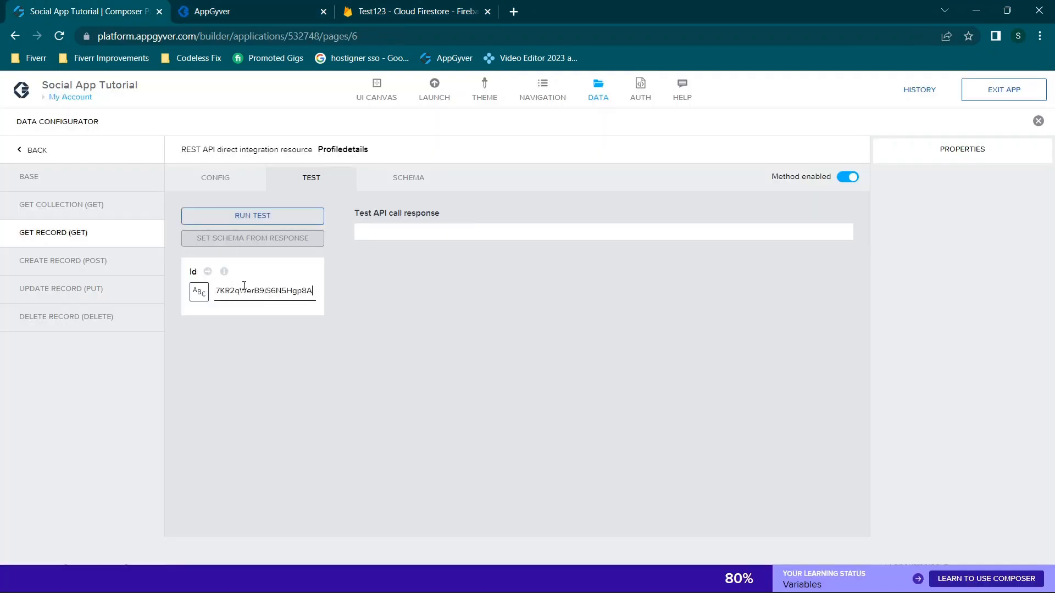
pyautogui.click(254, 222)
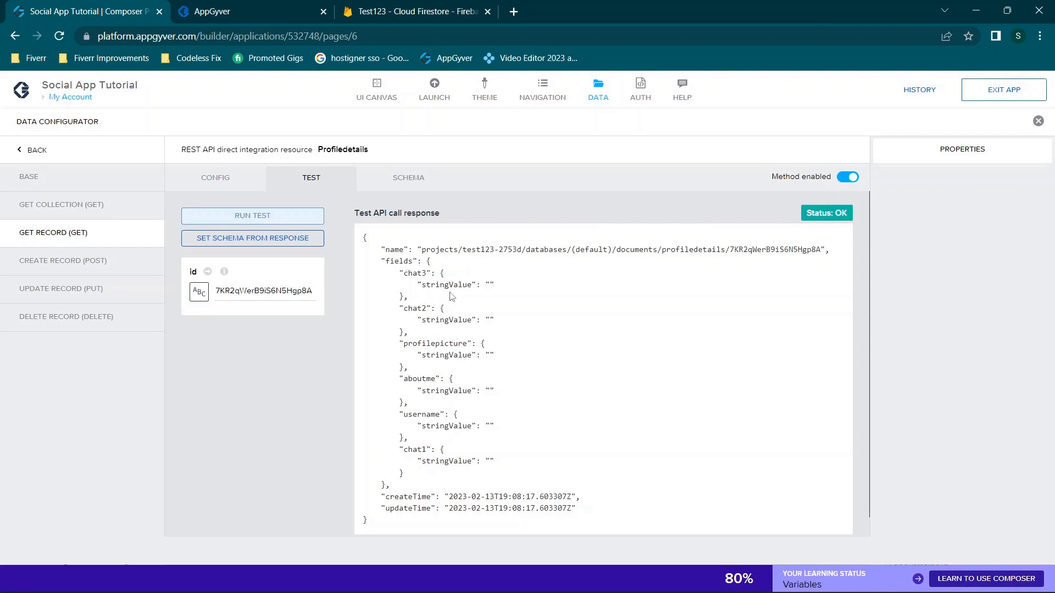
pyautogui.click(408, 177)
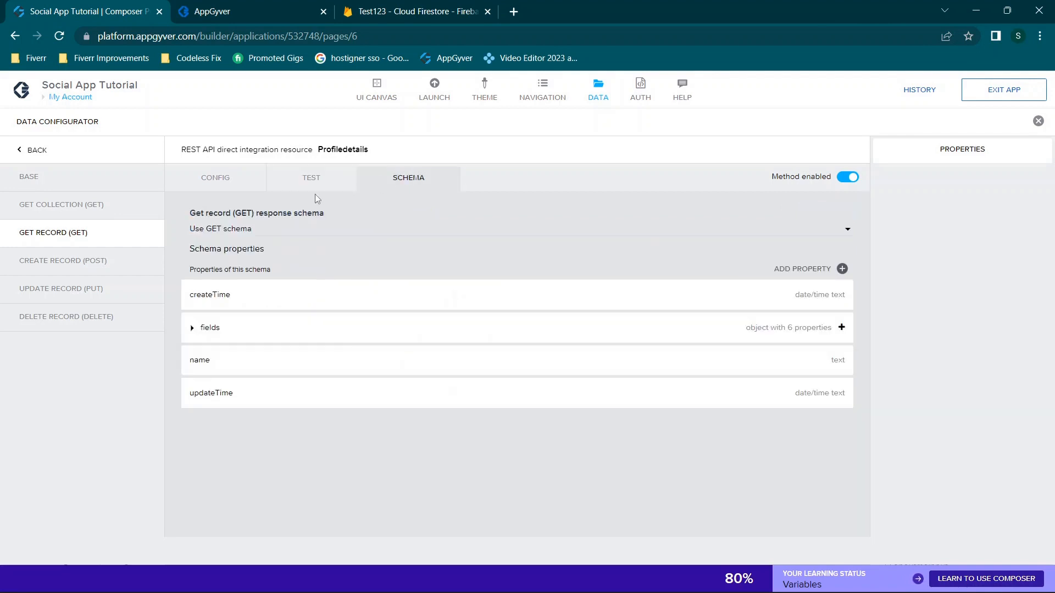
pyautogui.click(312, 179)
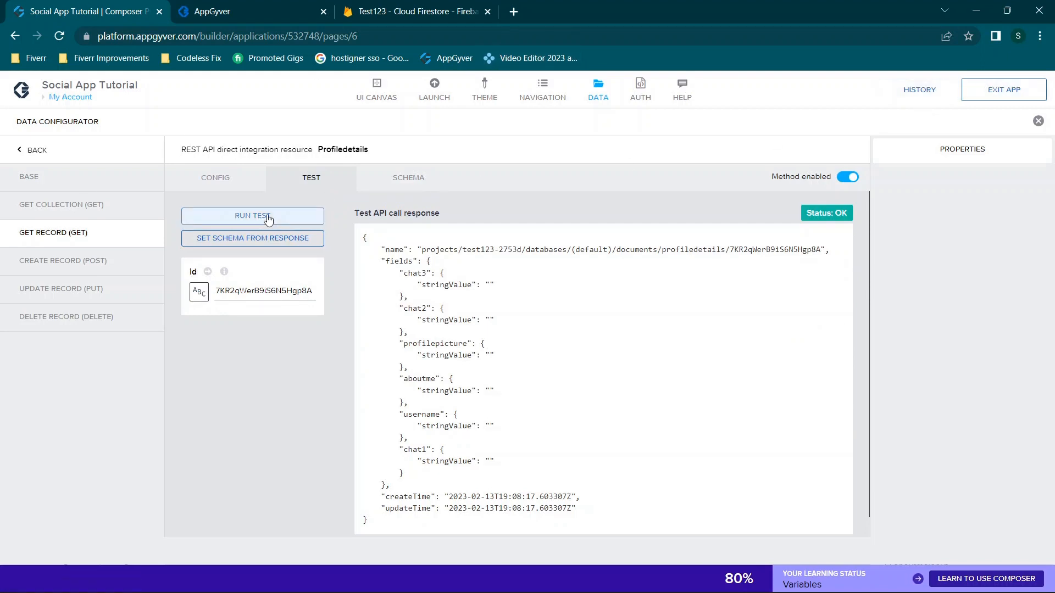
pyautogui.click(52, 211)
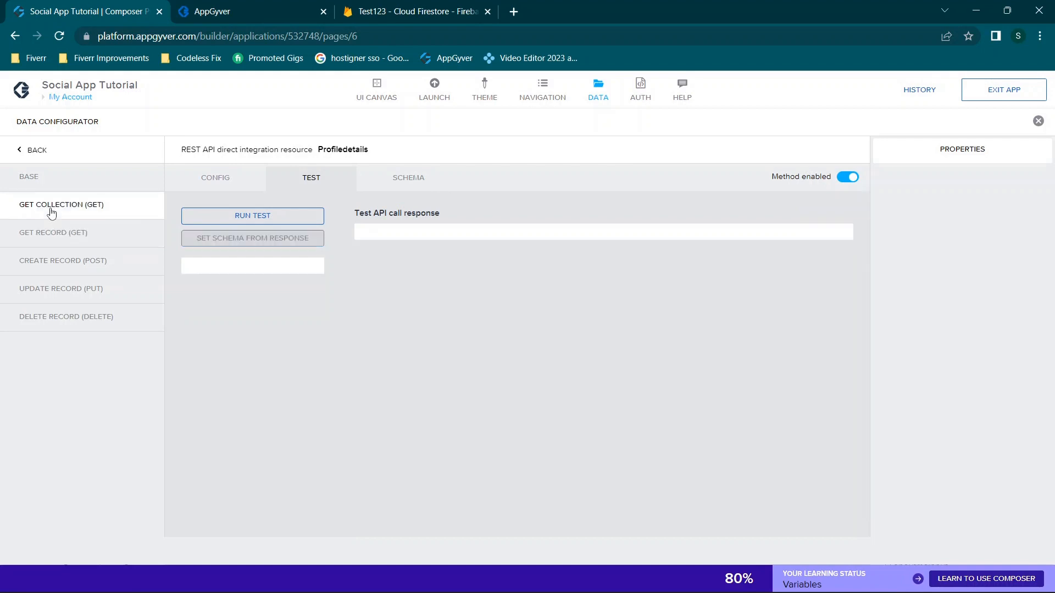
# Change the Resource URL project back to sampledonotdelete, save, and close the Data configurator
pyautogui.click(46, 177)
pyautogui.moveTo(398, 320); pyautogui.dragTo(345, 322)
pyautogui.write('sampledonotdelete')
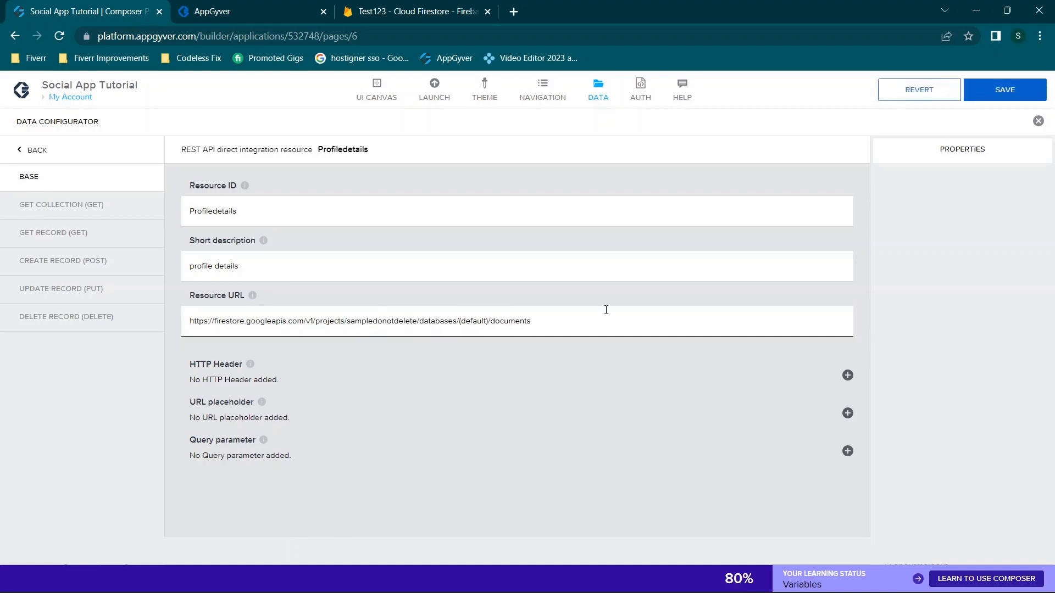
pyautogui.click(1005, 91)
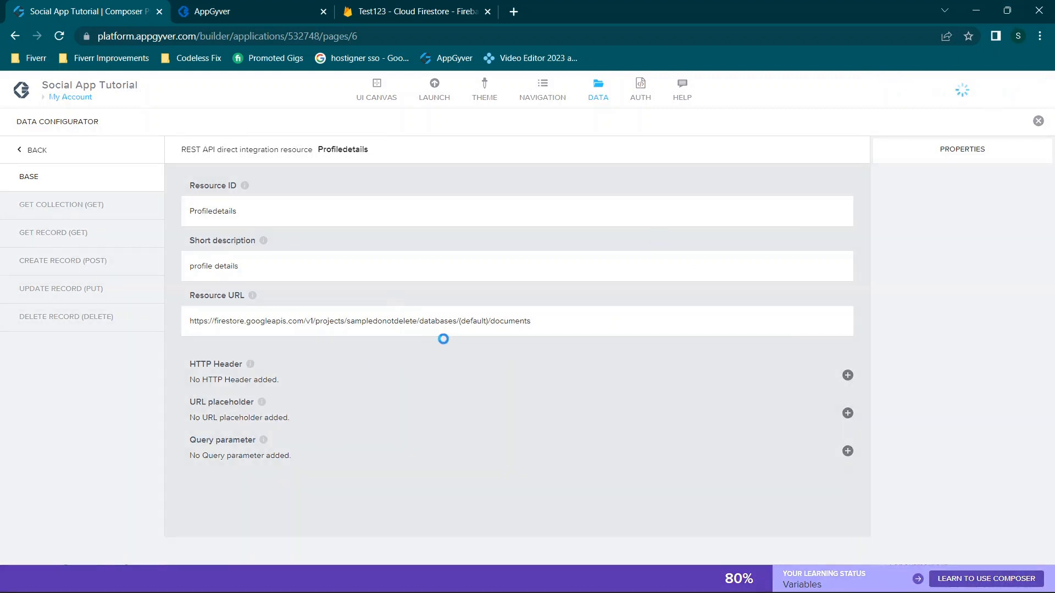
pyautogui.click(1038, 122)
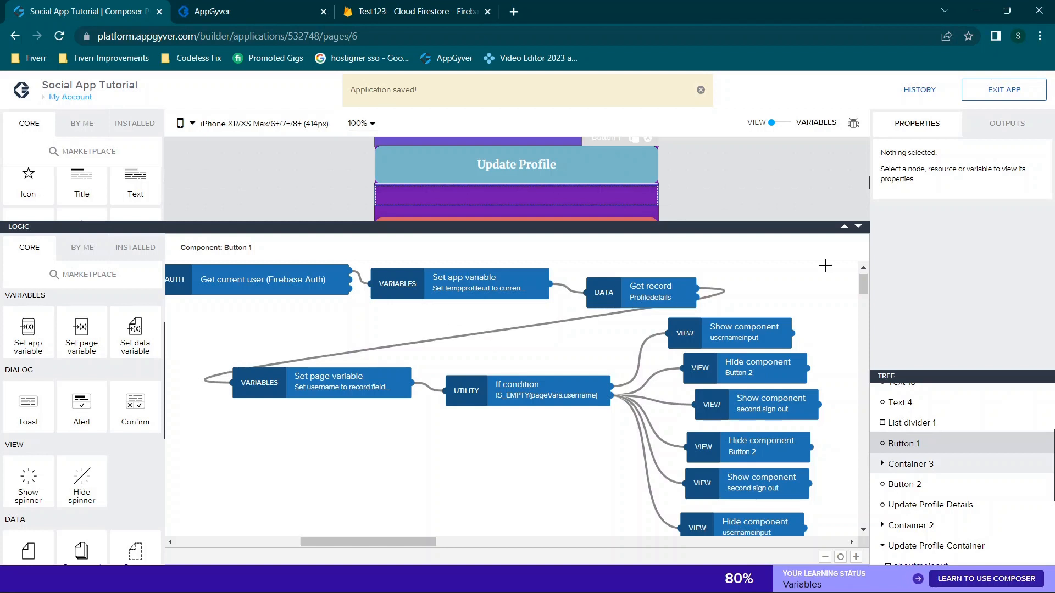
# Enlarge the page preview, select Button 1, then select the My Account page to show its logic
pyautogui.moveTo(866, 224); pyautogui.dragTo(848, 343)
pyautogui.scroll(5, 665, 291)
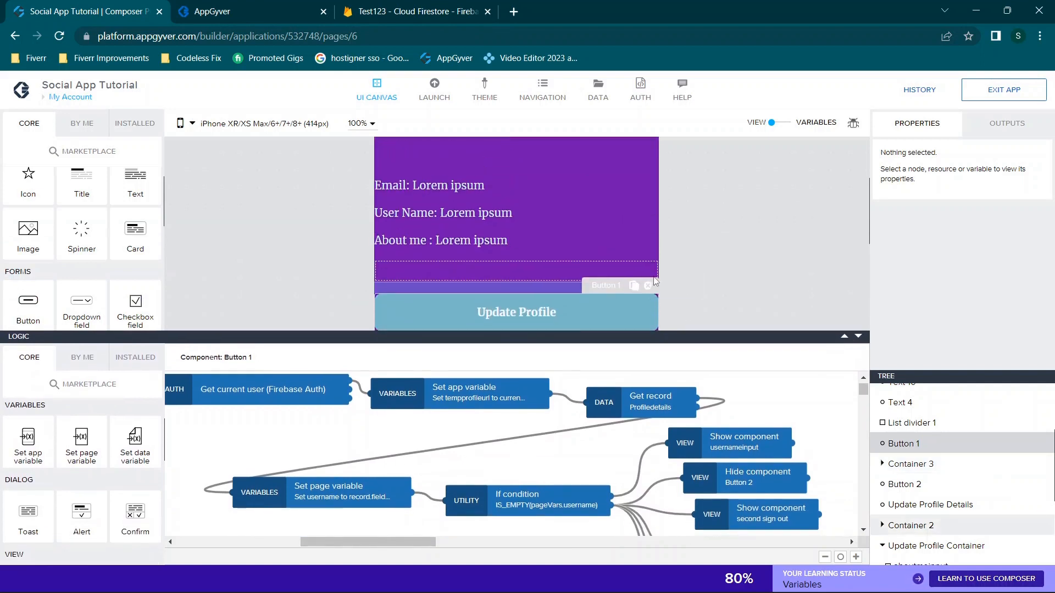
pyautogui.click(909, 444)
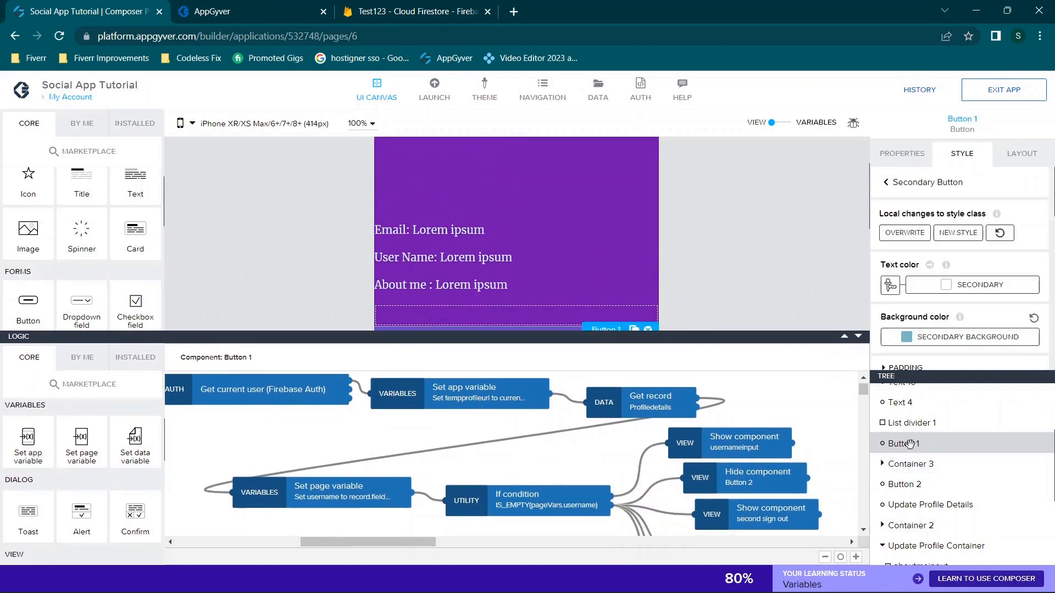
pyautogui.scroll(3, 917, 418)
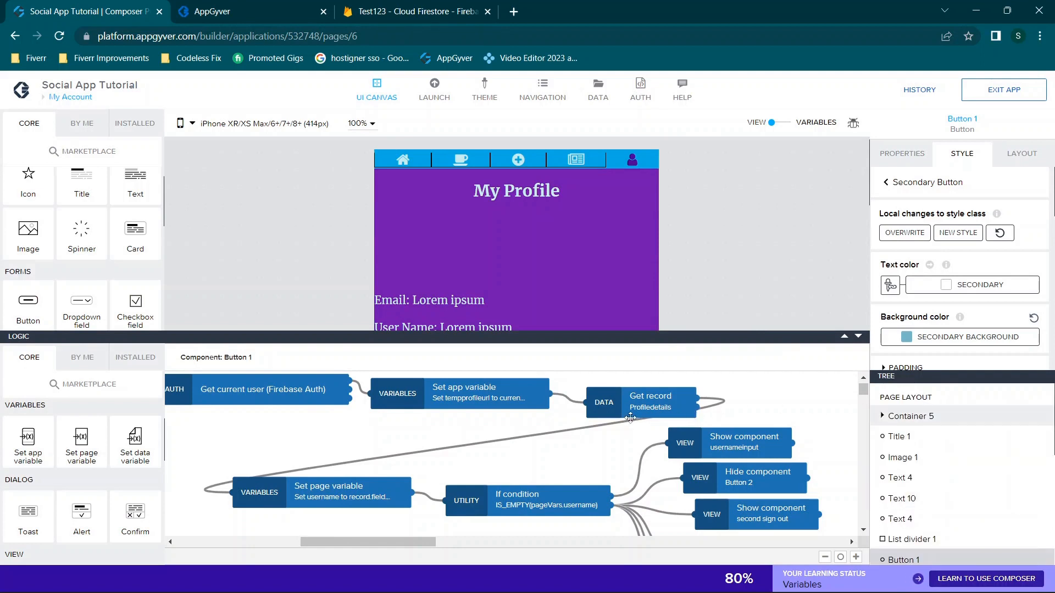
pyautogui.click(921, 398)
# Inspect the Get record node on the logic canvas, then shrink the logic area again
pyautogui.hscroll(6, 620, 454)
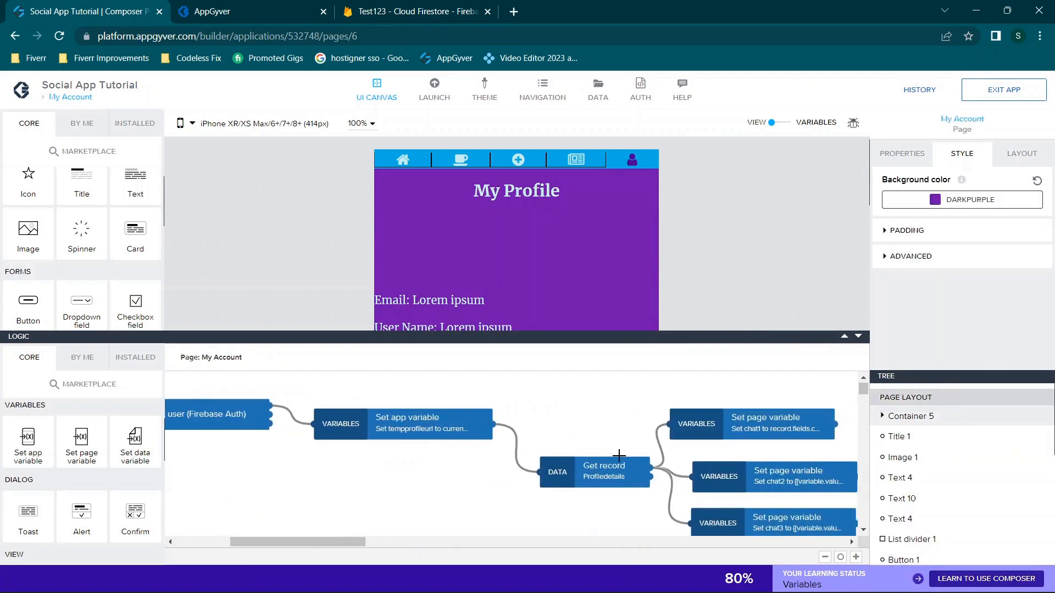
pyautogui.scroll(-2, 619, 456)
pyautogui.scroll(2, 619, 456)
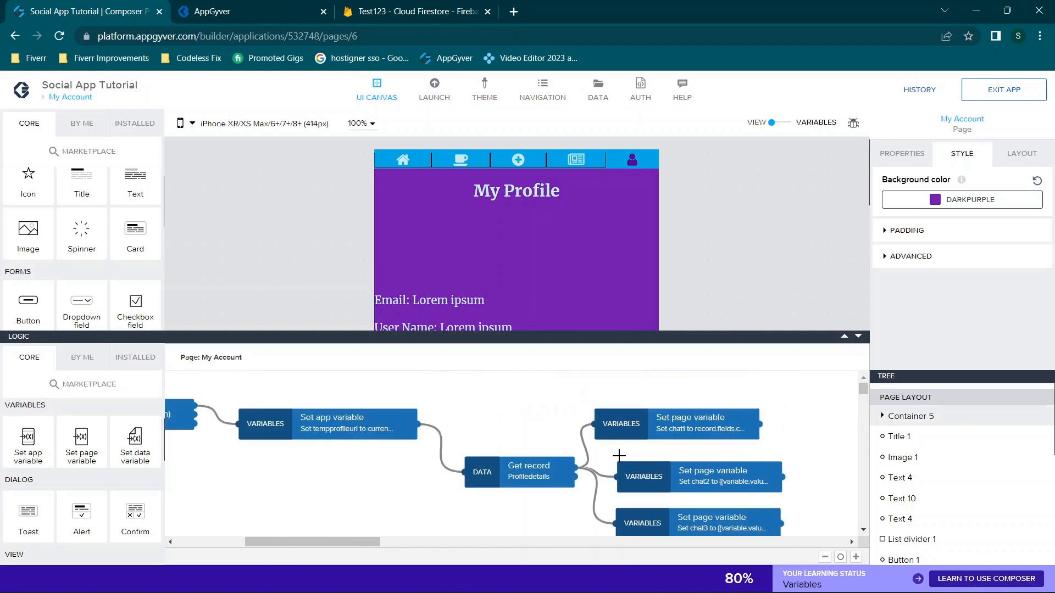
pyautogui.hscroll(-5, 619, 456)
pyautogui.hscroll(-1, 619, 456)
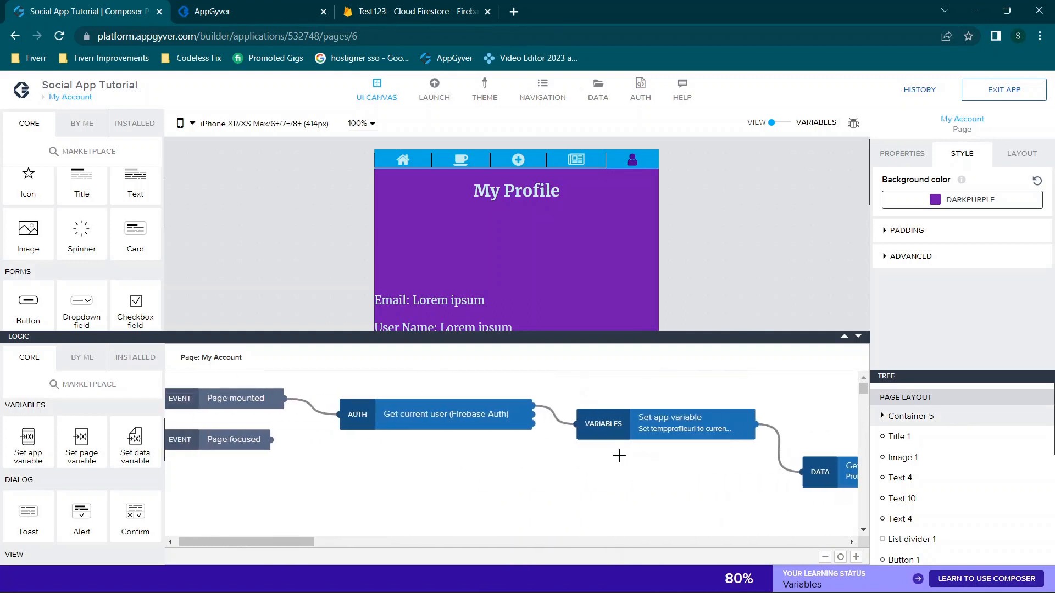
pyautogui.hscroll(5, 619, 456)
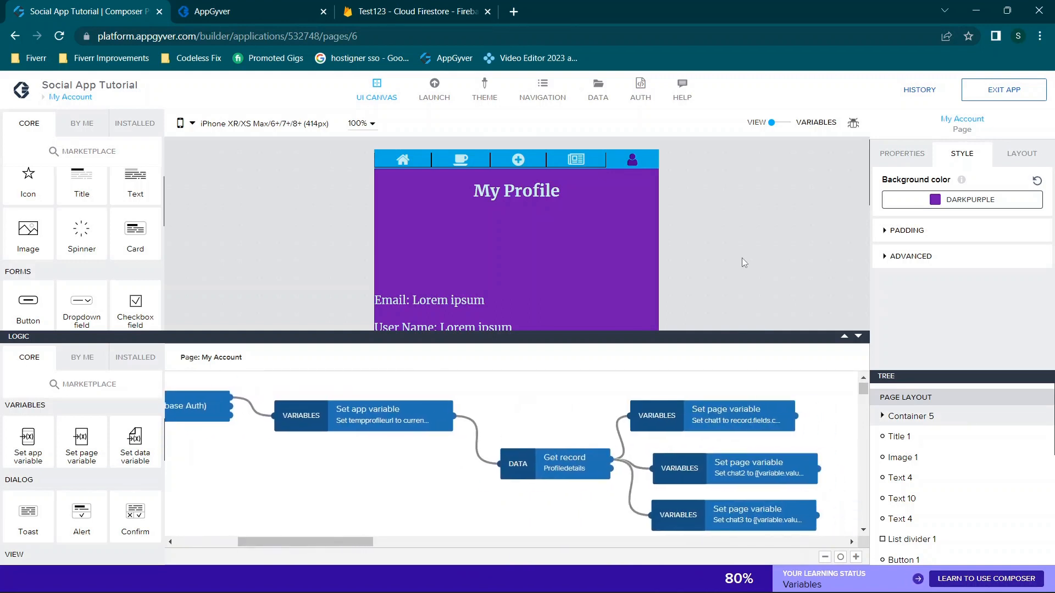
pyautogui.scroll(-4, 742, 259)
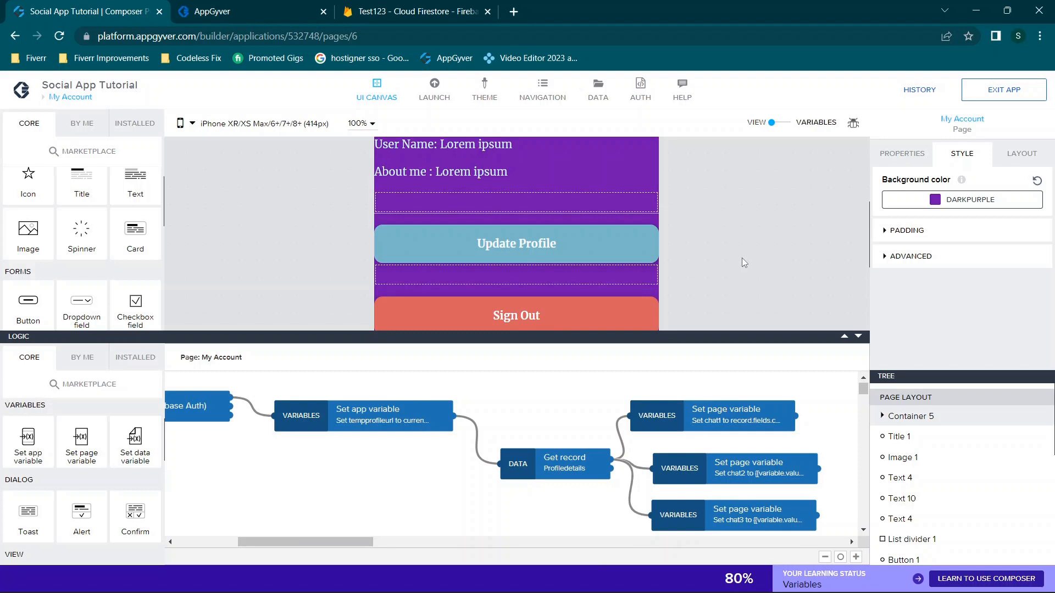
pyautogui.click(858, 335)
pyautogui.scroll(4, 734, 262)
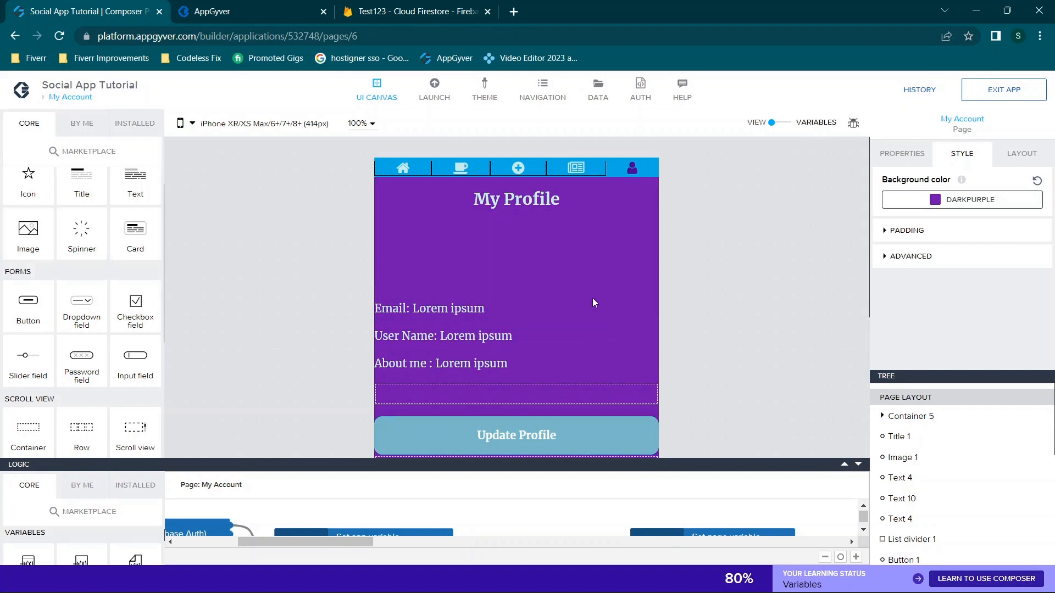
# Expand the logic editor and review the Get current user and Set app variable nodes, including the assigned value binding
pyautogui.click(844, 465)
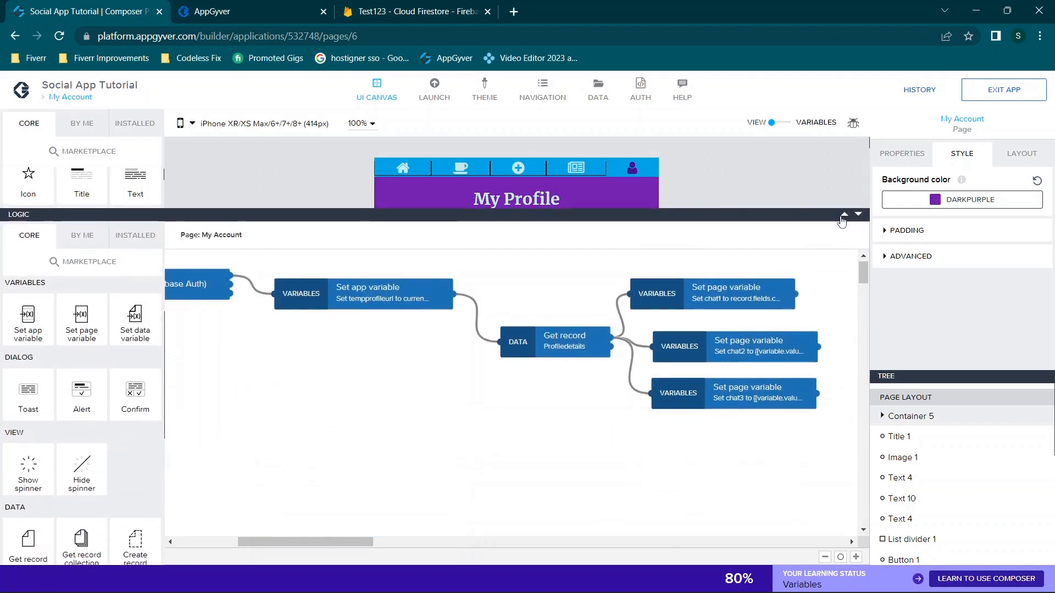
pyautogui.hscroll(-5, 366, 395)
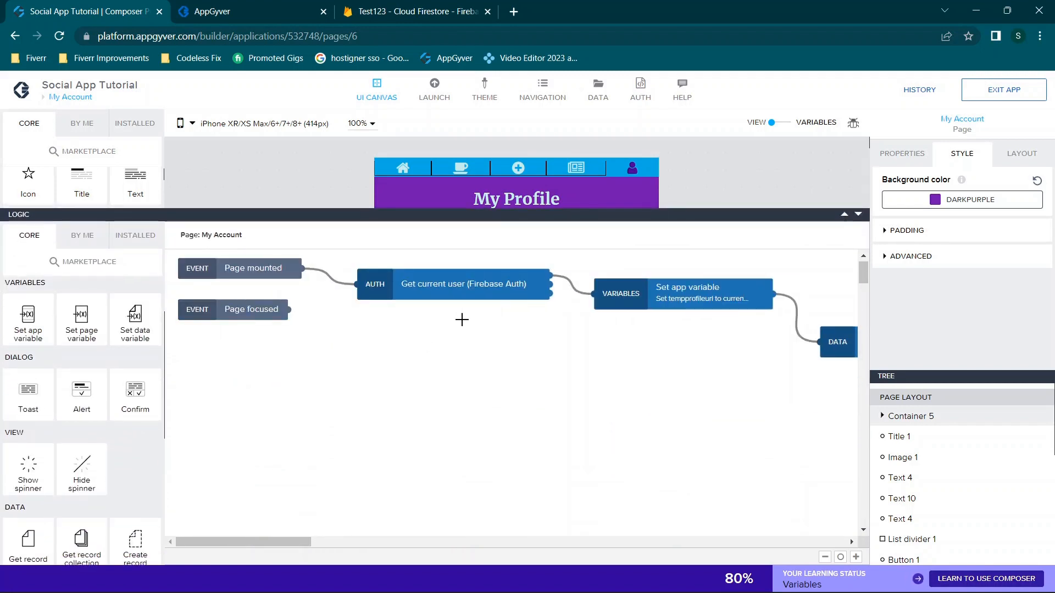
pyautogui.click(394, 290)
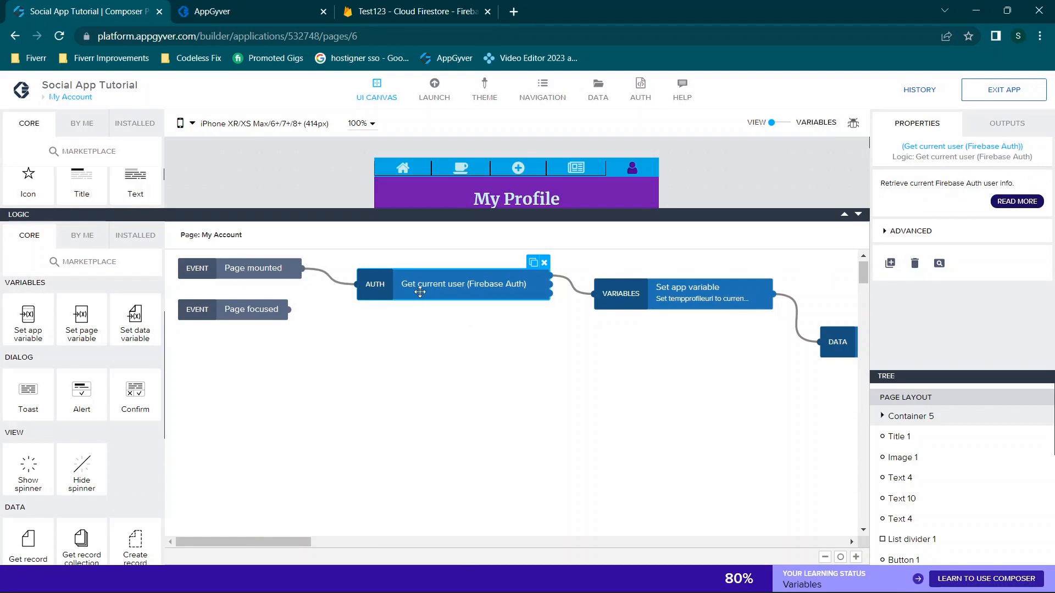
pyautogui.hscroll(2, 631, 365)
pyautogui.click(529, 302)
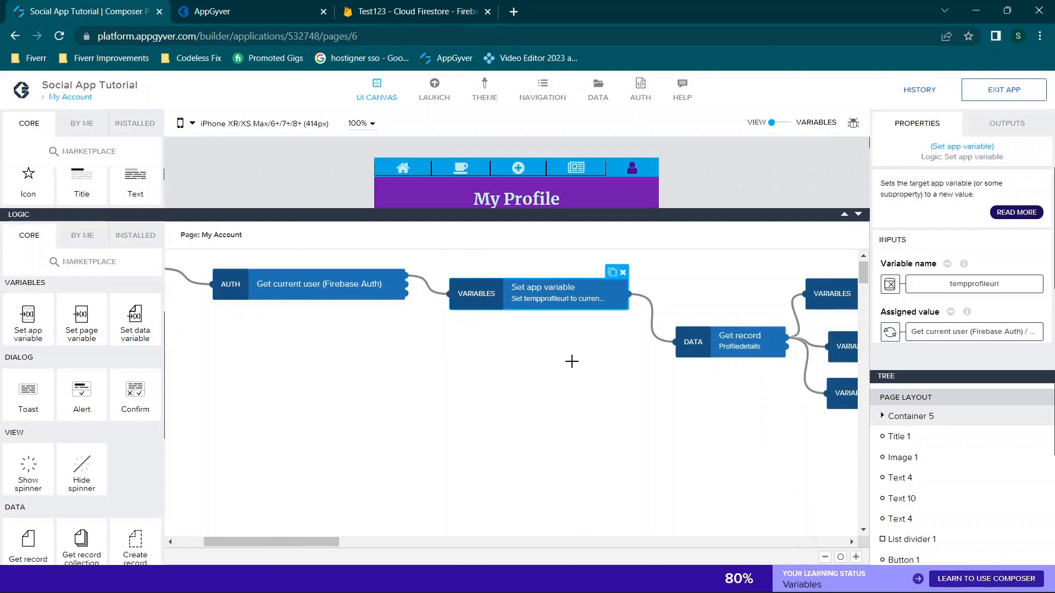
pyautogui.hscroll(2, 572, 361)
pyautogui.hscroll(-1, 586, 375)
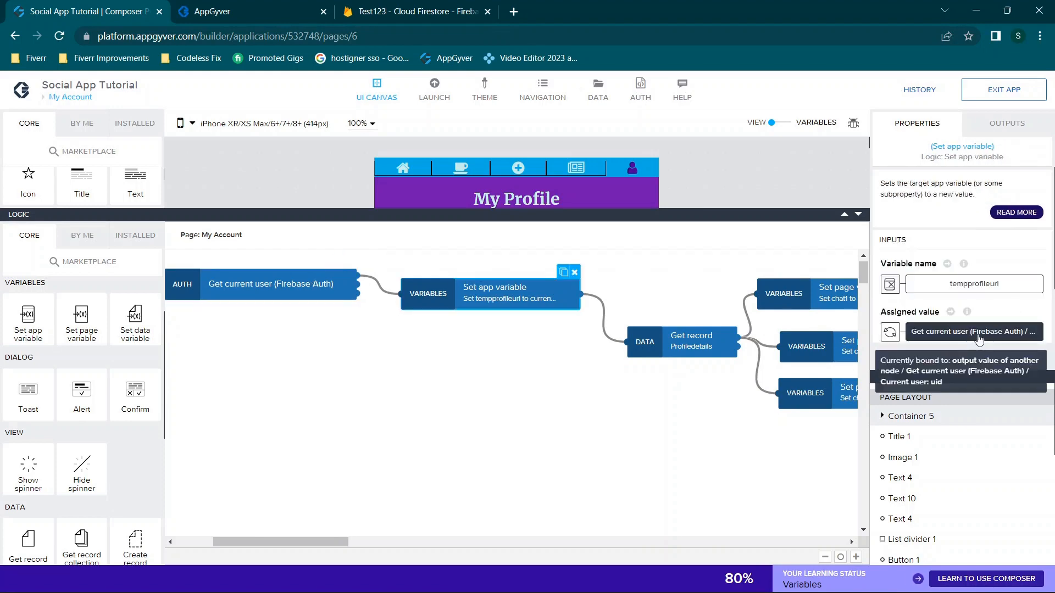
pyautogui.click(995, 332)
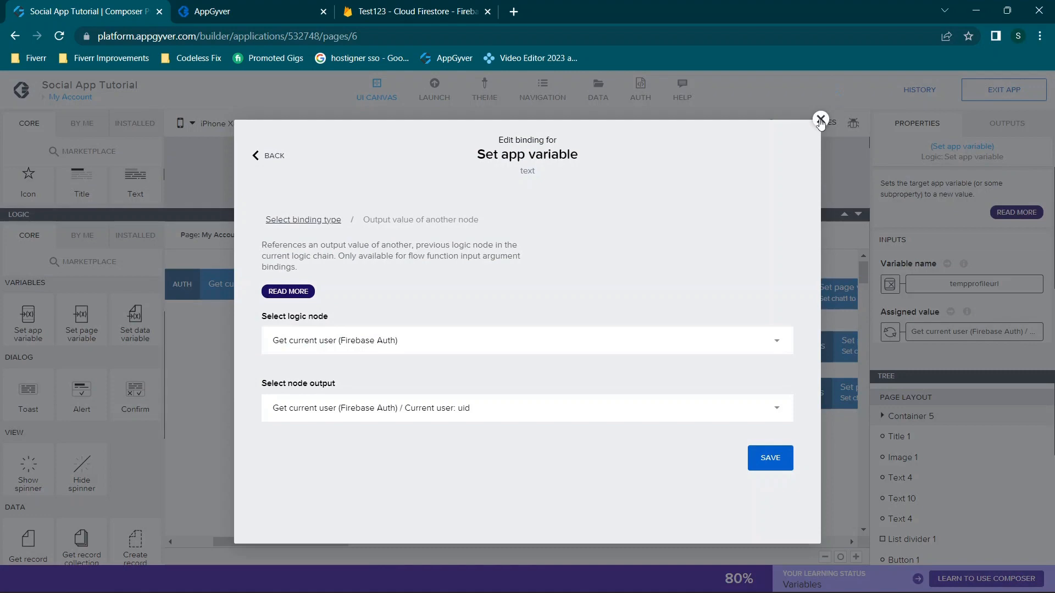
pyautogui.click(820, 119)
# Inspect the Get record node's inputs and open the Profiledetails data resource configuration
pyautogui.hscroll(2, 660, 334)
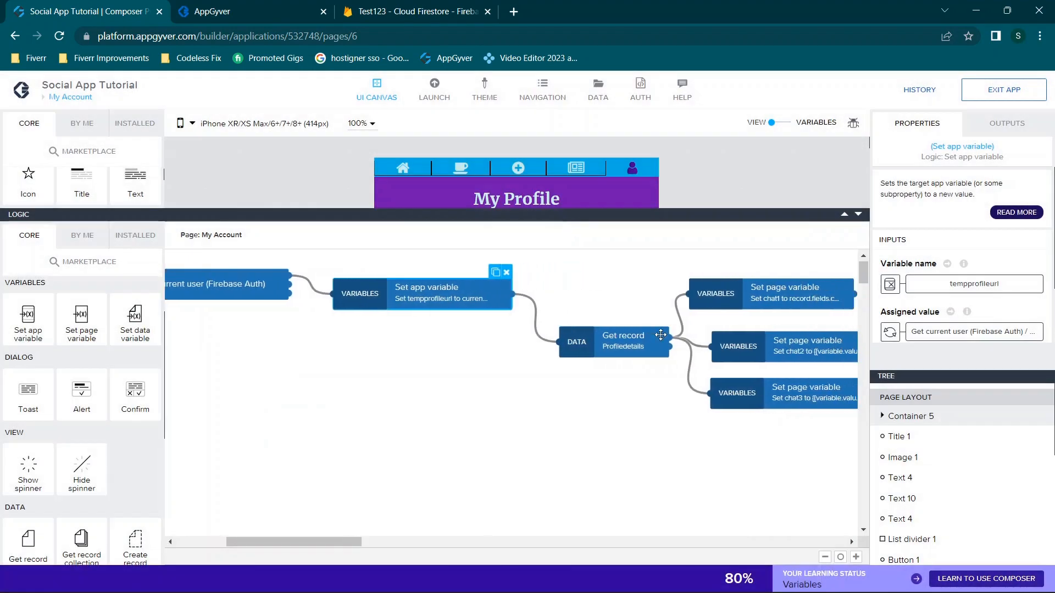
pyautogui.click(569, 331)
pyautogui.hscroll(2, 552, 281)
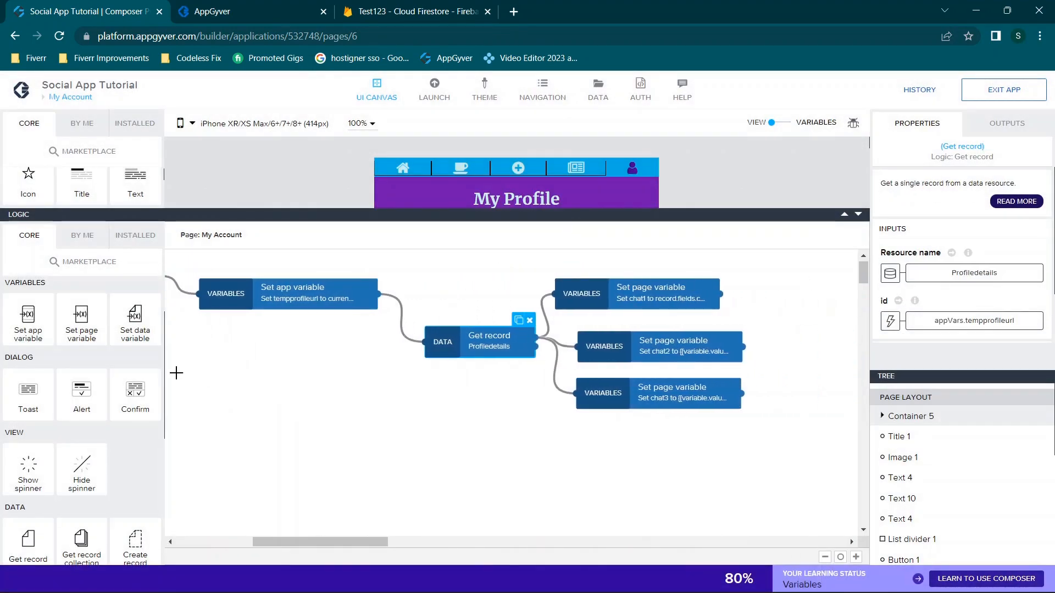
pyautogui.scroll(-4, 82, 398)
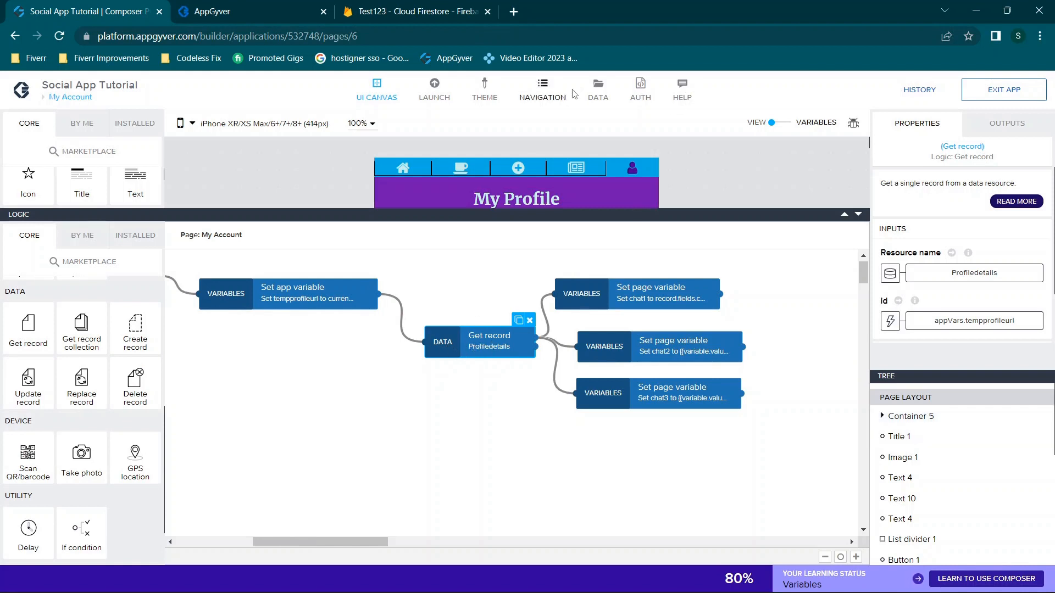
pyautogui.click(597, 89)
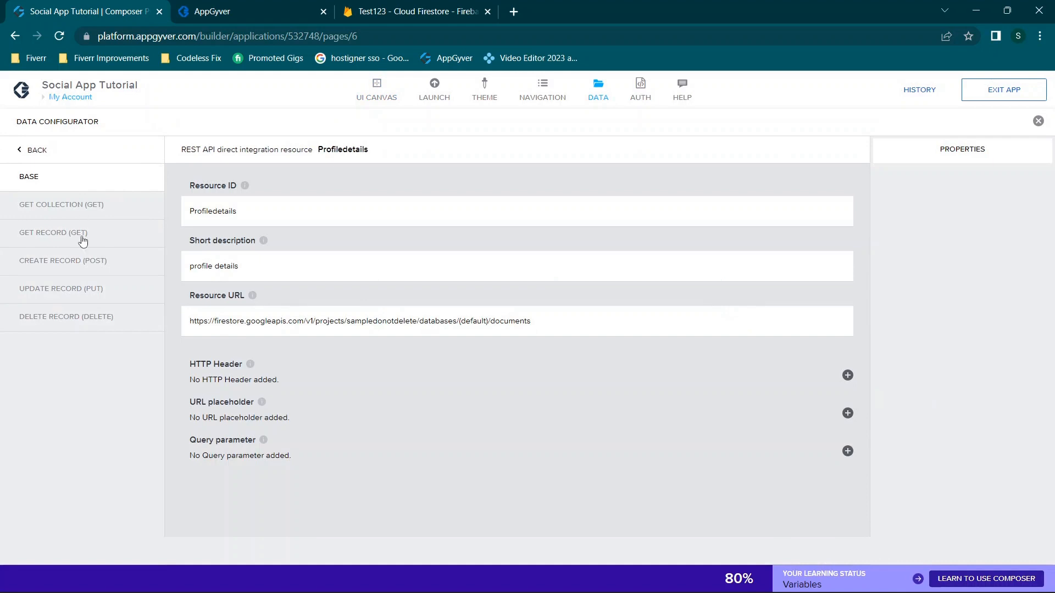
pyautogui.click(55, 235)
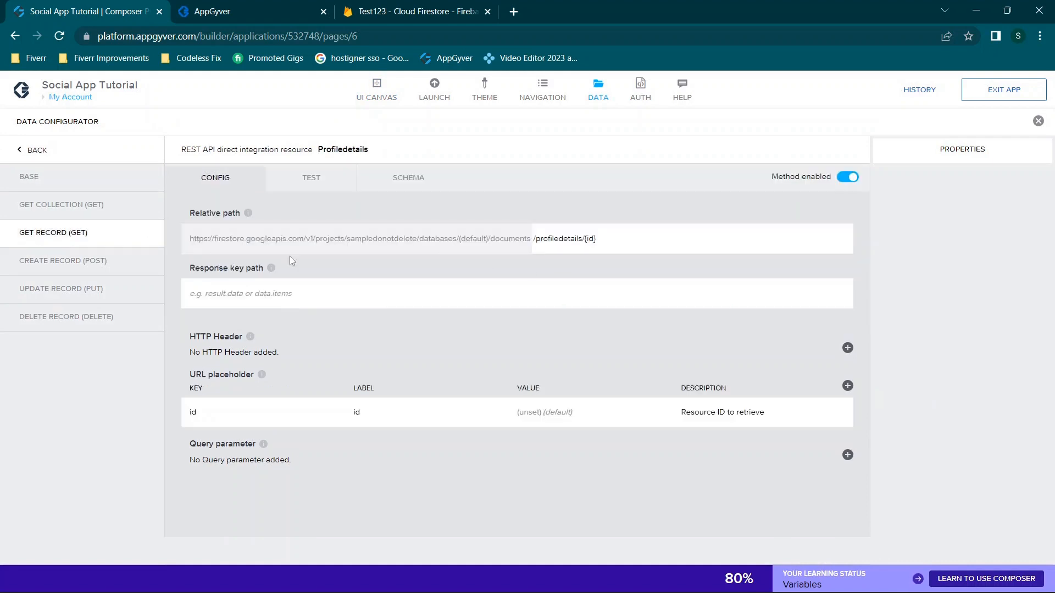
pyautogui.click(1037, 120)
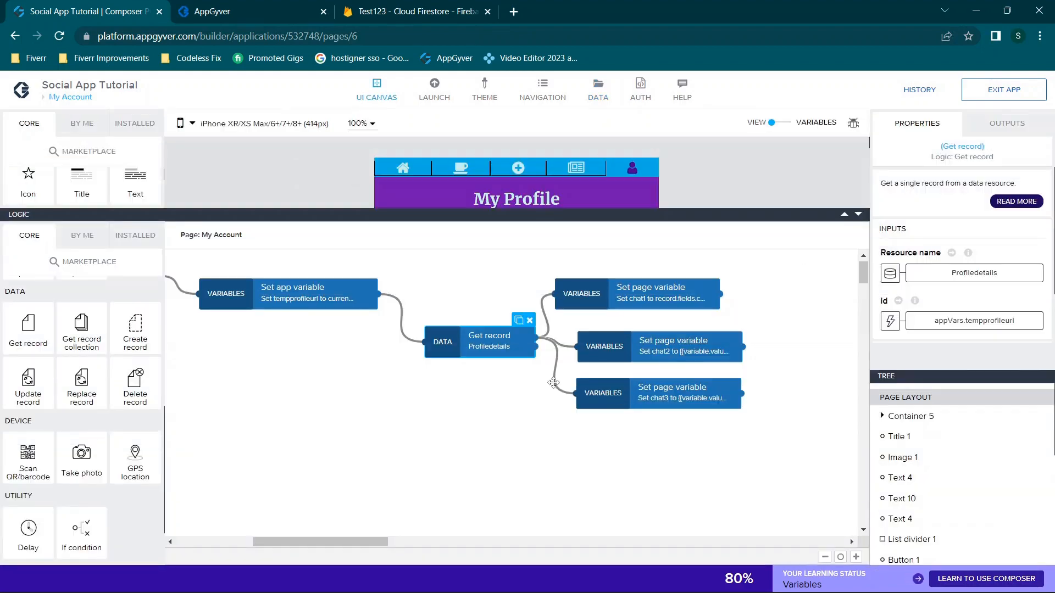
pyautogui.click(958, 272)
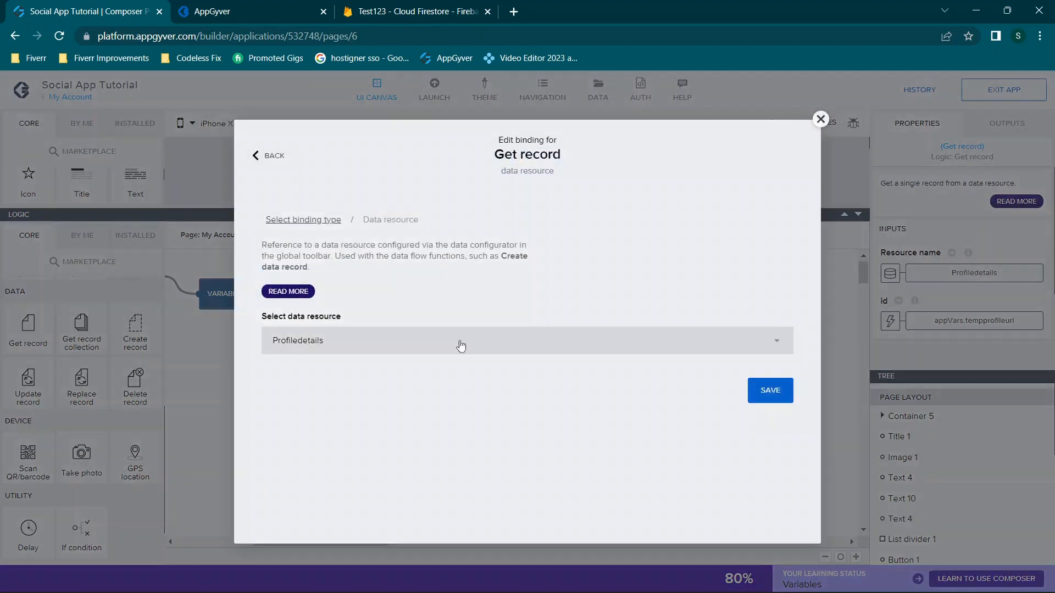
pyautogui.click(447, 351)
pyautogui.scroll(-4, 386, 406)
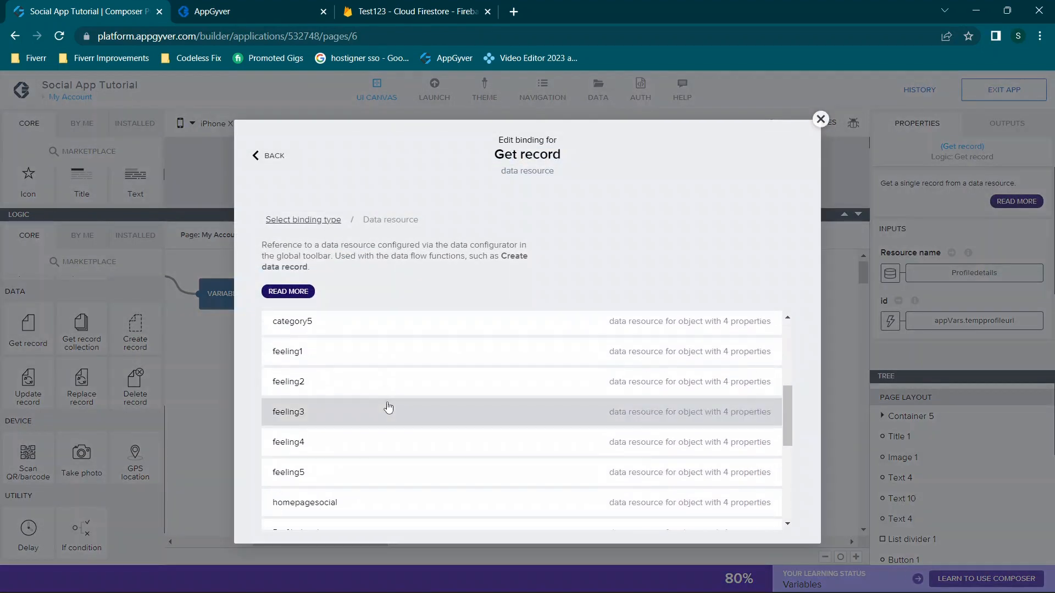
pyautogui.click(821, 130)
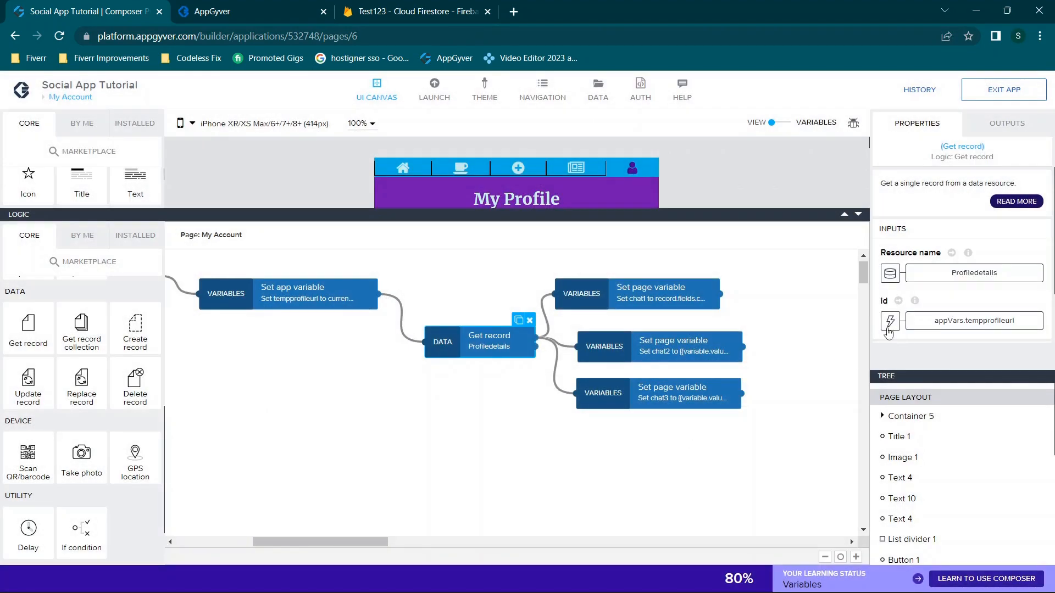
pyautogui.click(890, 322)
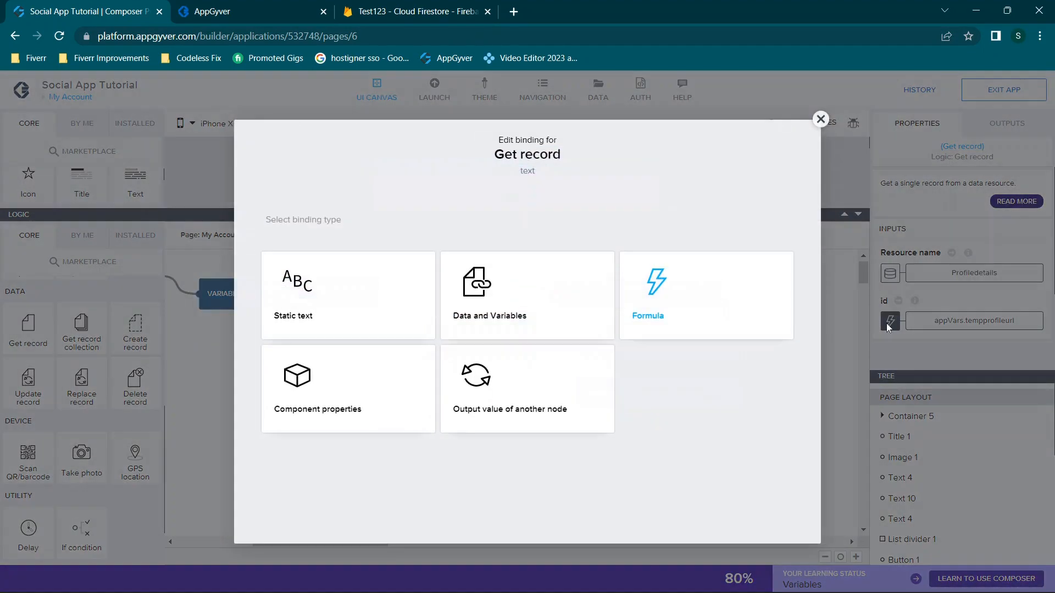
pyautogui.click(680, 304)
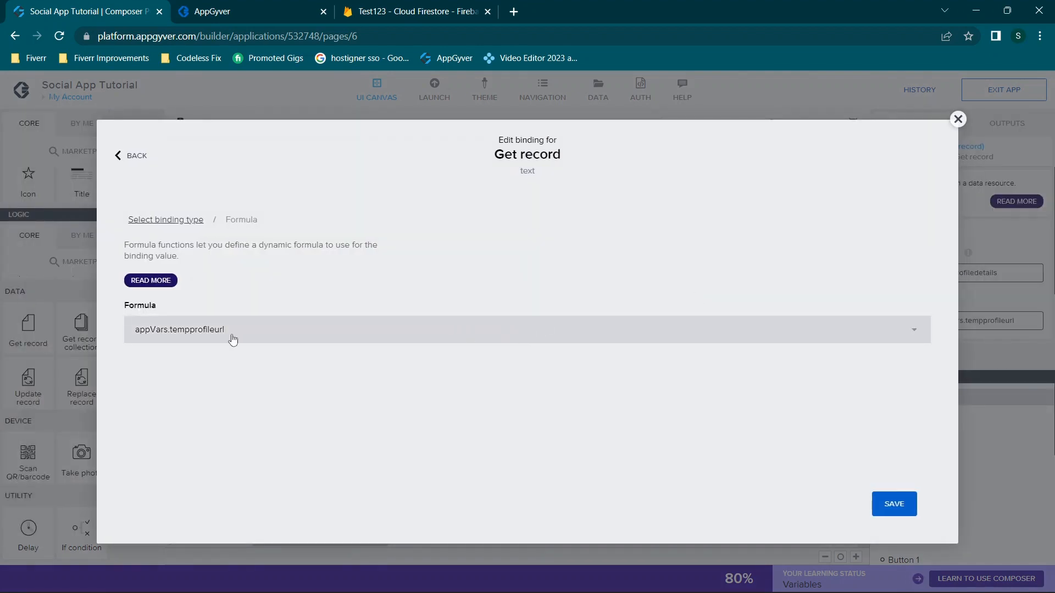
pyautogui.click(231, 336)
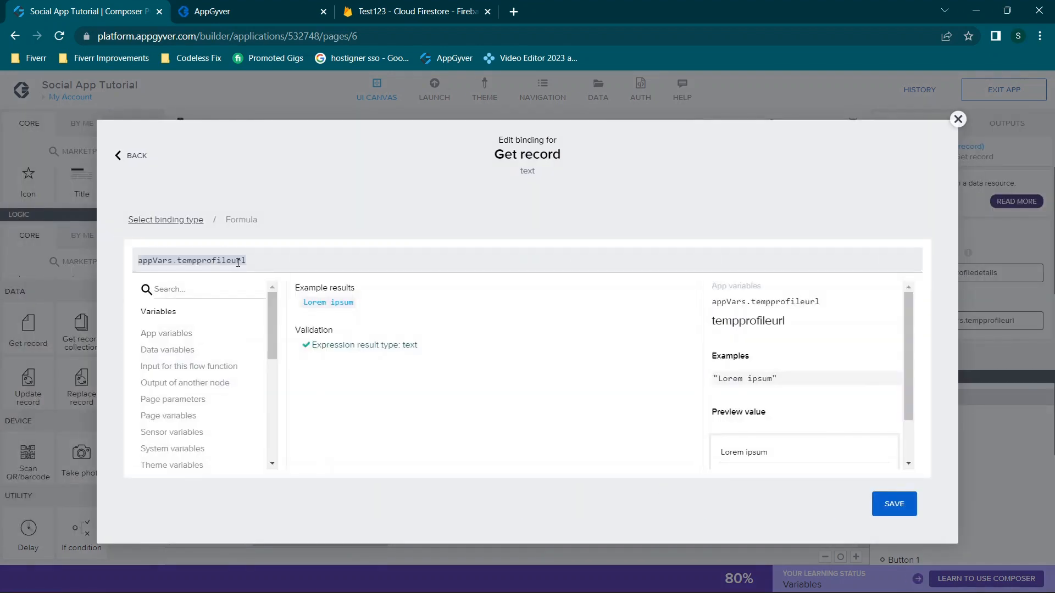
pyautogui.click(962, 125)
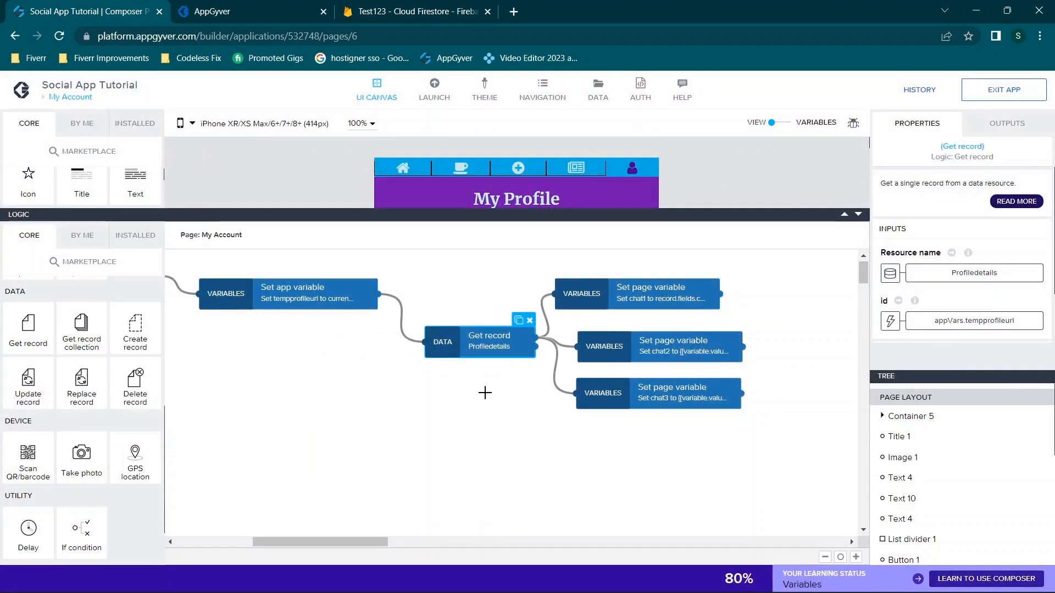
pyautogui.hscroll(-6, 485, 393)
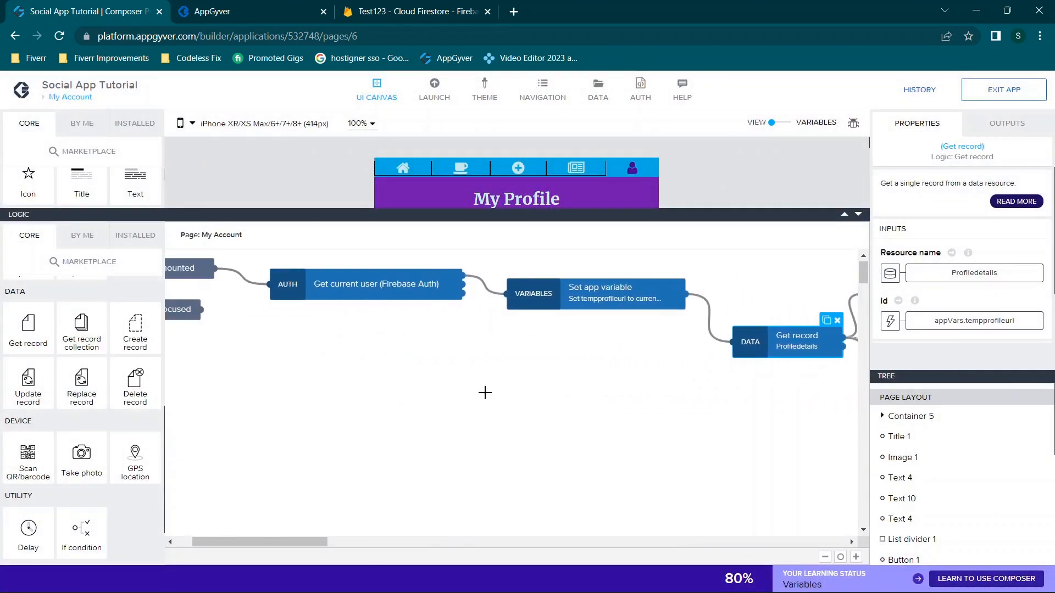
pyautogui.click(367, 288)
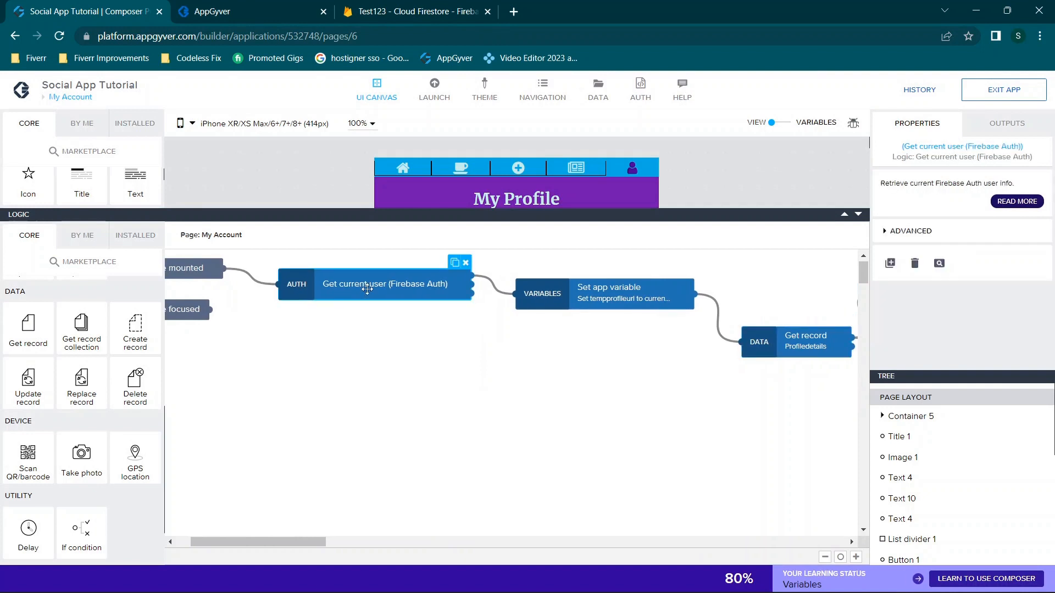
pyautogui.hscroll(1, 367, 288)
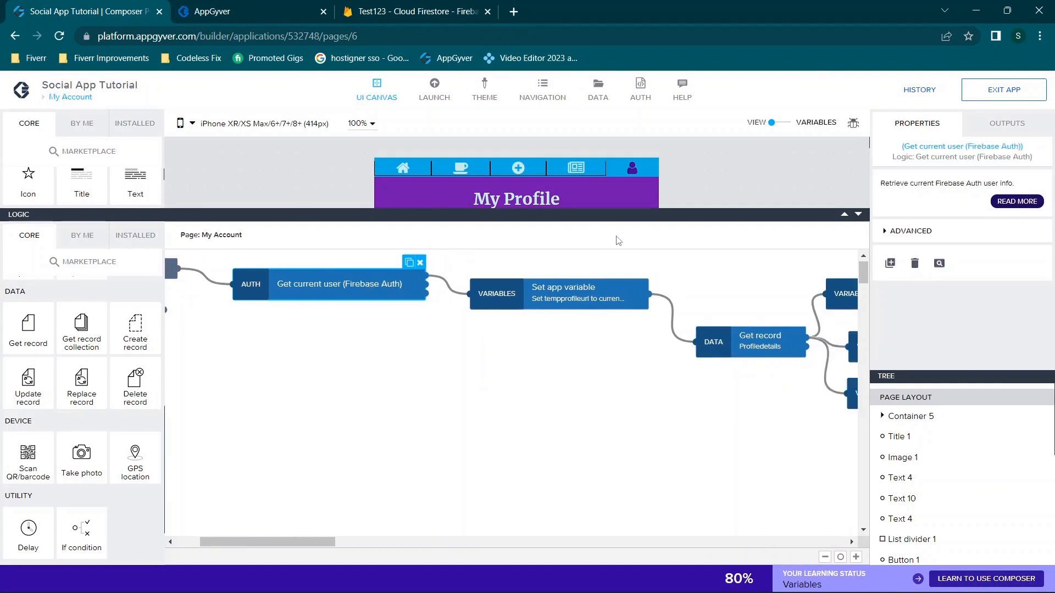
pyautogui.click(591, 291)
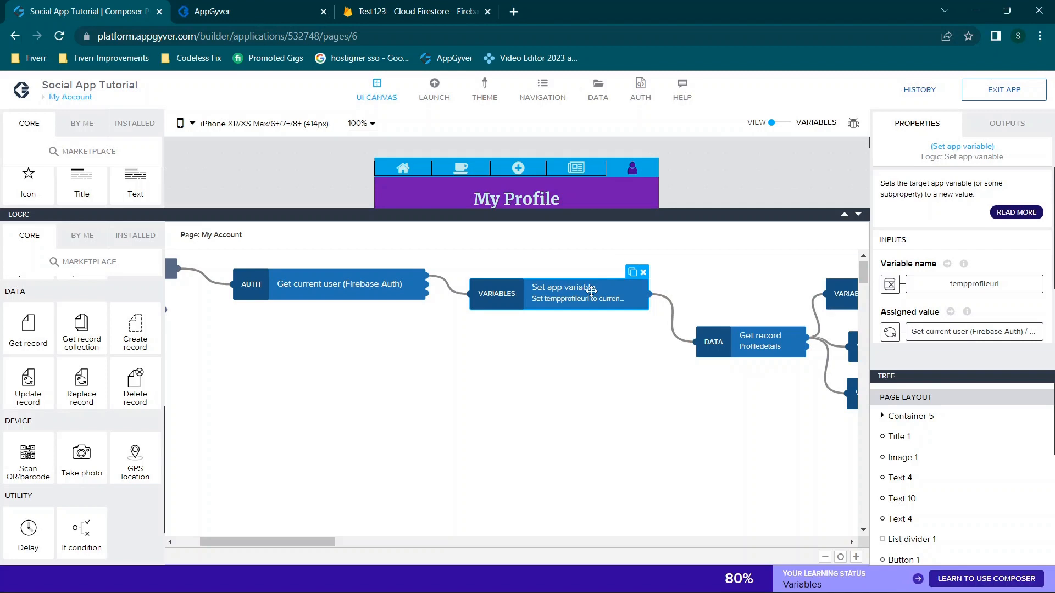
pyautogui.hscroll(2, 592, 291)
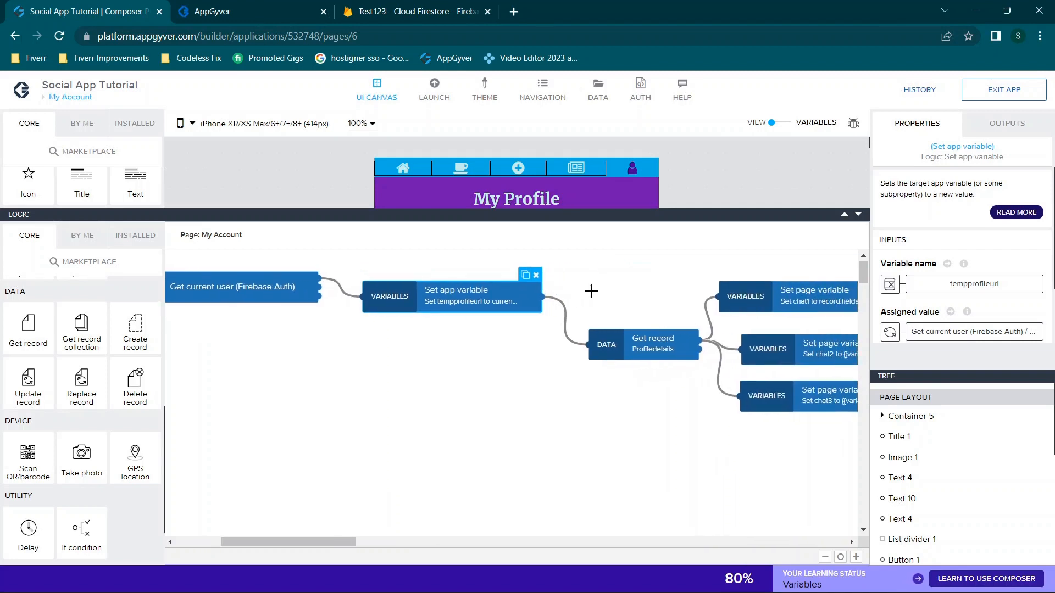
pyautogui.hscroll(3, 591, 291)
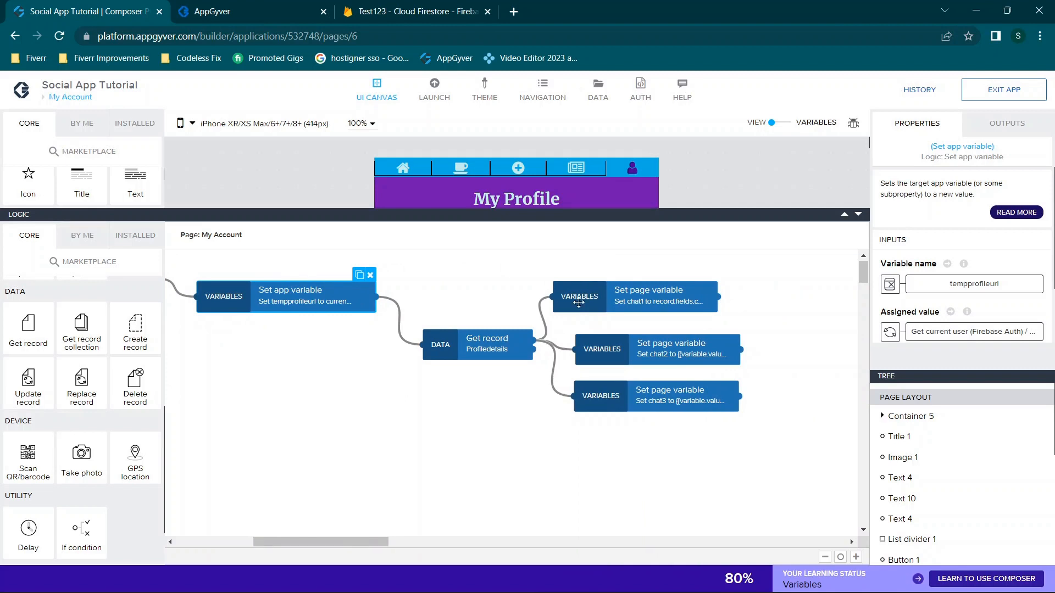
pyautogui.click(501, 345)
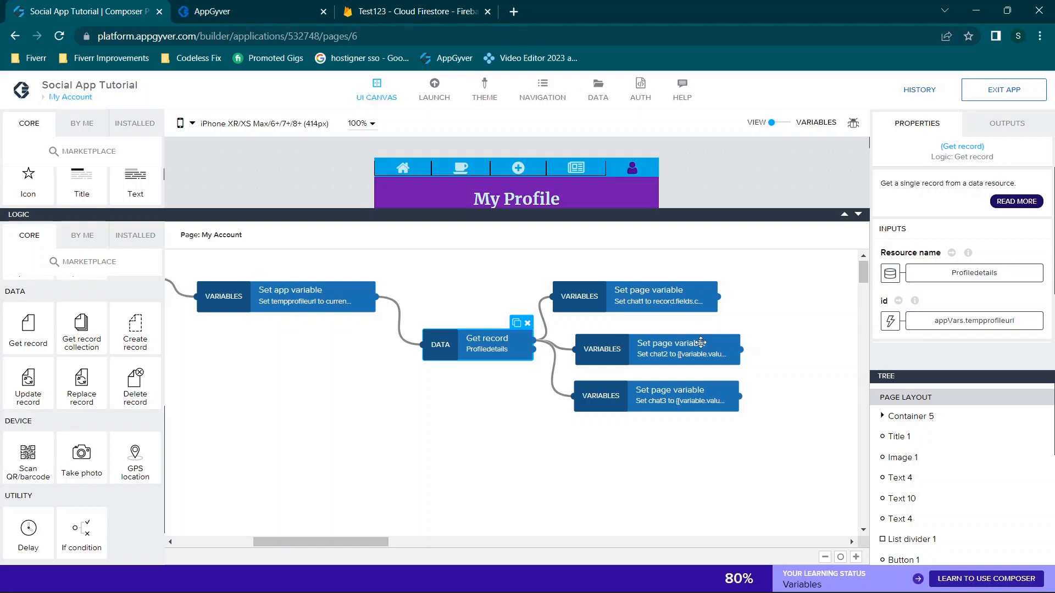
pyautogui.click(610, 305)
pyautogui.click(643, 391)
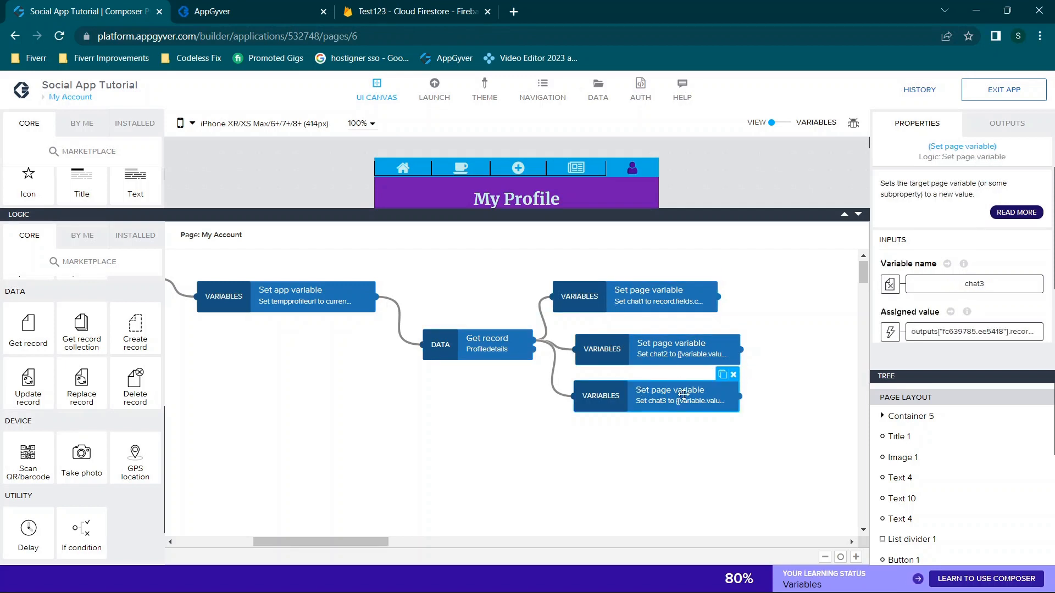
pyautogui.click(696, 302)
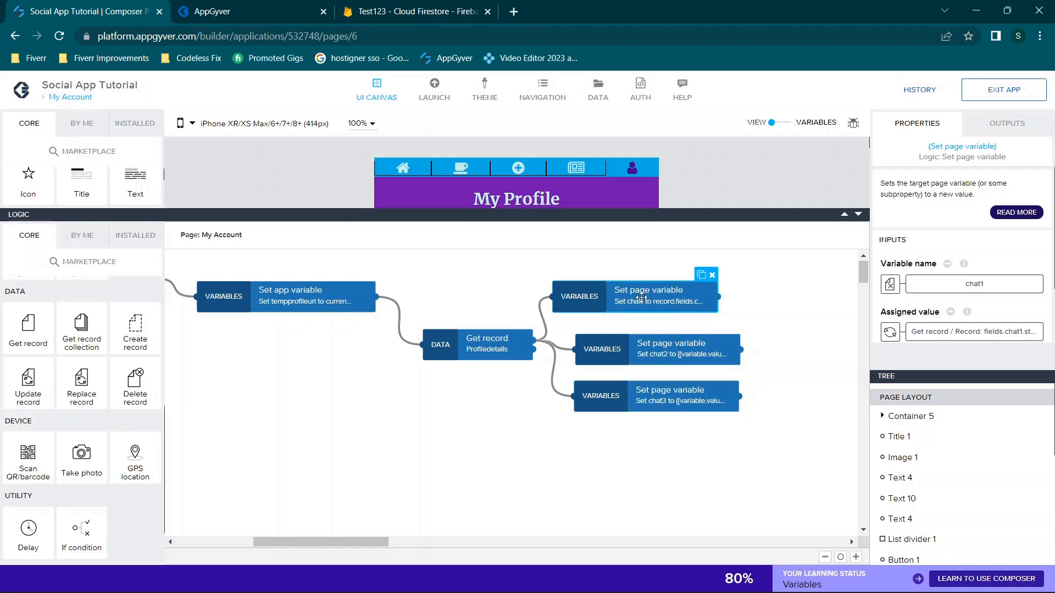
pyautogui.click(660, 340)
pyautogui.click(664, 405)
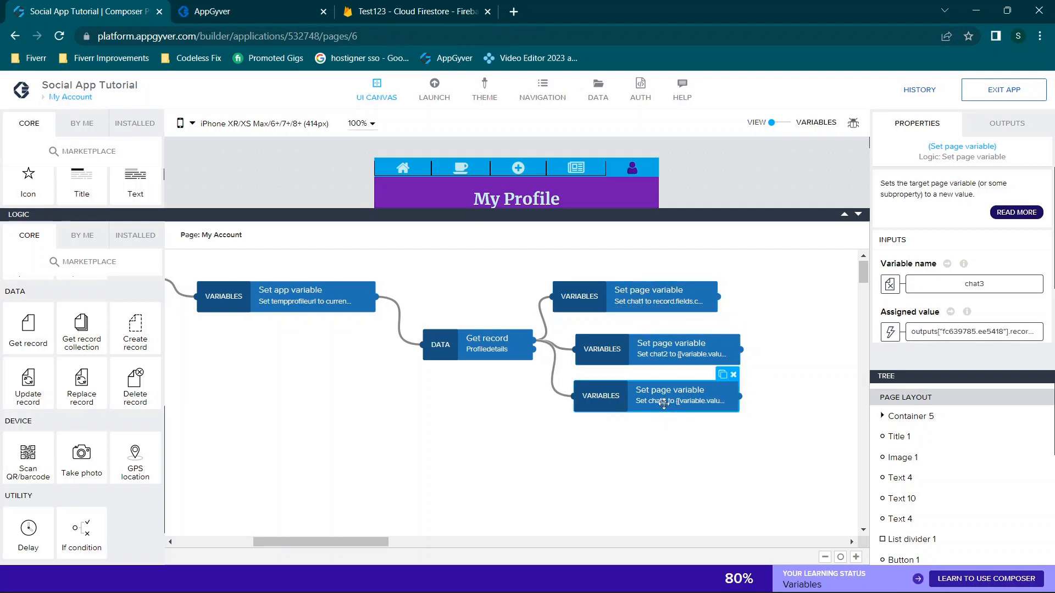
pyautogui.scroll(-1, 789, 322)
pyautogui.click(654, 278)
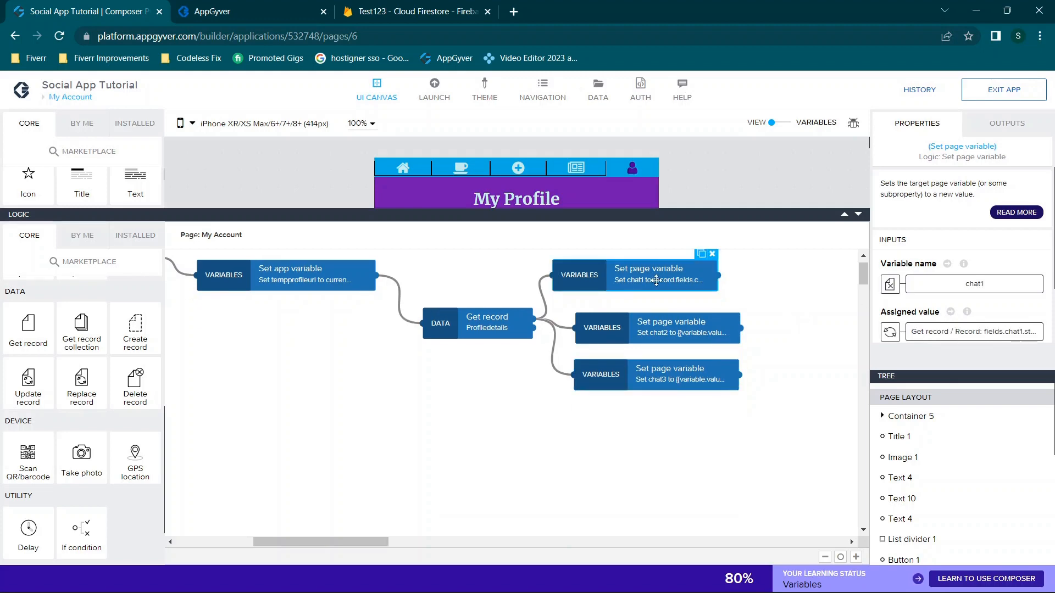
# Review the Get record outputs available for chat1's assigned value, closing the binding unchanged
pyautogui.click(921, 331)
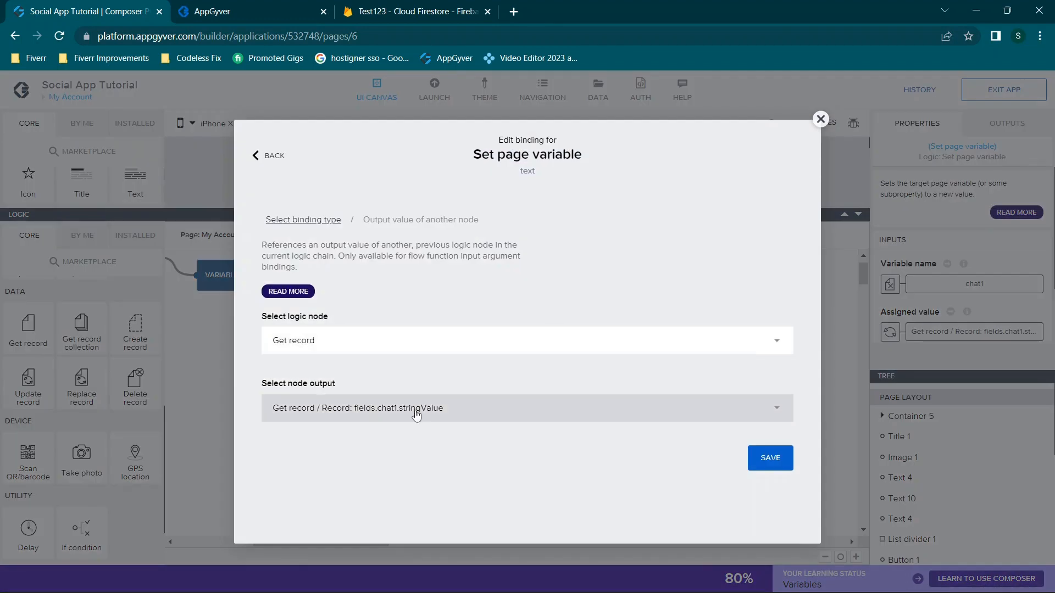
pyautogui.click(416, 415)
pyautogui.scroll(-5, 442, 396)
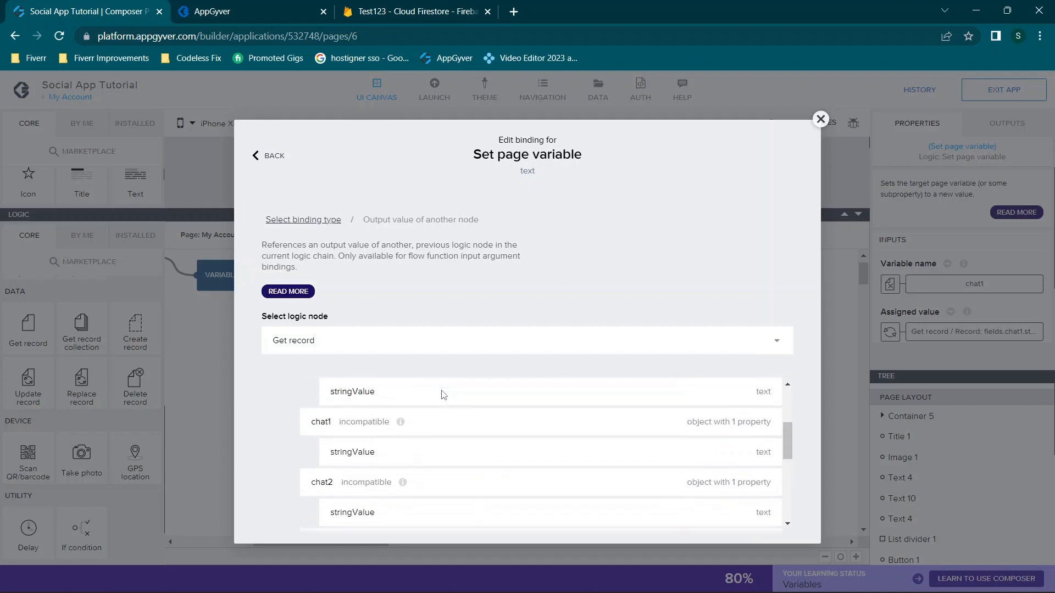
pyautogui.scroll(-4, 443, 396)
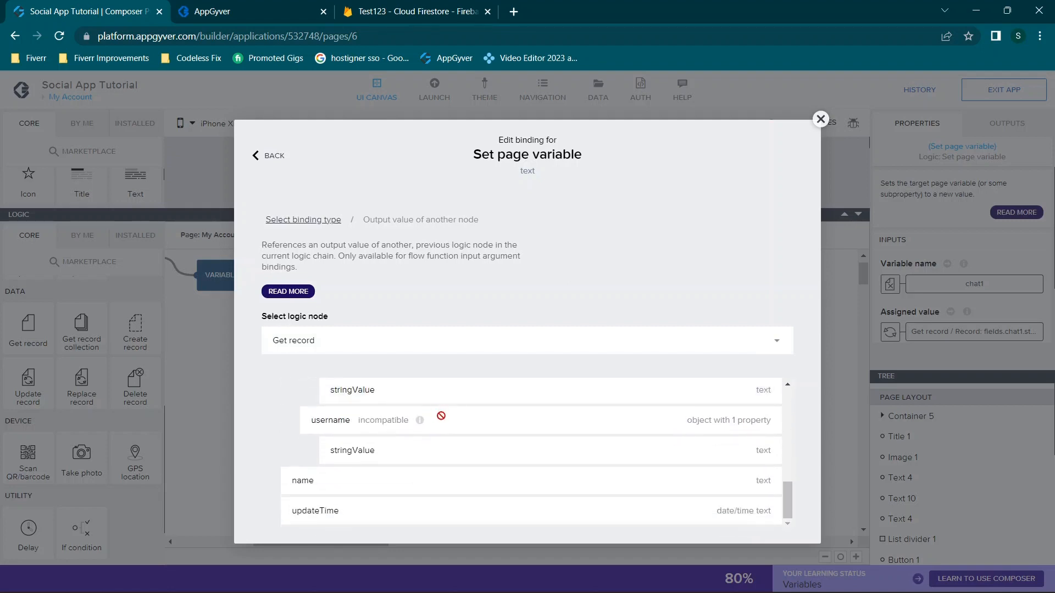
pyautogui.scroll(2, 440, 395)
pyautogui.click(387, 342)
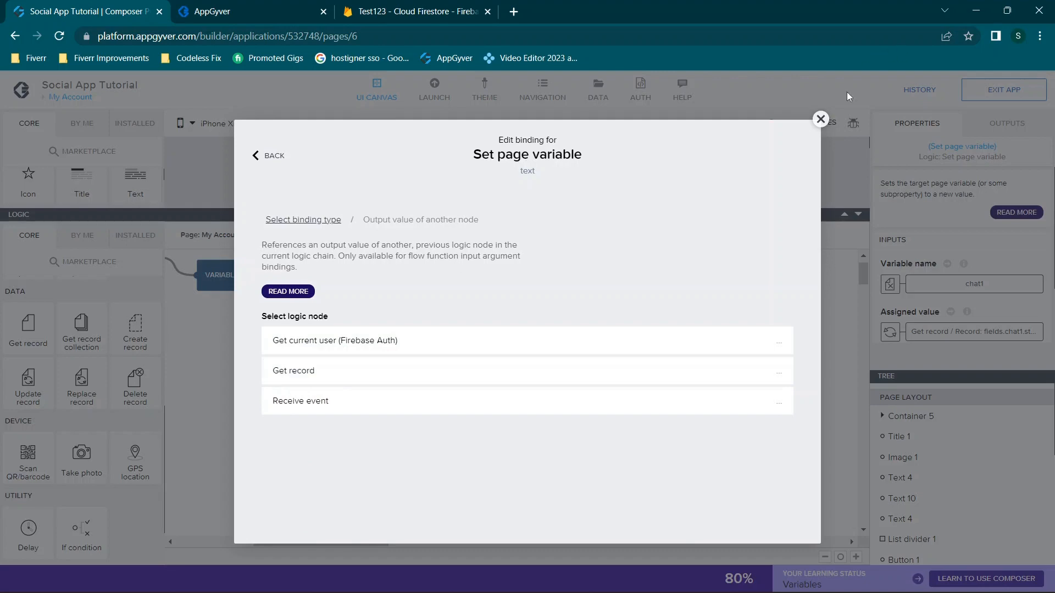
pyautogui.click(821, 119)
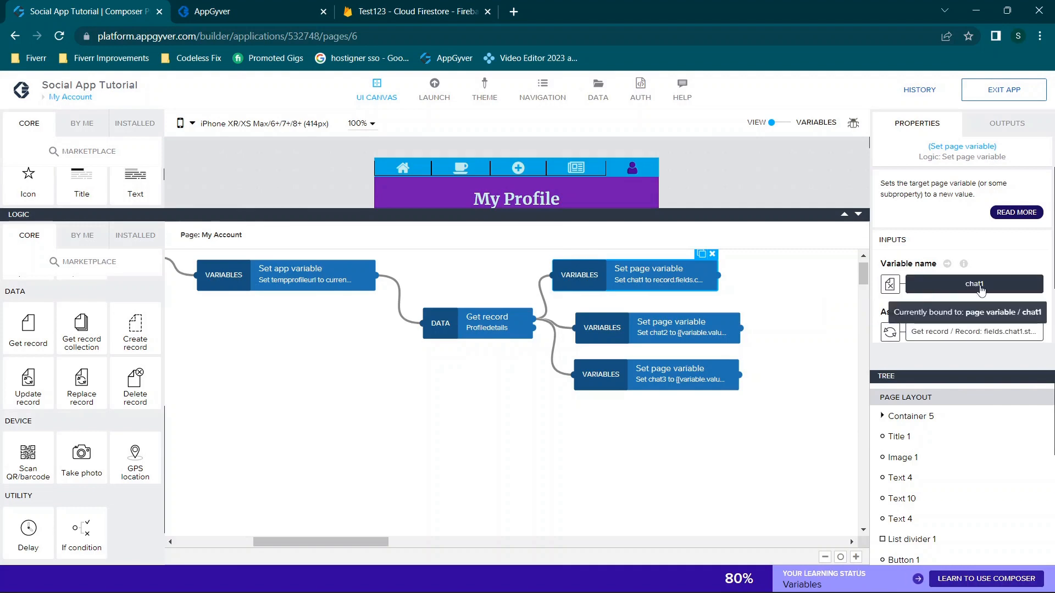
# After checking the Firestore fields, bind chat1 to Get record's fields.chat1.stringValue and save
pyautogui.click(975, 332)
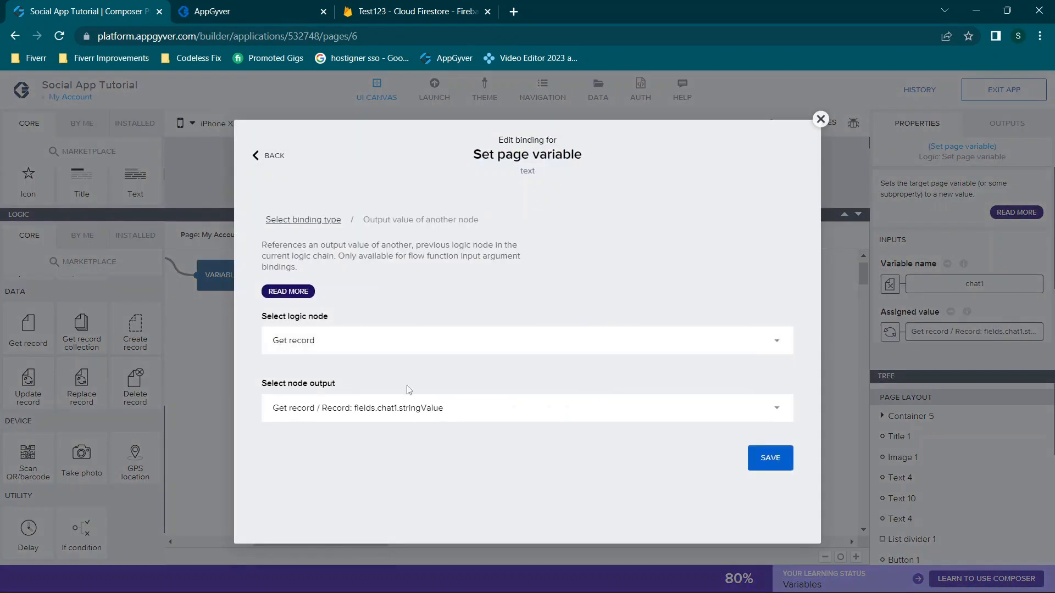
pyautogui.click(423, 417)
pyautogui.scroll(-5, 389, 385)
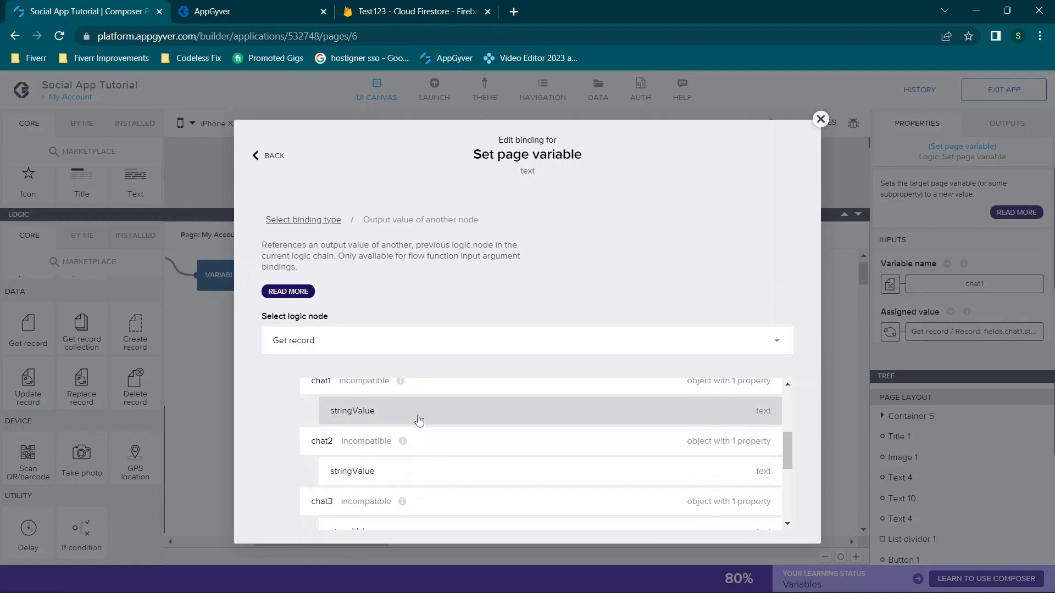
pyautogui.scroll(1, 418, 422)
pyautogui.moveTo(401, 488)
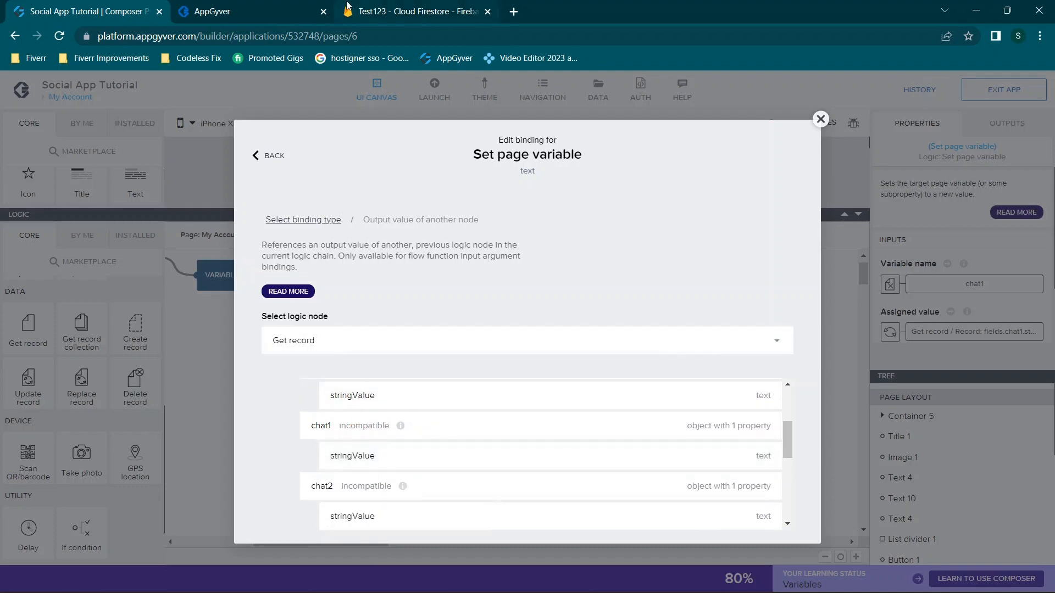
pyautogui.click(386, 8)
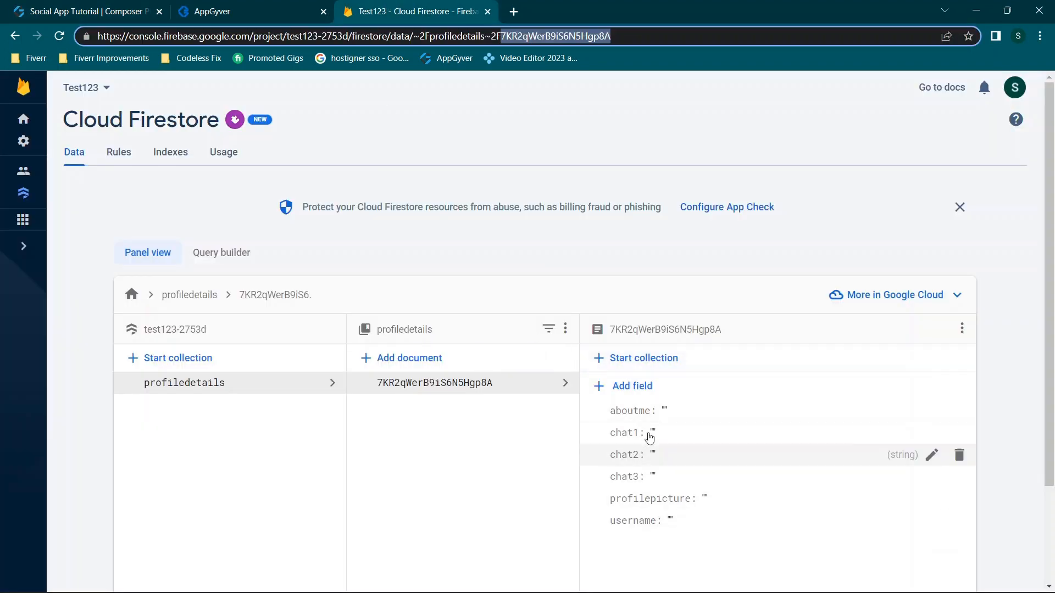
pyautogui.click(37, 6)
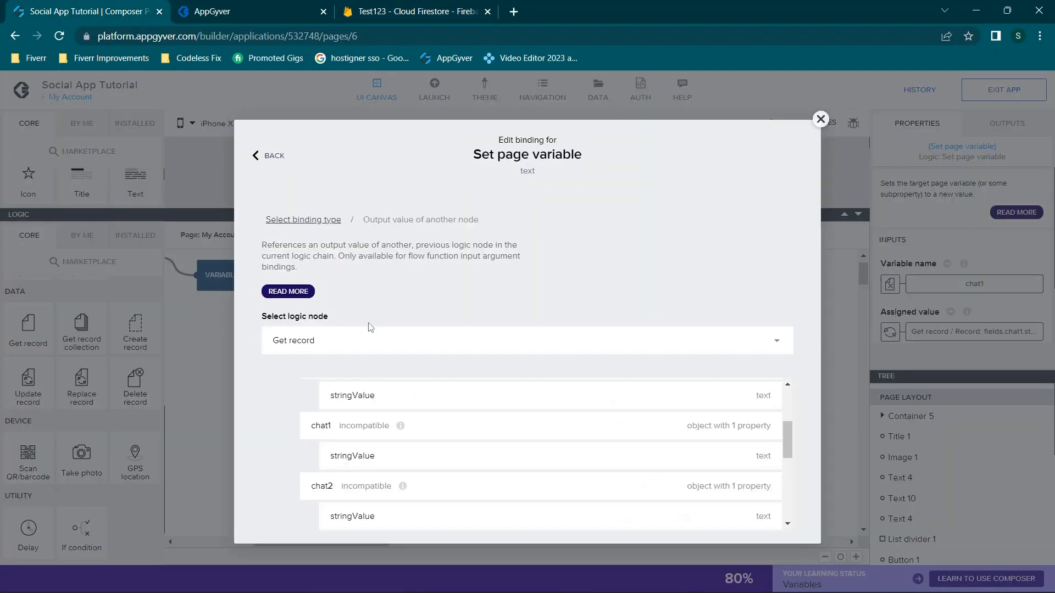
pyautogui.click(379, 455)
pyautogui.click(766, 456)
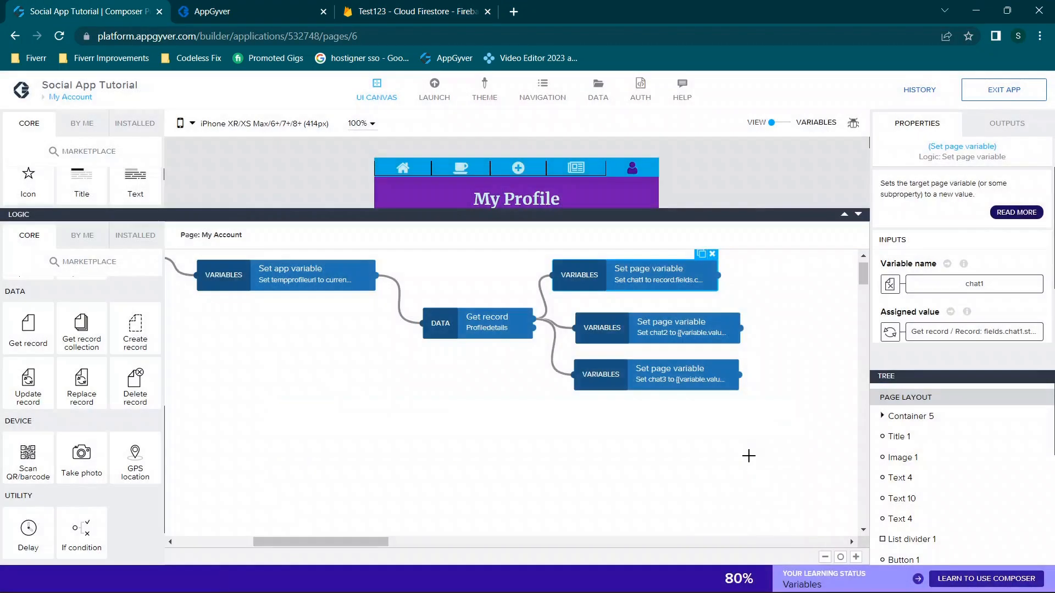
# Select the chat2 Set page variable node and review its current assigned value formula
pyautogui.click(665, 307)
pyautogui.click(653, 333)
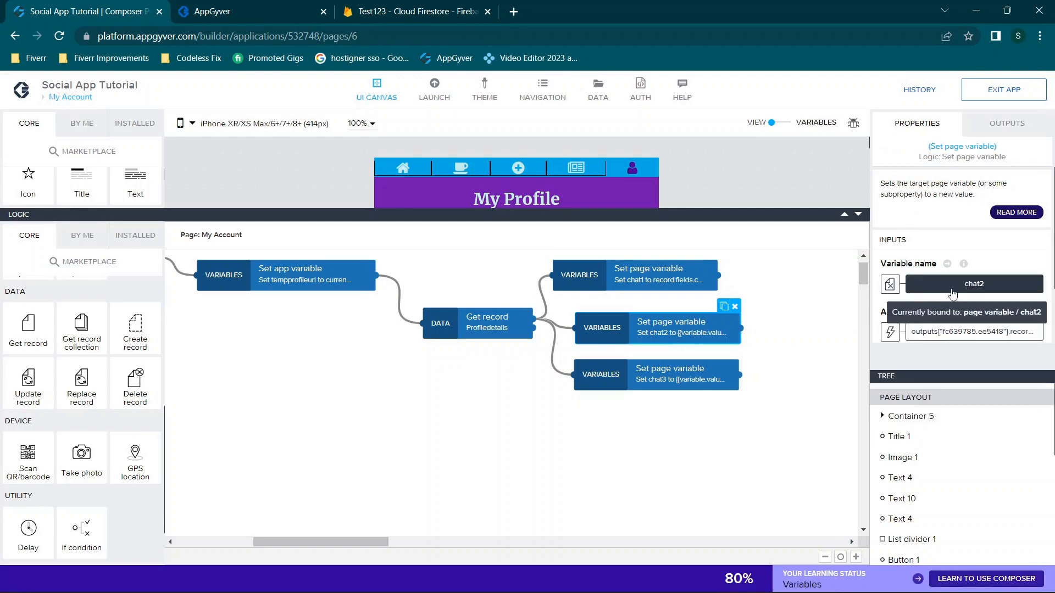
pyautogui.click(966, 328)
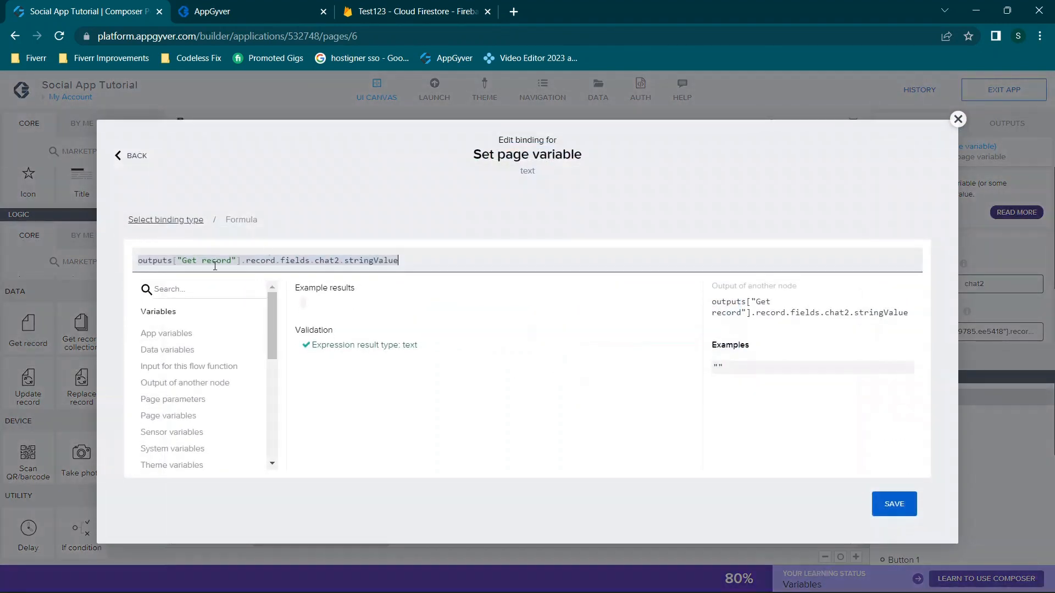
pyautogui.click(957, 119)
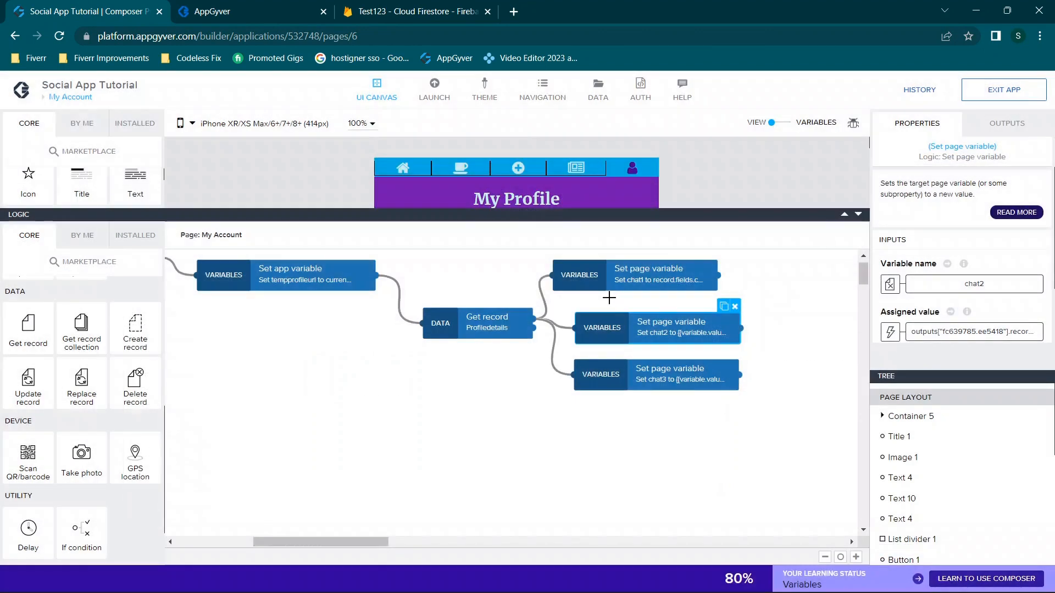
# Bind chat2's assigned value to Get record's fields.chat2.stringValue output and save
pyautogui.click(891, 332)
pyautogui.click(514, 422)
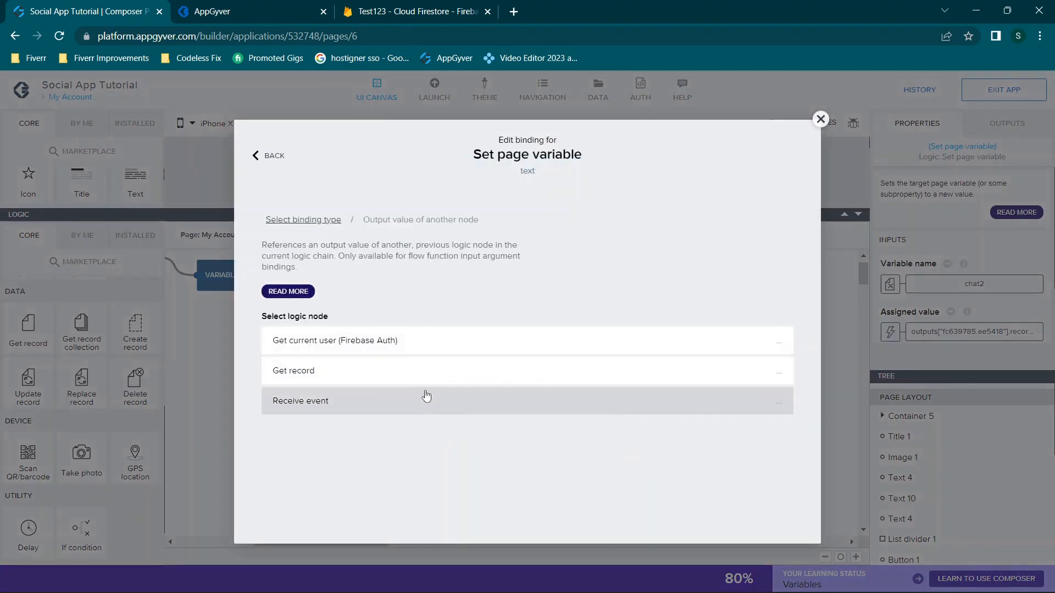
pyautogui.click(417, 379)
pyautogui.scroll(-4, 467, 414)
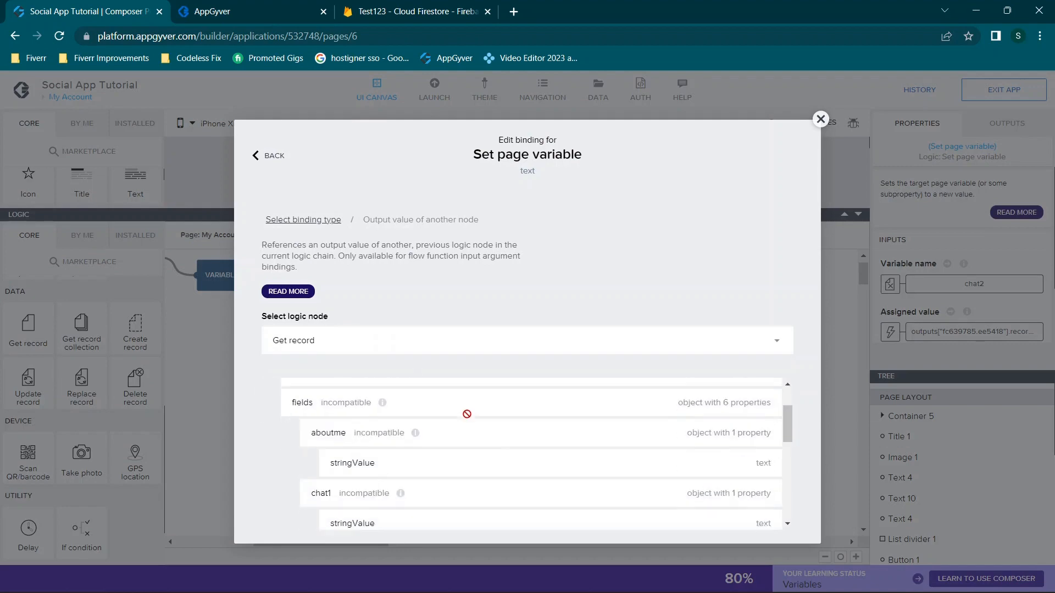
pyautogui.click(377, 416)
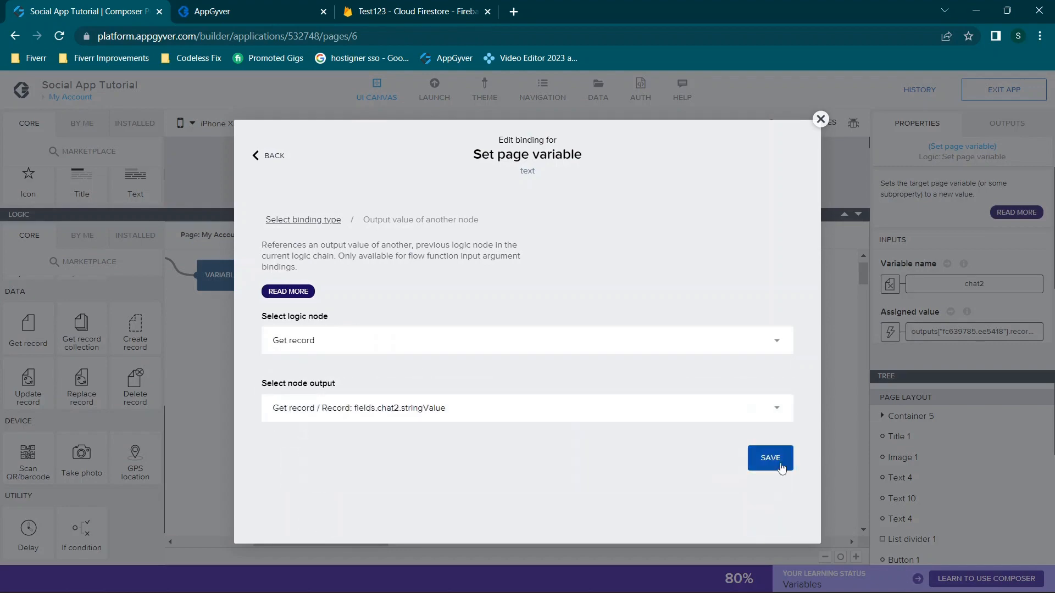
pyautogui.click(774, 461)
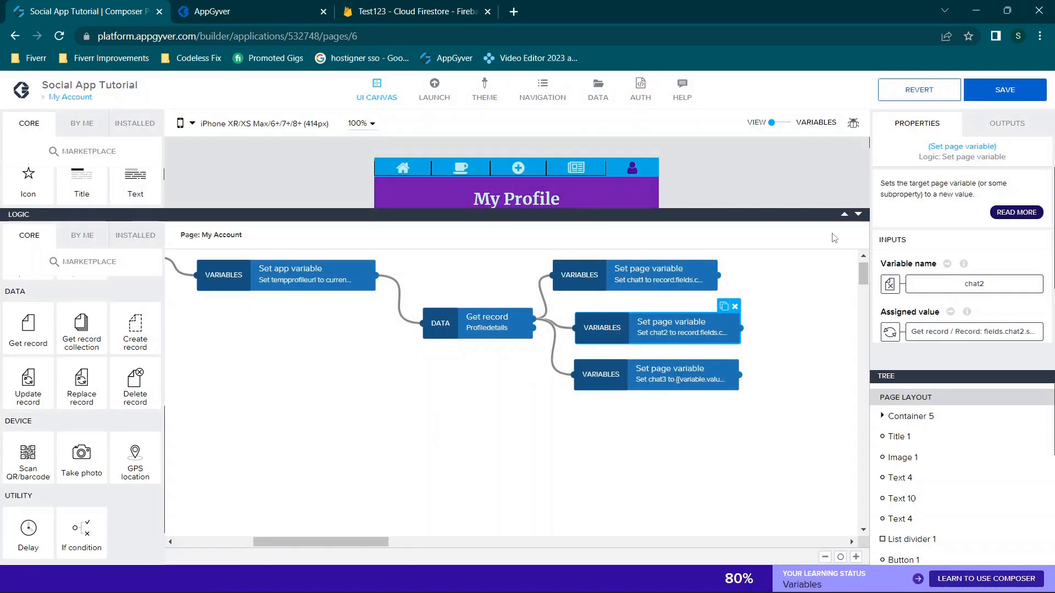
# Collapse the logic area and select the Update Profile button on the page
pyautogui.moveTo(860, 216); pyautogui.dragTo(844, 221)
pyautogui.hscroll(3, 678, 392)
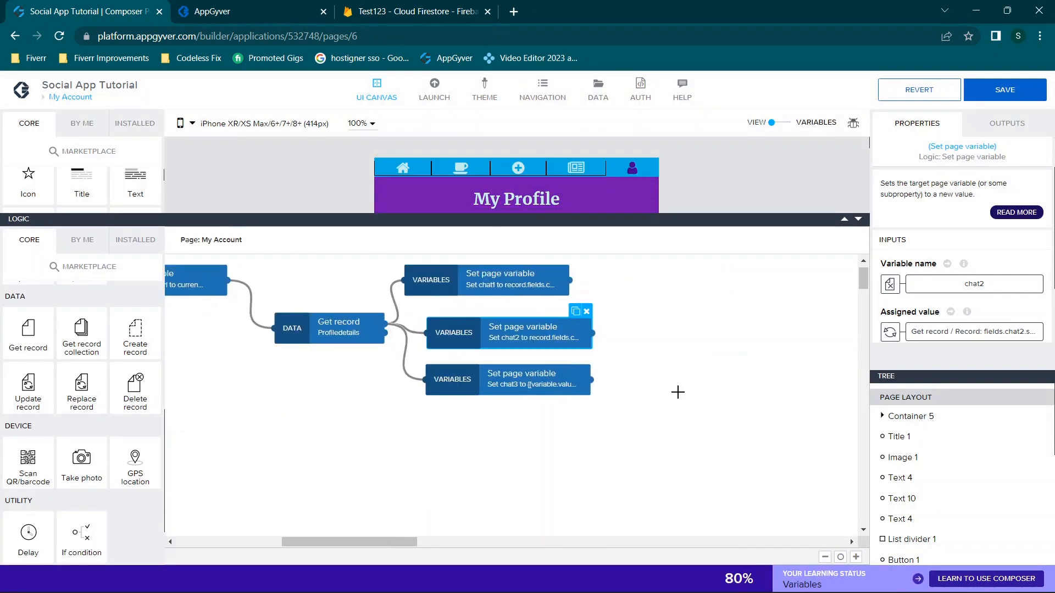
pyautogui.click(858, 221)
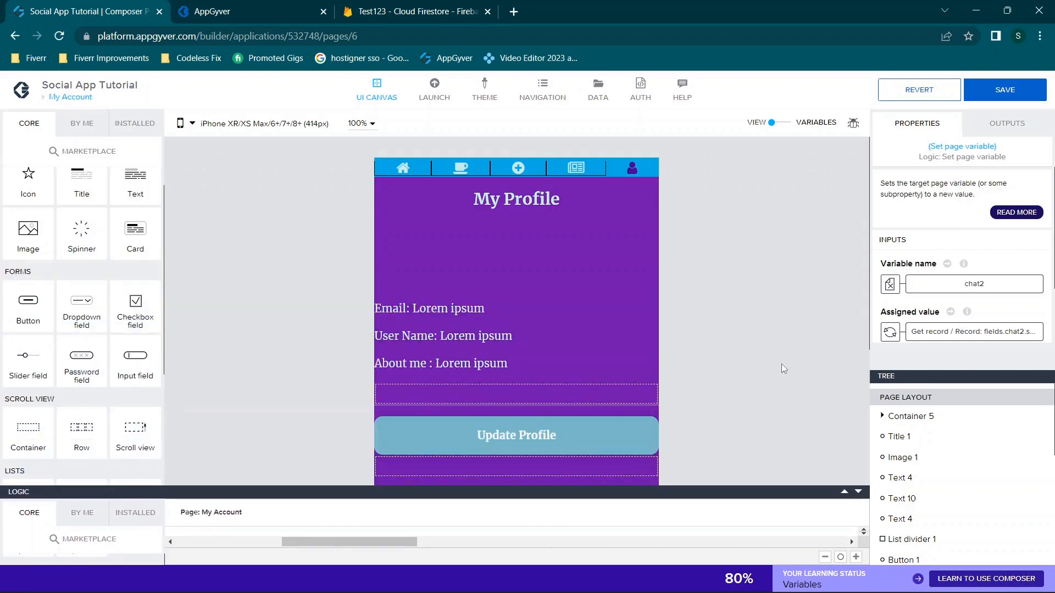
pyautogui.scroll(-3, 782, 363)
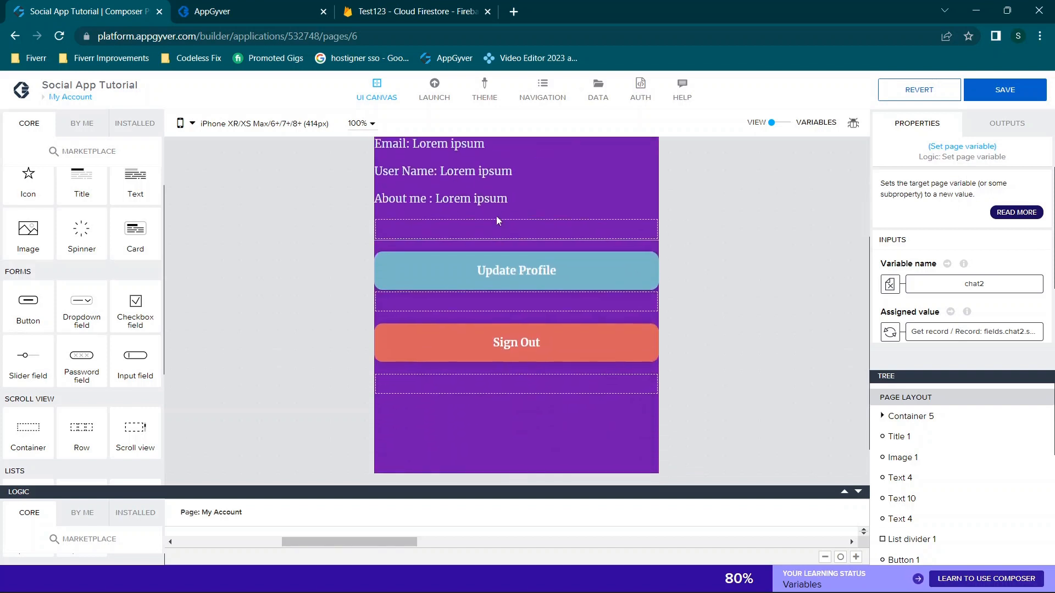
pyautogui.click(486, 286)
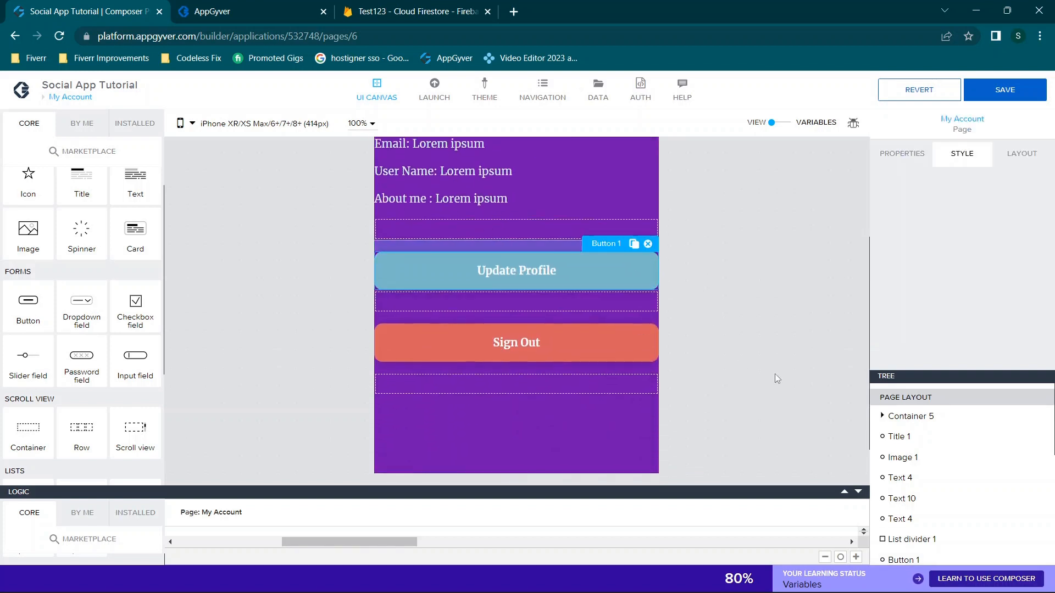
# Expand the button's logic flow and inspect the Show component step for Update Profile Details
pyautogui.click(844, 491)
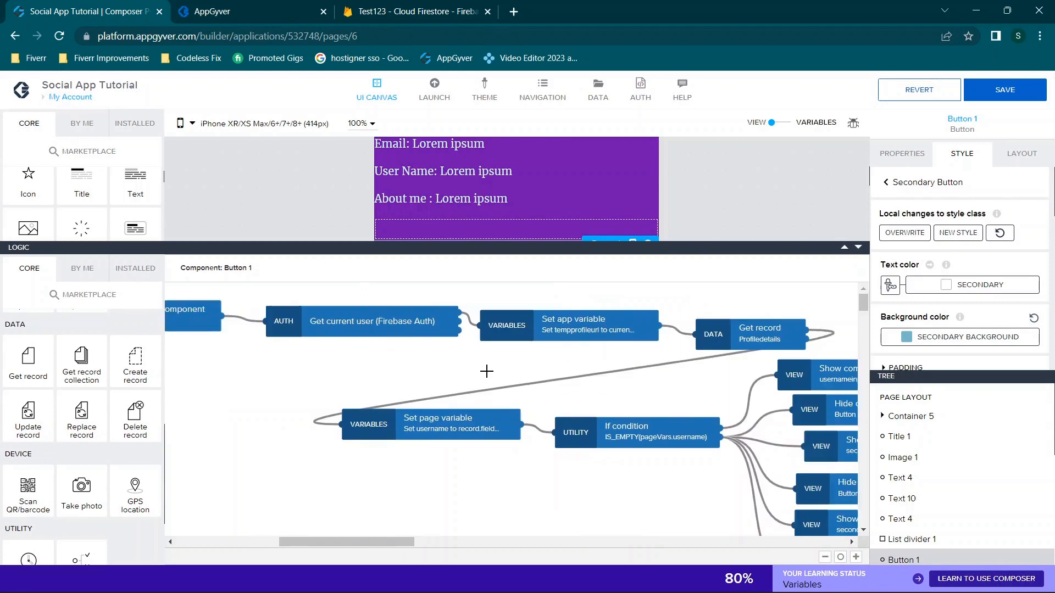
pyautogui.hscroll(-3, 486, 371)
pyautogui.hscroll(8, 486, 372)
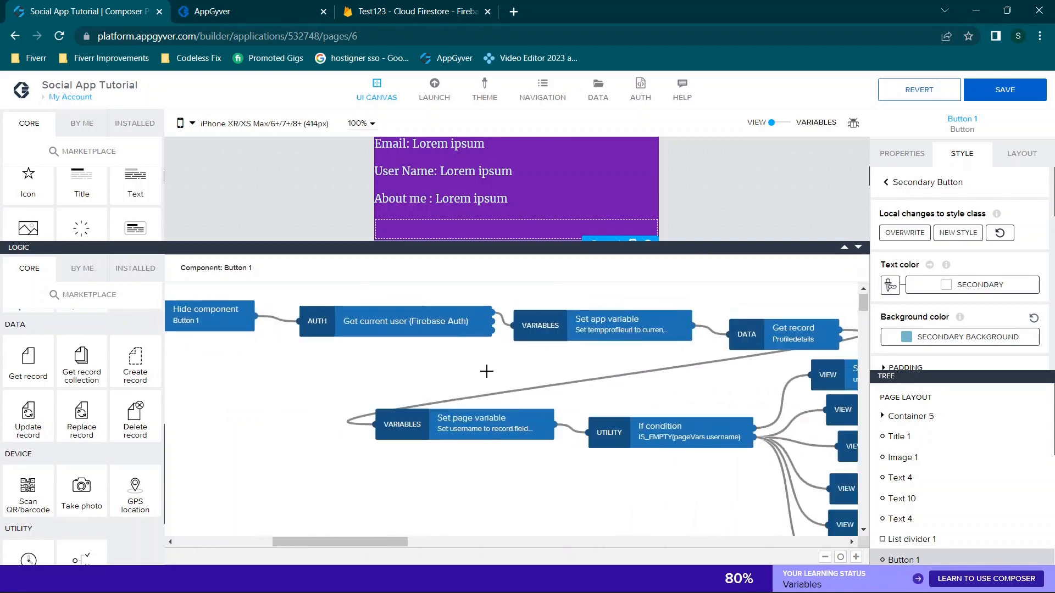
pyautogui.hscroll(-10, 553, 390)
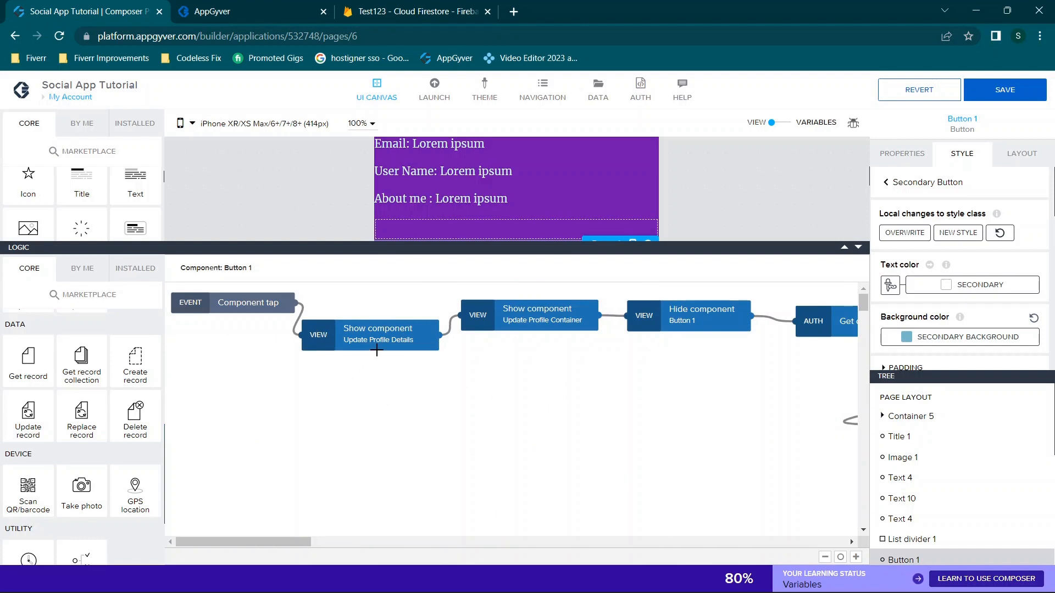
pyautogui.click(359, 342)
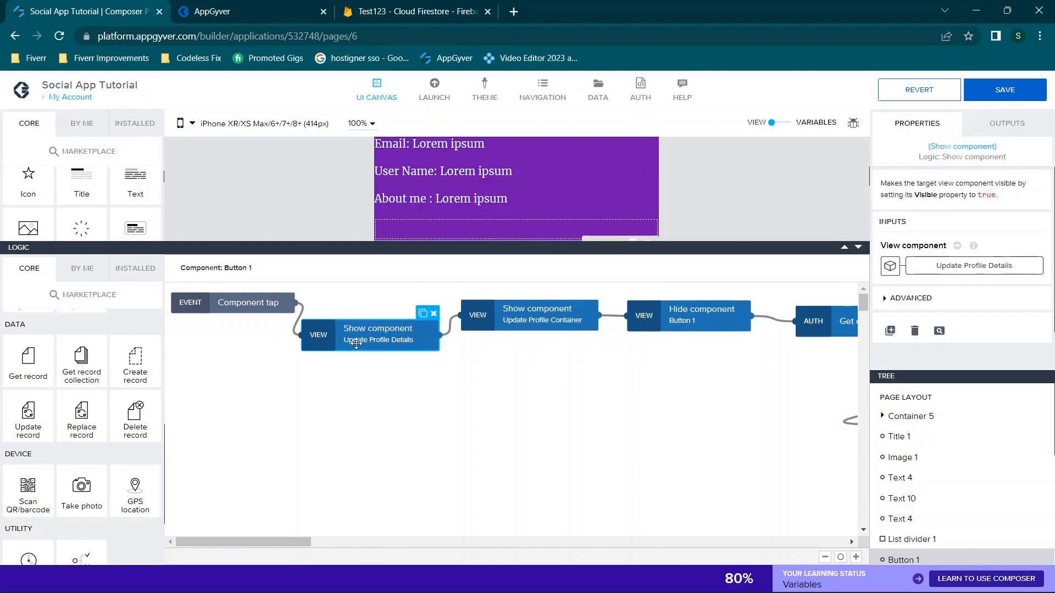
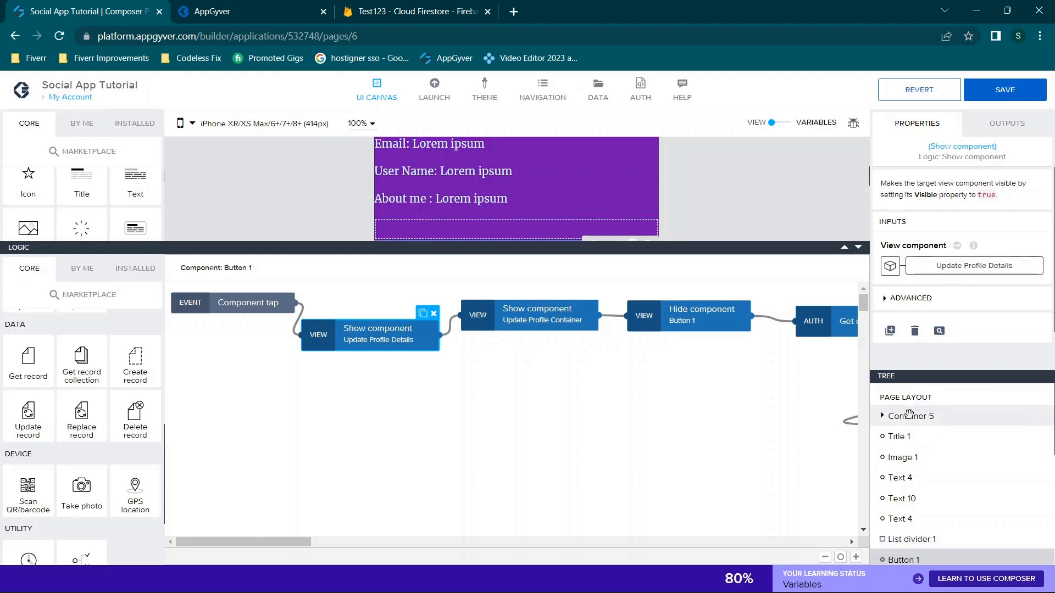
# Review the Show component steps, including the Update Profile Container one, then shrink the logic panel
pyautogui.scroll(-1, 920, 231)
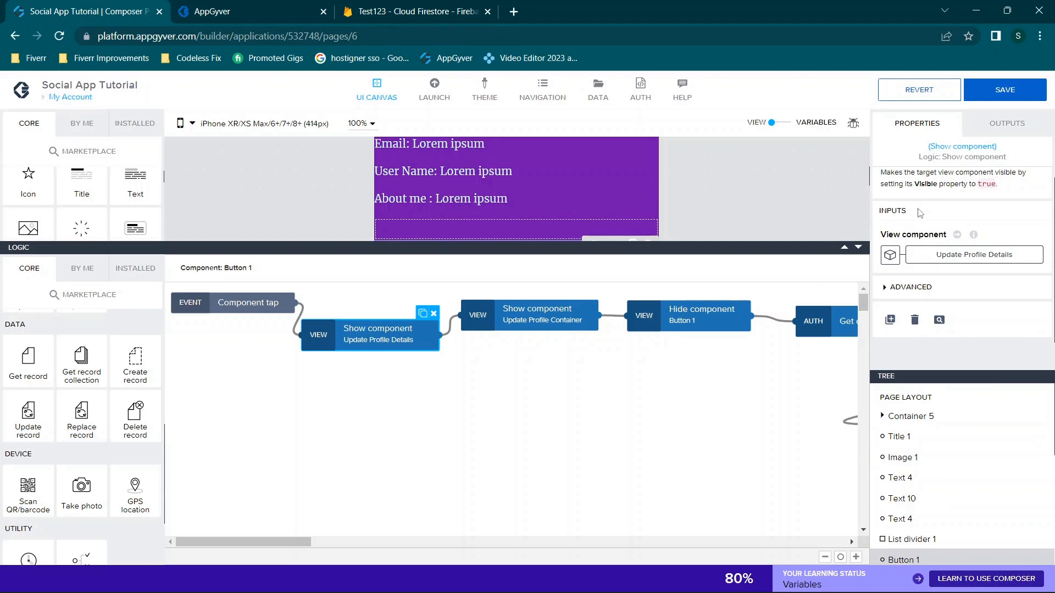
pyautogui.click(919, 286)
pyautogui.scroll(-1, 919, 287)
pyautogui.scroll(1, 919, 291)
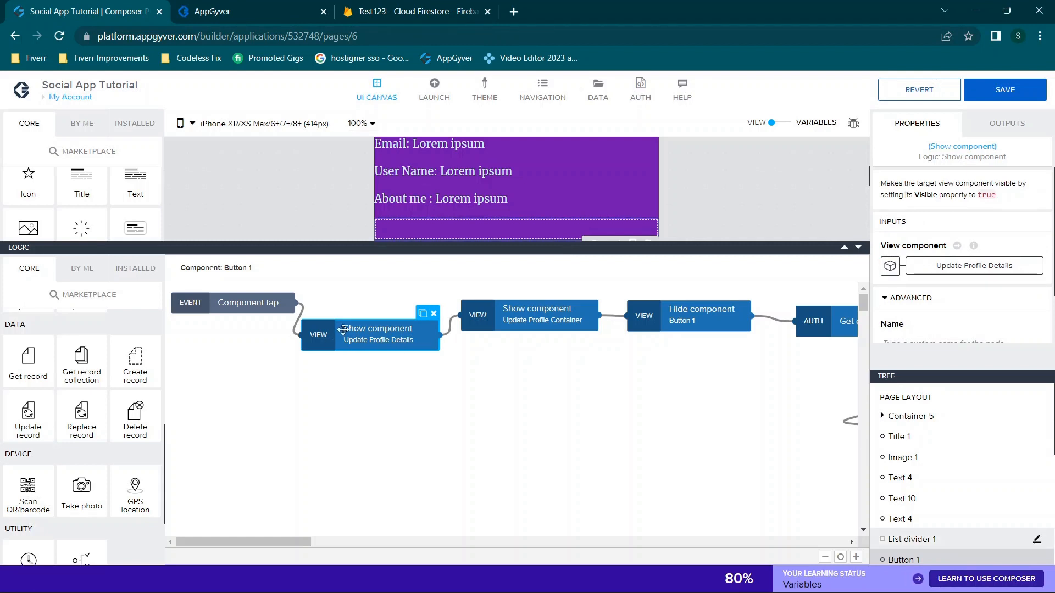
pyautogui.click(524, 318)
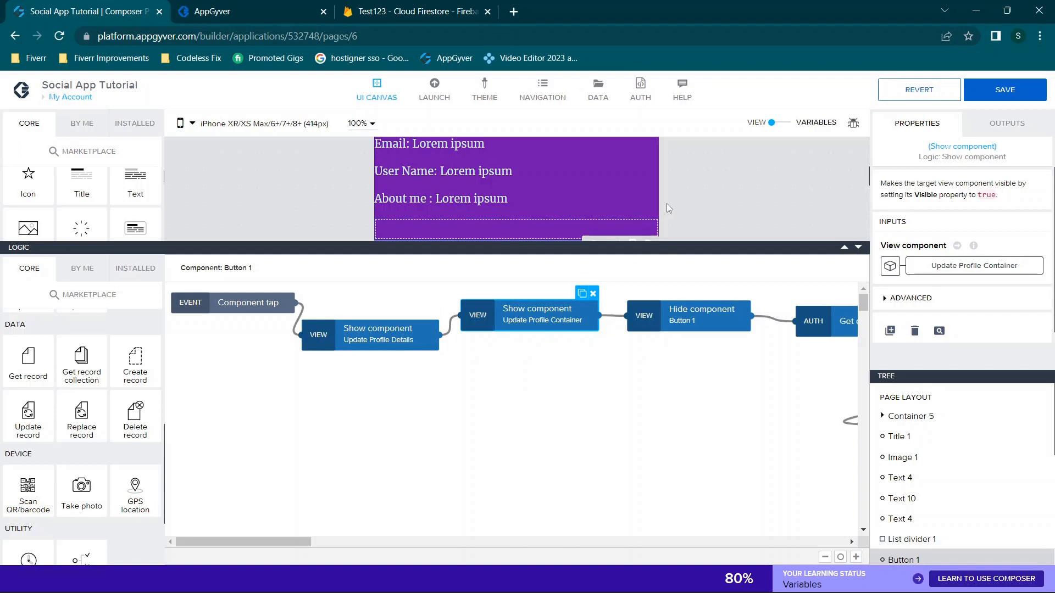
pyautogui.click(859, 248)
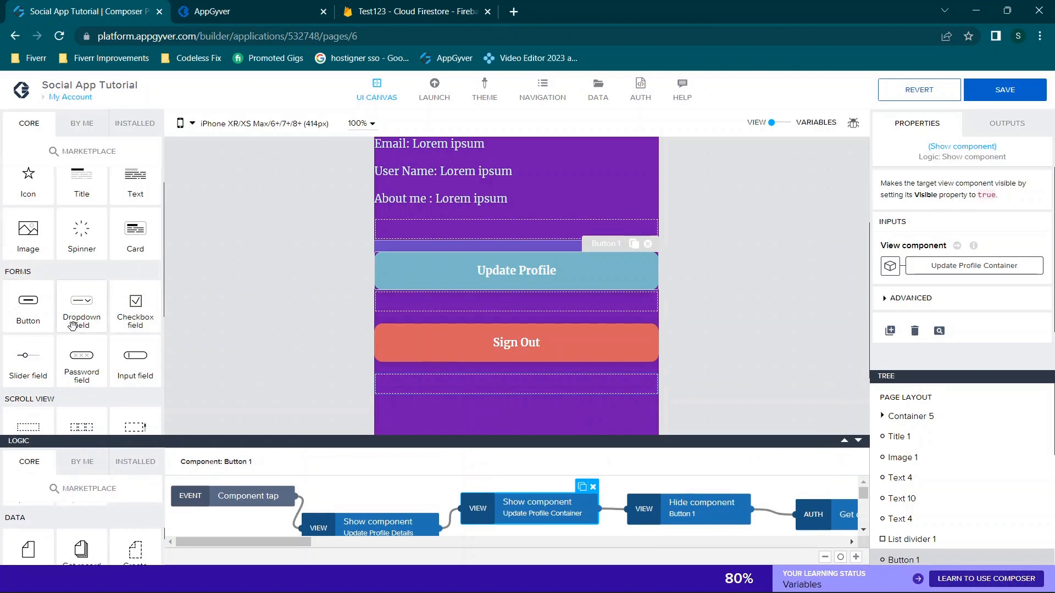
# Drag a Container below Sign Out and place an Input field and Scroll view inside it
pyautogui.scroll(-3, 73, 327)
pyautogui.moveTo(28, 259); pyautogui.dragTo(484, 417)
pyautogui.scroll(-3, 743, 351)
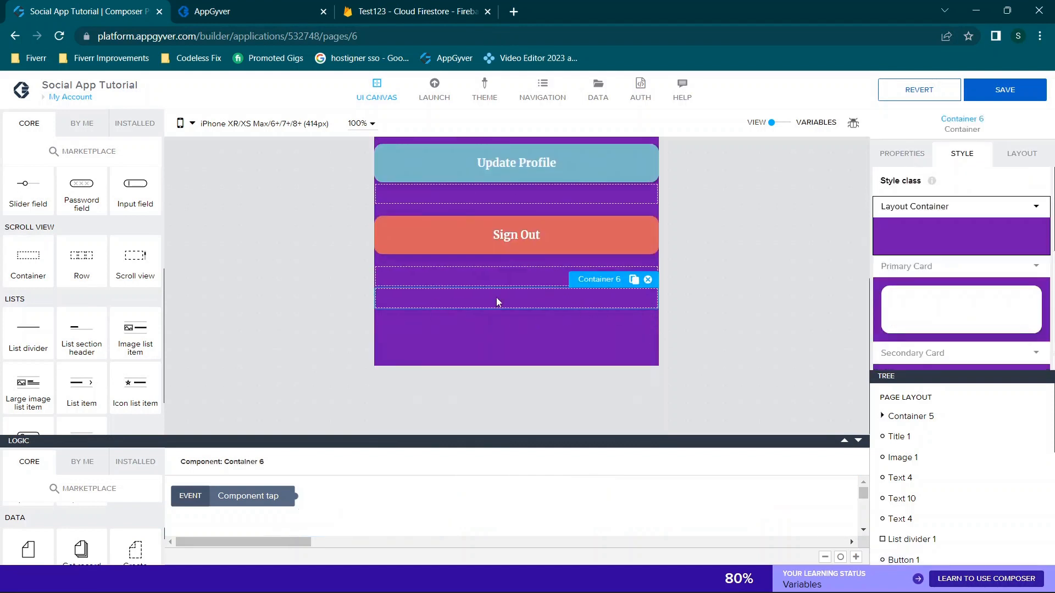
pyautogui.moveTo(134, 193); pyautogui.dragTo(449, 301)
pyautogui.moveTo(136, 254); pyautogui.dragTo(455, 336)
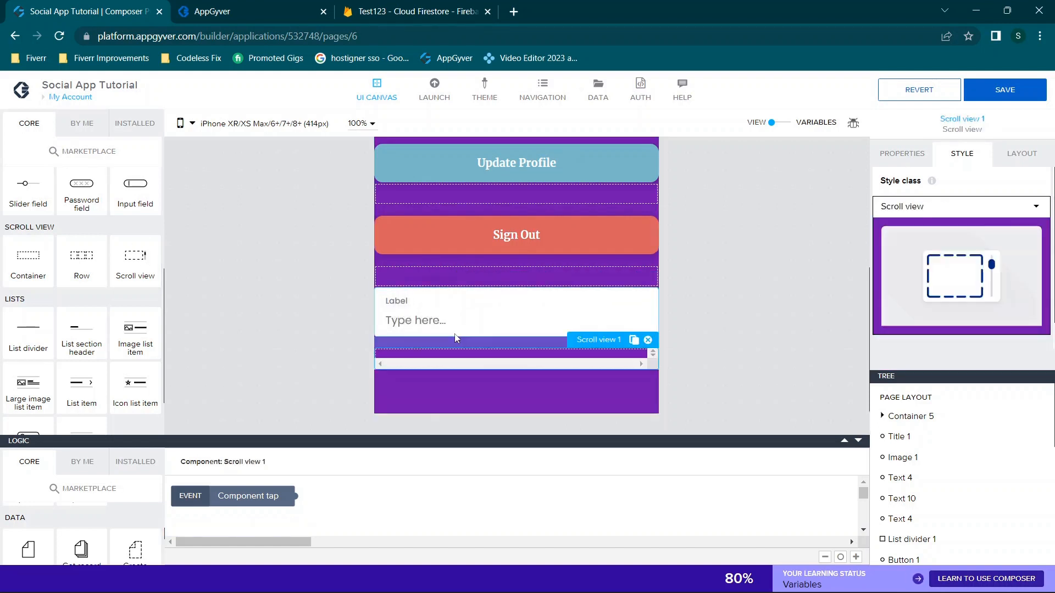
# Delete Scroll view 1 and Input field 1, leaving Container 6 empty
pyautogui.scroll(-5, 958, 496)
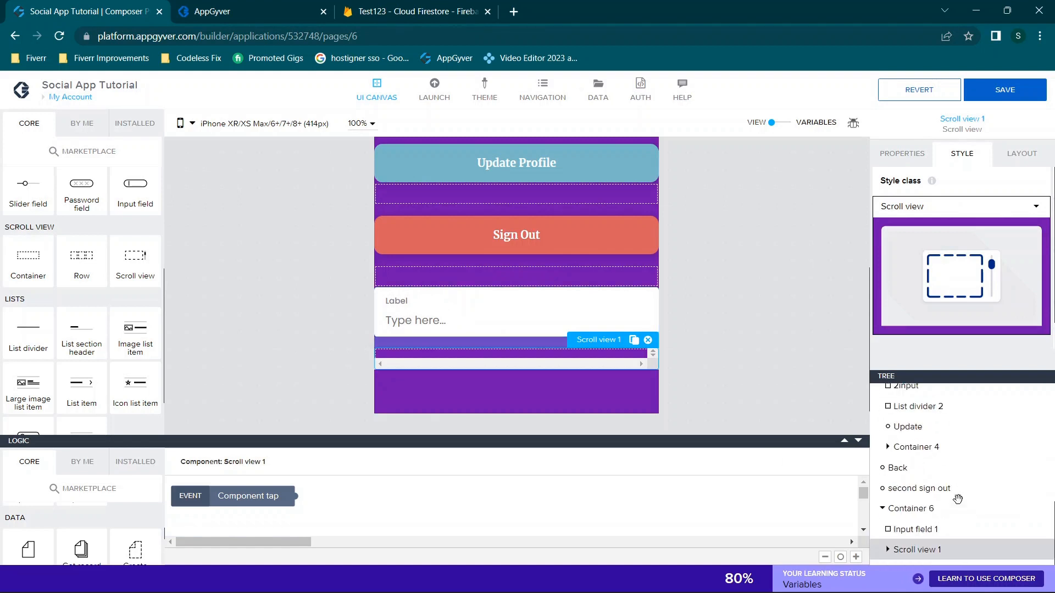
pyautogui.click(882, 510)
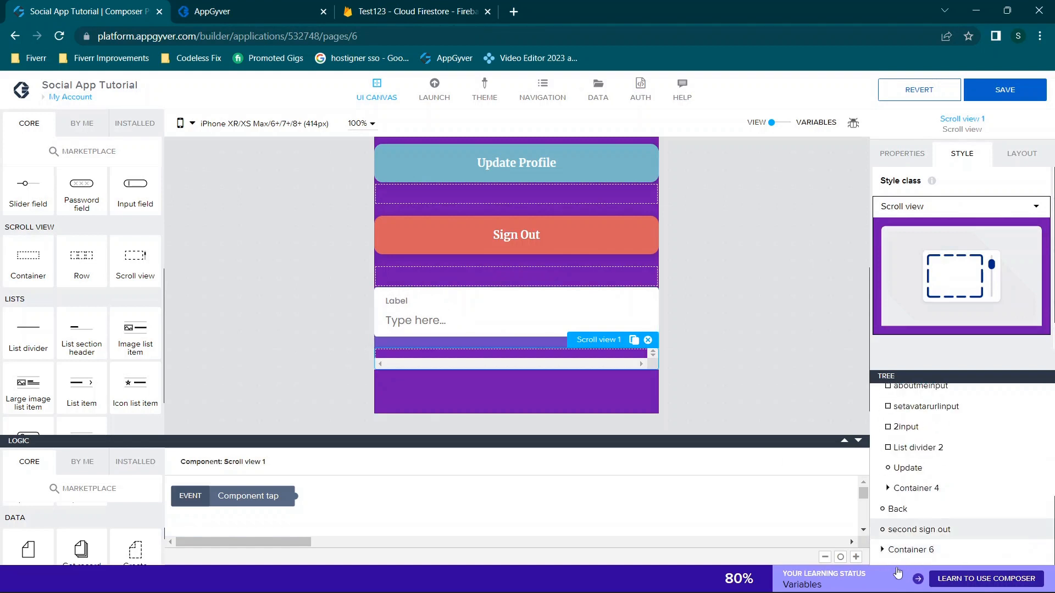
pyautogui.click(881, 548)
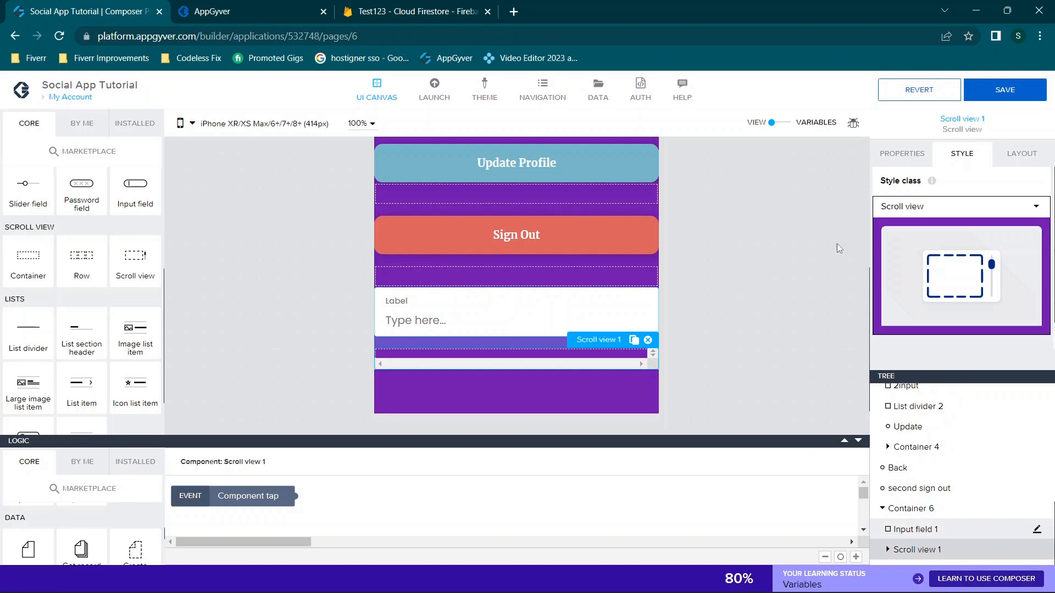
pyautogui.click(901, 153)
pyautogui.scroll(-1, 963, 288)
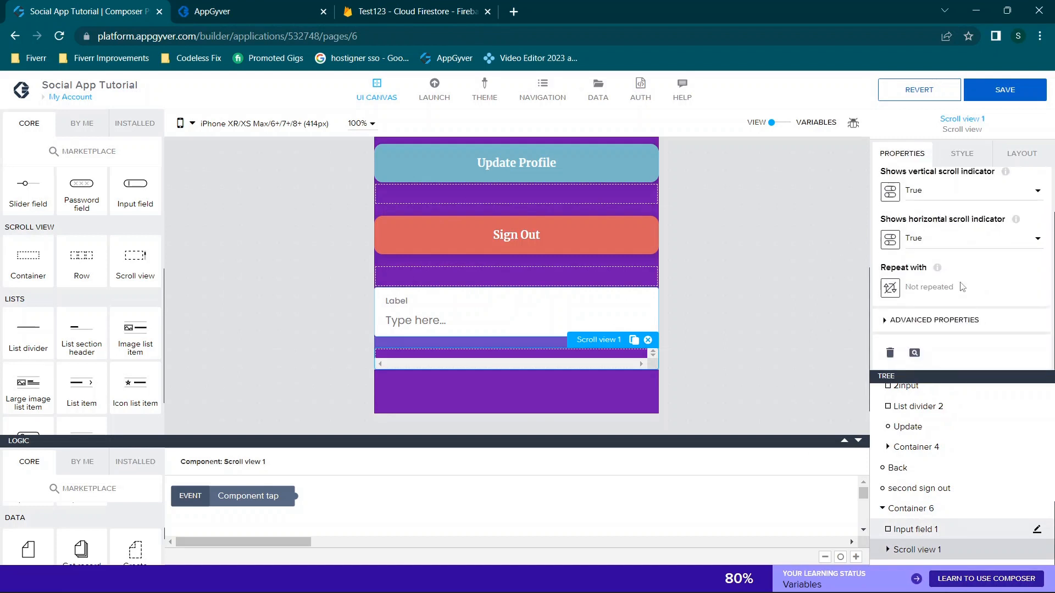
pyautogui.click(914, 353)
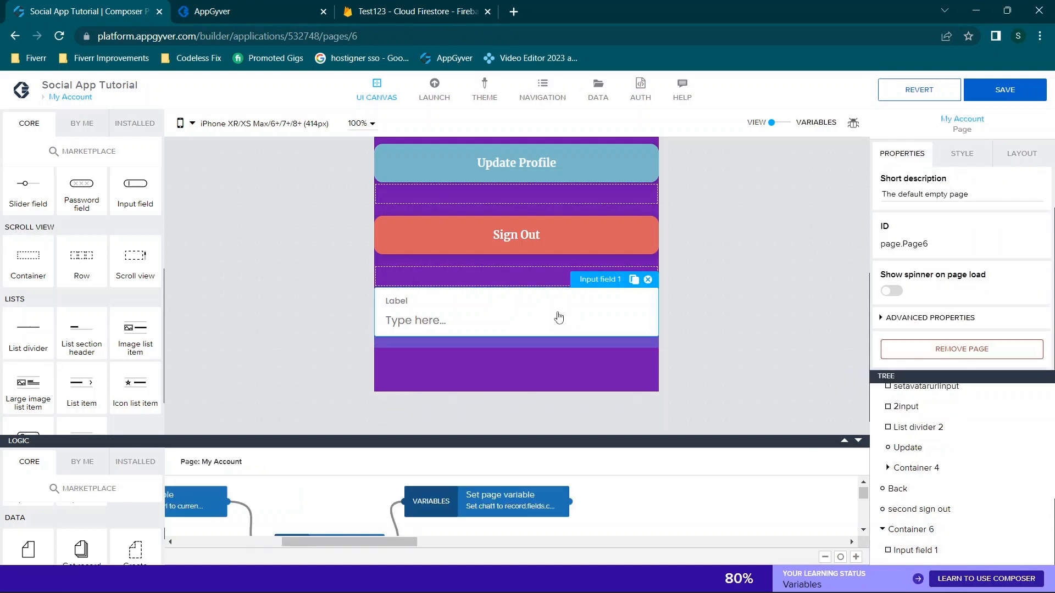
pyautogui.click(573, 314)
pyautogui.click(649, 280)
pyautogui.click(578, 302)
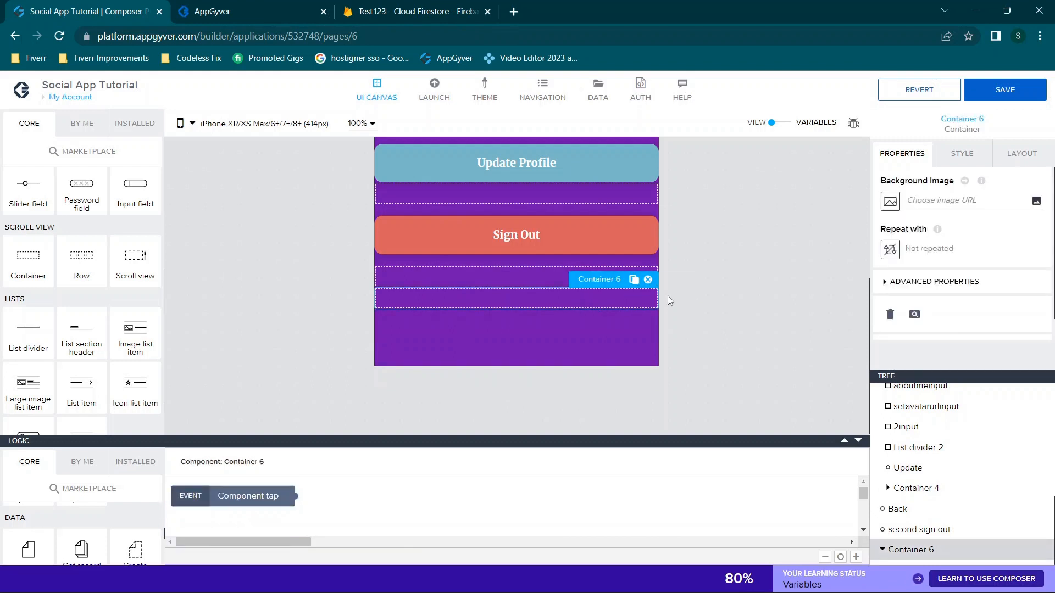
pyautogui.scroll(3, 908, 481)
pyautogui.scroll(-2, 908, 482)
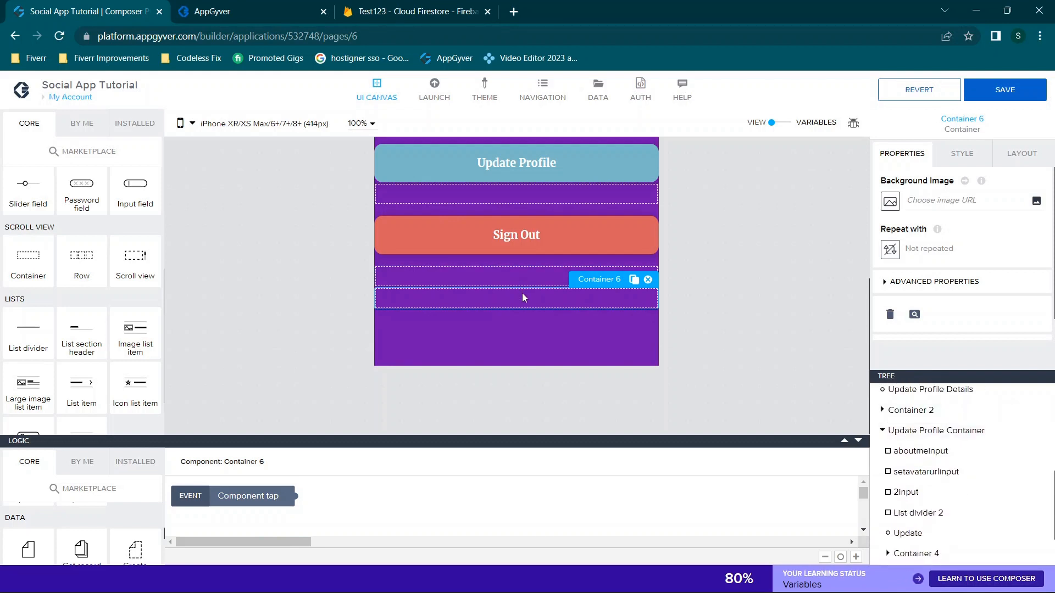
pyautogui.scroll(-1, 934, 238)
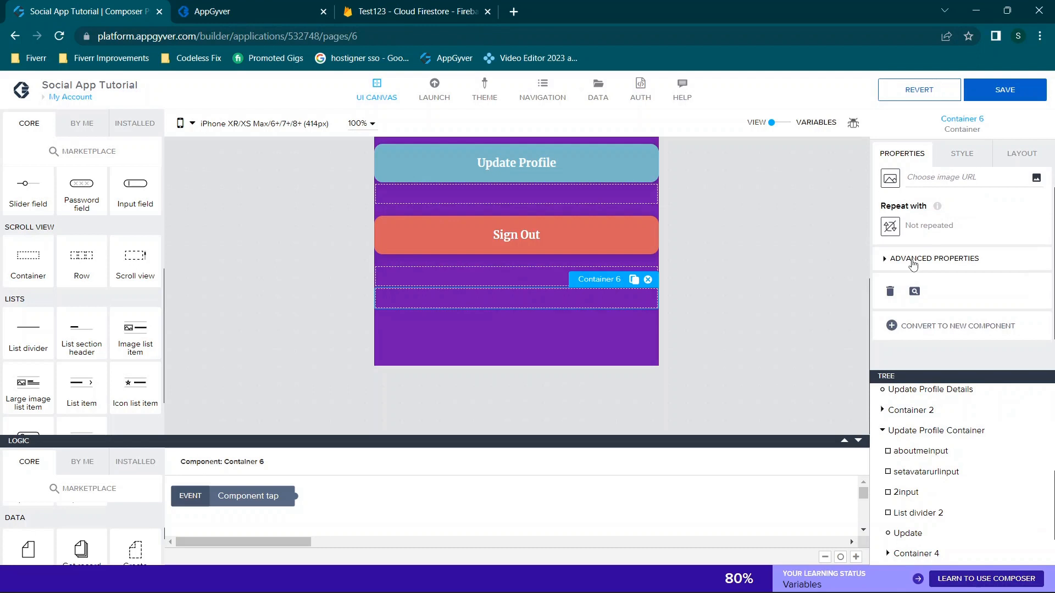
# Select Update Profile Container and check its visibility and display name in Advanced Properties
pyautogui.click(904, 430)
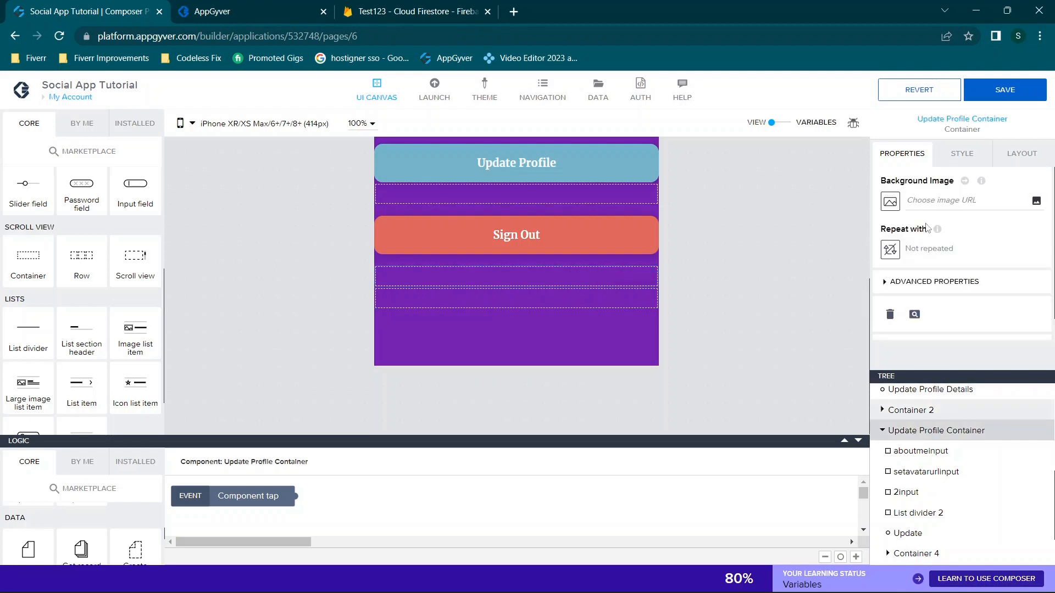
pyautogui.click(917, 292)
pyautogui.scroll(-2, 913, 275)
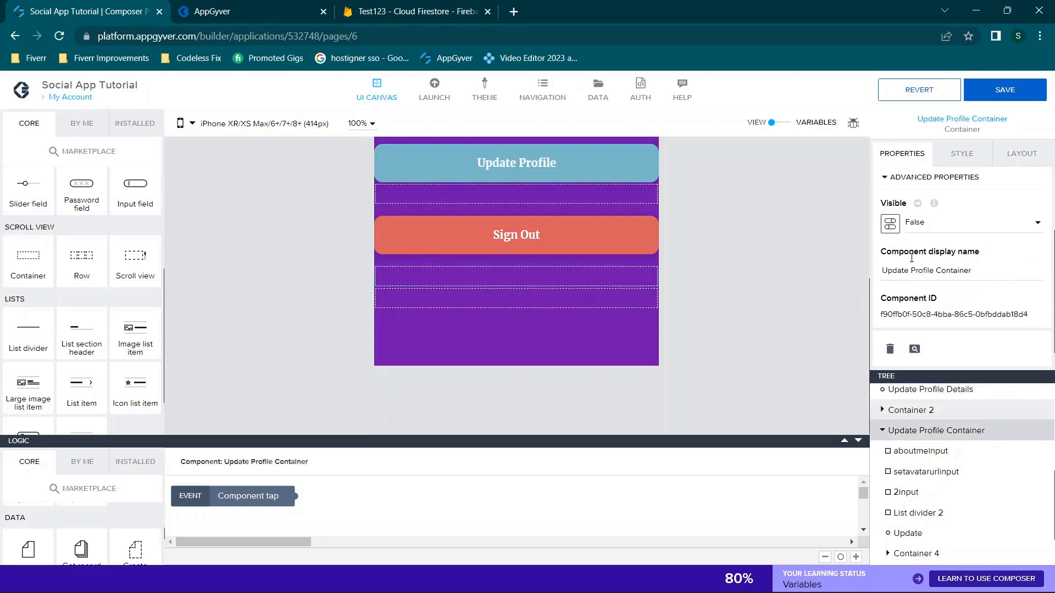
pyautogui.scroll(-1, 956, 245)
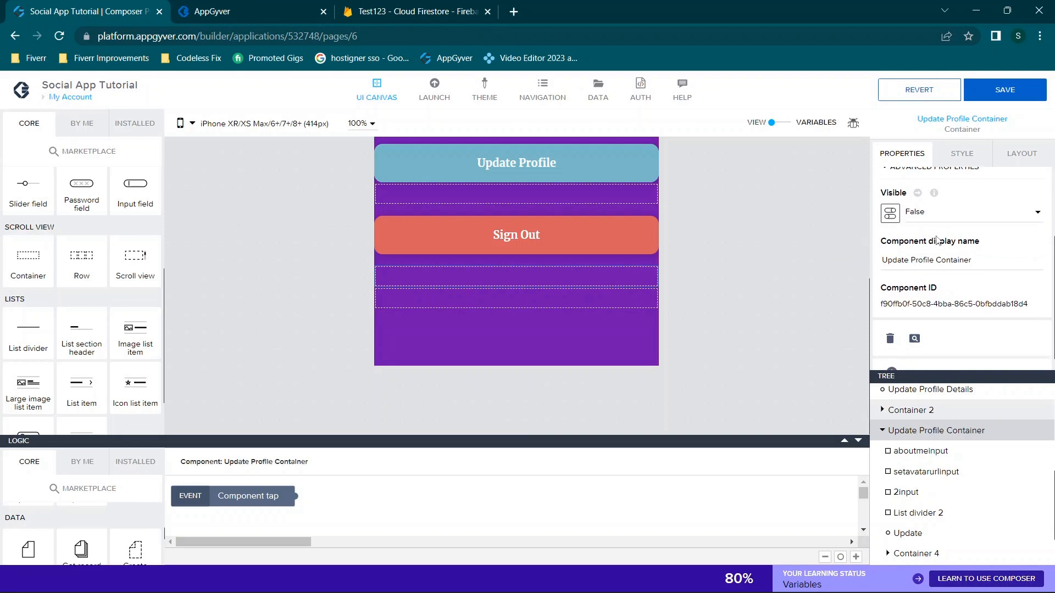
pyautogui.moveTo(985, 249); pyautogui.dragTo(863, 258)
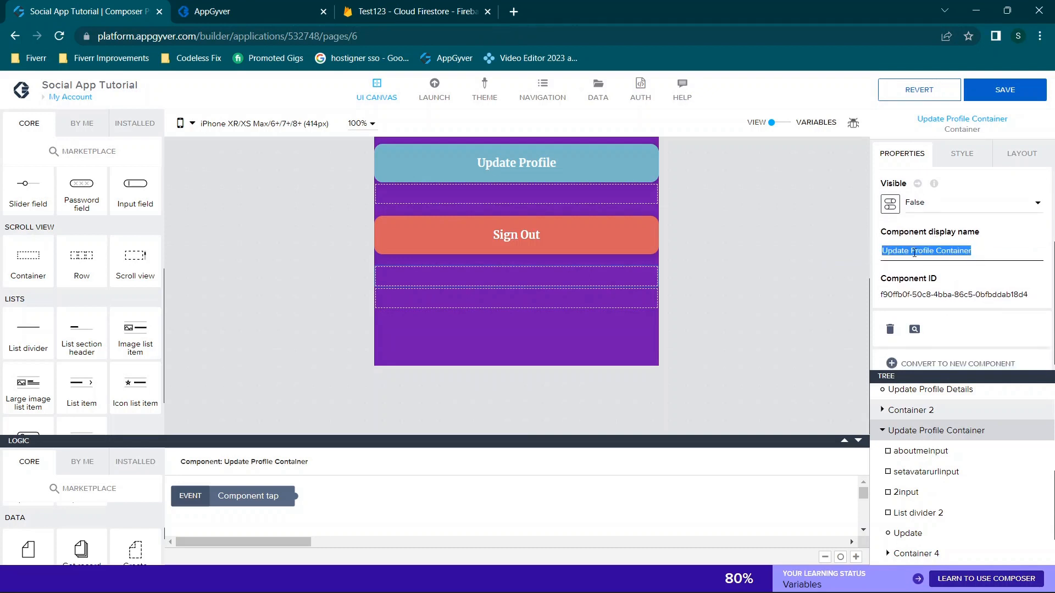
# Review its children: aboutmeinput, setavatarurlinput, 2input, List divider 2 and the Update button
pyautogui.click(918, 451)
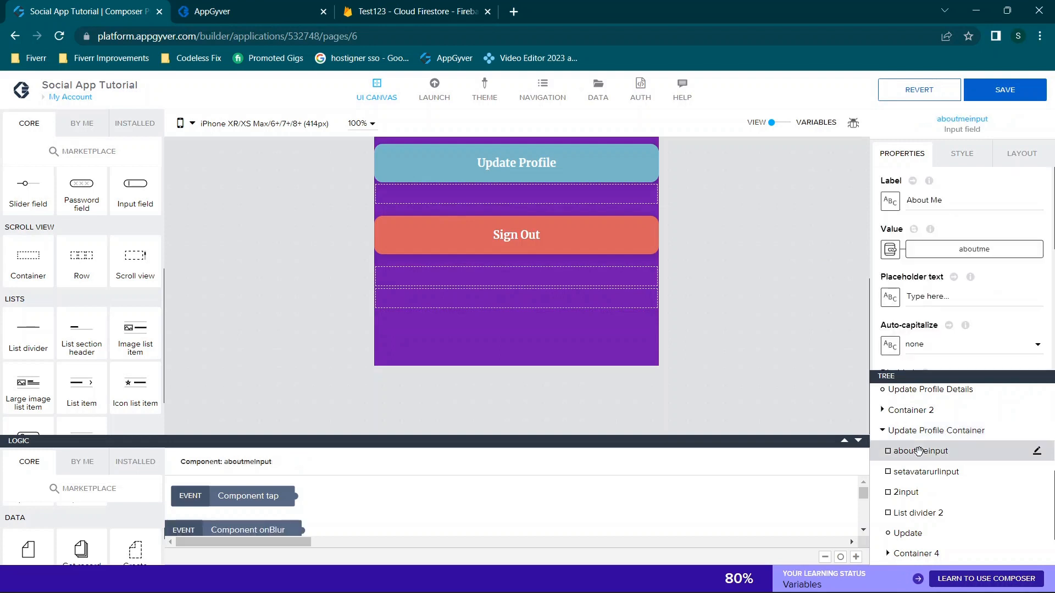
pyautogui.scroll(-2, 914, 464)
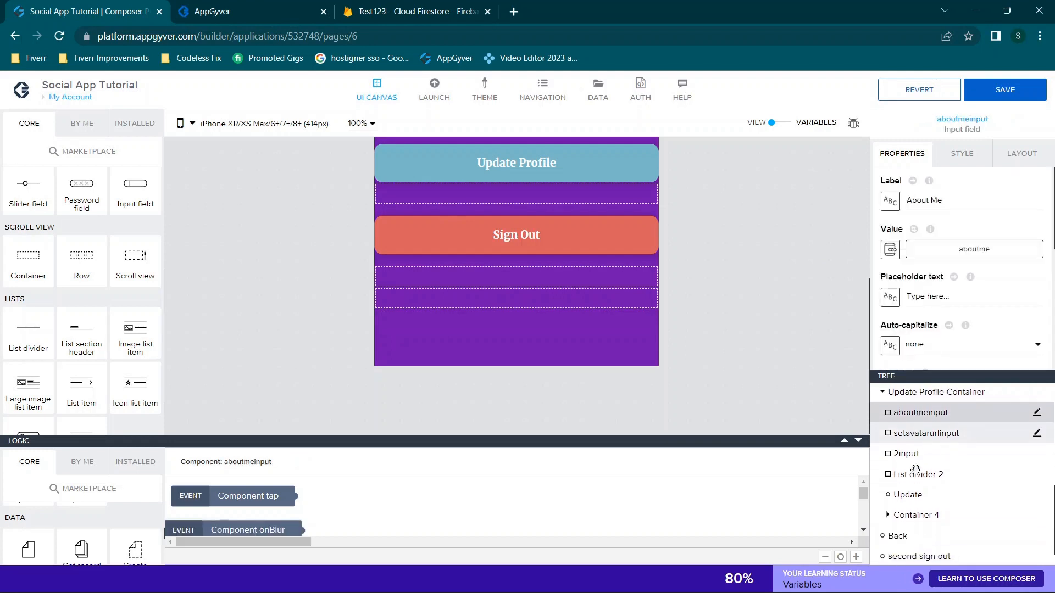
pyautogui.click(907, 433)
pyautogui.click(906, 453)
pyautogui.click(906, 474)
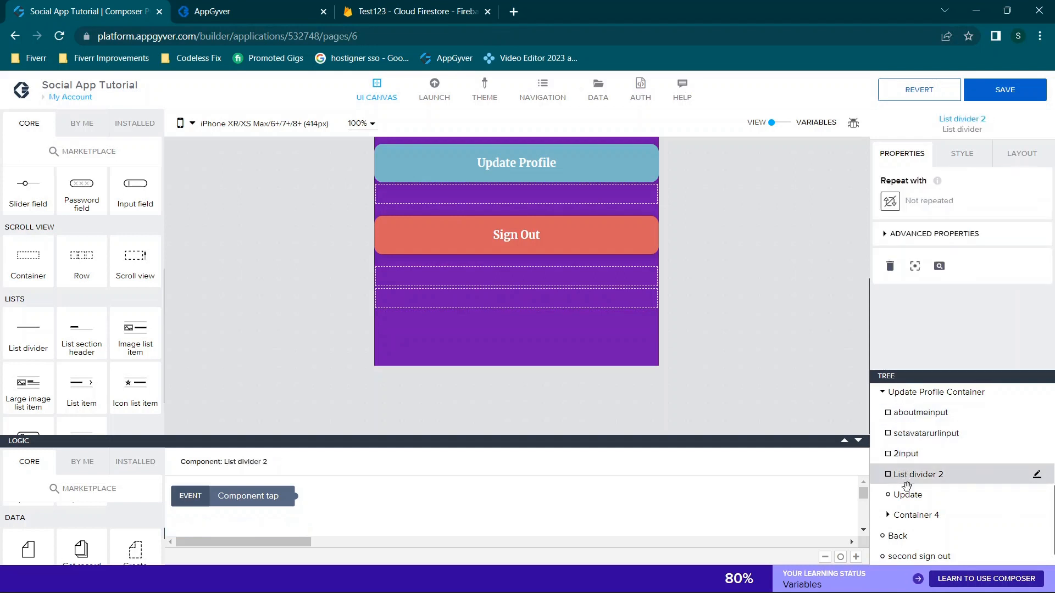
pyautogui.click(903, 495)
pyautogui.click(889, 517)
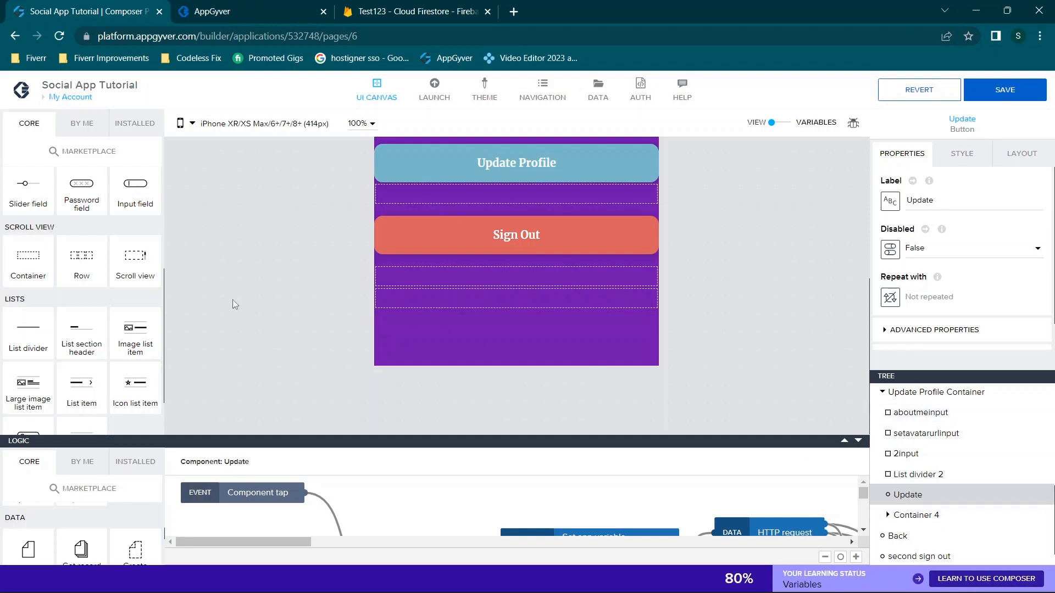
# In the preview tab, open My Profile, reveal the Update Profile Details form, then return to Composer
pyautogui.click(221, 7)
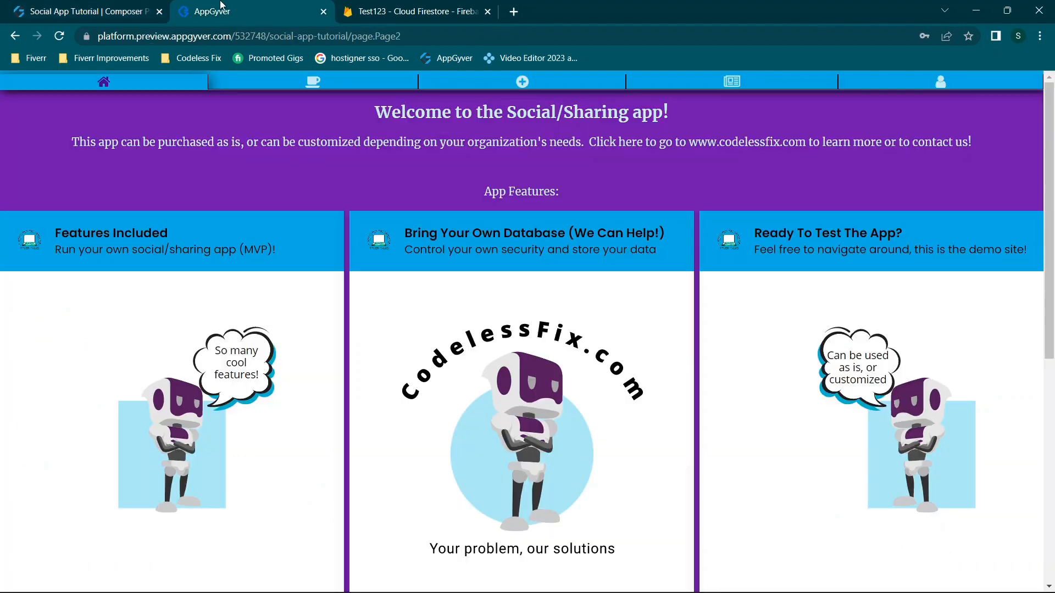
pyautogui.click(955, 81)
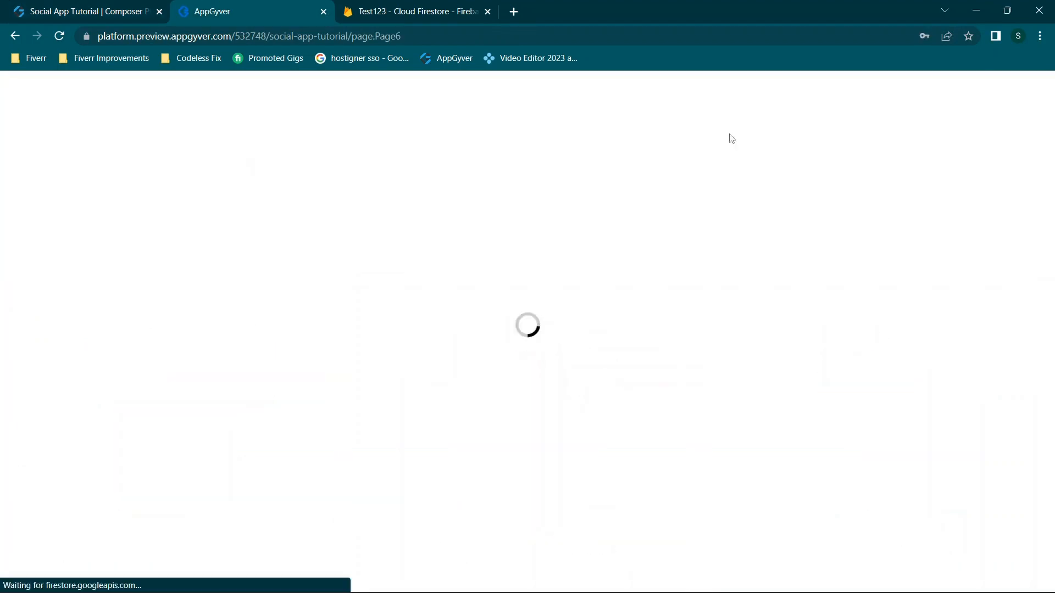
pyautogui.scroll(-1, 501, 231)
pyautogui.scroll(2, 974, 112)
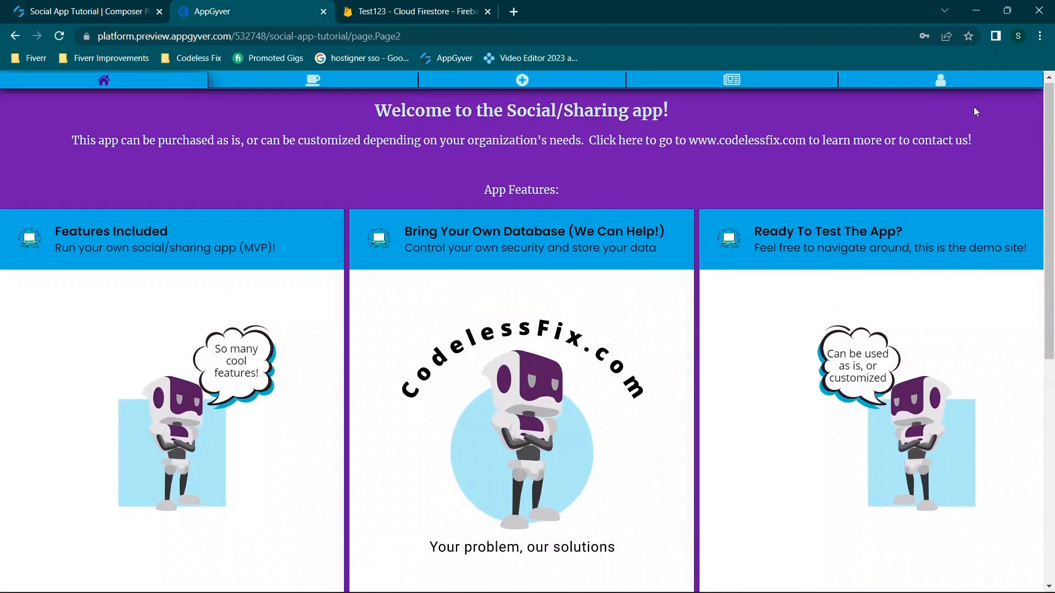
pyautogui.click(942, 80)
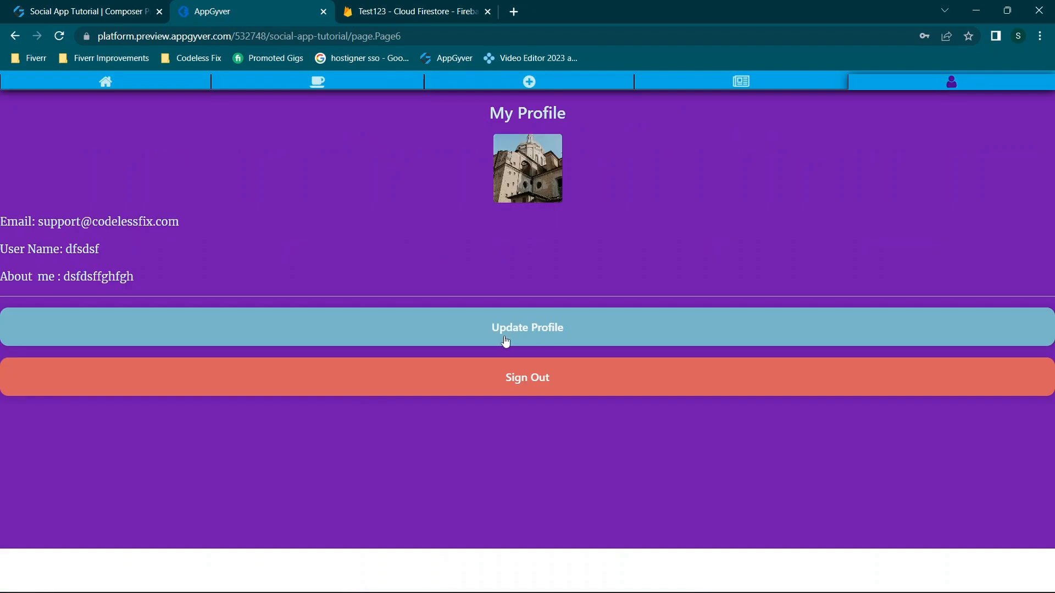
pyautogui.click(528, 334)
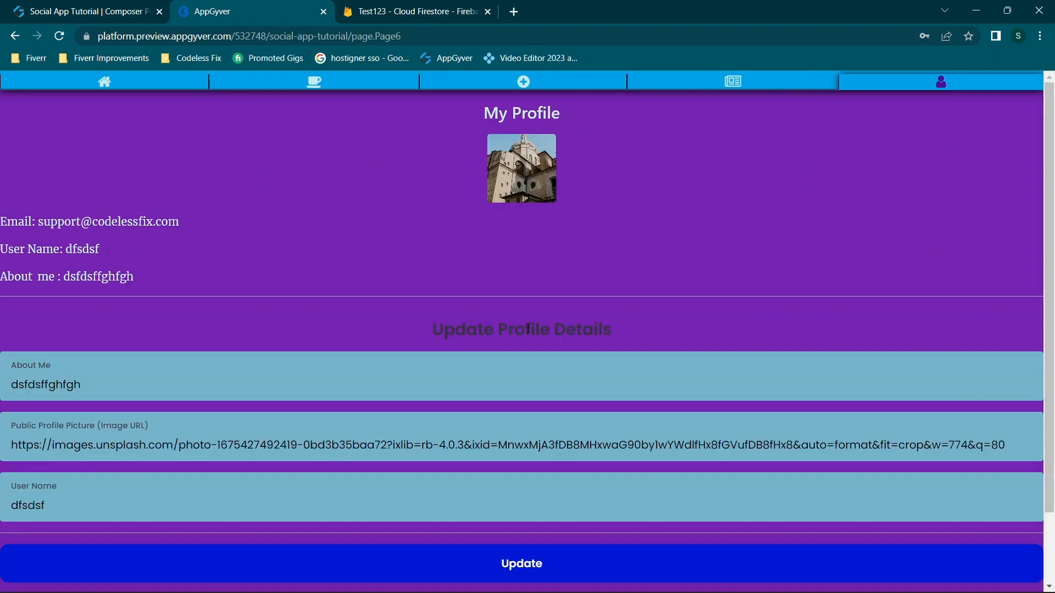
pyautogui.scroll(-1, 528, 328)
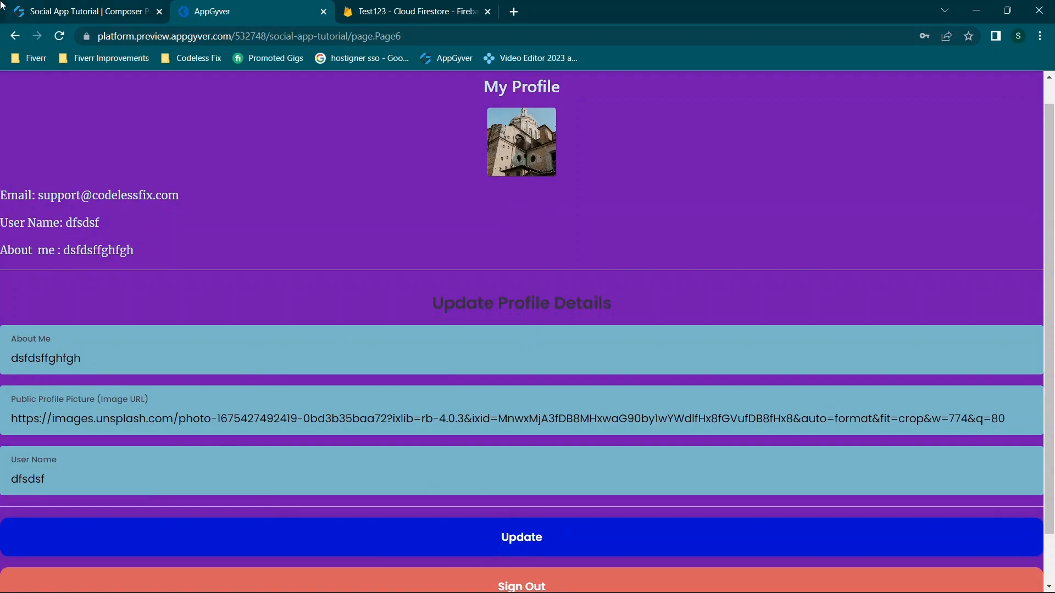
pyautogui.click(64, 13)
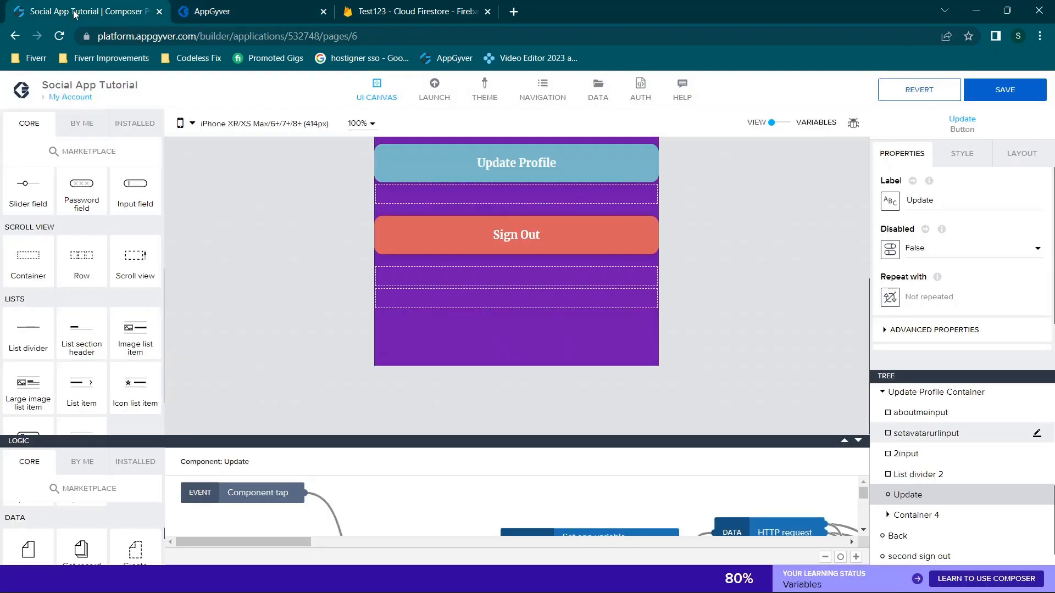
# Compare the aboutmeinput, setavatarurlinput and 2input field bindings against the running preview
pyautogui.click(928, 418)
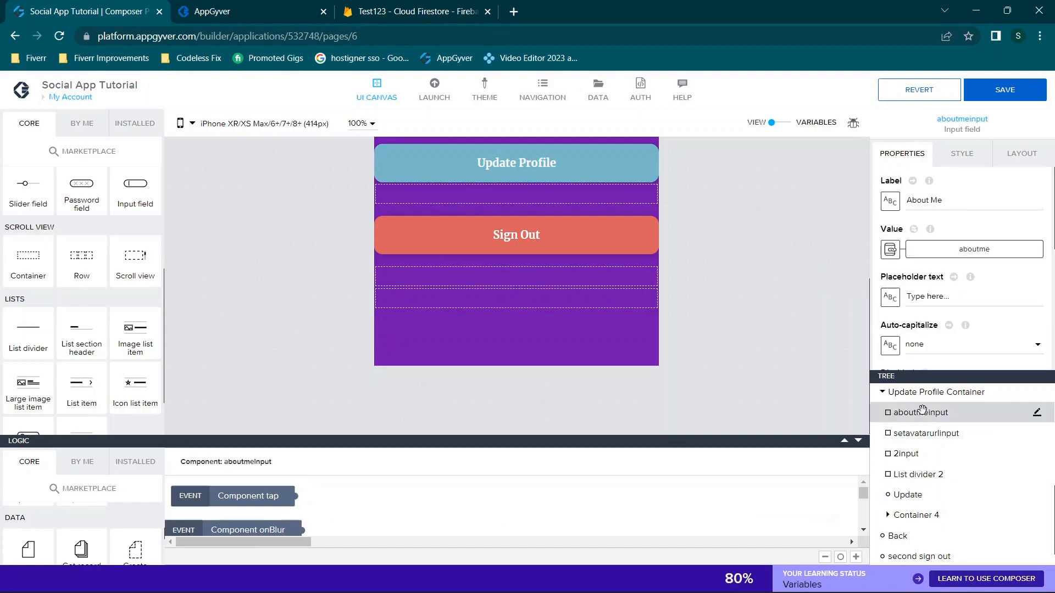
pyautogui.click(233, 7)
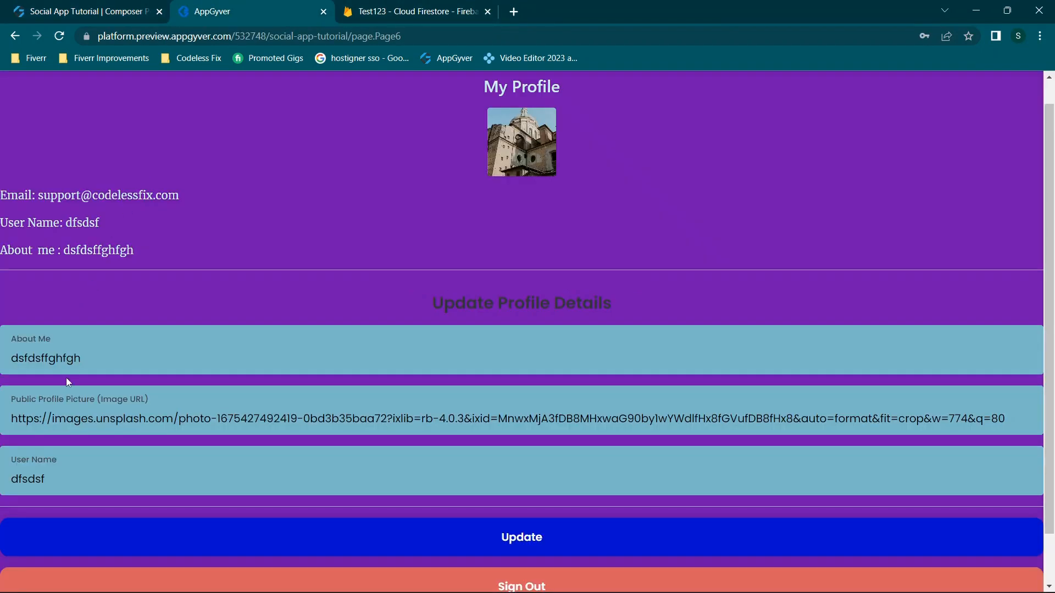
pyautogui.click(64, 6)
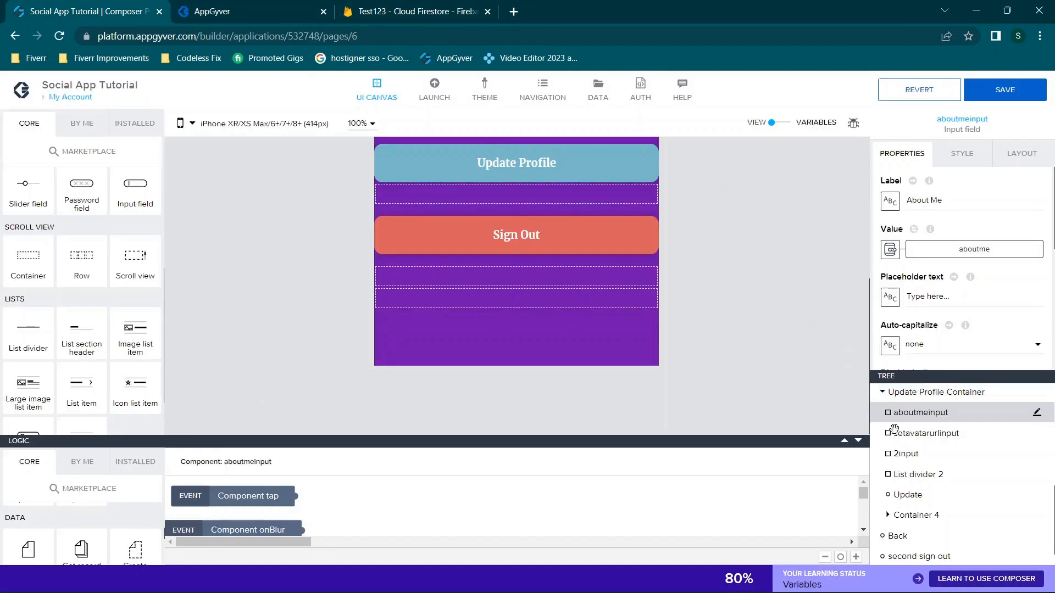
pyautogui.click(961, 433)
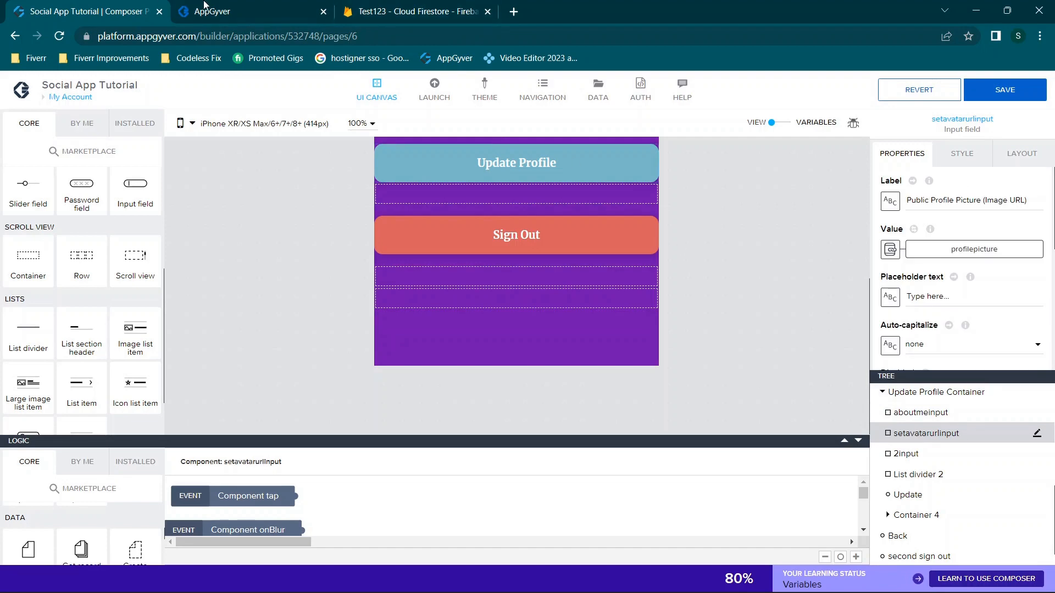
pyautogui.click(225, 6)
pyautogui.moveTo(75, 414); pyautogui.dragTo(110, 416)
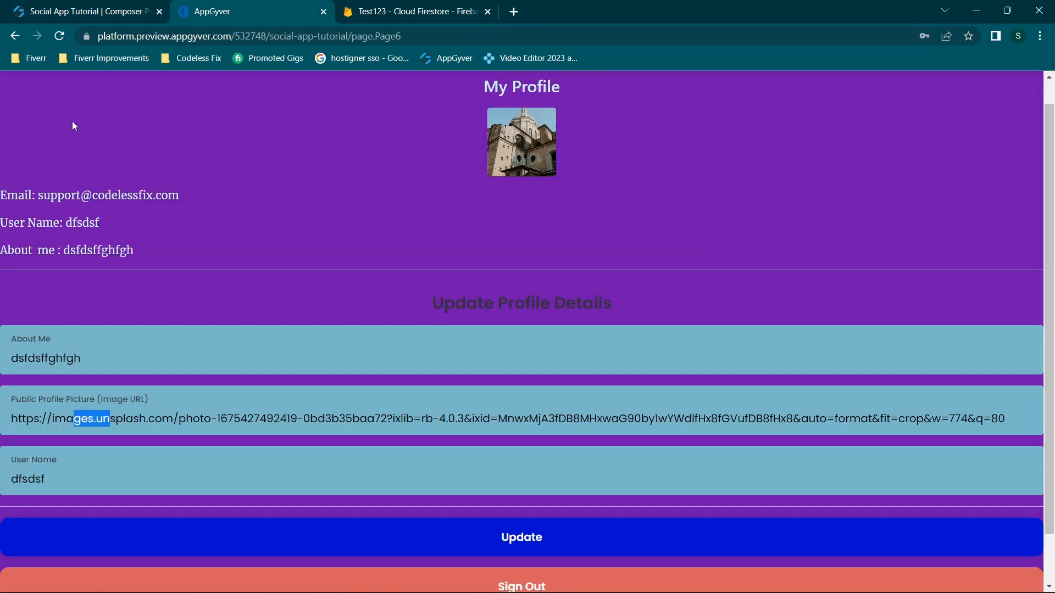
pyautogui.click(37, 6)
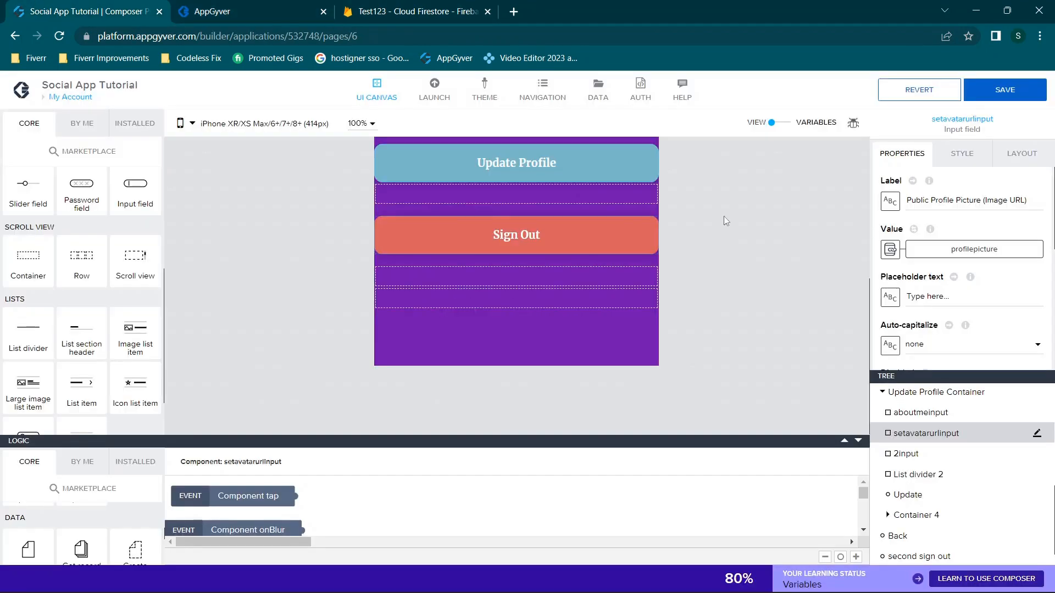
pyautogui.click(913, 453)
pyautogui.click(234, 7)
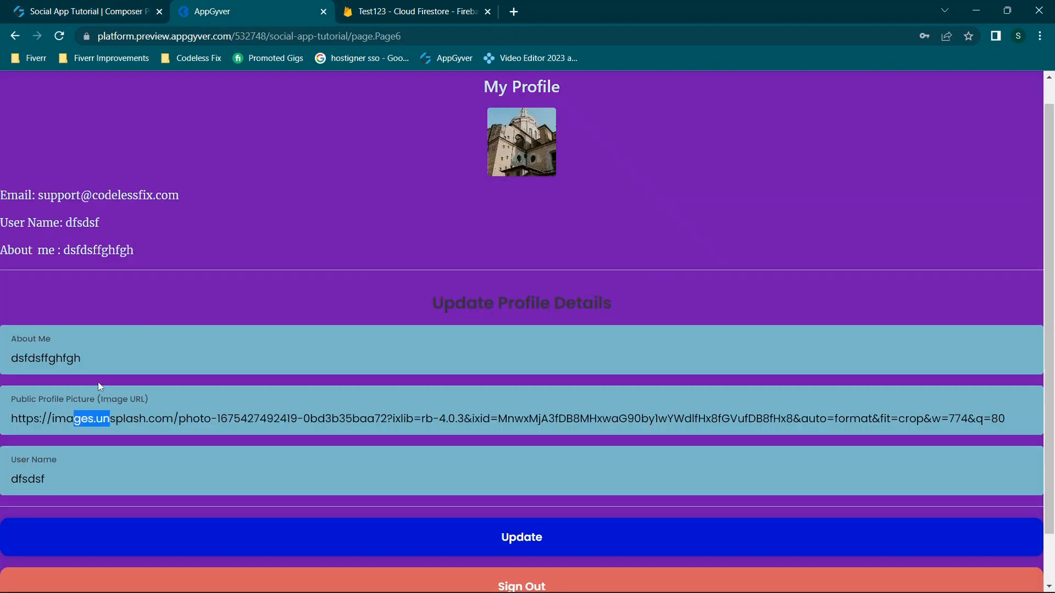
pyautogui.click(71, 7)
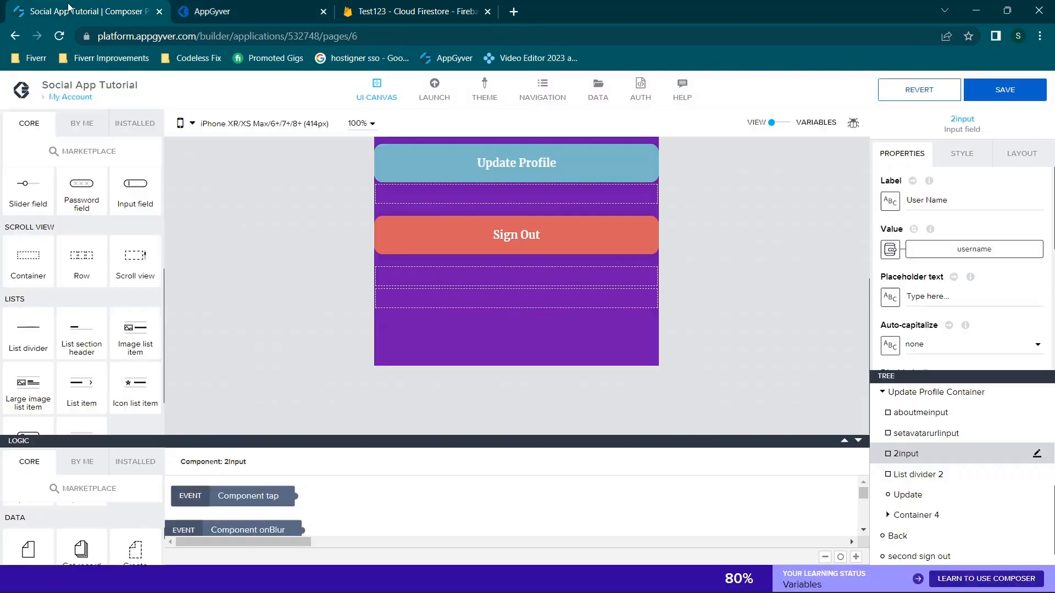
# Select the Update button to view its Set app variable and HTTP request logic
pyautogui.click(943, 473)
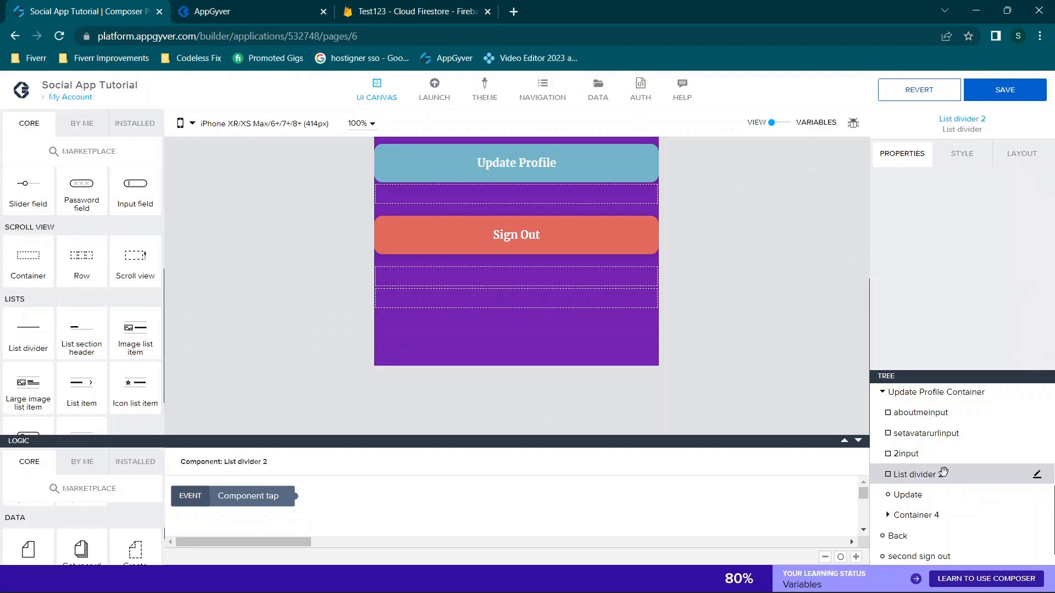
pyautogui.click(887, 494)
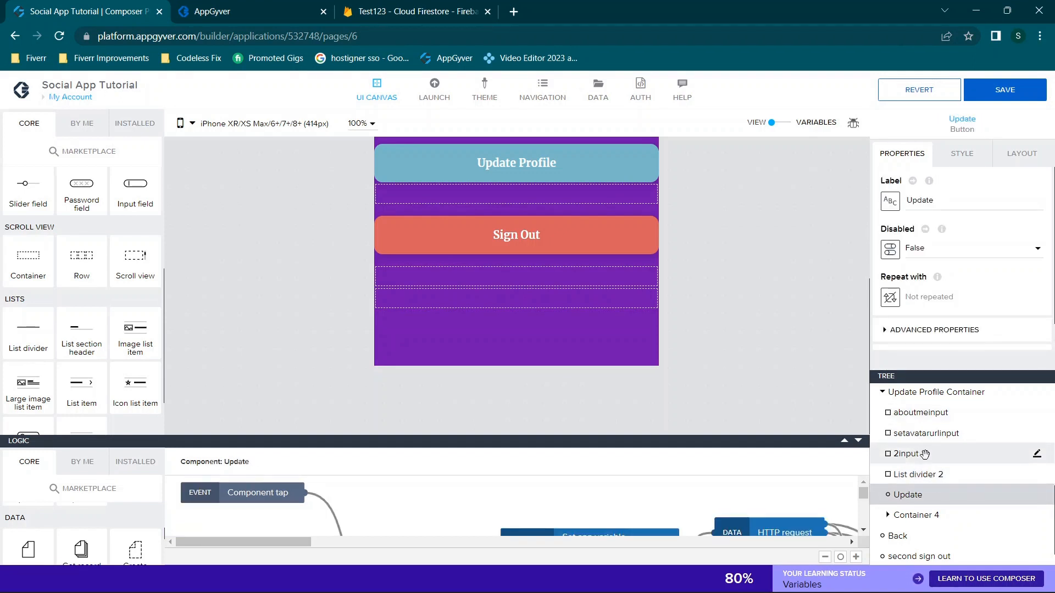
pyautogui.click(923, 474)
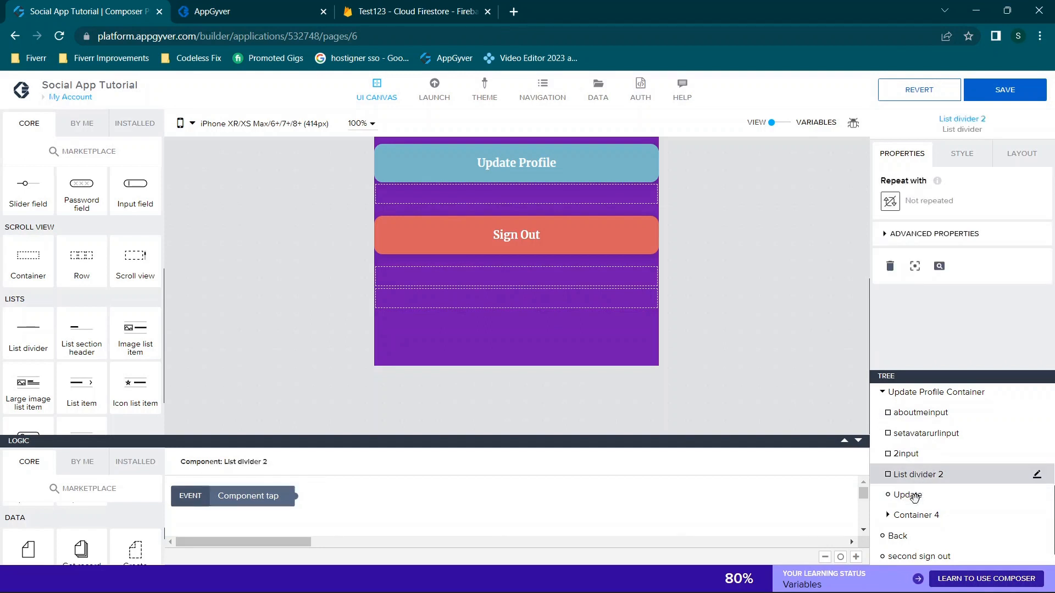
pyautogui.click(914, 496)
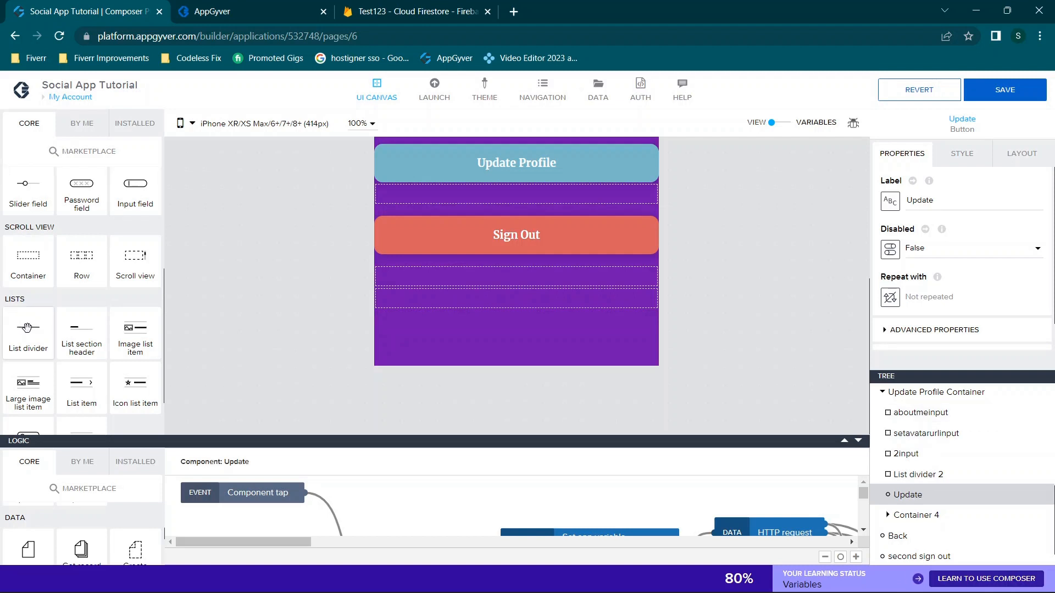
pyautogui.scroll(-1, 27, 328)
pyautogui.scroll(4, 27, 328)
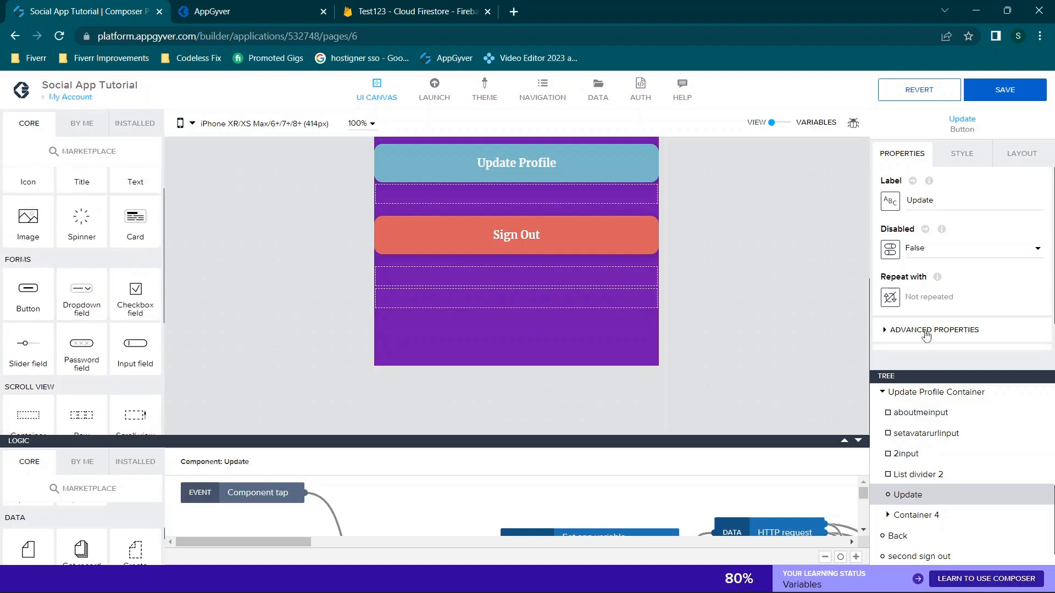
pyautogui.click(913, 413)
pyautogui.moveTo(906, 201); pyautogui.dragTo(942, 201)
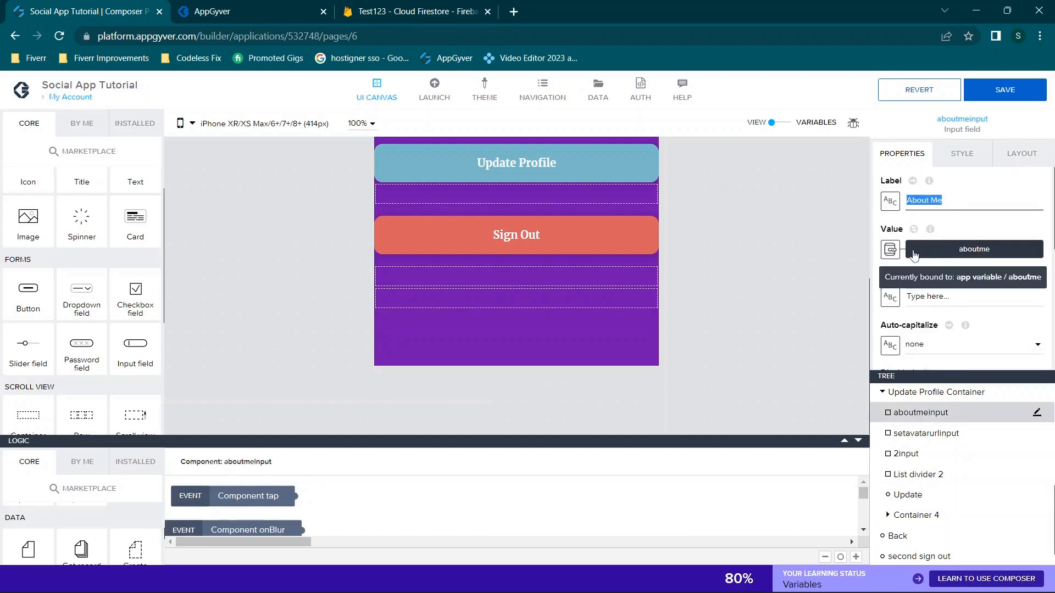
pyautogui.click(939, 252)
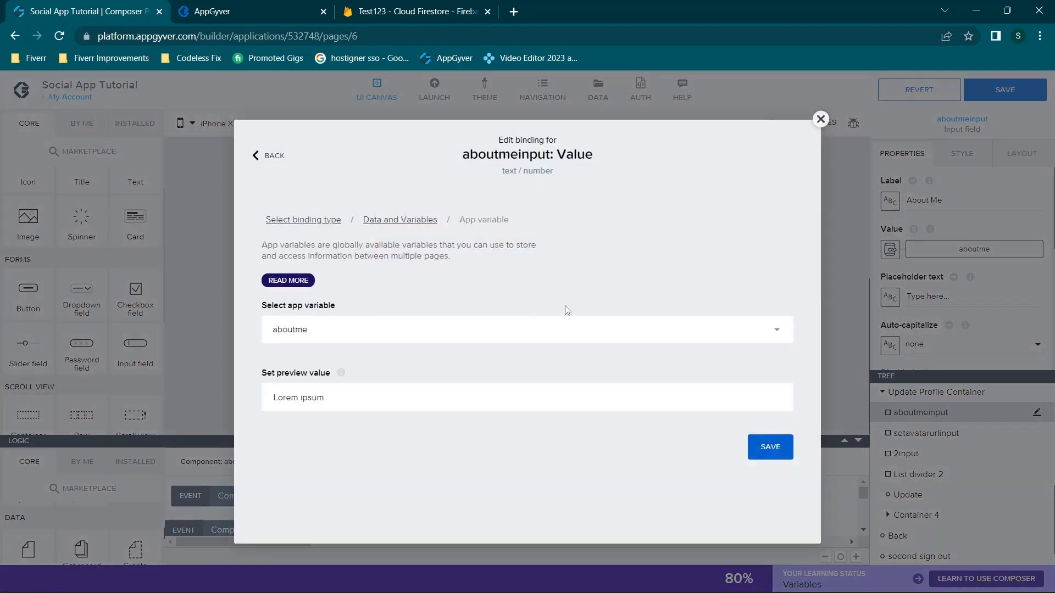
pyautogui.click(820, 118)
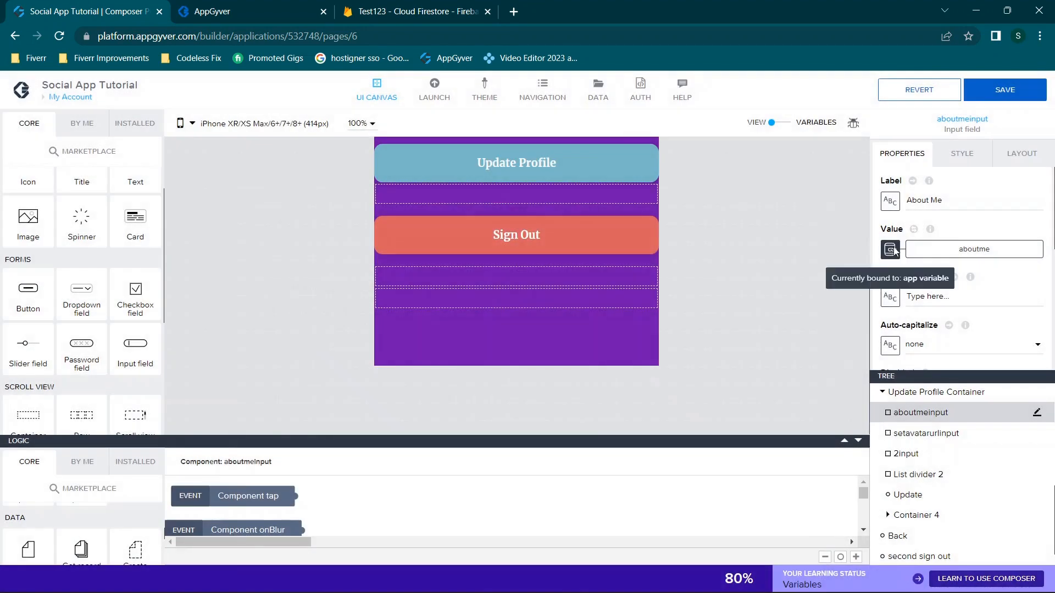
pyautogui.click(894, 250)
pyautogui.click(480, 323)
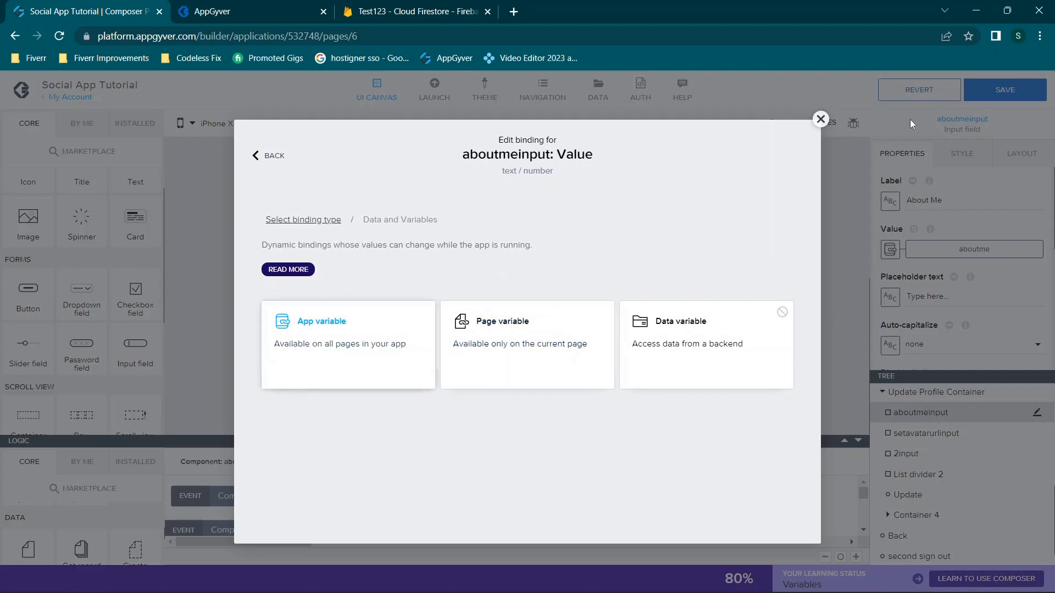
pyautogui.click(820, 118)
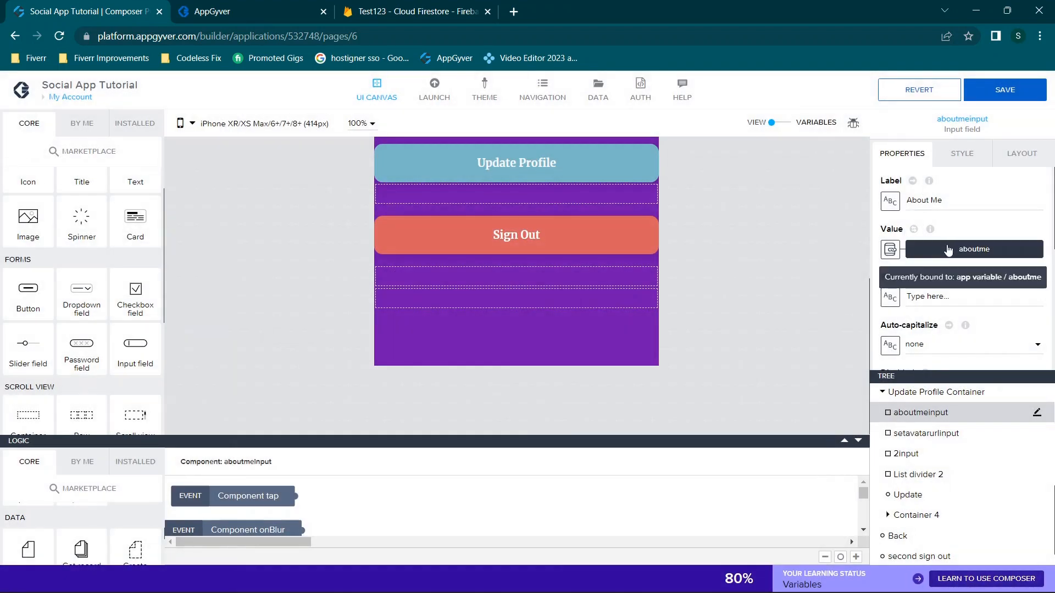
pyautogui.click(892, 250)
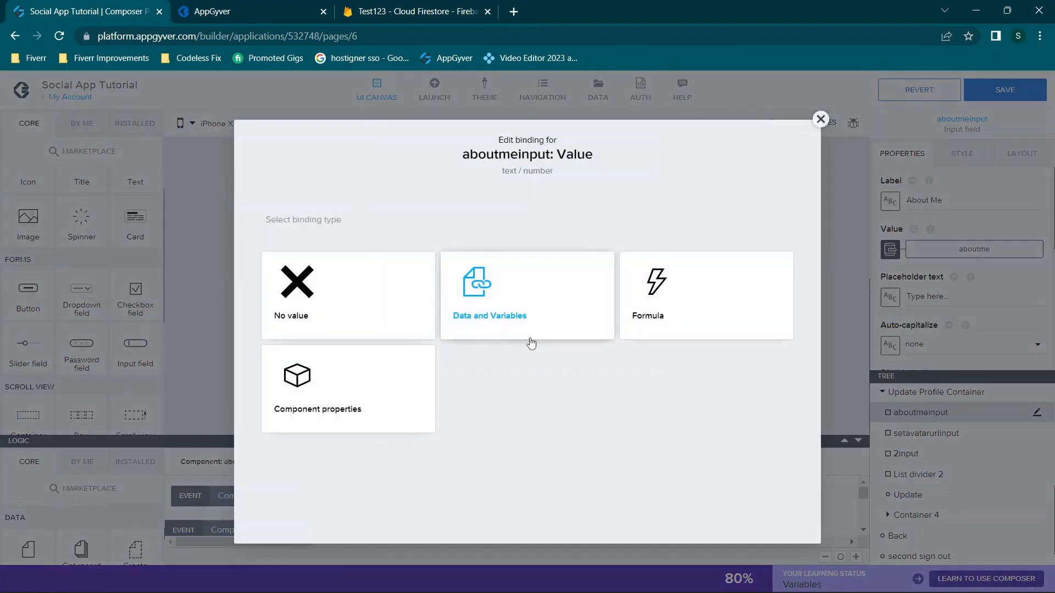
pyautogui.click(514, 324)
pyautogui.click(330, 345)
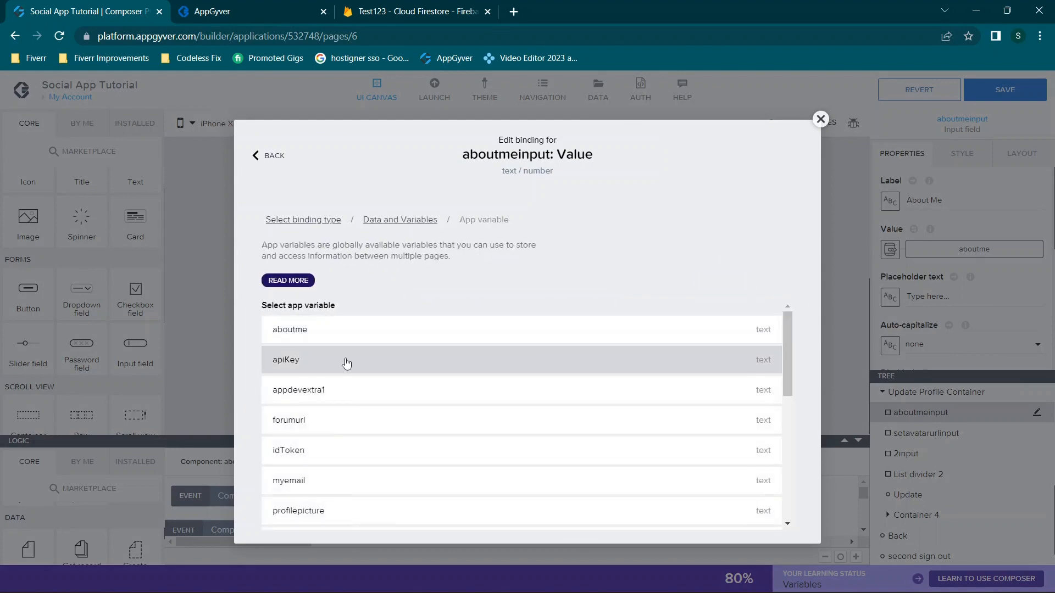
pyautogui.scroll(-3, 348, 362)
pyautogui.click(820, 118)
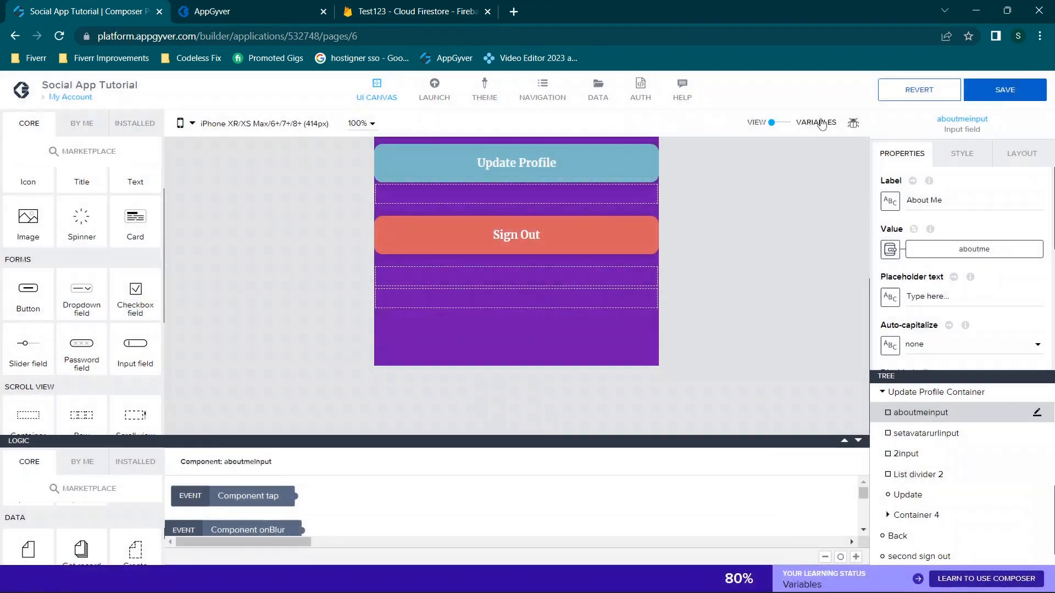
pyautogui.click(920, 433)
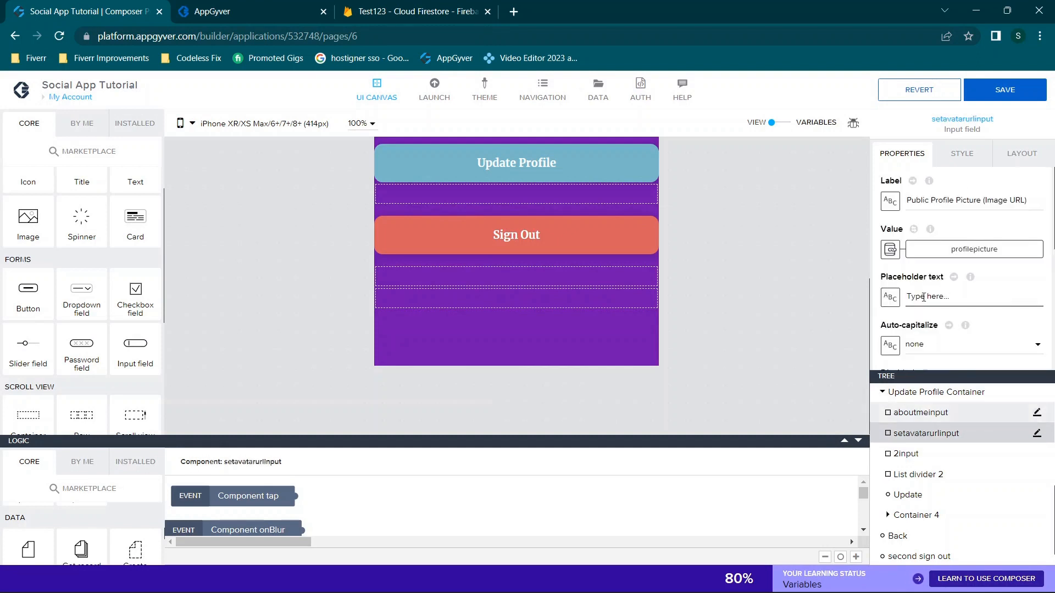
pyautogui.click(909, 200)
pyautogui.hotkey('ctrl', 'a')
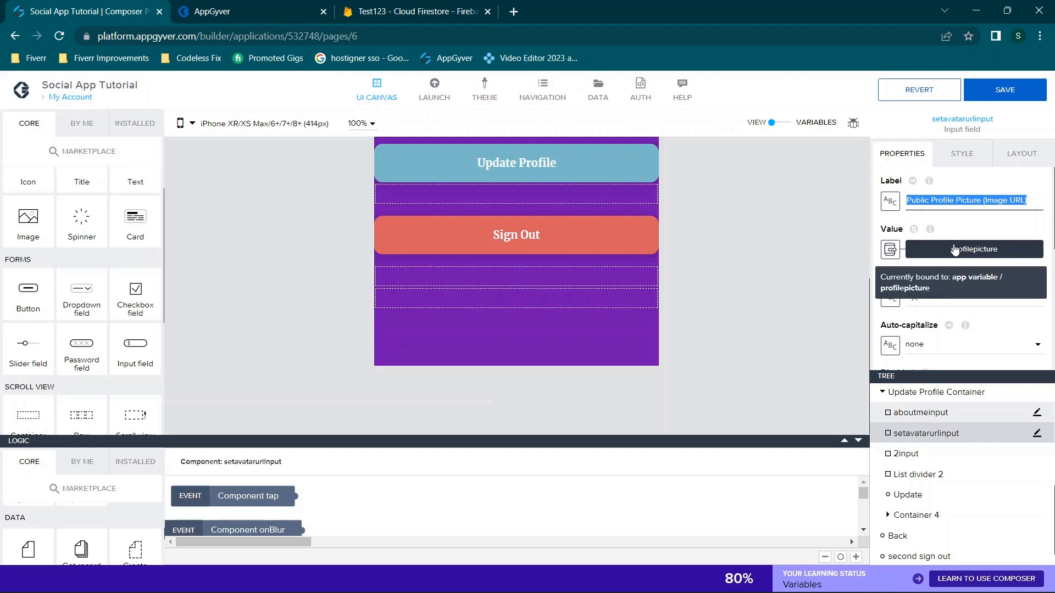
pyautogui.click(932, 250)
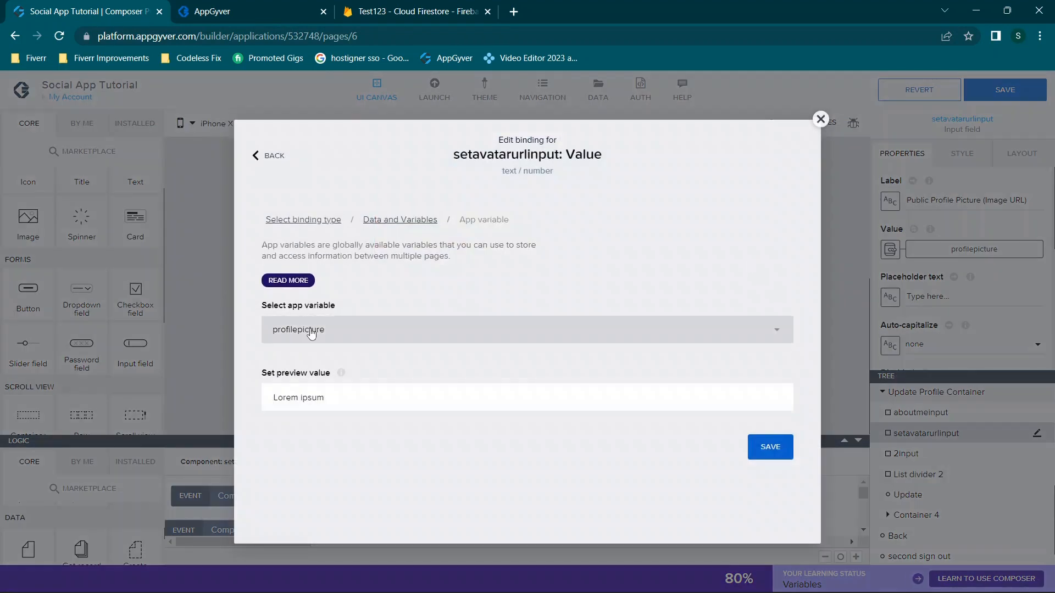
pyautogui.click(821, 119)
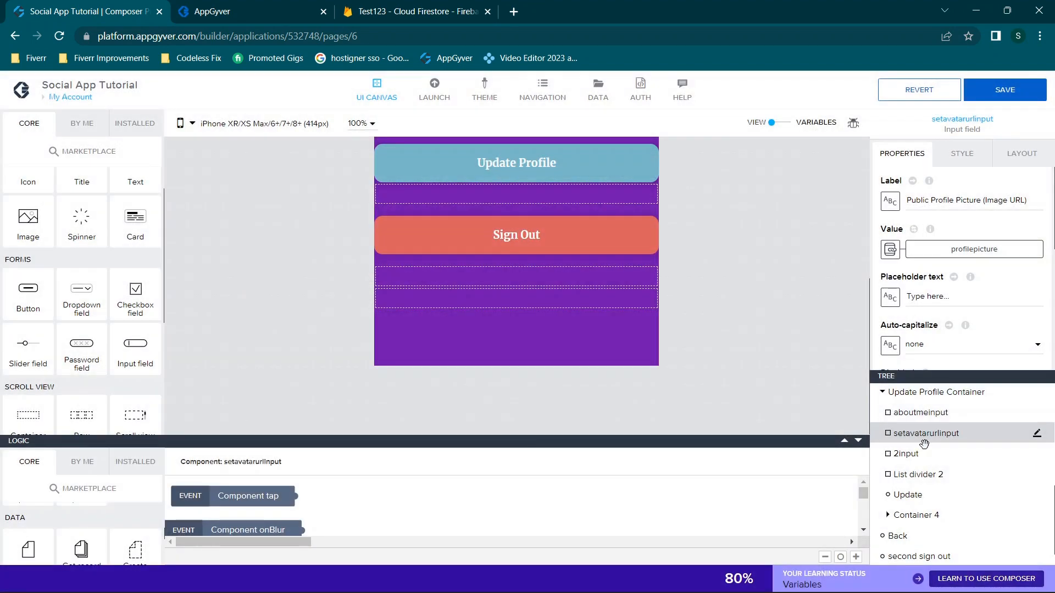
pyautogui.click(906, 453)
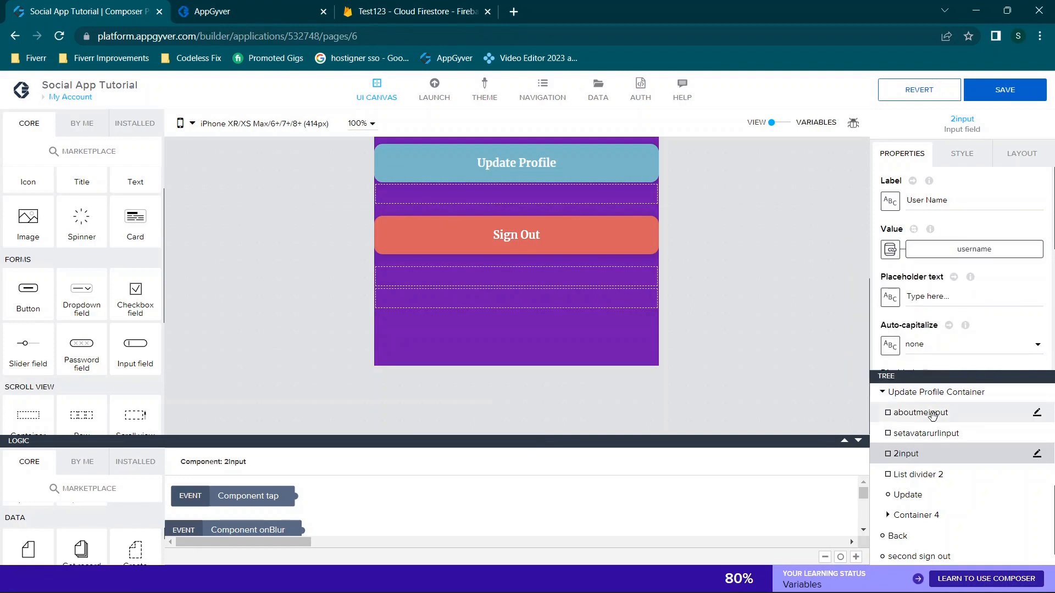
pyautogui.click(910, 476)
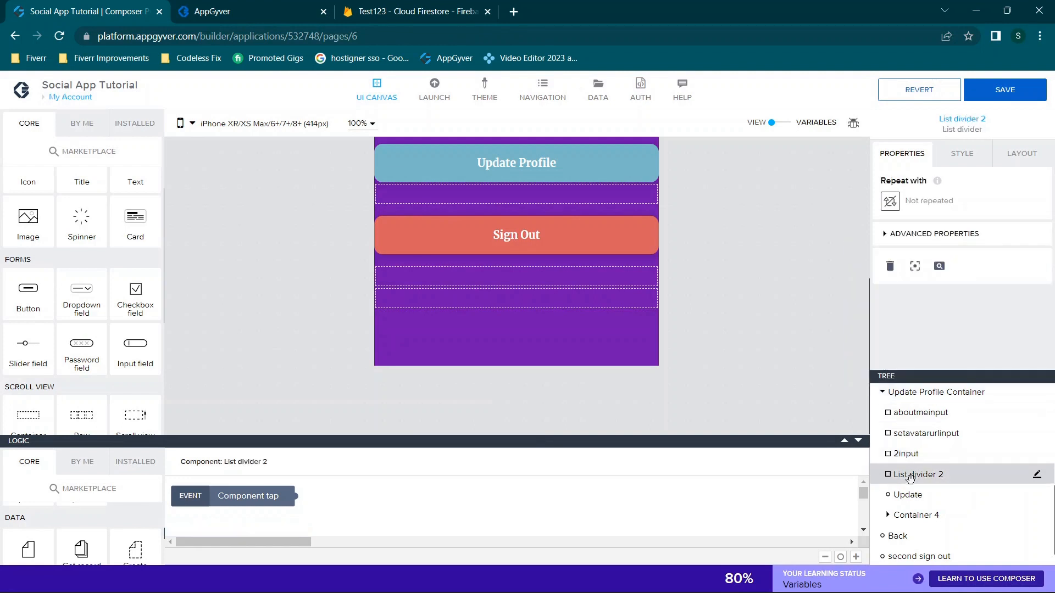
pyautogui.click(908, 495)
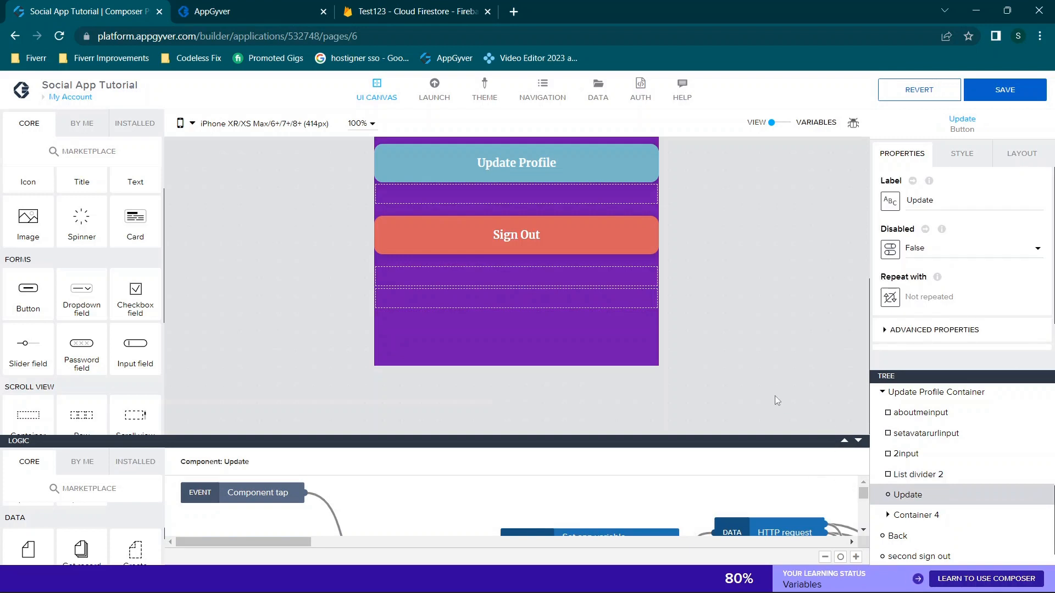
# Select the Update Profile button, enlarge its logic canvas, and select the Update Profile Details Show step
pyautogui.scroll(3, 736, 276)
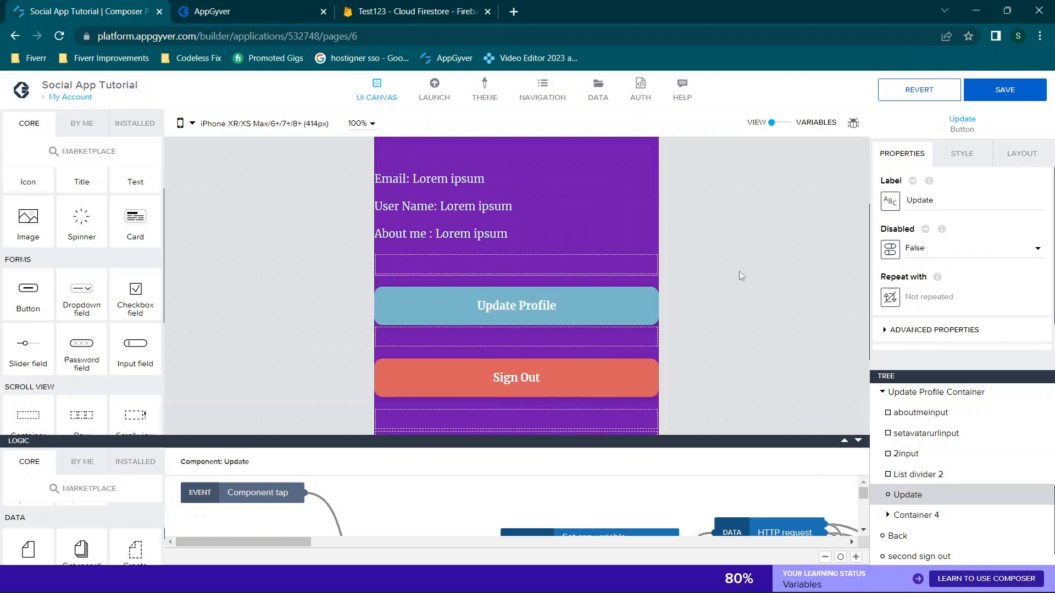
pyautogui.click(543, 305)
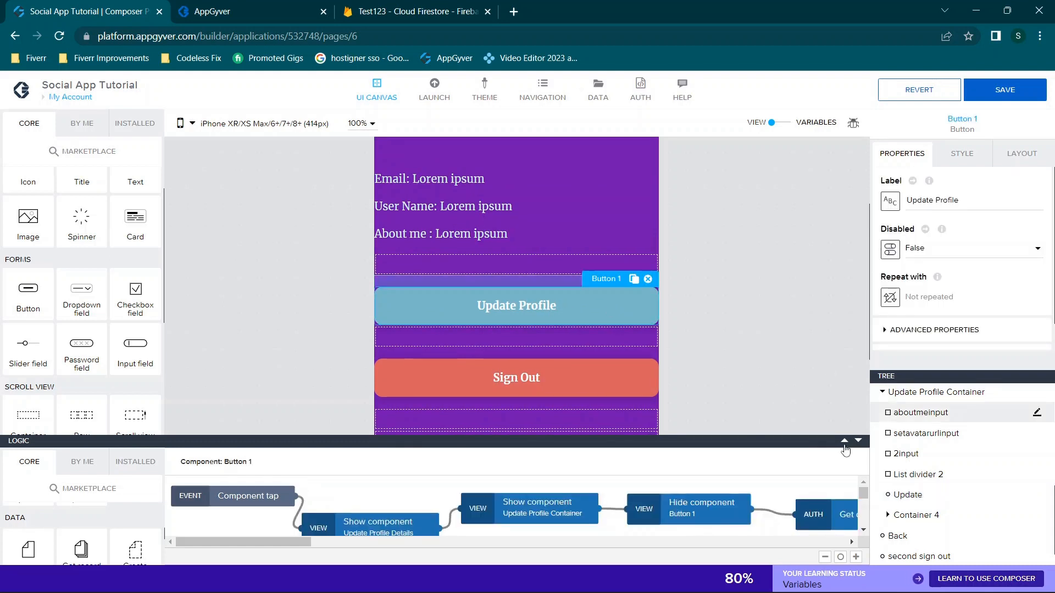
pyautogui.moveTo(845, 447); pyautogui.dragTo(808, 198)
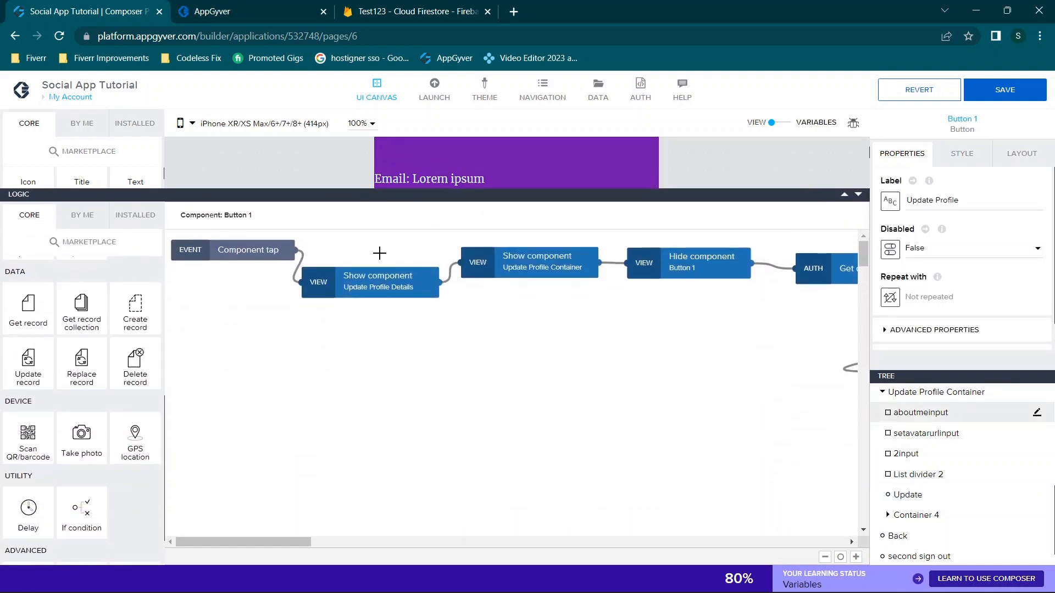
pyautogui.click(376, 286)
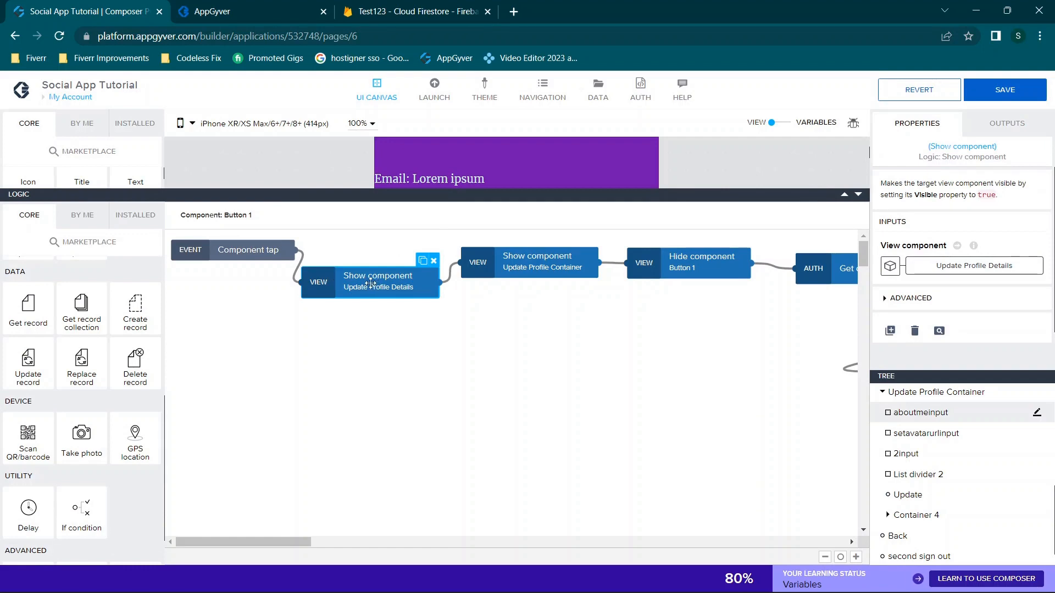
# Check the shown-component binding, close it unchanged, and glance at the preview before returning
pyautogui.click(936, 272)
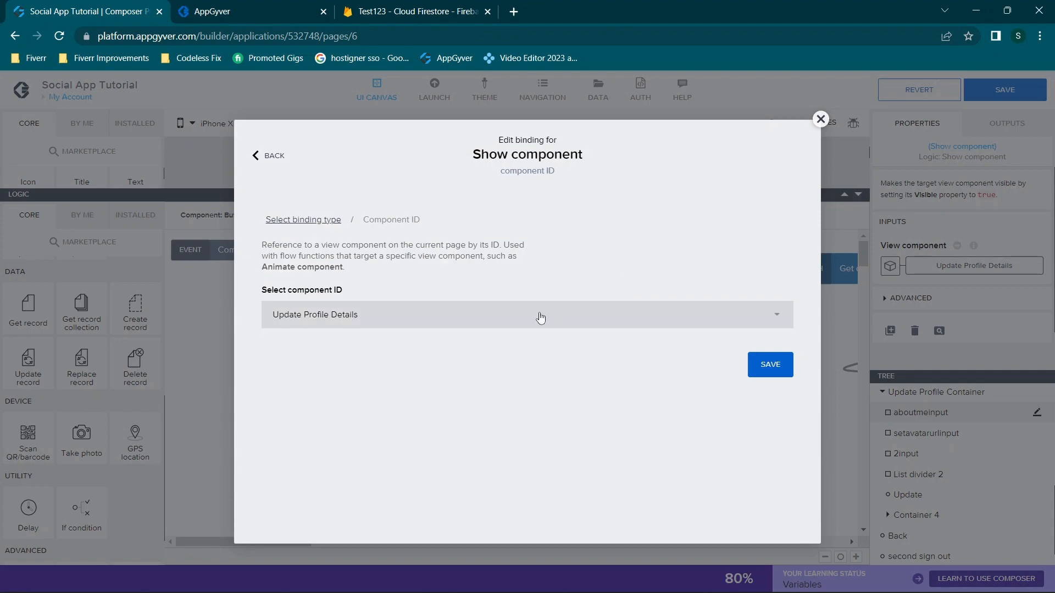
pyautogui.click(821, 119)
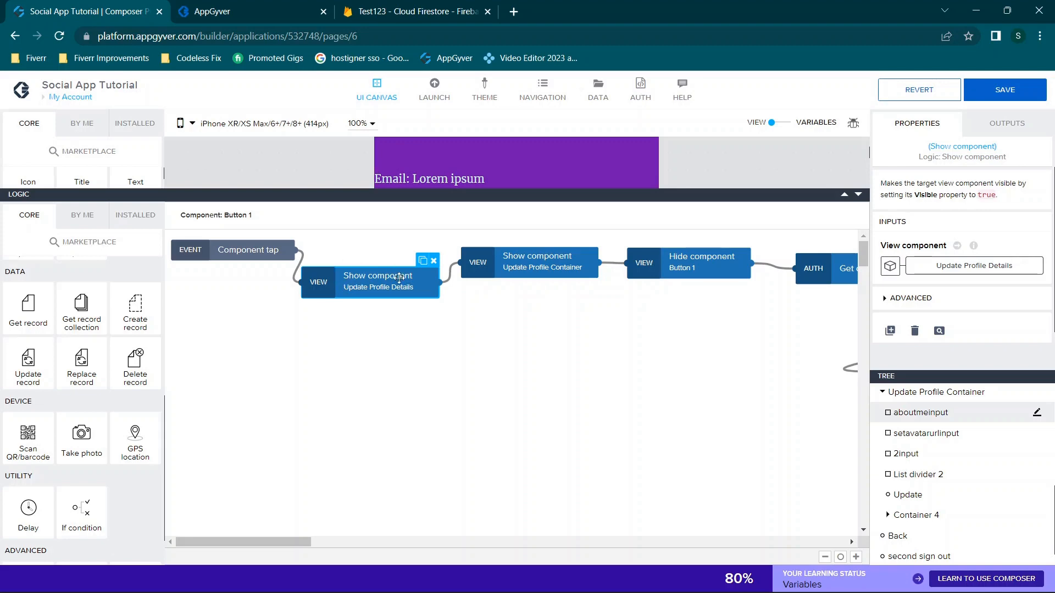
pyautogui.click(226, 10)
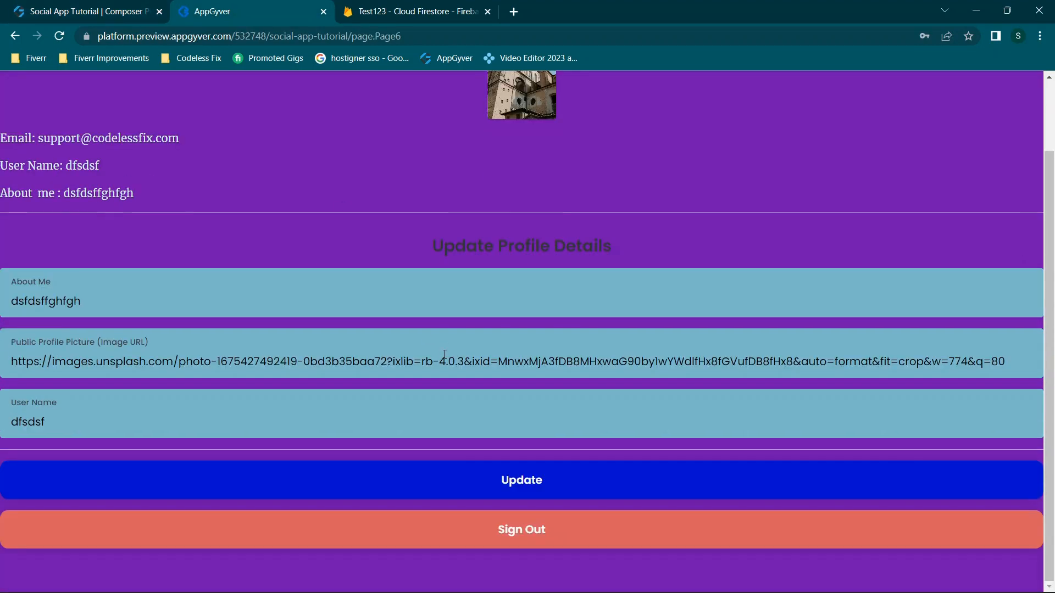
pyautogui.click(124, 6)
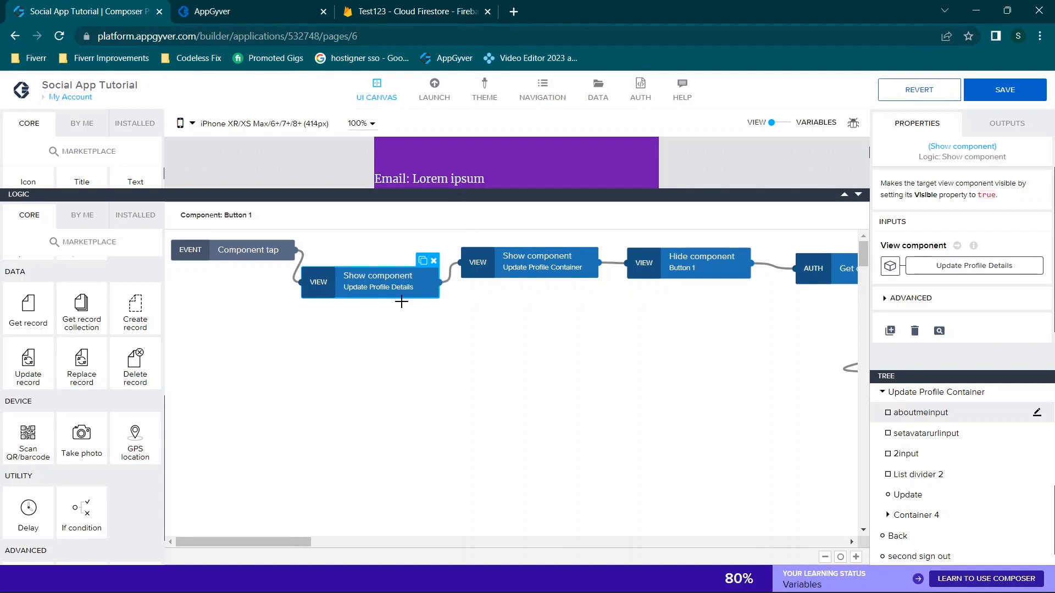
# Inspect the Show component step that reveals Update Profile Container
pyautogui.click(528, 266)
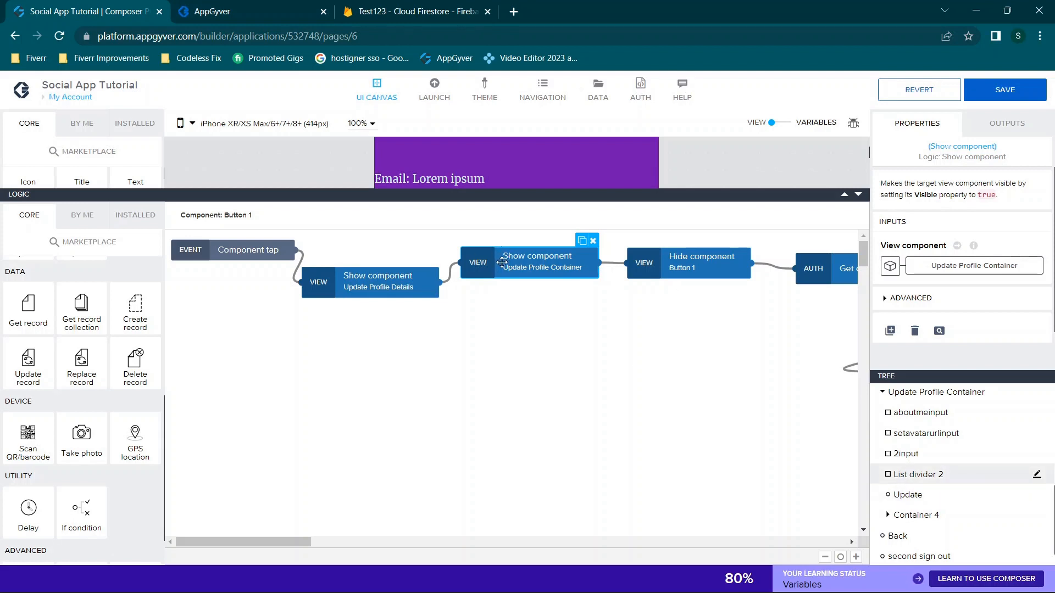
pyautogui.scroll(2, 984, 474)
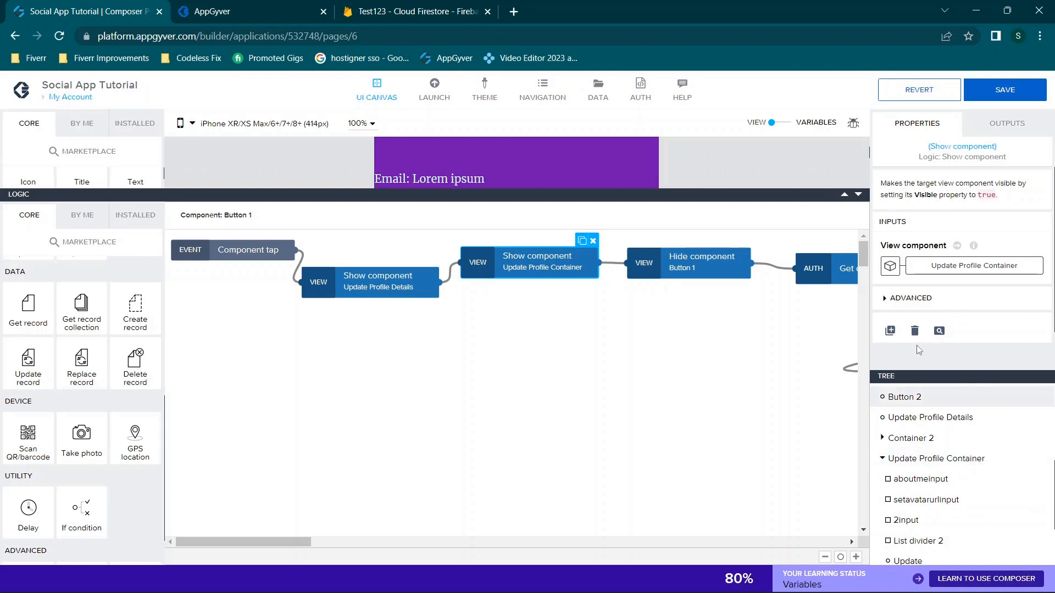
pyautogui.hscroll(4, 532, 261)
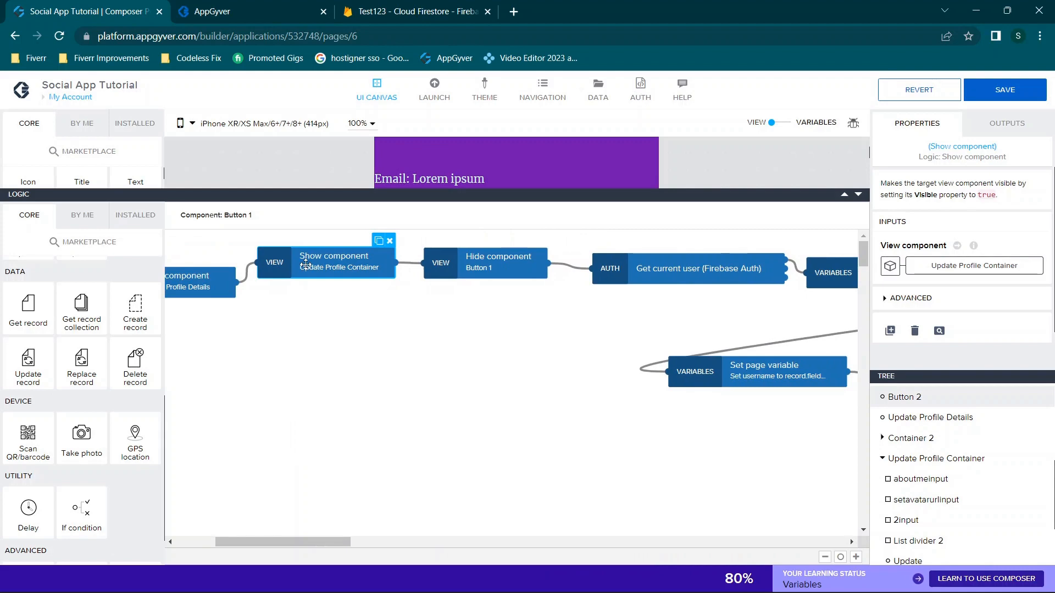
# Confirm the Hide component step targets Button 1 via the component ID list, then open the preview
pyautogui.click(496, 266)
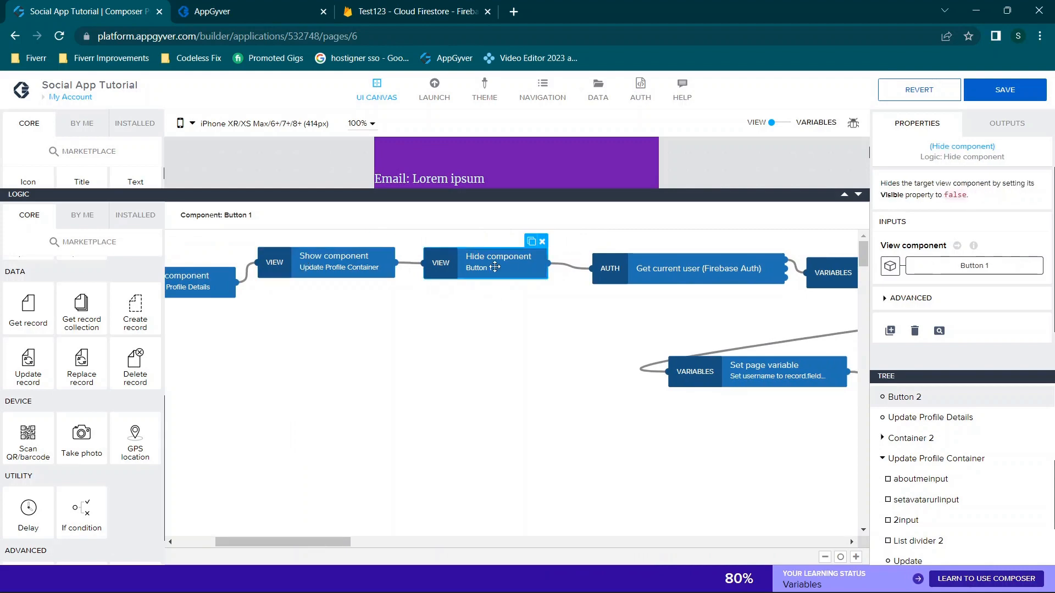
pyautogui.click(947, 269)
pyautogui.click(431, 319)
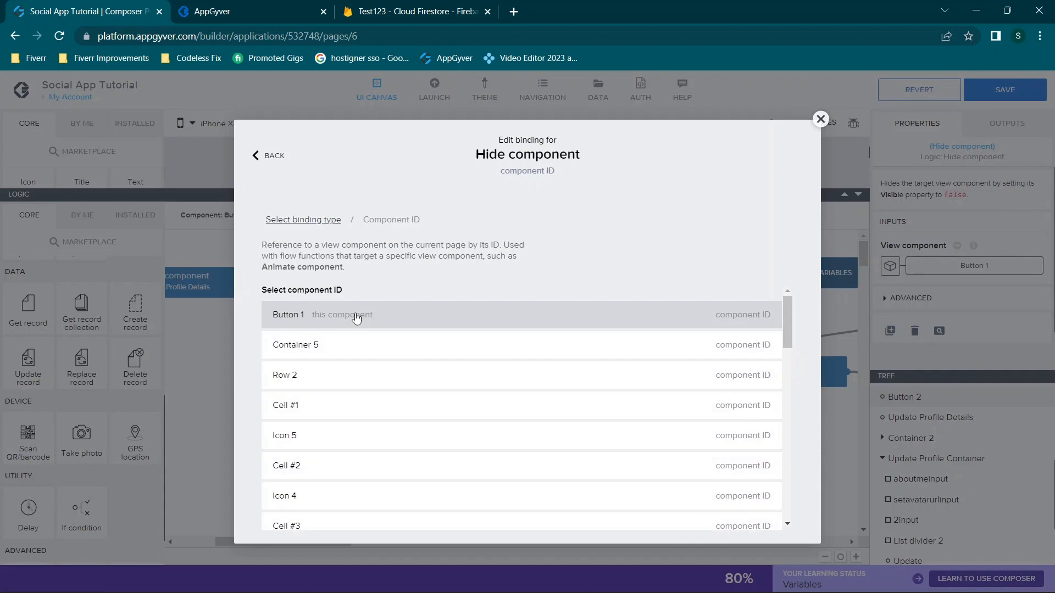
pyautogui.click(821, 119)
pyautogui.click(222, 12)
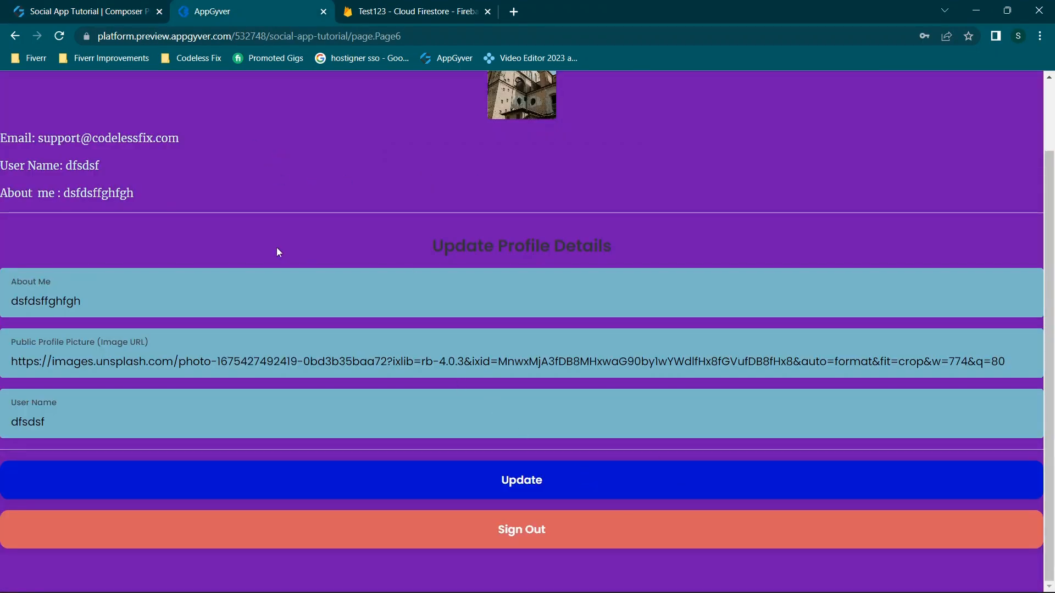
# In the preview, go to boards, then My Profile, open Update Profile Details, and return to Composer
pyautogui.scroll(2, 429, 197)
pyautogui.click(766, 88)
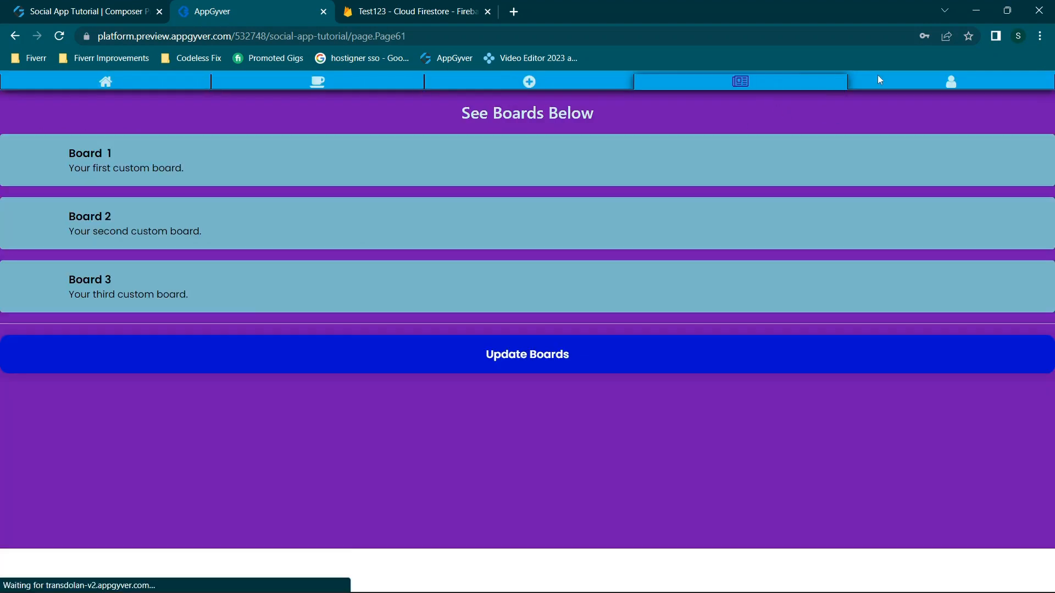
pyautogui.click(902, 87)
pyautogui.click(522, 328)
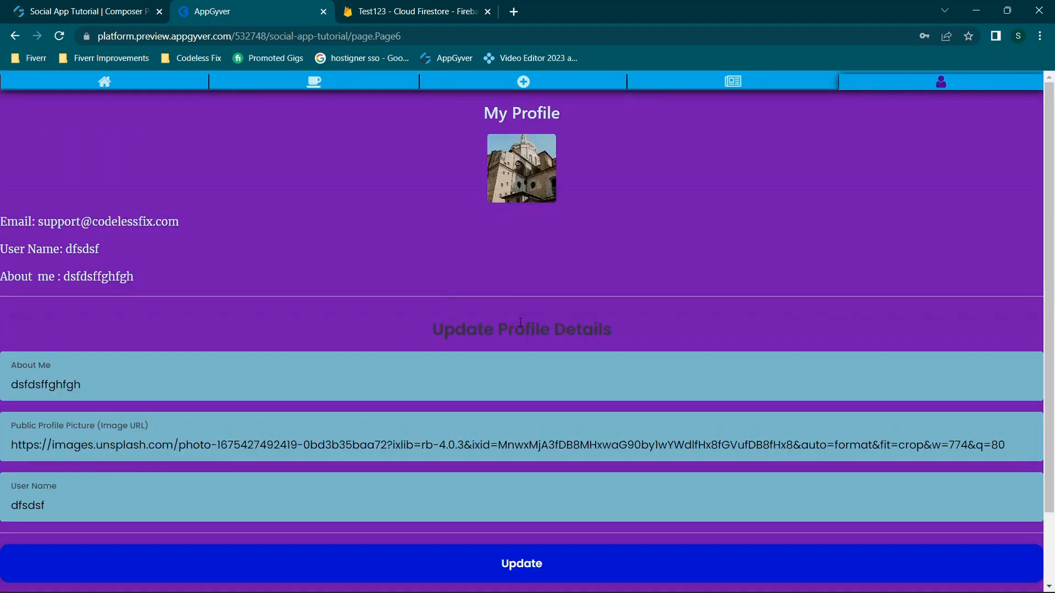
pyautogui.scroll(-2, 521, 325)
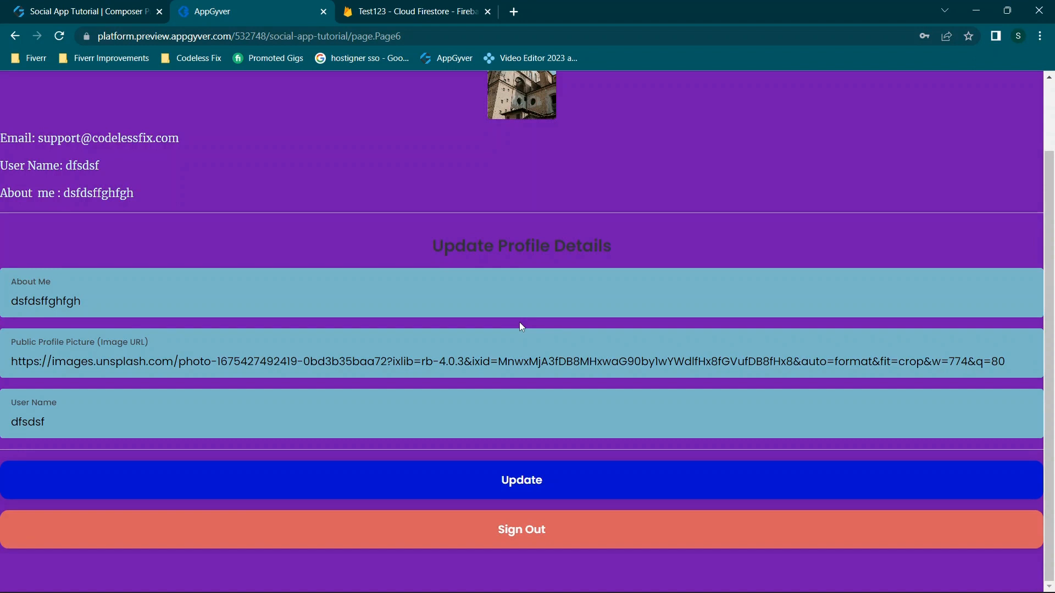
pyautogui.click(47, 8)
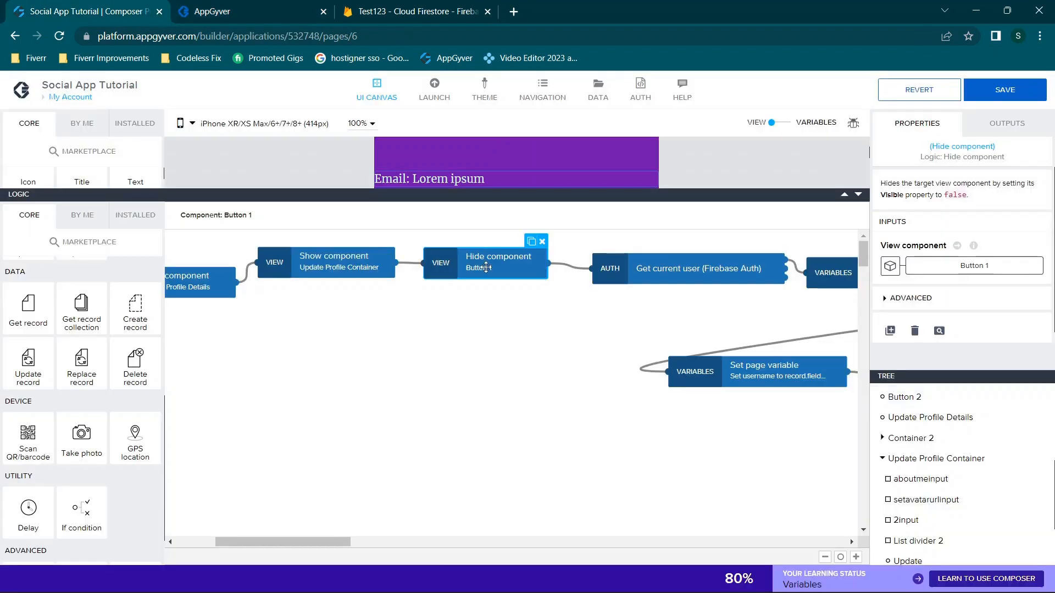
# Inspect the Get current user (Firebase Auth) step and show the INSTALLED flow functions
pyautogui.hscroll(5, 596, 310)
pyautogui.click(469, 277)
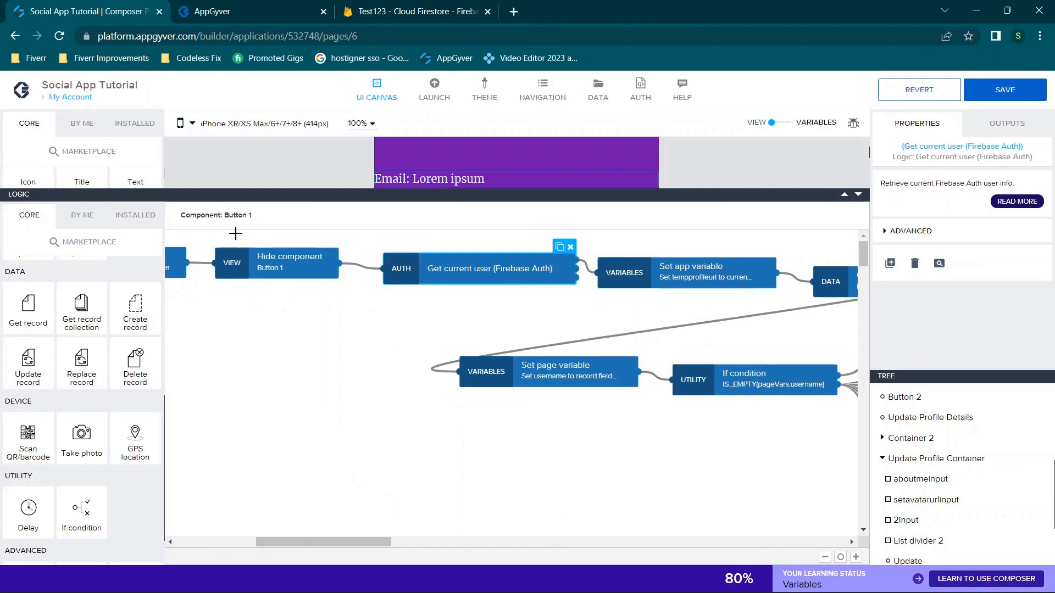
pyautogui.click(142, 216)
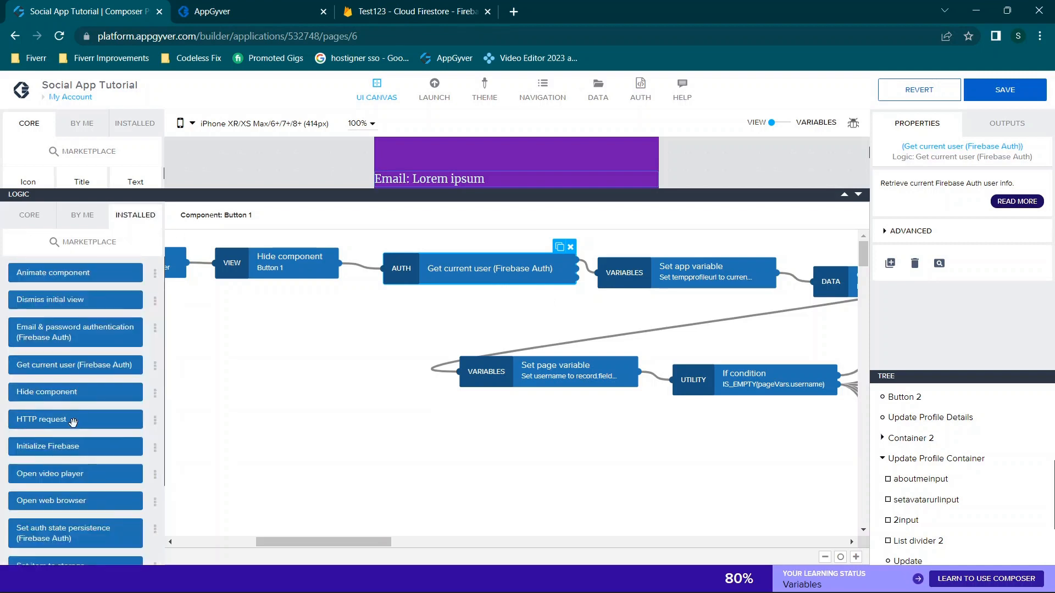
pyautogui.moveTo(719, 321); pyautogui.dragTo(542, 320)
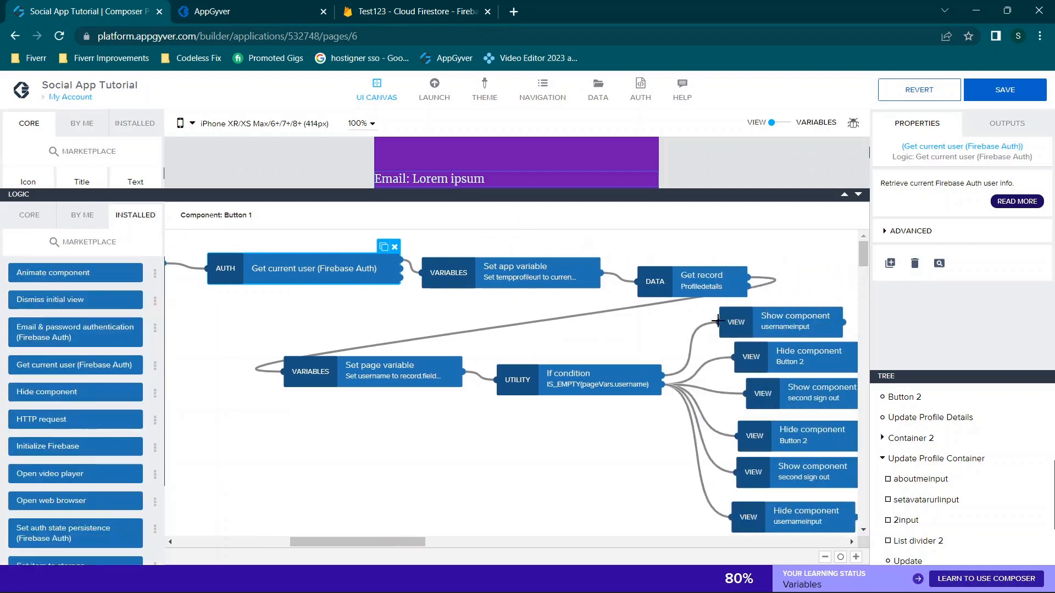
# Bind Set app variable's assigned value to Get current user's uid, then check Get record's inputs
pyautogui.click(526, 273)
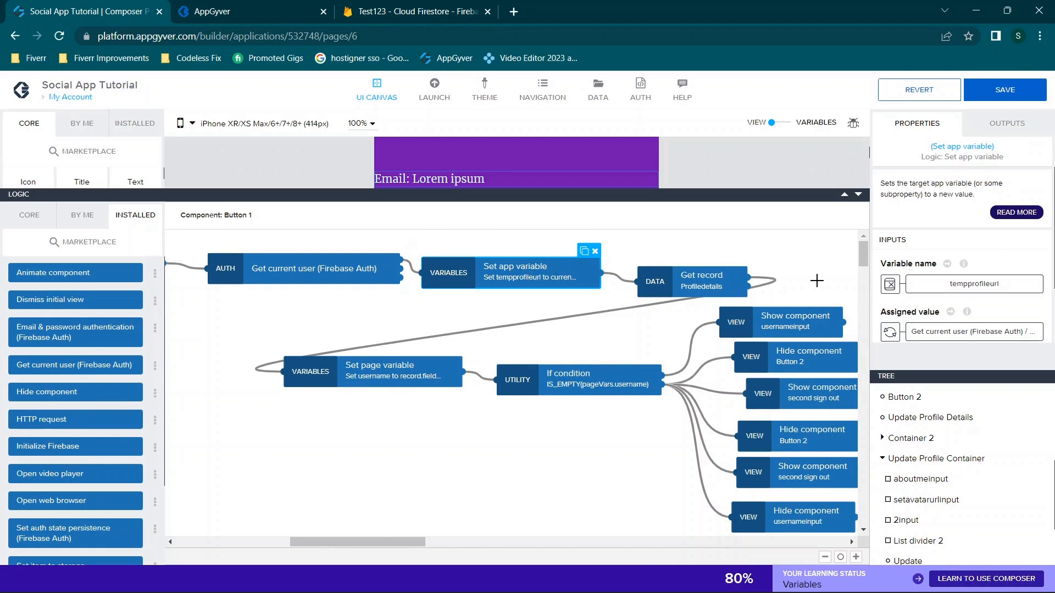
pyautogui.click(962, 331)
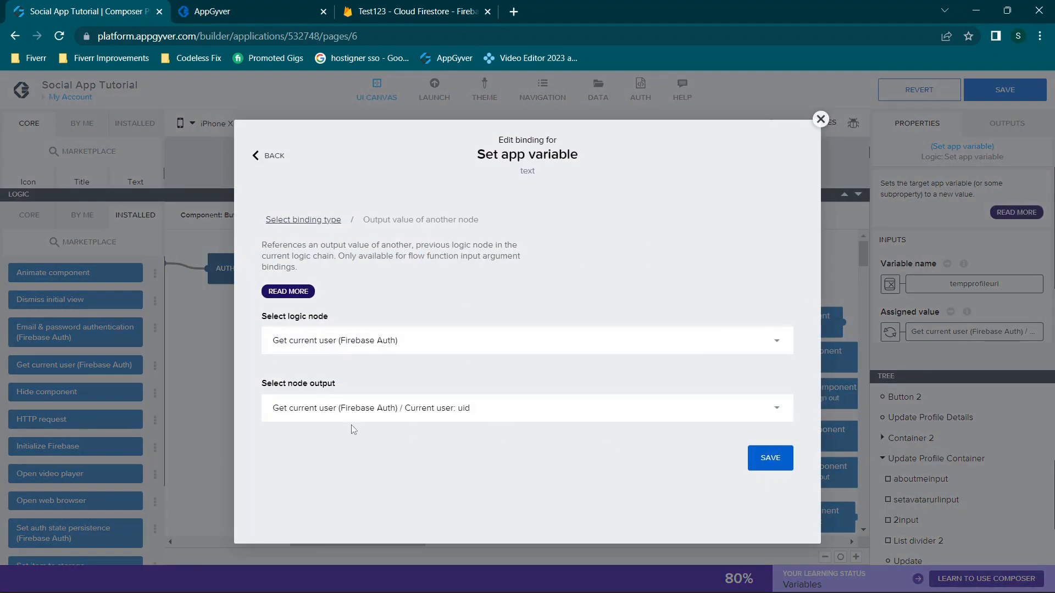
pyautogui.click(820, 119)
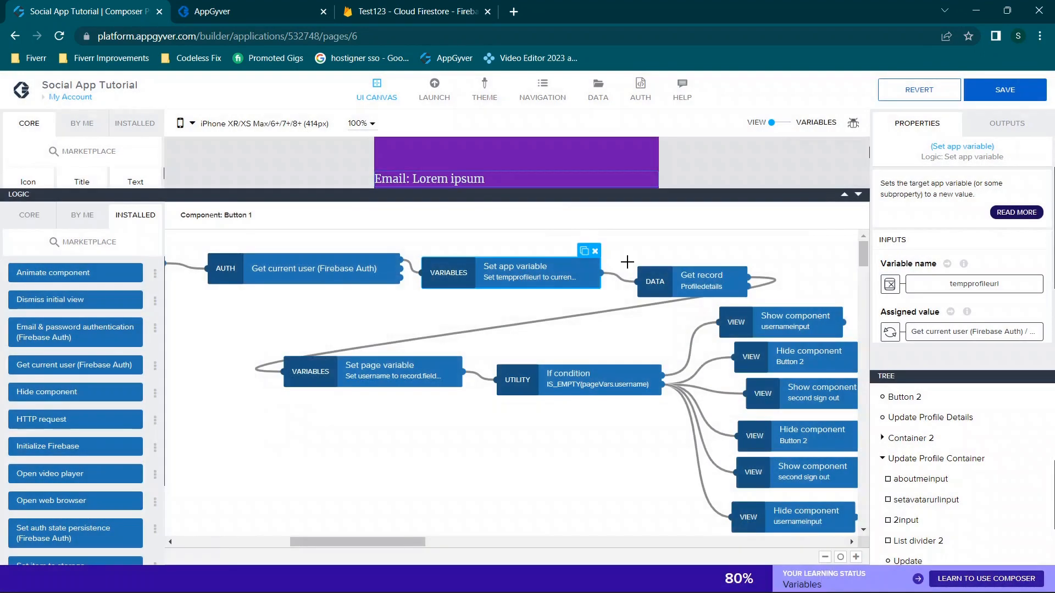
pyautogui.click(907, 336)
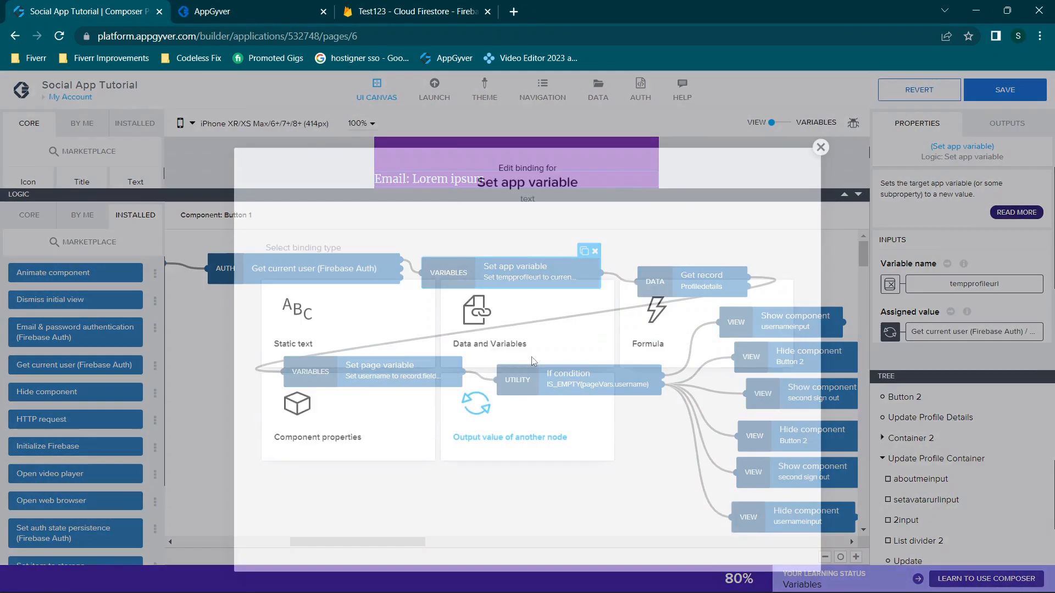
pyautogui.click(511, 388)
pyautogui.click(307, 342)
pyautogui.scroll(-5, 554, 434)
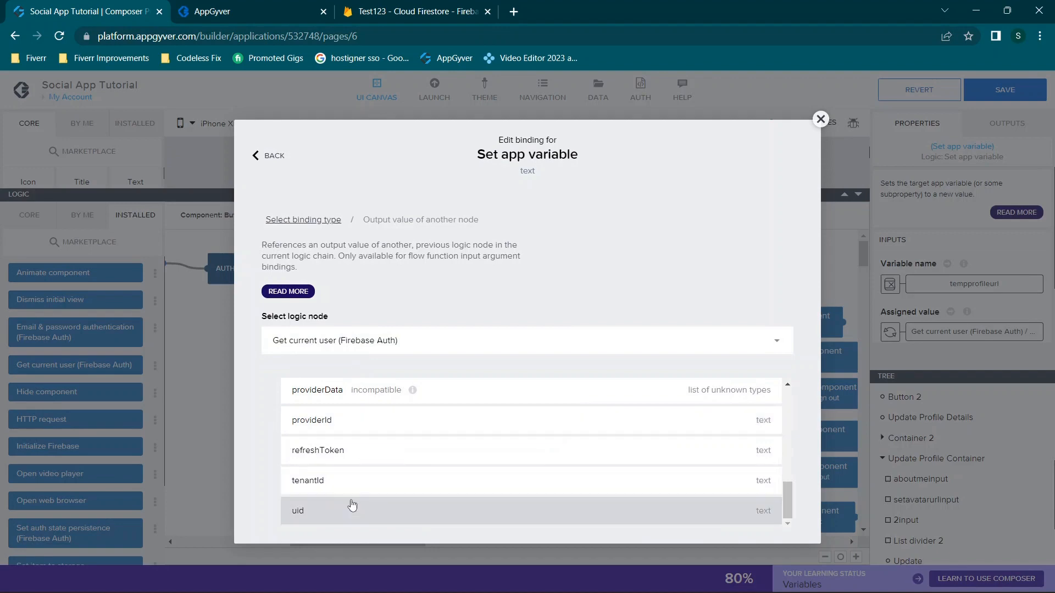
pyautogui.click(820, 118)
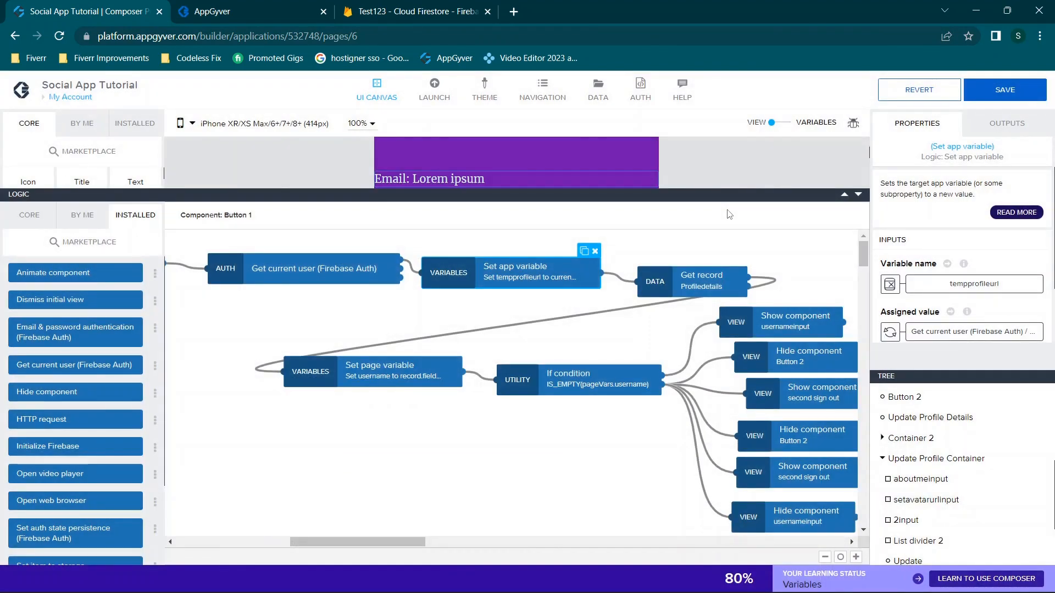
pyautogui.click(691, 287)
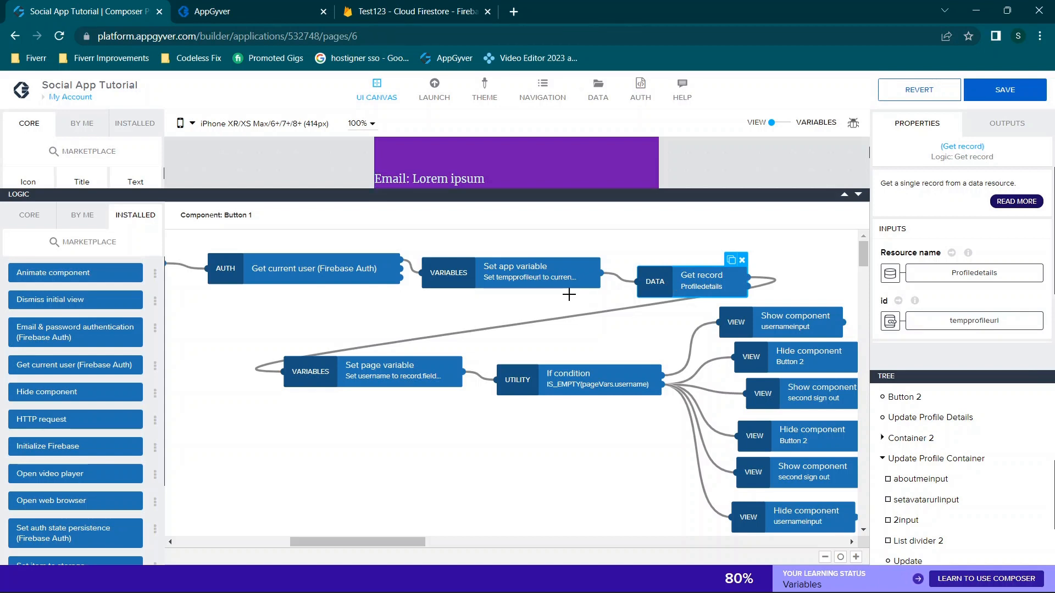
# Bind the Set page variable's username to Get record's fields.username.stringValue and save
pyautogui.click(513, 325)
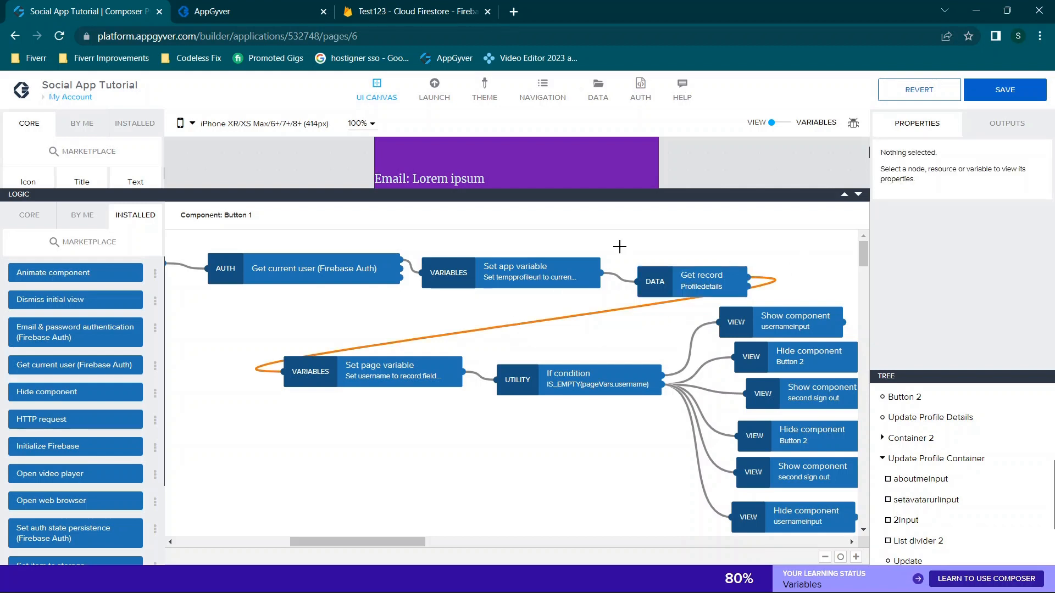
pyautogui.click(376, 376)
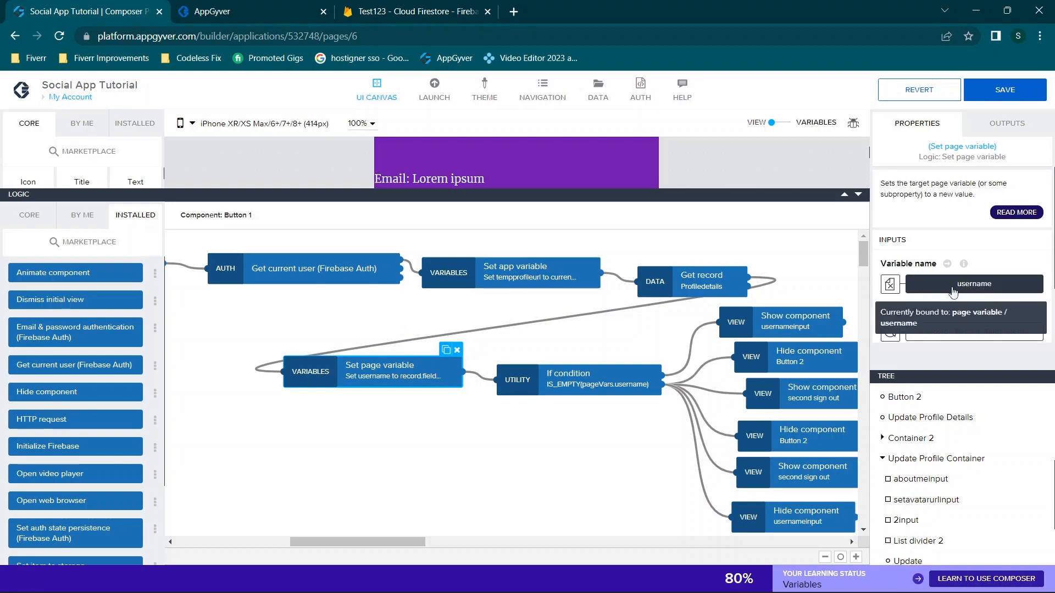
pyautogui.click(965, 333)
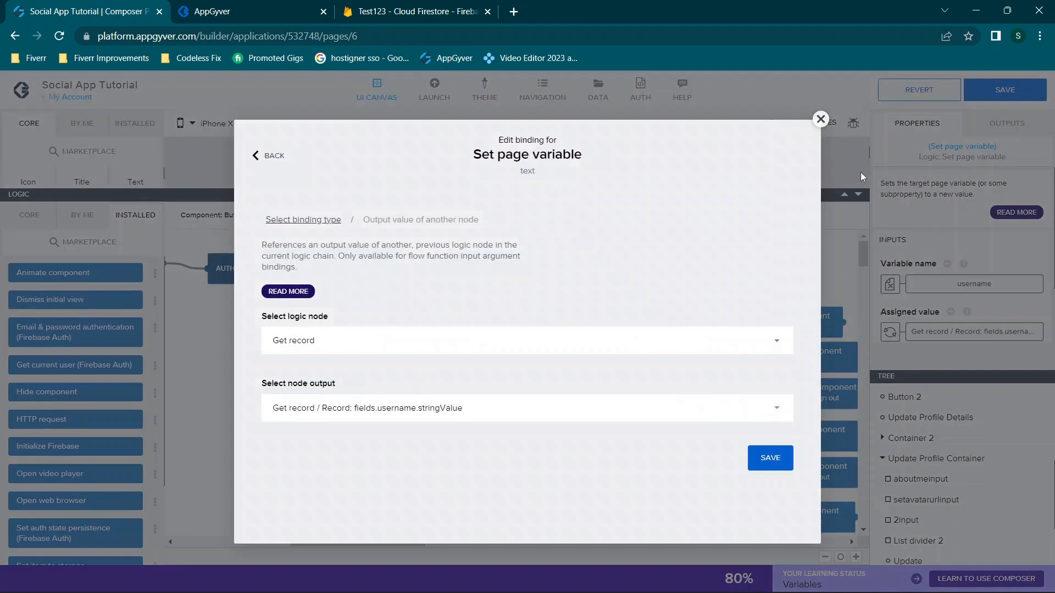
pyautogui.click(820, 119)
pyautogui.click(890, 333)
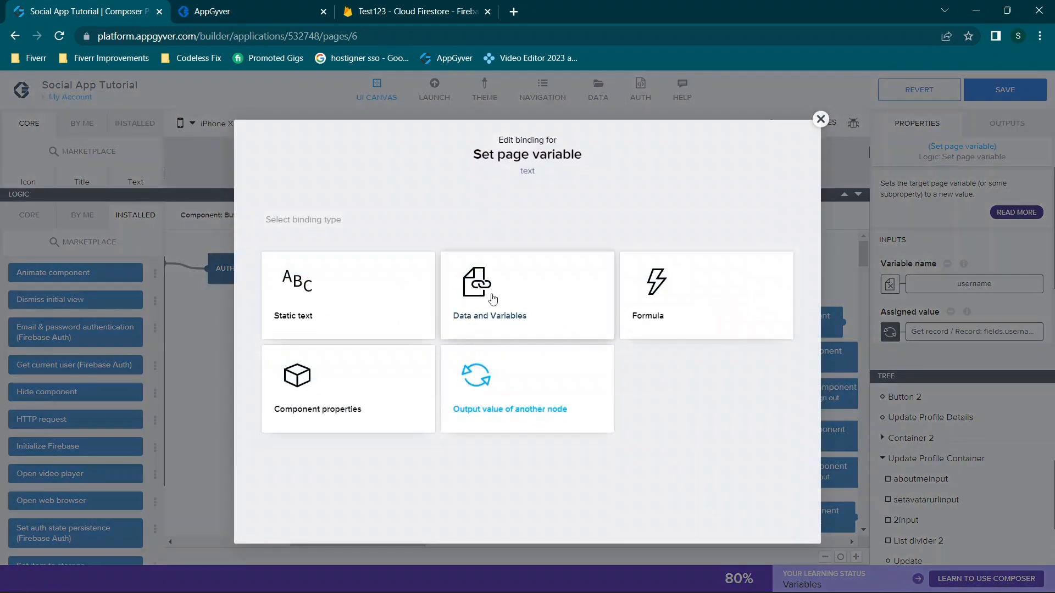
pyautogui.click(487, 399)
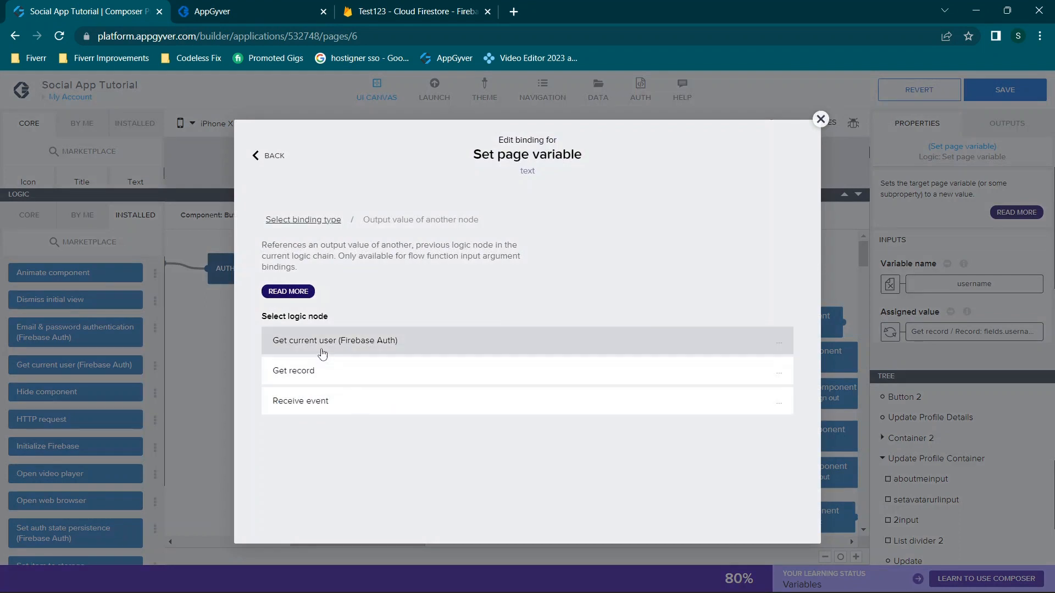
pyautogui.click(315, 379)
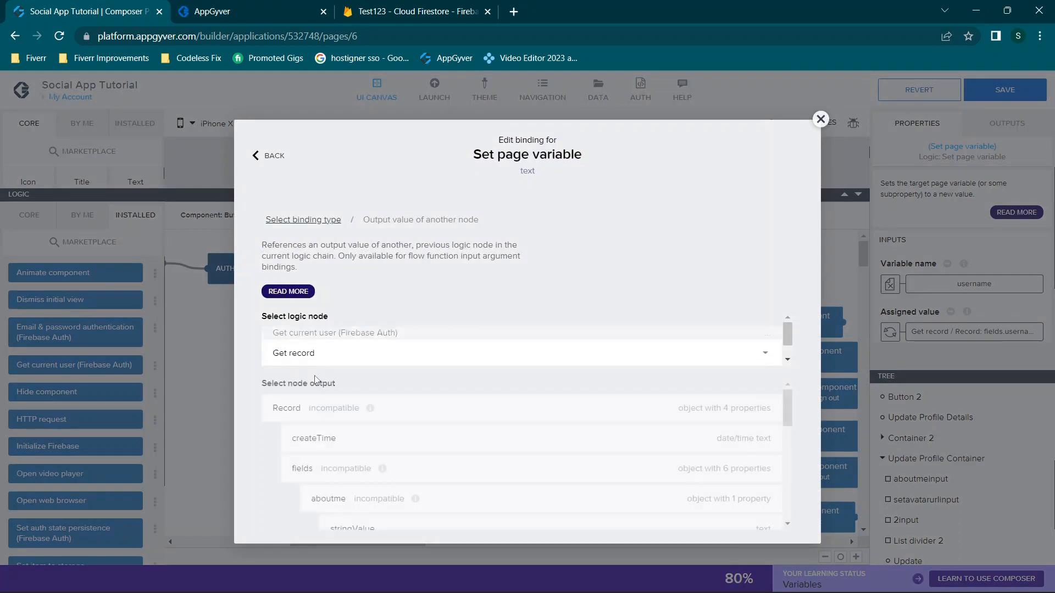
pyautogui.scroll(-4, 493, 473)
pyautogui.scroll(-5, 493, 473)
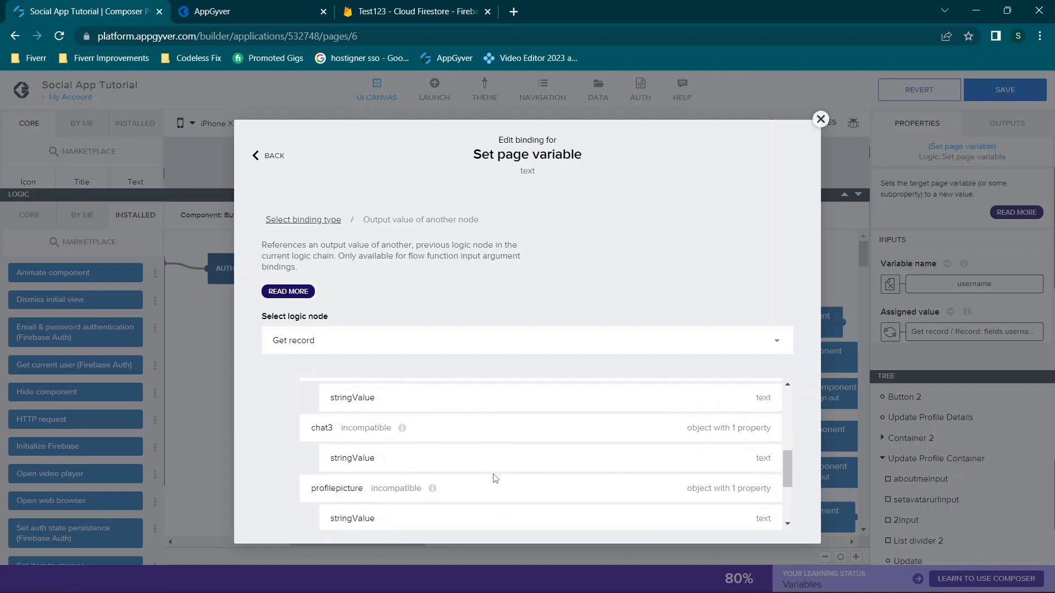
pyautogui.click(377, 462)
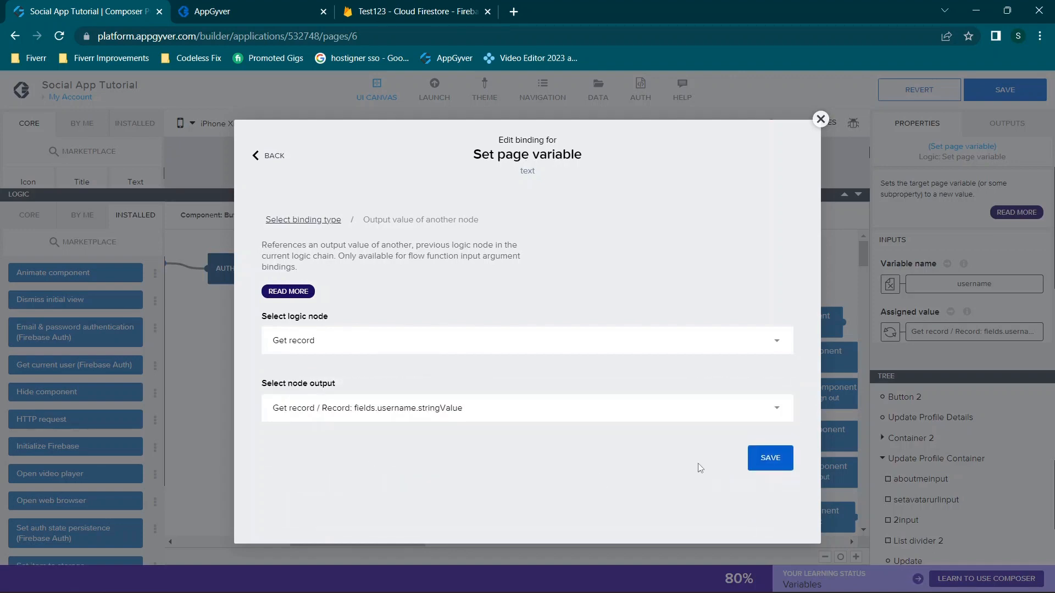
pyautogui.click(769, 456)
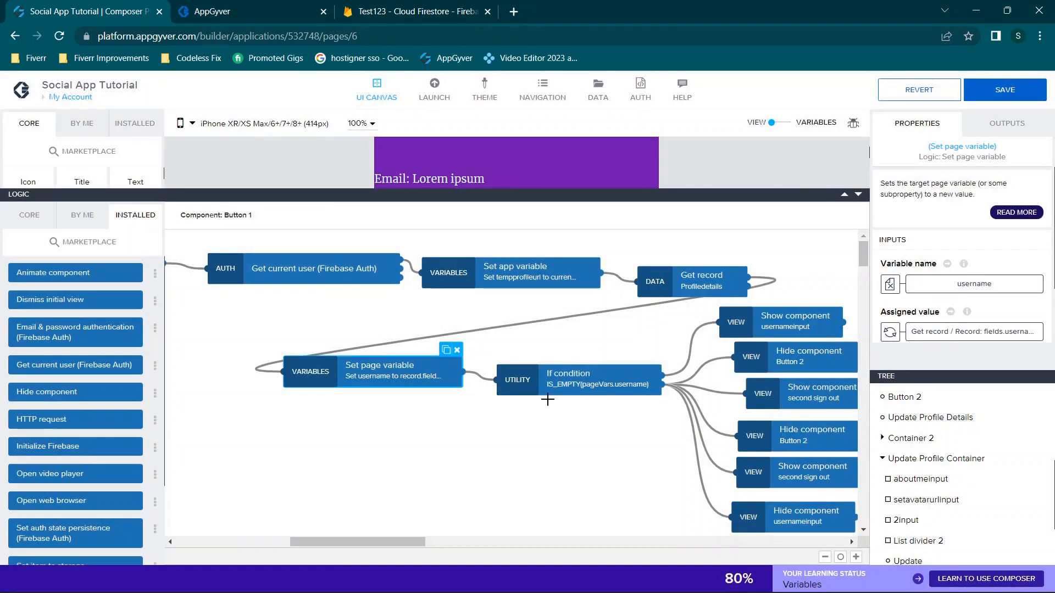
# Select the If condition node and open its IS_EMPTY(pageVars.username) formula from Properties
pyautogui.hscroll(3, 569, 389)
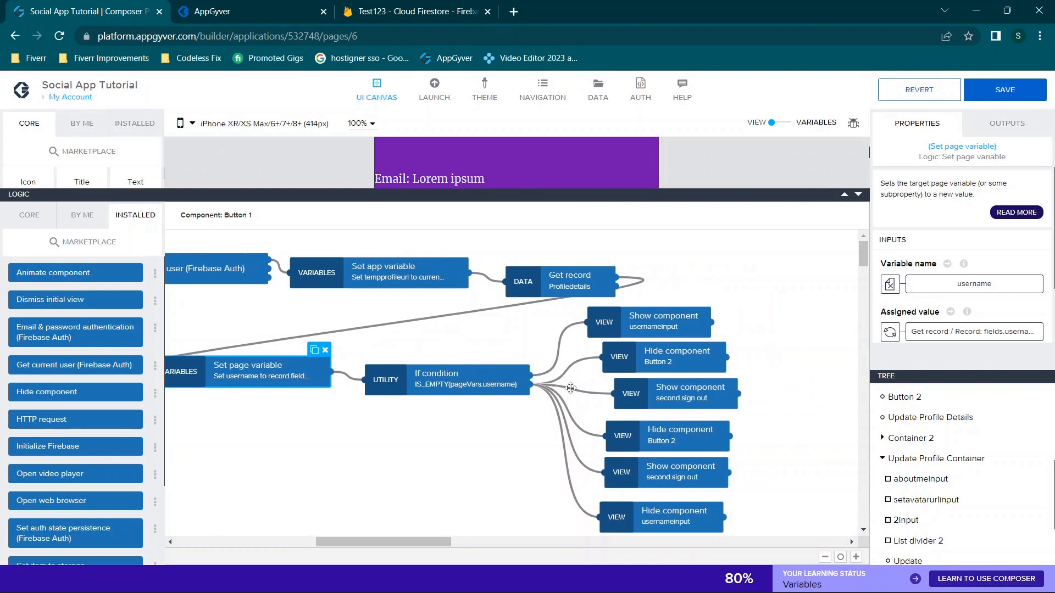
pyautogui.click(470, 388)
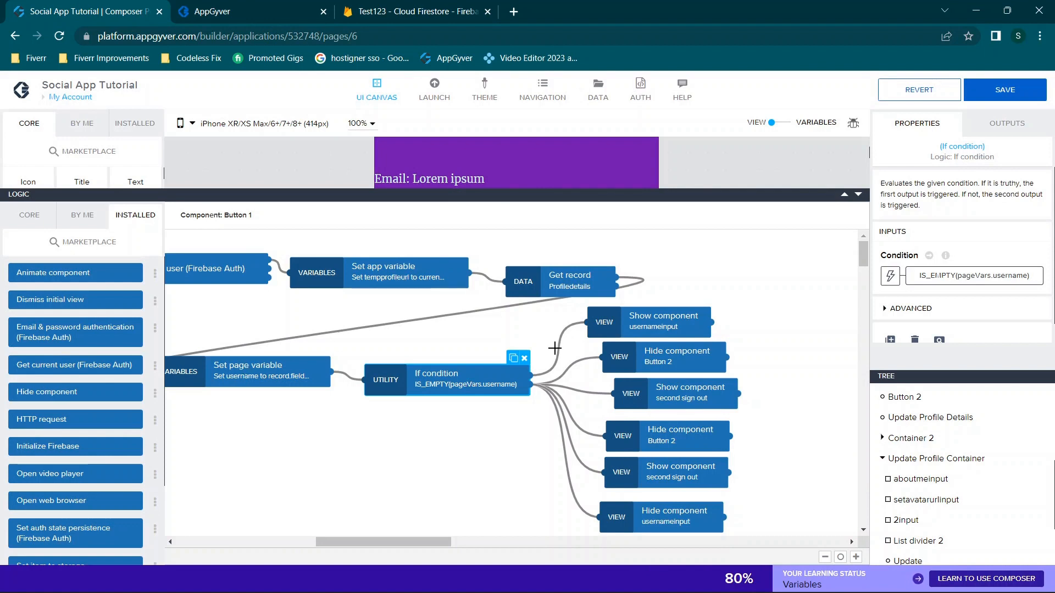
pyautogui.click(22, 225)
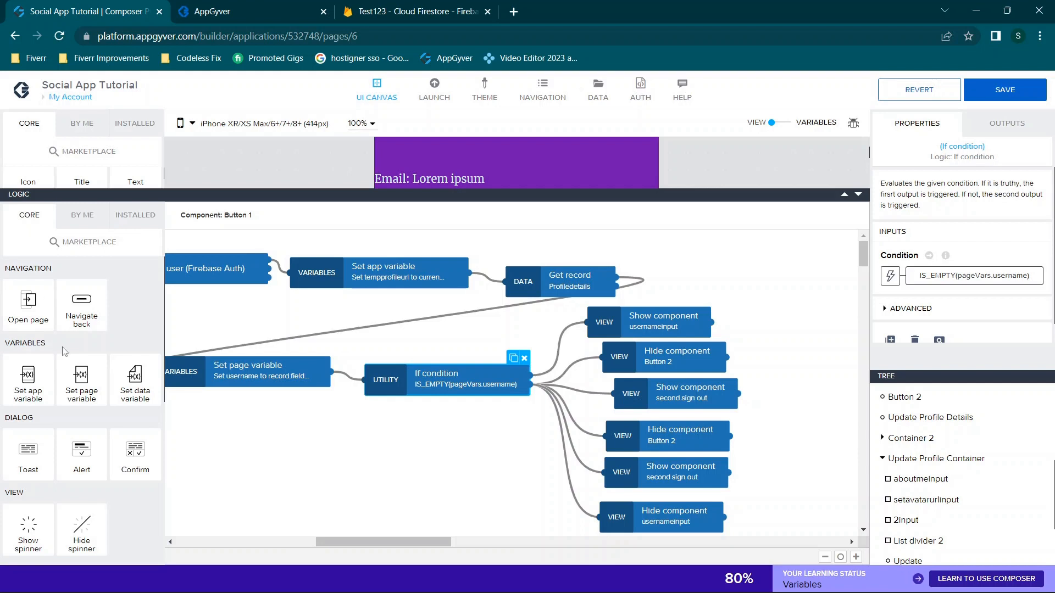
pyautogui.scroll(-3, 60, 416)
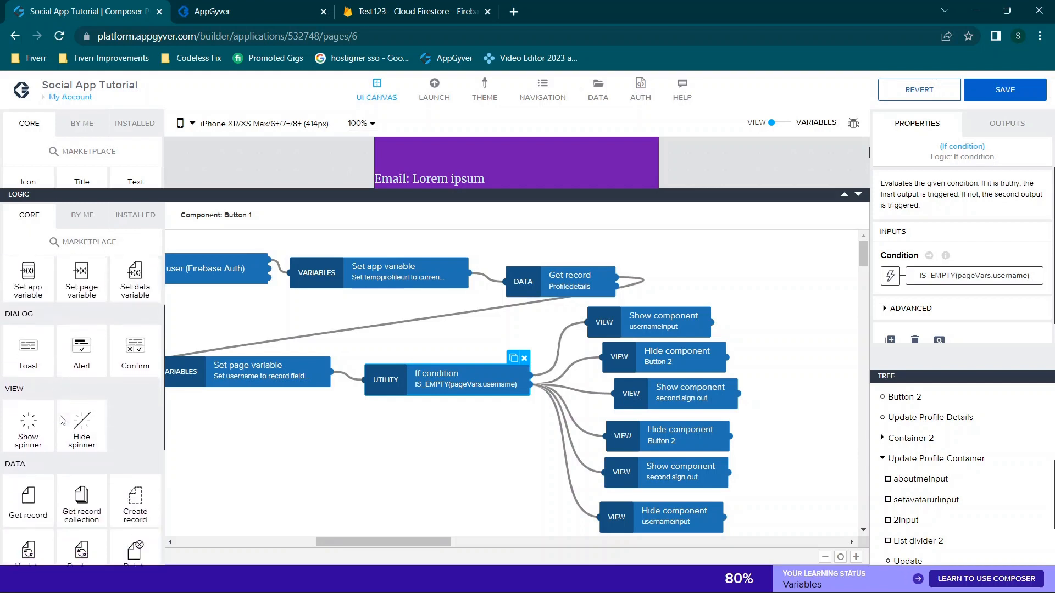
pyautogui.scroll(3, 63, 421)
pyautogui.scroll(-3, 63, 421)
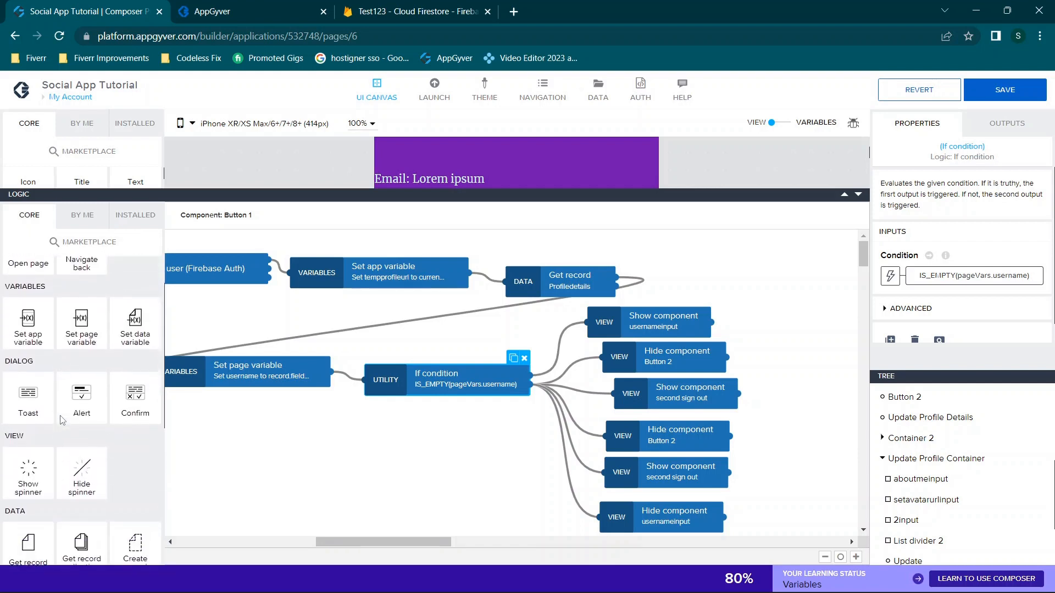
pyautogui.scroll(-3, 62, 421)
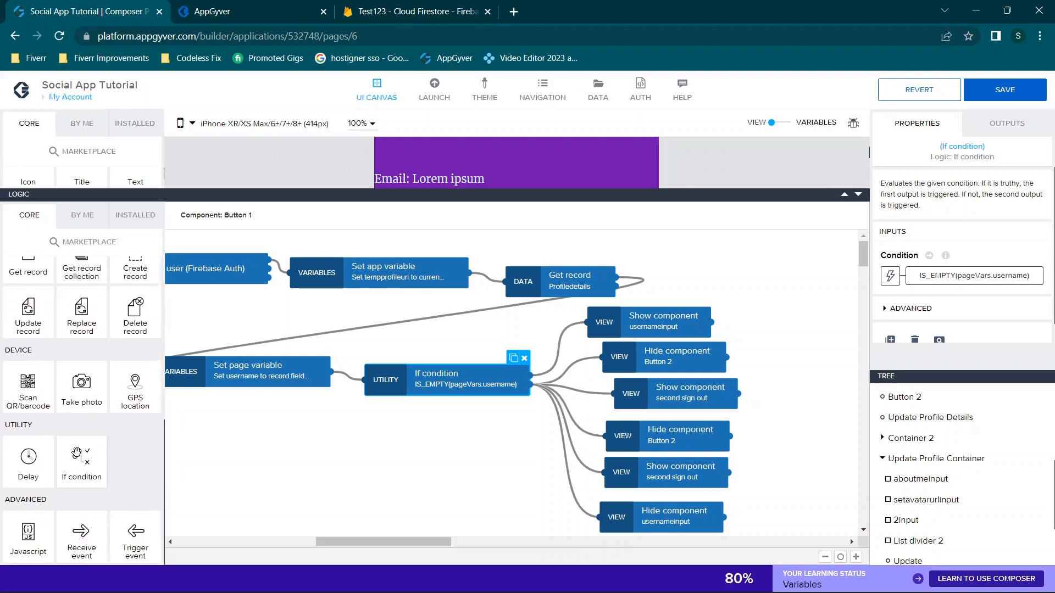
pyautogui.click(1006, 275)
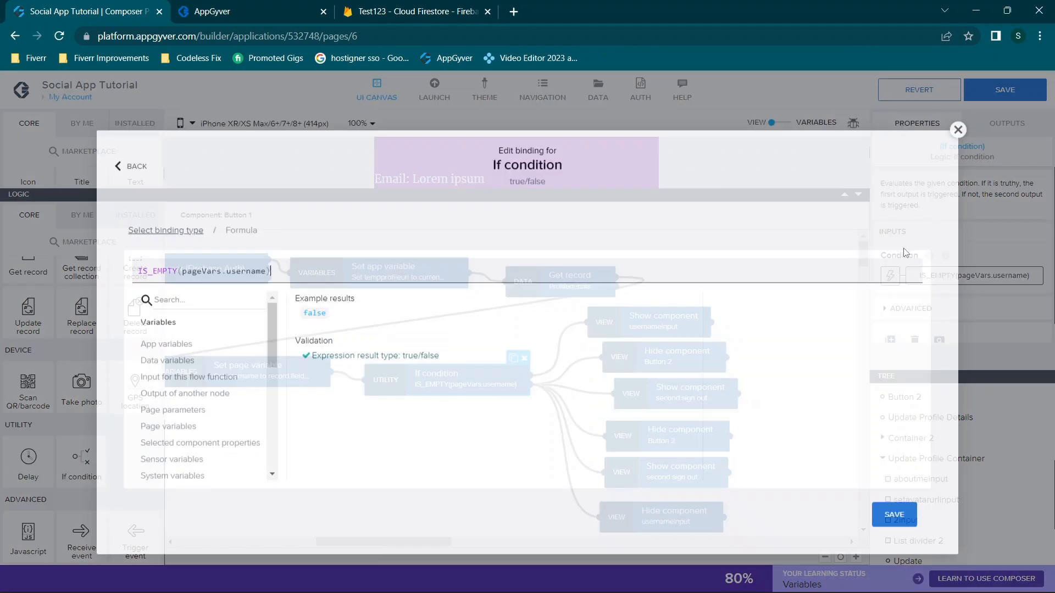
# Highlight part of IS_EMPTY(pageVars.username), then dismiss the Edit binding dialog unchanged
pyautogui.moveTo(141, 261); pyautogui.dragTo(278, 257)
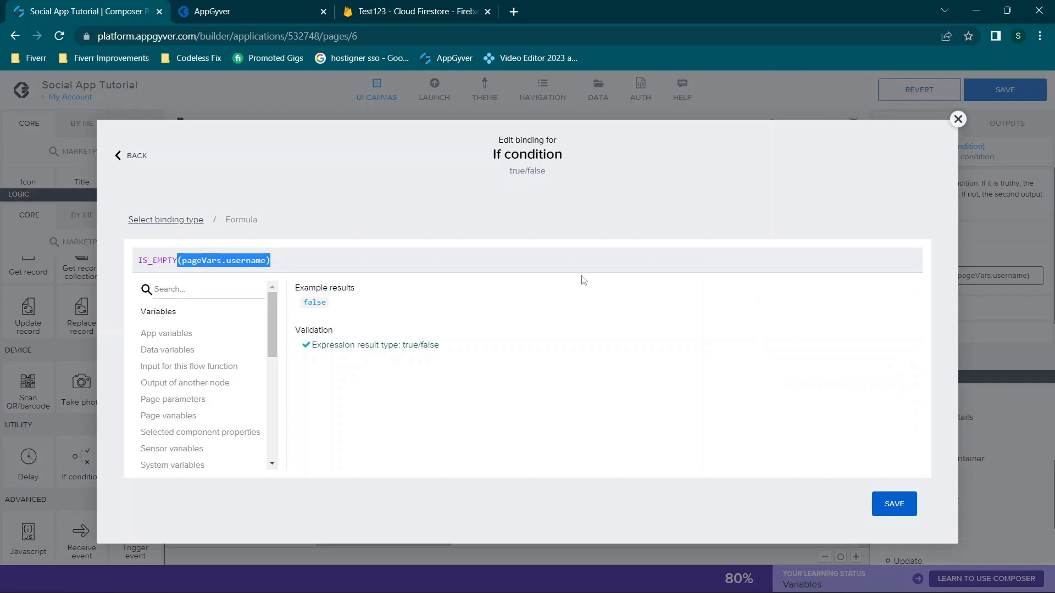
pyautogui.click(957, 119)
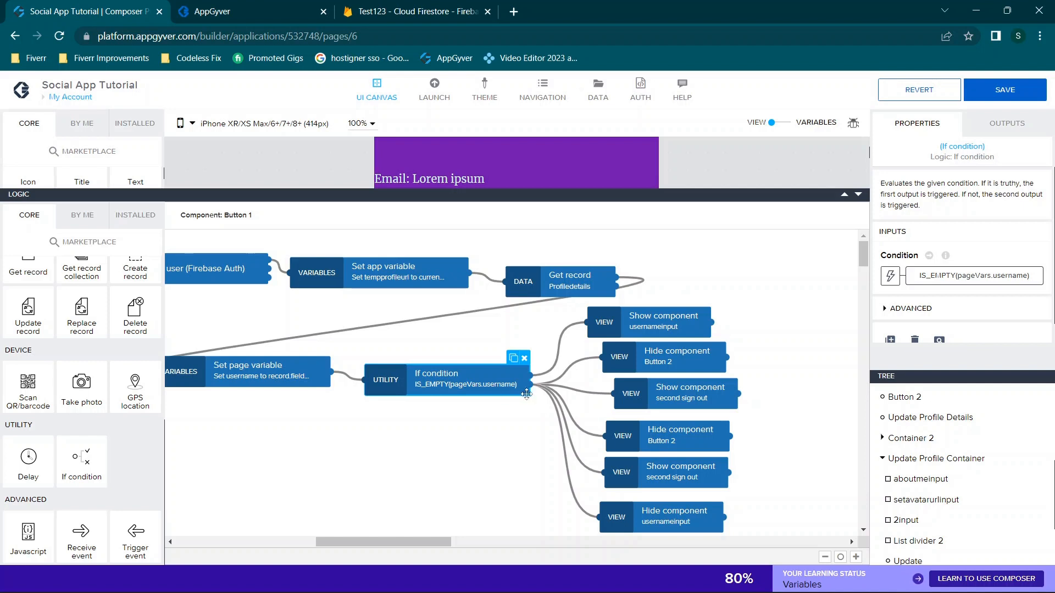
pyautogui.click(641, 318)
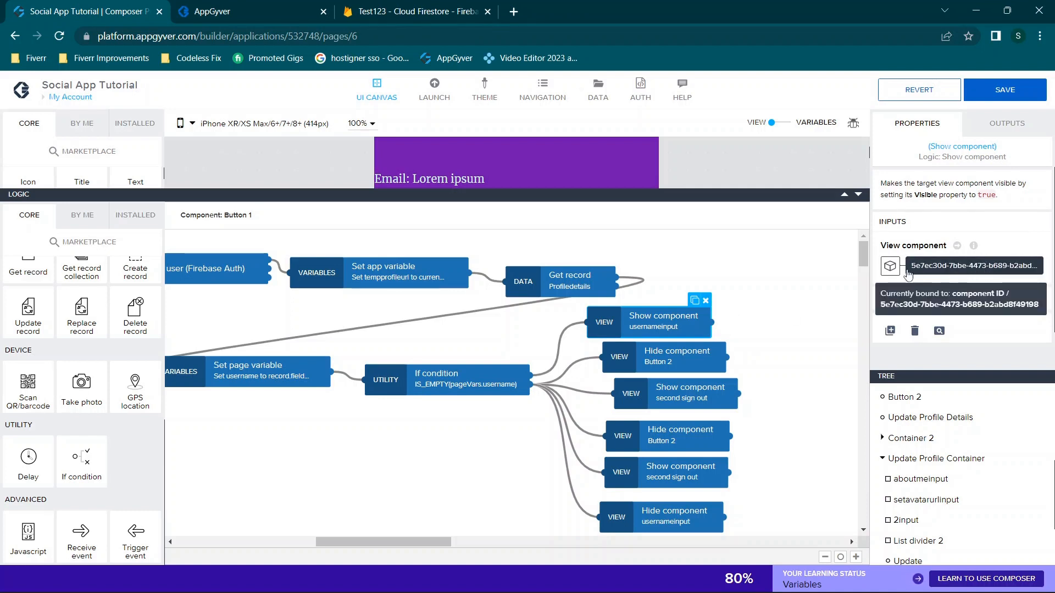
pyautogui.moveTo(649, 316); pyautogui.dragTo(652, 311)
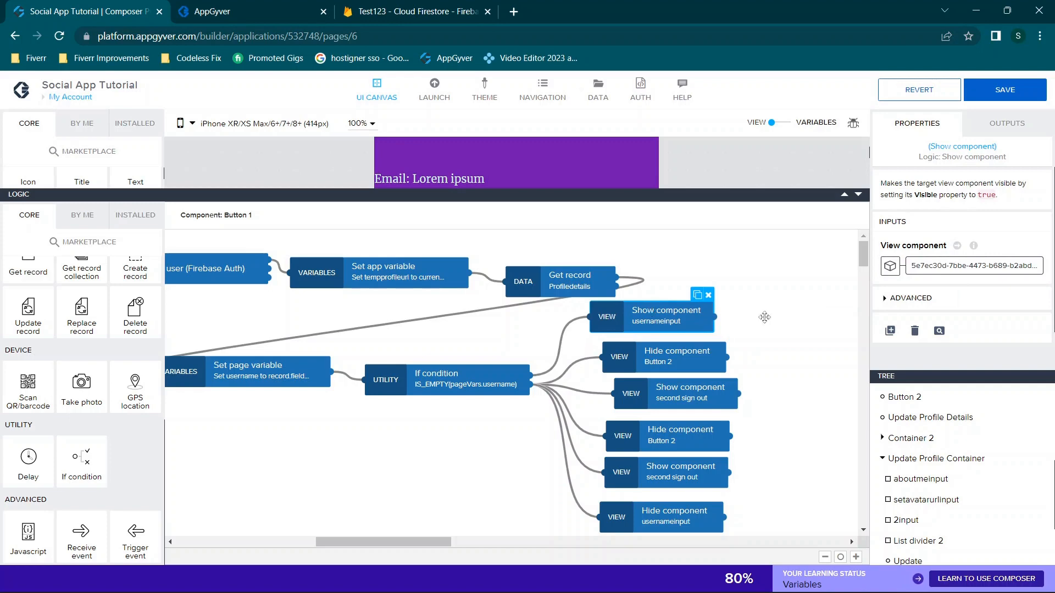
pyautogui.click(934, 268)
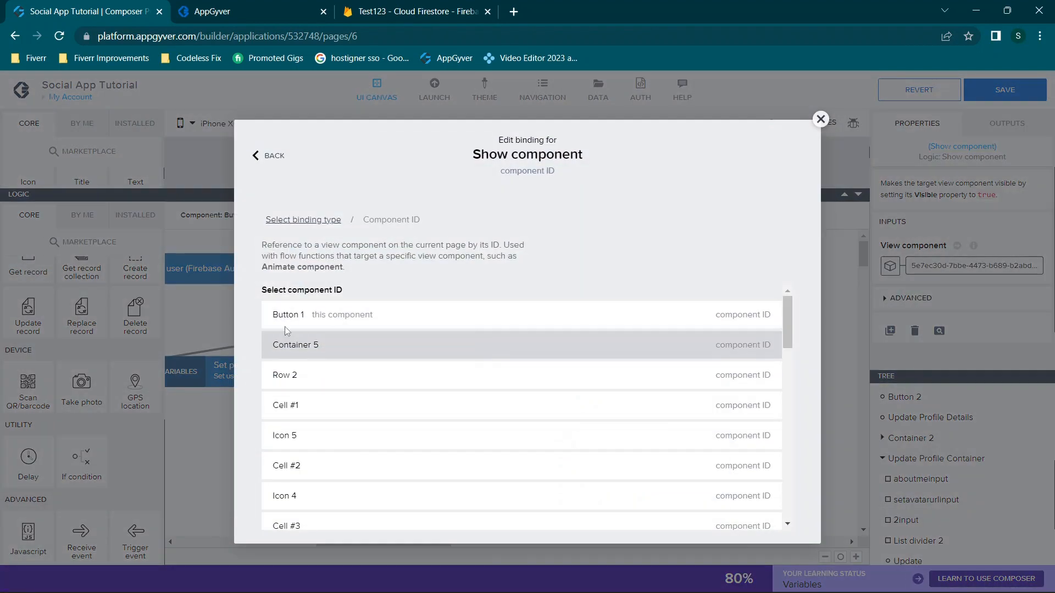
pyautogui.press('Escape')
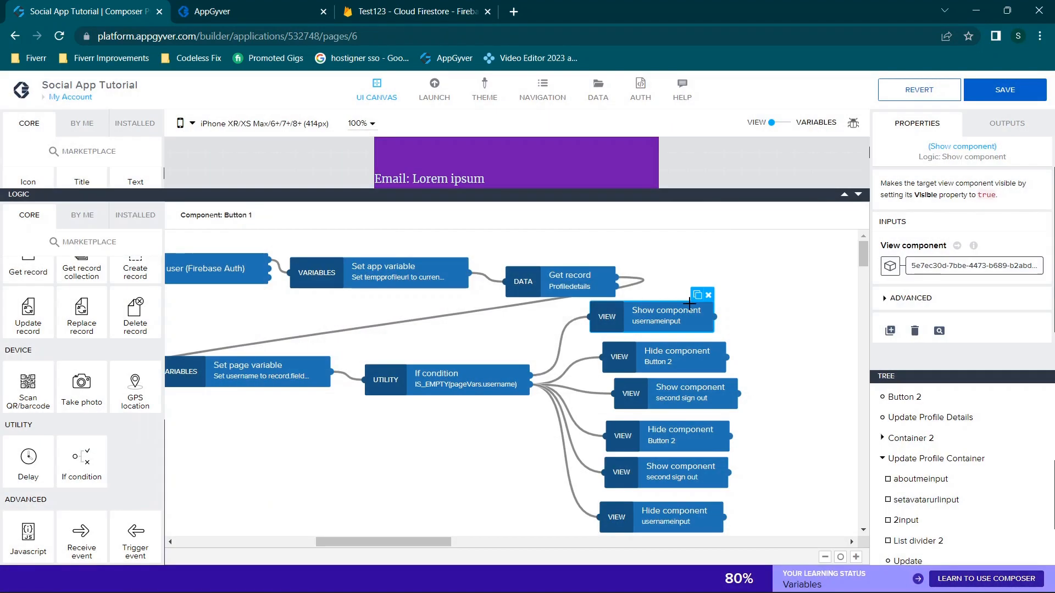
pyautogui.scroll(-1, 695, 349)
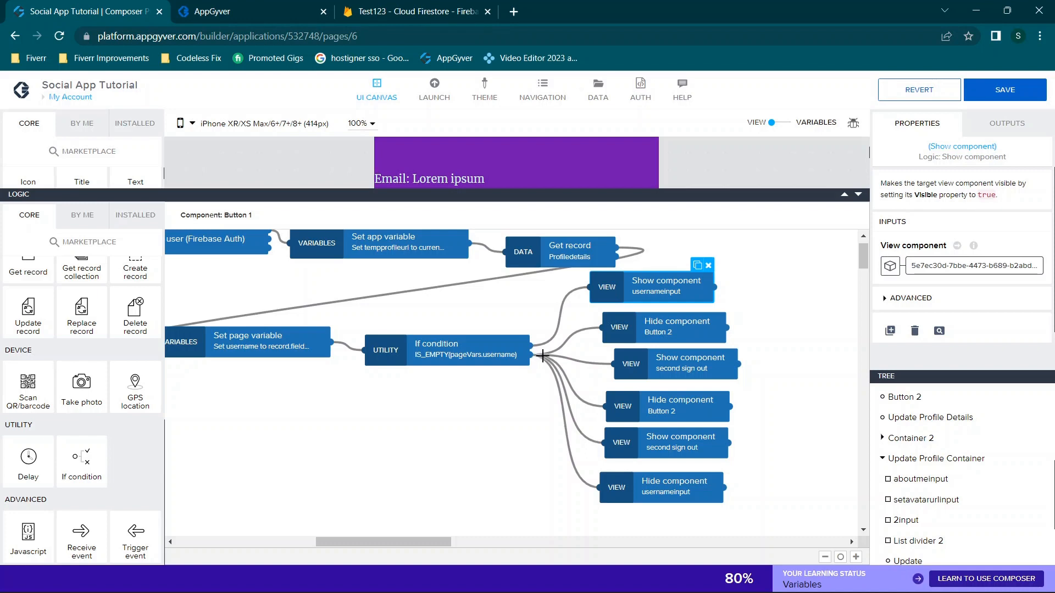
pyautogui.click(500, 351)
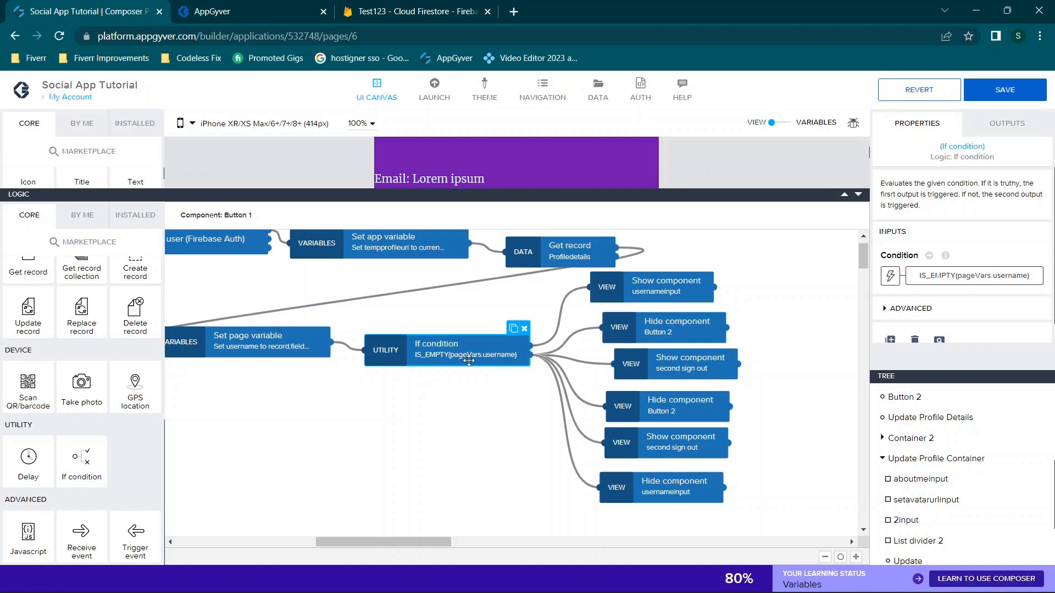
pyautogui.click(670, 289)
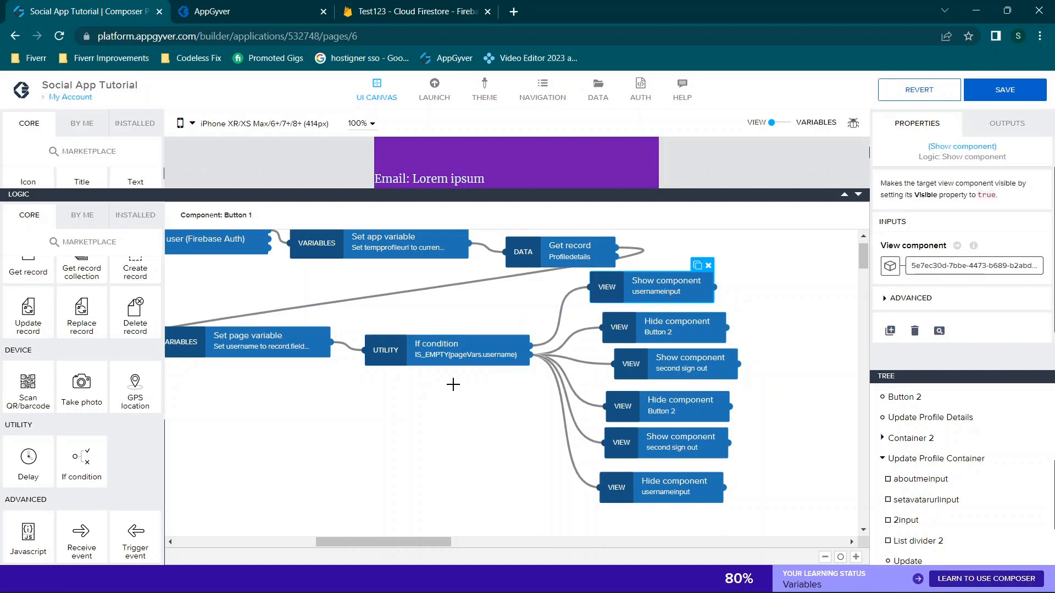
pyautogui.click(462, 358)
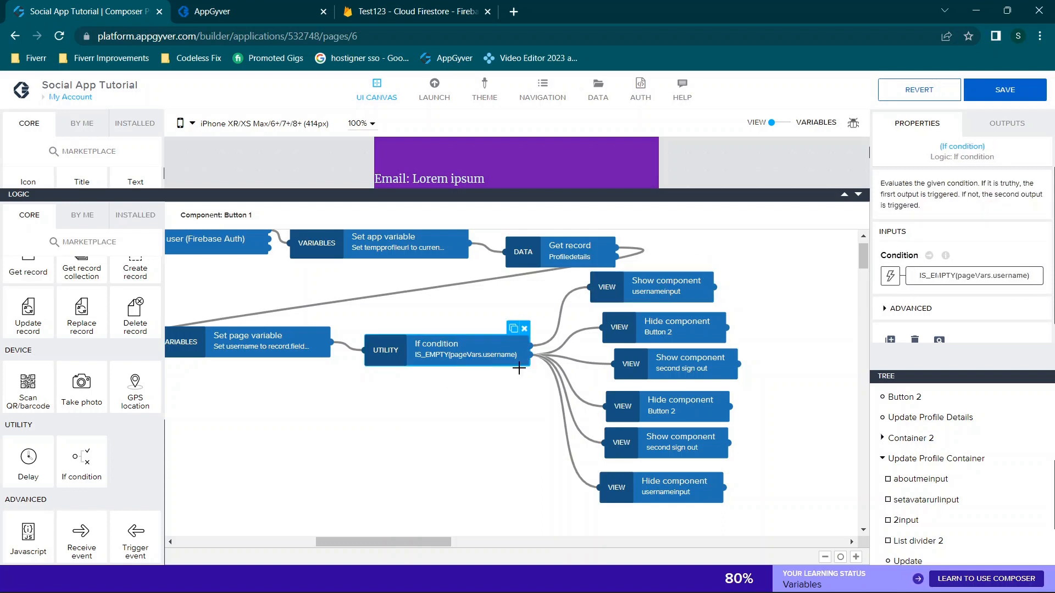
pyautogui.click(650, 325)
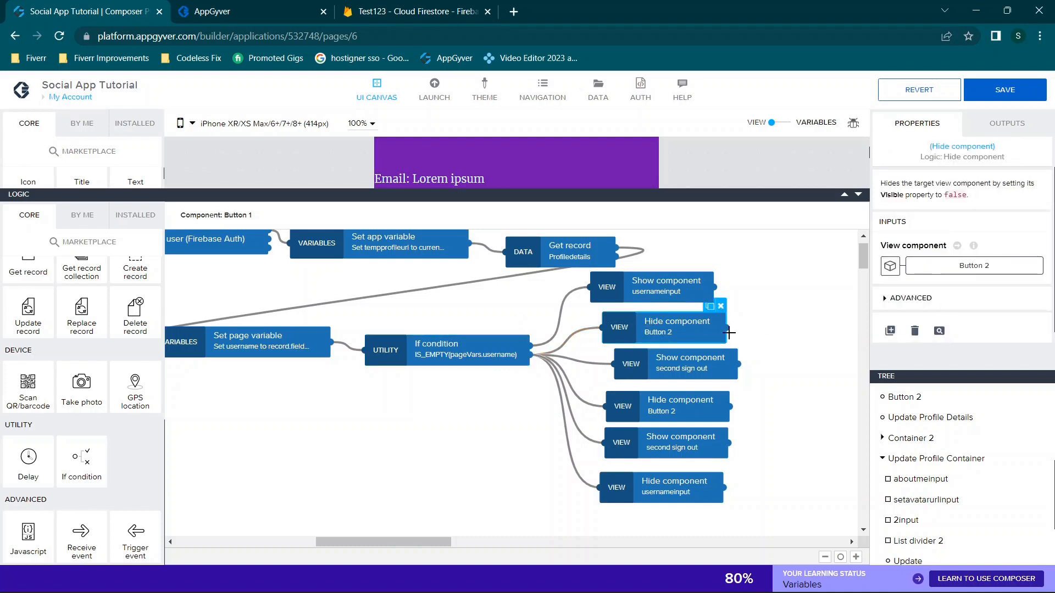
pyautogui.click(698, 370)
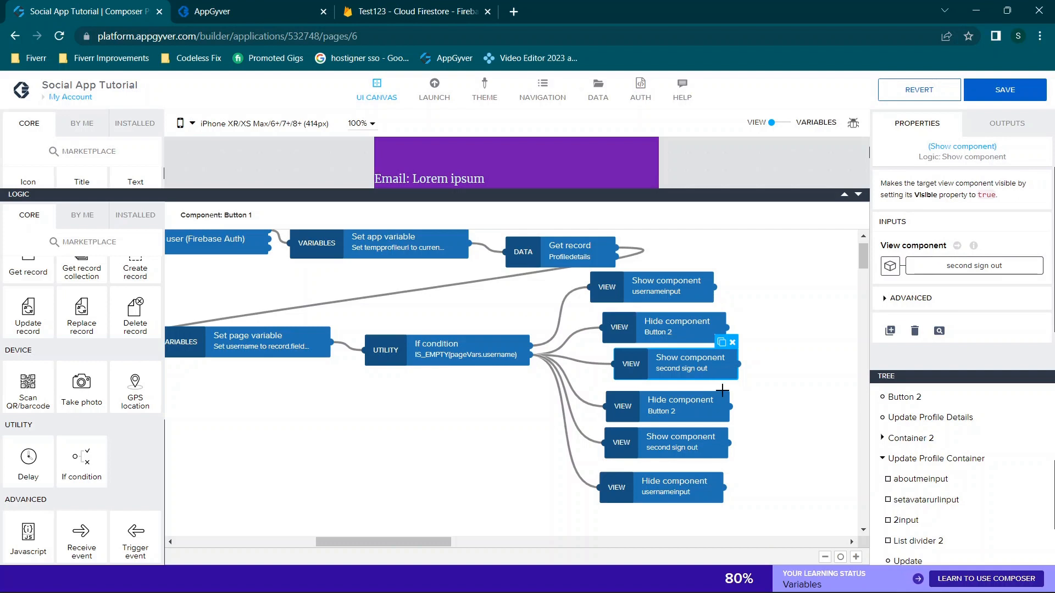
pyautogui.click(674, 398)
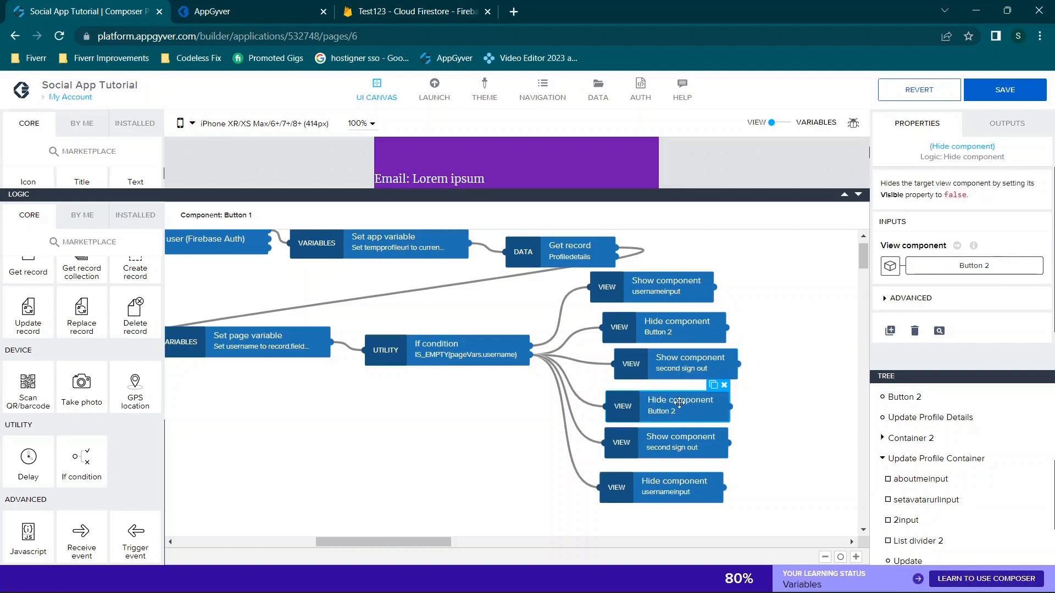
pyautogui.click(670, 441)
pyautogui.click(669, 481)
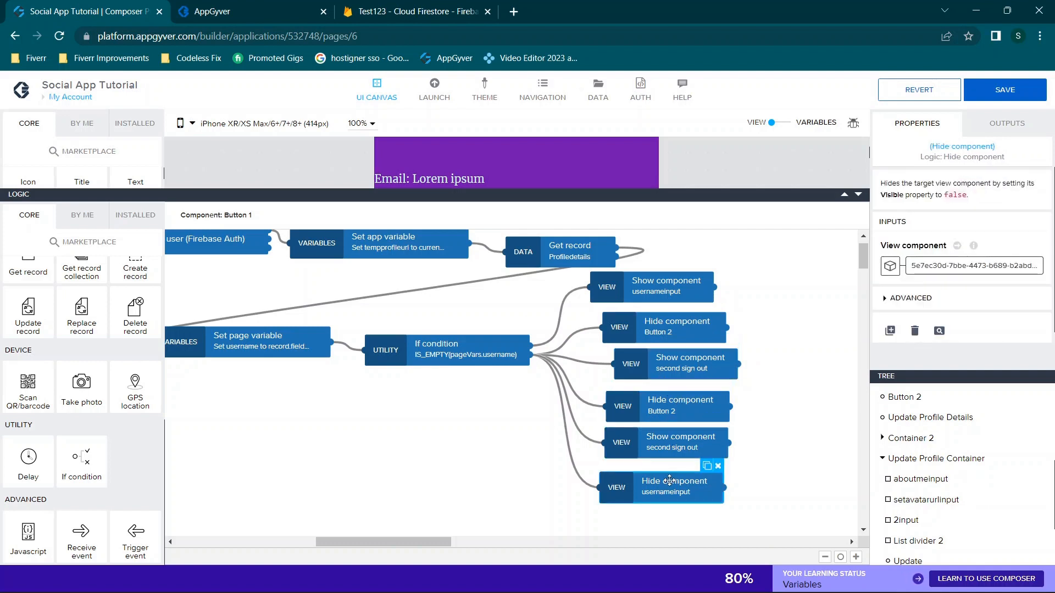
pyautogui.click(661, 440)
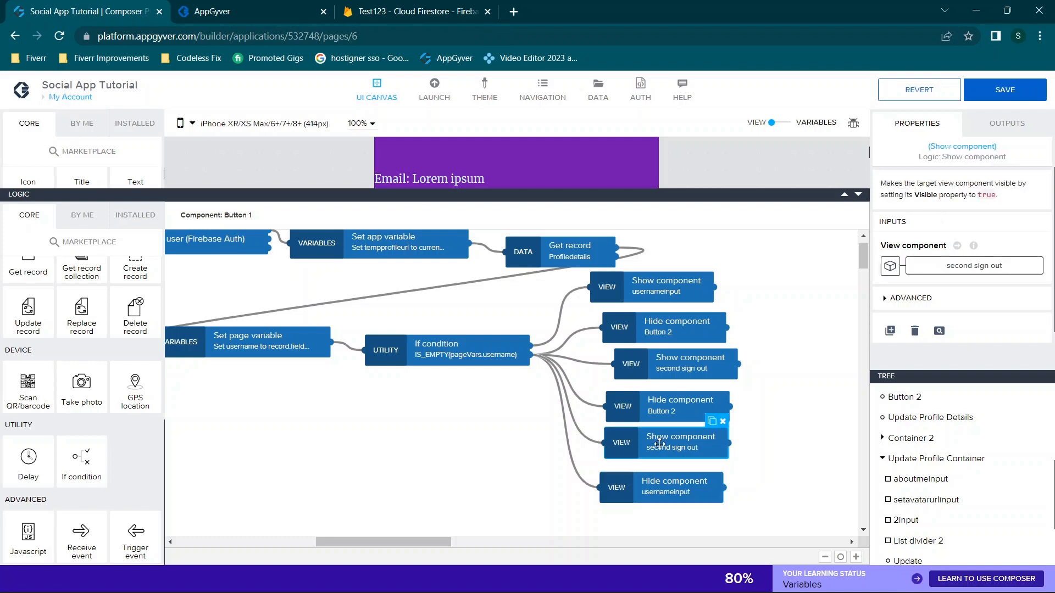
pyautogui.click(670, 371)
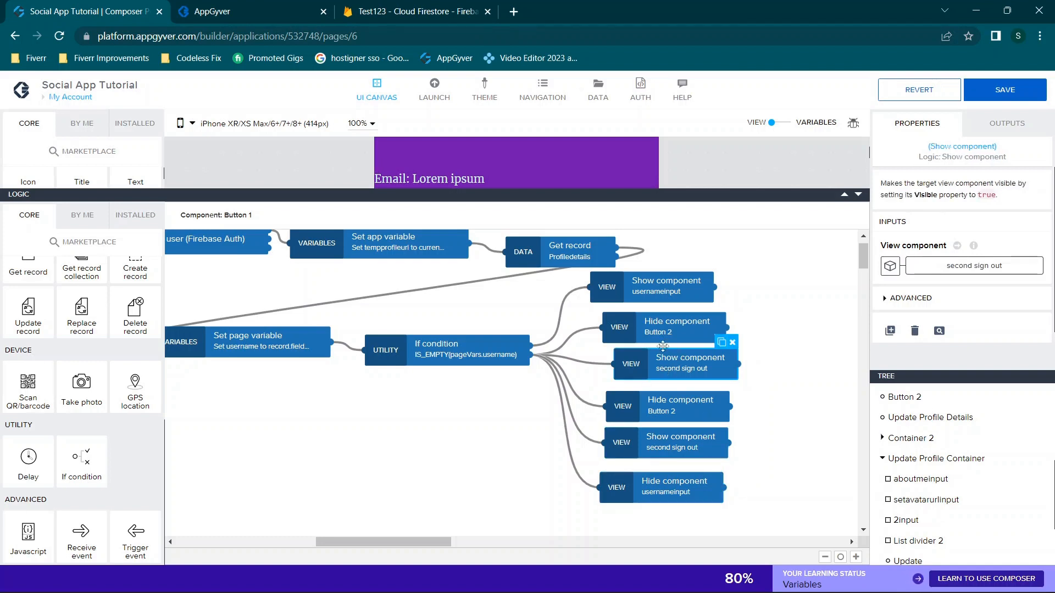
pyautogui.click(644, 336)
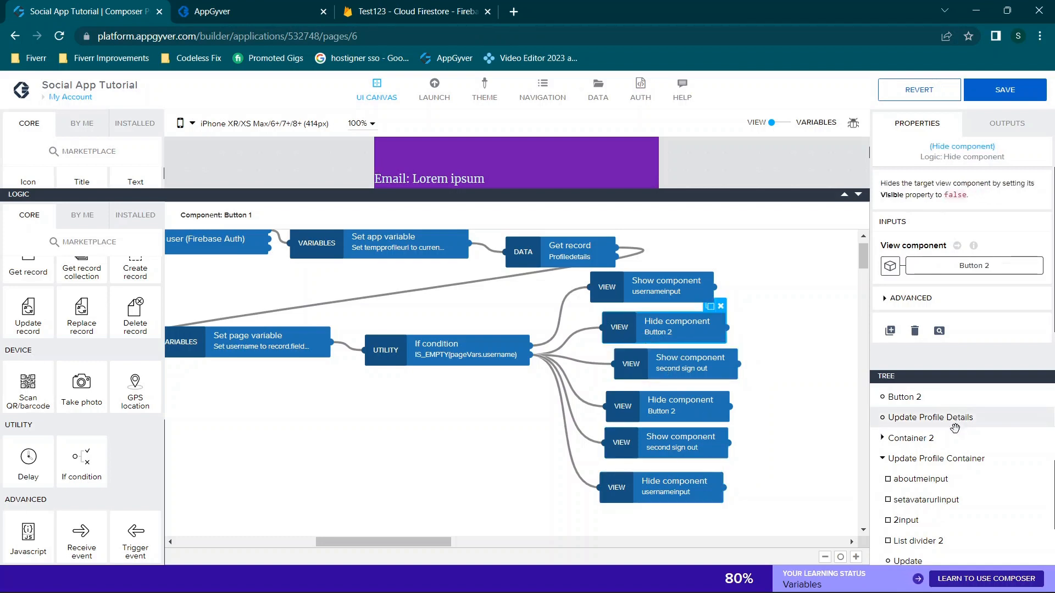
pyautogui.click(682, 361)
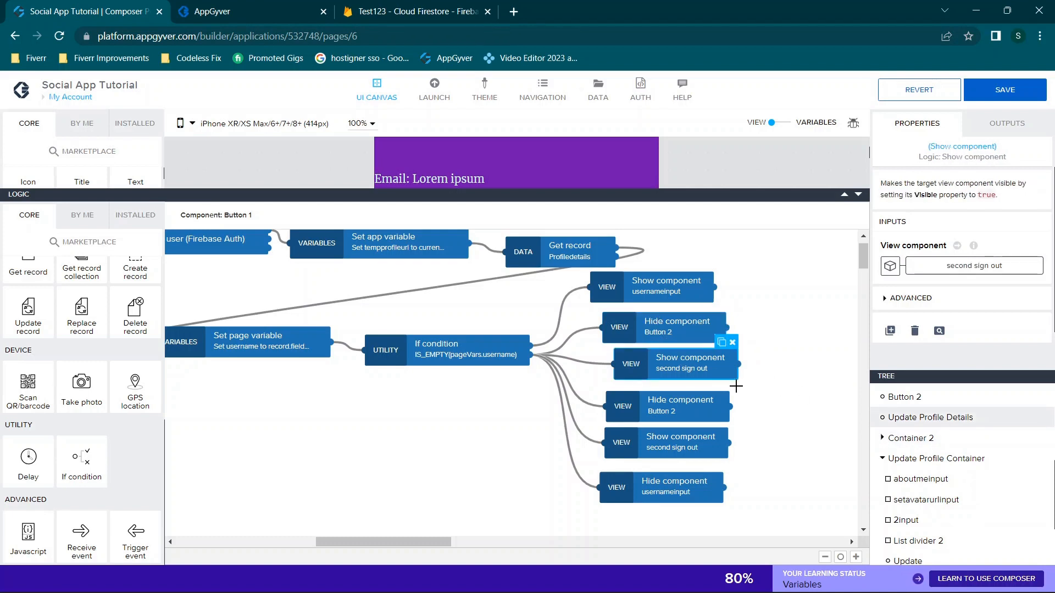
pyautogui.scroll(-1, 736, 386)
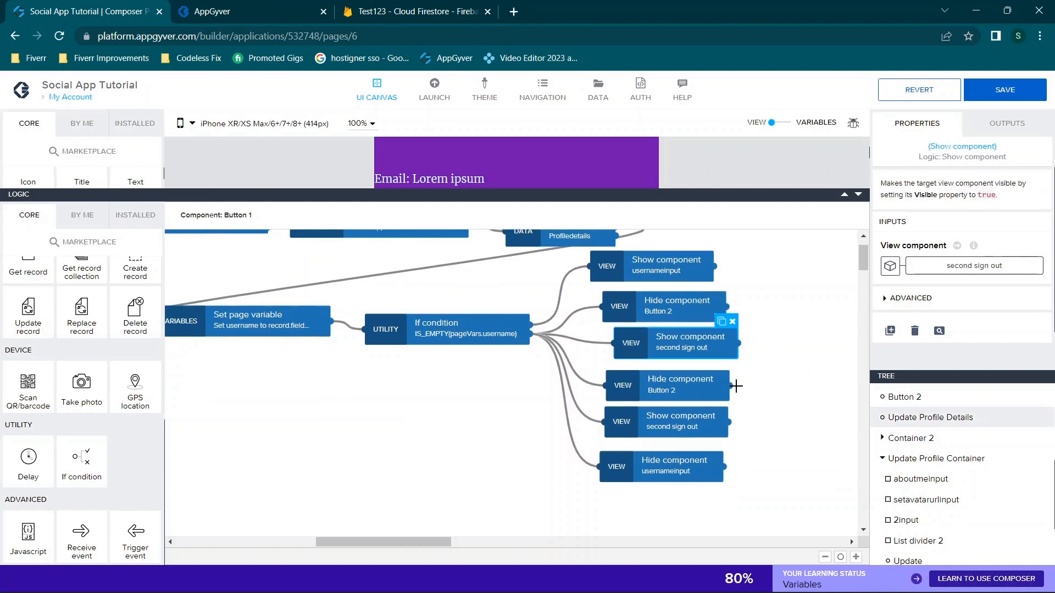
pyautogui.click(651, 388)
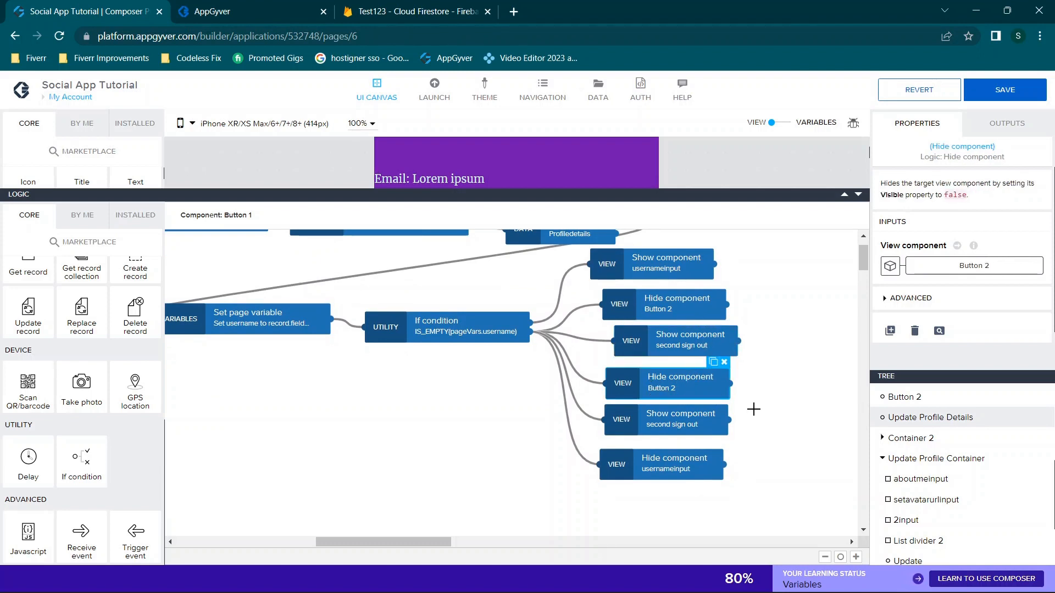
pyautogui.click(766, 443)
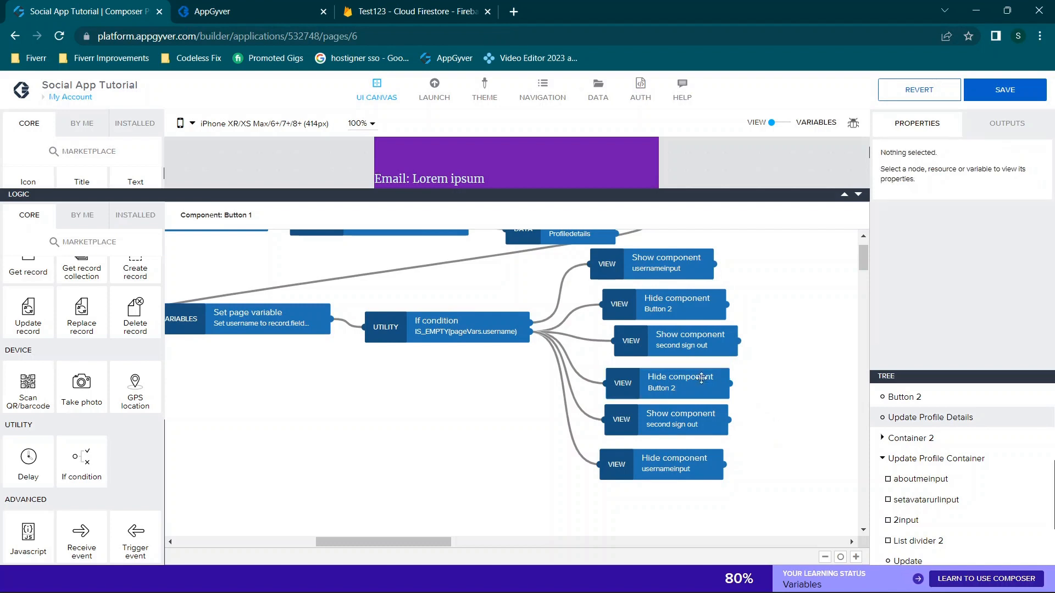
# Delete the duplicate Hide component Button 2 node and move the Hide usernameinput step up
pyautogui.click(682, 381)
pyautogui.press('Delete')
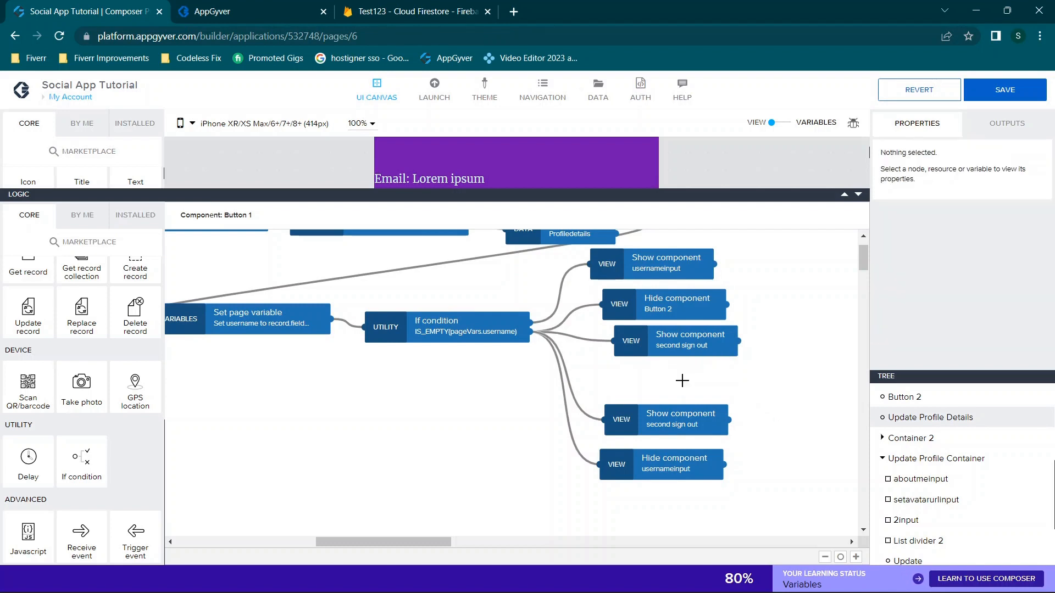
pyautogui.click(693, 420)
pyautogui.press('Delete')
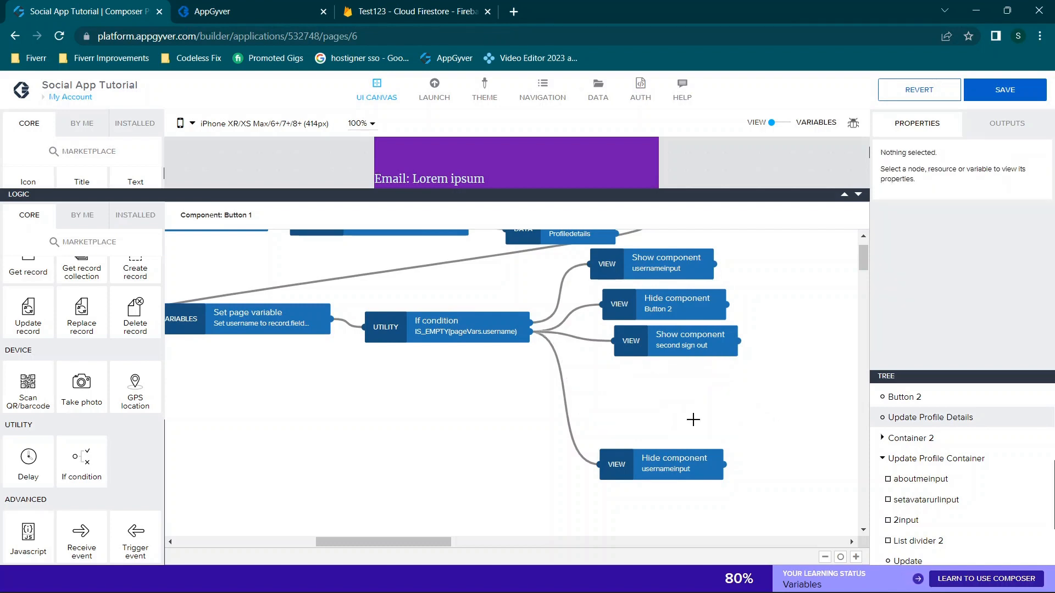
pyautogui.moveTo(668, 463); pyautogui.dragTo(680, 382)
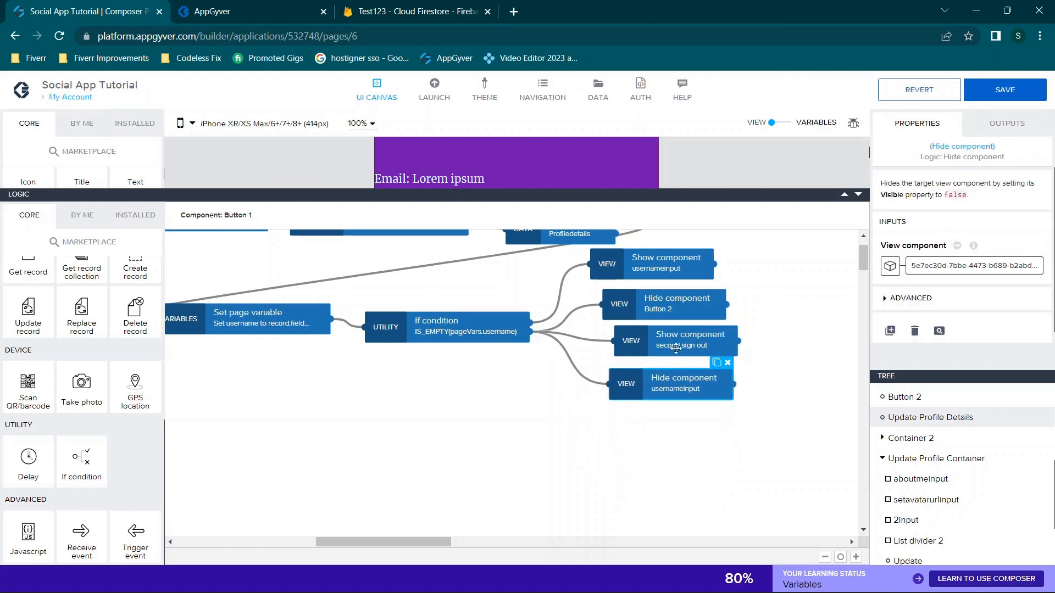
# Review the Hide Button 2, Show second sign out and Hide usernameinput steps, then show Button 2's logic
pyautogui.click(670, 306)
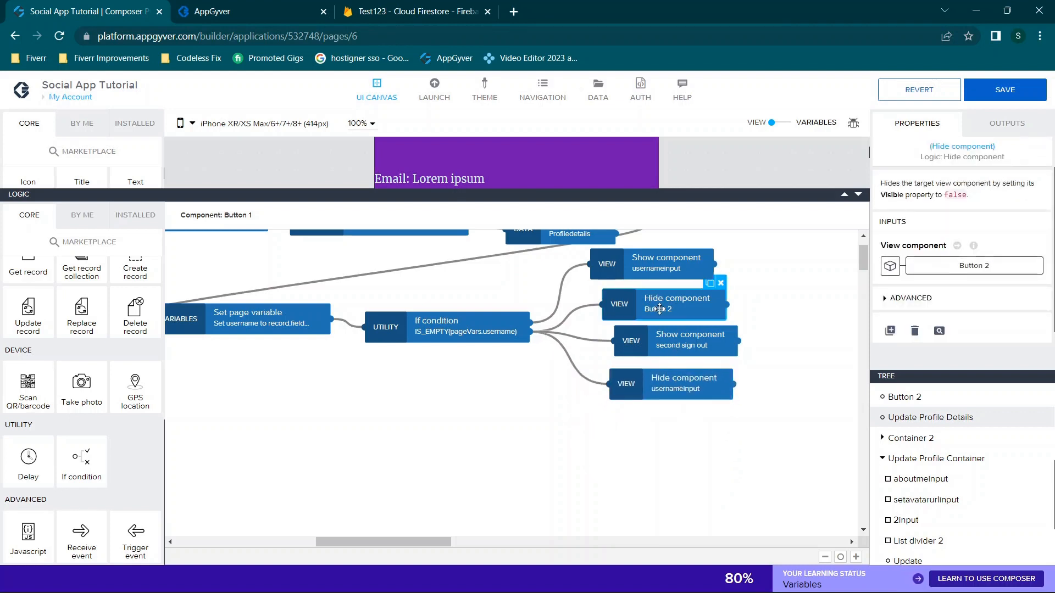
pyautogui.click(679, 348)
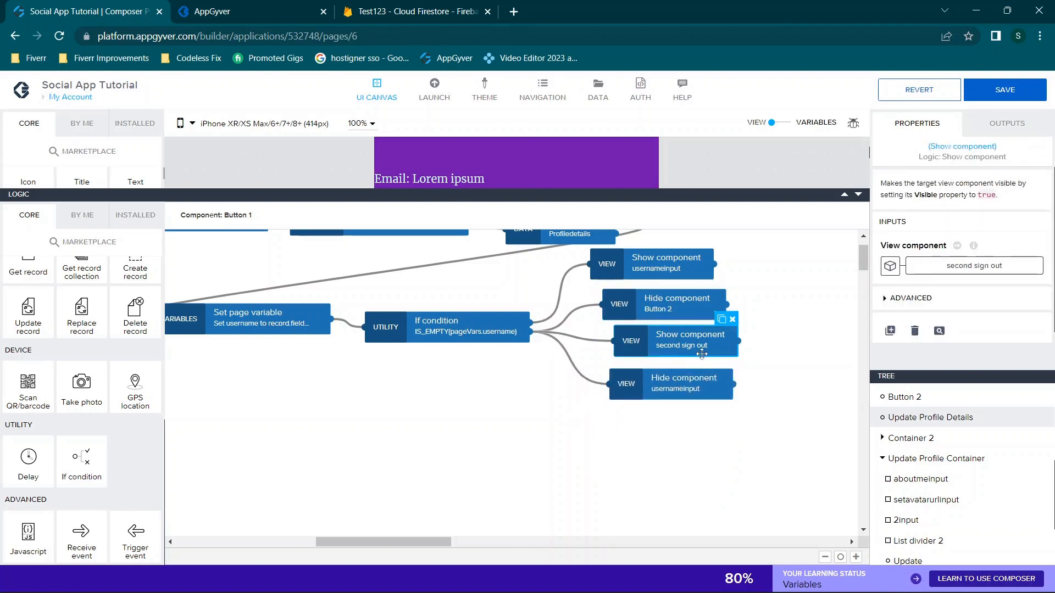
pyautogui.click(657, 397)
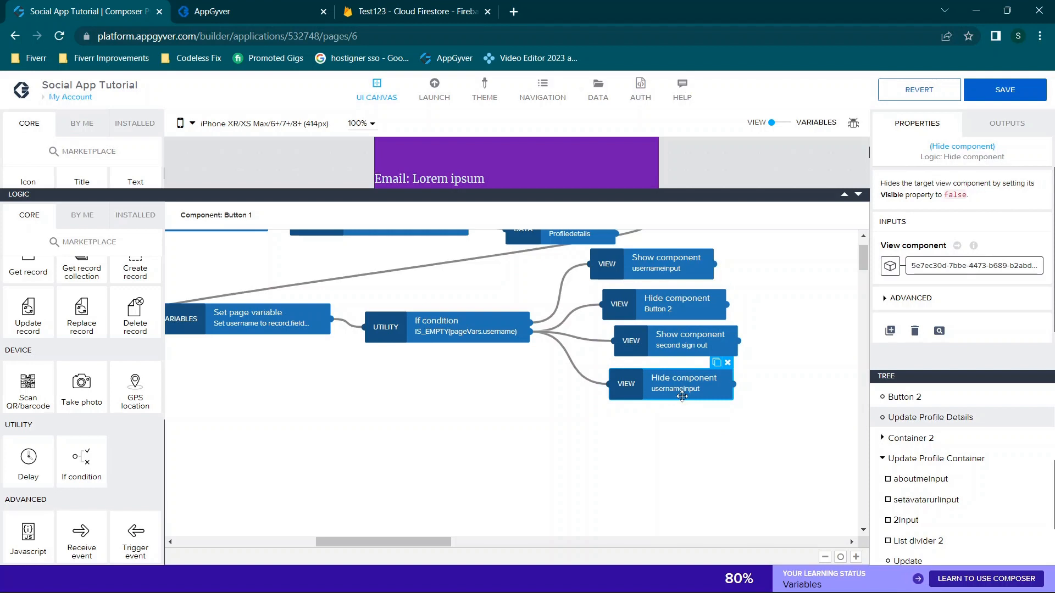
pyautogui.moveTo(681, 395)
pyautogui.mouseDown()
pyautogui.moveTo(688, 373)
pyautogui.moveTo(685, 401)
pyautogui.mouseUp()
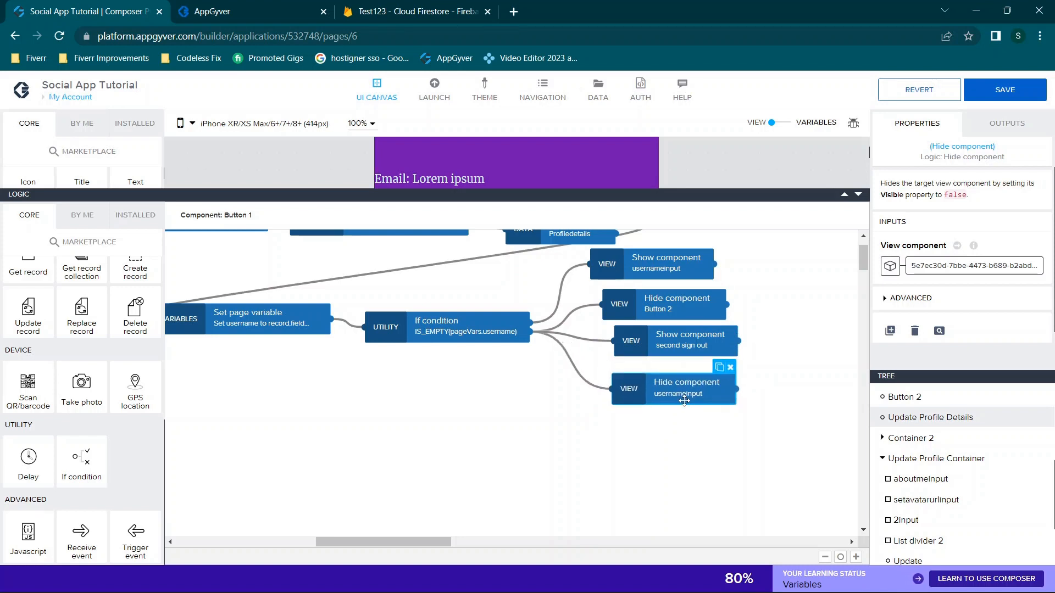
pyautogui.click(702, 316)
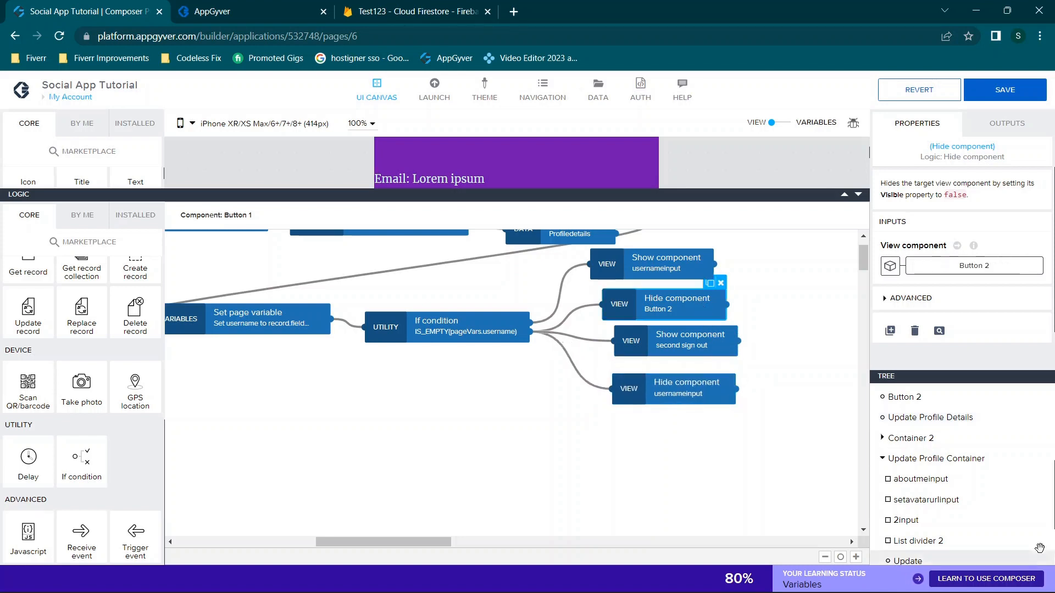
pyautogui.scroll(1, 956, 491)
pyautogui.click(904, 418)
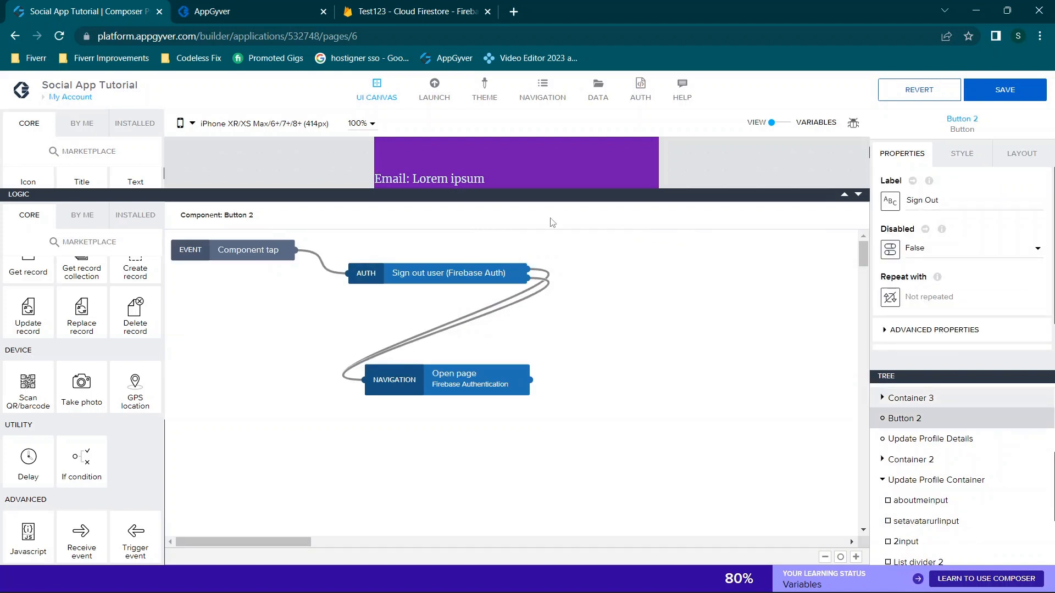
# Check the live preview, resetting the profile page via another app tab
pyautogui.click(283, 3)
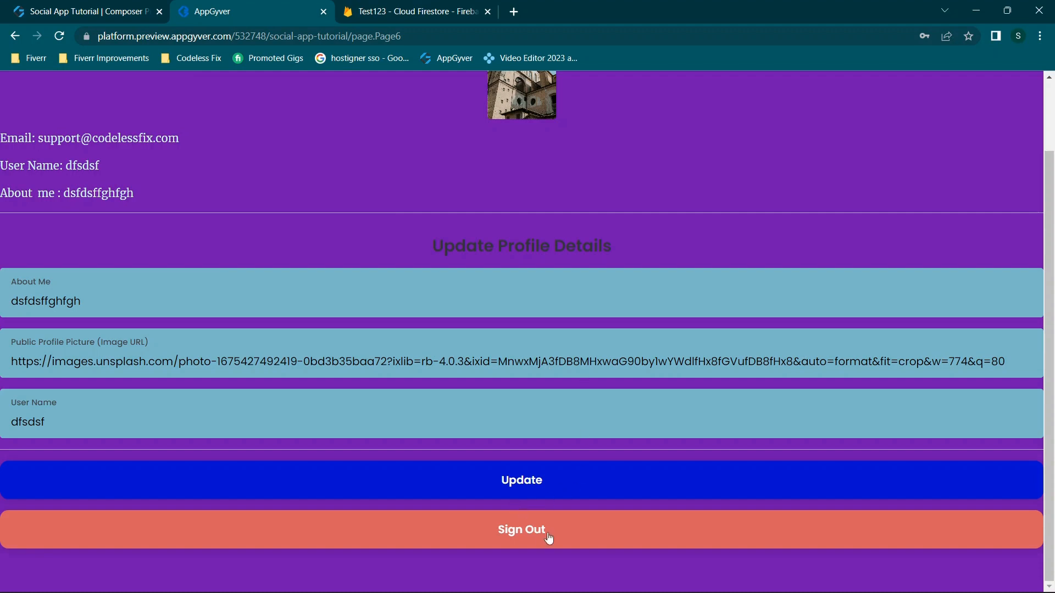
pyautogui.click(126, 4)
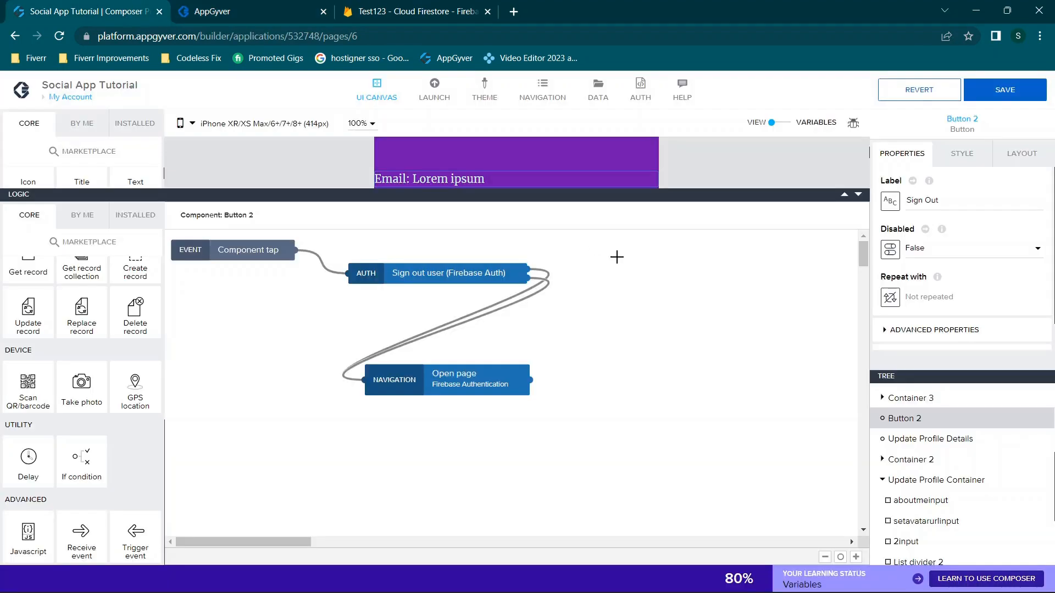
pyautogui.click(267, 5)
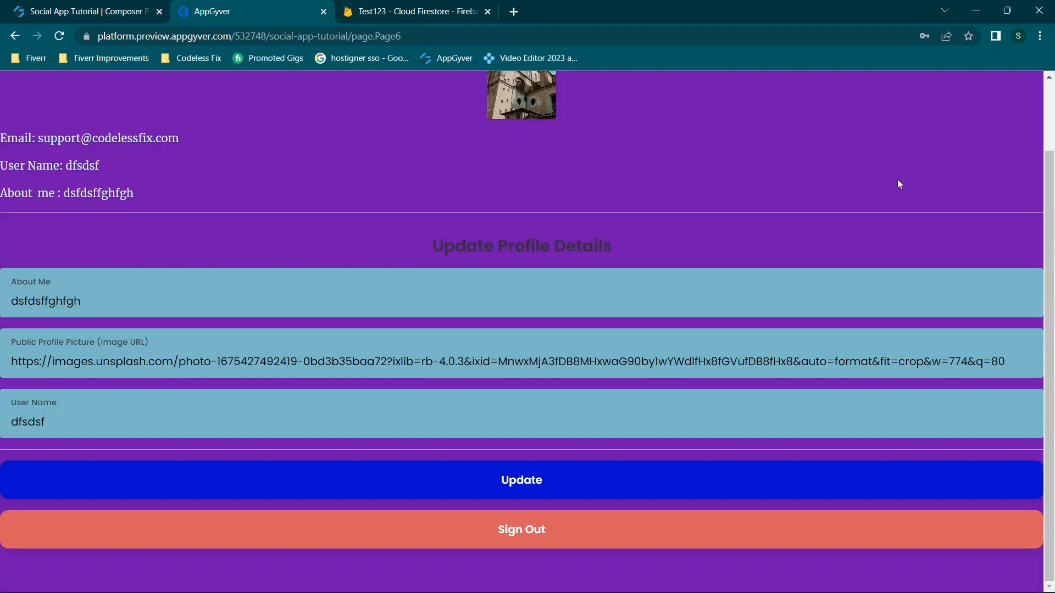
pyautogui.scroll(2, 898, 179)
pyautogui.click(804, 93)
pyautogui.click(888, 93)
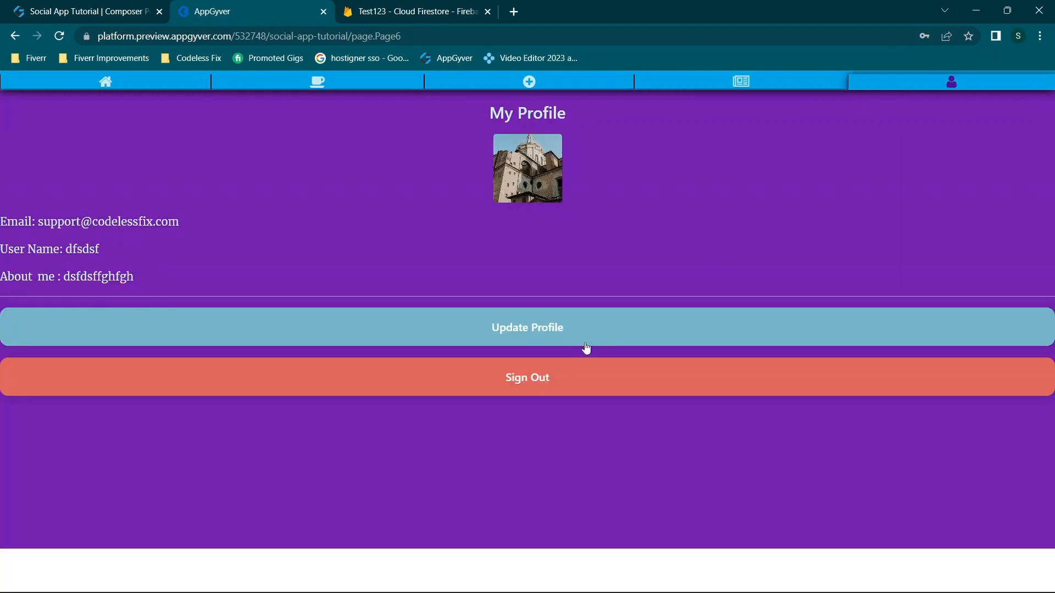
pyautogui.click(74, 7)
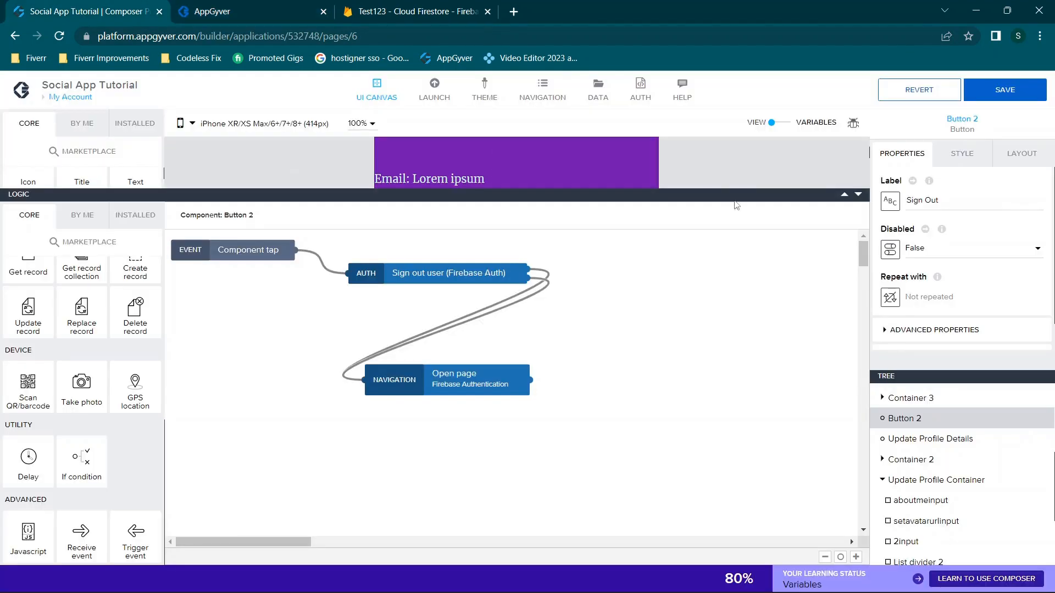
# Select the Update Profile button and review its Hide Button 2, Show second sign out and Hide usernameinput steps
pyautogui.scroll(-1, 744, 180)
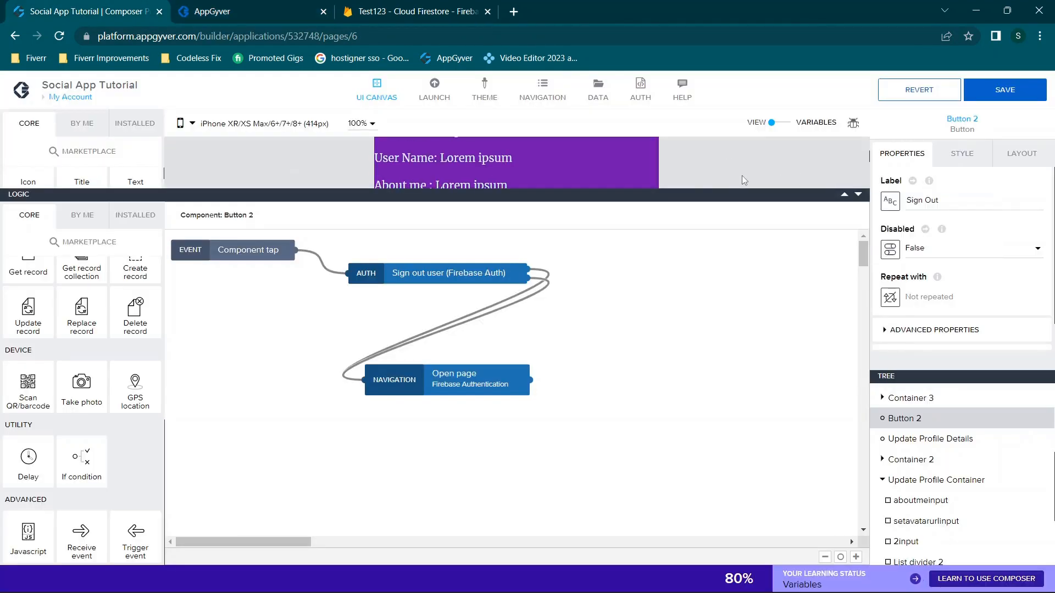
pyautogui.click(859, 195)
pyautogui.click(563, 245)
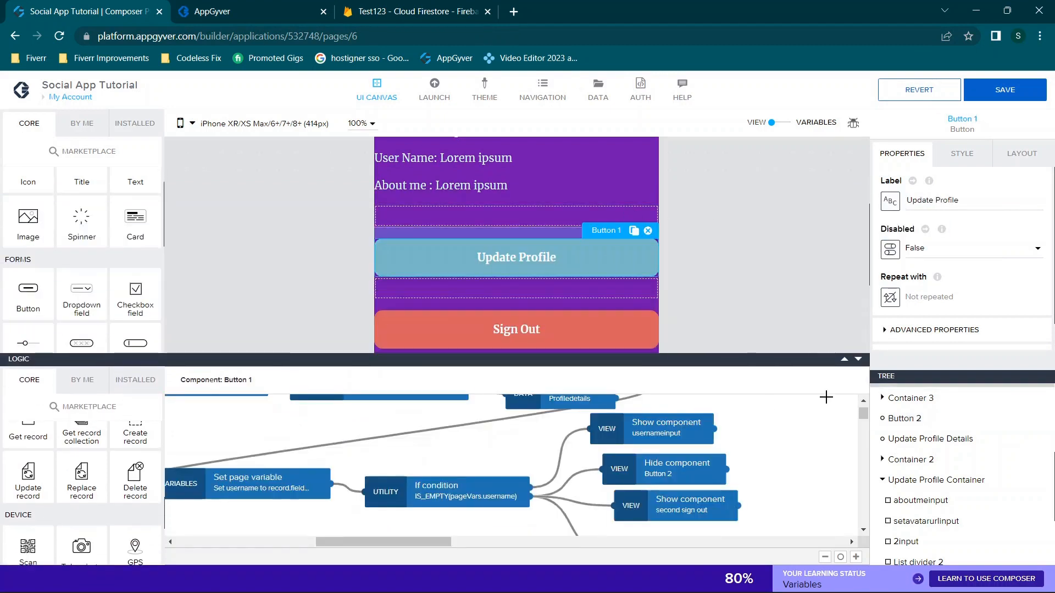
pyautogui.moveTo(828, 241); pyautogui.dragTo(828, 240)
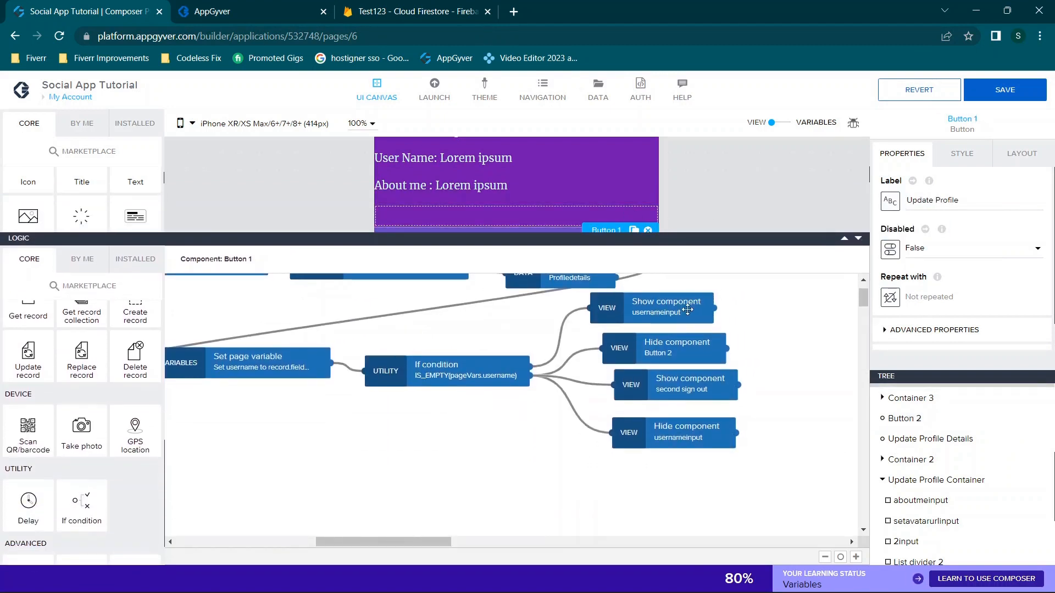
pyautogui.click(663, 355)
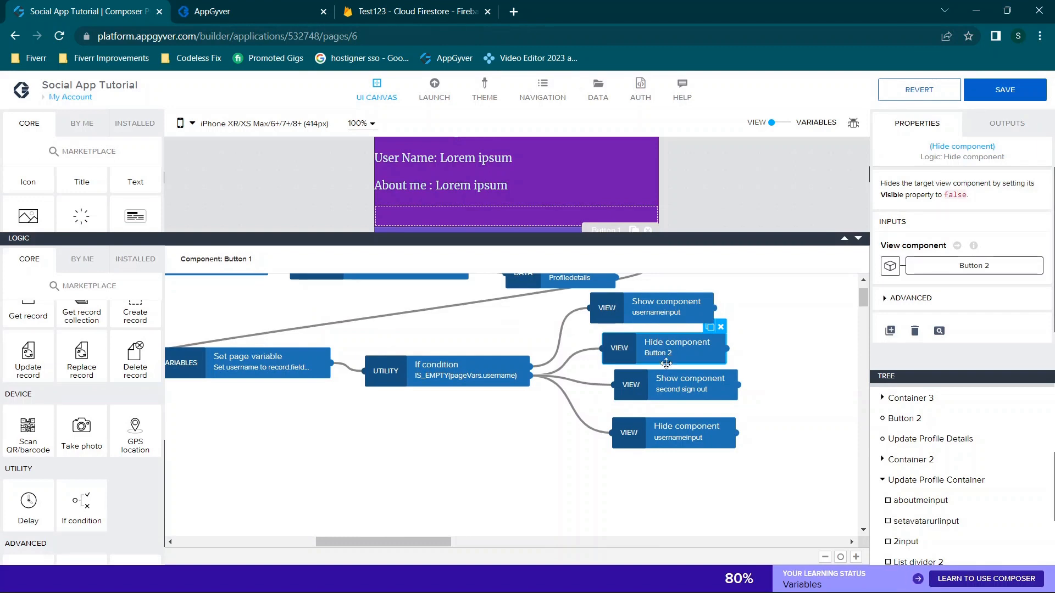
pyautogui.click(685, 384)
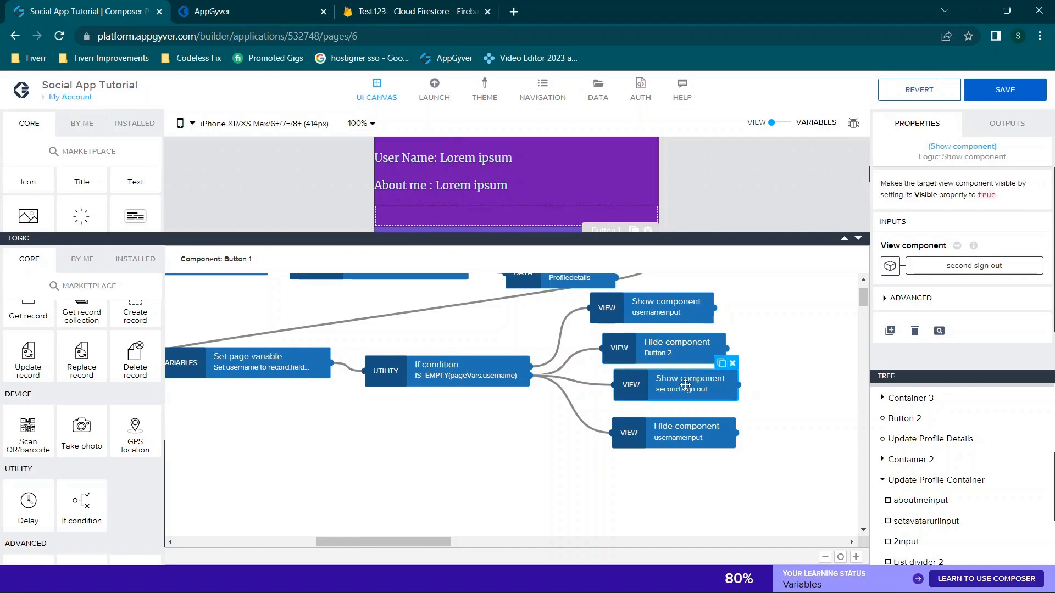
pyautogui.click(981, 266)
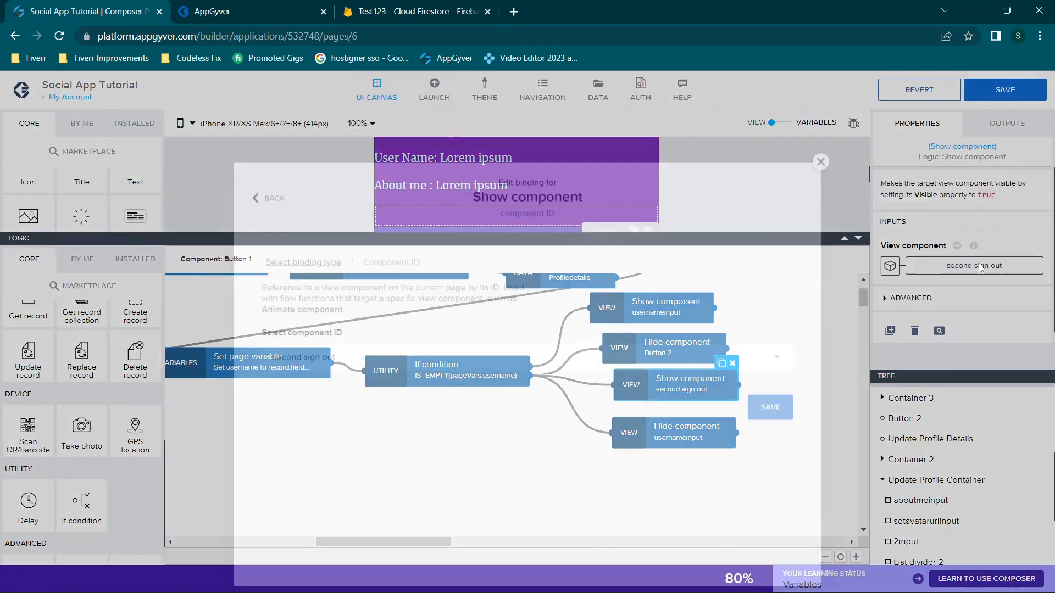
pyautogui.click(435, 308)
pyautogui.scroll(-4, 456, 434)
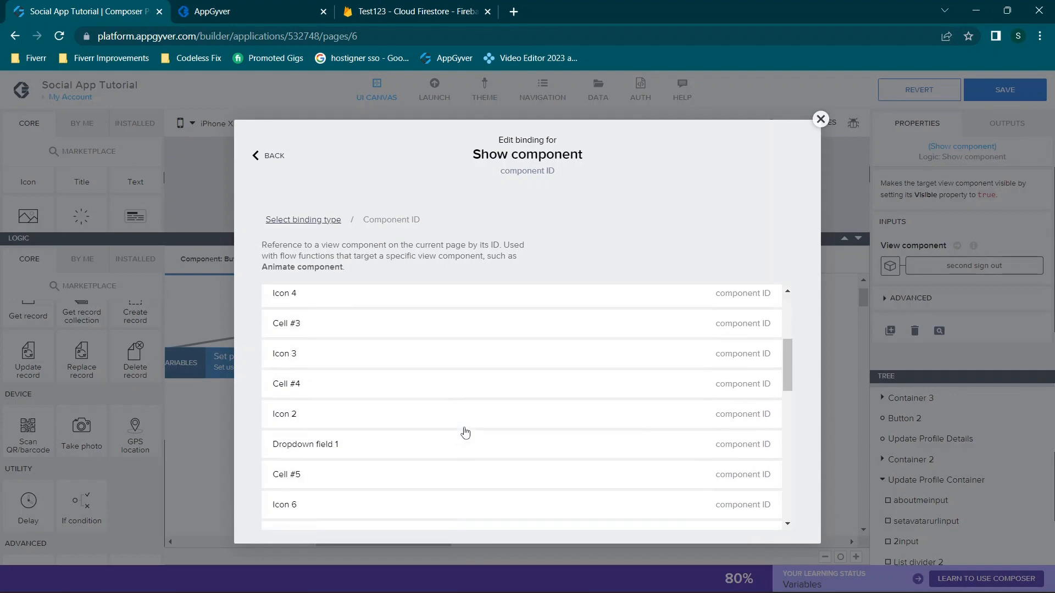
pyautogui.click(821, 119)
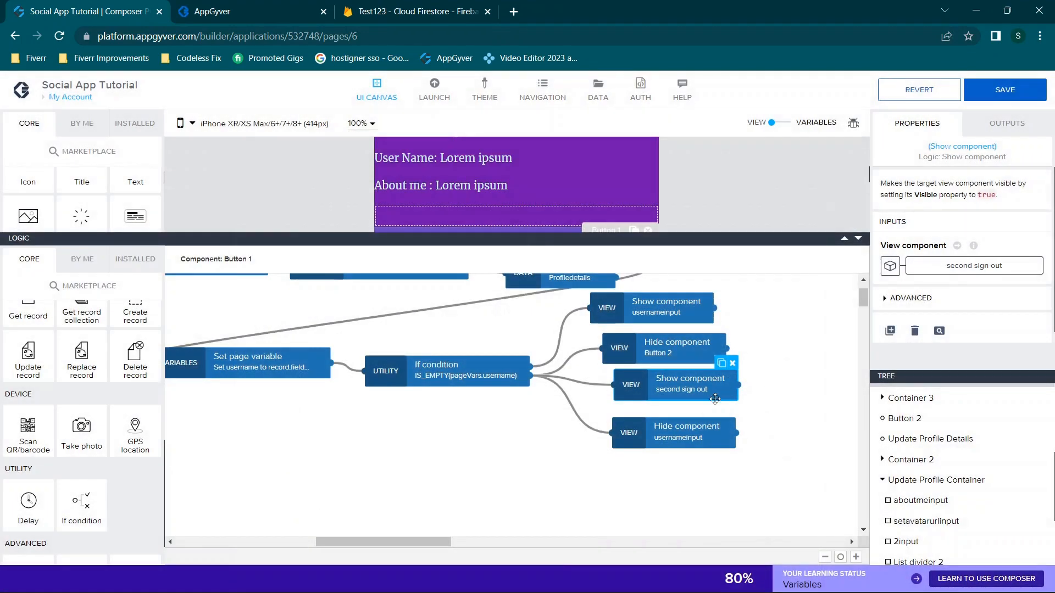
pyautogui.click(689, 437)
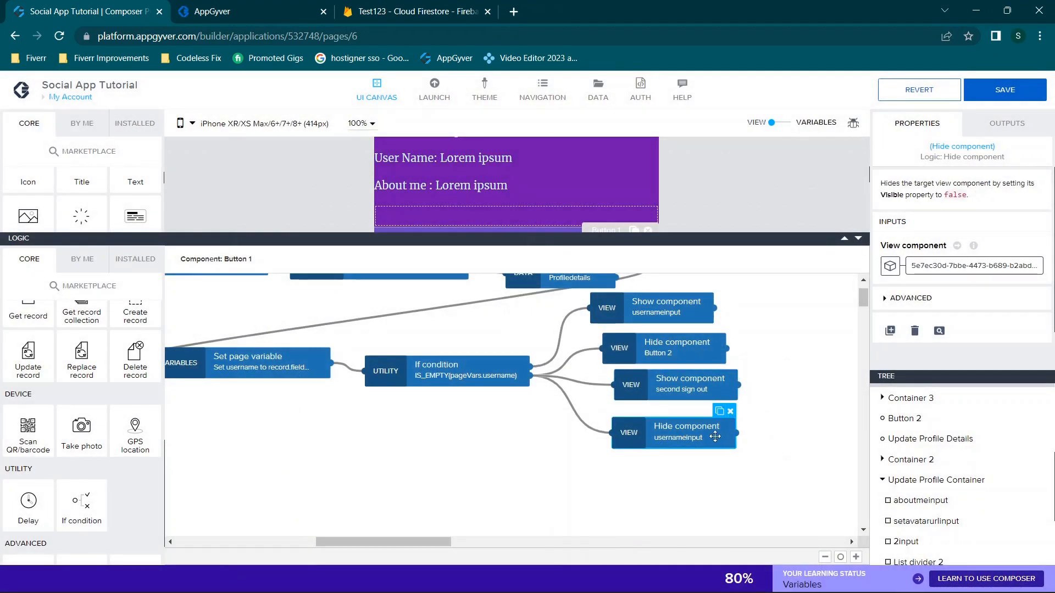
pyautogui.scroll(-3, 537, 203)
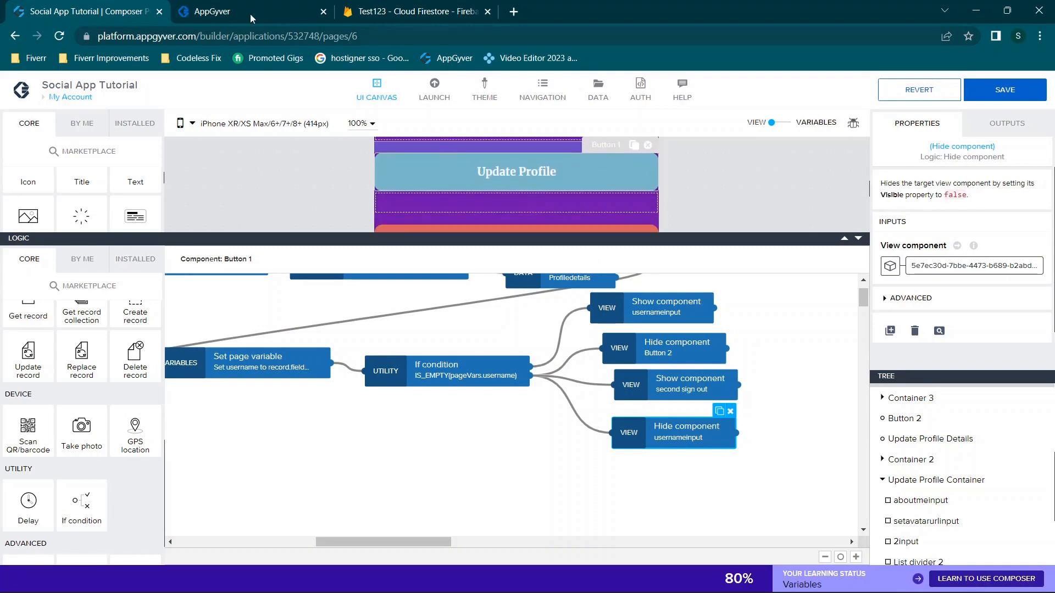
# Confirm in the preview that Update Profile reveals the update form, then recheck the Show second sign out step
pyautogui.click(250, 14)
pyautogui.click(439, 342)
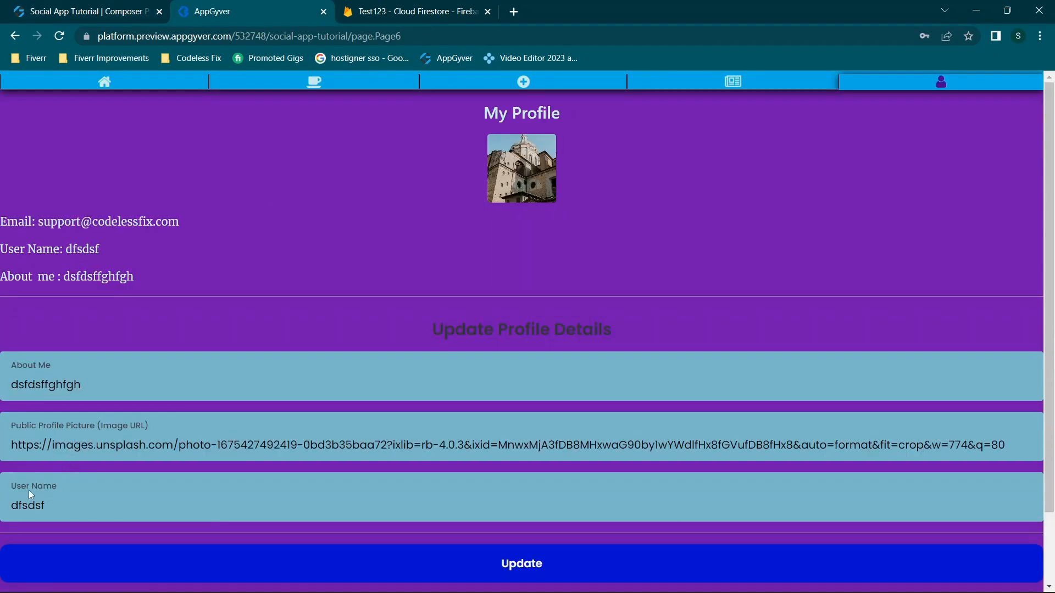
pyautogui.click(118, 7)
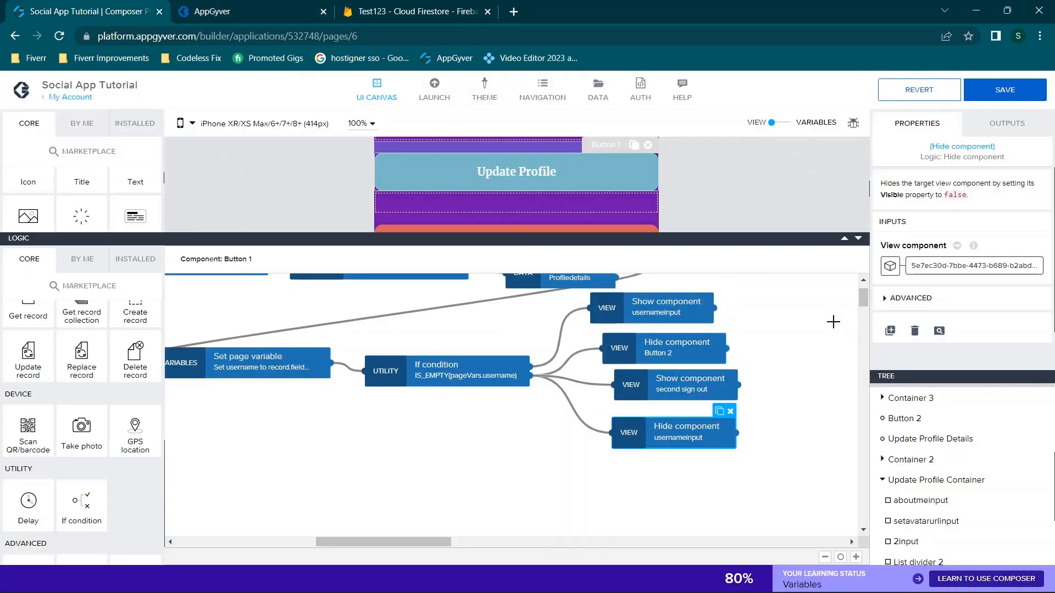
pyautogui.click(652, 379)
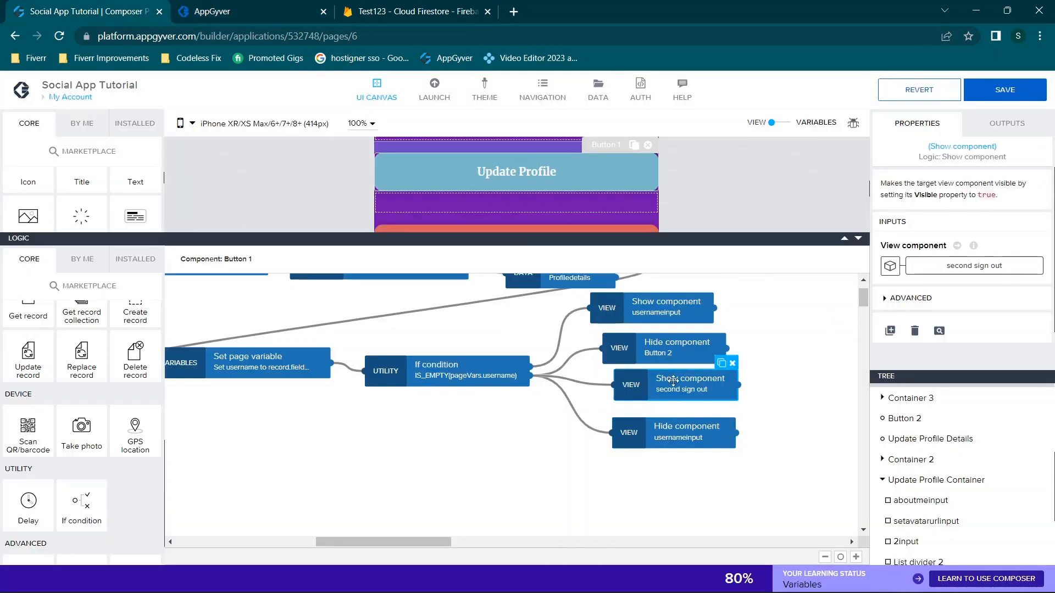
pyautogui.scroll(-2, 929, 434)
pyautogui.scroll(-2, 919, 440)
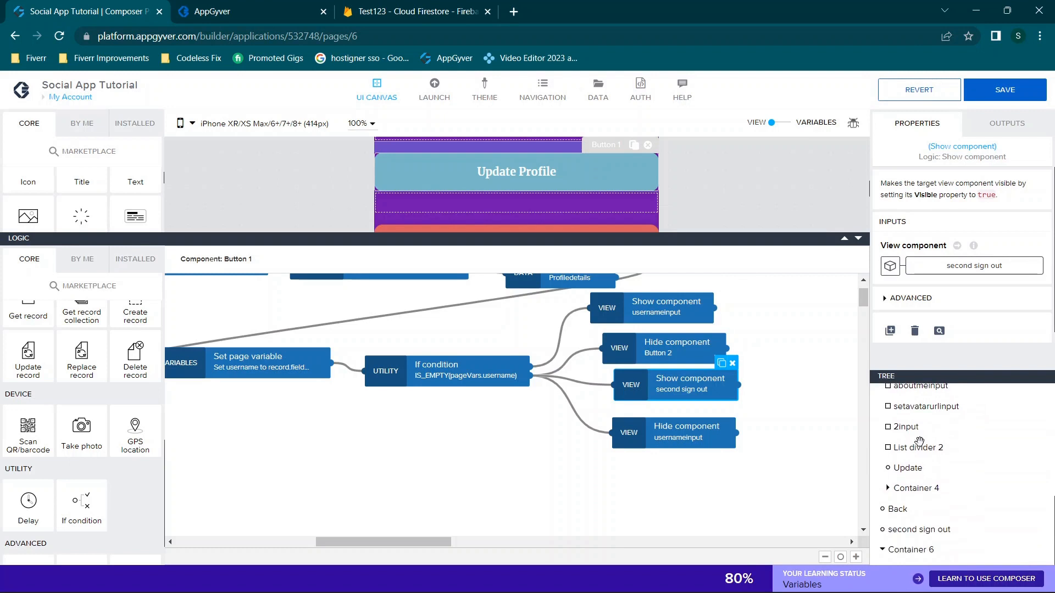
# Show the second sign out button's logic, collapse the logic area, and bring up the My Profile preview
pyautogui.click(907, 528)
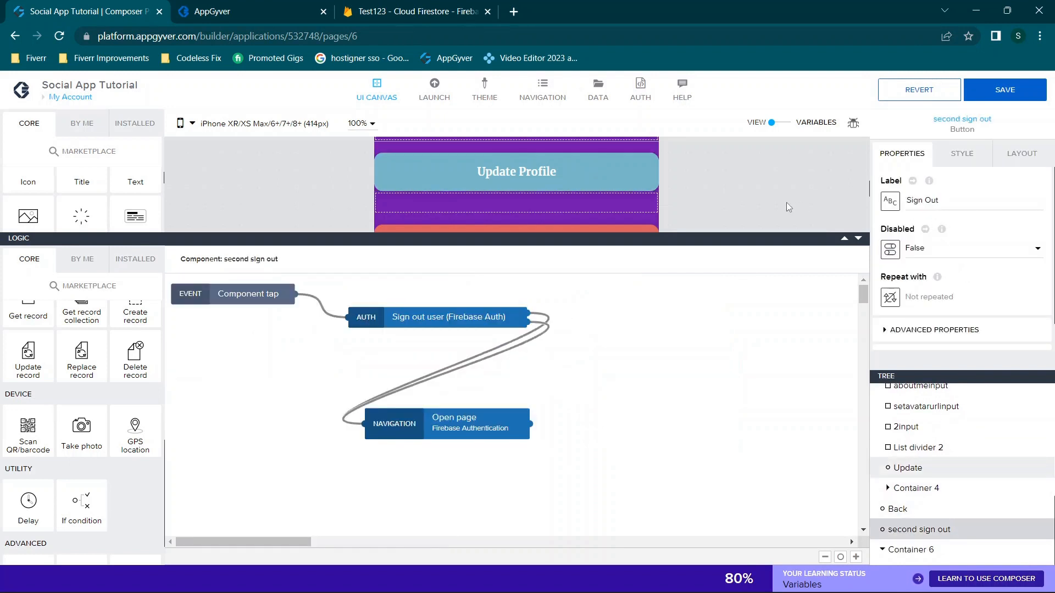
pyautogui.scroll(-2, 786, 202)
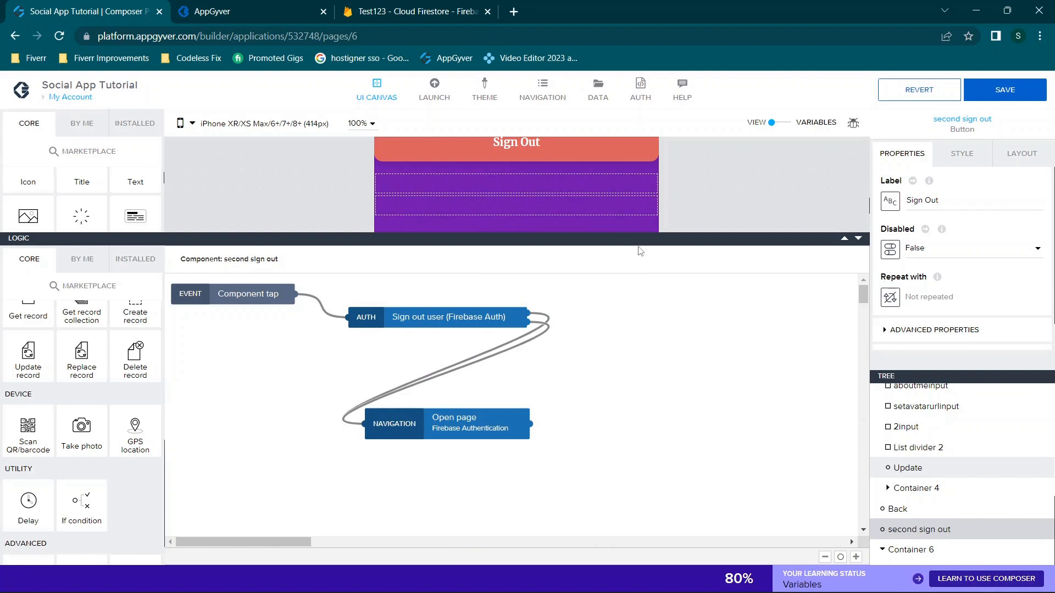
pyautogui.click(860, 241)
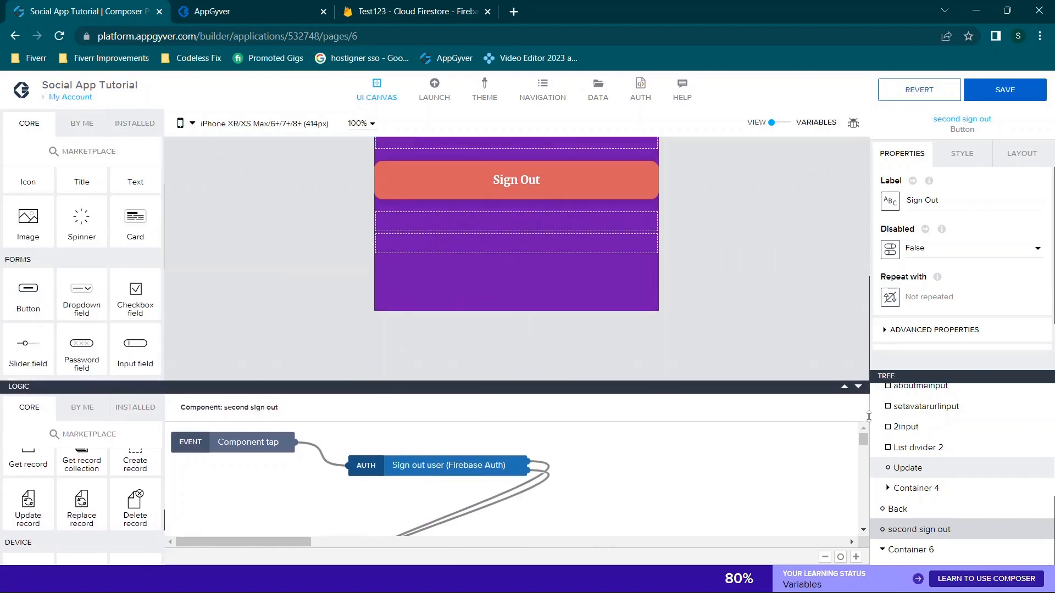
pyautogui.scroll(2, 696, 229)
pyautogui.scroll(2, 513, 355)
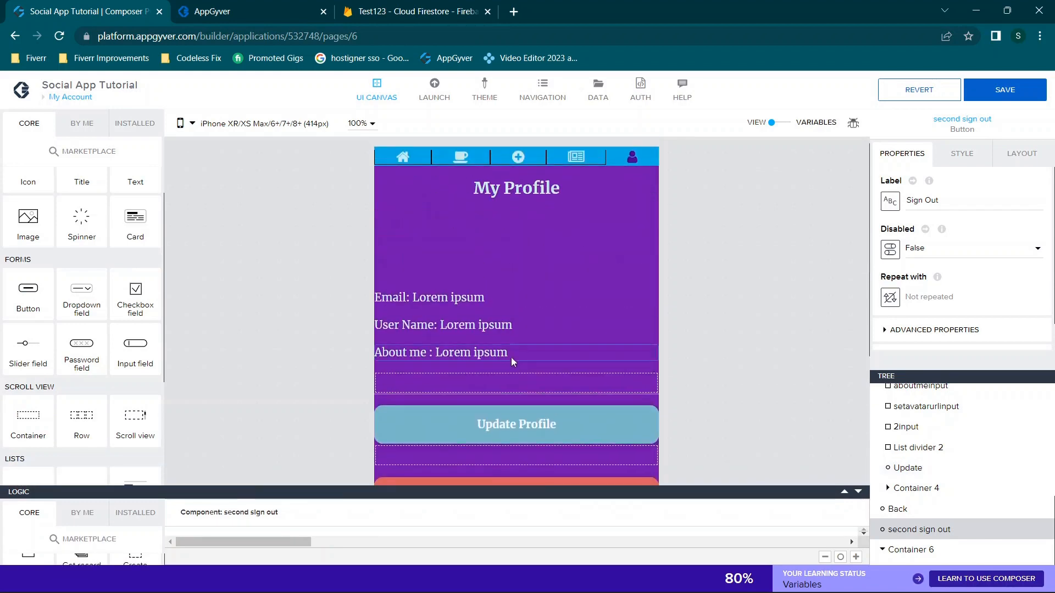
pyautogui.click(263, 3)
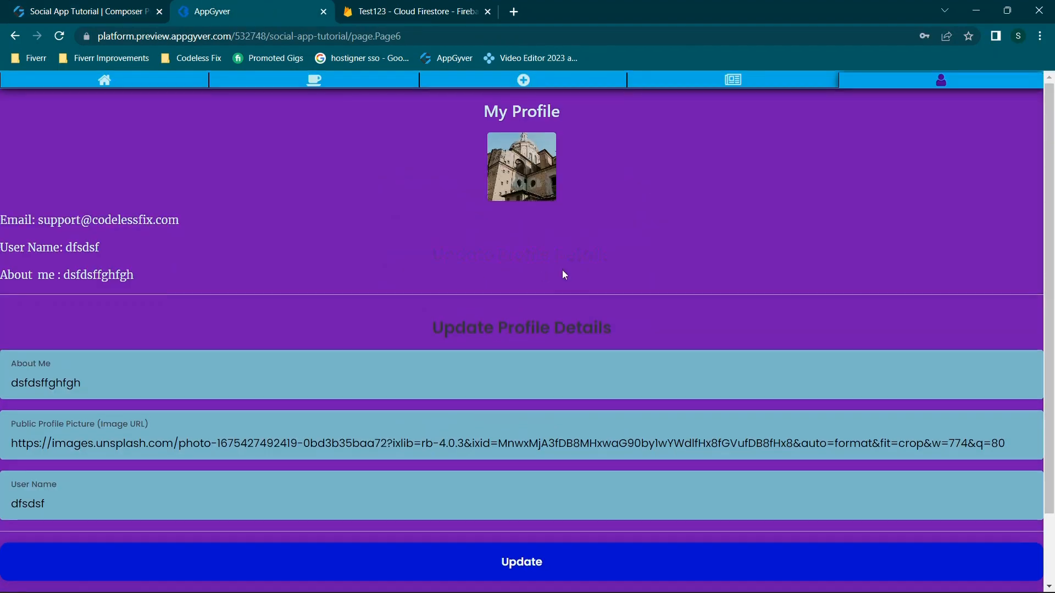
# In the preview, hop to boards and back to My Profile and reveal the Update Profile Details form
pyautogui.scroll(-2, 563, 272)
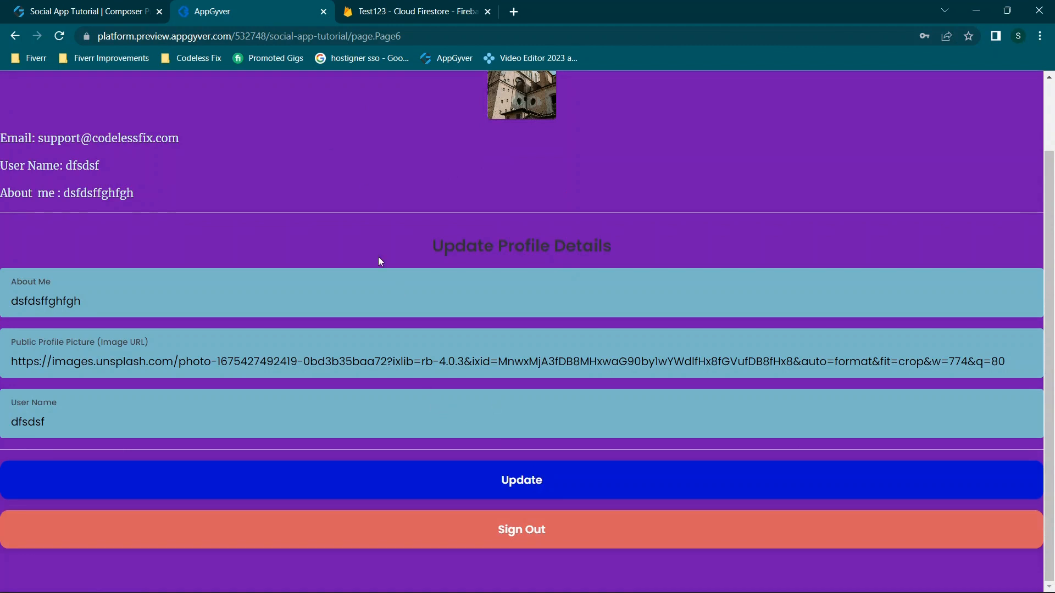
pyautogui.scroll(2, 378, 261)
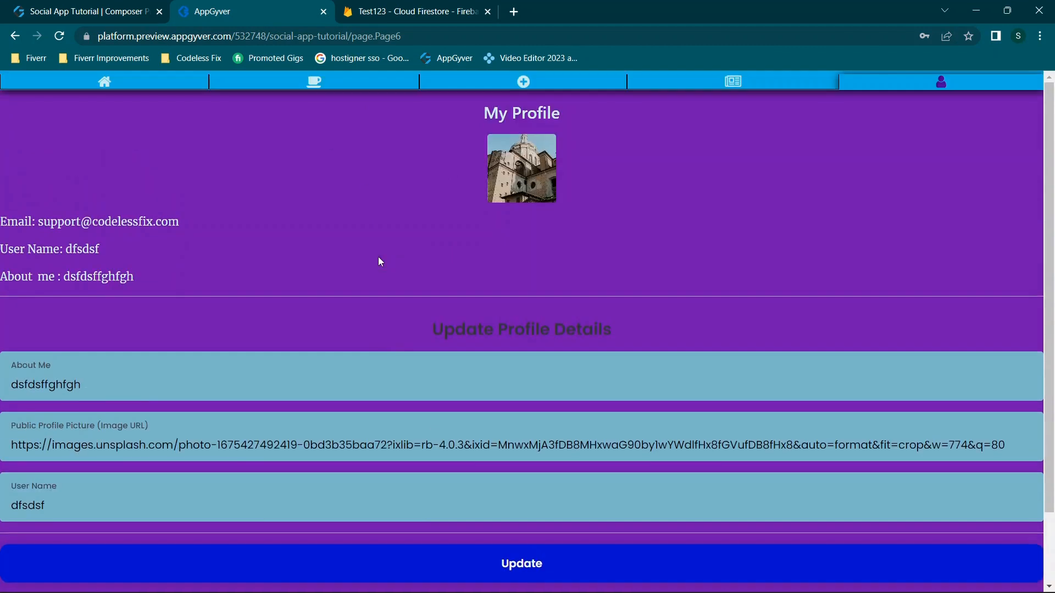
pyautogui.click(737, 86)
pyautogui.click(917, 82)
pyautogui.click(514, 325)
pyautogui.scroll(-1, 433, 288)
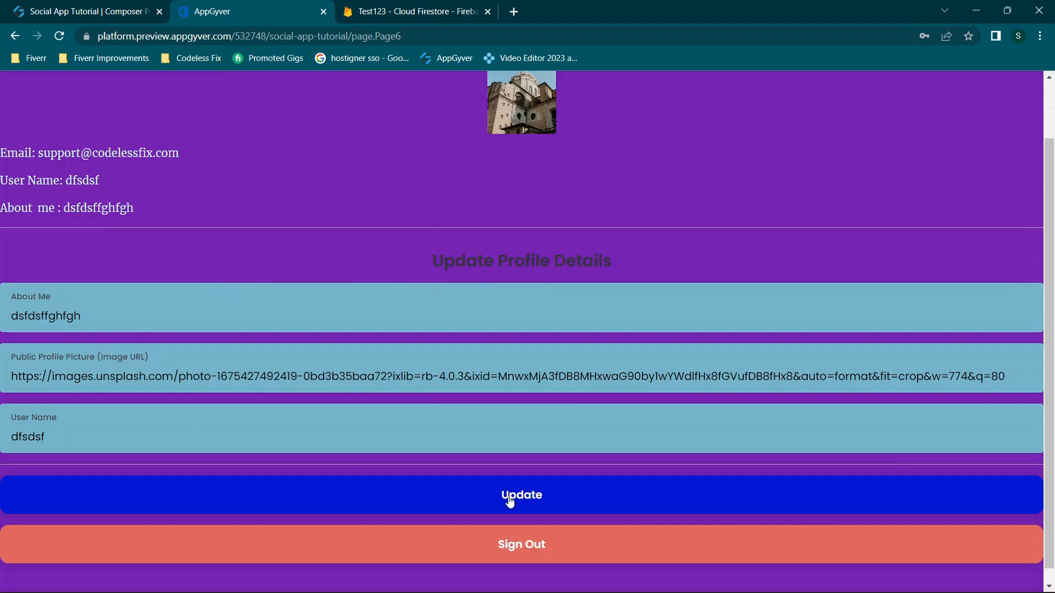
pyautogui.click(49, 4)
pyautogui.scroll(-4, 837, 446)
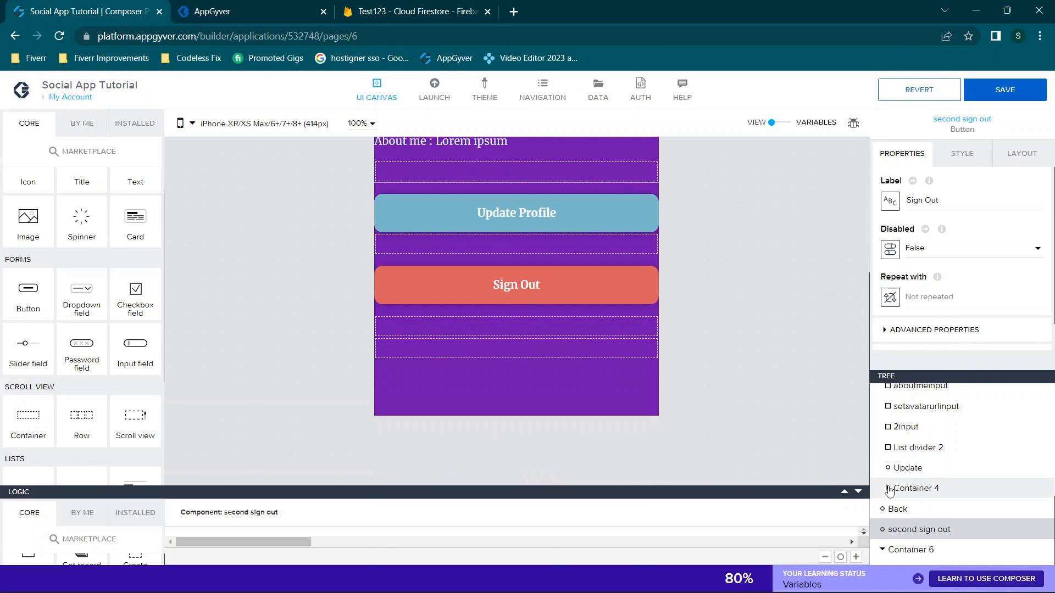
# Select the Update button, enlarge the logic area, and inspect its Component tap and Get current user steps
pyautogui.scroll(3, 959, 447)
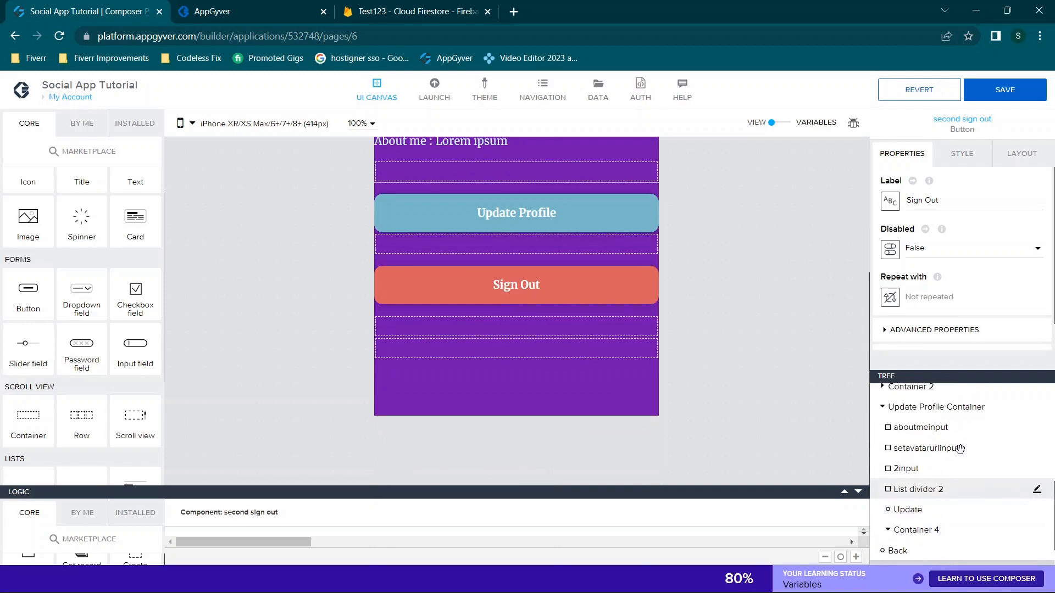
pyautogui.scroll(-2, 960, 449)
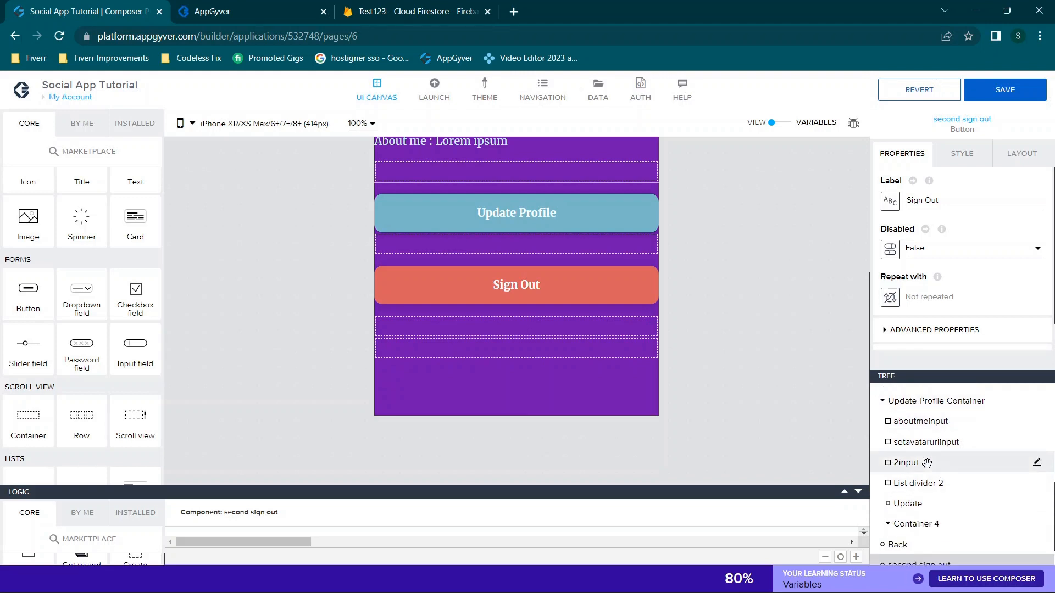
pyautogui.click(920, 505)
pyautogui.moveTo(838, 492); pyautogui.dragTo(839, 191)
pyautogui.click(253, 237)
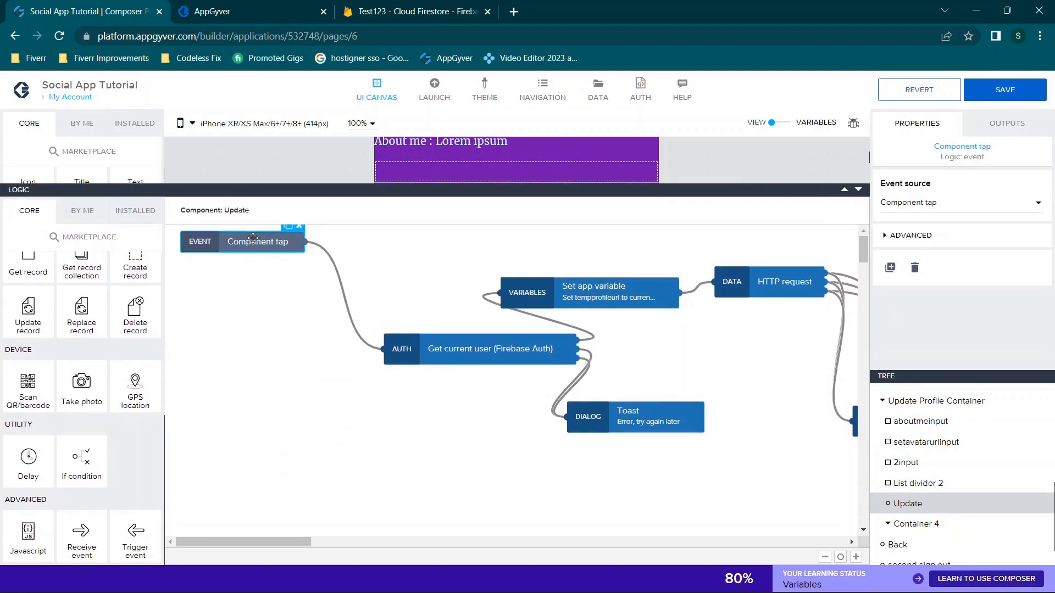
pyautogui.click(454, 343)
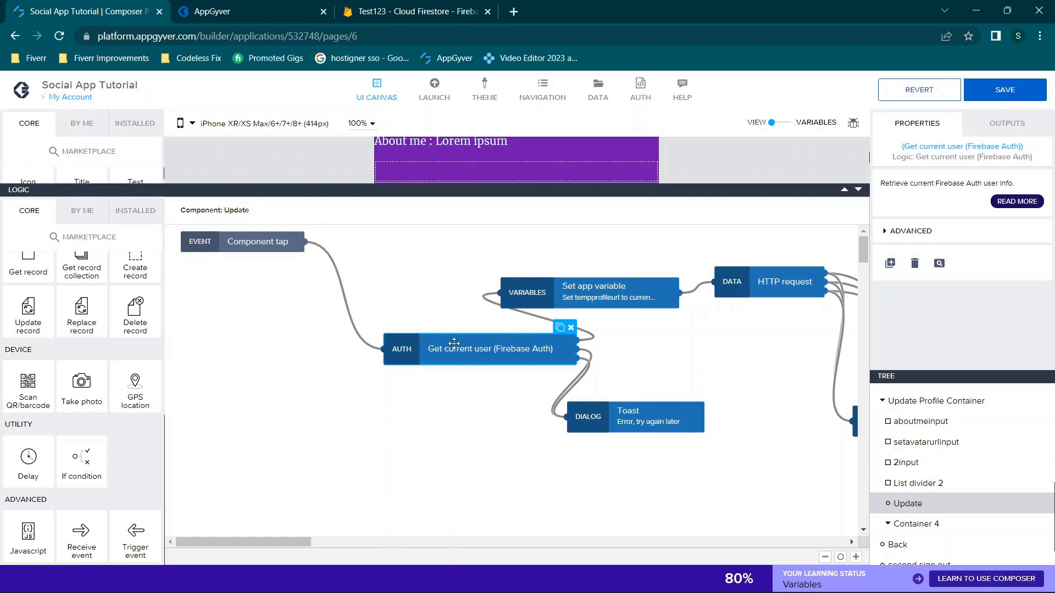
# Review the error toast and the Set app variable tempprofileurl binding, then select the DELETE HTTP request
pyautogui.hscroll(3, 655, 366)
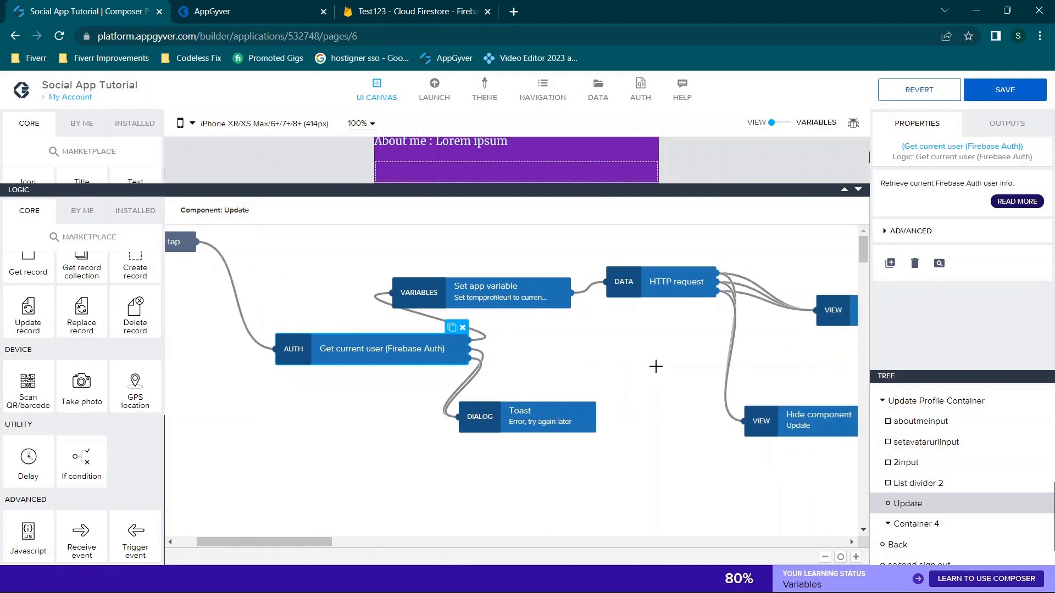
pyautogui.click(140, 210)
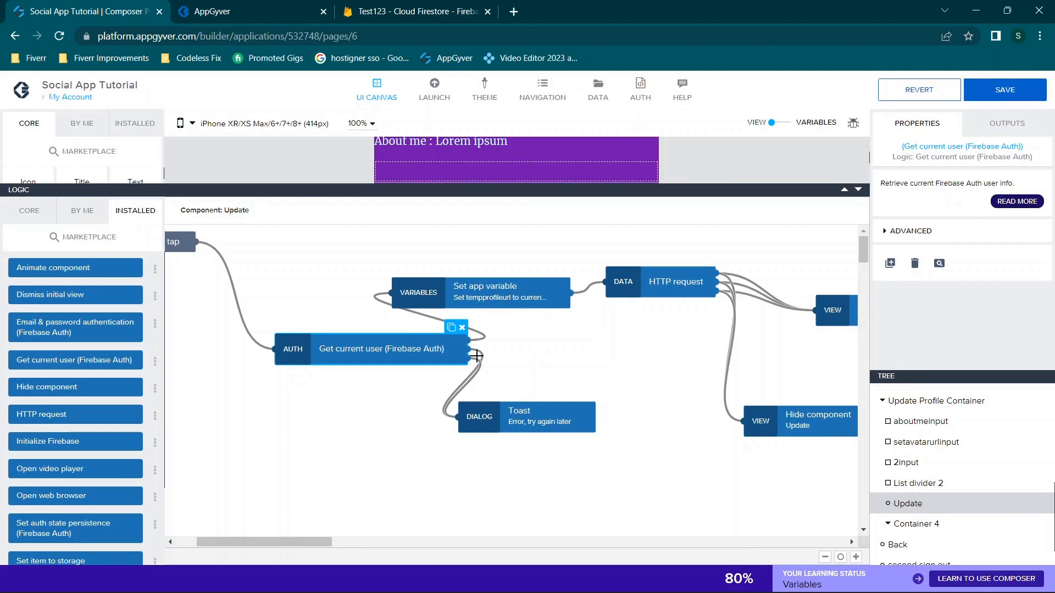
pyautogui.click(476, 356)
pyautogui.click(541, 420)
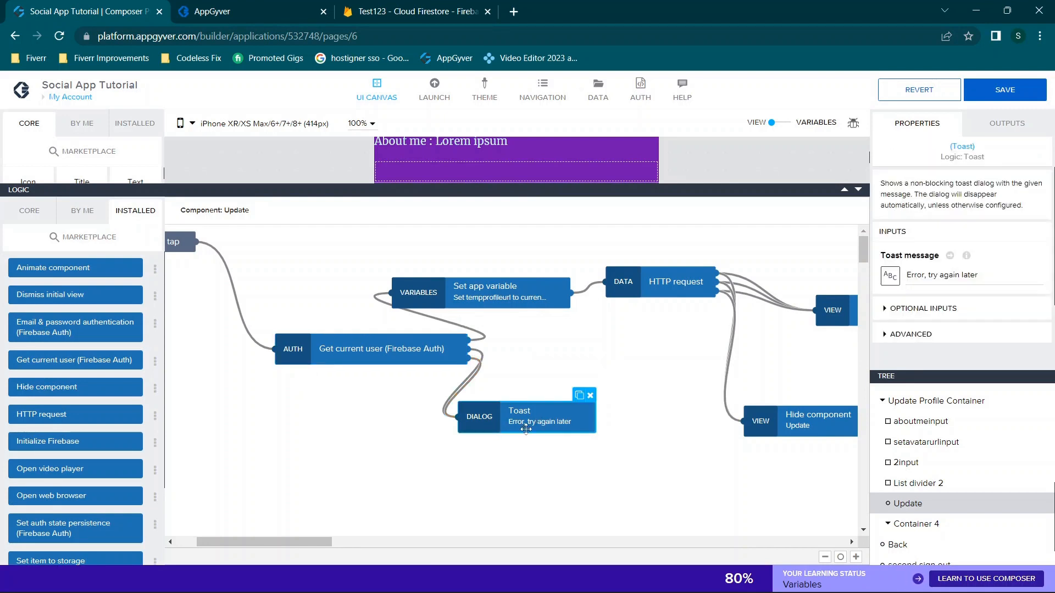
pyautogui.click(475, 356)
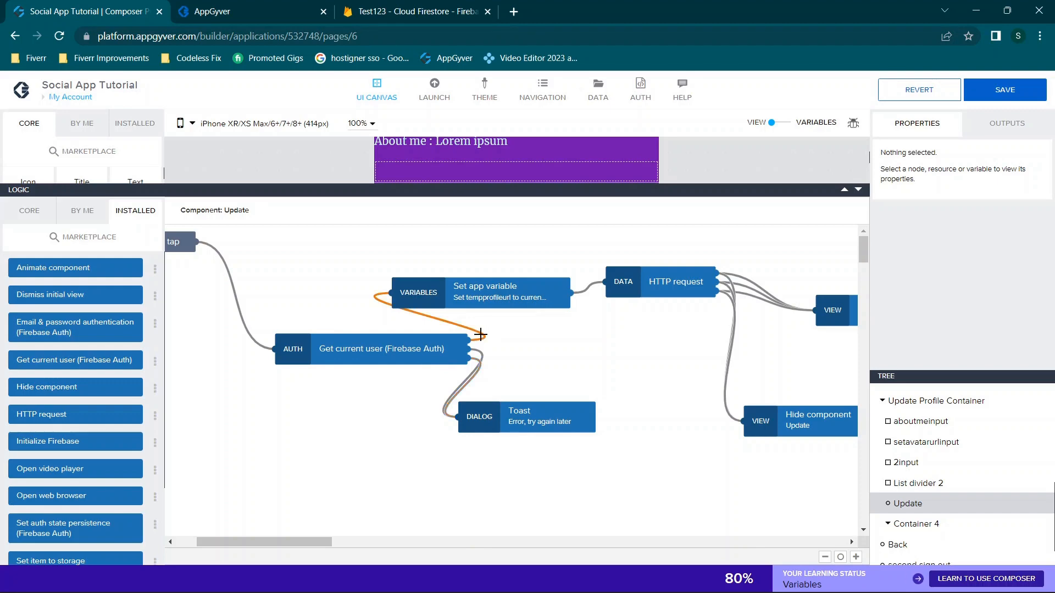
pyautogui.click(468, 300)
pyautogui.hscroll(3, 468, 300)
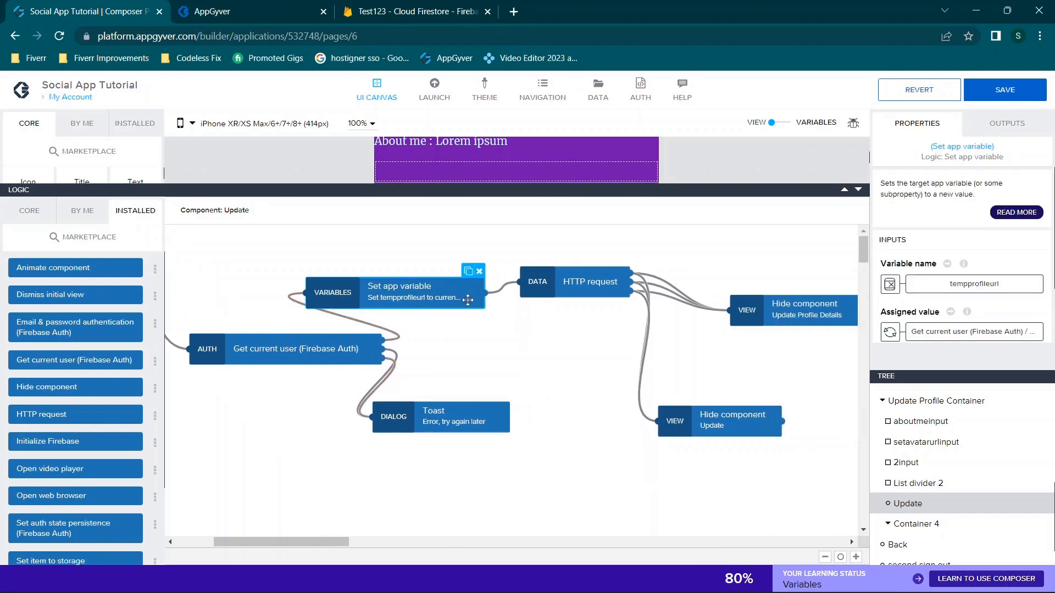
pyautogui.click(1007, 333)
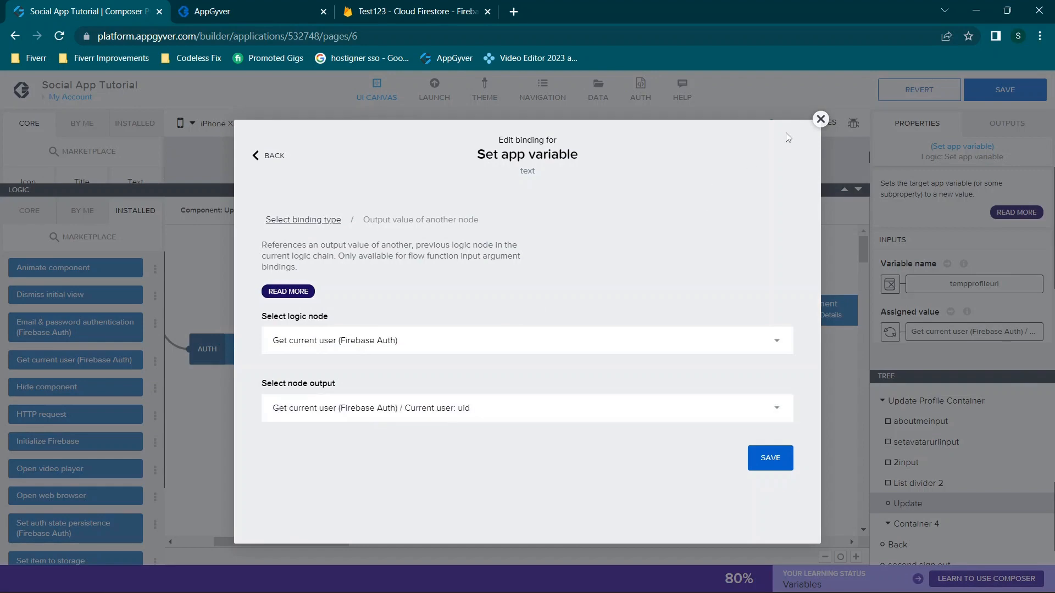
pyautogui.click(822, 120)
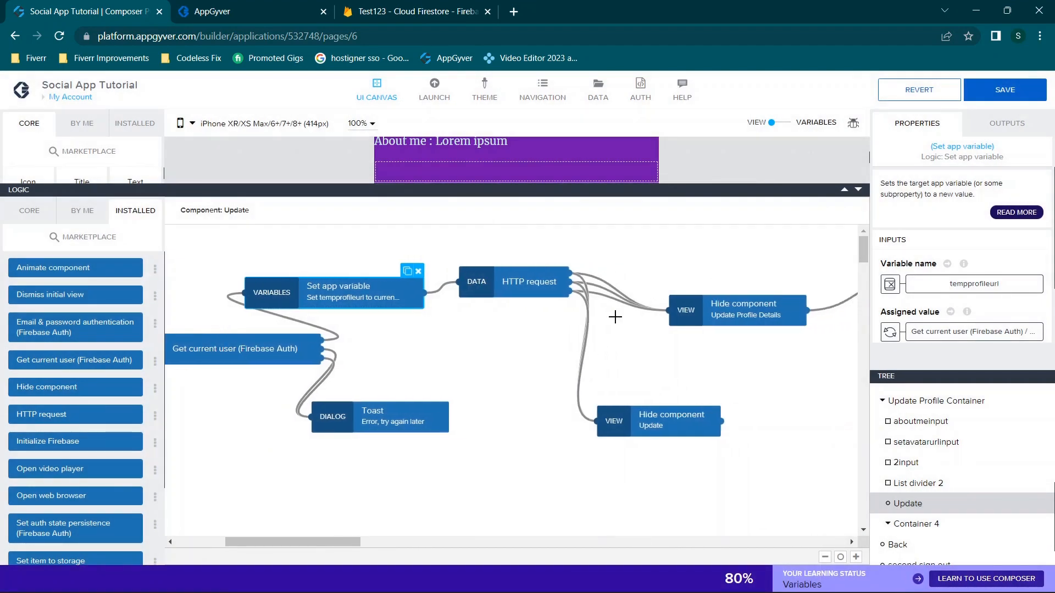
pyautogui.click(473, 280)
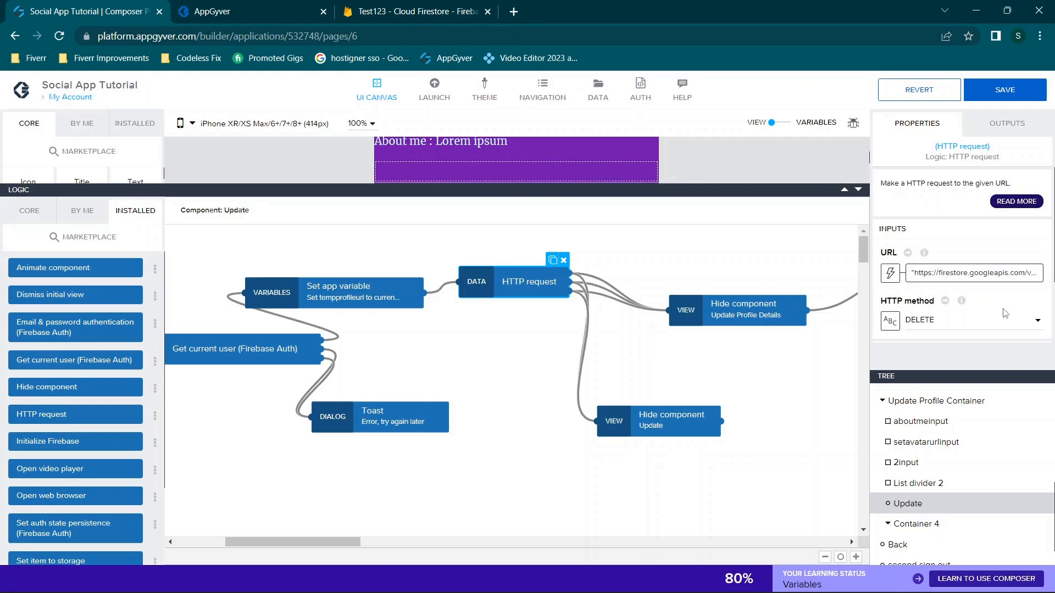
pyautogui.scroll(-1, 1005, 297)
pyautogui.click(1003, 248)
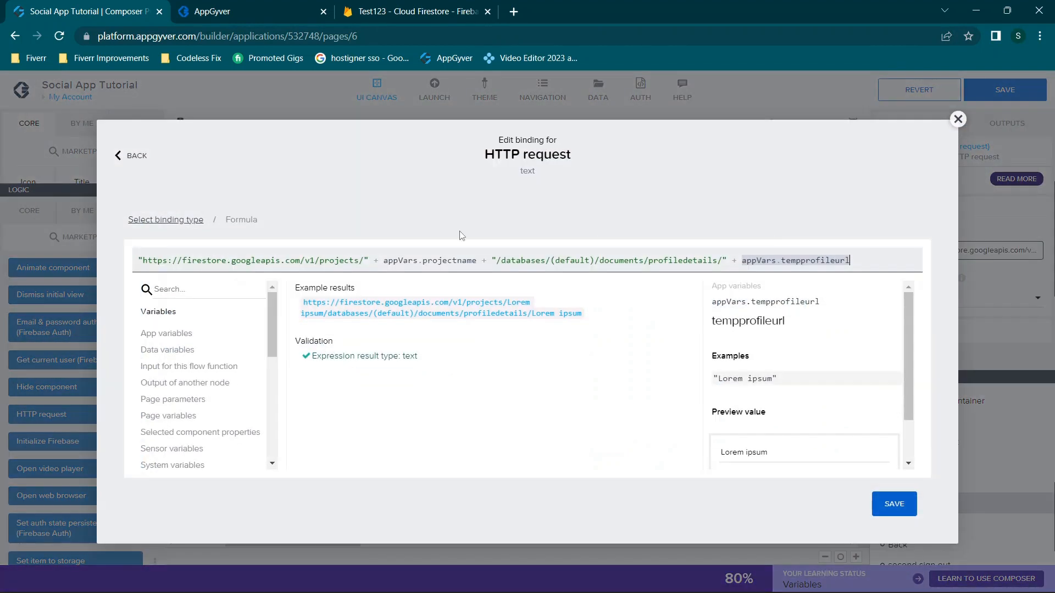
pyautogui.moveTo(850, 260); pyautogui.dragTo(43, 138)
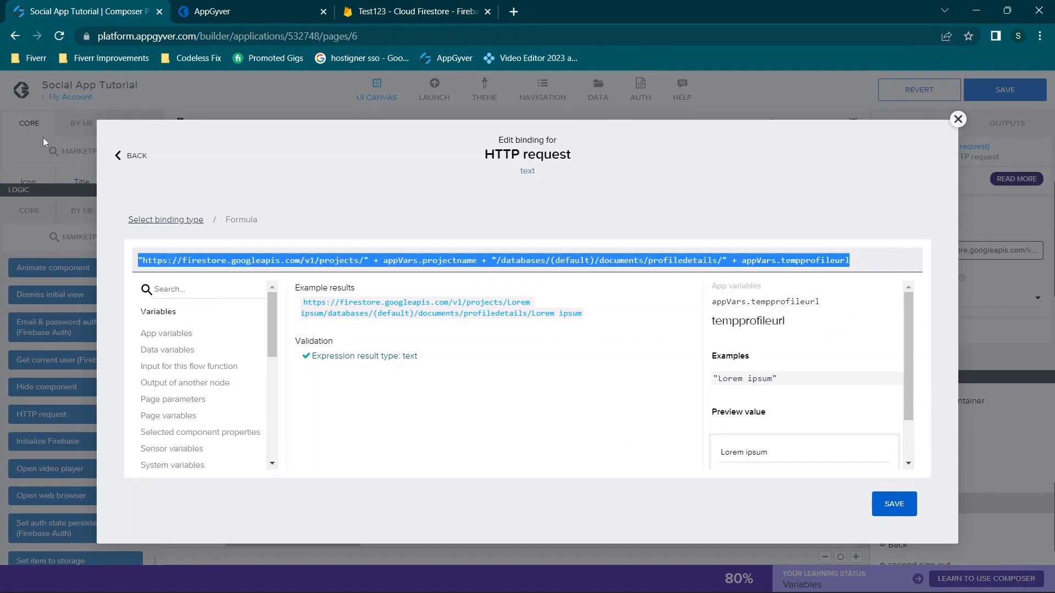
pyautogui.click(407, 260)
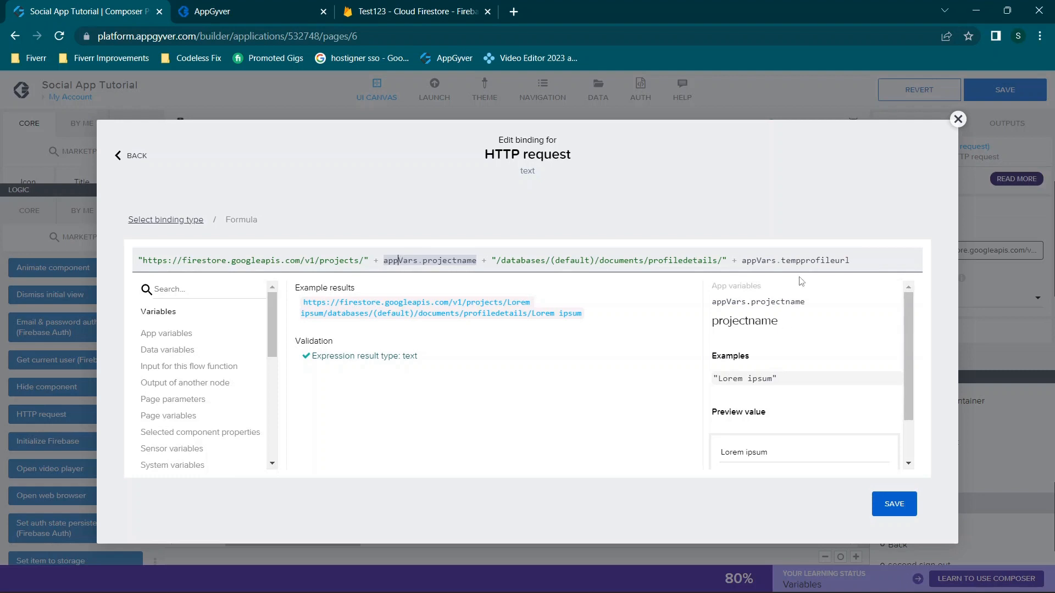
pyautogui.click(800, 260)
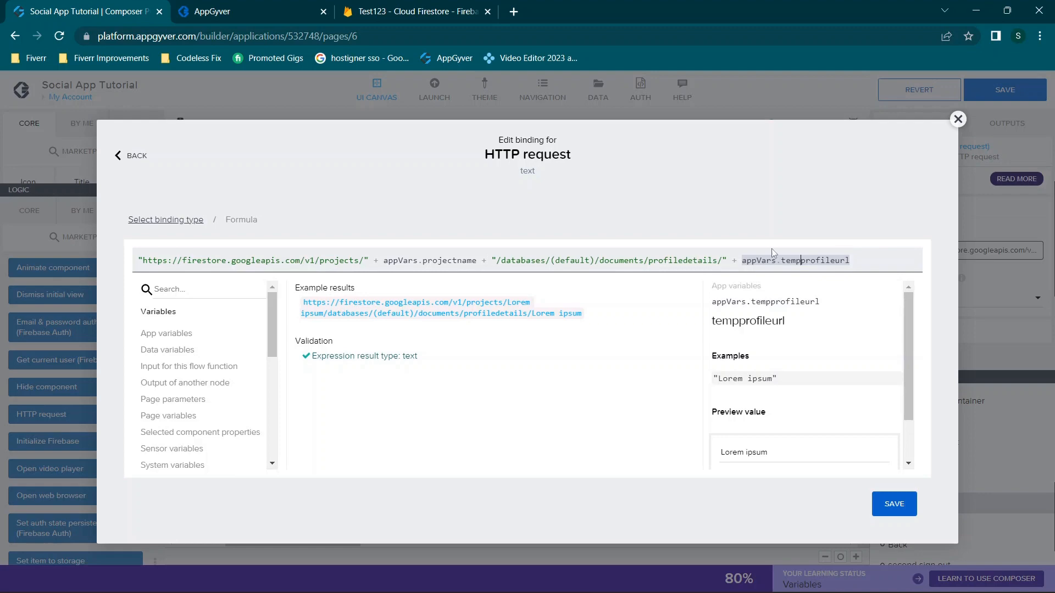
pyautogui.moveTo(879, 260); pyautogui.dragTo(0, 155)
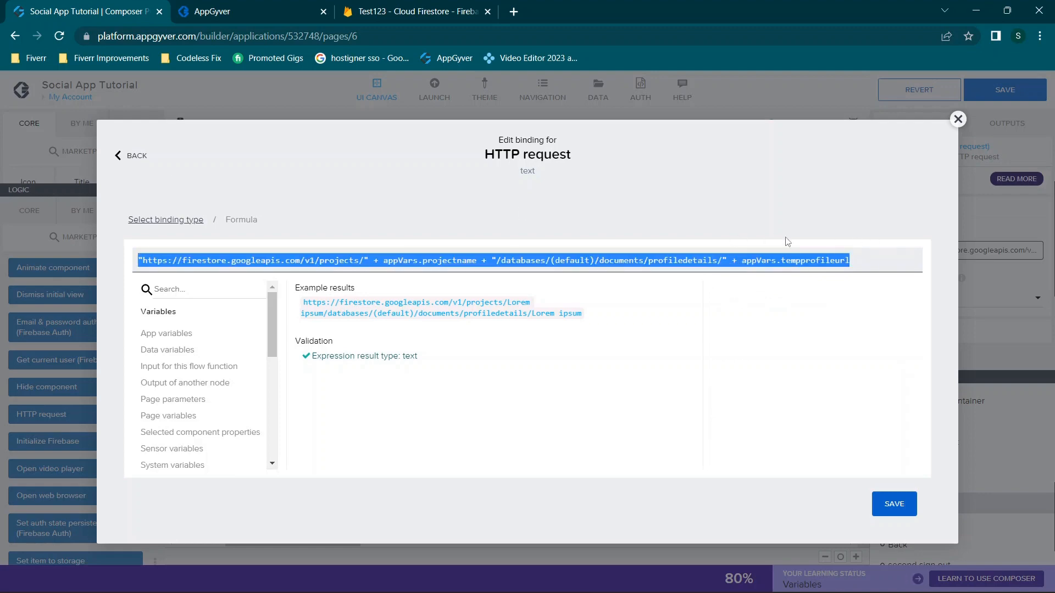
pyautogui.click(958, 120)
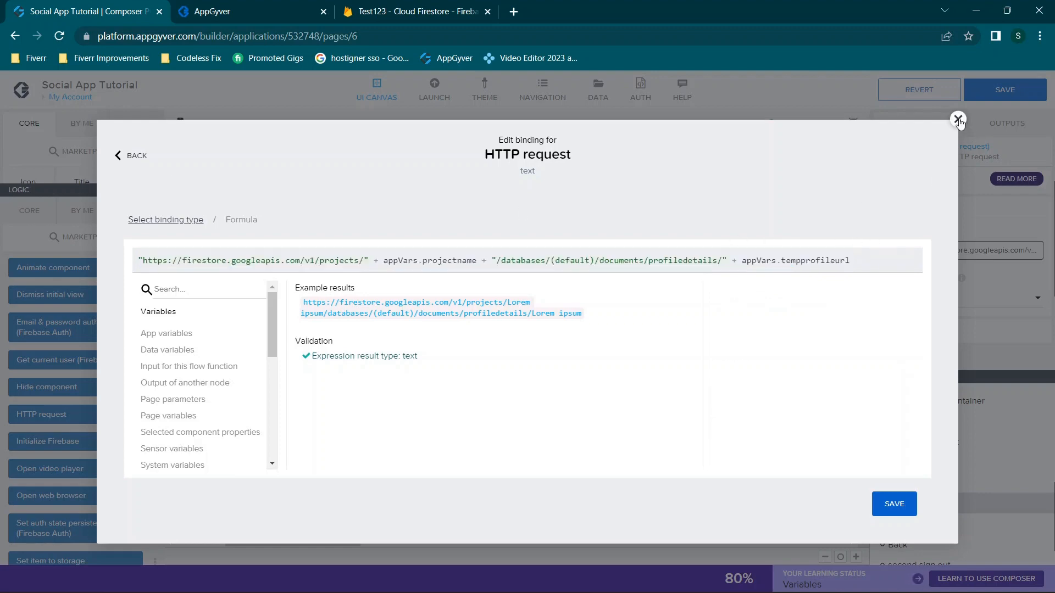
pyautogui.scroll(-1, 900, 310)
pyautogui.scroll(-1, 900, 311)
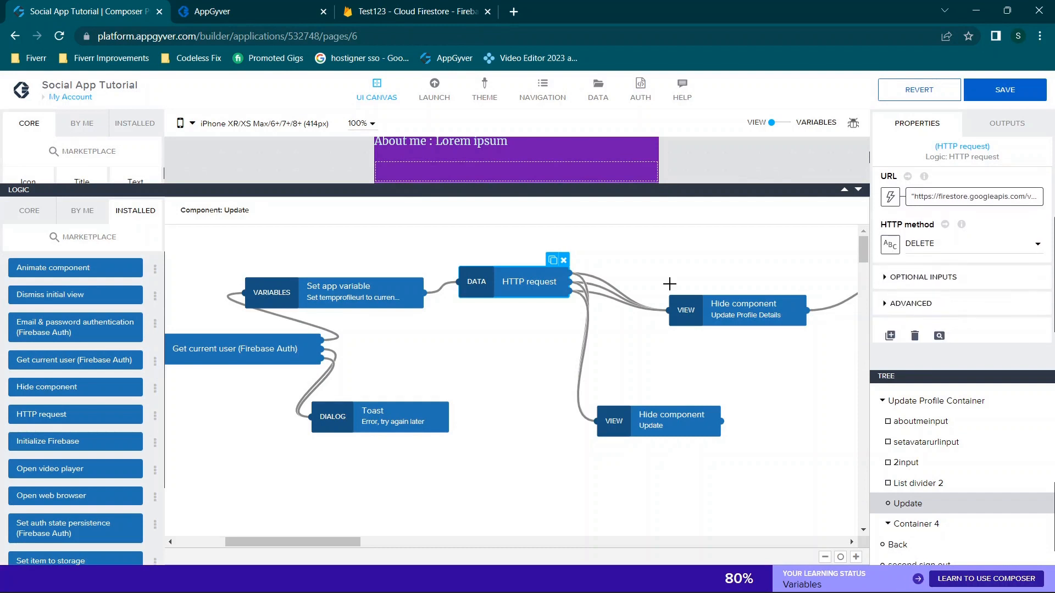
# Keep DELETE as the HTTP method and inspect the steps hiding Update and Update Profile Details
pyautogui.click(925, 246)
pyautogui.click(925, 248)
pyautogui.scroll(-1, 963, 252)
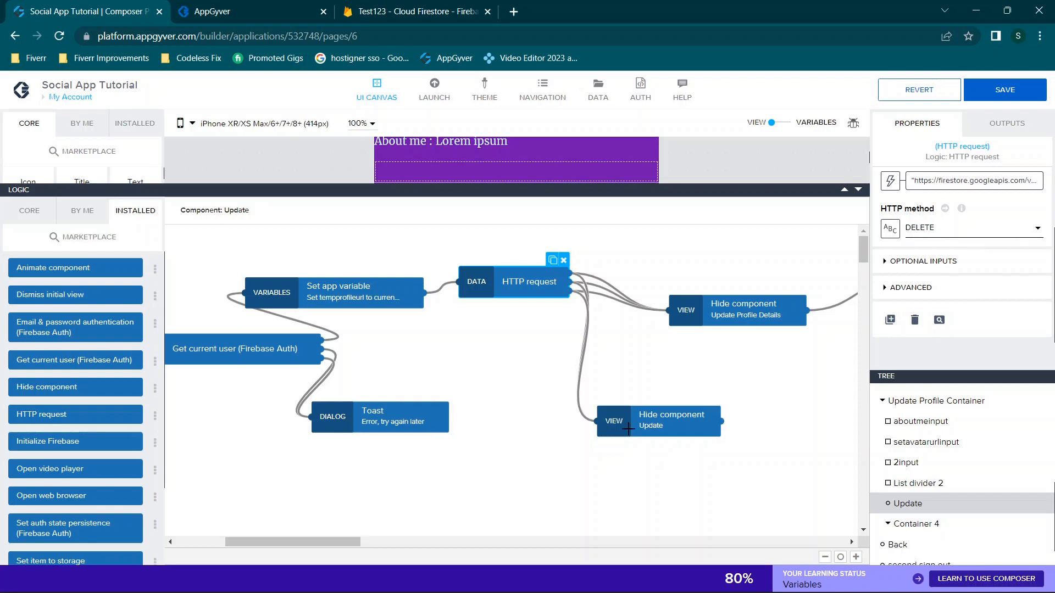
pyautogui.click(648, 414)
pyautogui.hscroll(1, 624, 395)
pyautogui.moveTo(624, 413)
pyautogui.mouseDown()
pyautogui.moveTo(602, 376)
pyautogui.moveTo(707, 278)
pyautogui.moveTo(705, 258)
pyautogui.moveTo(656, 434)
pyautogui.moveTo(611, 403)
pyautogui.mouseUp()
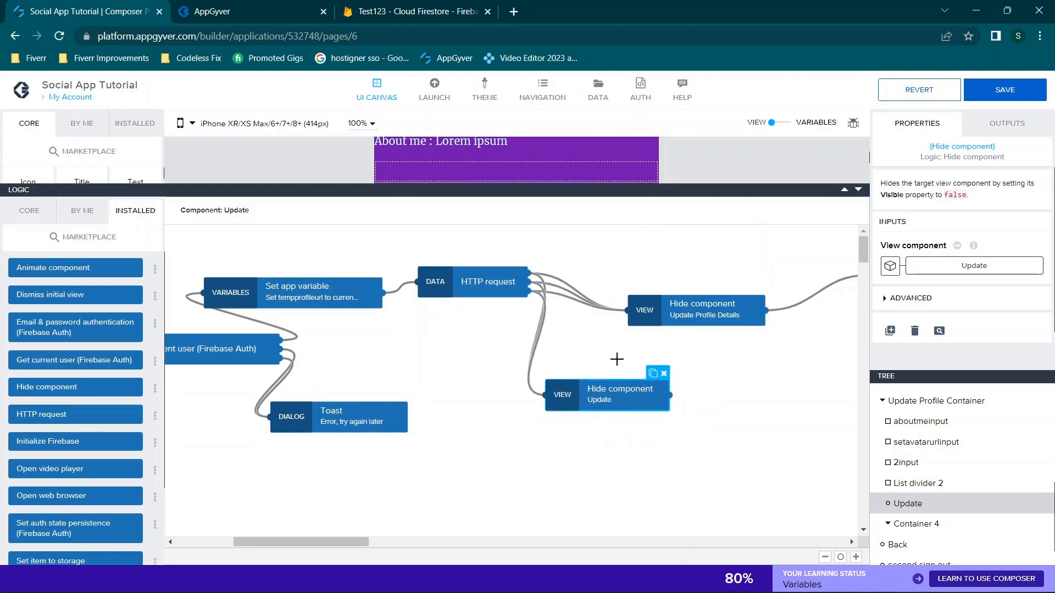
pyautogui.hscroll(5, 617, 359)
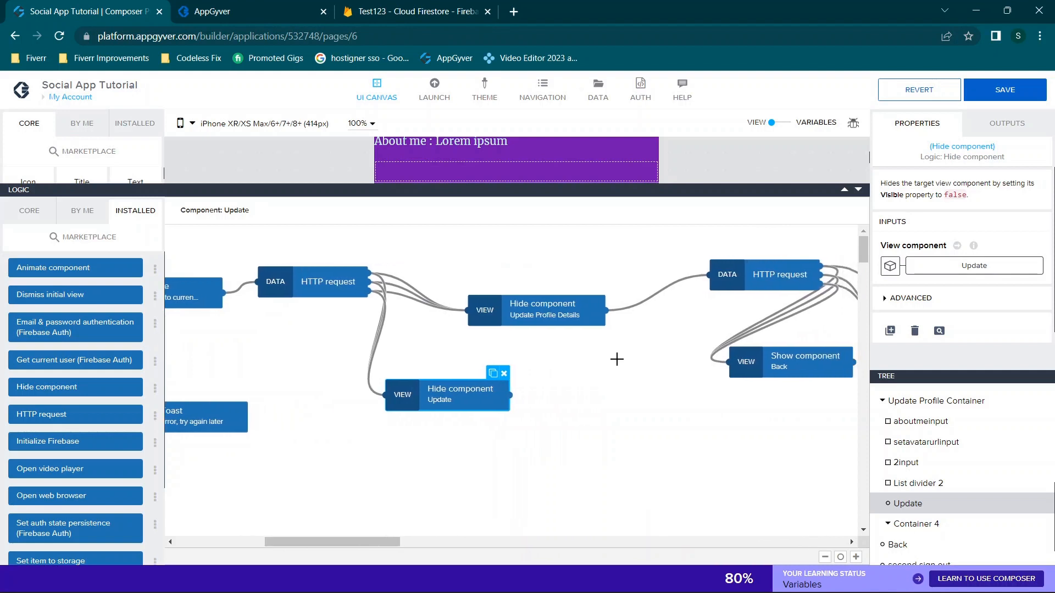
pyautogui.click(542, 312)
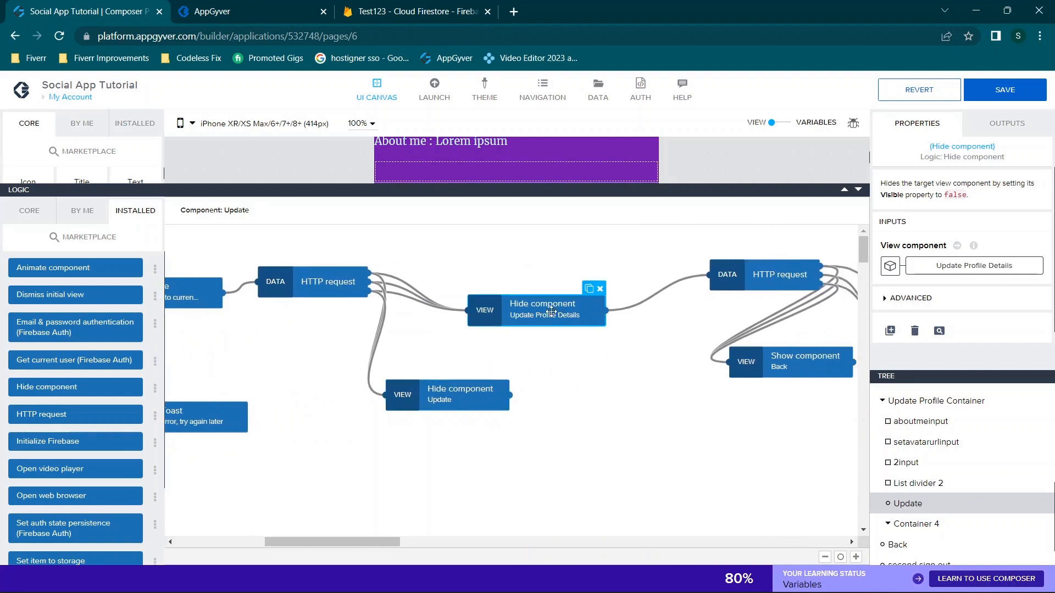
pyautogui.hscroll(4, 523, 313)
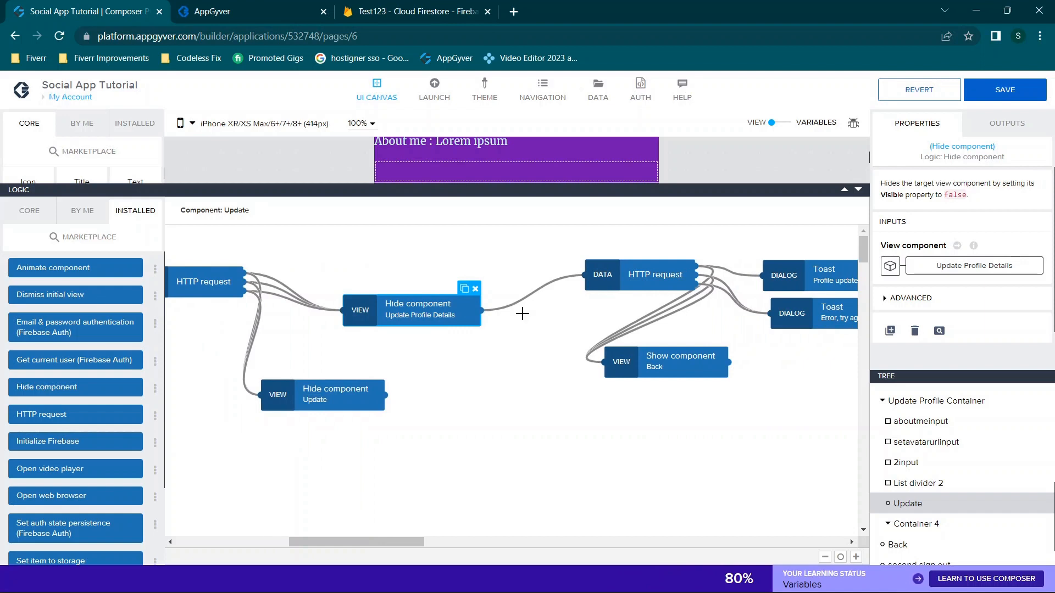
pyautogui.hscroll(3, 558, 325)
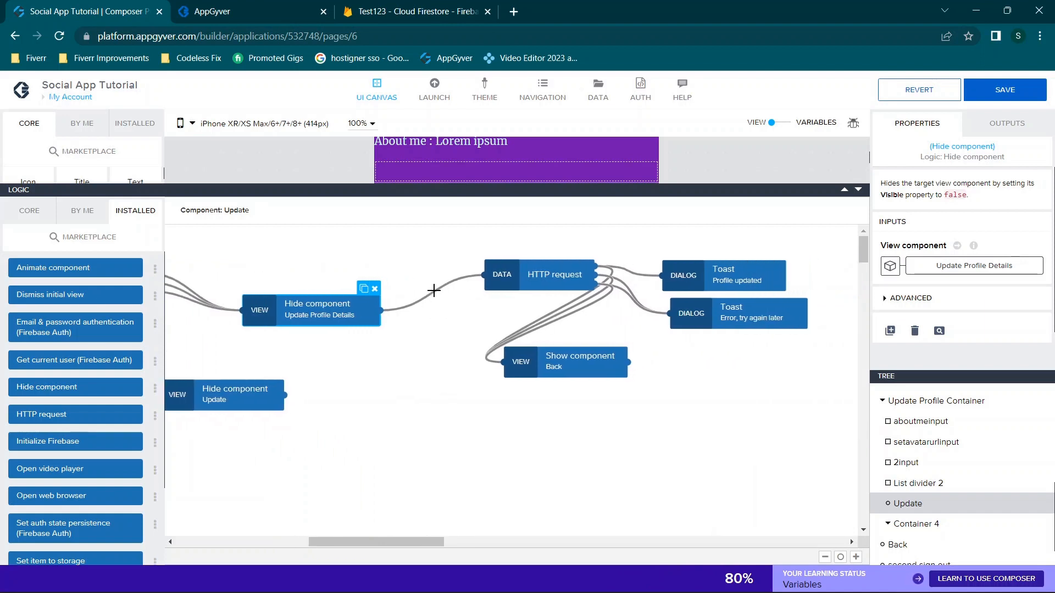
# Select the second HTTP request, view its profiledetails URL formula, then open its request body formula
pyautogui.click(521, 278)
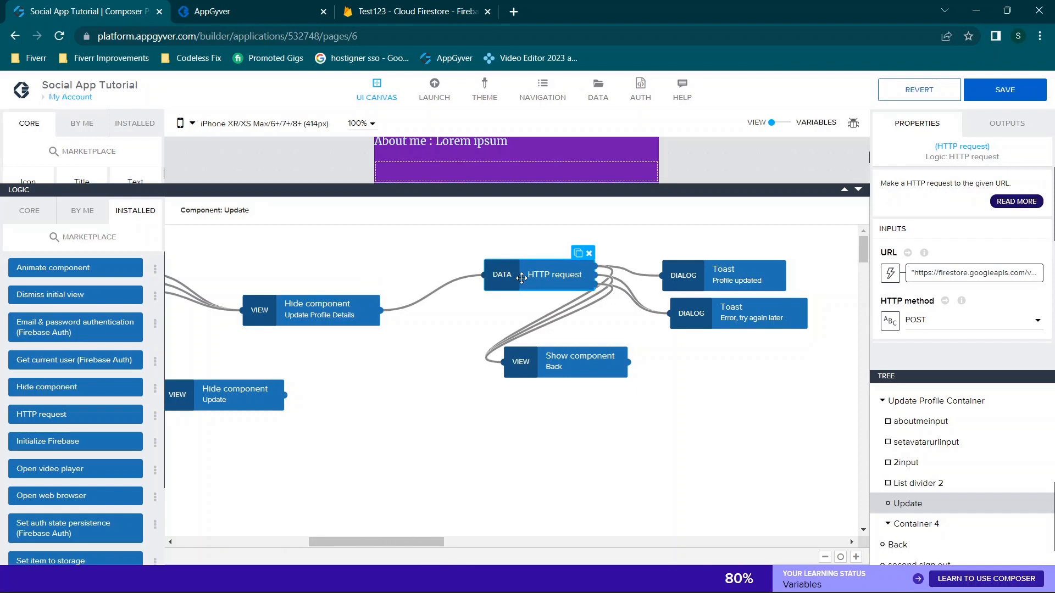
pyautogui.scroll(-1, 934, 258)
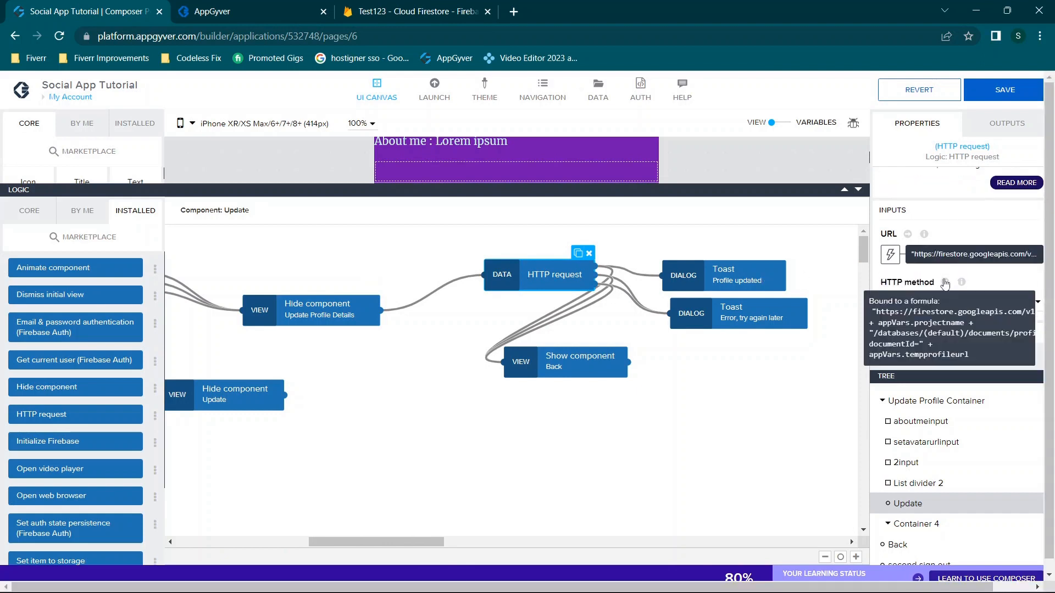
pyautogui.moveTo(959, 283)
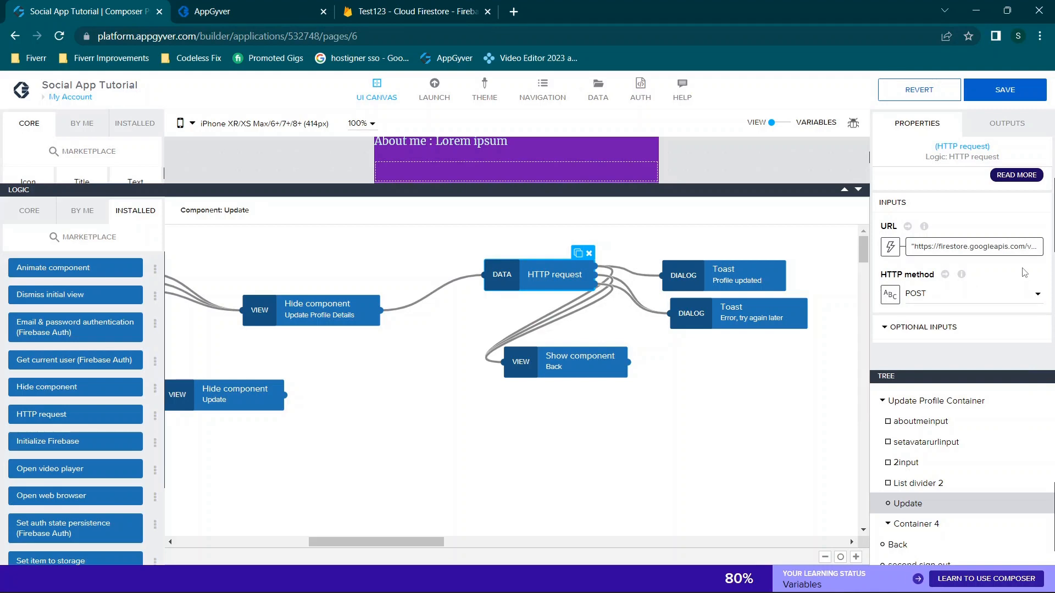
pyautogui.click(972, 246)
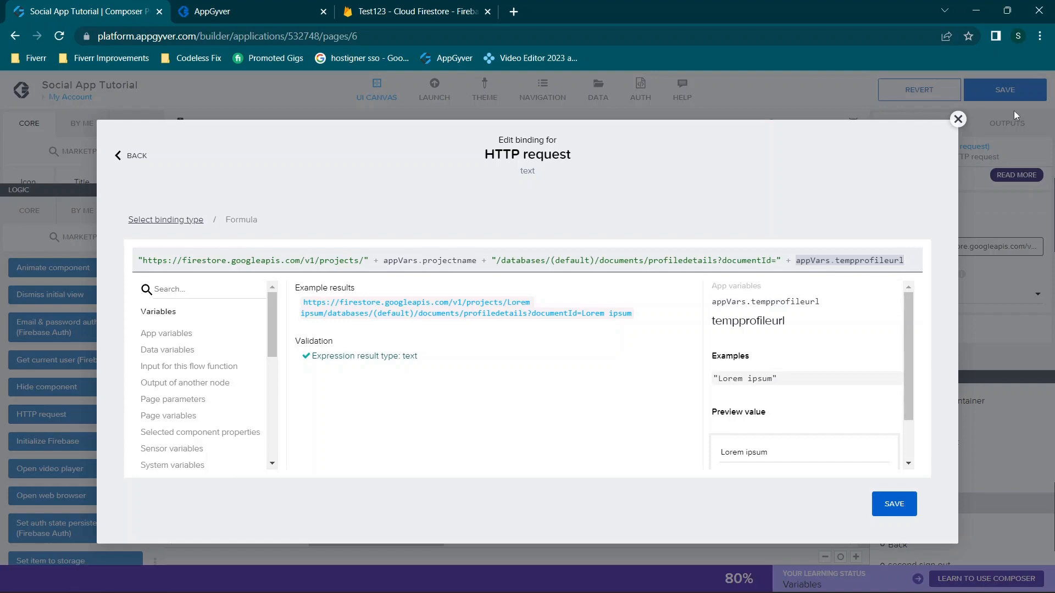
pyautogui.click(958, 119)
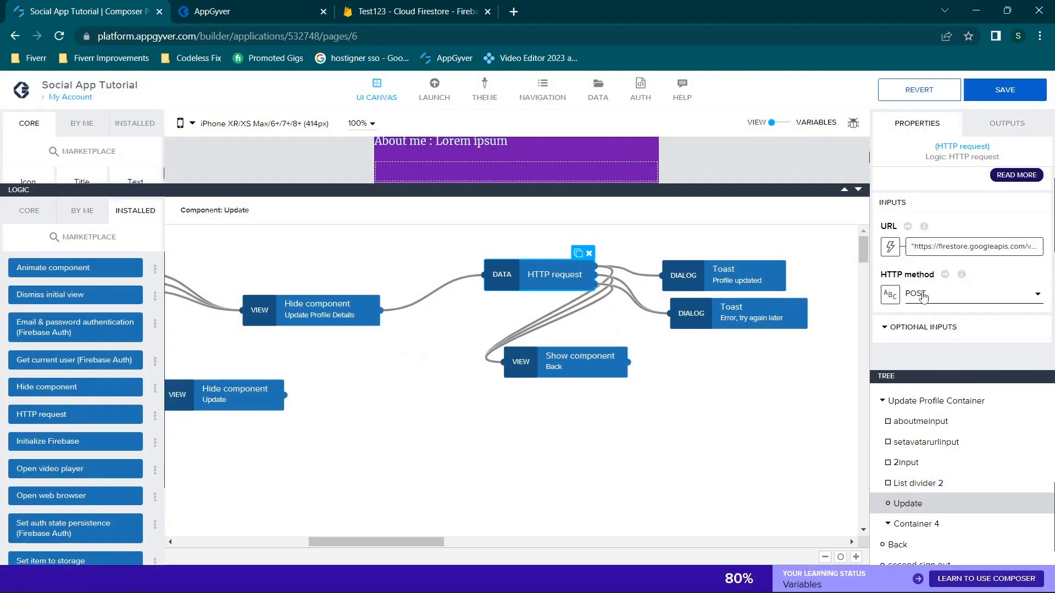
pyautogui.scroll(-2, 945, 280)
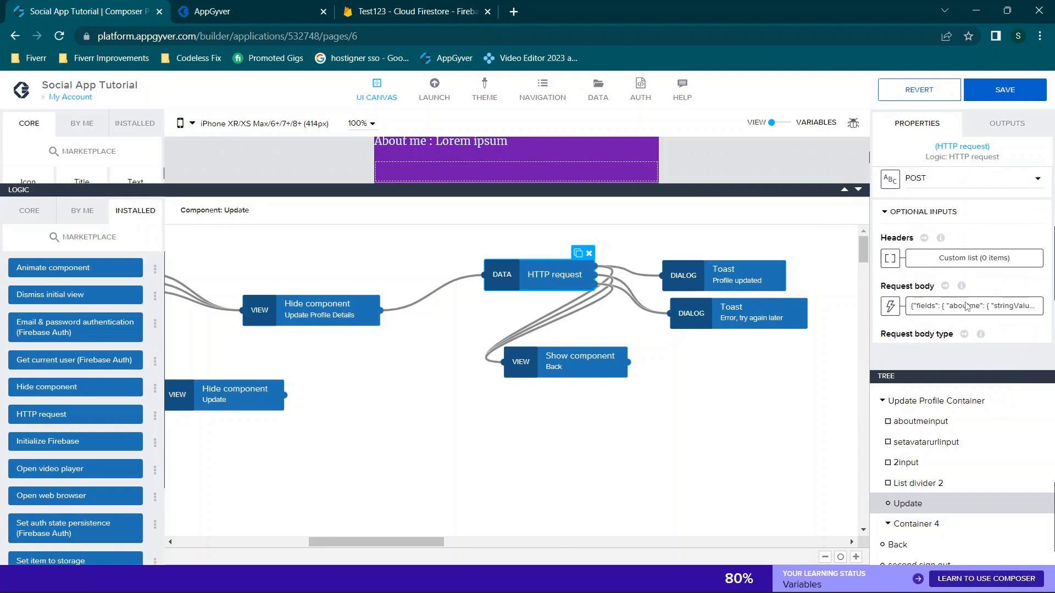
pyautogui.click(967, 308)
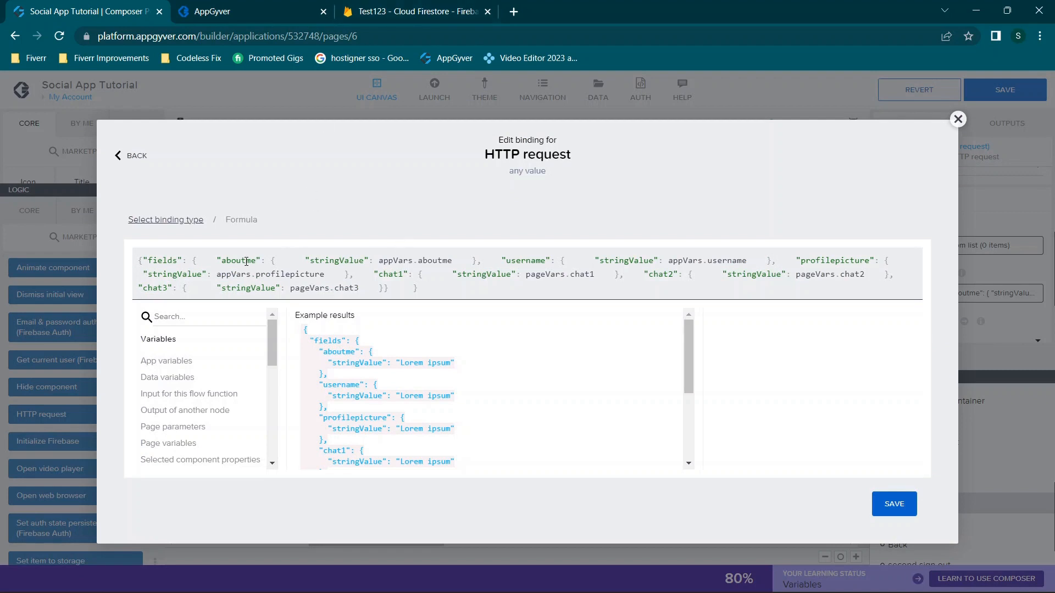
# Inspect appVars.aboutme, pageVars.chat1 and appVars.username in the request body, then close it unchanged
pyautogui.moveTo(233, 261); pyautogui.dragTo(261, 257)
pyautogui.moveTo(383, 262); pyautogui.dragTo(447, 262)
pyautogui.click(458, 261)
pyautogui.click(408, 260)
pyautogui.click(540, 274)
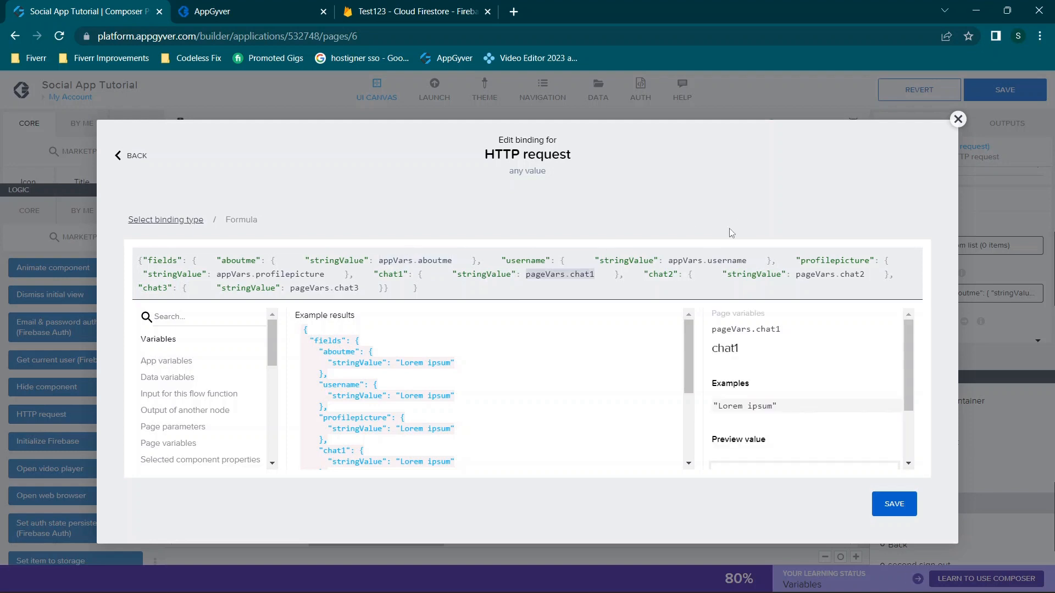
pyautogui.click(717, 260)
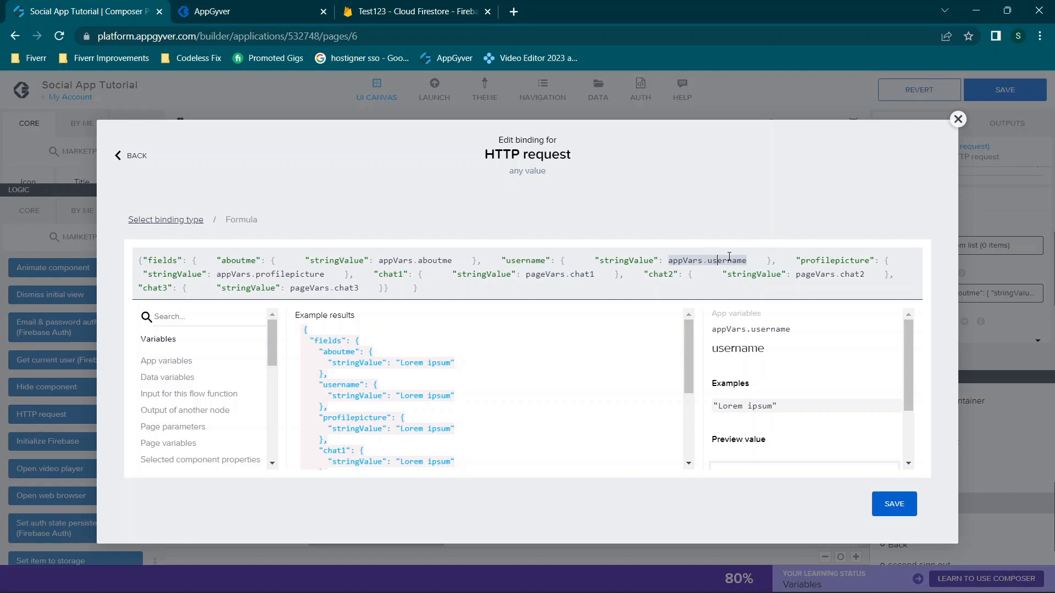
pyautogui.click(957, 120)
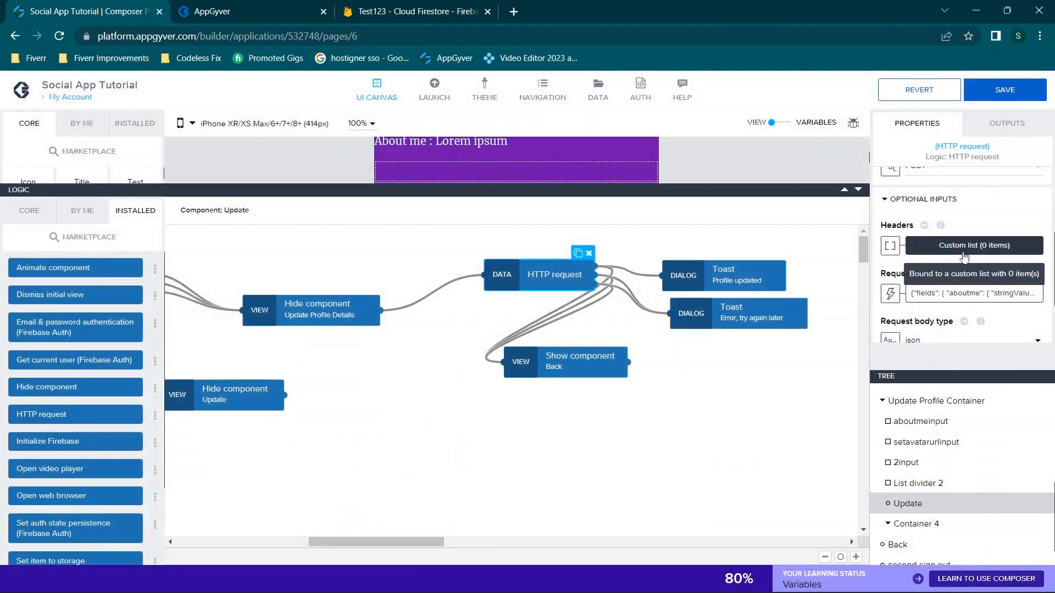
# Inspect the Show Back step and the 'Profile updated' and 'Error, try again later' toasts
pyautogui.click(964, 252)
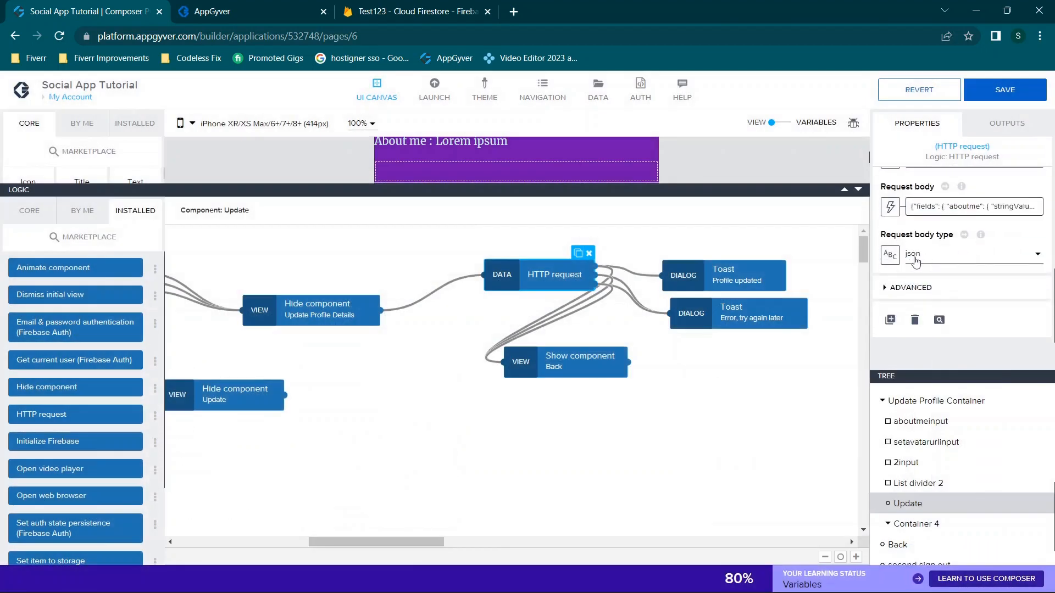
pyautogui.click(583, 369)
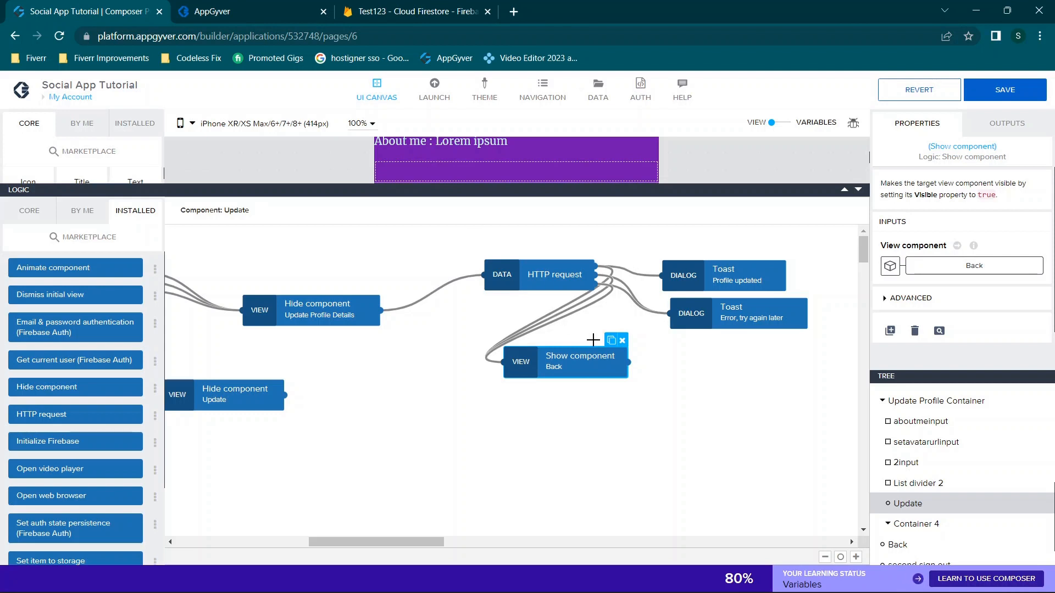
pyautogui.click(636, 294)
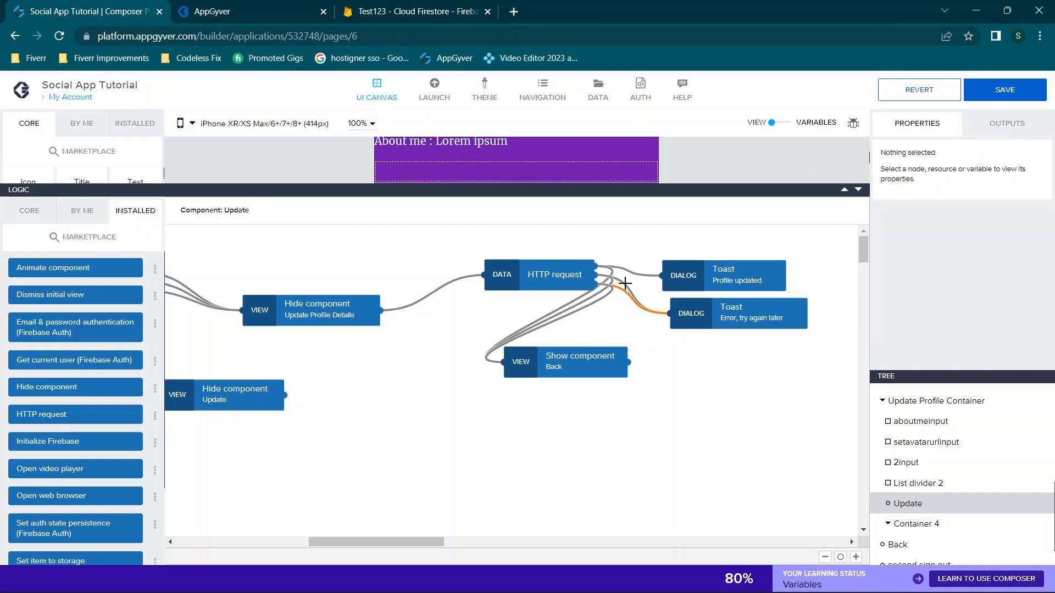
pyautogui.click(730, 305)
pyautogui.click(733, 278)
pyautogui.click(641, 274)
pyautogui.click(709, 279)
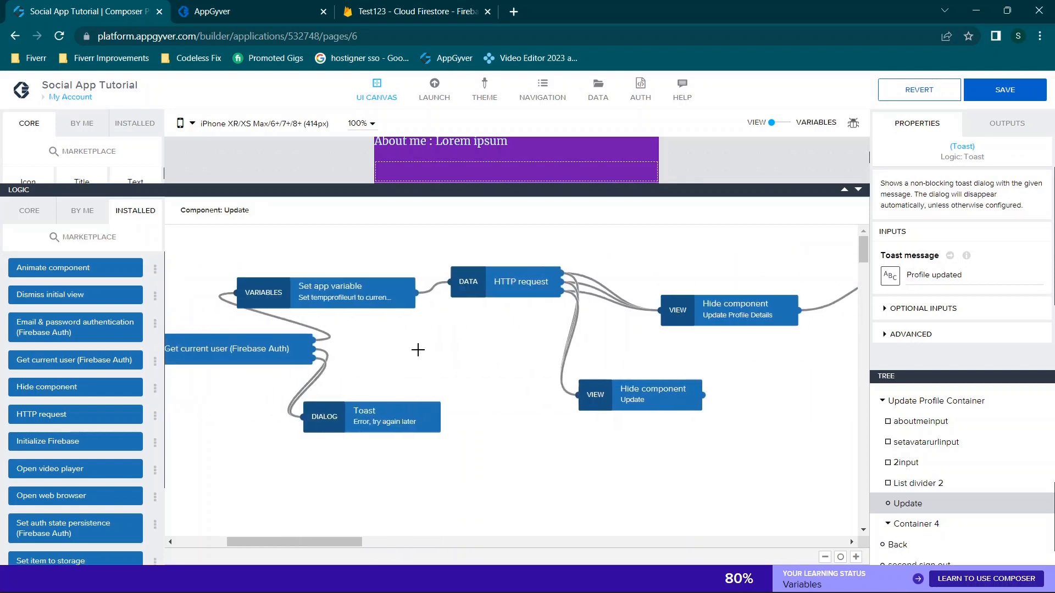
# Review both HTTP request steps' settings, then shrink the logic area to reveal the Sign Out button
pyautogui.moveTo(531, 323); pyautogui.dragTo(497, 314)
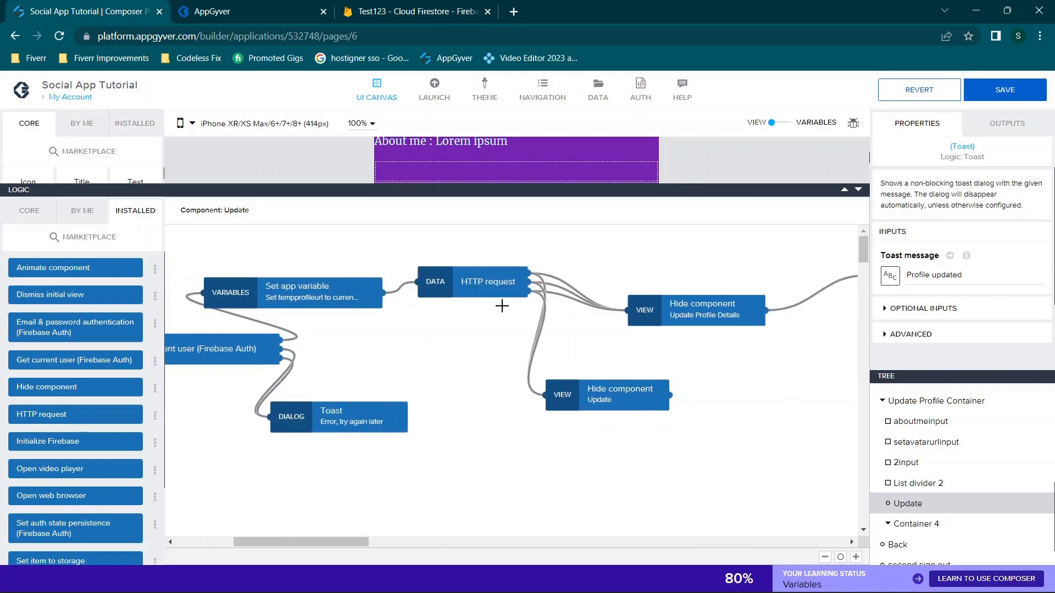
pyautogui.click(494, 291)
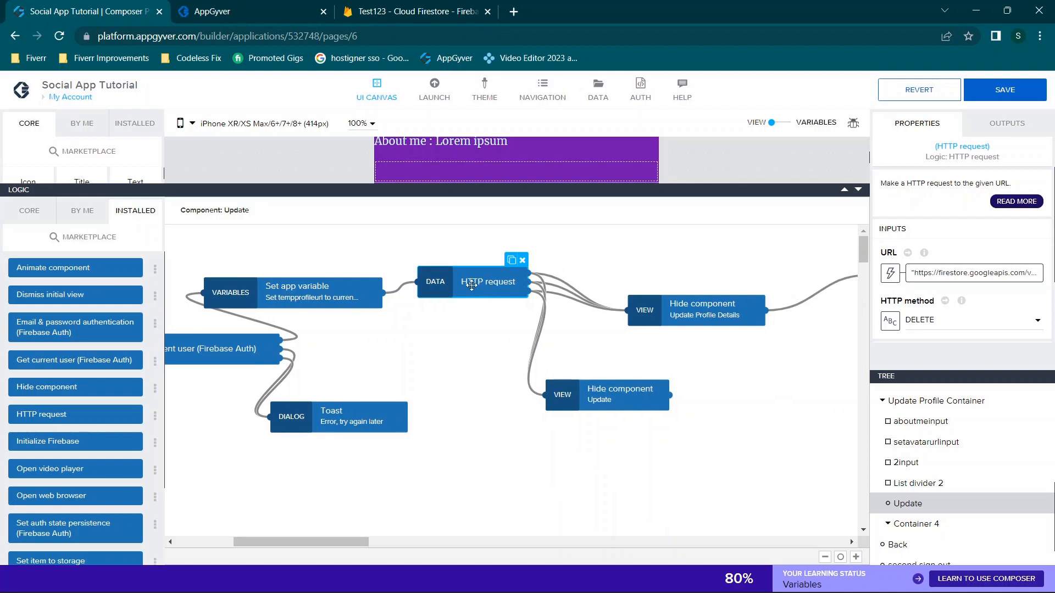
pyautogui.click(572, 296)
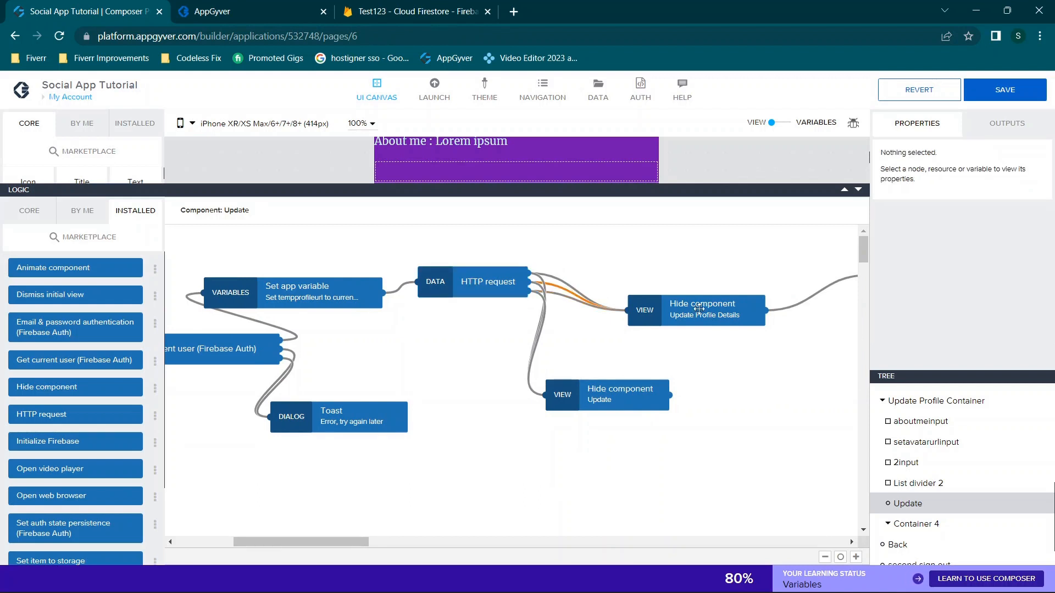
pyautogui.hscroll(2, 699, 308)
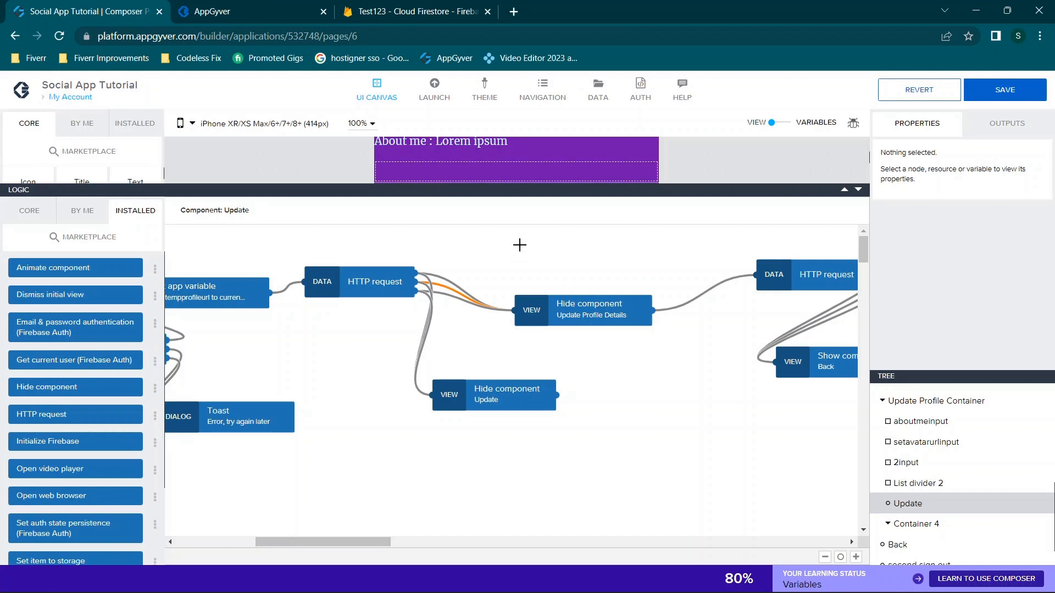
pyautogui.hscroll(5, 449, 289)
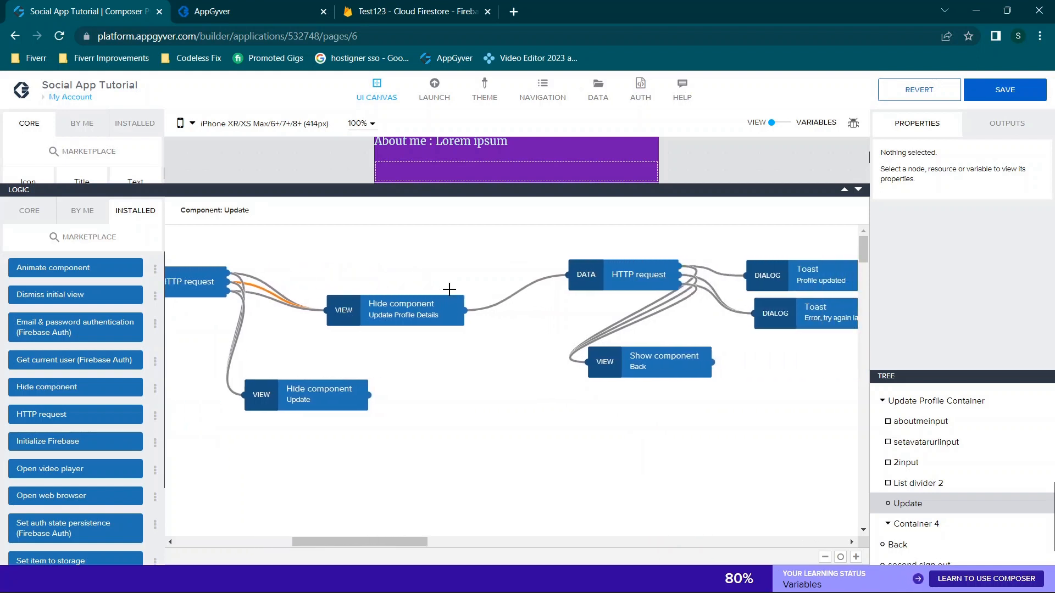
pyautogui.click(204, 282)
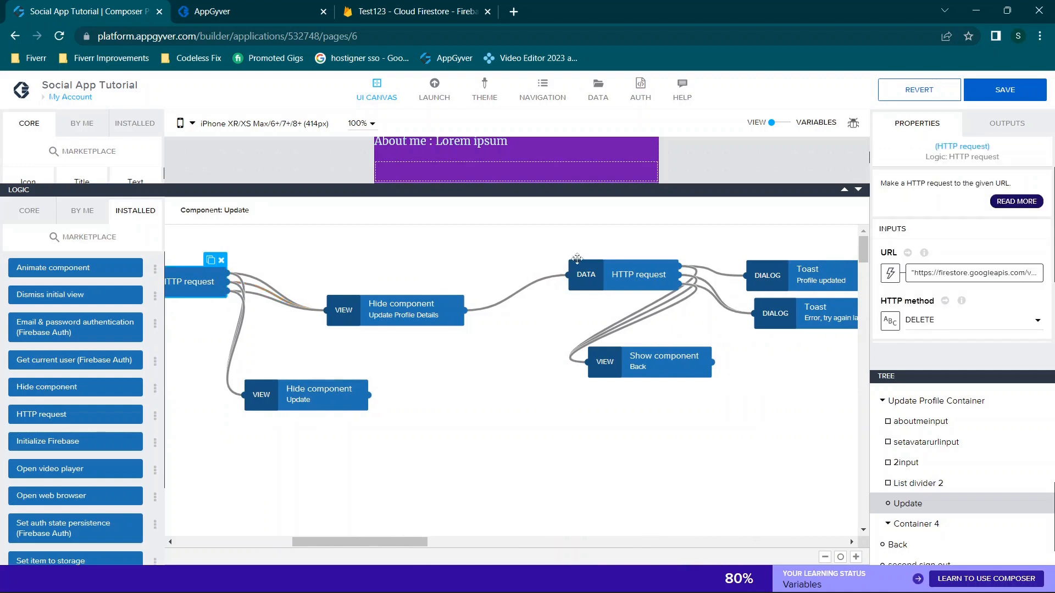
pyautogui.click(607, 267)
pyautogui.hscroll(6, 529, 328)
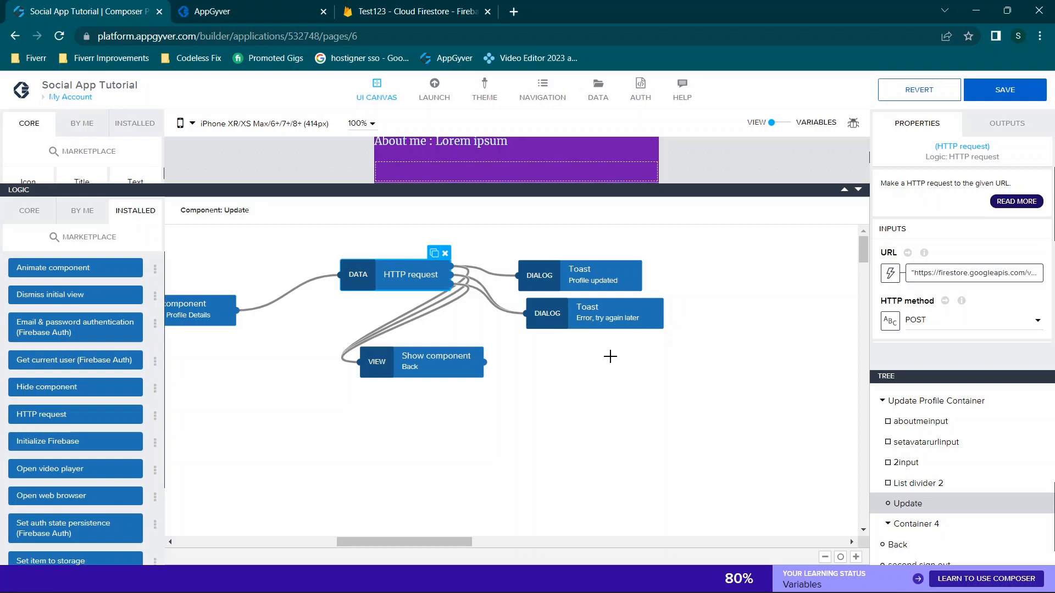
pyautogui.click(859, 190)
pyautogui.scroll(-3, 569, 265)
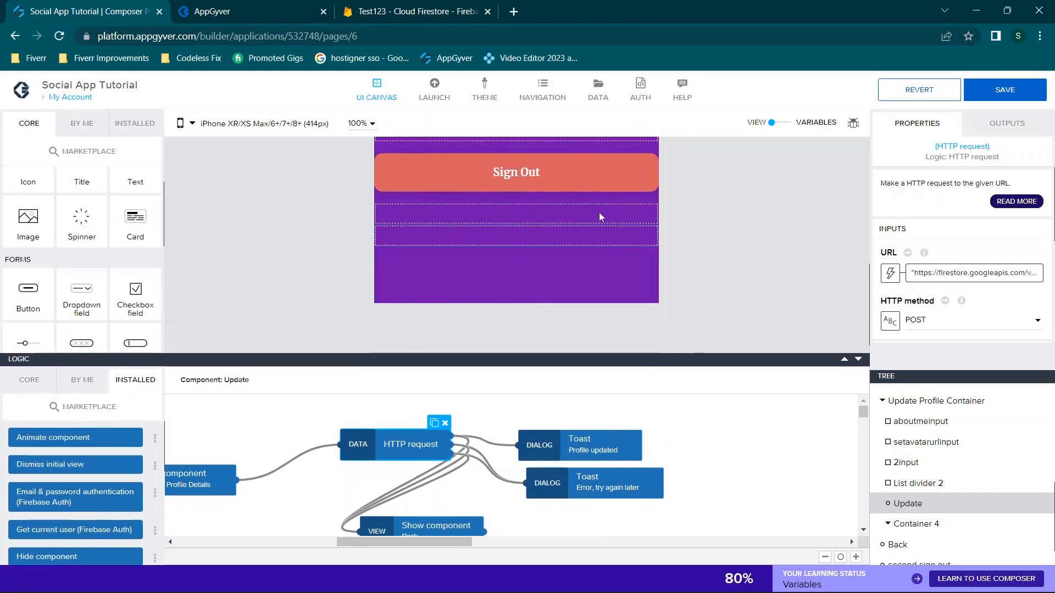
# Inspect the Sign Out button's logic: its tap event, Sign out user step, and Open page target
pyautogui.click(498, 166)
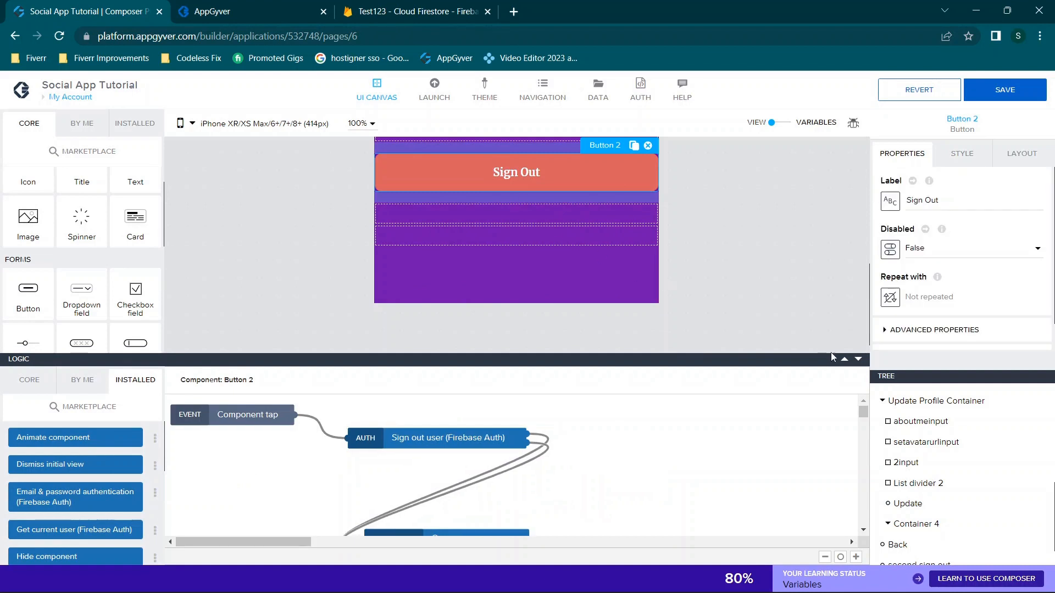
pyautogui.click(844, 359)
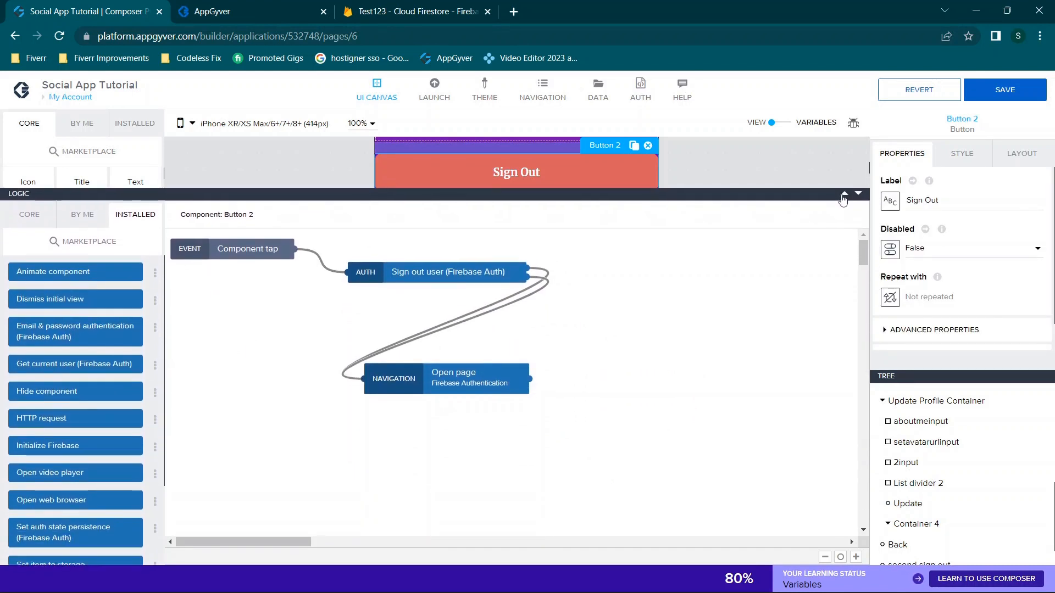
pyautogui.click(248, 256)
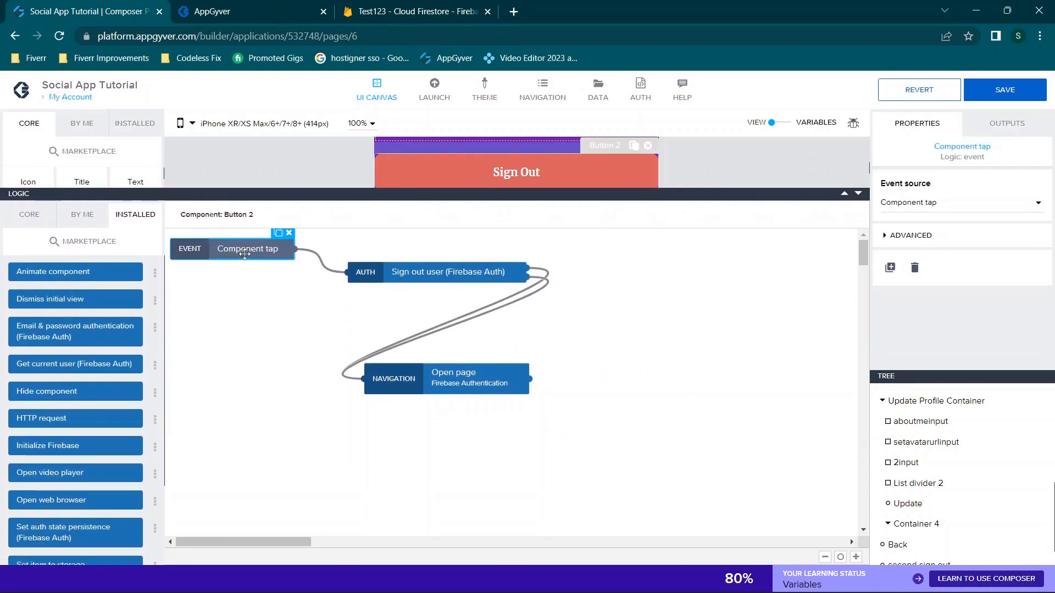
pyautogui.click(395, 278)
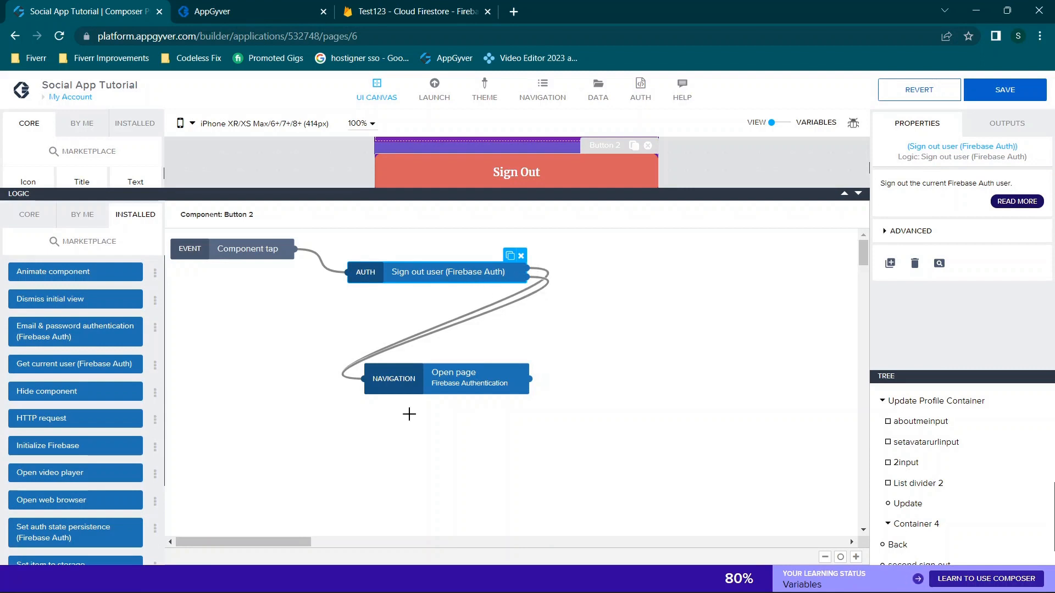
pyautogui.click(445, 382)
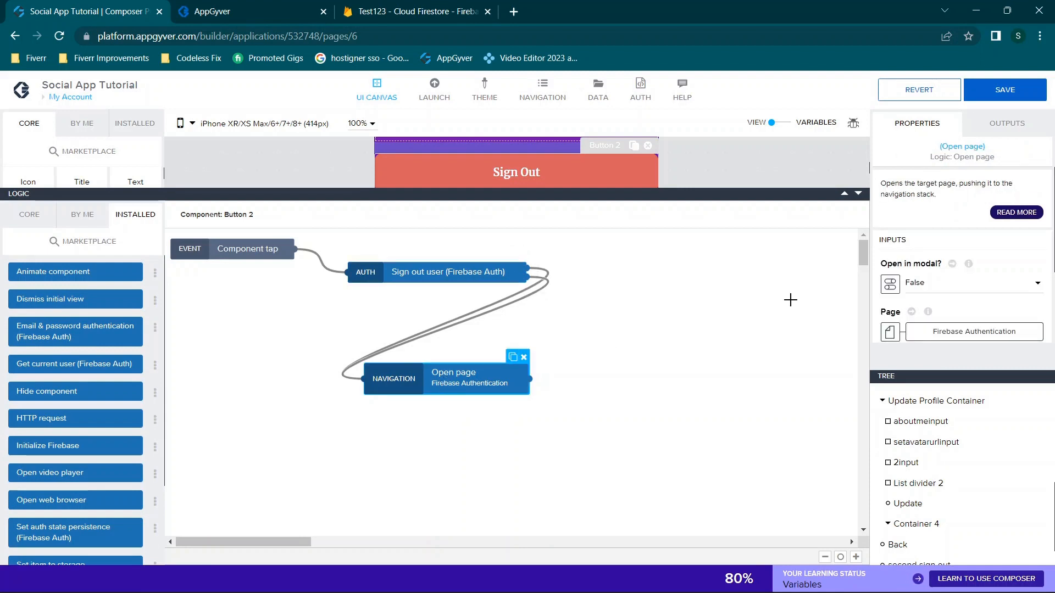
# Shrink the logic area, review the My Account page layout, then go to the app preview
pyautogui.click(859, 194)
pyautogui.moveTo(822, 373); pyautogui.dragTo(847, 494)
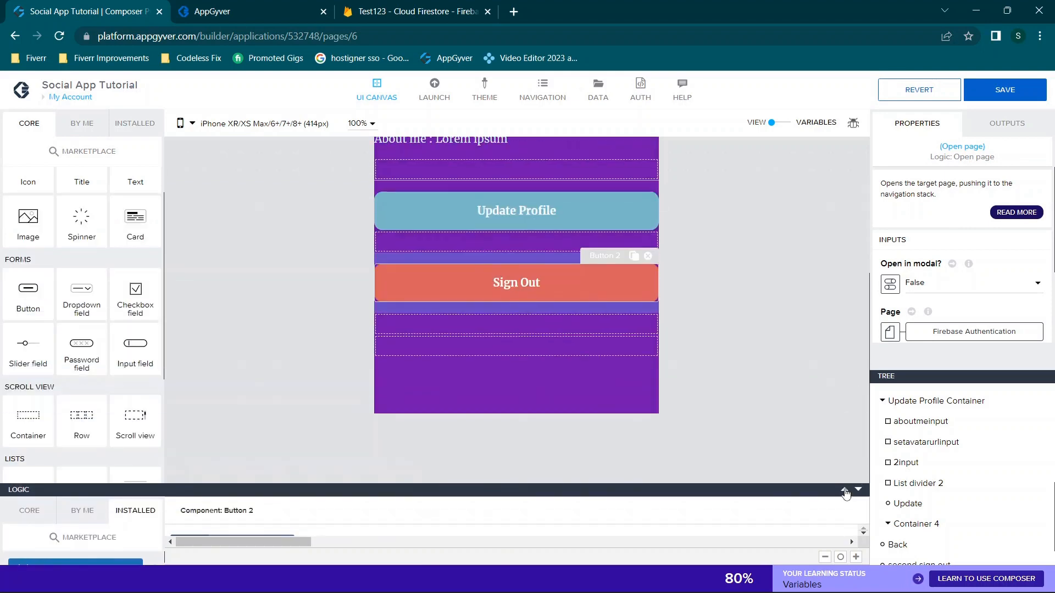
pyautogui.scroll(5, 948, 438)
pyautogui.click(903, 399)
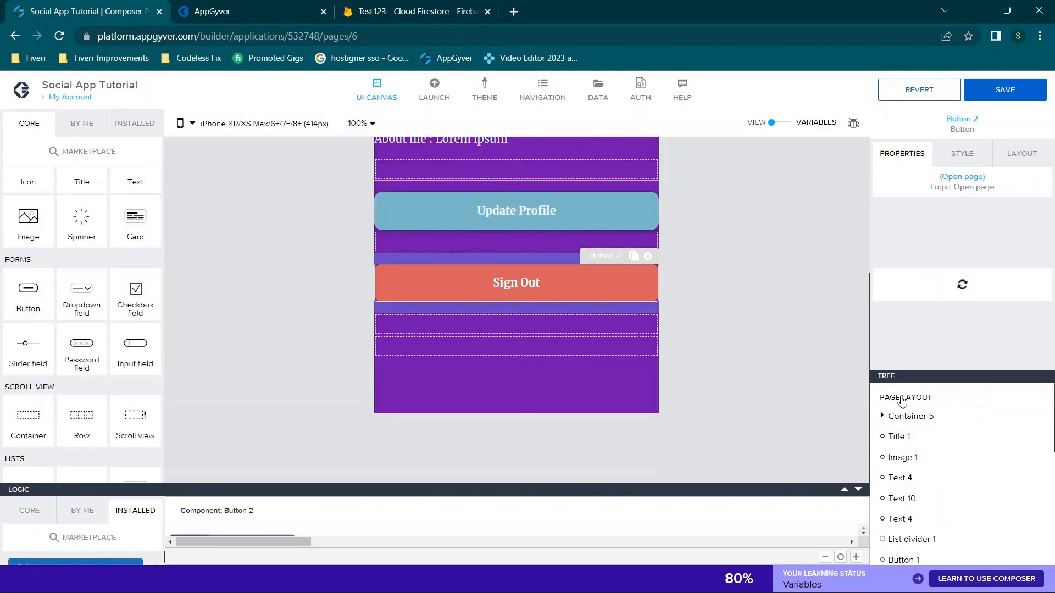
pyautogui.click(845, 490)
pyautogui.moveTo(787, 295); pyautogui.dragTo(781, 228)
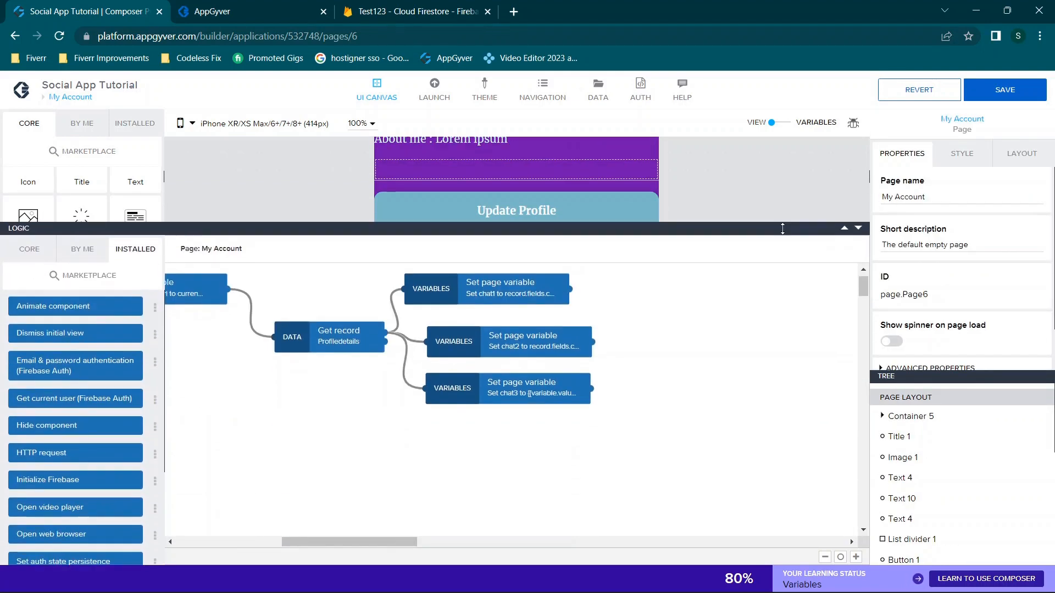
pyautogui.hscroll(-8, 631, 341)
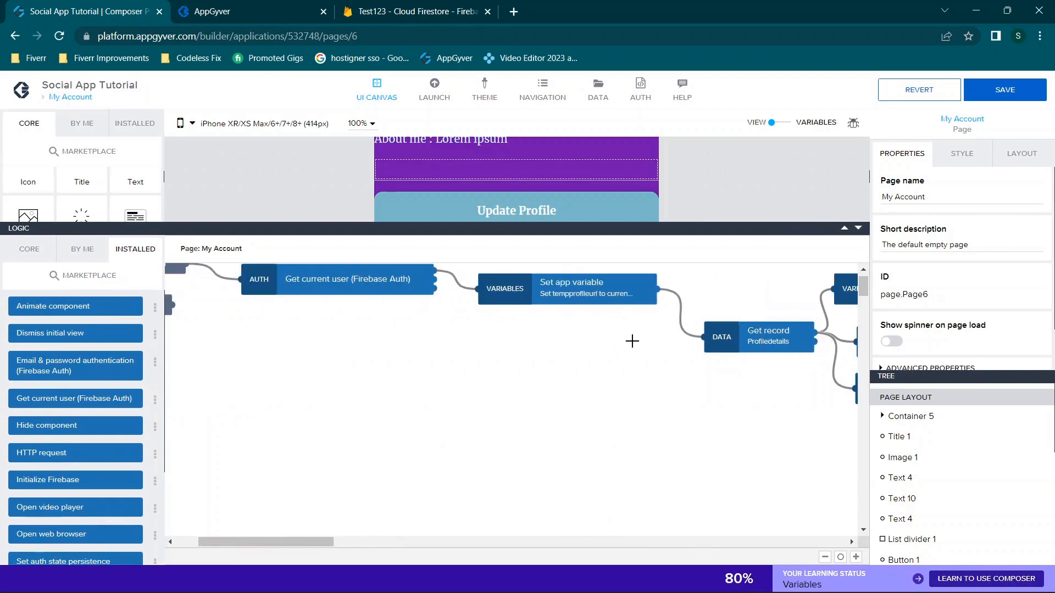
pyautogui.click(858, 228)
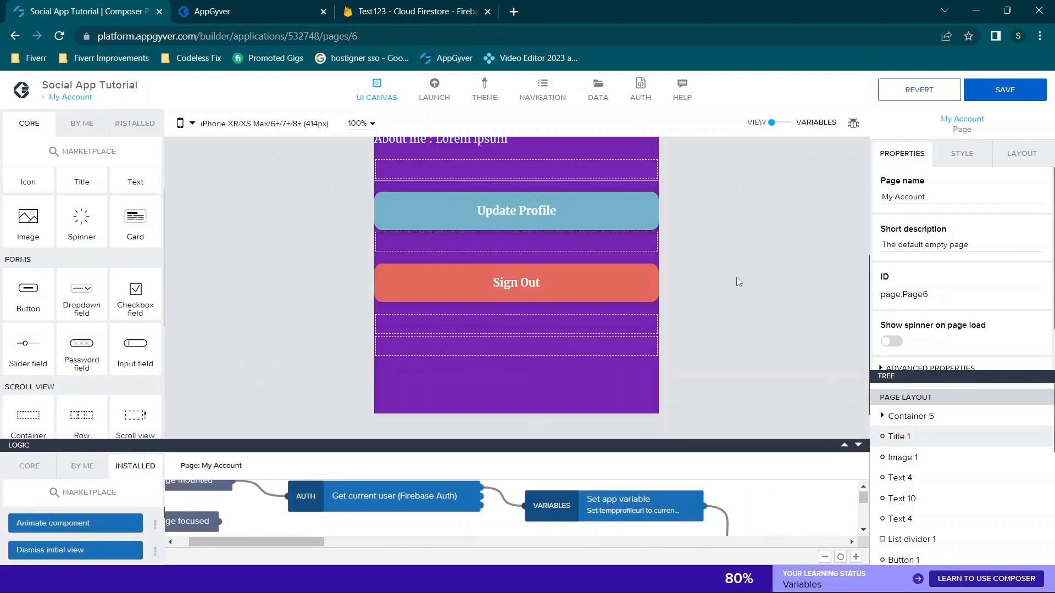
pyautogui.scroll(4, 736, 277)
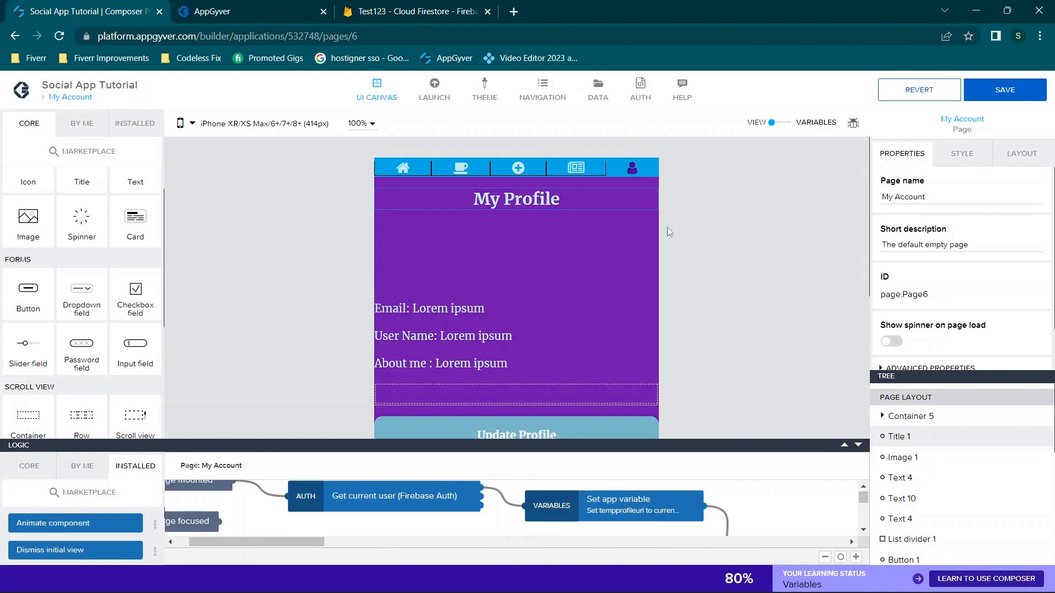
pyautogui.scroll(-3, 667, 226)
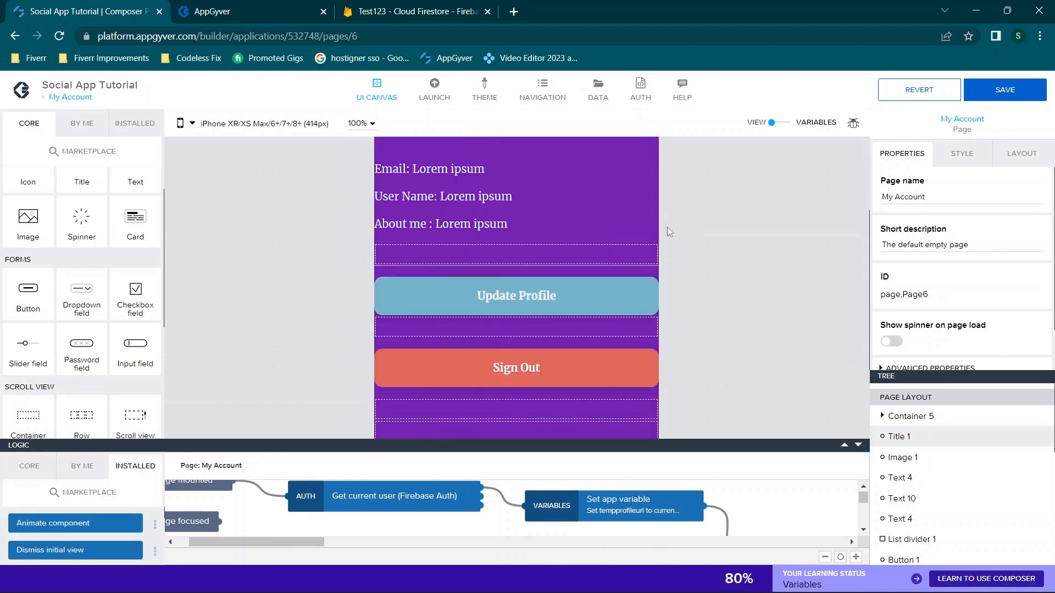
pyautogui.click(249, 8)
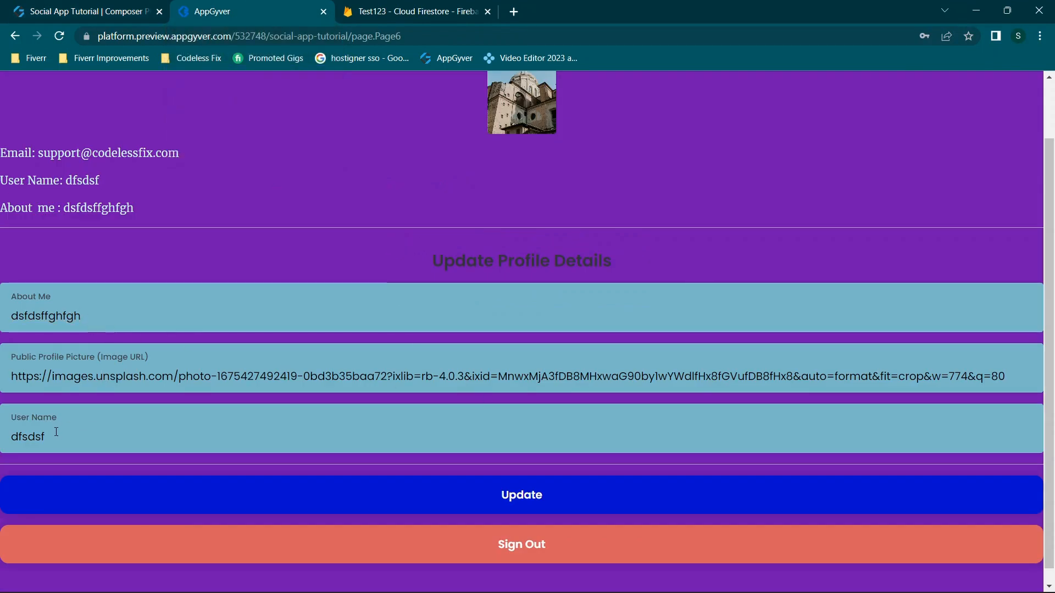
# Submit the prefilled profile form, visit the Topics page, then check the Cloud Firestore data page
pyautogui.click(536, 495)
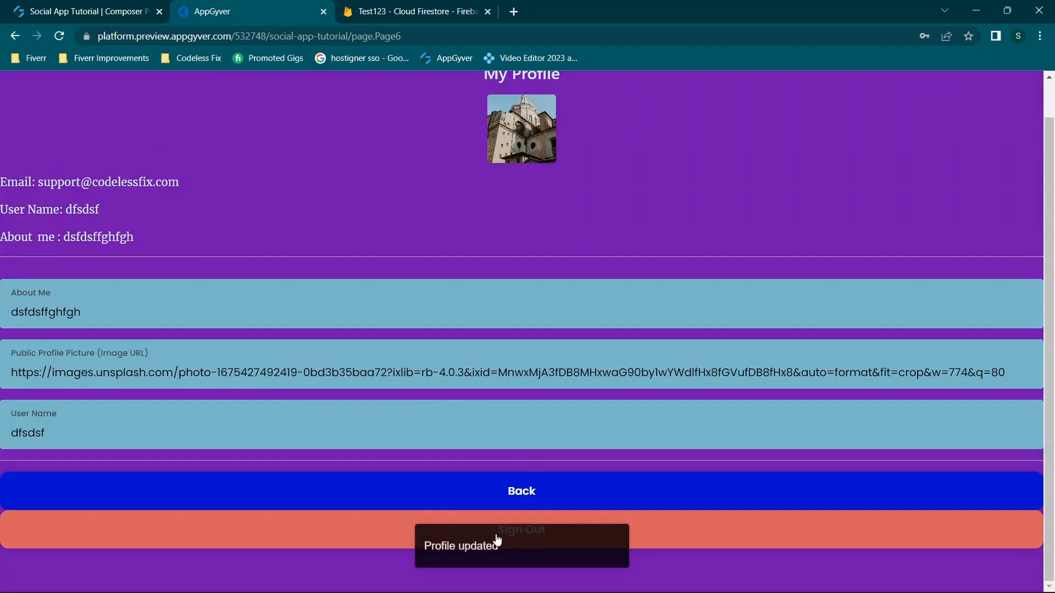
pyautogui.scroll(2, 466, 399)
pyautogui.click(316, 83)
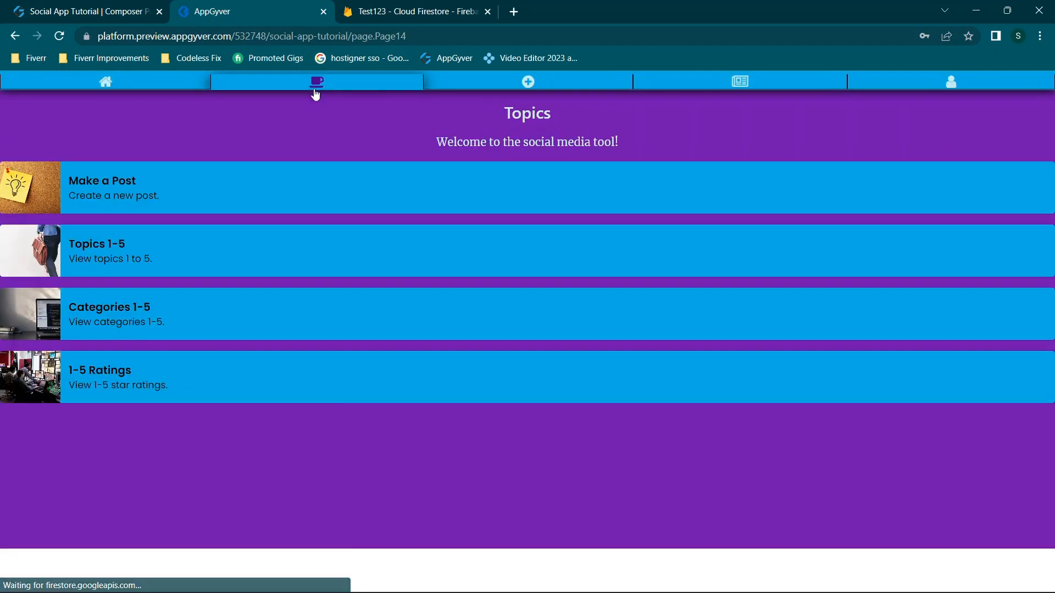
pyautogui.click(417, 6)
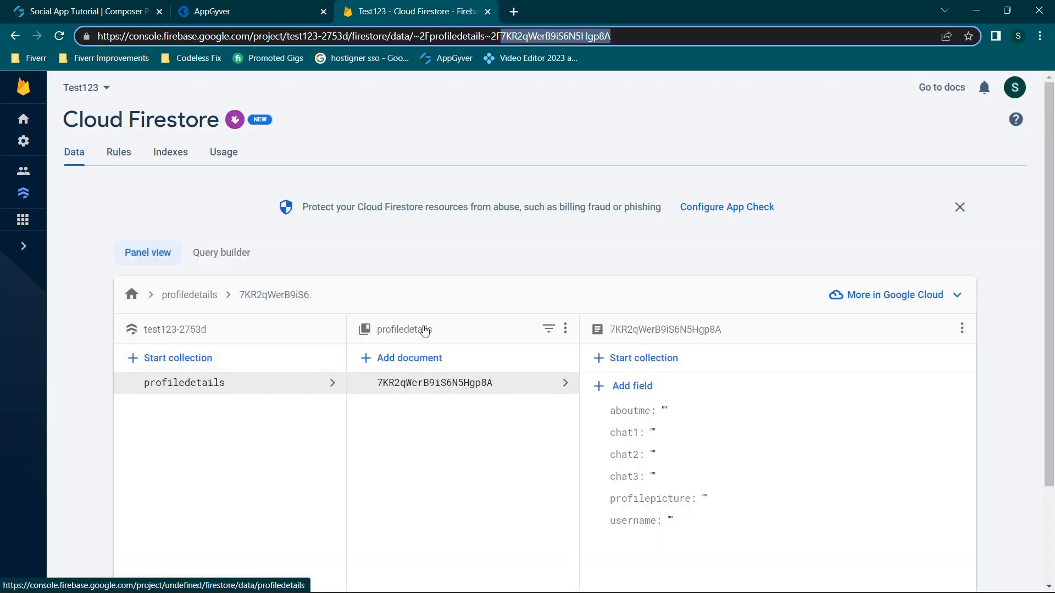
# Compare the app preview against the still-empty profiledetails document, then return to the Composer
pyautogui.click(274, 5)
pyautogui.click(390, 5)
pyautogui.click(211, 6)
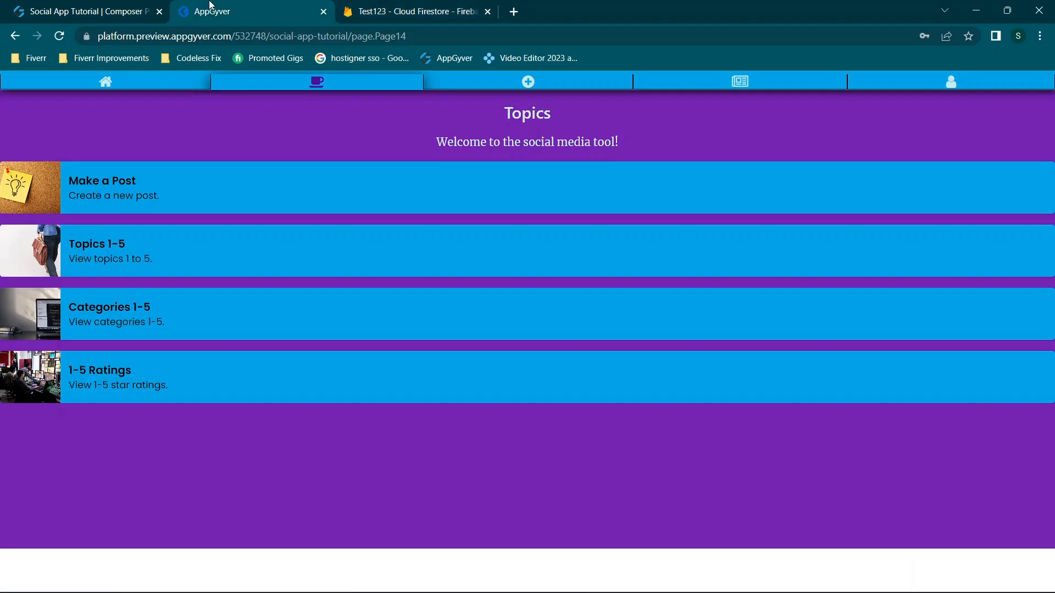
pyautogui.click(84, 5)
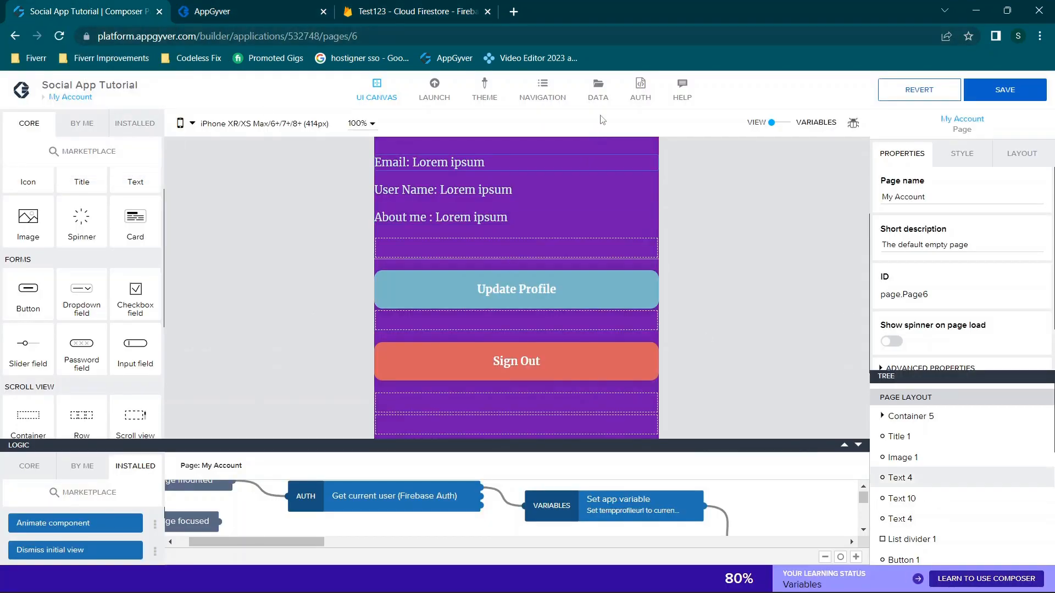
# Select the Update button and inspect the first HTTP request node in its logic flow
pyautogui.scroll(-3, 697, 296)
pyautogui.scroll(-5, 928, 447)
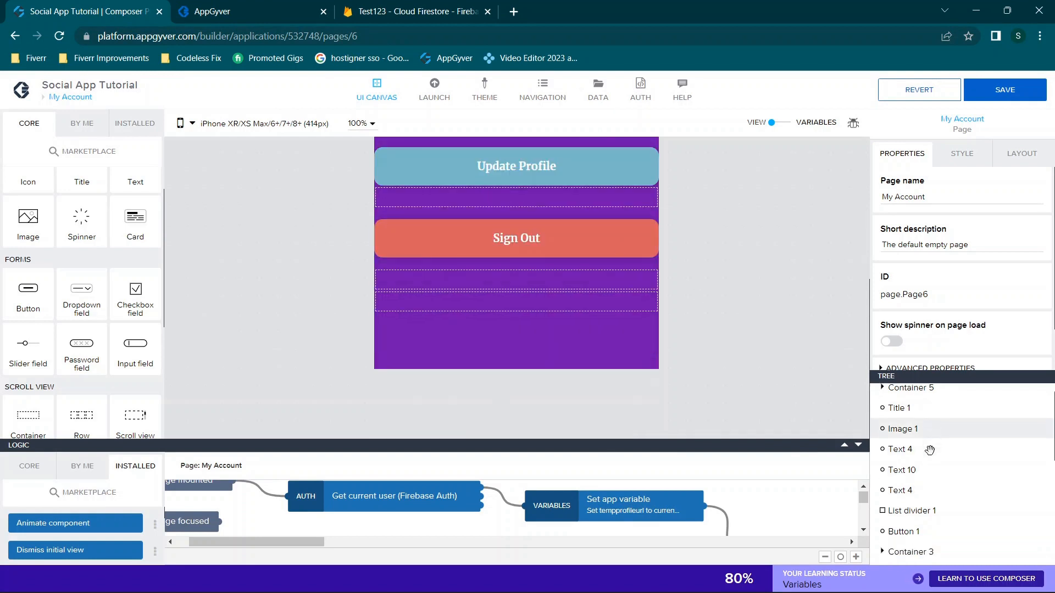
pyautogui.scroll(-3, 923, 462)
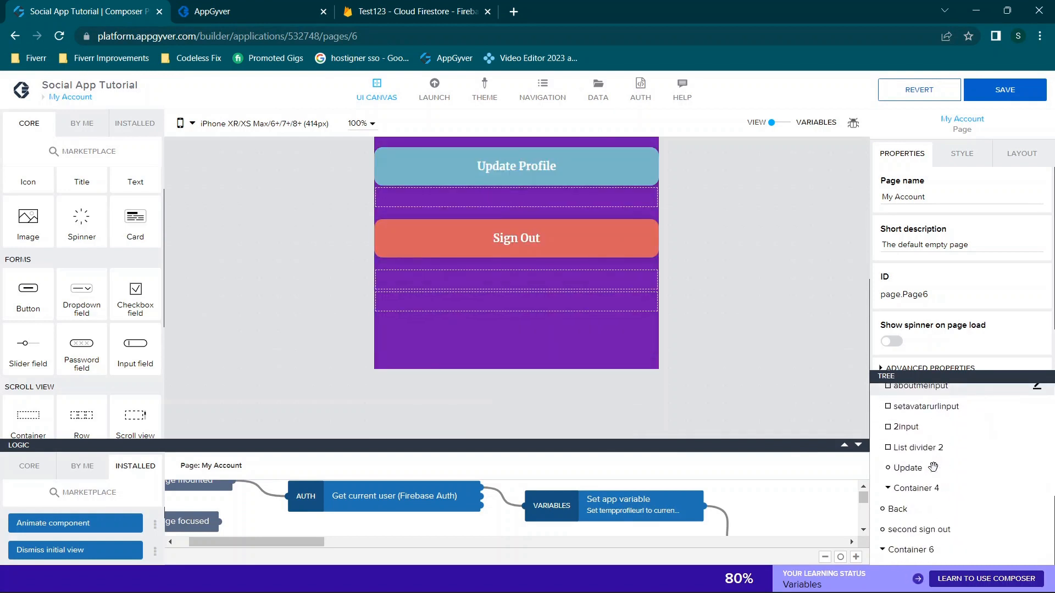
pyautogui.click(916, 467)
pyautogui.click(844, 444)
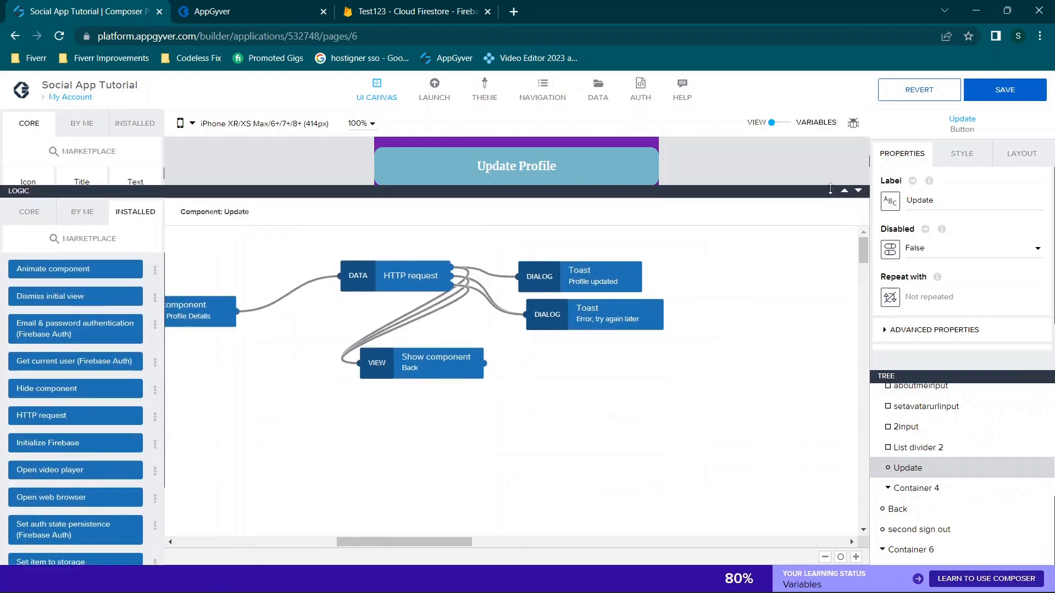
pyautogui.click(380, 264)
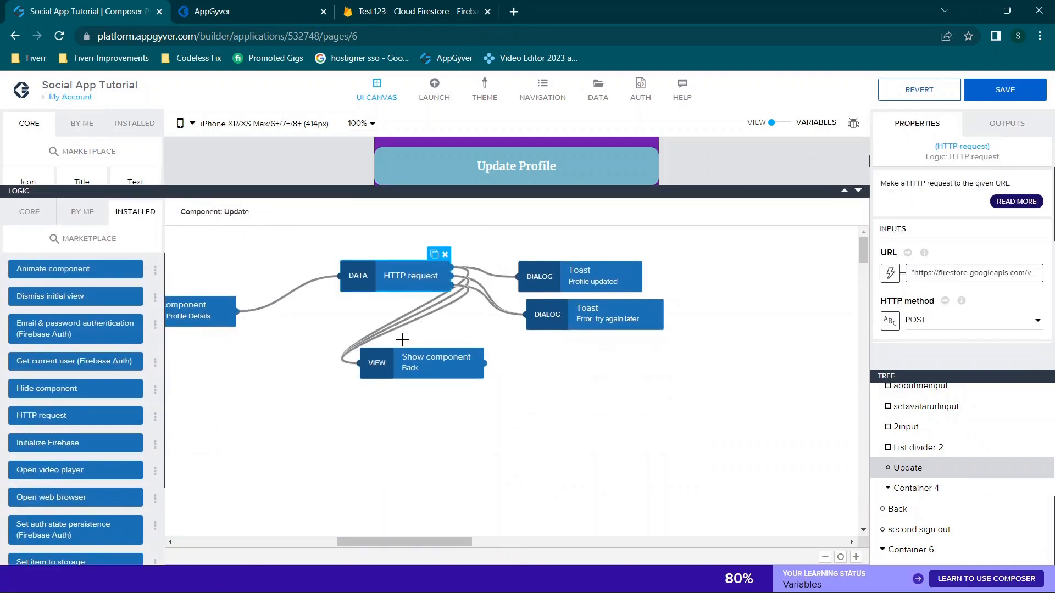
pyautogui.hscroll(-5, 402, 341)
pyautogui.hscroll(-3, 402, 340)
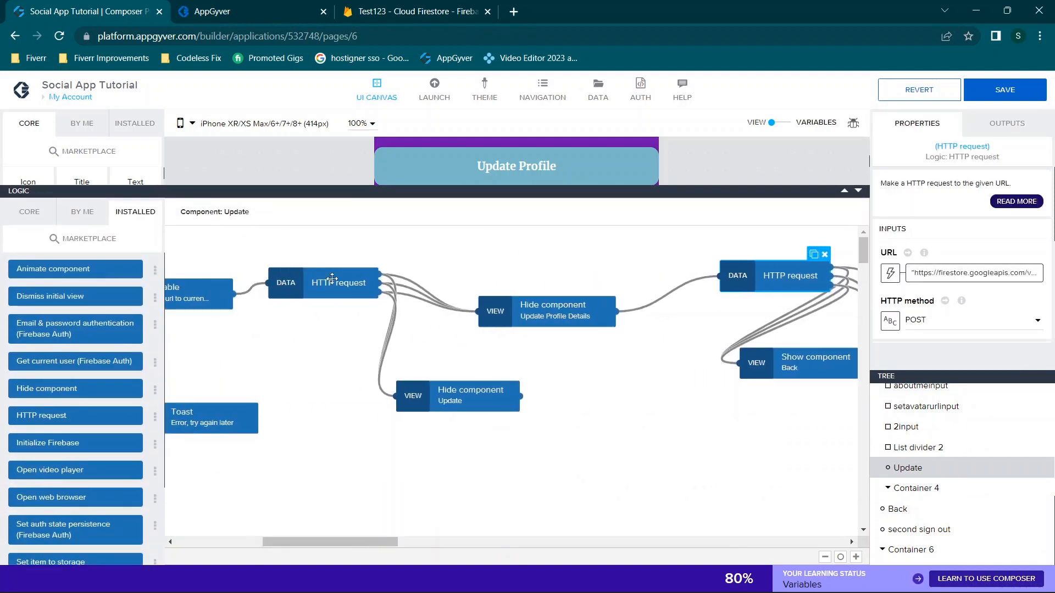
pyautogui.hscroll(4, 695, 327)
# Check the second HTTP request's URL formula using appVars.projectname, then show the app variables
pyautogui.click(651, 284)
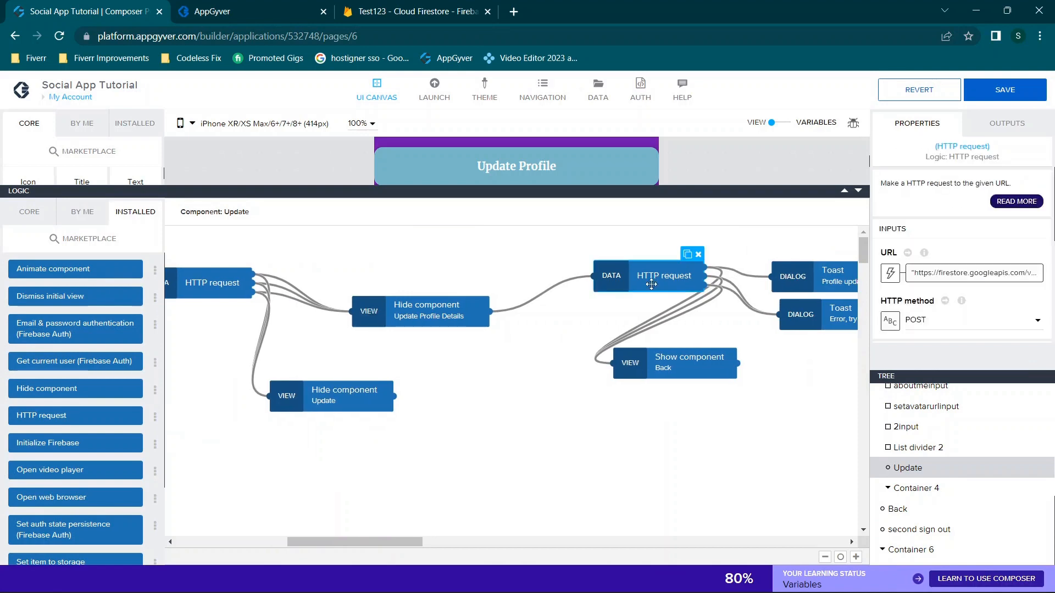
pyautogui.click(919, 274)
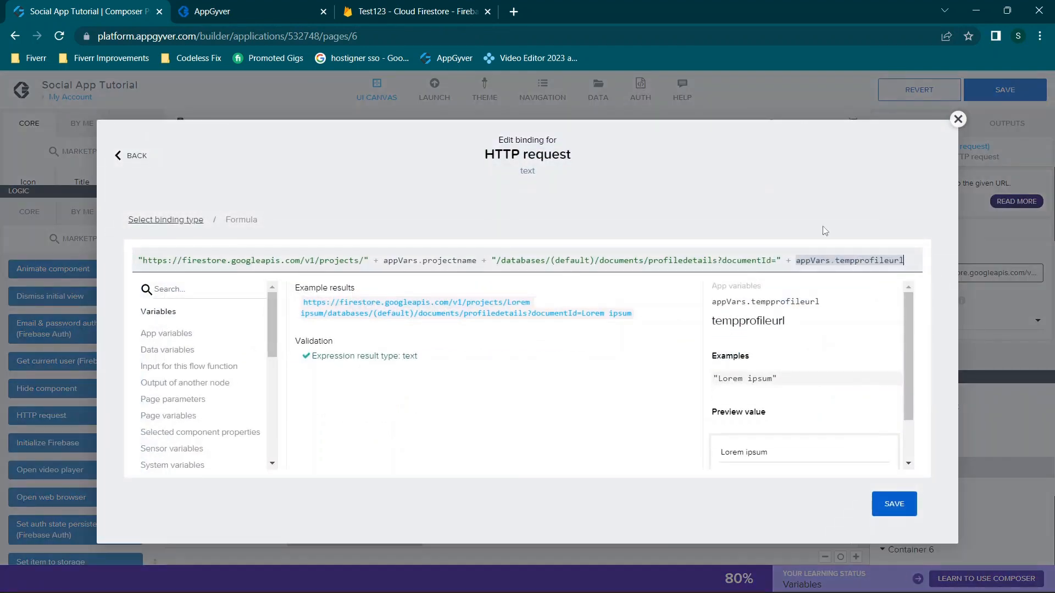
pyautogui.click(958, 120)
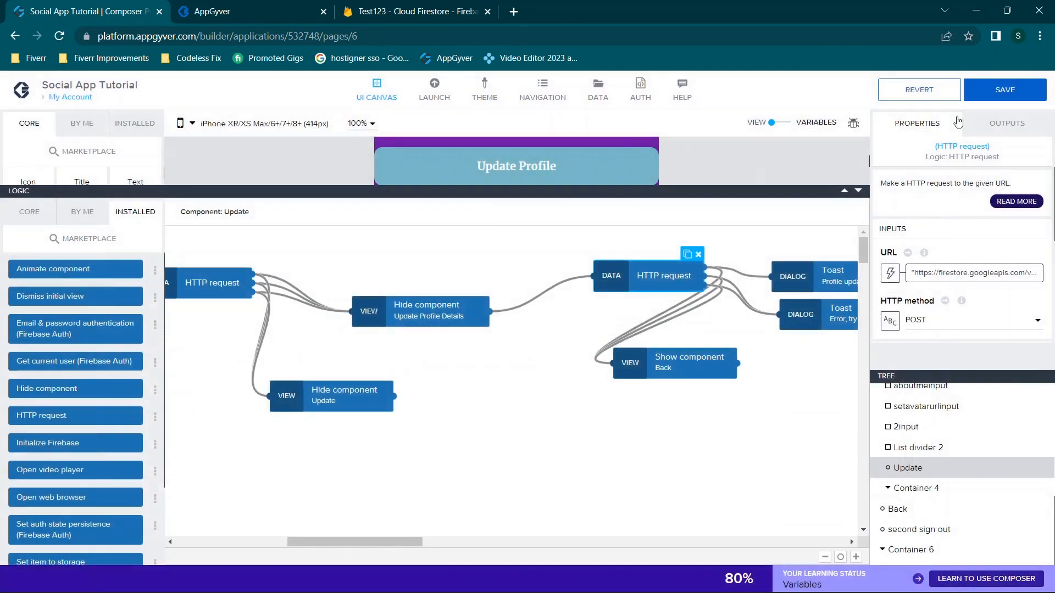
pyautogui.click(858, 192)
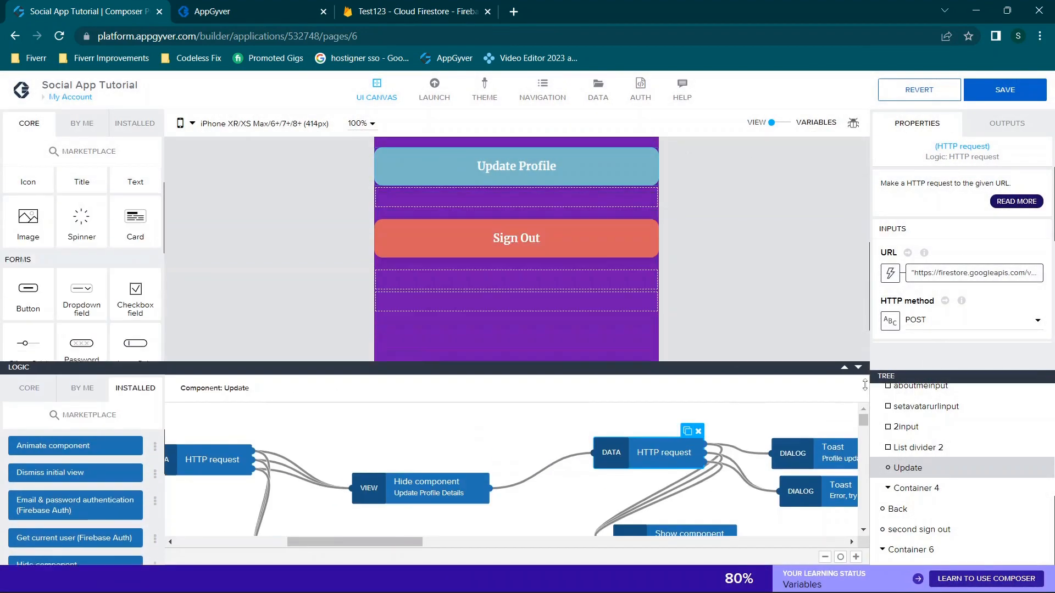
pyautogui.click(789, 124)
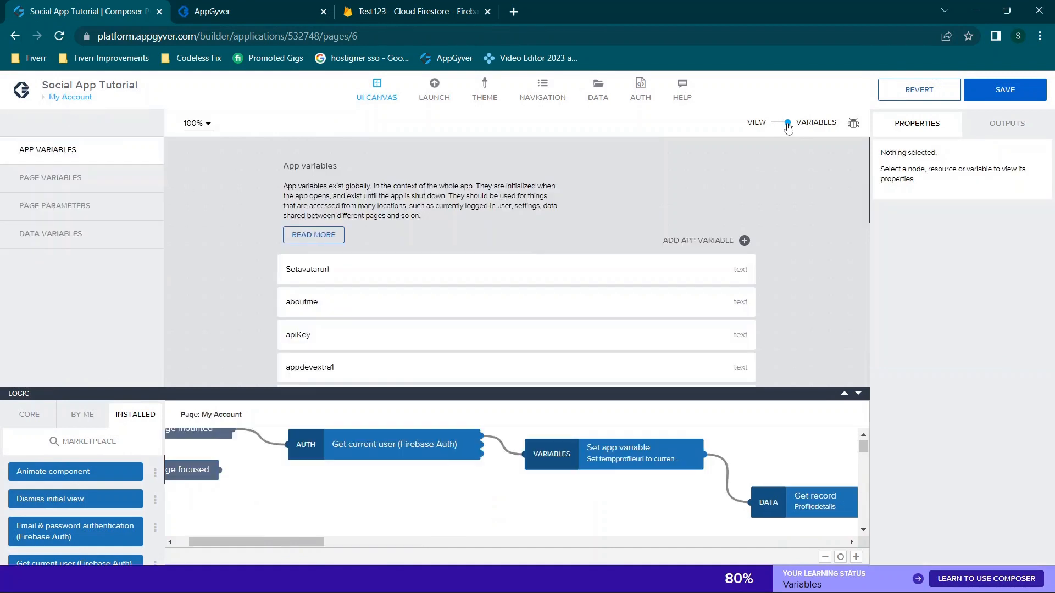
# Open the projectname variable, select its initial value sampledonotdelete, and go to Firestore
pyautogui.scroll(-10, 541, 257)
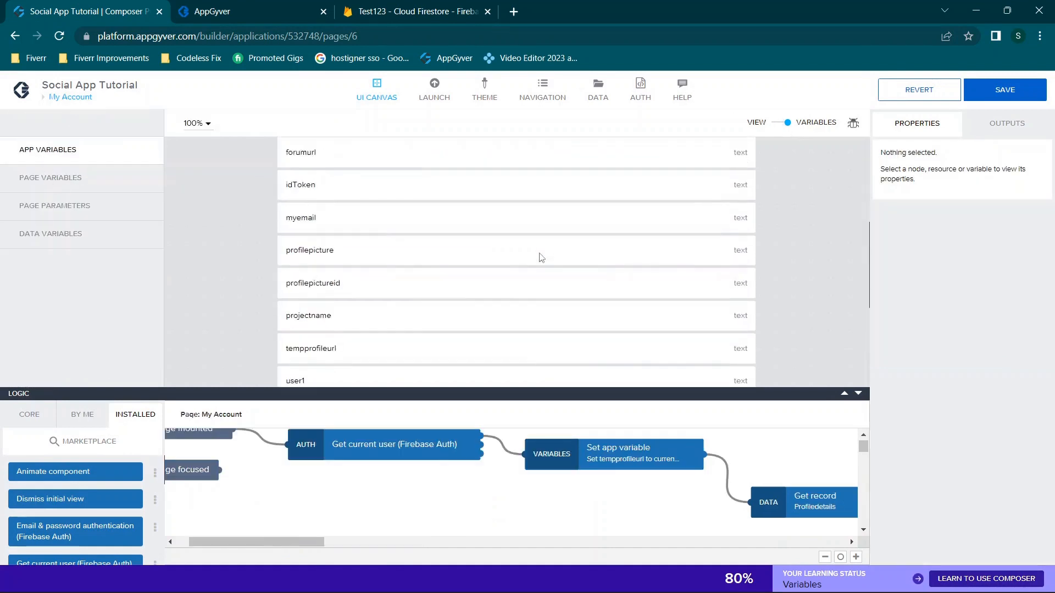
pyautogui.click(346, 210)
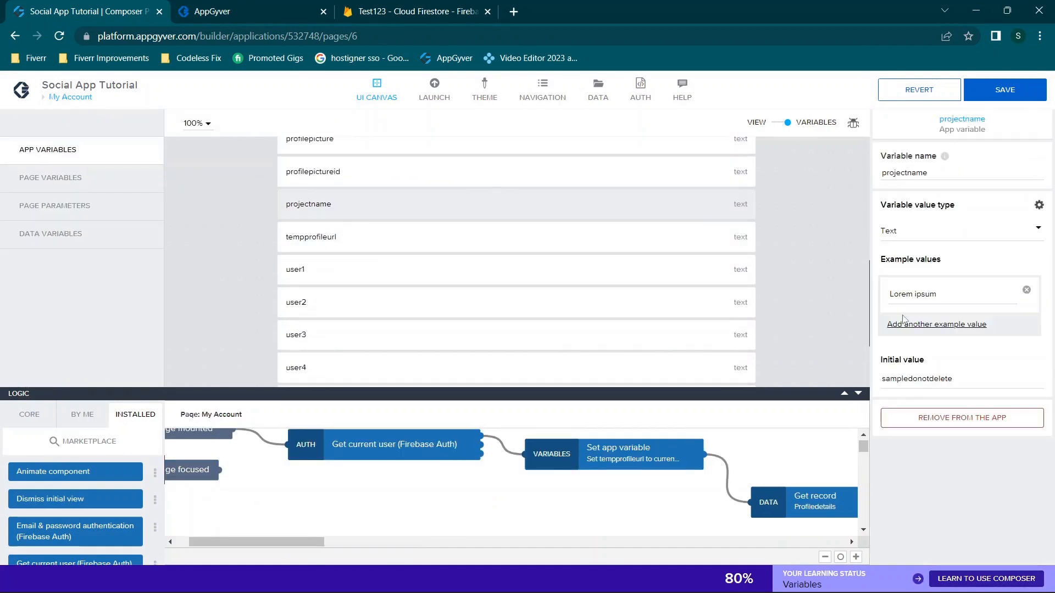
pyautogui.moveTo(1000, 384); pyautogui.dragTo(827, 344)
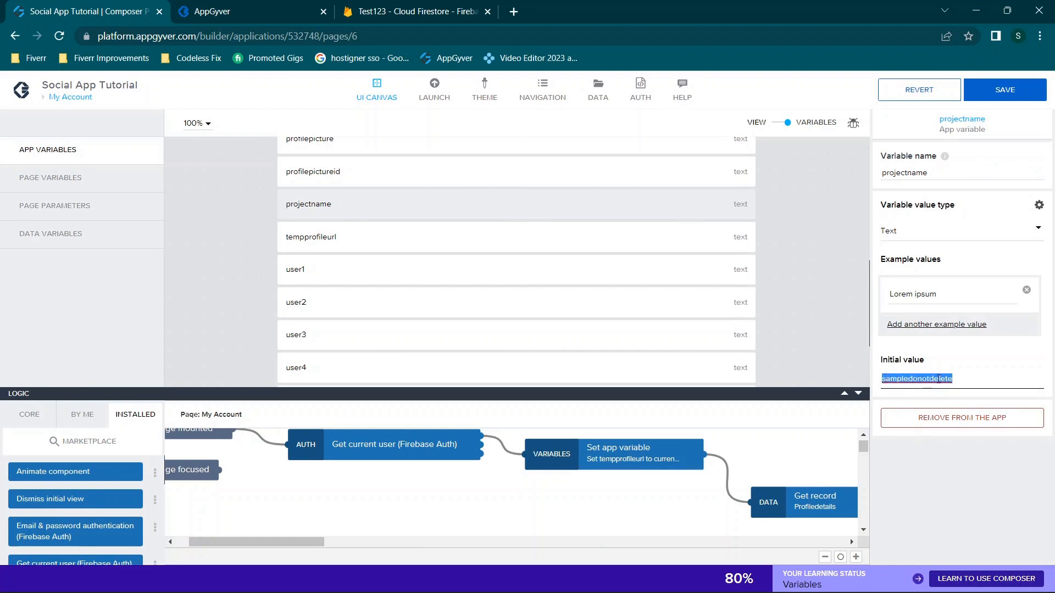
pyautogui.click(397, 7)
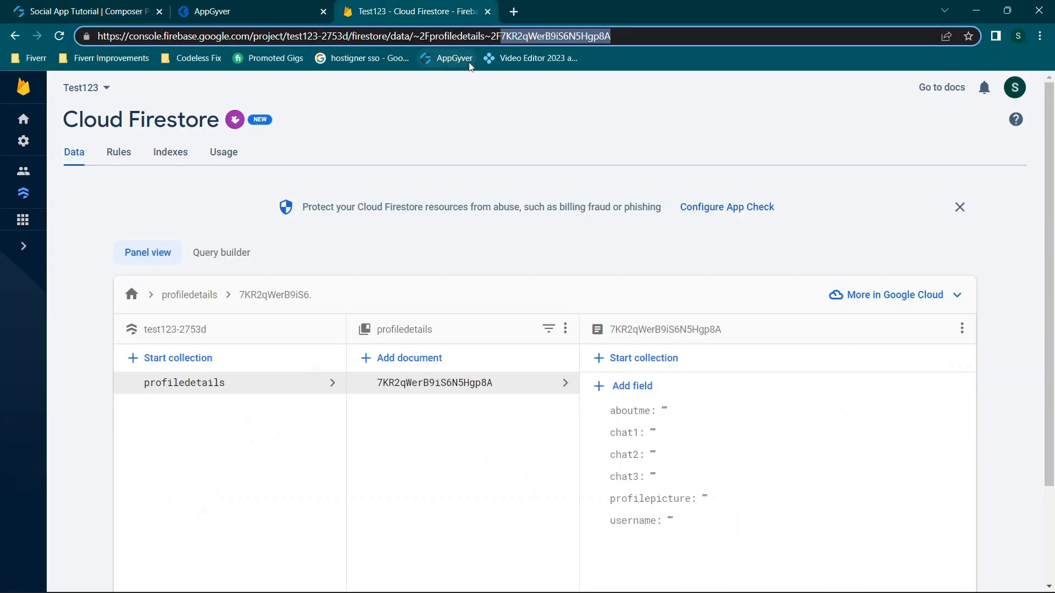
# Copy project id test123-2753d from Firestore's URL into projectname's initial value and save the app
pyautogui.click(431, 36)
pyautogui.moveTo(348, 36); pyautogui.dragTo(286, 35)
pyautogui.hotkey('ctrl', 'c')
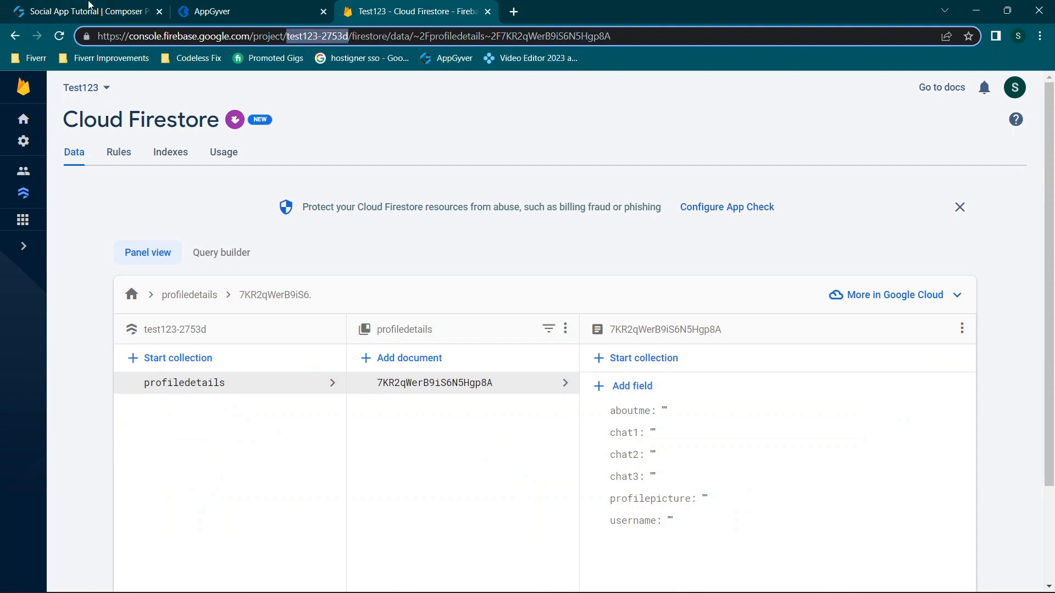
pyautogui.click(91, 4)
pyautogui.doubleClick(1005, 380)
pyautogui.hotkey('ctrl', 'v')
pyautogui.click(1008, 102)
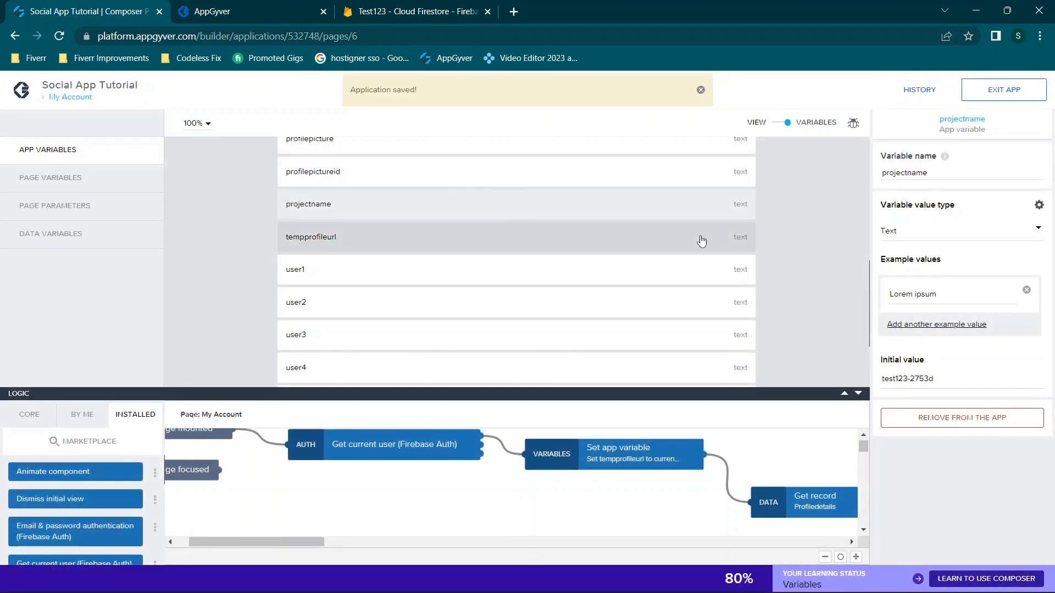
# Once 'Application saved!' appears, view the refreshed preview on the Social/Sharing welcome page
pyautogui.click(292, 15)
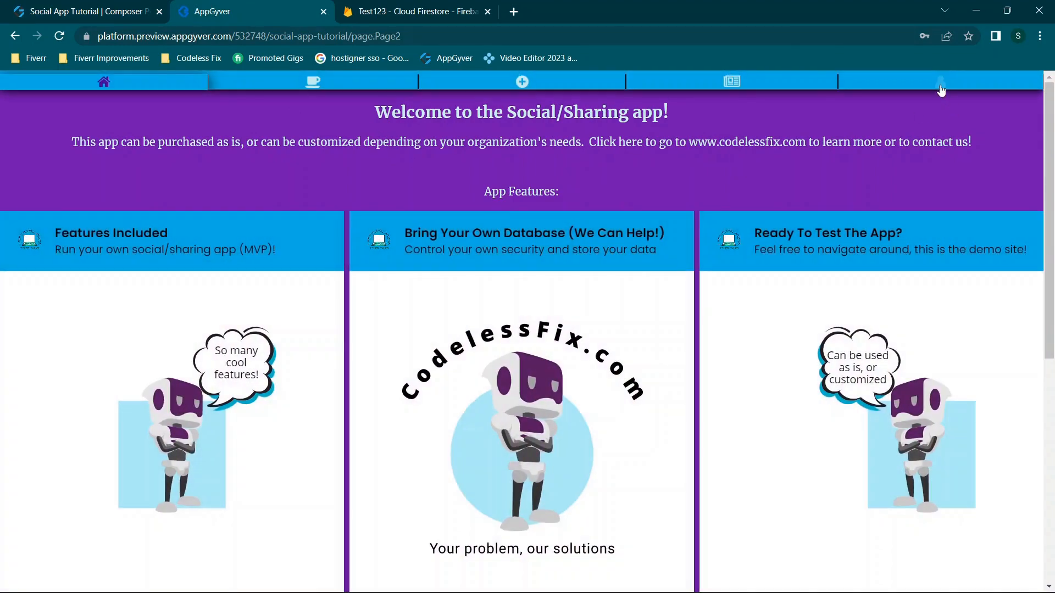
# Open My Profile's Update Profile form and change About Me to dsfdsffghfghxcdsfc
pyautogui.click(940, 83)
pyautogui.click(540, 336)
pyautogui.scroll(-1, 407, 341)
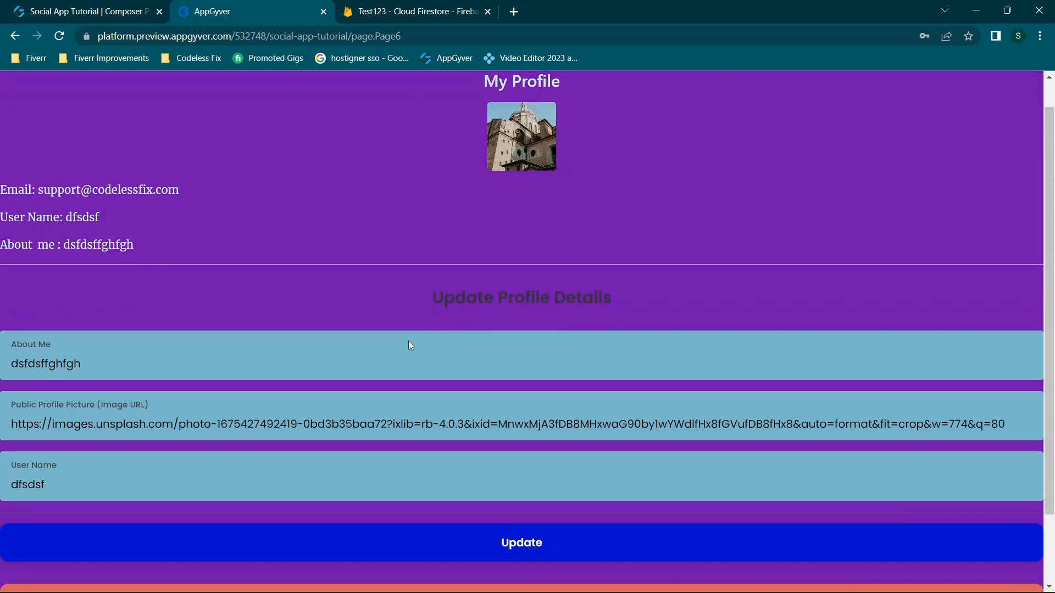
pyautogui.click(274, 370)
pyautogui.write('xcdsfc')
# Place Firestore and the app preview side by side and submit the About Me update
pyautogui.click(366, 4)
pyautogui.moveTo(380, 11); pyautogui.dragTo(1054, 237)
pyautogui.click(306, 229)
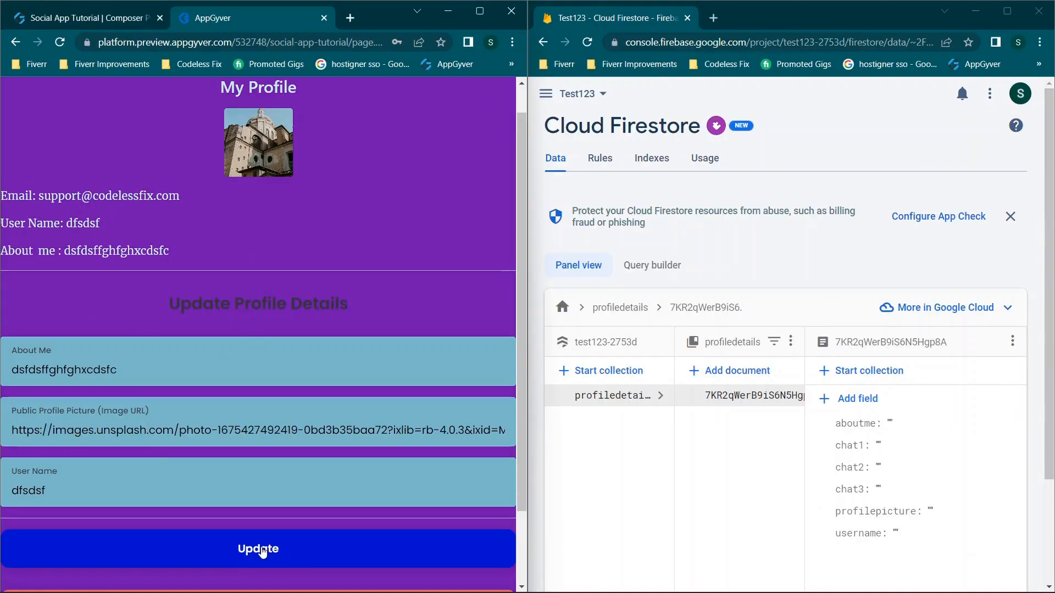
pyautogui.click(262, 552)
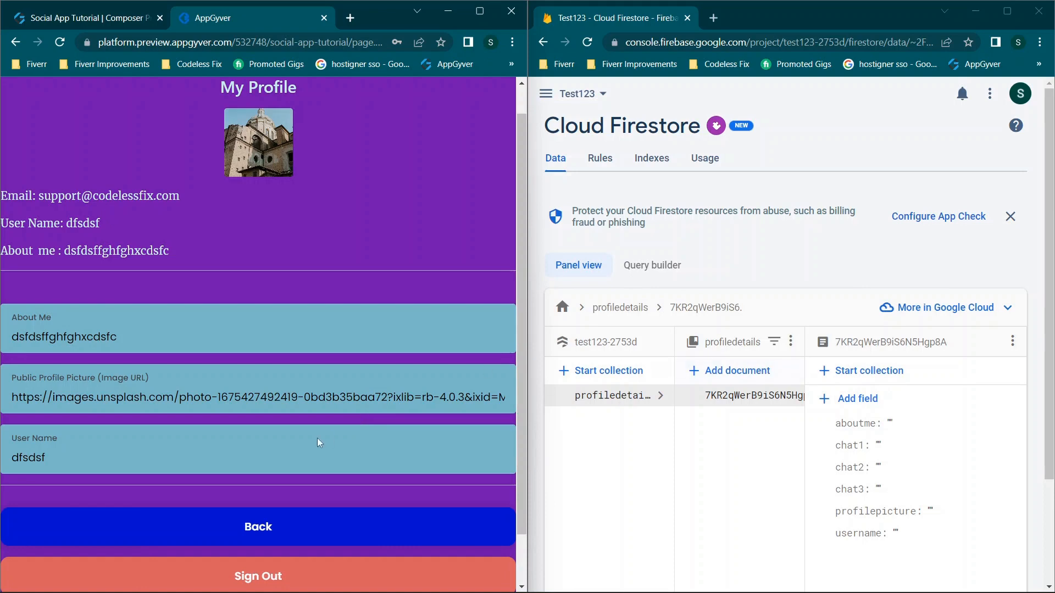
# Reload Firestore to confirm the document fields stay empty, then return to the Composer
pyautogui.moveTo(479, 12)
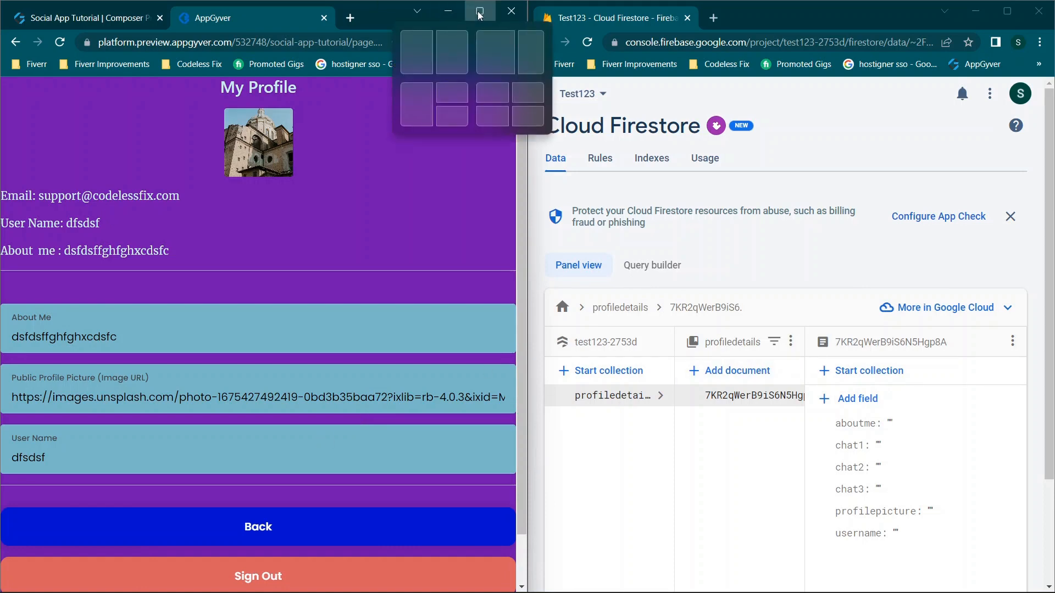
pyautogui.click(479, 12)
pyautogui.moveTo(508, 2); pyautogui.dragTo(1, 94)
pyautogui.click(589, 43)
pyautogui.click(589, 42)
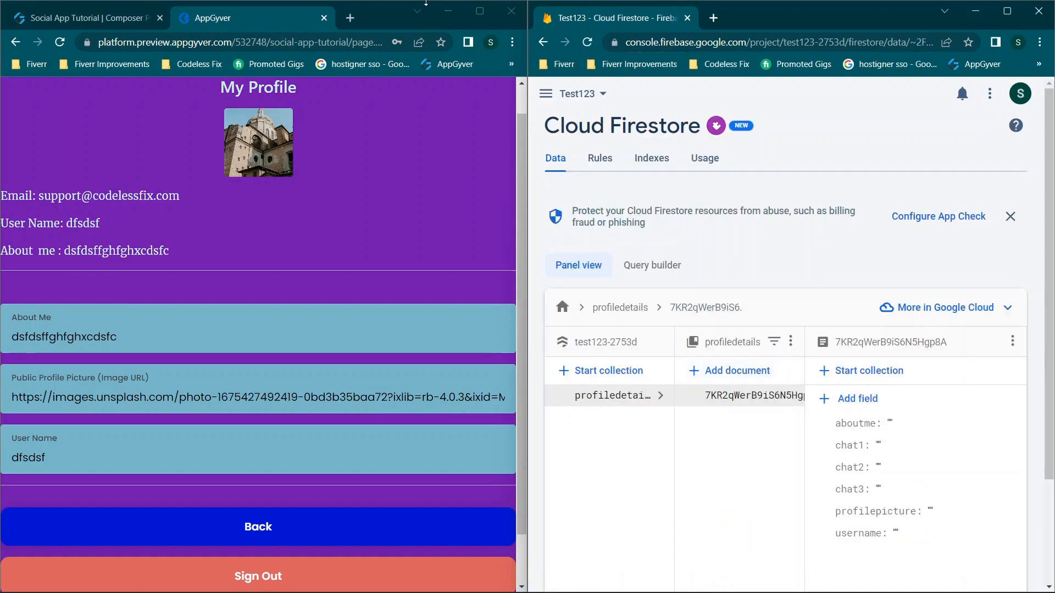
pyautogui.click(480, 11)
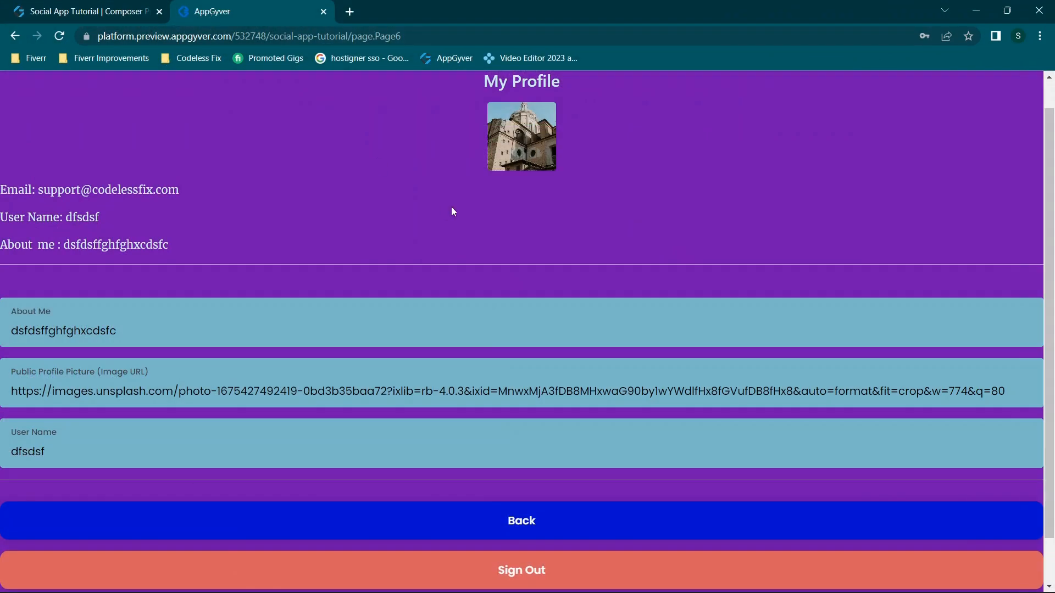
pyautogui.click(134, 7)
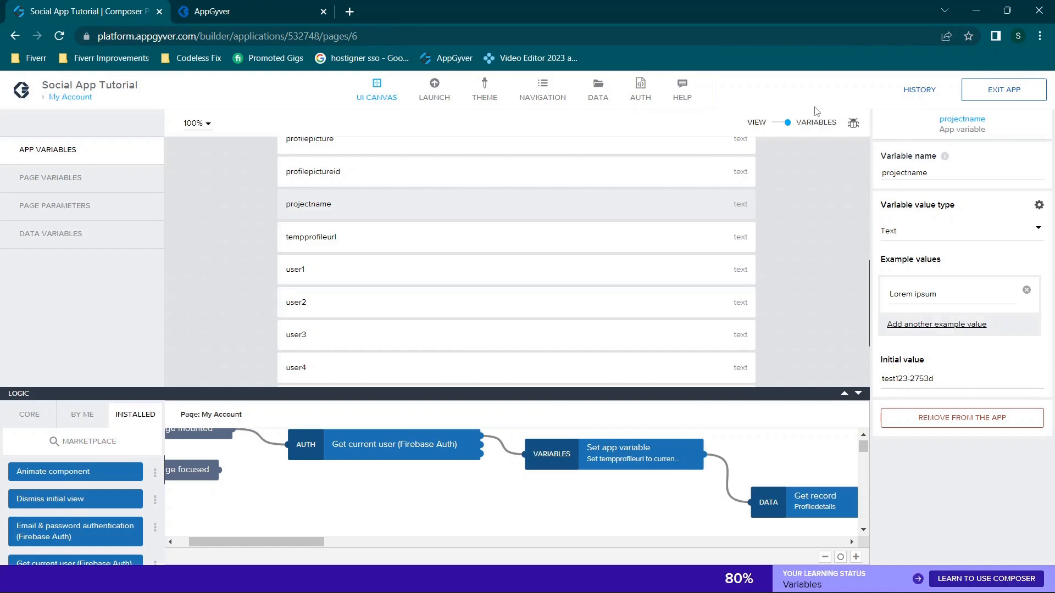
# Return to the page canvas and select the Update button inside Update Profile Container
pyautogui.click(776, 133)
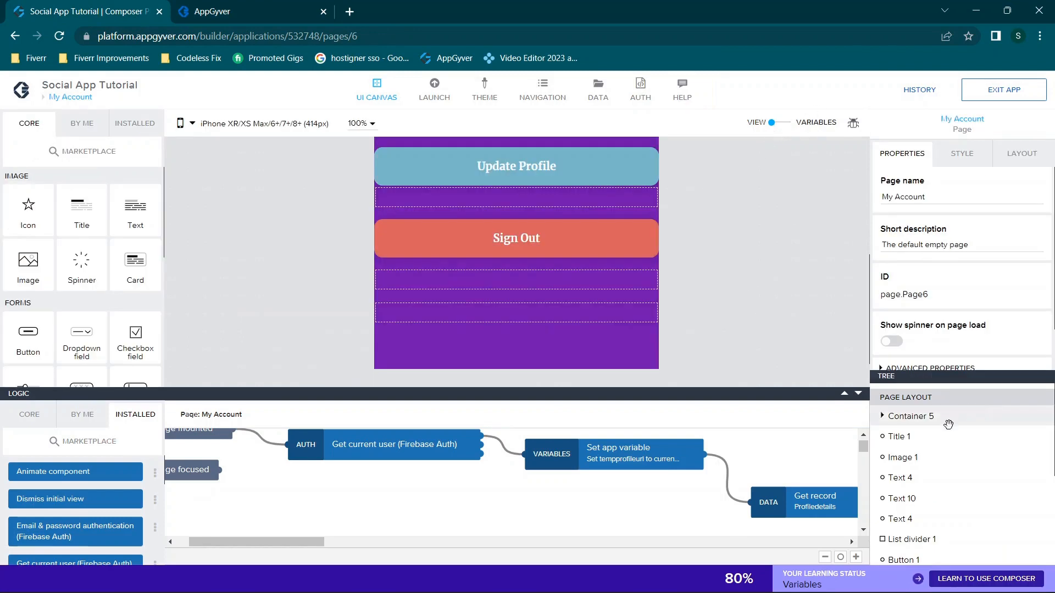
pyautogui.scroll(-3, 925, 486)
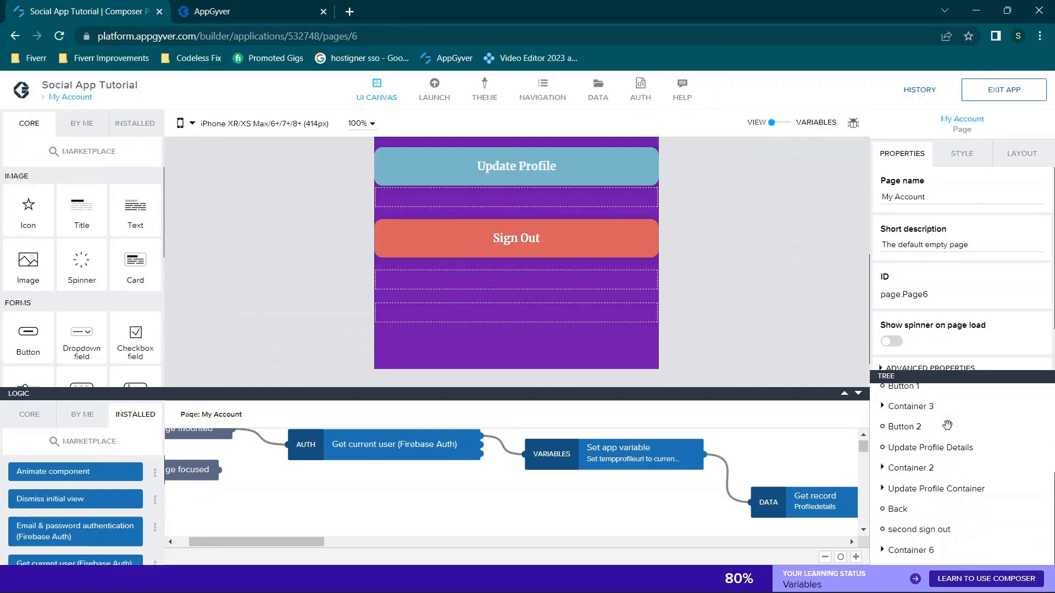
pyautogui.click(906, 488)
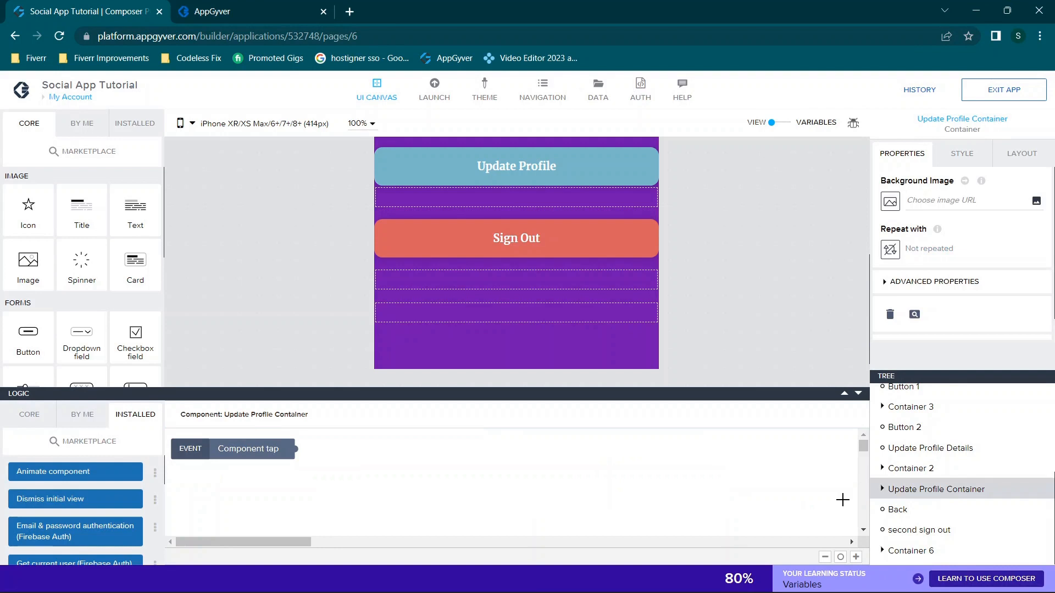
pyautogui.click(882, 491)
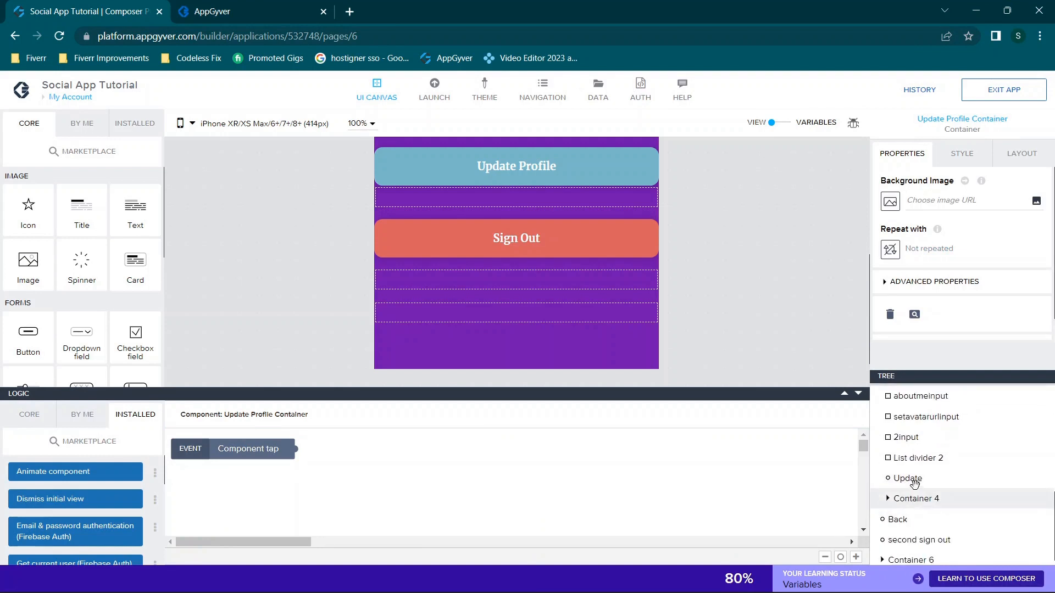
pyautogui.click(906, 479)
pyautogui.scroll(-2, 630, 459)
pyautogui.hscroll(3, 714, 467)
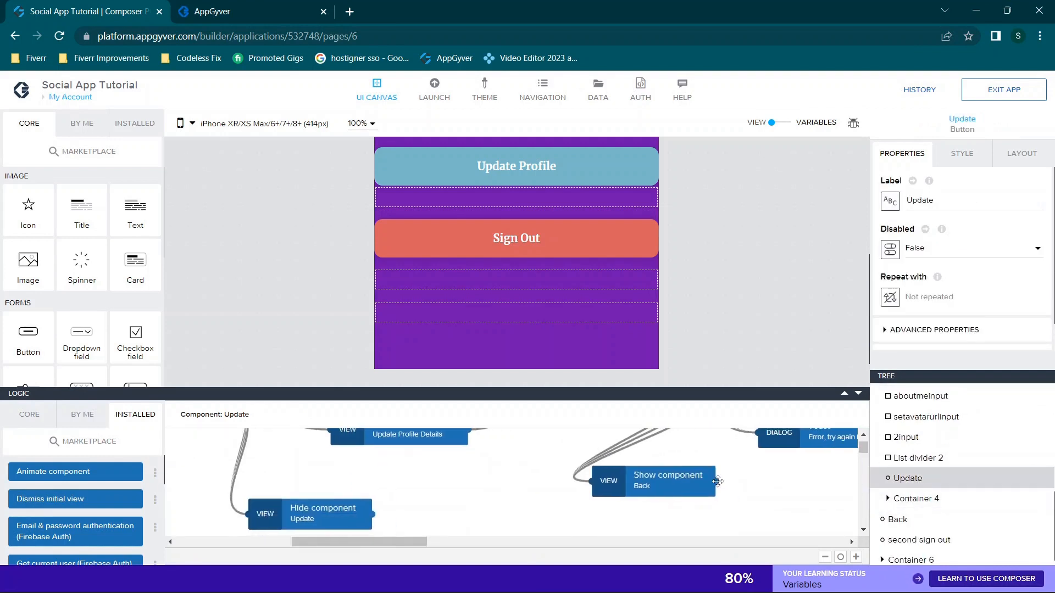
# Step through Get current user, Set app variable and the first HTTP request, opening its URL formula
pyautogui.click(844, 394)
pyautogui.scroll(2, 747, 332)
pyautogui.hscroll(-3, 749, 333)
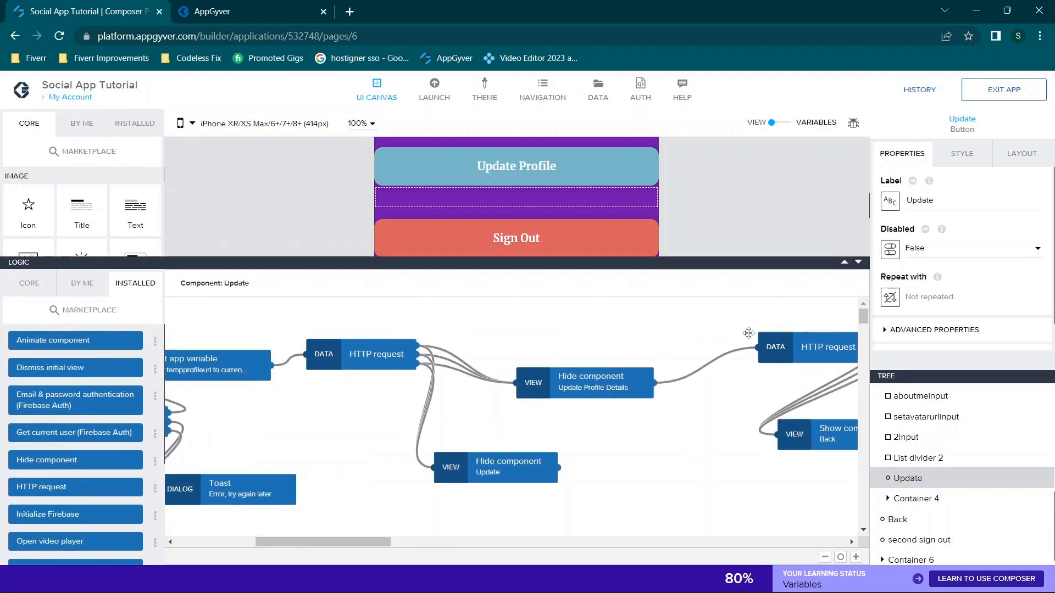
pyautogui.hscroll(-2, 749, 334)
pyautogui.hscroll(-4, 388, 370)
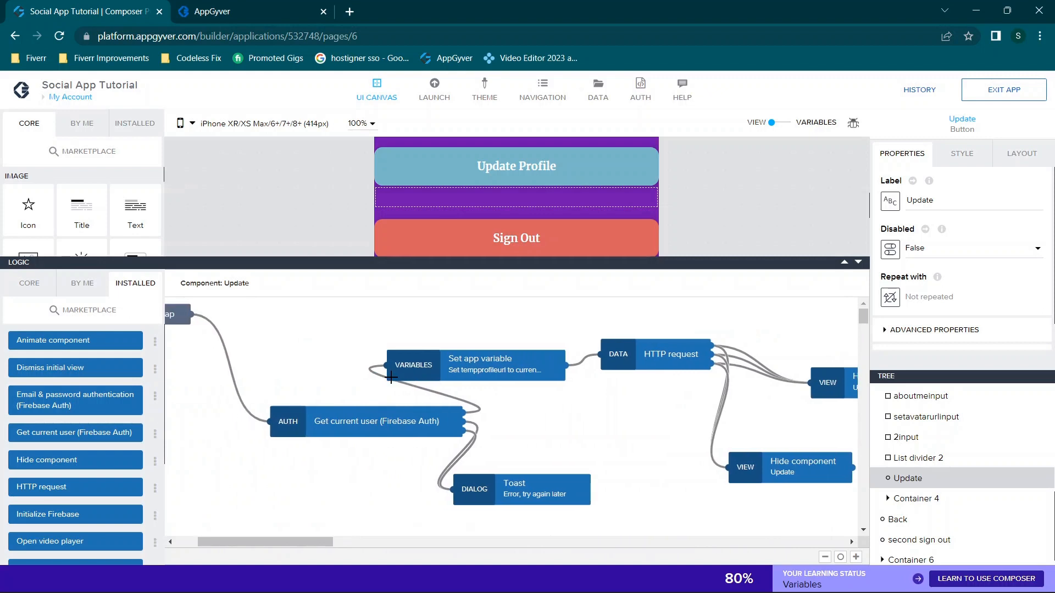
pyautogui.click(340, 415)
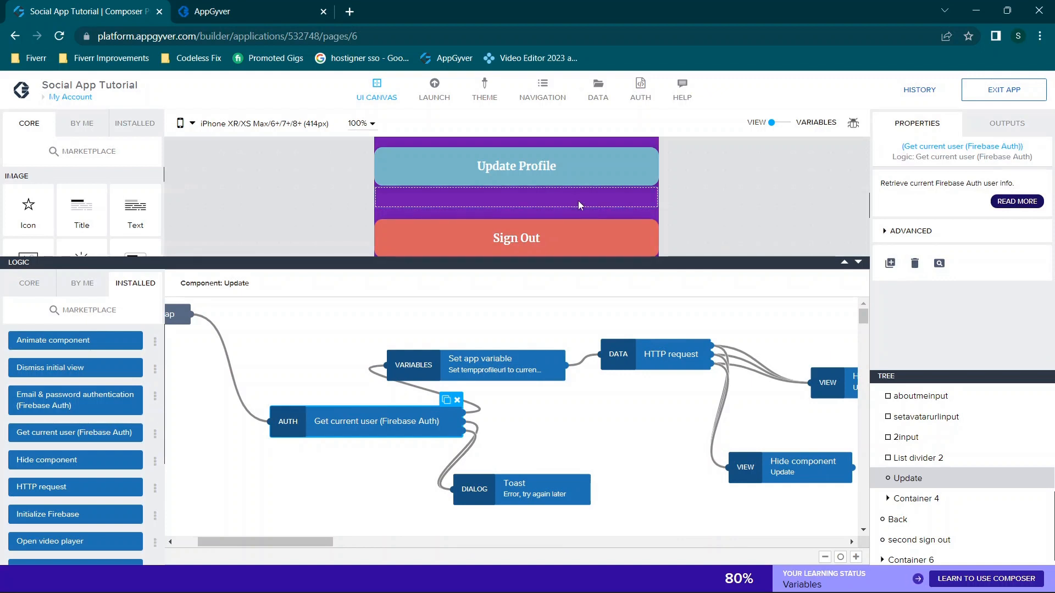
pyautogui.click(537, 372)
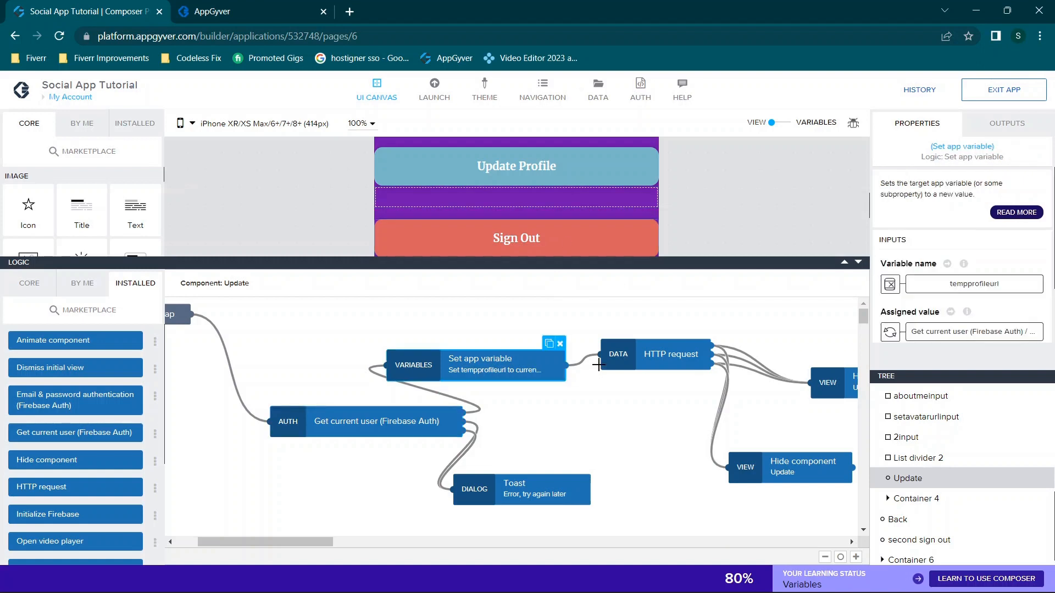
pyautogui.hscroll(3, 536, 363)
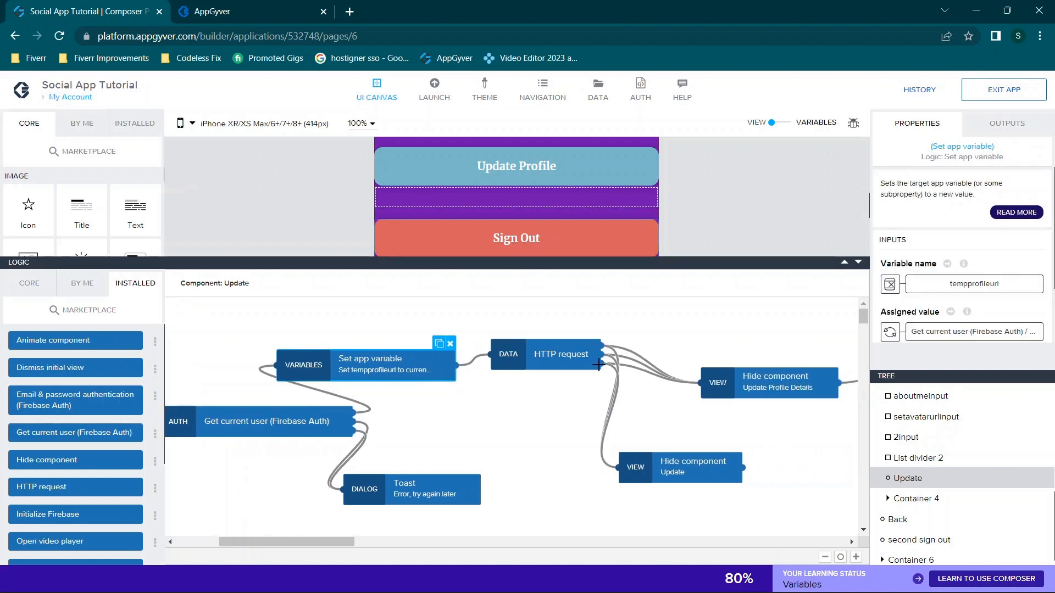
pyautogui.click(533, 352)
pyautogui.hscroll(1, 643, 358)
pyautogui.click(989, 273)
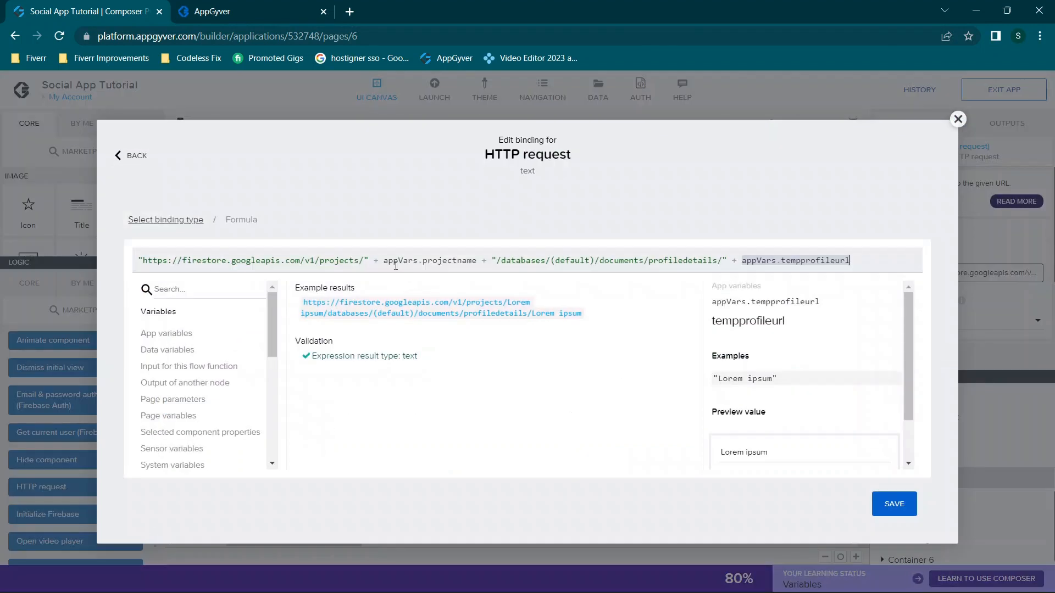
# Close the URL formula and inspect the Hide component steps for Update and Update Profile Details
pyautogui.click(958, 120)
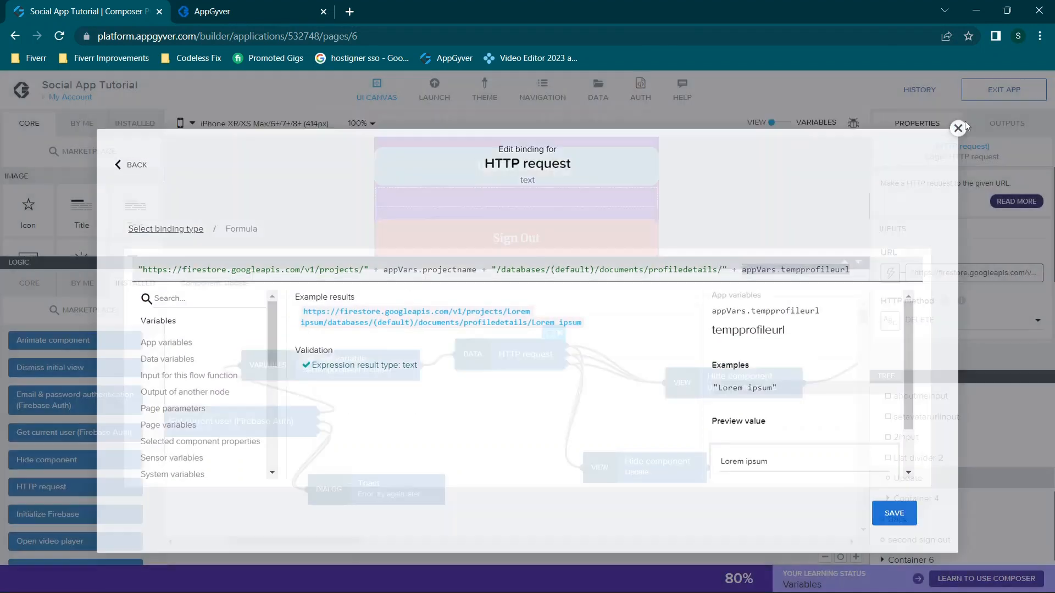
pyautogui.click(627, 475)
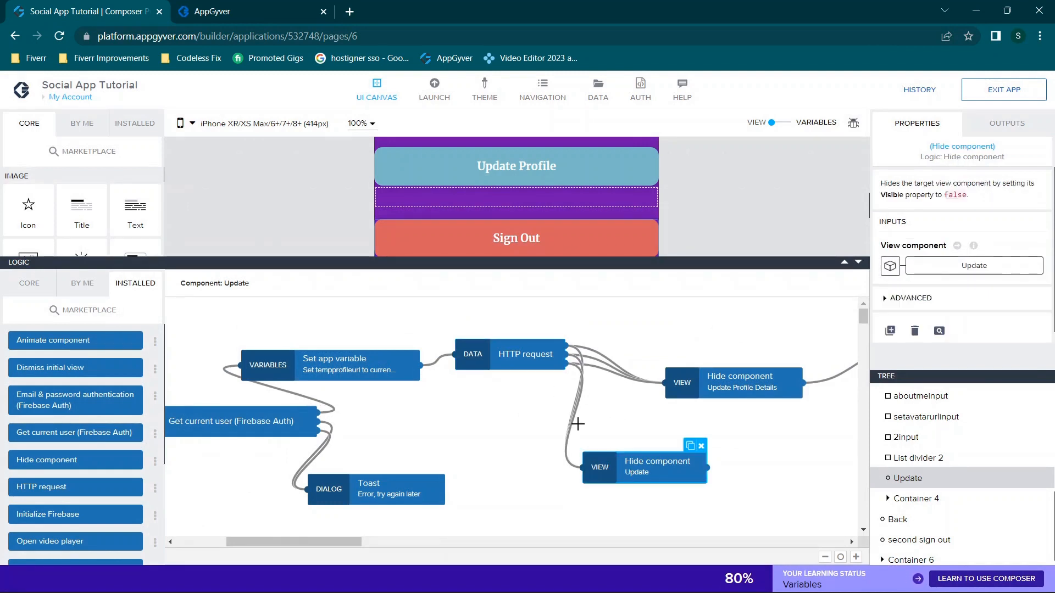
pyautogui.hscroll(5, 596, 415)
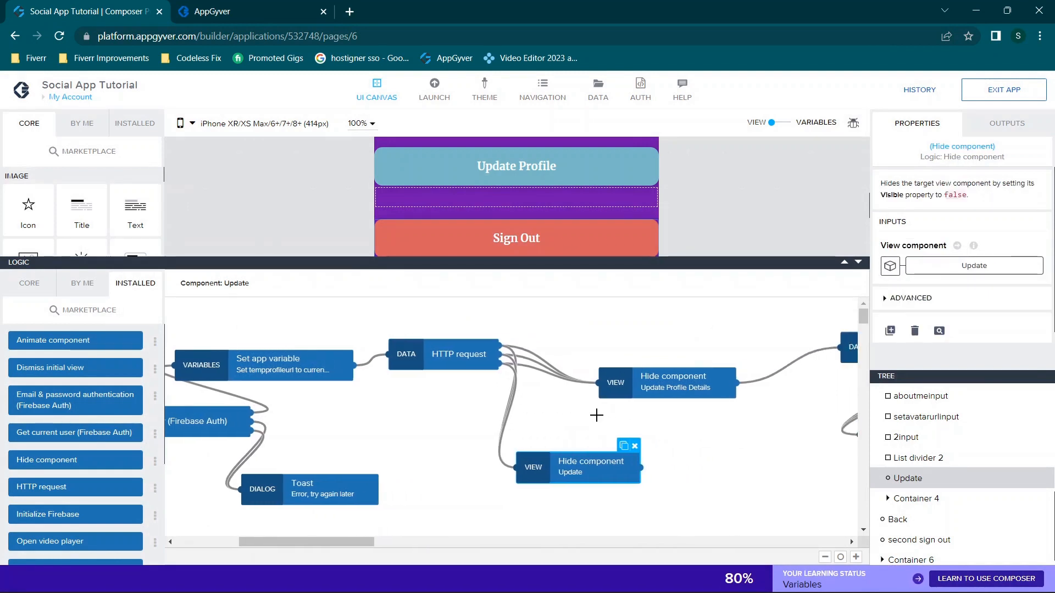
pyautogui.click(612, 387)
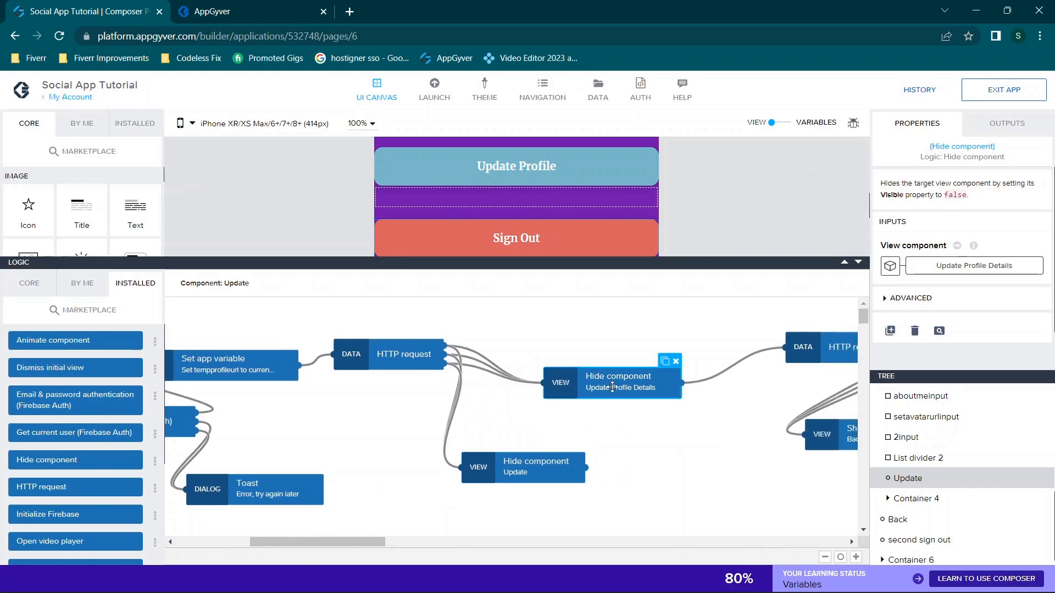
pyautogui.hscroll(9, 612, 386)
# Inspect the POST URL's documentId= plus tempprofileurl part, then go back to the app preview
pyautogui.click(611, 345)
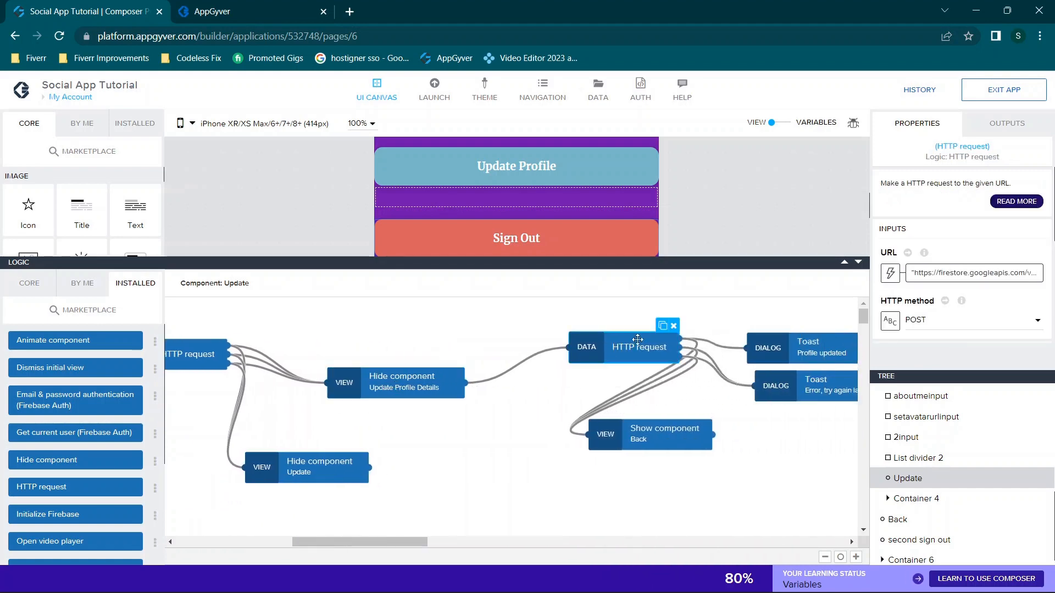
pyautogui.click(974, 273)
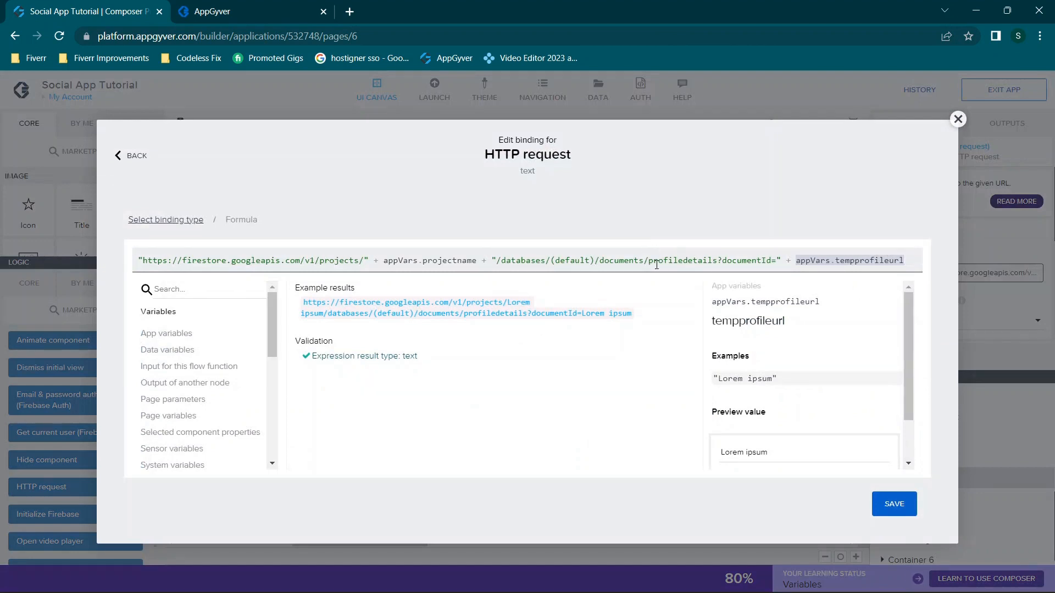
pyautogui.moveTo(672, 261); pyautogui.dragTo(746, 260)
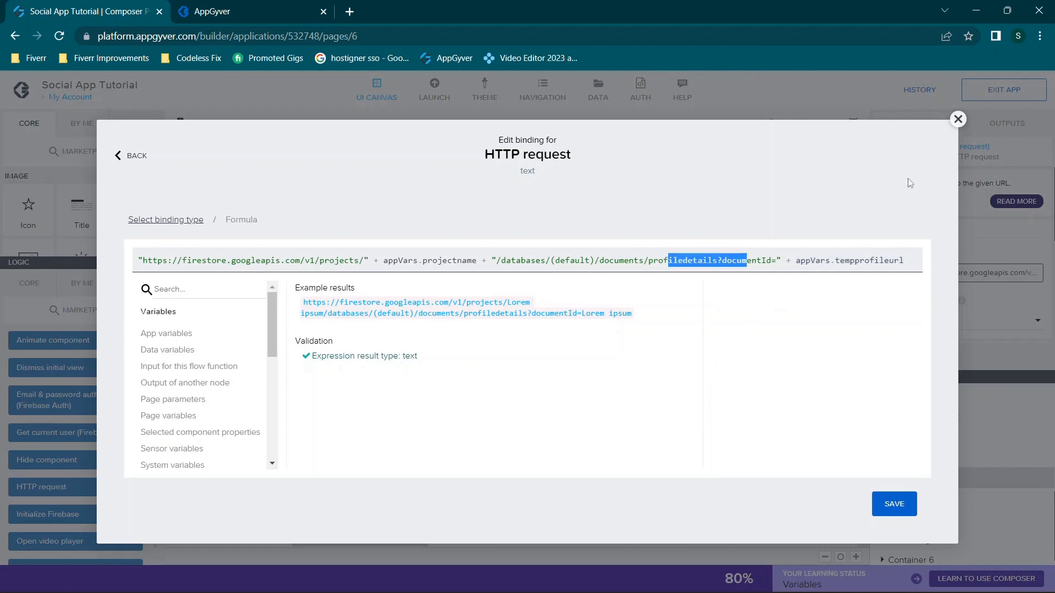
pyautogui.click(959, 124)
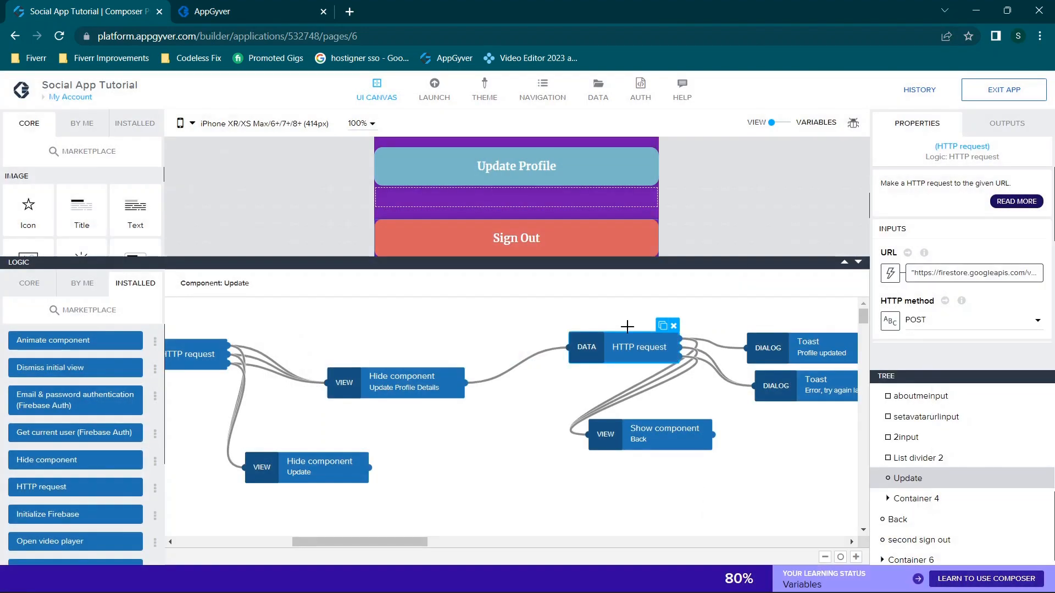
pyautogui.click(190, 5)
# Open the browser developer tools on the preview and show the Network request log
pyautogui.doubleClick(369, 9)
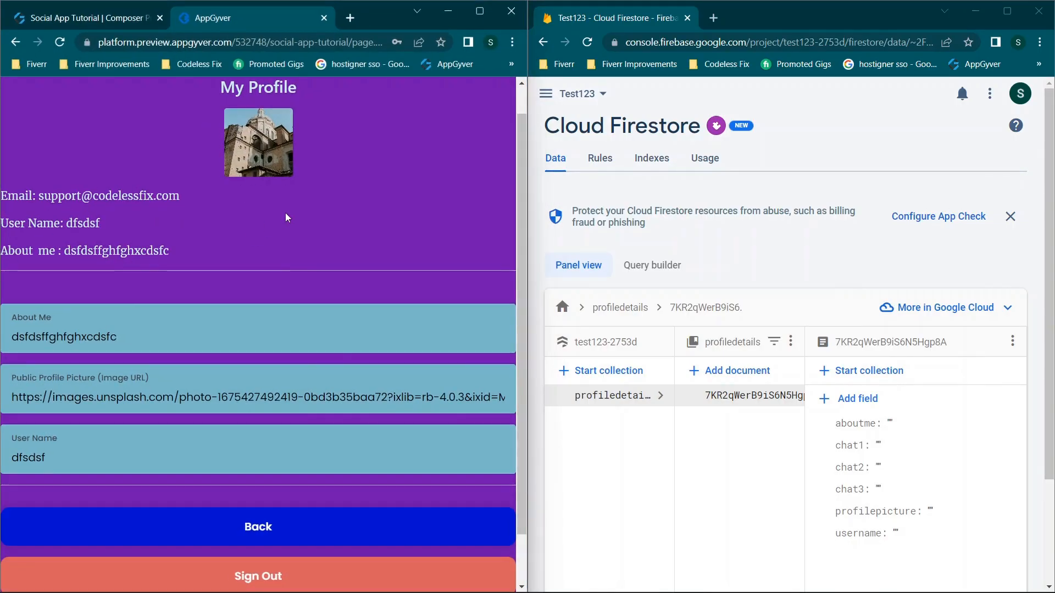
pyautogui.rightClick(285, 215)
pyautogui.click(367, 432)
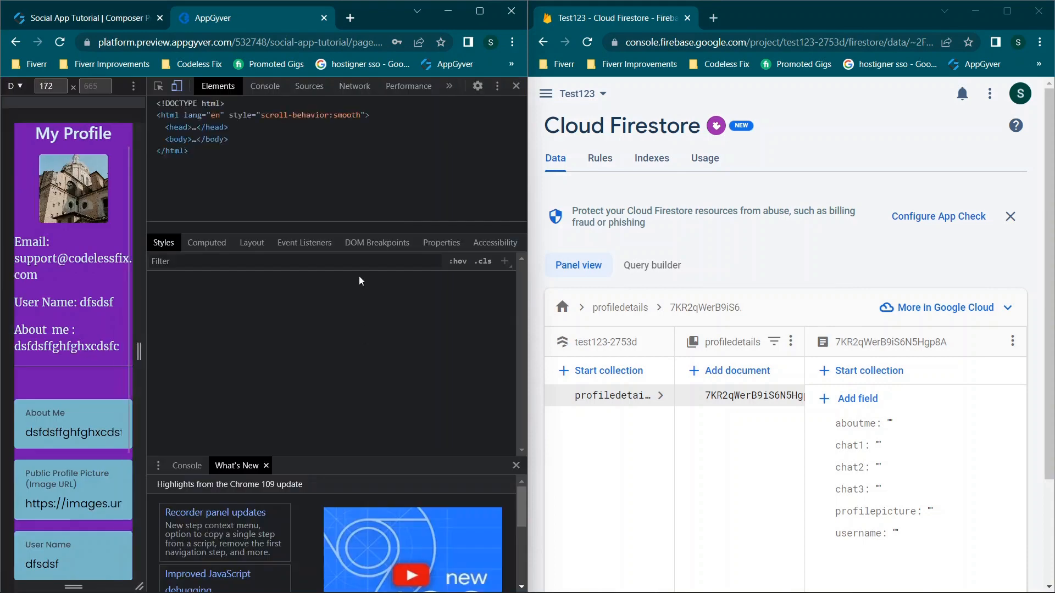
pyautogui.click(352, 86)
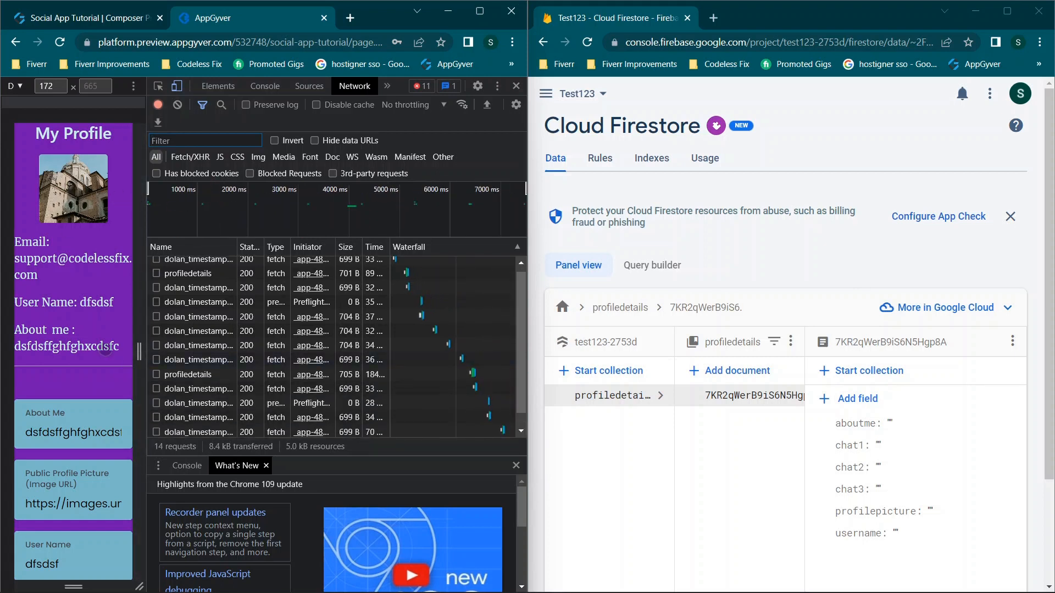
# Maximize the preview window, widen the viewport to 652 px, and show the My Profile page
pyautogui.scroll(-1, 104, 349)
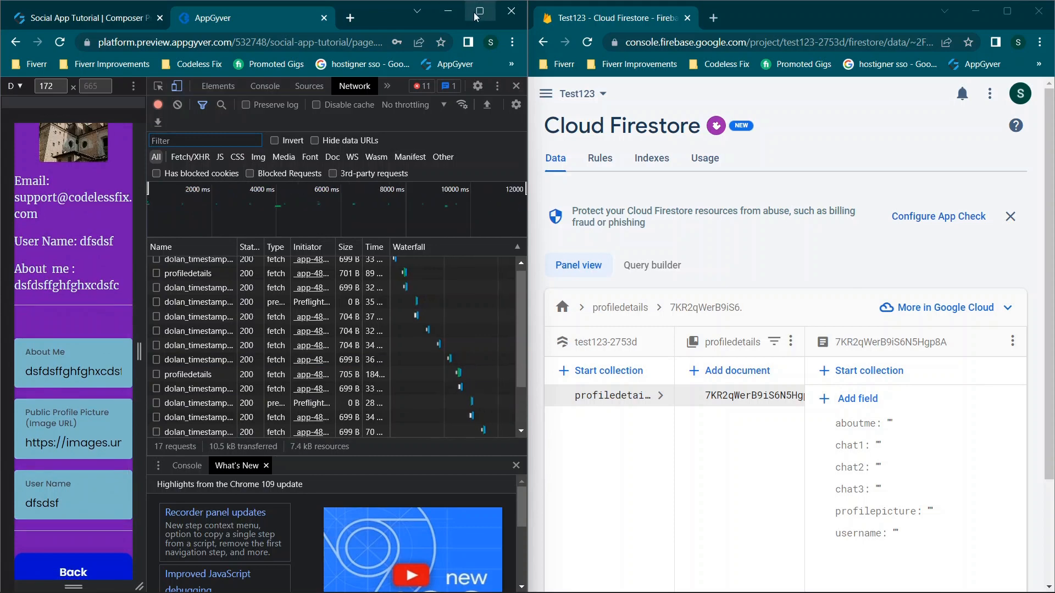
pyautogui.click(475, 17)
pyautogui.scroll(-2, 381, 434)
pyautogui.click(349, 441)
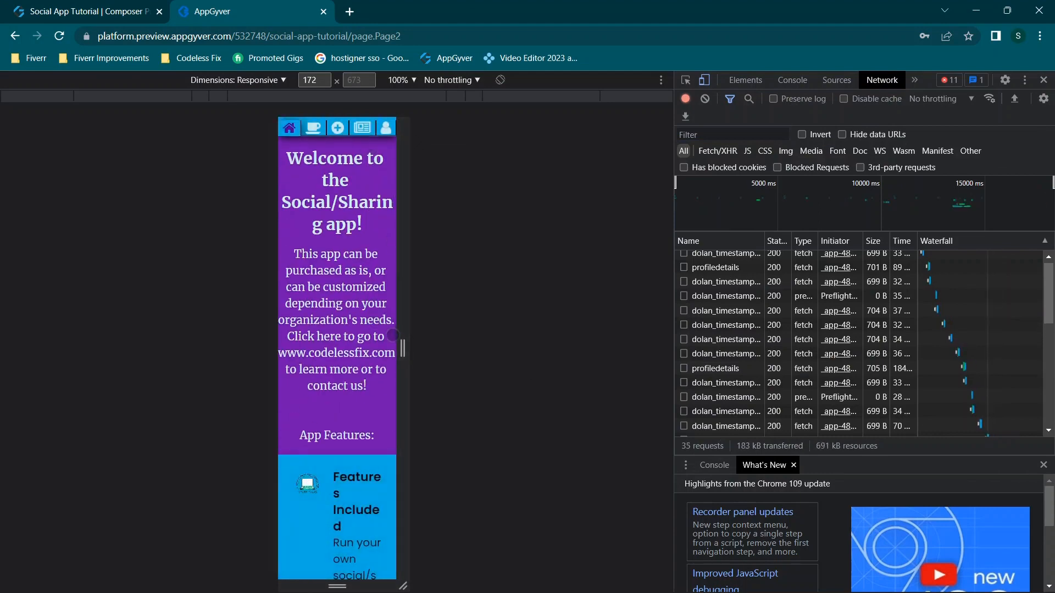
pyautogui.moveTo(403, 346); pyautogui.dragTo(565, 334)
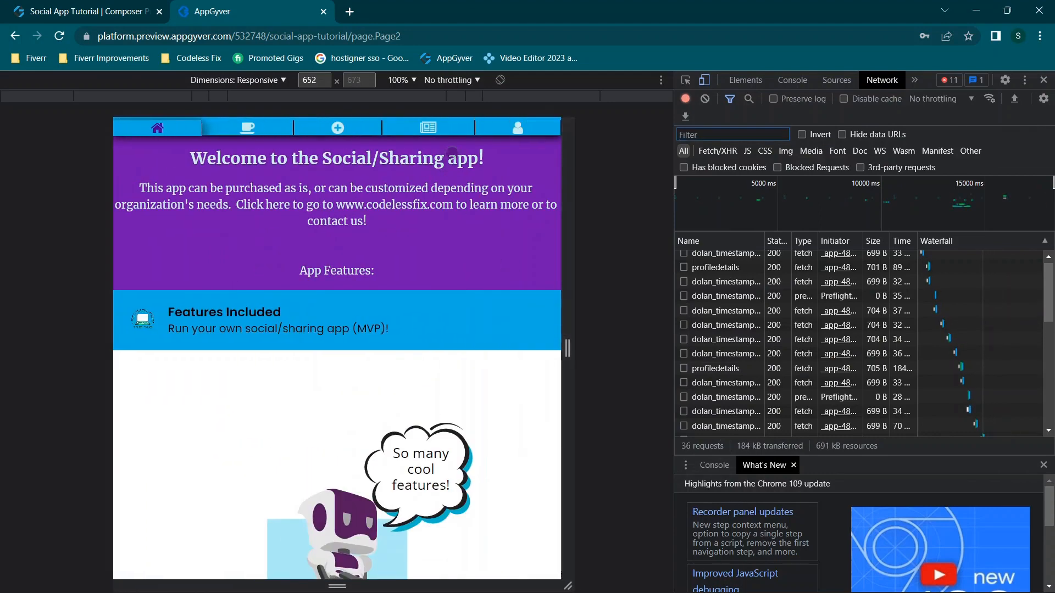
pyautogui.click(518, 128)
# Submit the profile changes through the Update Profile Details form
pyautogui.click(323, 368)
pyautogui.scroll(-3, 324, 368)
pyautogui.scroll(-5, 779, 369)
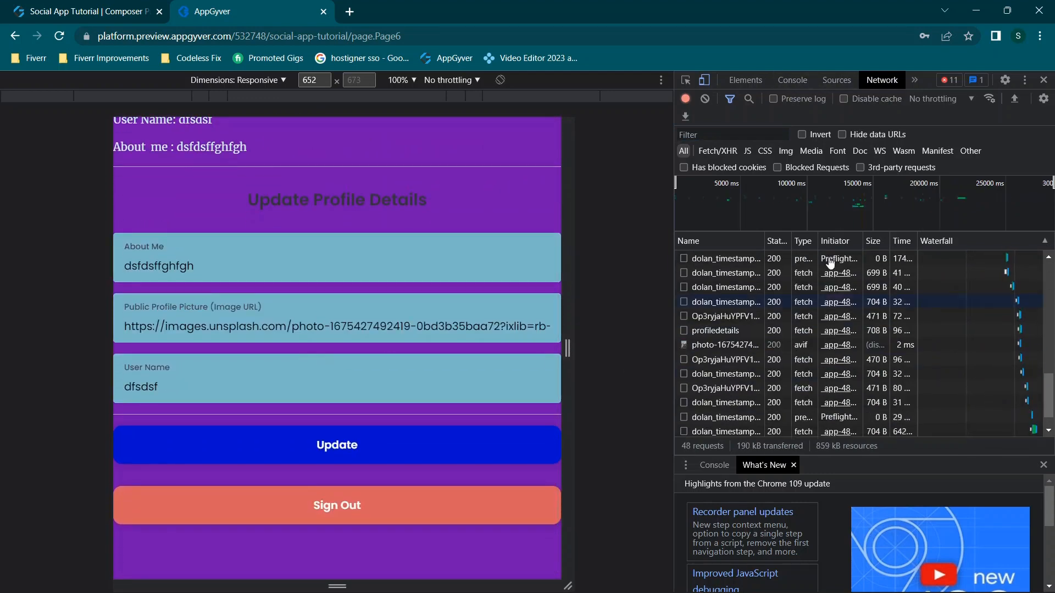
pyautogui.click(341, 444)
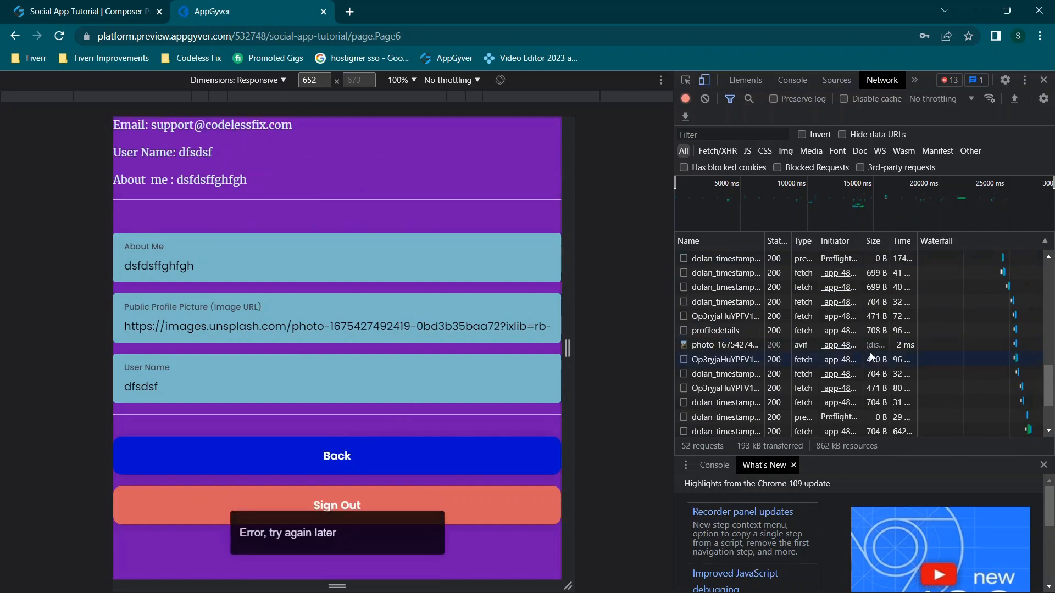
# Inspect the failed DELETE and POST profiledetails requests, both returning 403
pyautogui.scroll(-2, 806, 342)
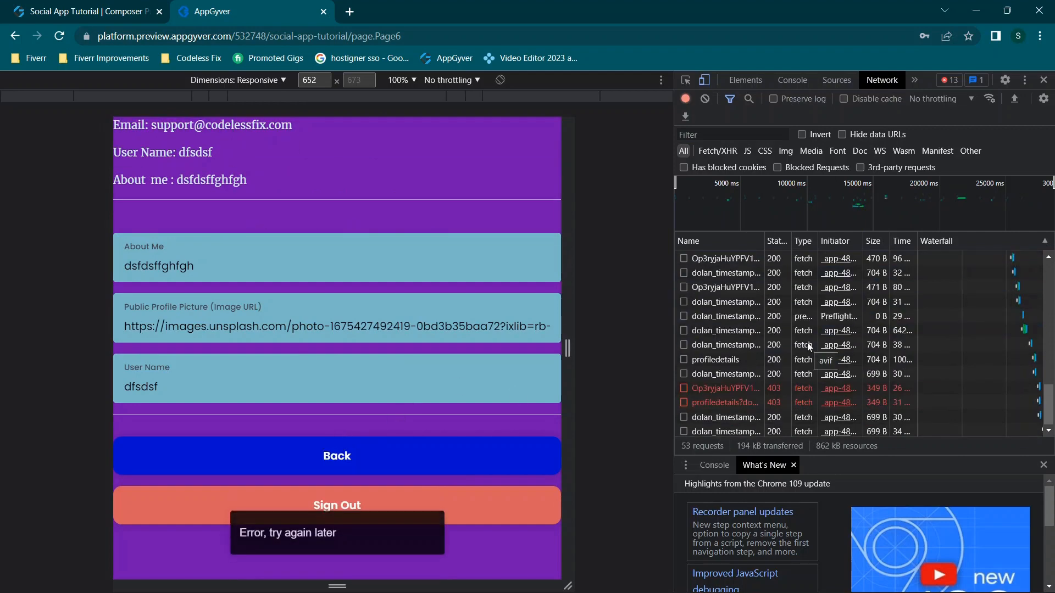
pyautogui.click(724, 387)
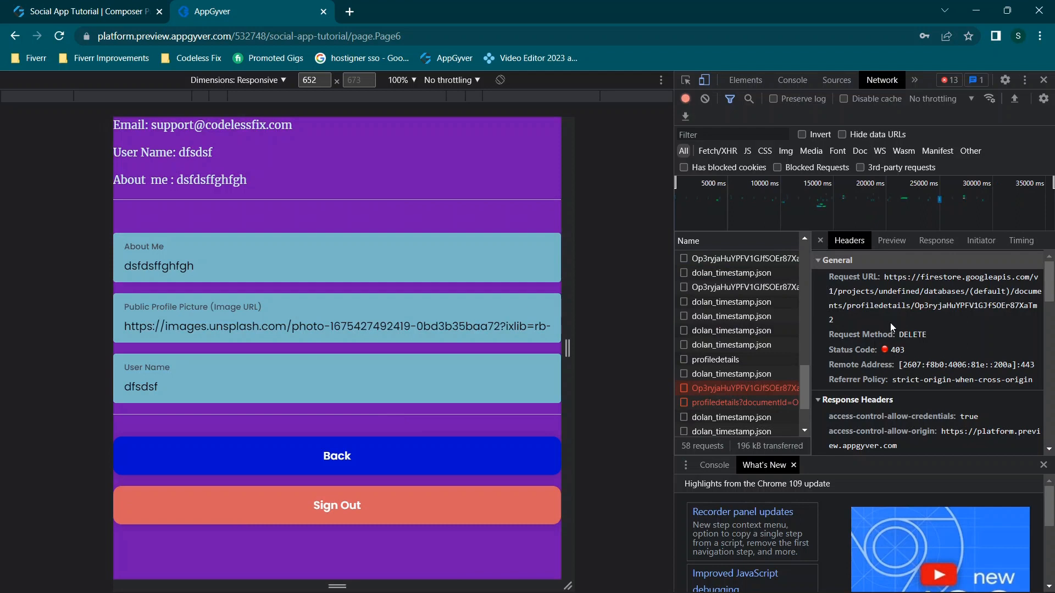
pyautogui.click(777, 402)
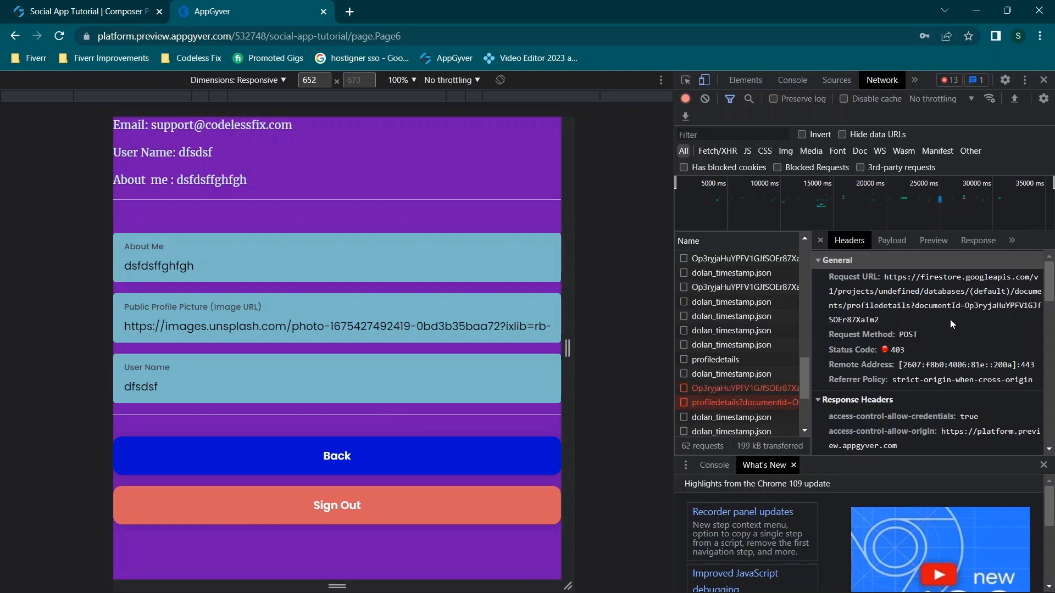
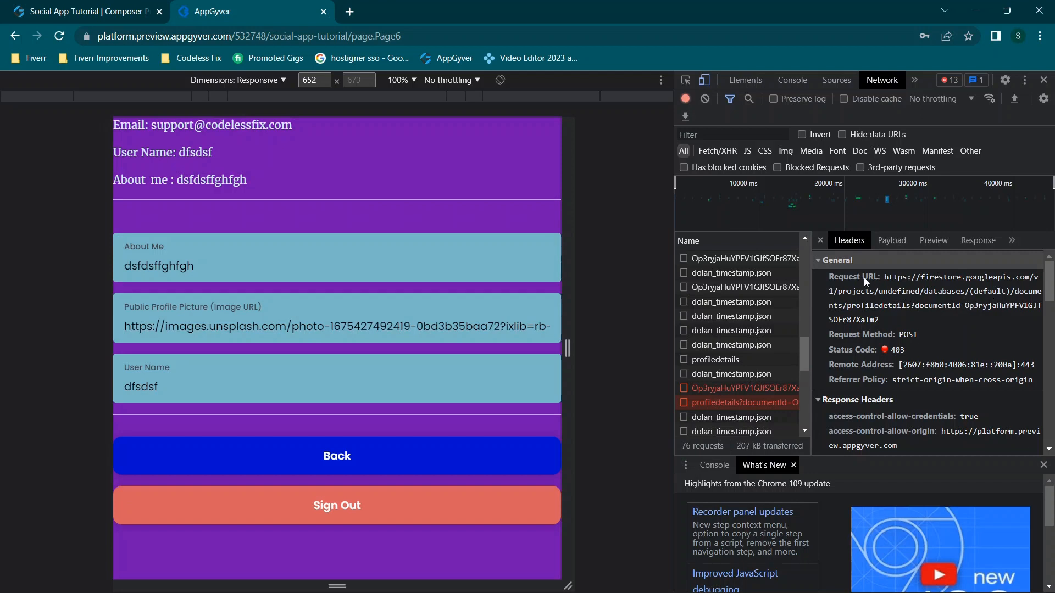
# Open the Update flow's HTTP request URL formula, built from appVars.projectname and appVars.tempprofileurl
pyautogui.click(122, 17)
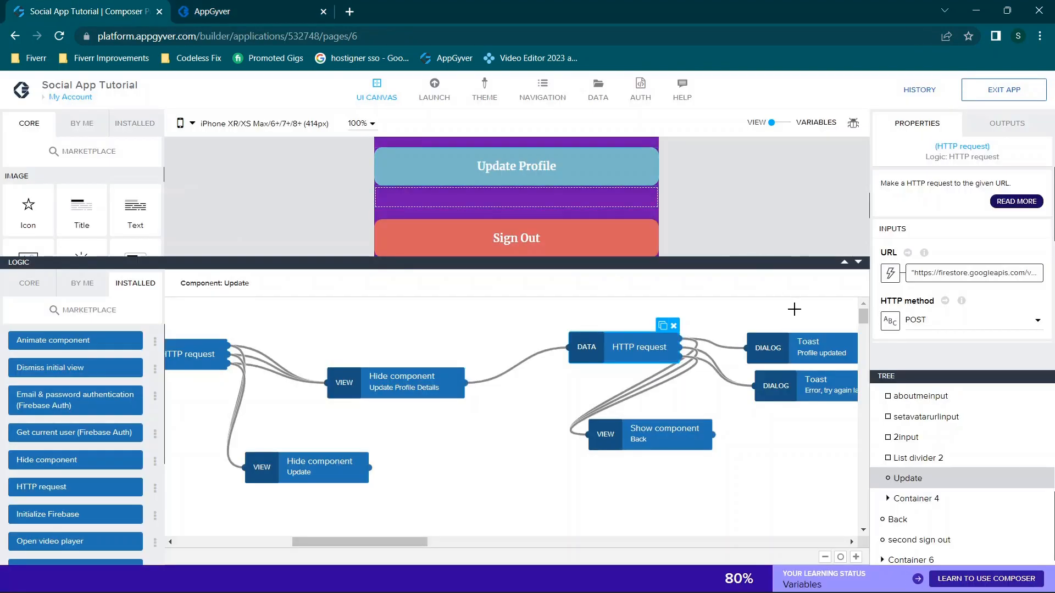
pyautogui.click(980, 274)
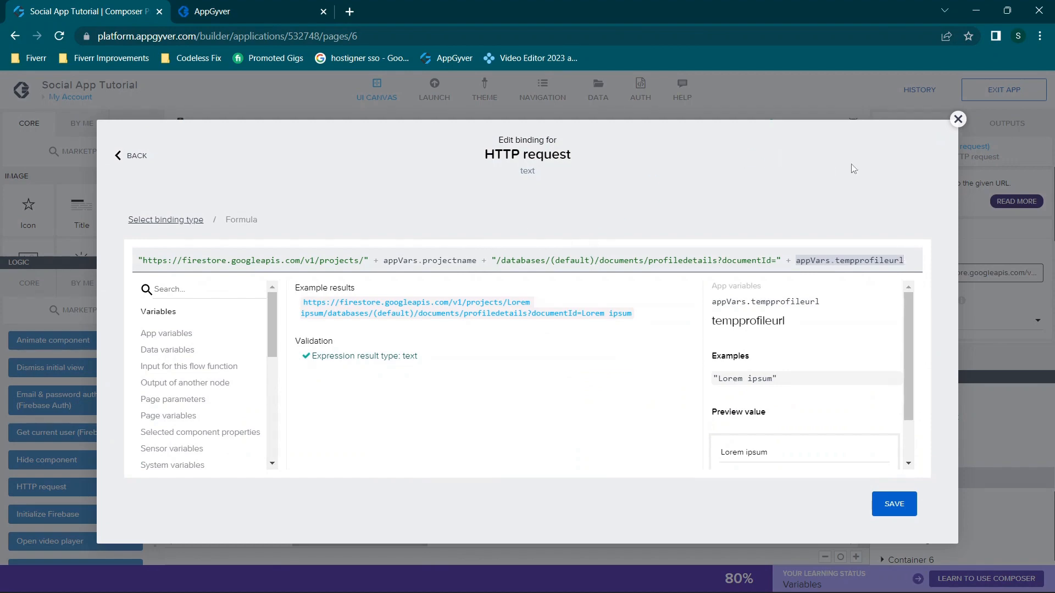
# Close the URL formula editor, glance at the preview address, and close the web preview tab
pyautogui.click(958, 119)
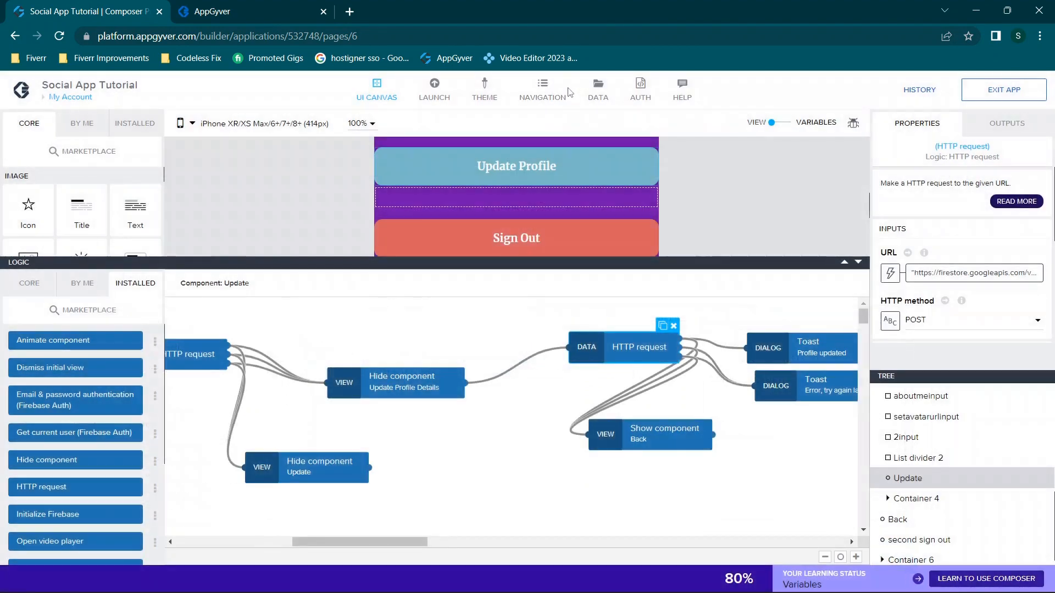
pyautogui.click(183, 8)
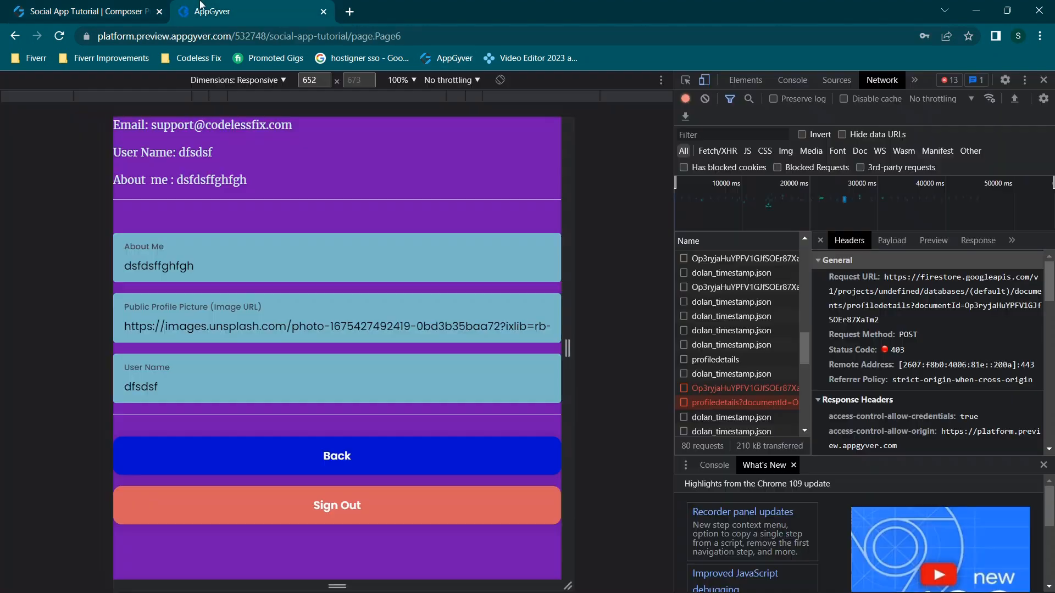
pyautogui.click(277, 39)
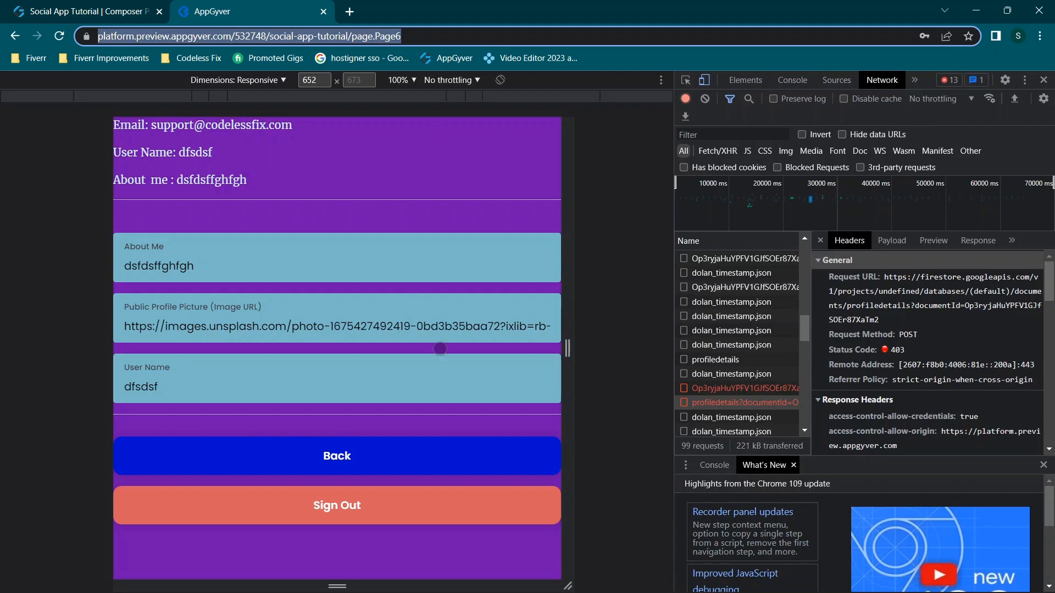
pyautogui.click(88, 11)
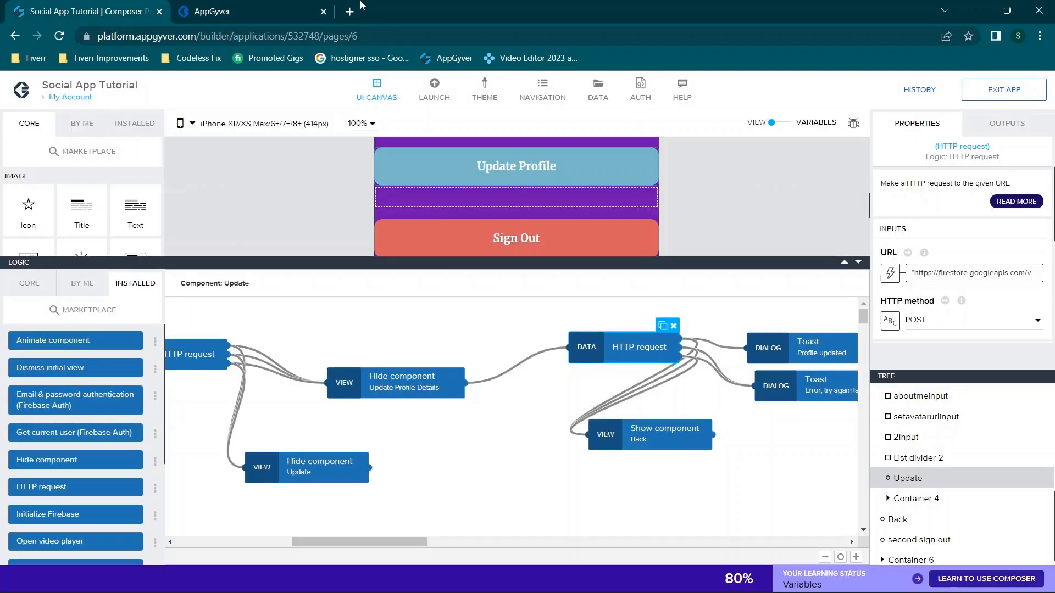
pyautogui.click(273, 6)
pyautogui.click(324, 12)
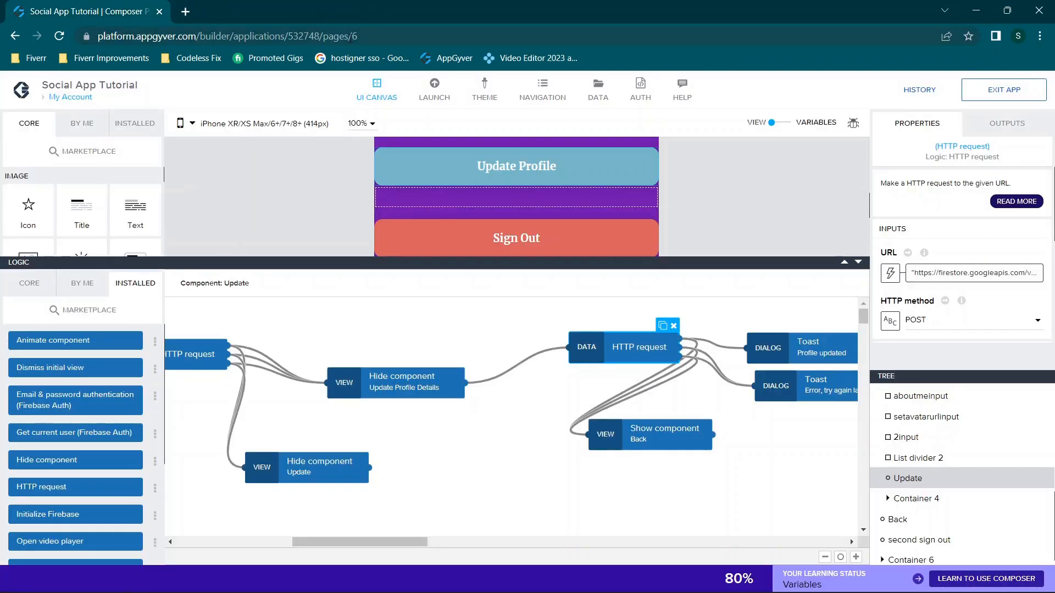
# Pan the logic flow to the error toast, then open the Profiledetails data resource configuration
pyautogui.hscroll(-5, 462, 372)
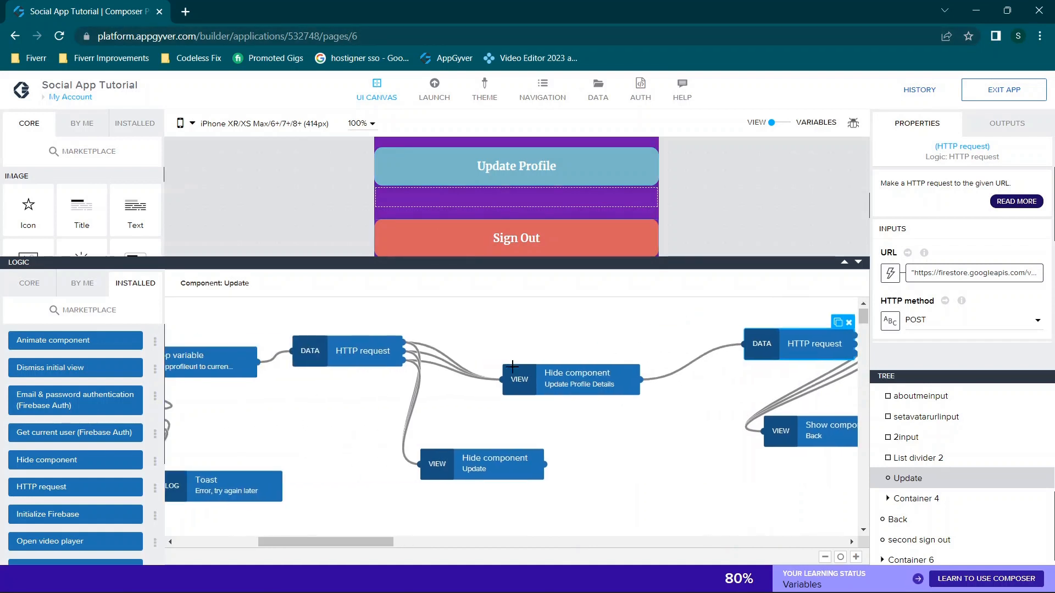
pyautogui.hscroll(-3, 256, 456)
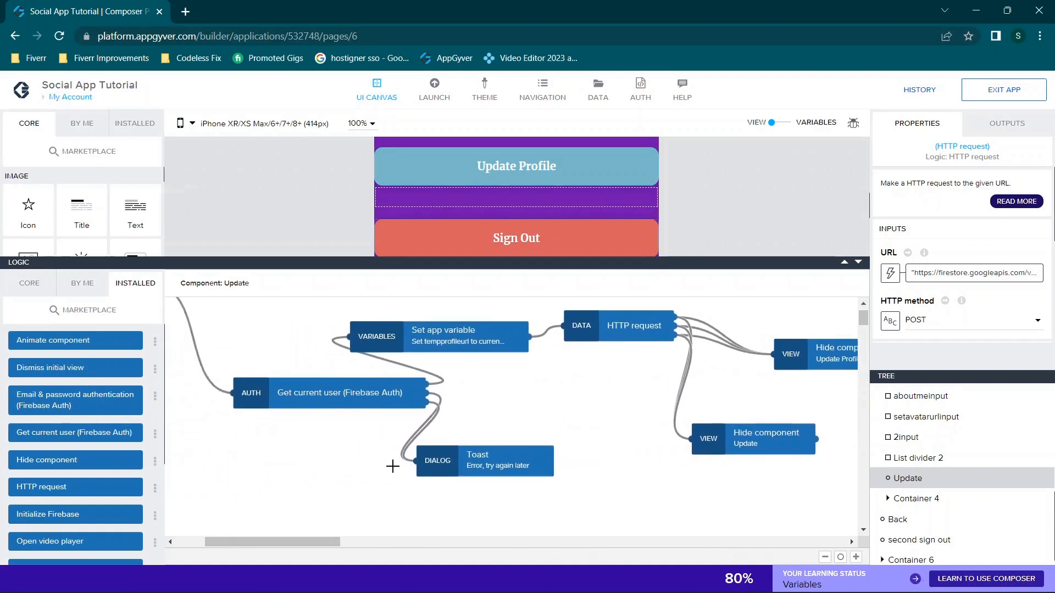
pyautogui.click(502, 455)
pyautogui.hscroll(3, 714, 373)
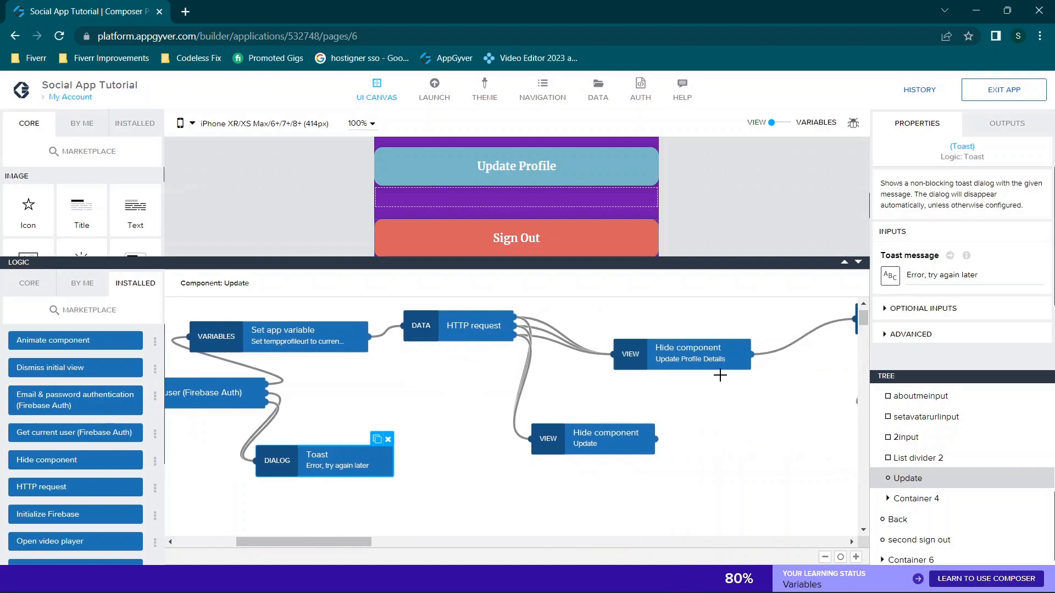
pyautogui.hscroll(4, 720, 375)
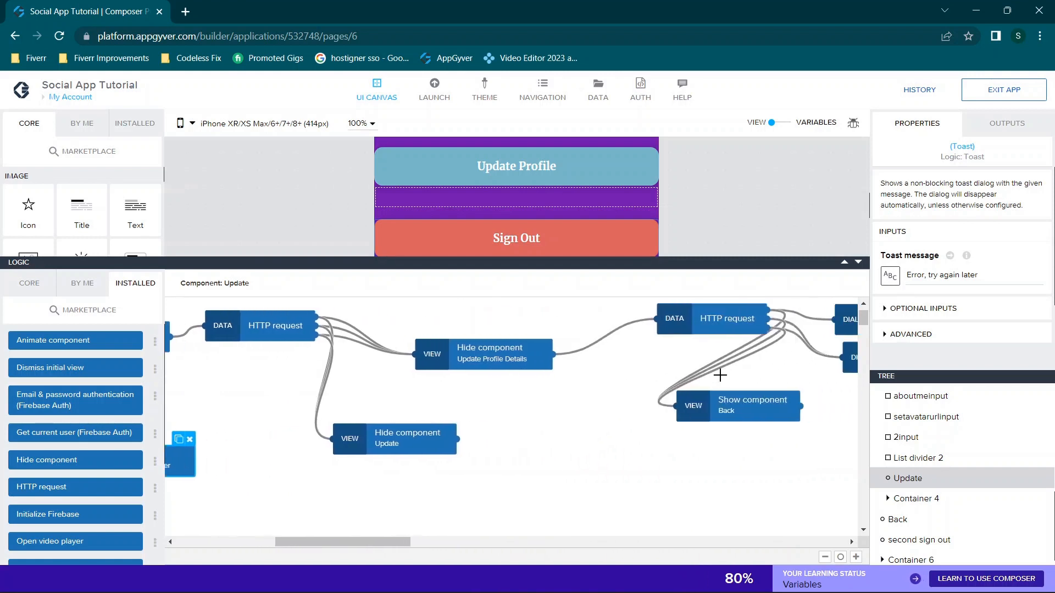
pyautogui.click(598, 86)
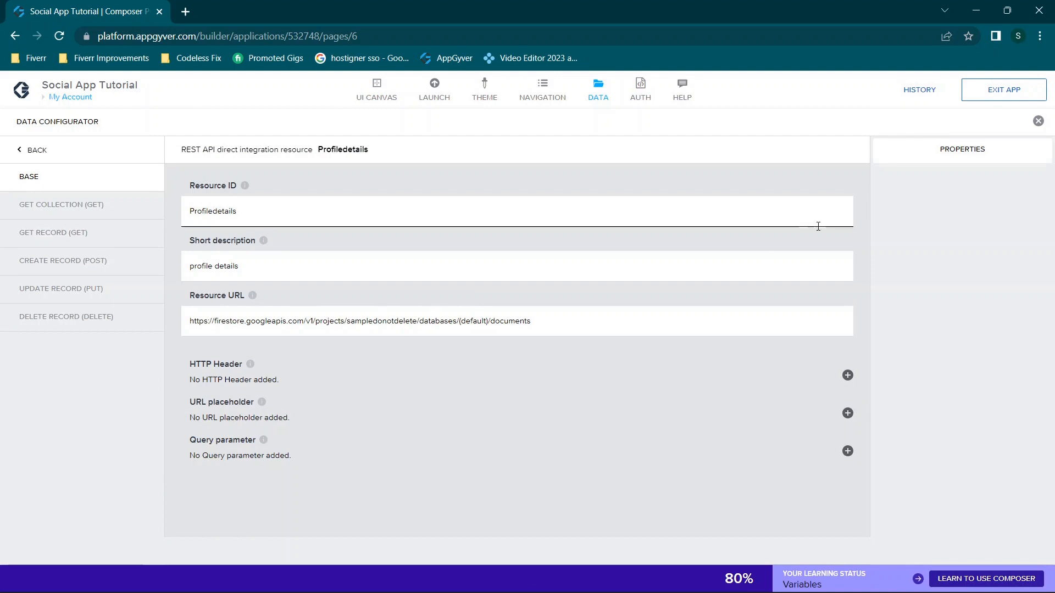
# Change the projectname app variable's initial value to sampledonotdelete and save the app
pyautogui.click(1037, 121)
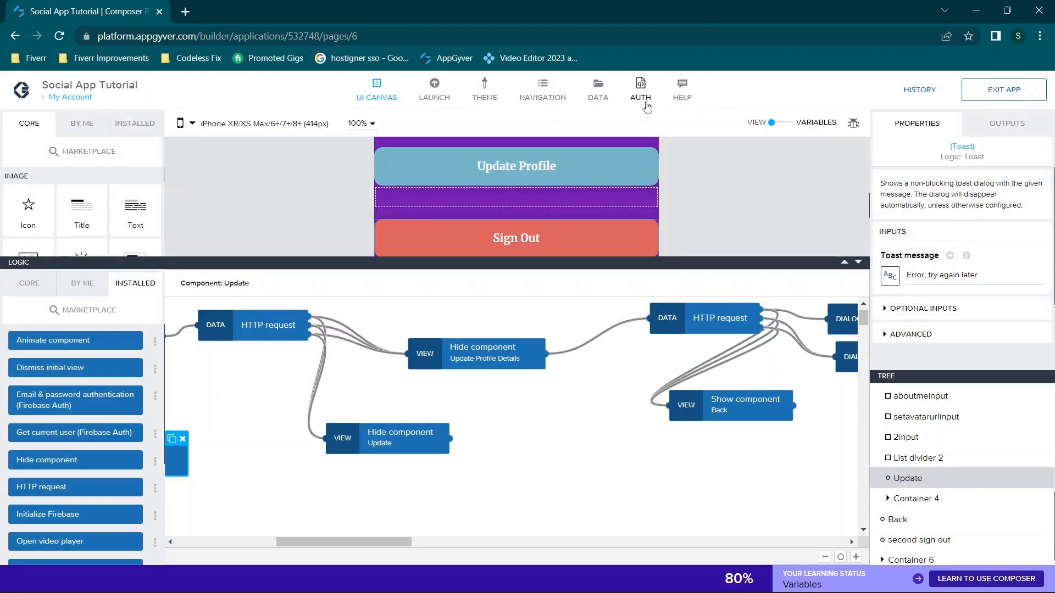
pyautogui.click(787, 127)
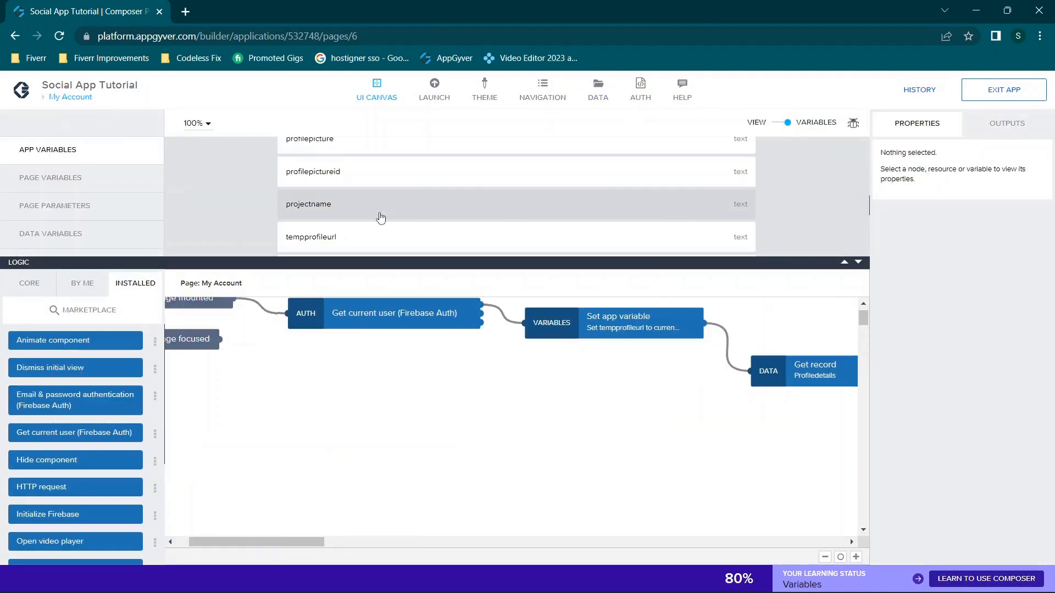
pyautogui.scroll(-1, 518, 216)
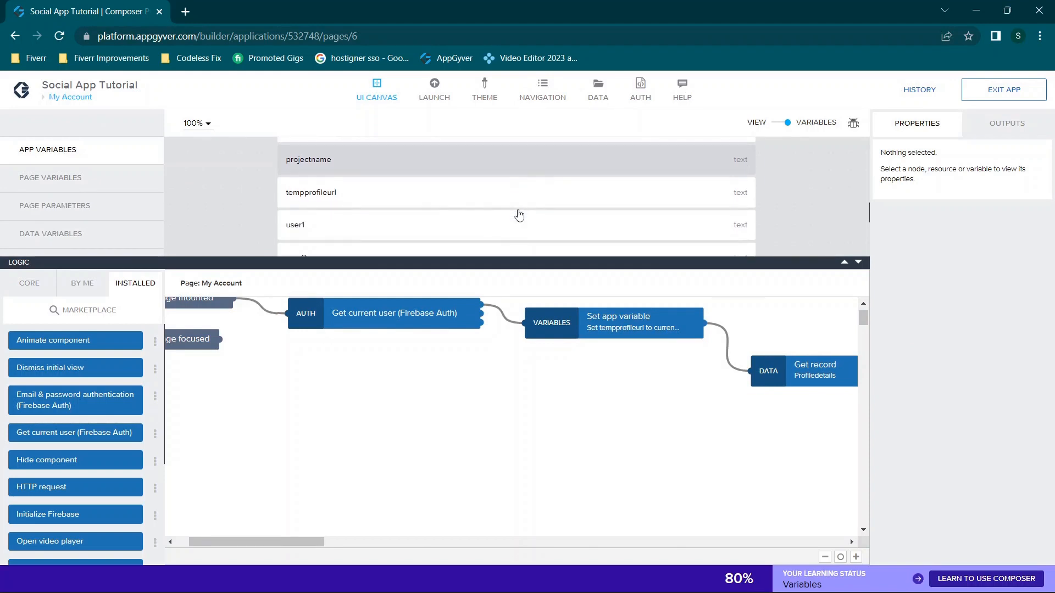
pyautogui.click(543, 175)
pyautogui.moveTo(942, 379); pyautogui.dragTo(693, 396)
pyautogui.write('sampledonotdelete')
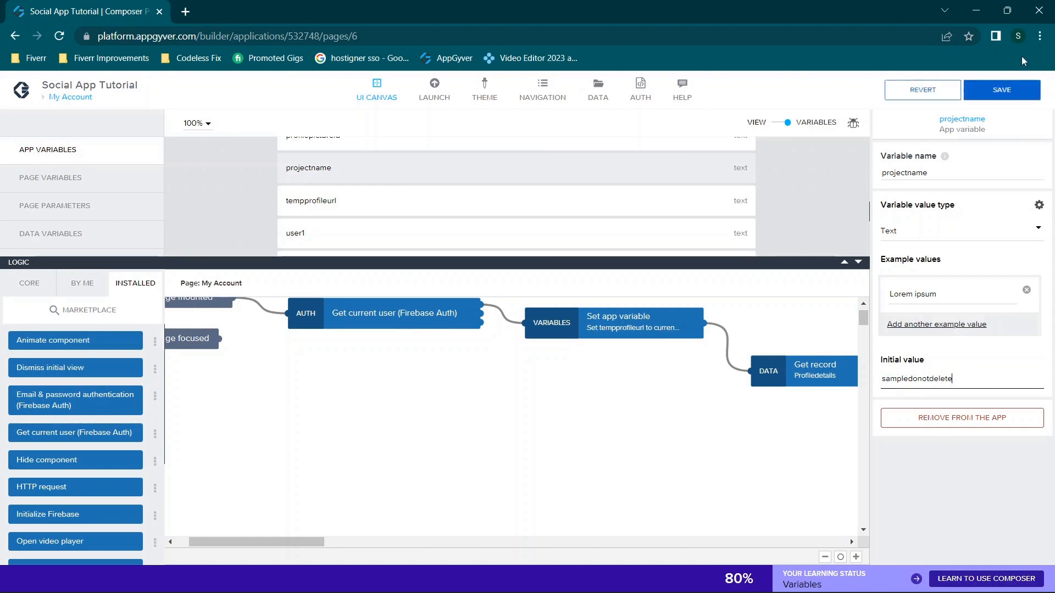
pyautogui.click(1001, 90)
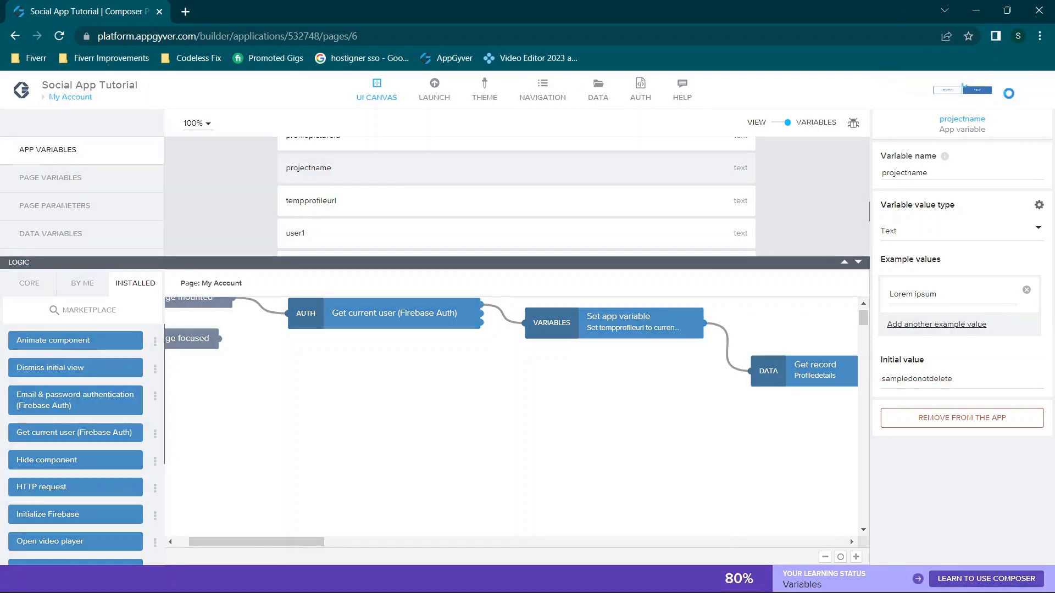
# Dock the editor window on the left half to view Firestore, then maximize it again
pyautogui.doubleClick(246, 4)
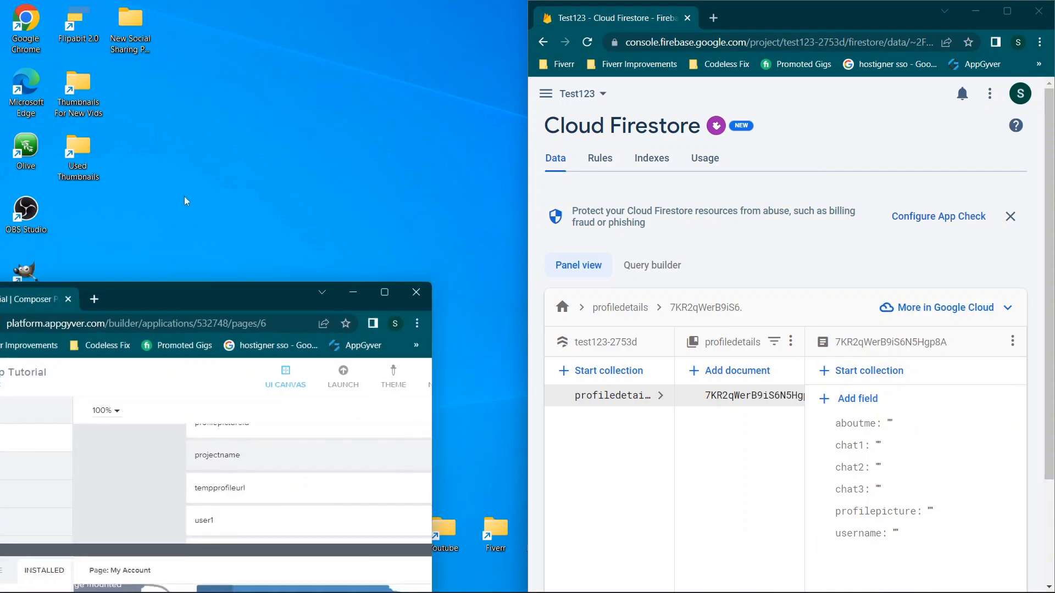
pyautogui.moveTo(263, 296); pyautogui.dragTo(1, 170)
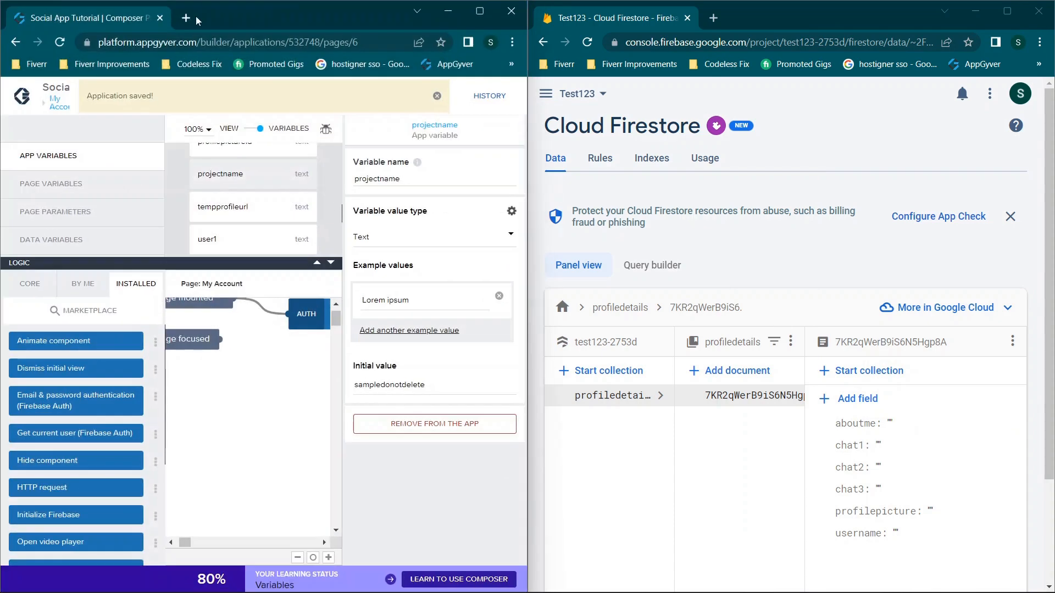
pyautogui.click(187, 19)
pyautogui.click(327, 20)
pyautogui.moveTo(477, 12)
pyautogui.click(480, 11)
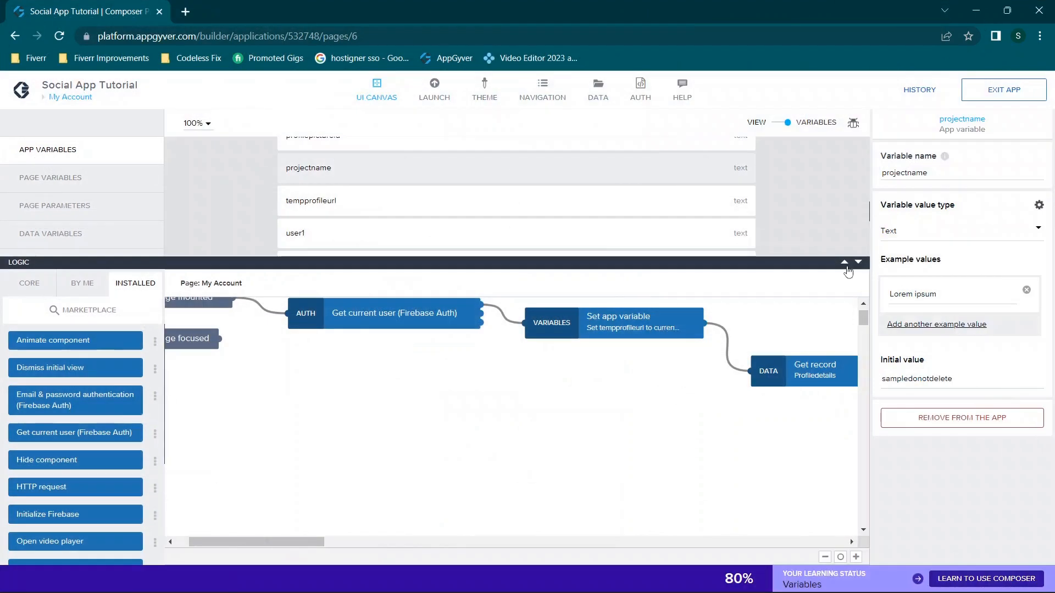
# Select the Update Profile button on the page layout and review its advanced properties
pyautogui.click(780, 122)
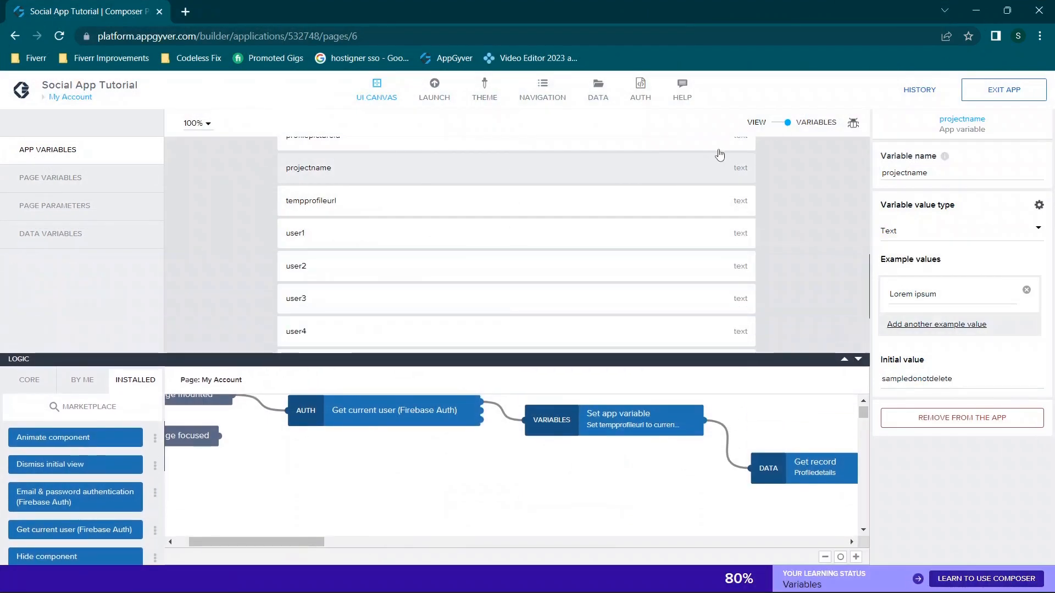
pyautogui.scroll(2, 680, 206)
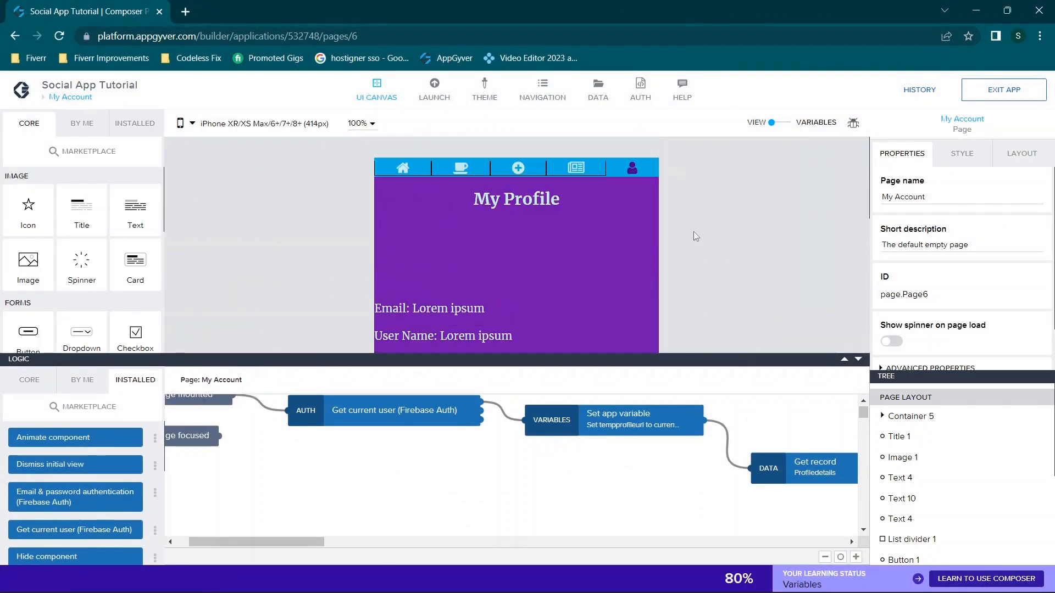
pyautogui.scroll(-2, 659, 252)
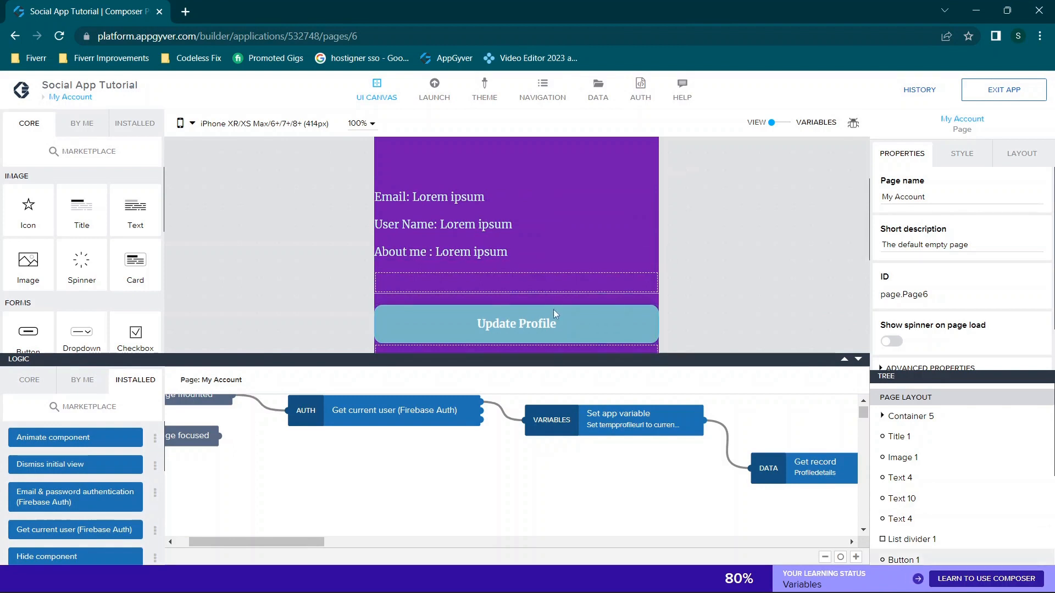
pyautogui.click(553, 309)
pyautogui.scroll(-1, 934, 302)
pyautogui.click(935, 300)
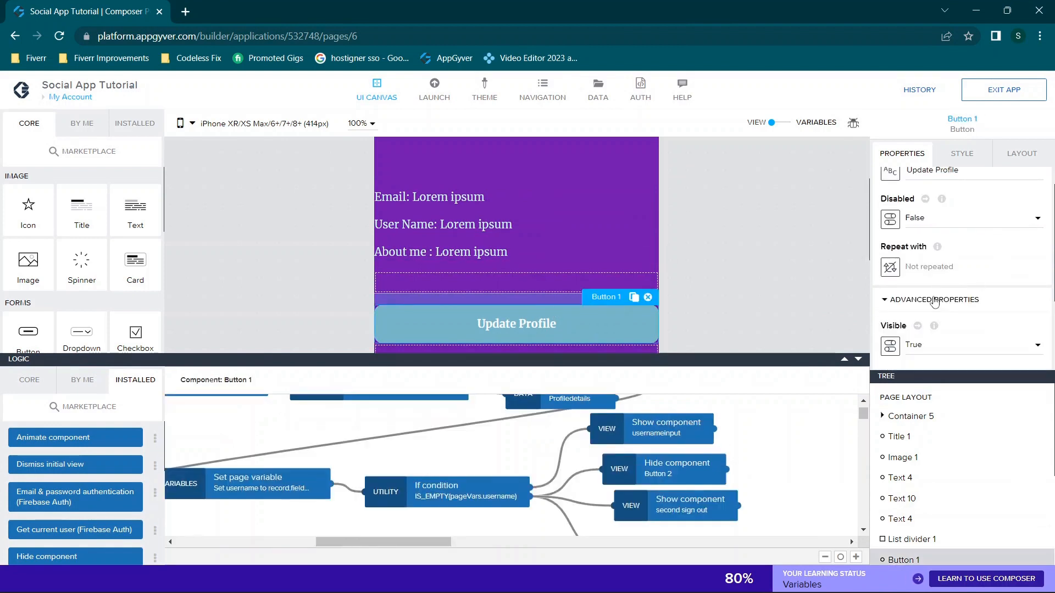
pyautogui.scroll(-2, 928, 258)
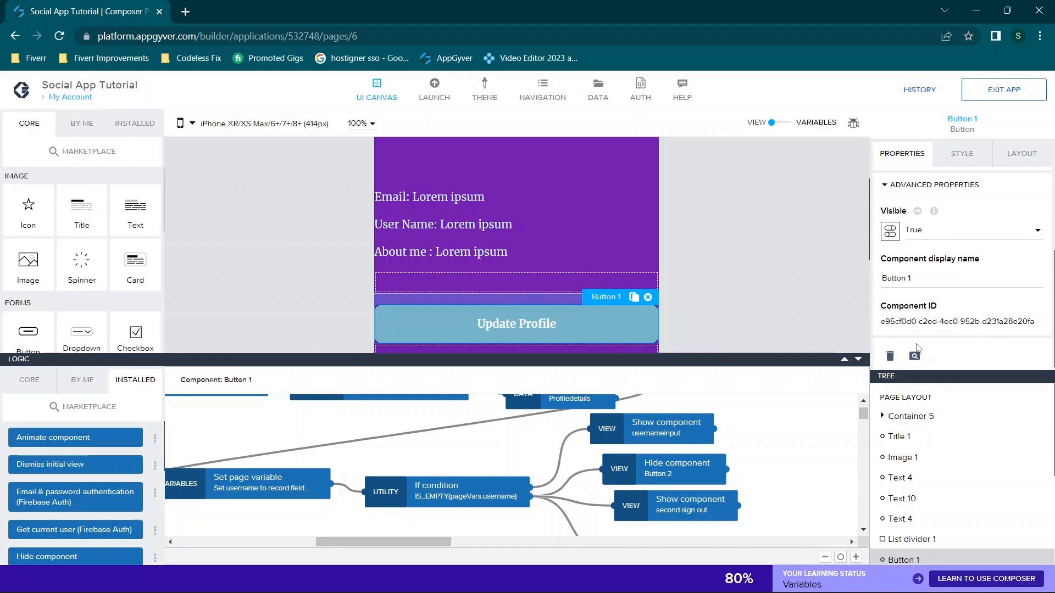
pyautogui.scroll(-3, 926, 444)
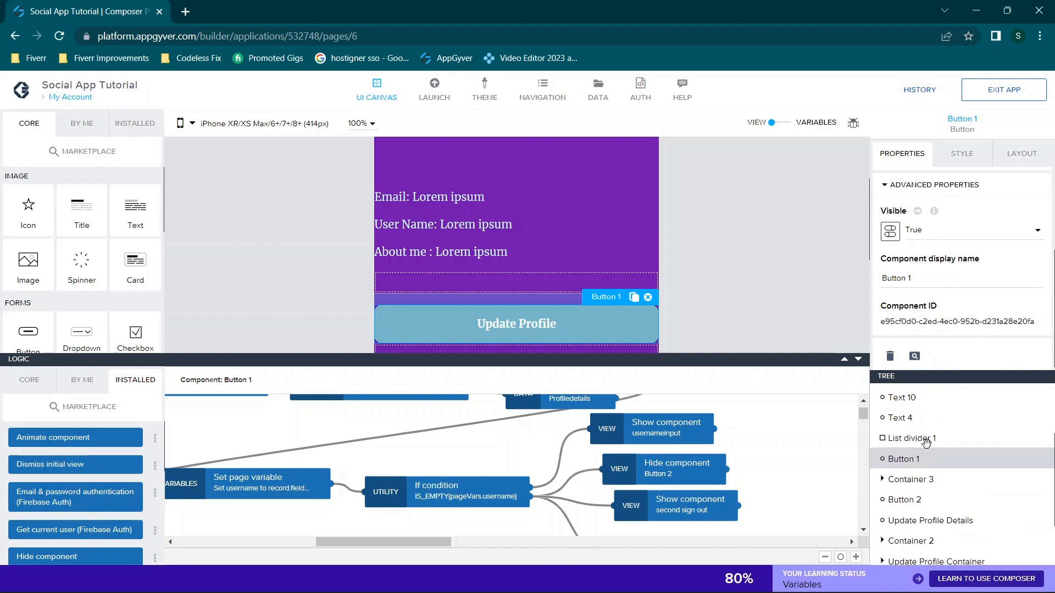
pyautogui.scroll(1, 926, 444)
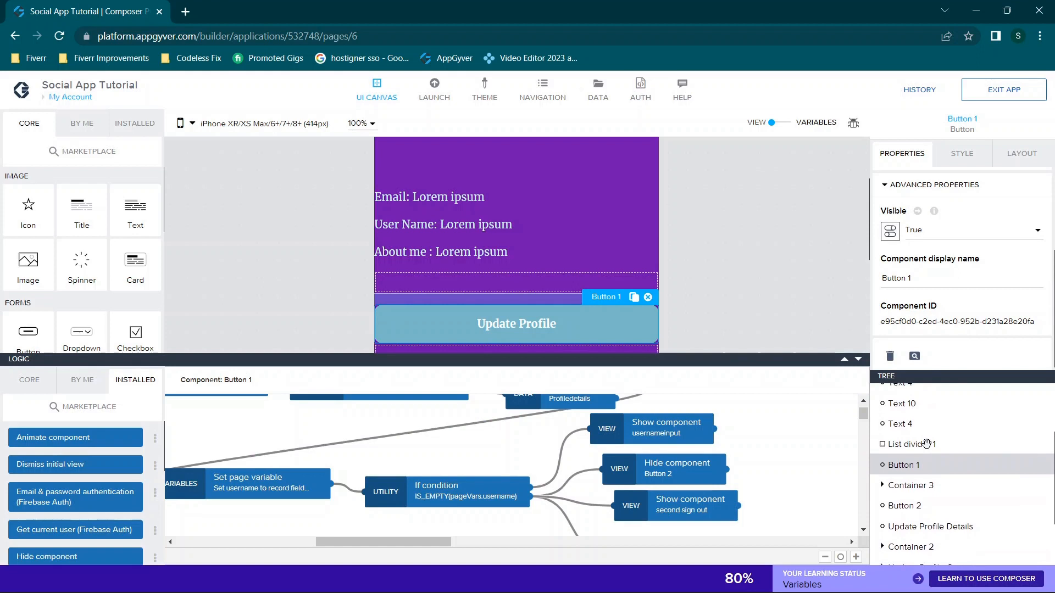
pyautogui.scroll(-2, 926, 444)
pyautogui.scroll(-1, 927, 443)
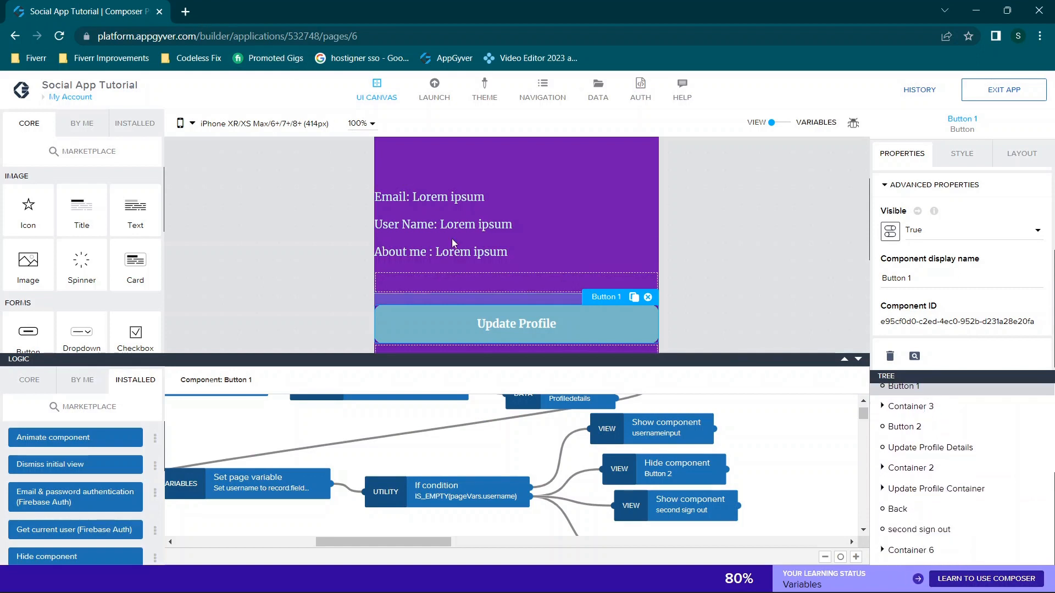
pyautogui.scroll(-1, 451, 238)
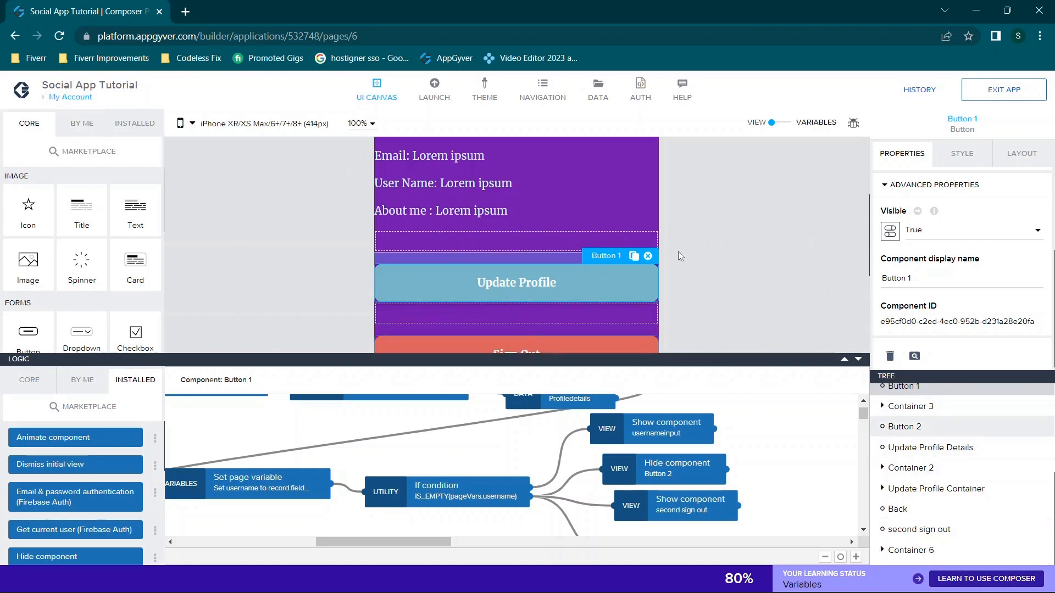
pyautogui.scroll(-4, 678, 251)
pyautogui.scroll(4, 540, 301)
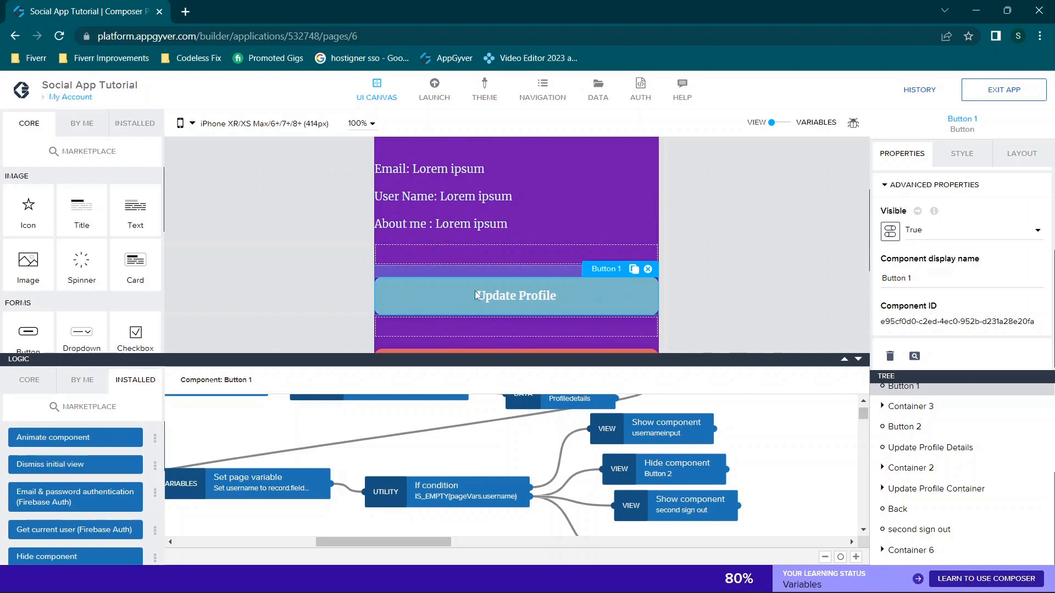
pyautogui.scroll(-3, 728, 283)
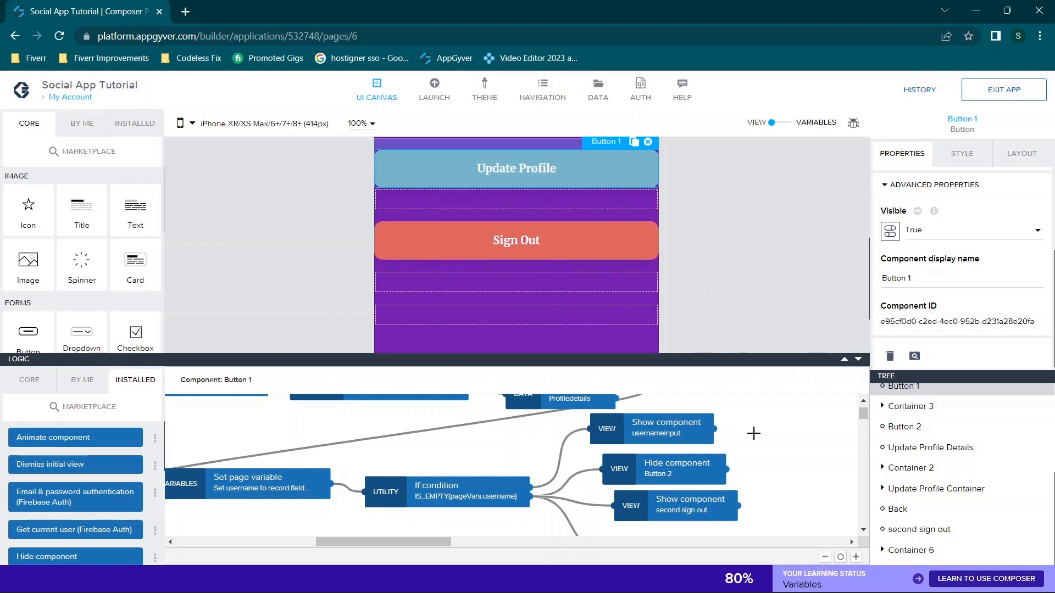
# Enlarge the Logic panel, select Update in the Tree to review its flow, then open LAUNCH
pyautogui.moveTo(850, 353); pyautogui.dragTo(850, 187)
pyautogui.moveTo(199, 443); pyautogui.dragTo(437, 367)
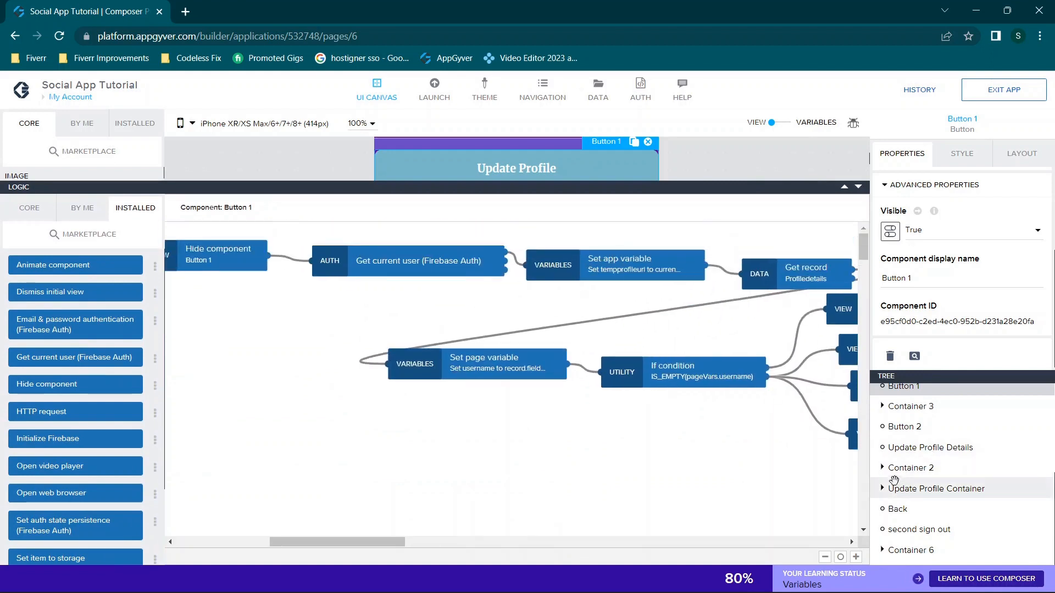
pyautogui.click(882, 489)
pyautogui.scroll(-3, 915, 472)
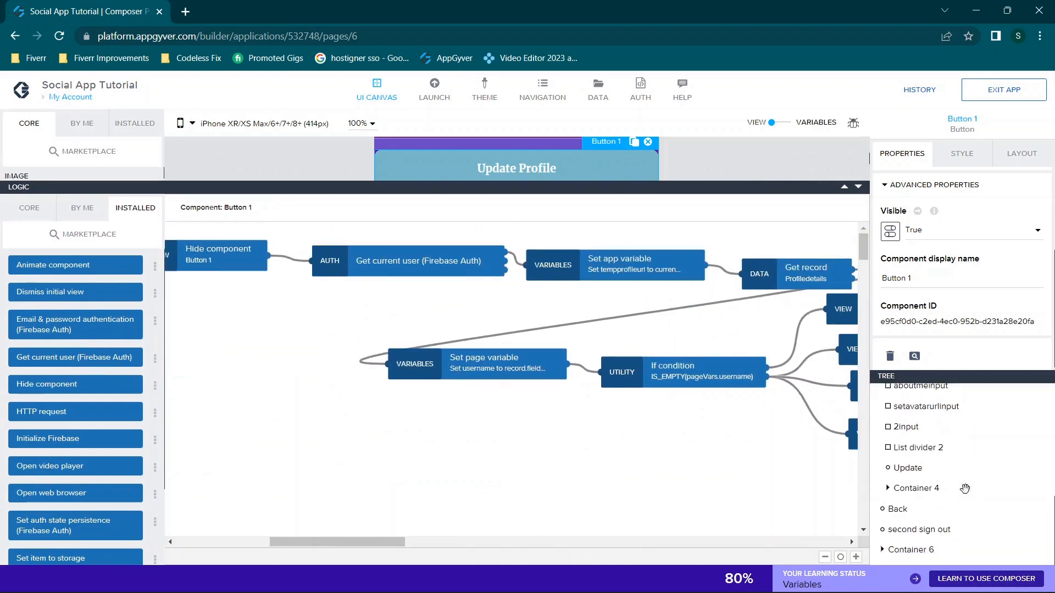
pyautogui.click(916, 467)
pyautogui.hscroll(-10, 465, 334)
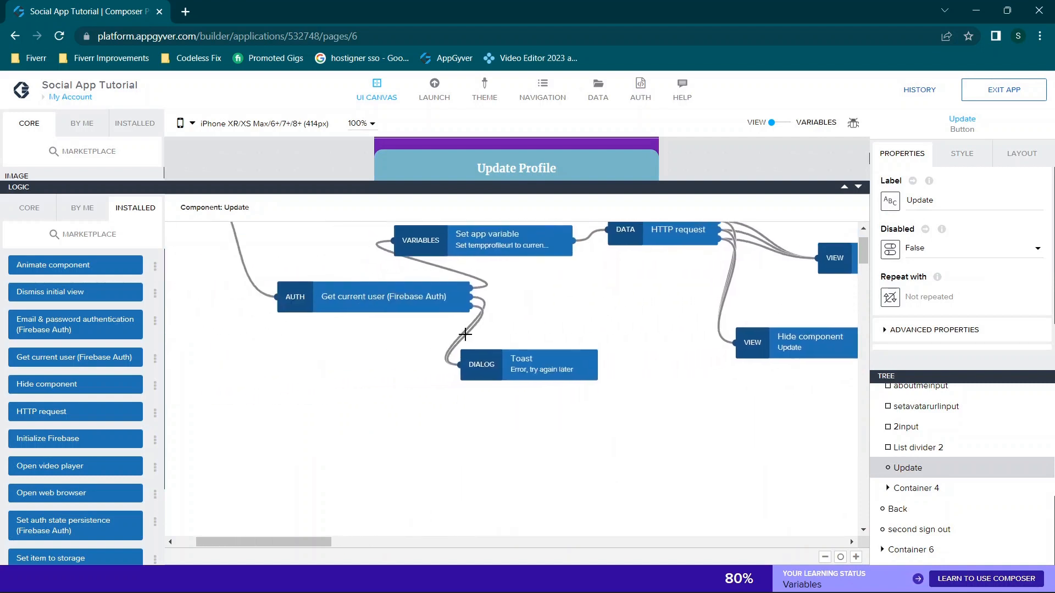
pyautogui.scroll(2, 433, 312)
pyautogui.hscroll(-1, 434, 311)
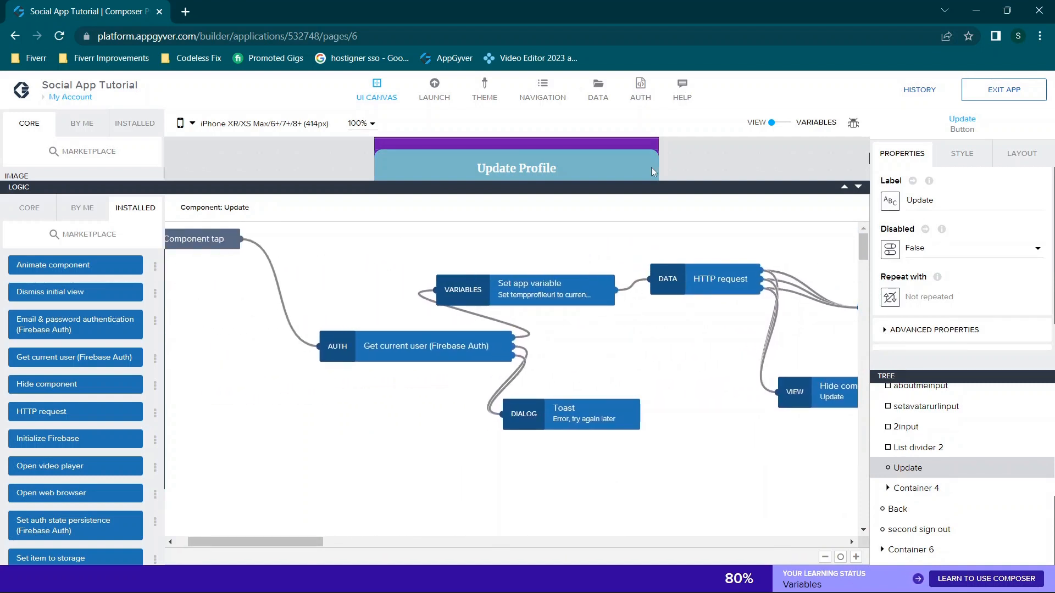
pyautogui.click(434, 91)
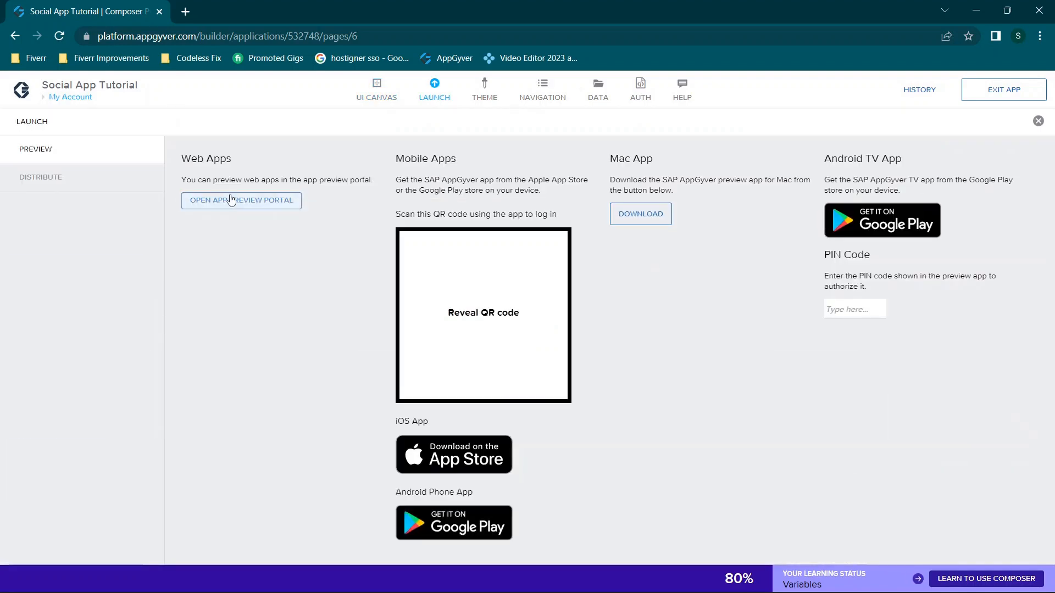
# Open the web preview portal, launch Social App Tutorial, and log in with the account password
pyautogui.click(231, 200)
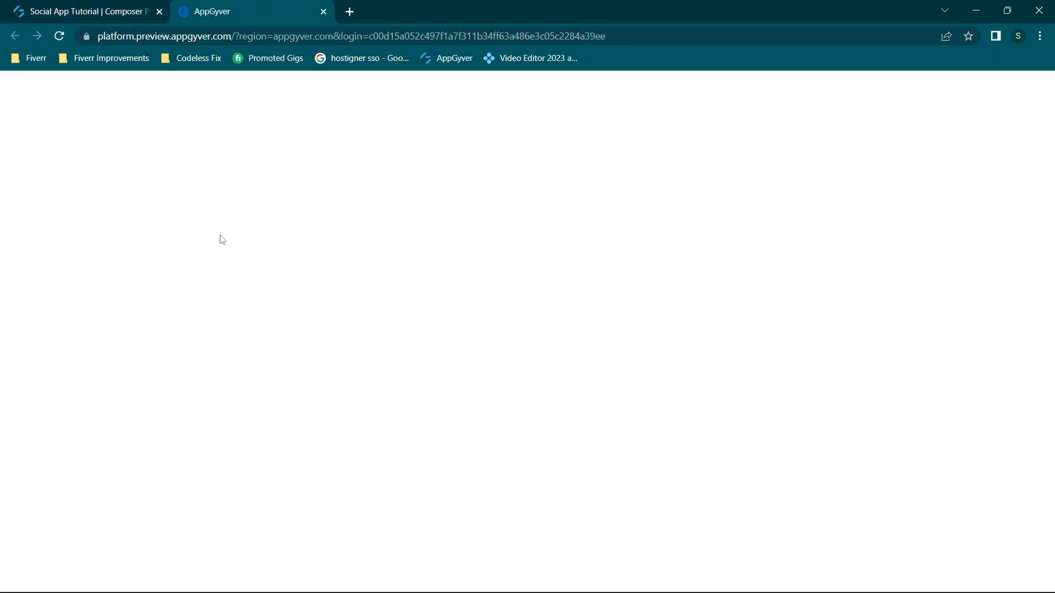
pyautogui.click(209, 200)
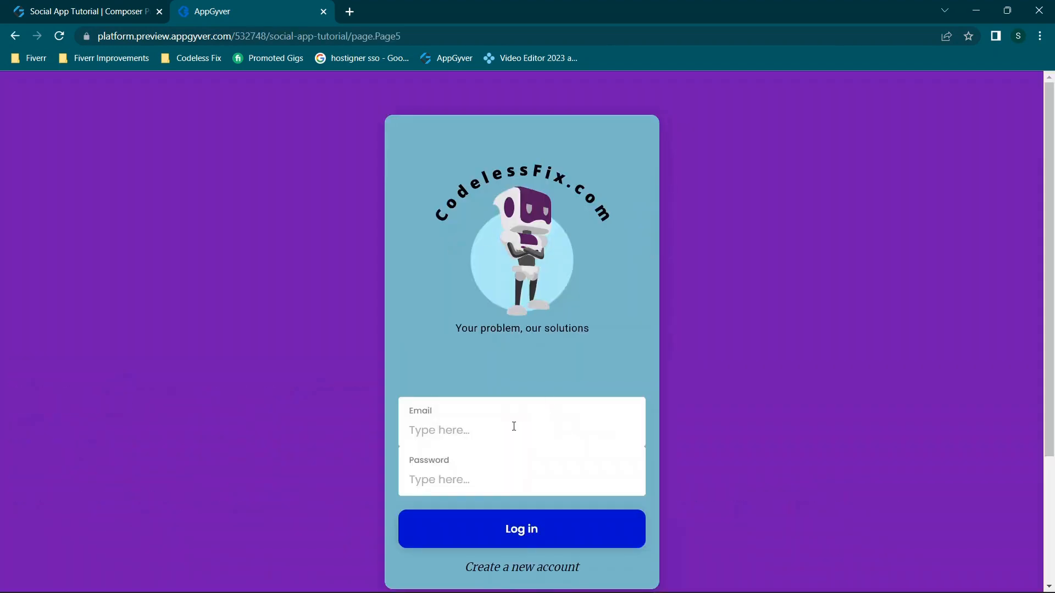
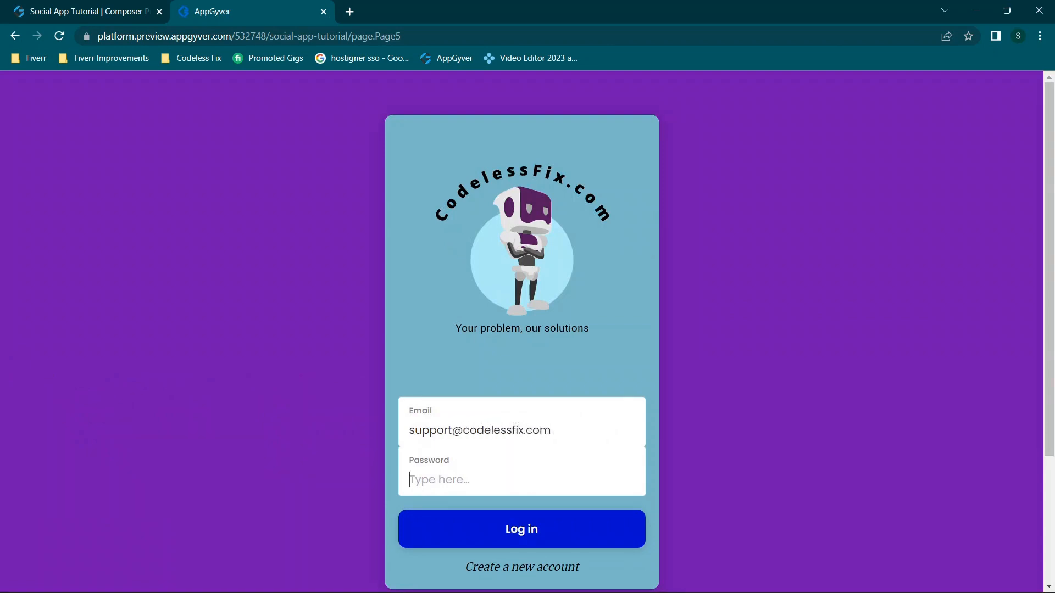
pyautogui.write('12')
pyautogui.press('Return')
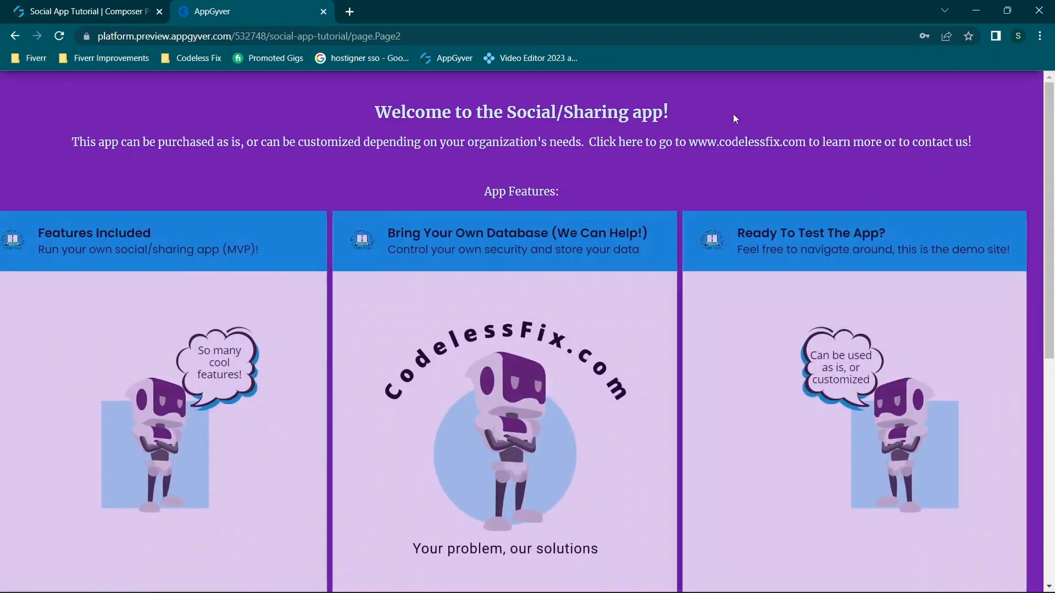
# On My Profile, append 'n' to the About Me text and save, getting Profile updated
pyautogui.click(952, 83)
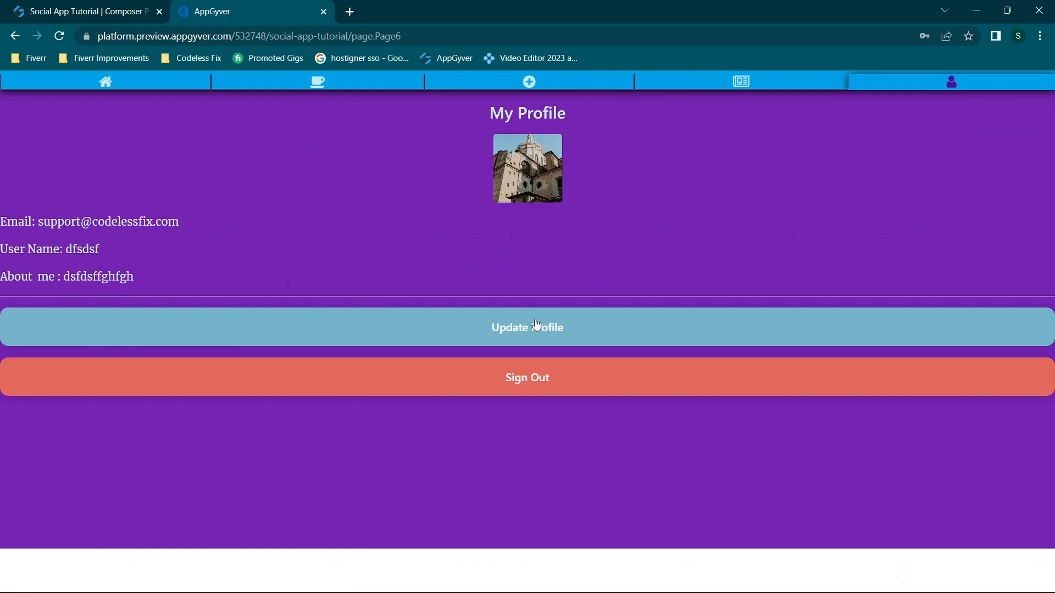
pyautogui.click(537, 327)
pyautogui.scroll(-2, 562, 440)
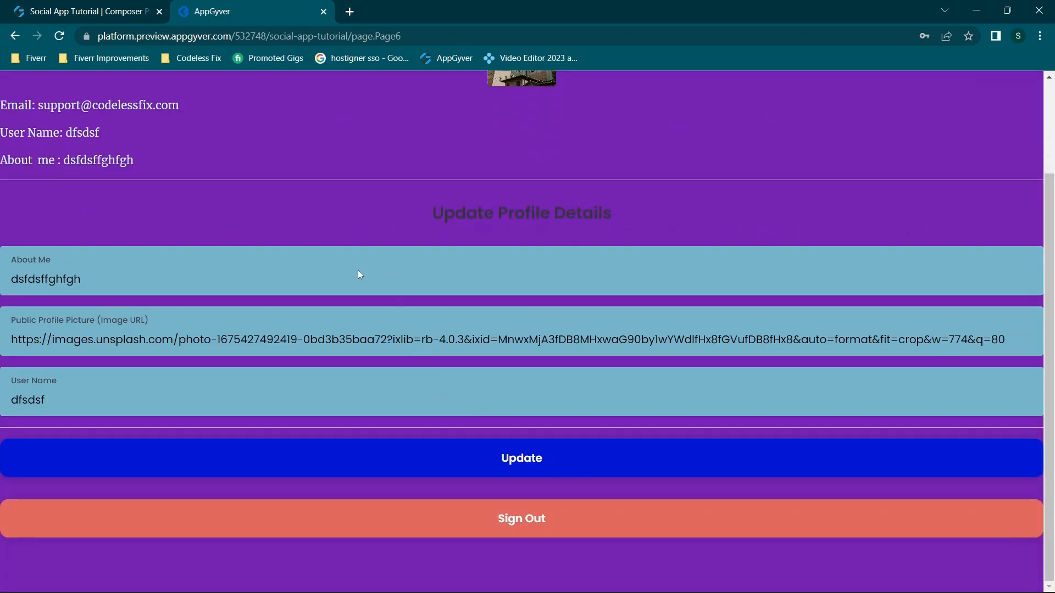
pyautogui.write('n')
pyautogui.click(537, 460)
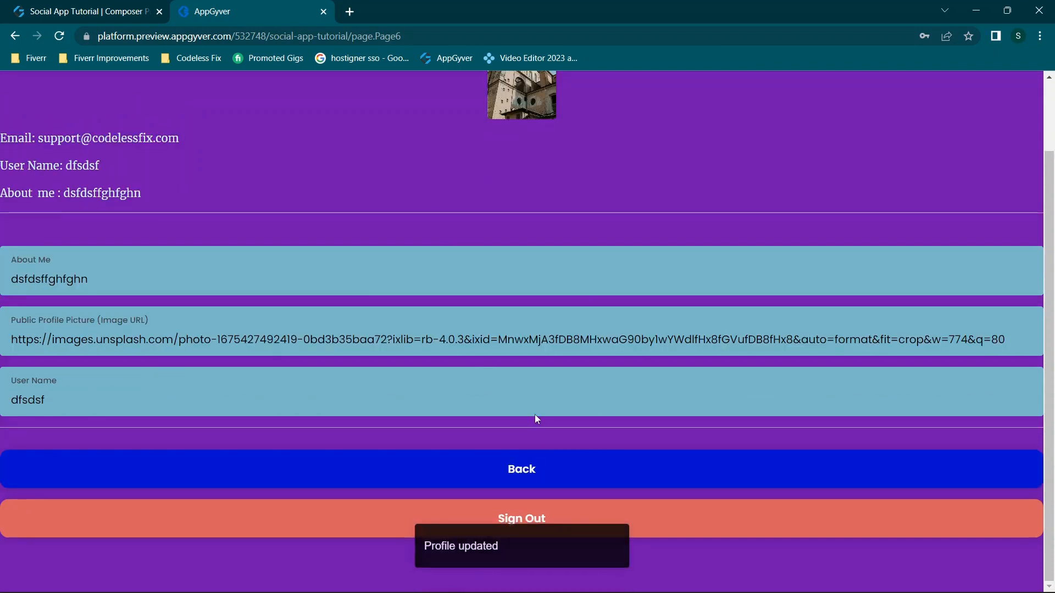
pyautogui.scroll(2, 459, 394)
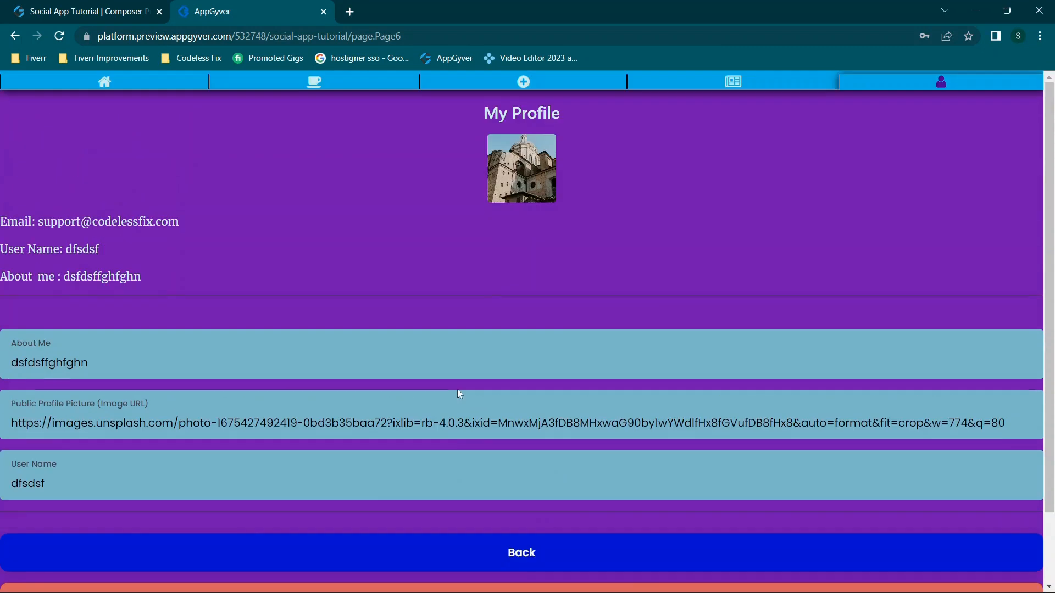
pyautogui.rightClick(351, 276)
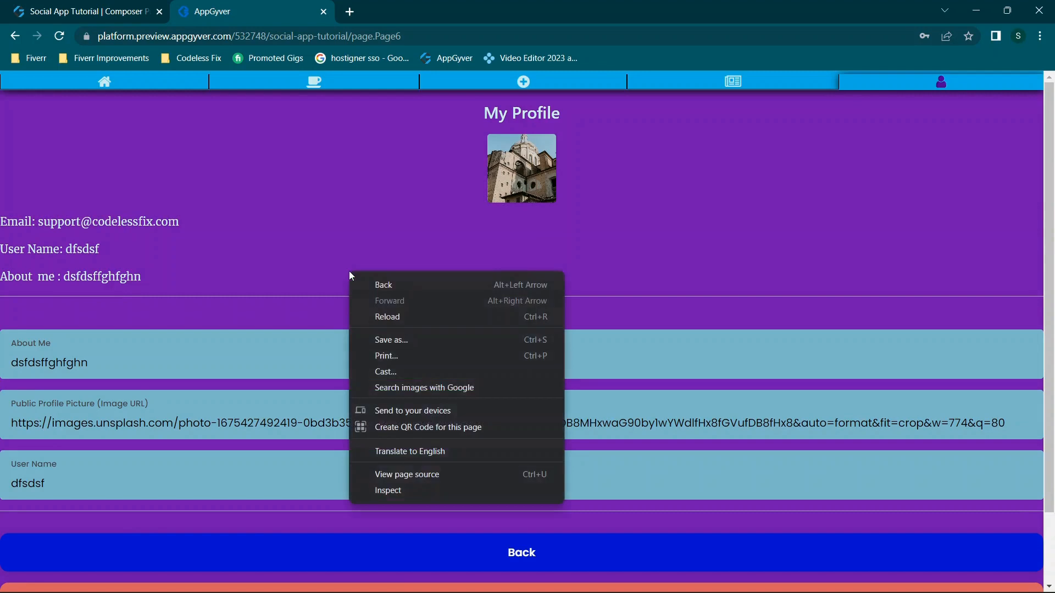
# Open DevTools on the Network tab and resubmit the profile update while recording
pyautogui.click(387, 490)
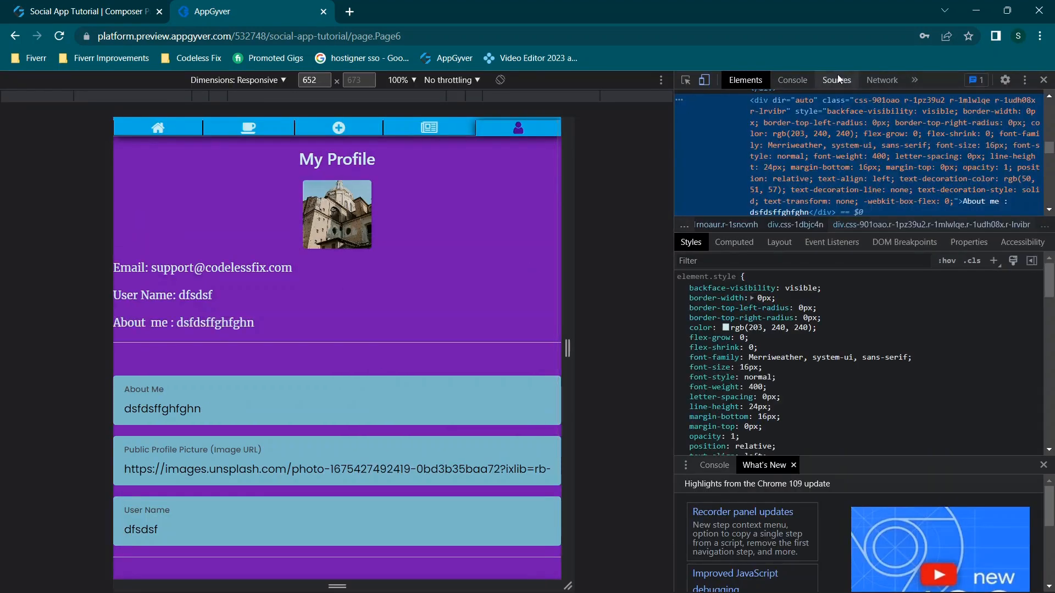
pyautogui.click(881, 78)
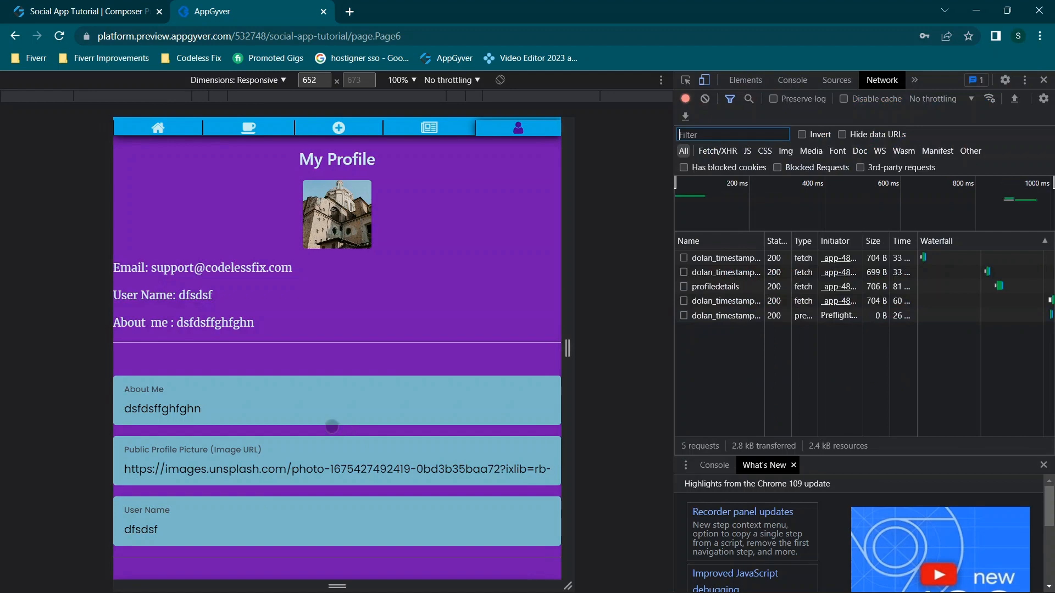
pyautogui.scroll(-3, 331, 426)
pyautogui.click(337, 456)
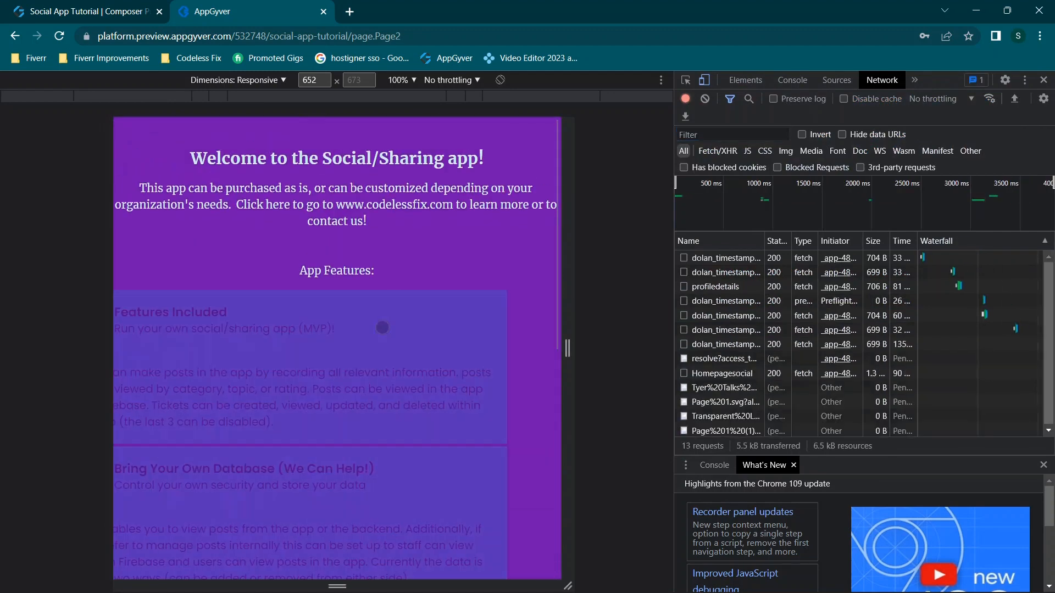
pyautogui.click(516, 127)
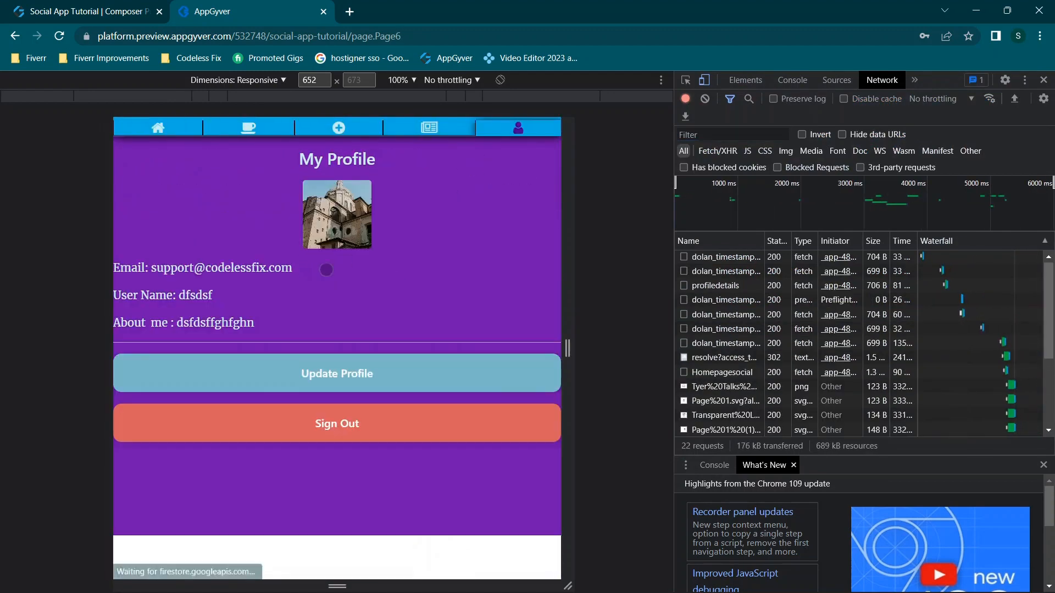
pyautogui.click(370, 372)
pyautogui.scroll(-3, 369, 370)
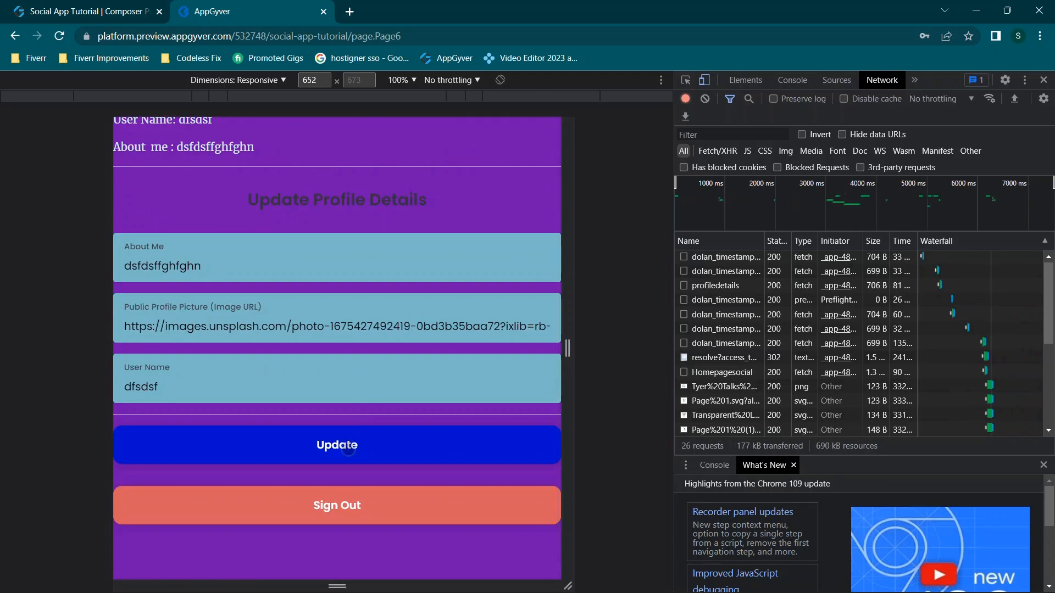
pyautogui.click(348, 447)
# Inspect the 403 DELETE and POST requests and the 200 profiledetails GET, then close the preview tab
pyautogui.scroll(-5, 909, 351)
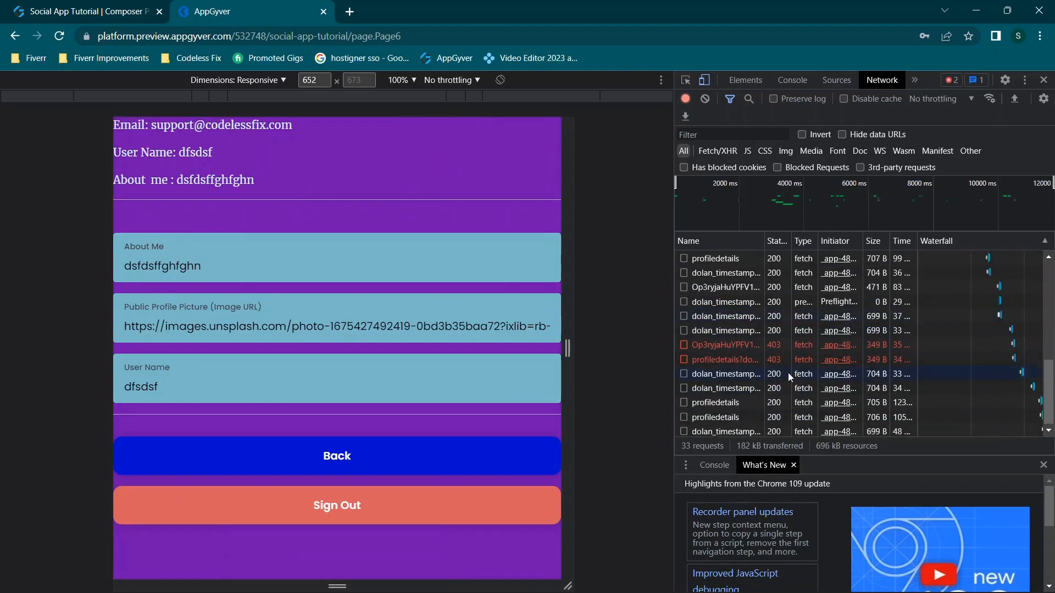
pyautogui.click(724, 345)
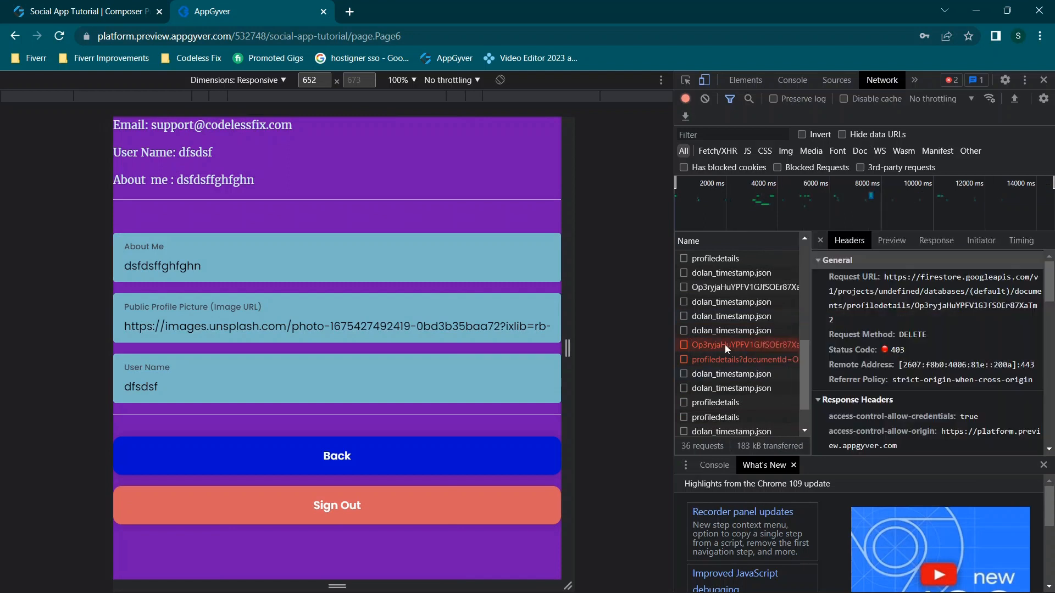
pyautogui.click(720, 354)
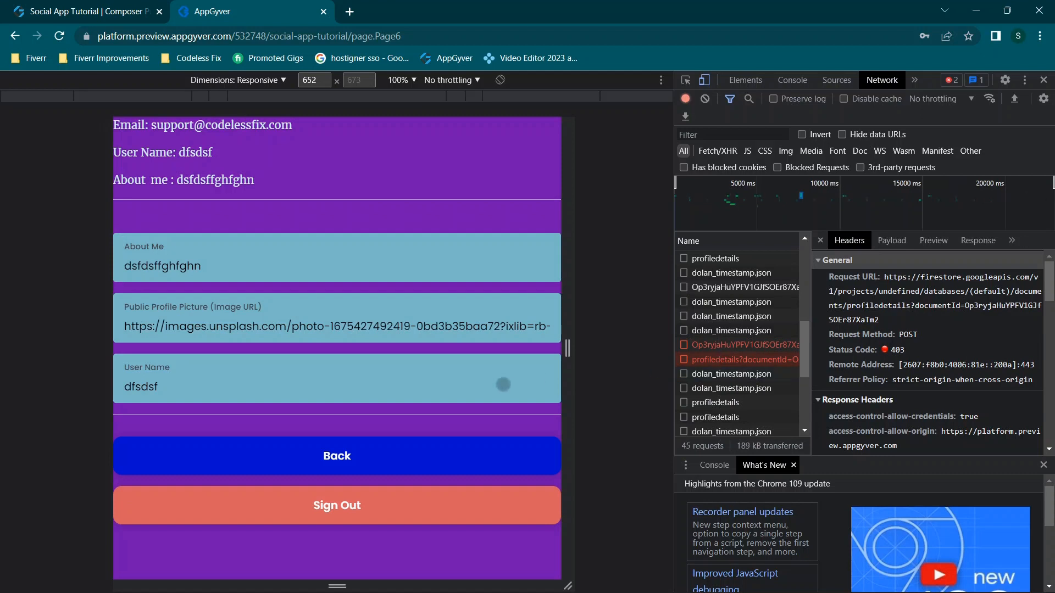
pyautogui.scroll(-2, 723, 307)
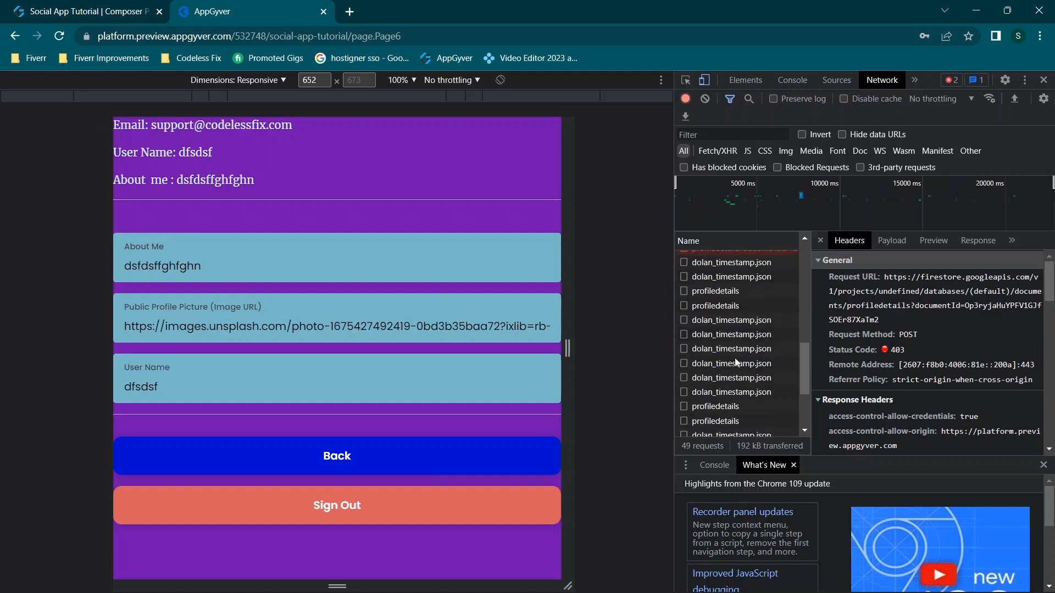
pyautogui.click(723, 291)
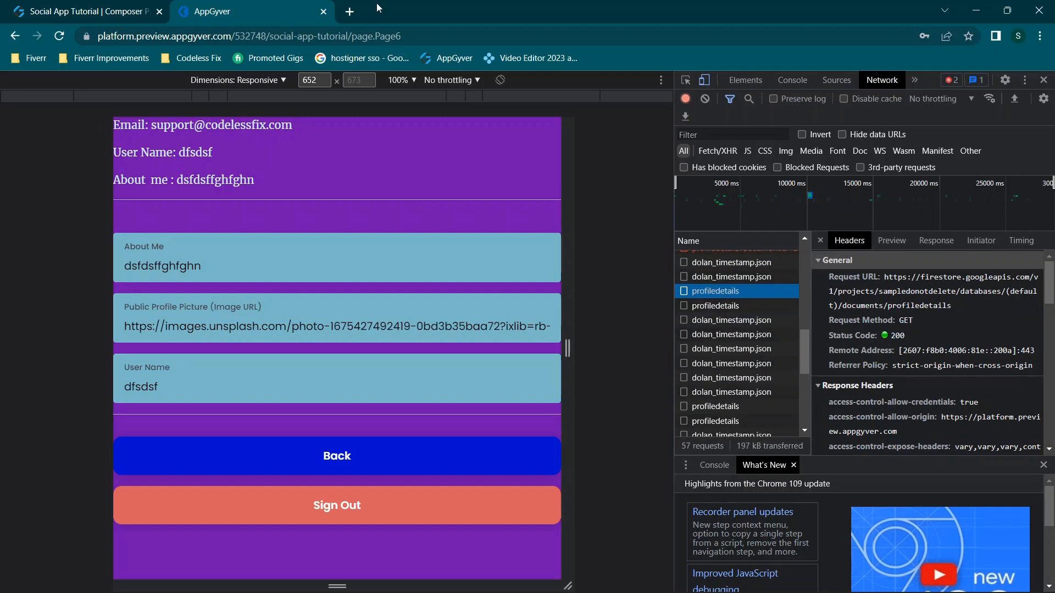
pyautogui.click(324, 12)
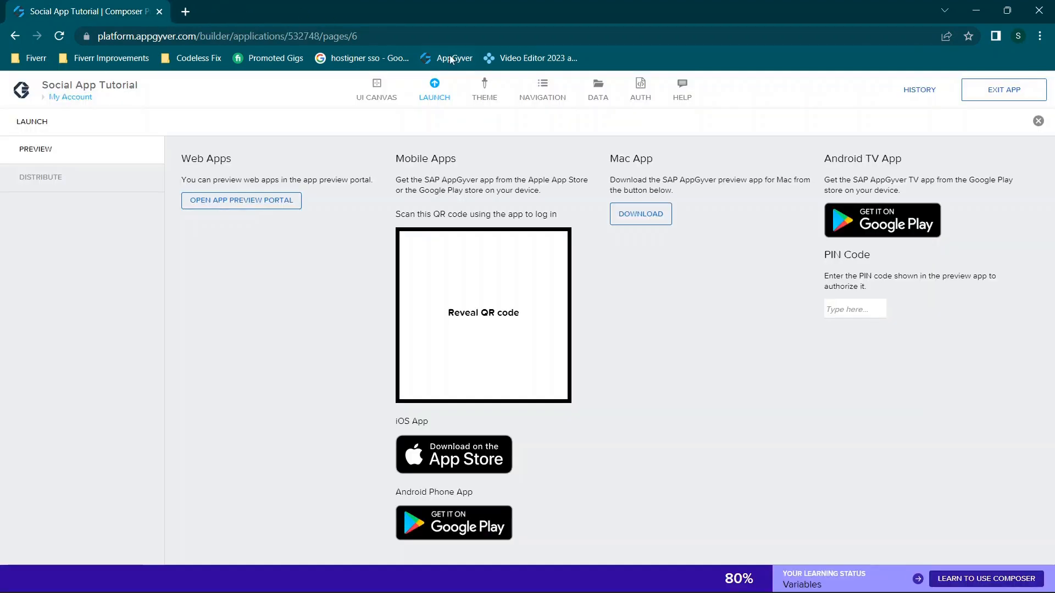
# Close the Launch page, shrink the Logic panel, and select the profile icon in the tab bar
pyautogui.click(1038, 121)
pyautogui.moveTo(861, 188); pyautogui.dragTo(834, 434)
pyautogui.scroll(5, 747, 322)
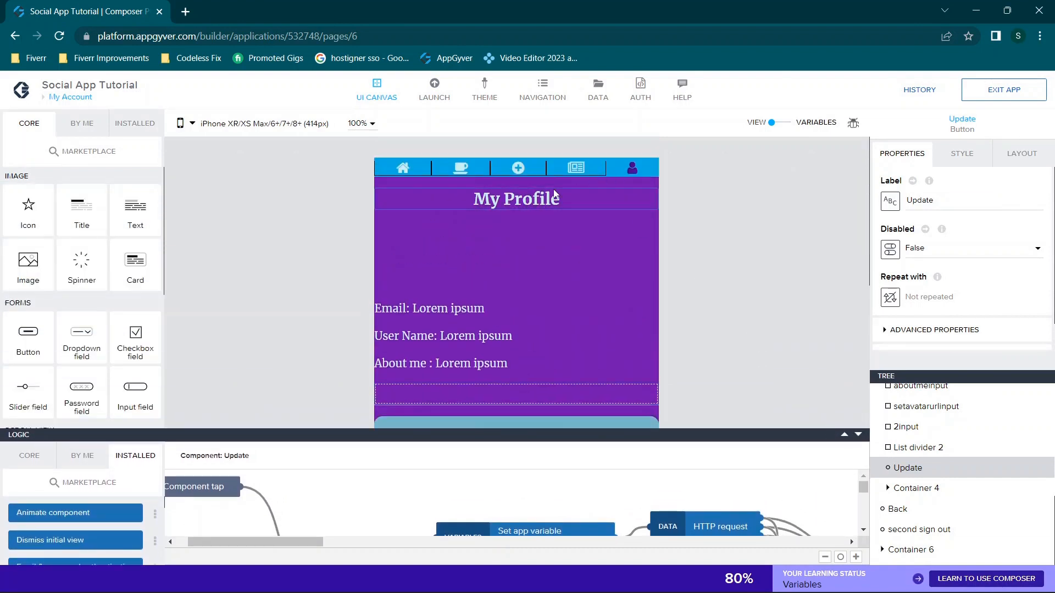
pyautogui.click(631, 168)
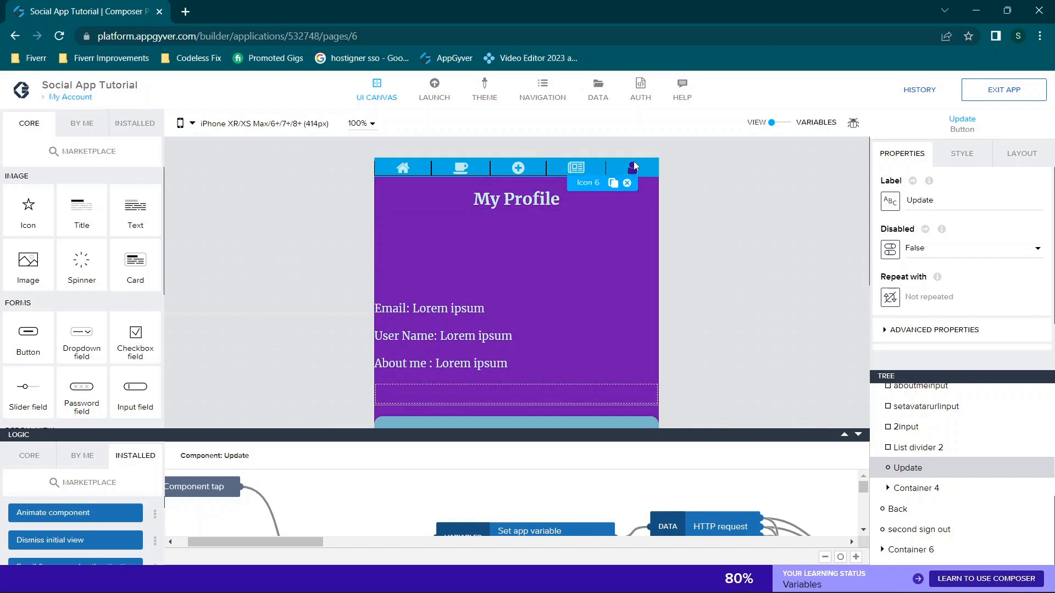